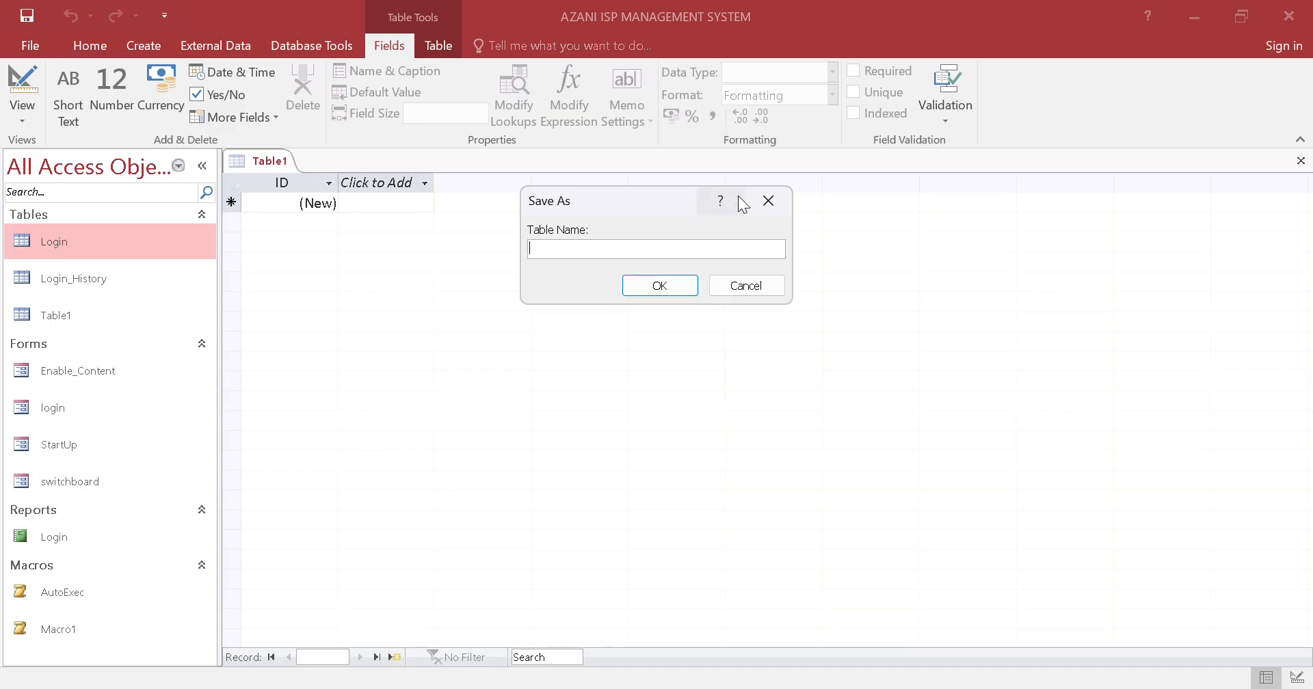
Dismiss the table-naming dialog, open the Login table, and enter the user's full name in the first record's Full_Names field
click(768, 200)
double_click(167, 245)
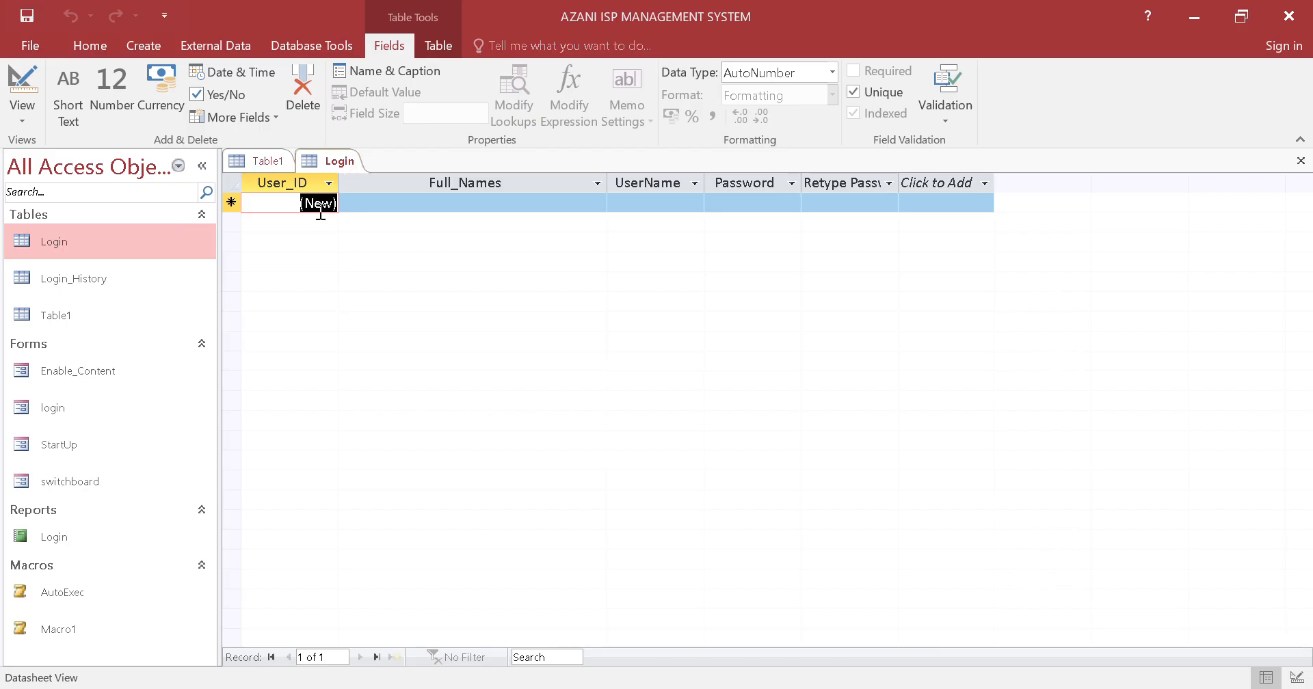
click(426, 181)
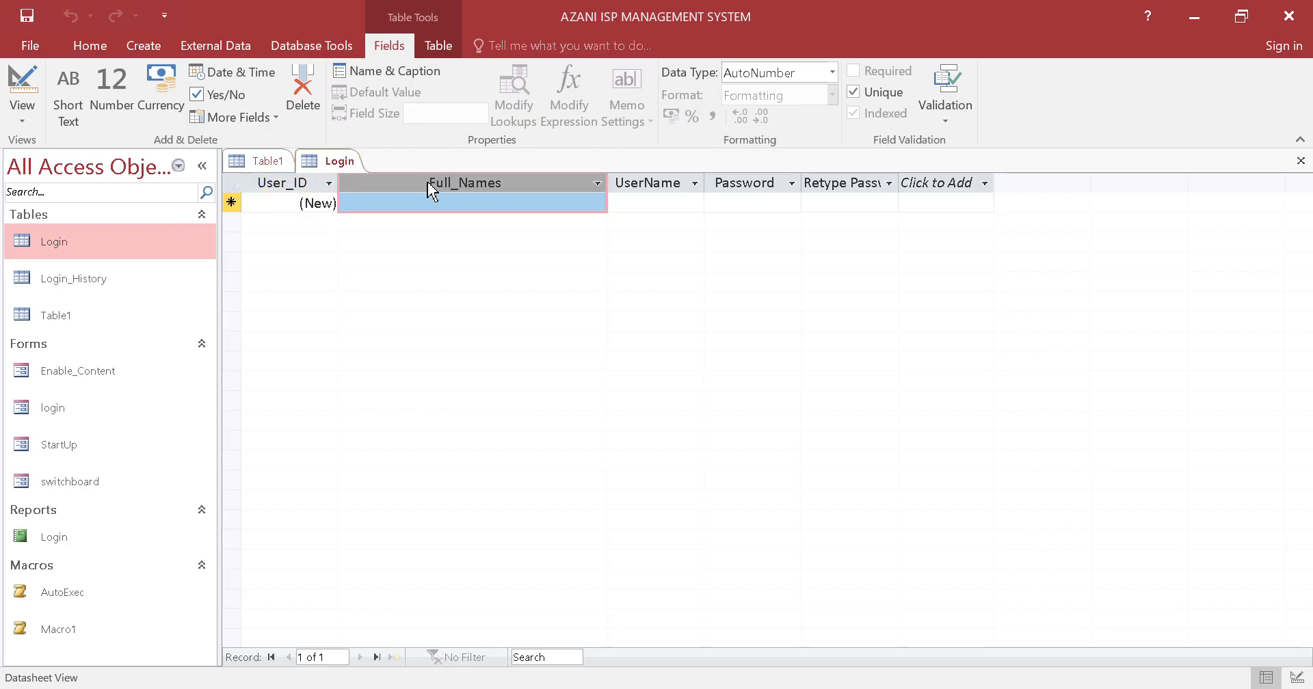
click(433, 201)
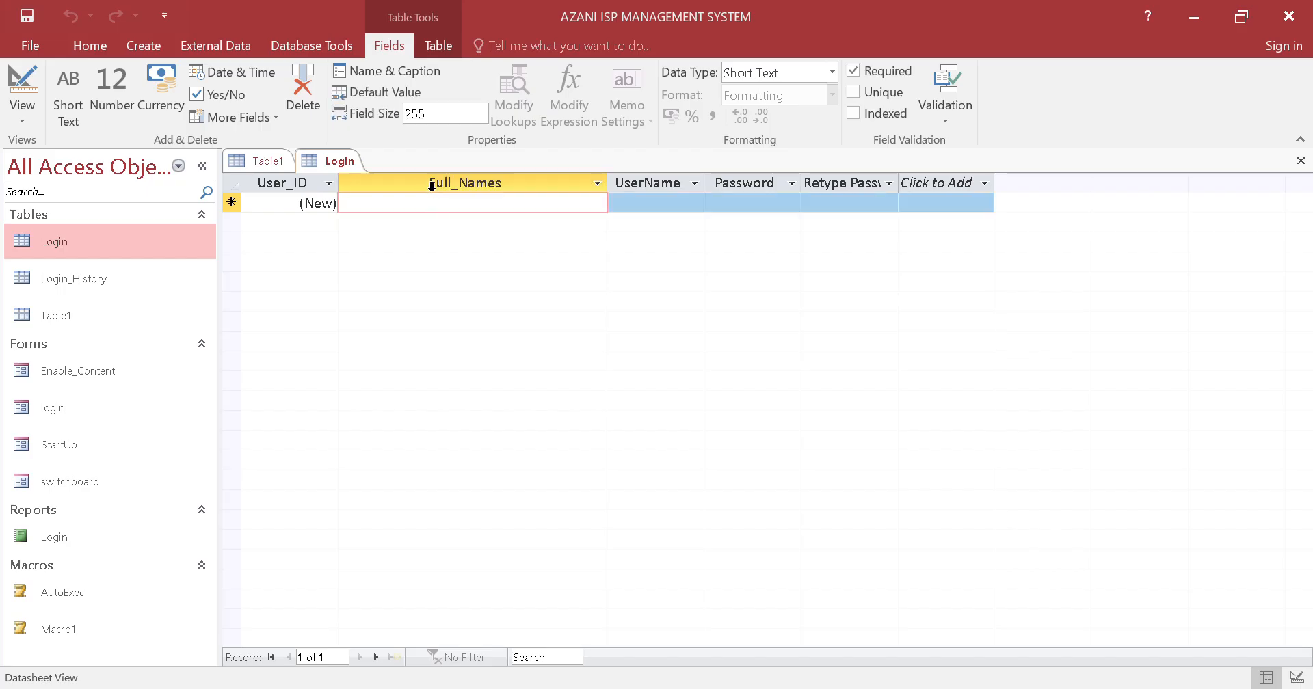
key(Caps_Lock)
key(Caps_Lock)
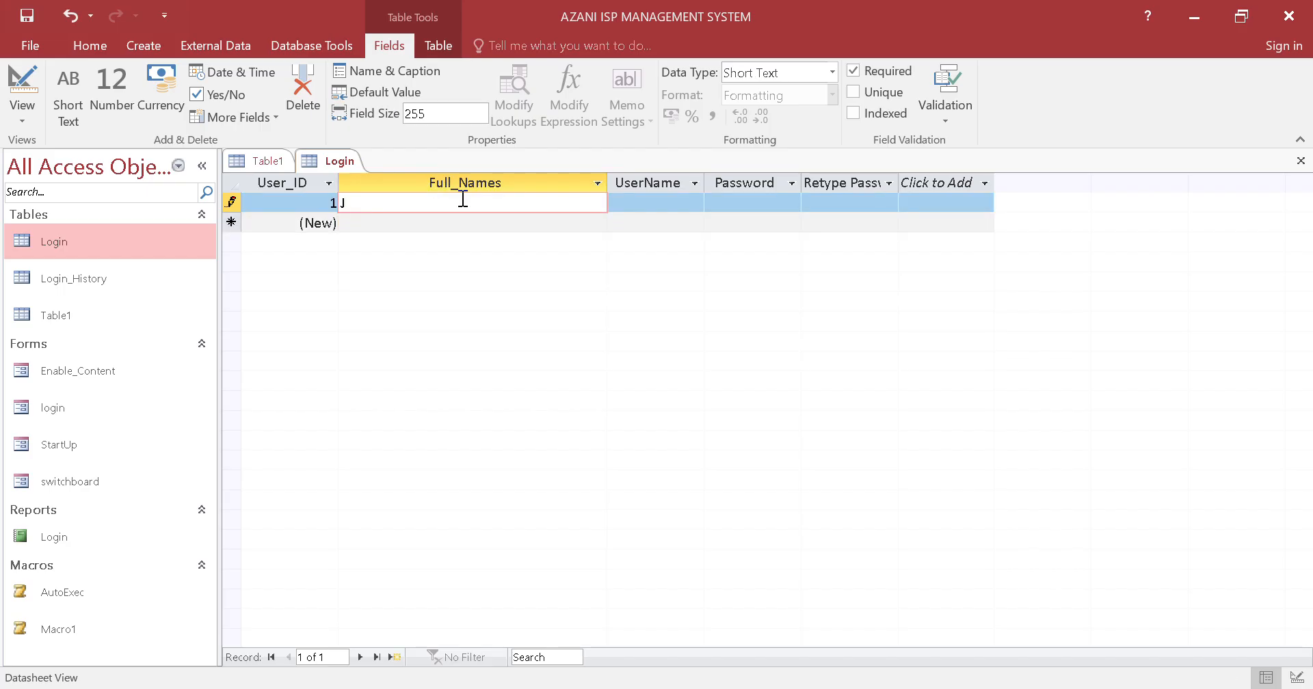
key(Caps_Lock)
key(Caps_Lock)
Enter the user's login name in the UserName field of the first Login record
click(633, 198)
key(Caps_Lock)
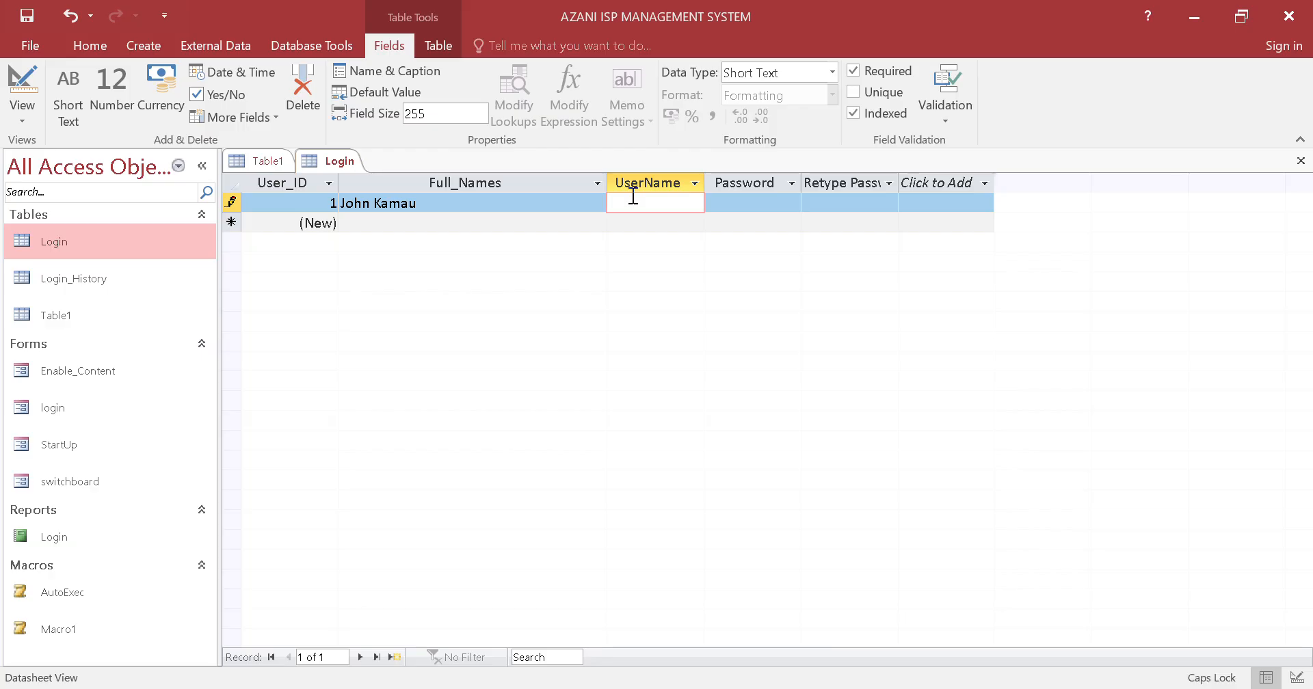
text(J)
key(Caps_Lock)
text(ohn254)
Fill in the Password and Retype Password fields of the first Login record with the account password and commit the record
click(730, 203)
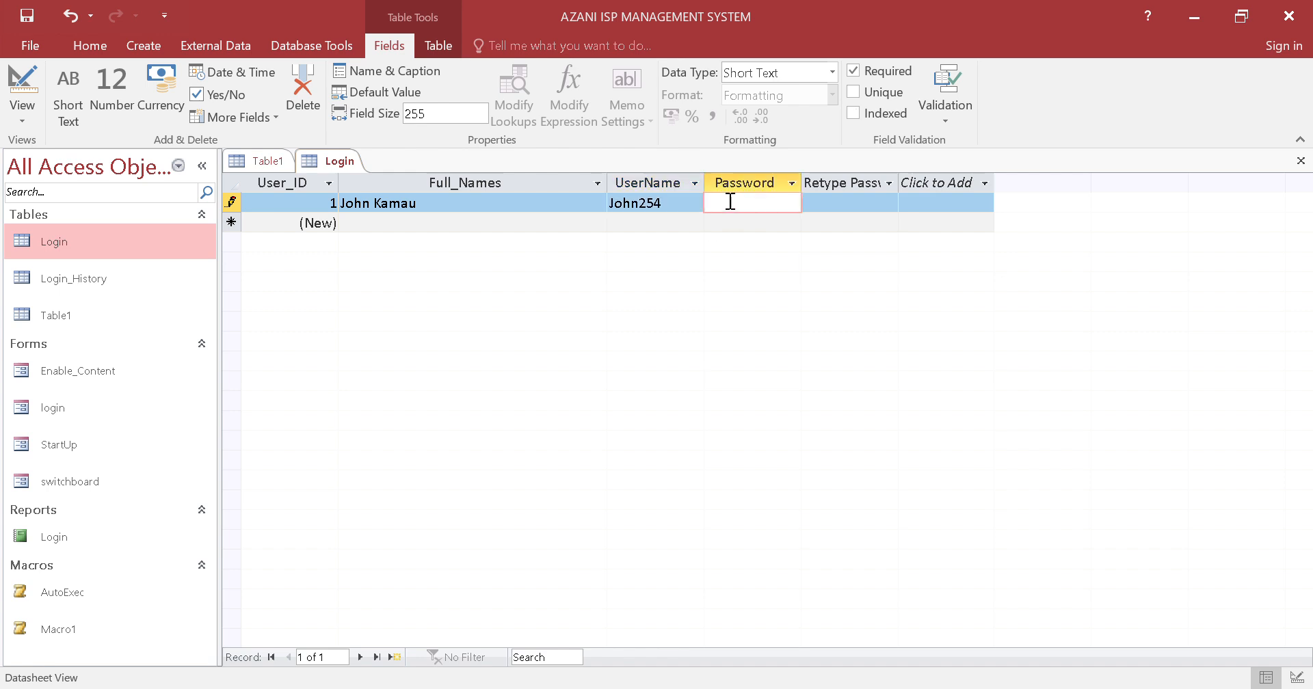
text(**********)
click(881, 201)
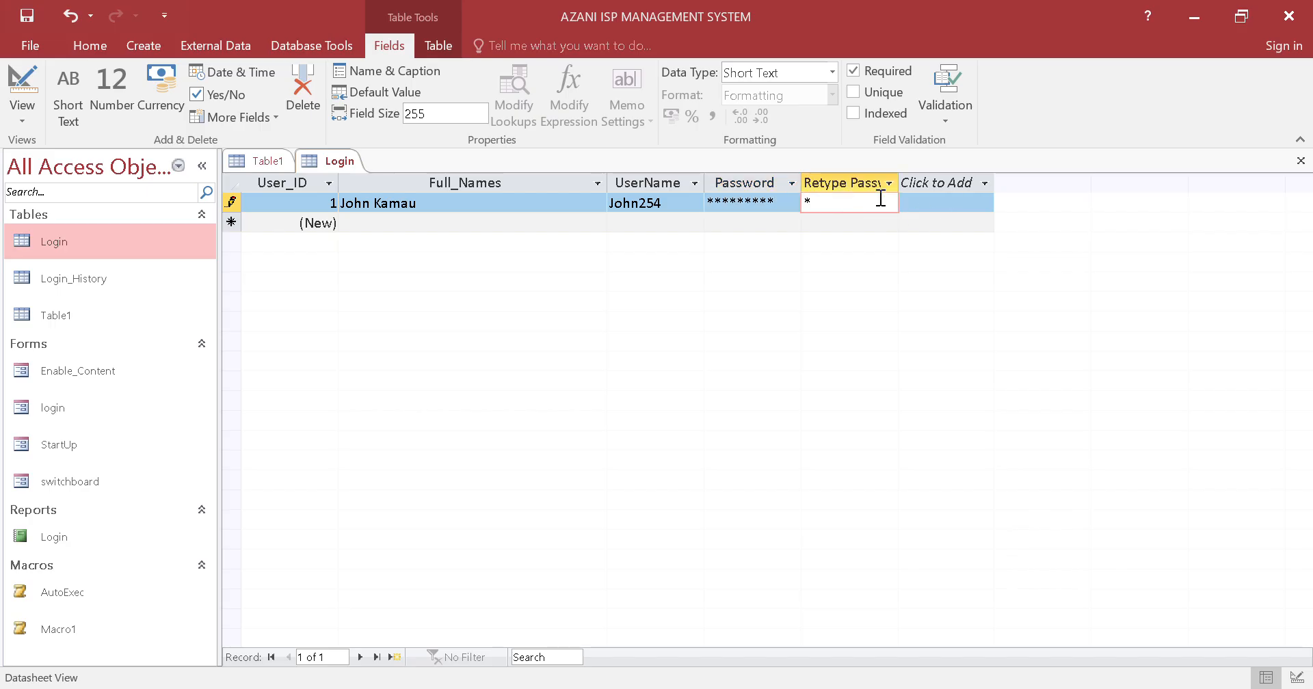
text(*********)
key(Tab)
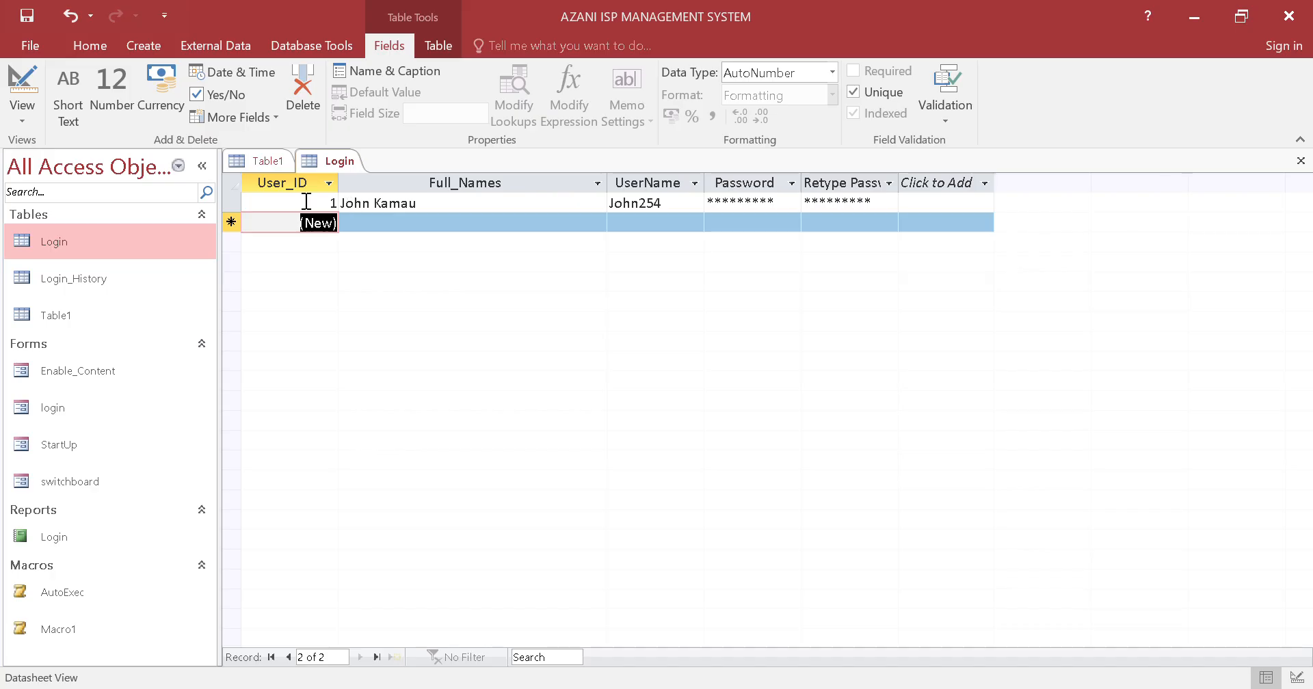
Open the Login_History table and examine its Username and Time Of Login fields
drag(361, 203, 419, 204)
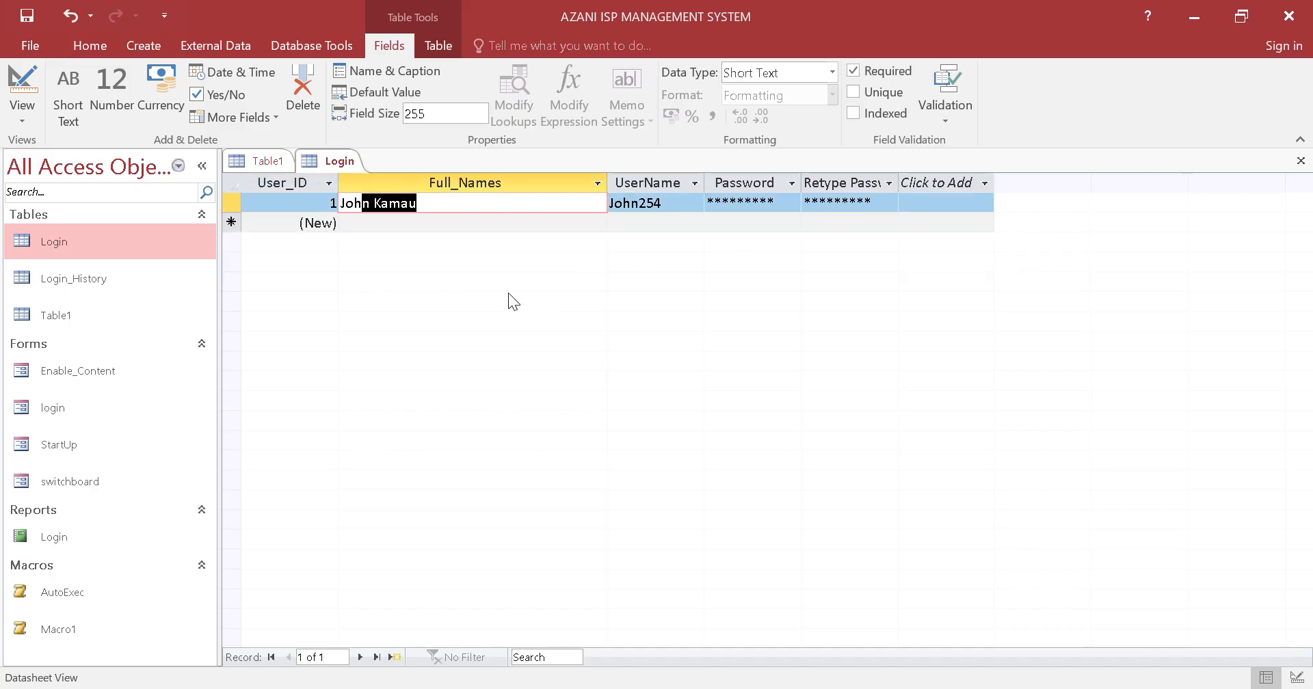
double_click(133, 285)
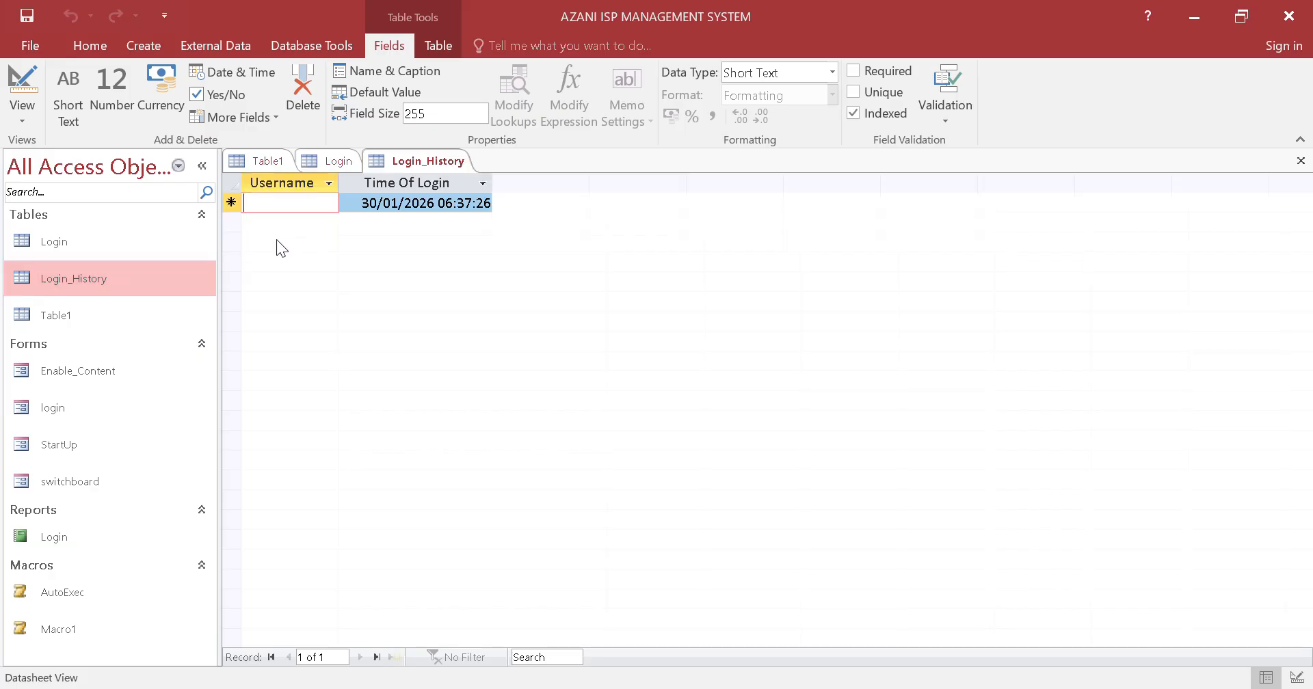
drag(372, 204, 483, 204)
click(407, 208)
key(shift+Tab)
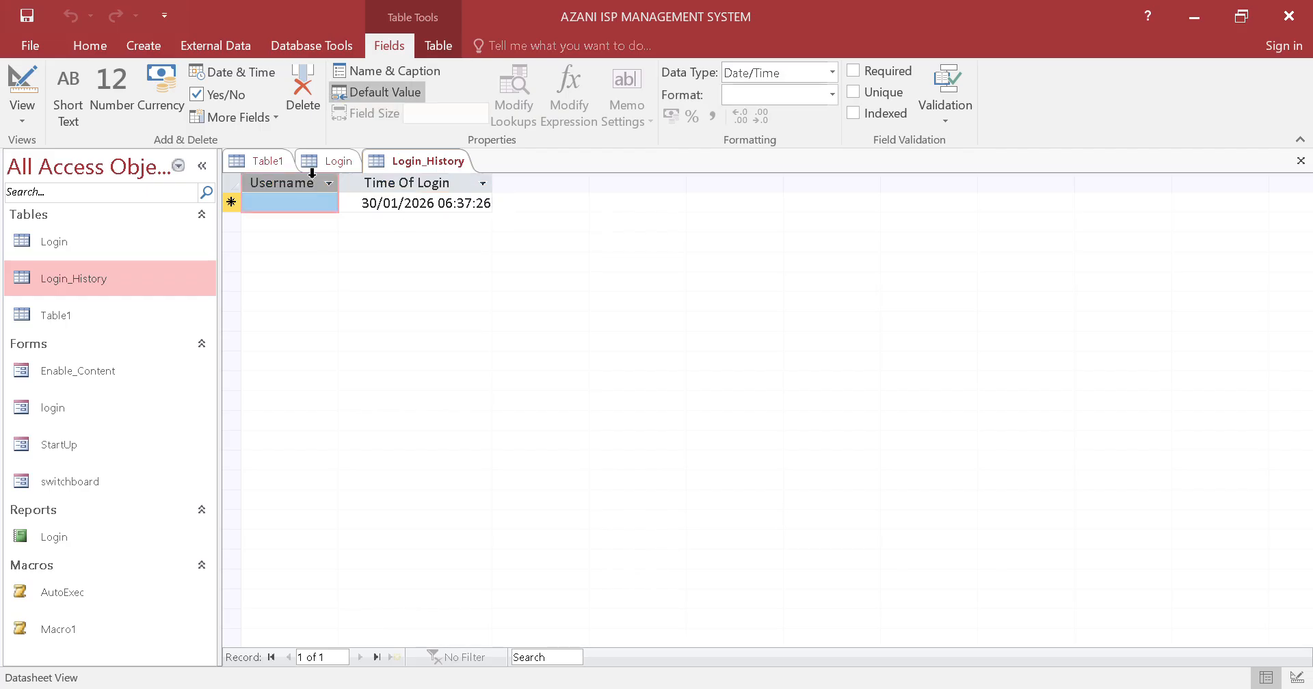
click(392, 170)
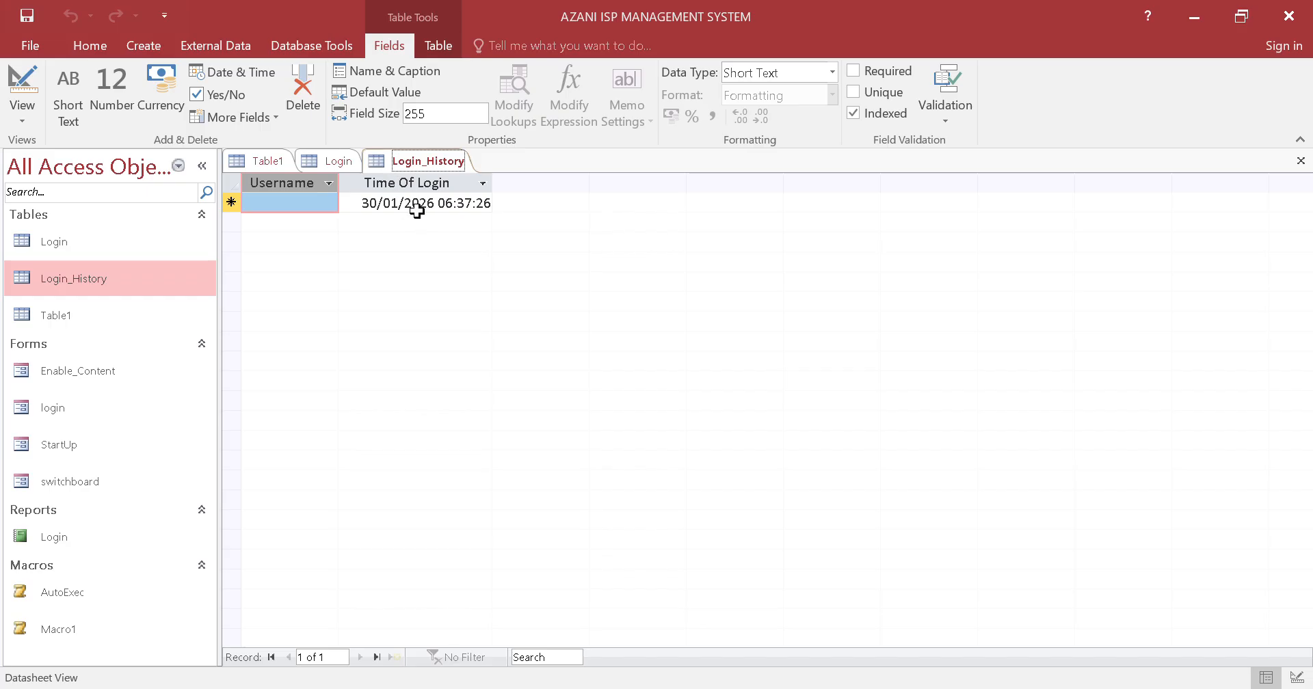
drag(359, 203, 490, 203)
click(489, 203)
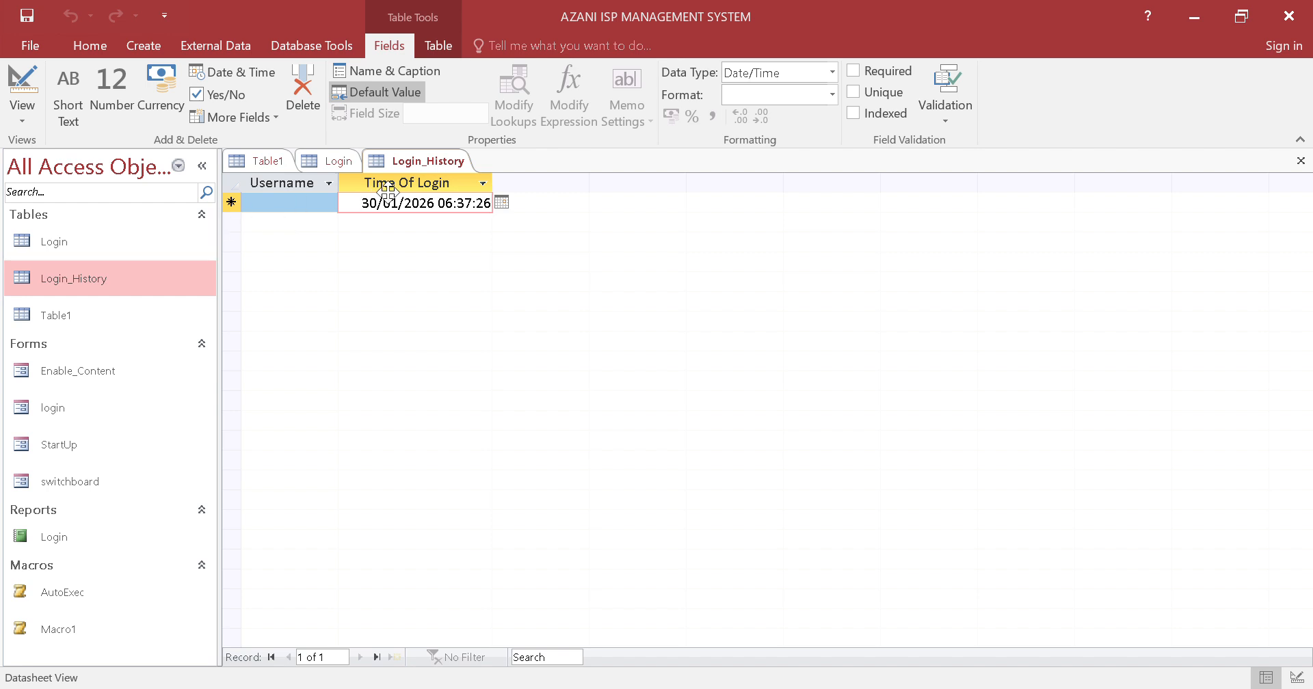
Close the Login_History and Login tables
right_click(402, 162)
click(431, 200)
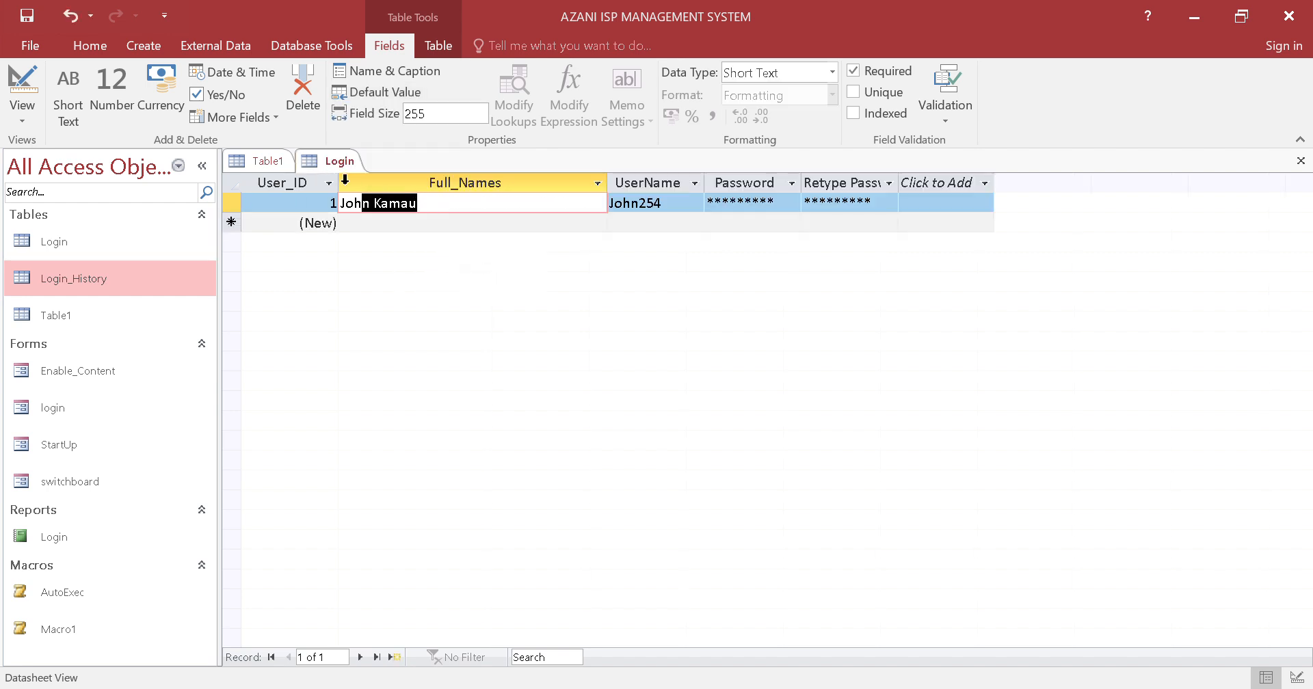
right_click(311, 165)
click(331, 195)
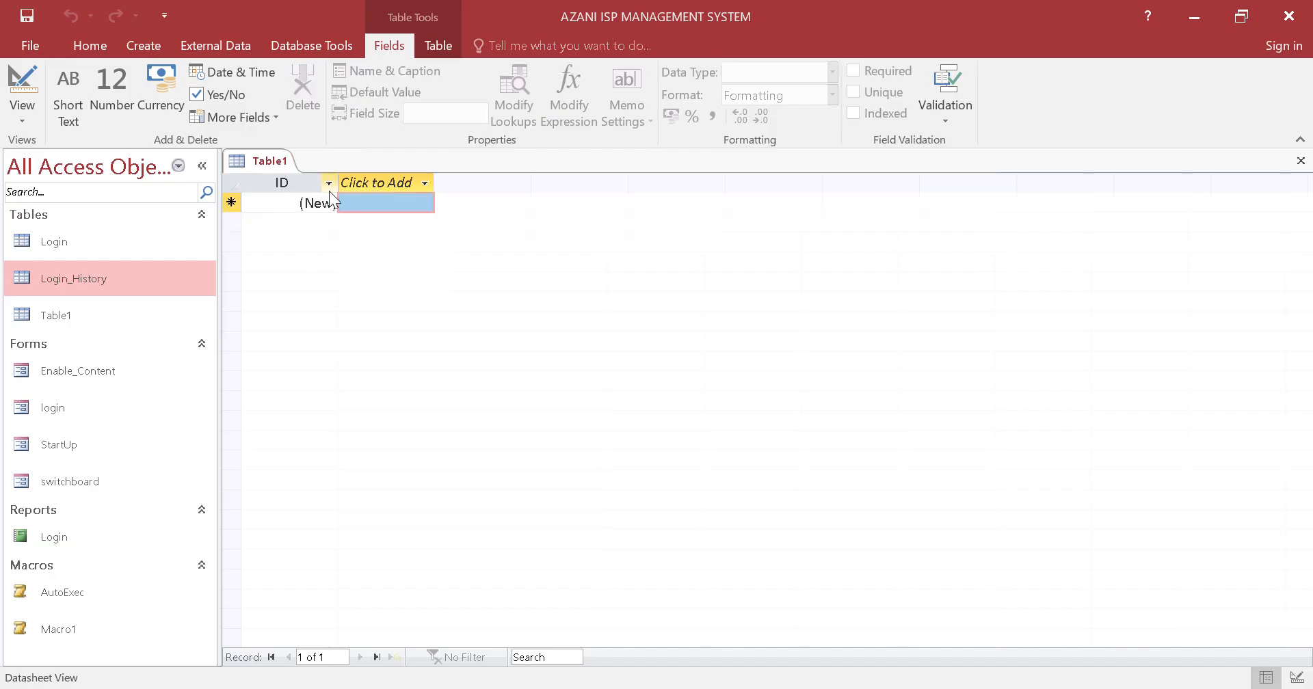
Save the new blank table Table1 under the name Institutions
right_click(290, 173)
click(321, 176)
text(Institutions)
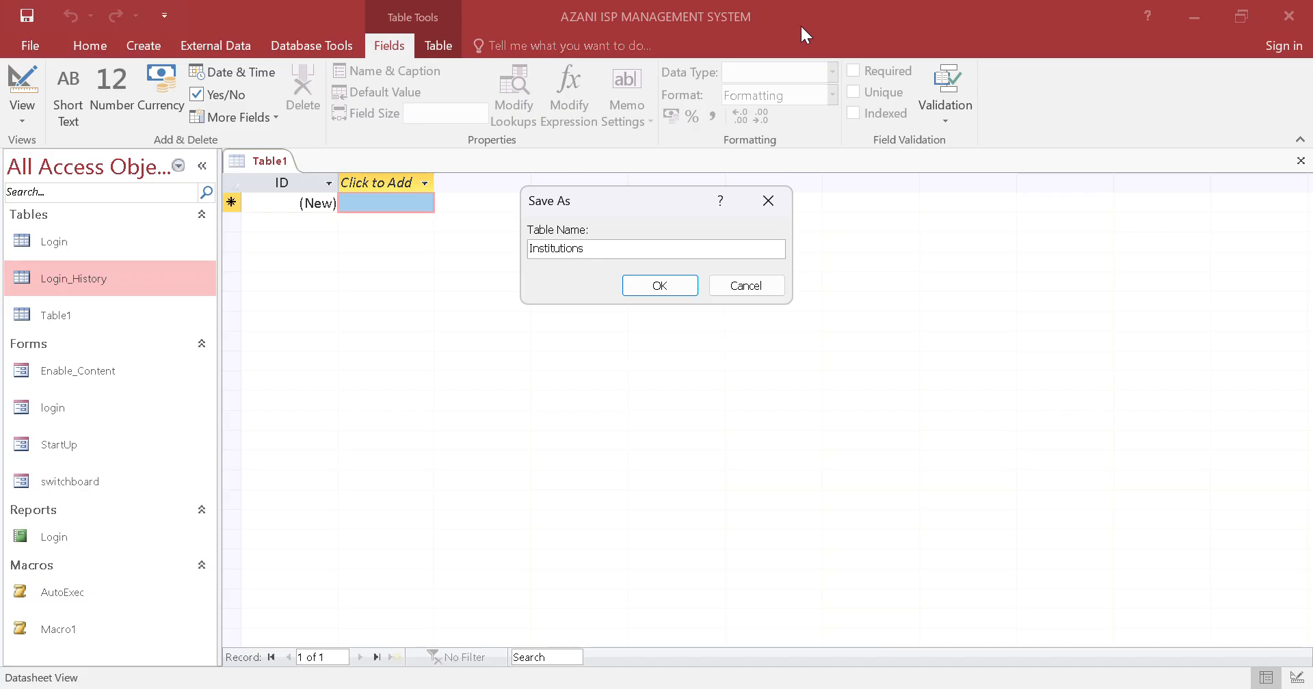
click(686, 282)
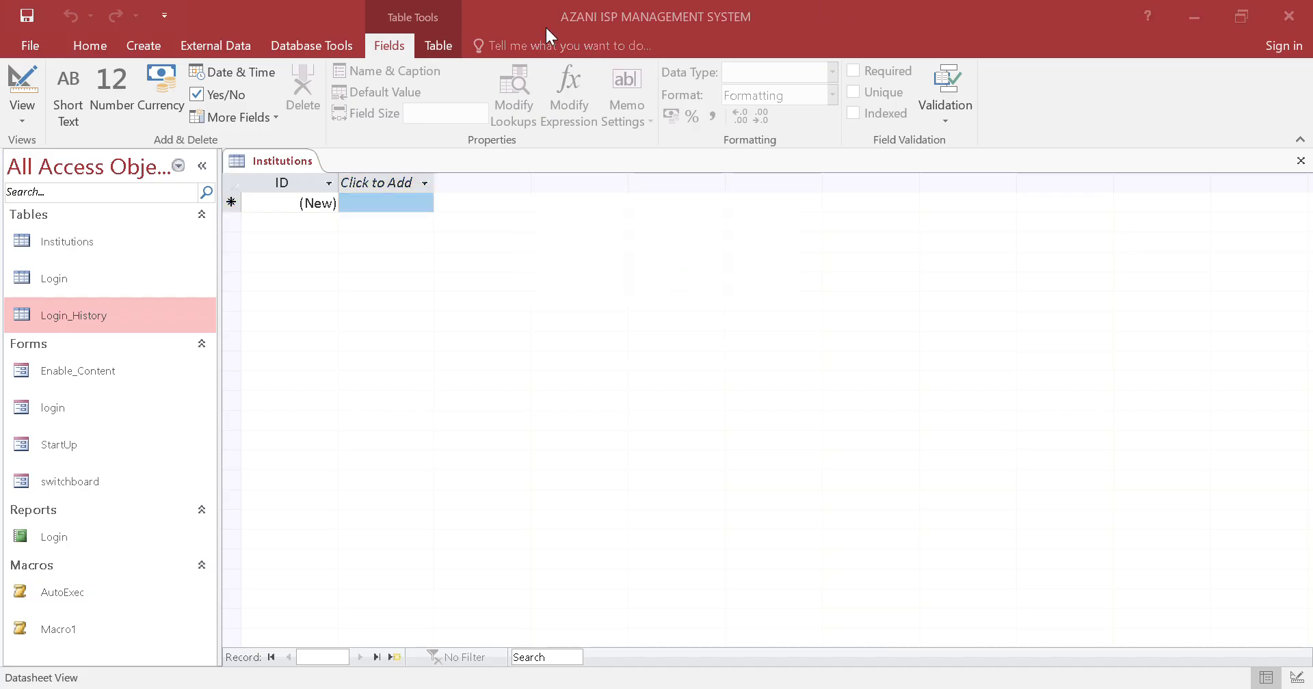
Switch to the Azani question paper PDF in Chrome, review its instructions and required system tasks, and return to Access
key(alt+Tab)
scroll(709, 464, down, 3)
scroll(709, 464, up, 9)
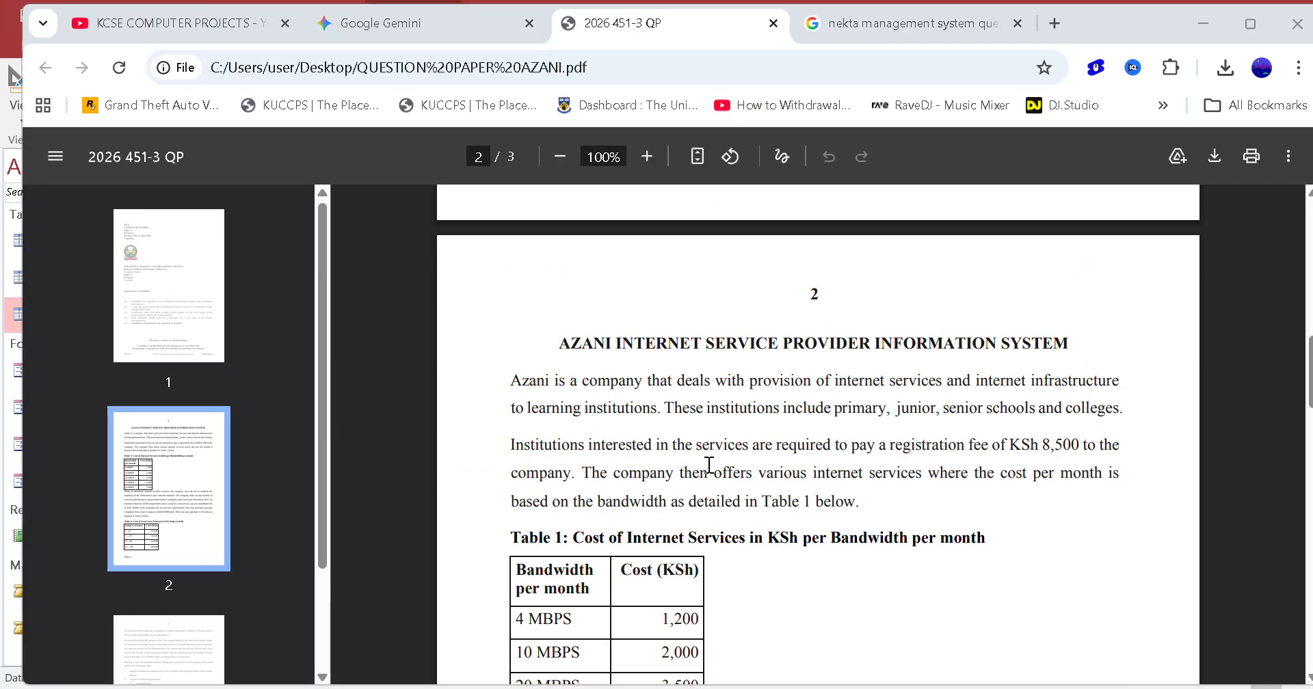
scroll(709, 464, up, 9)
scroll(709, 464, down, 11)
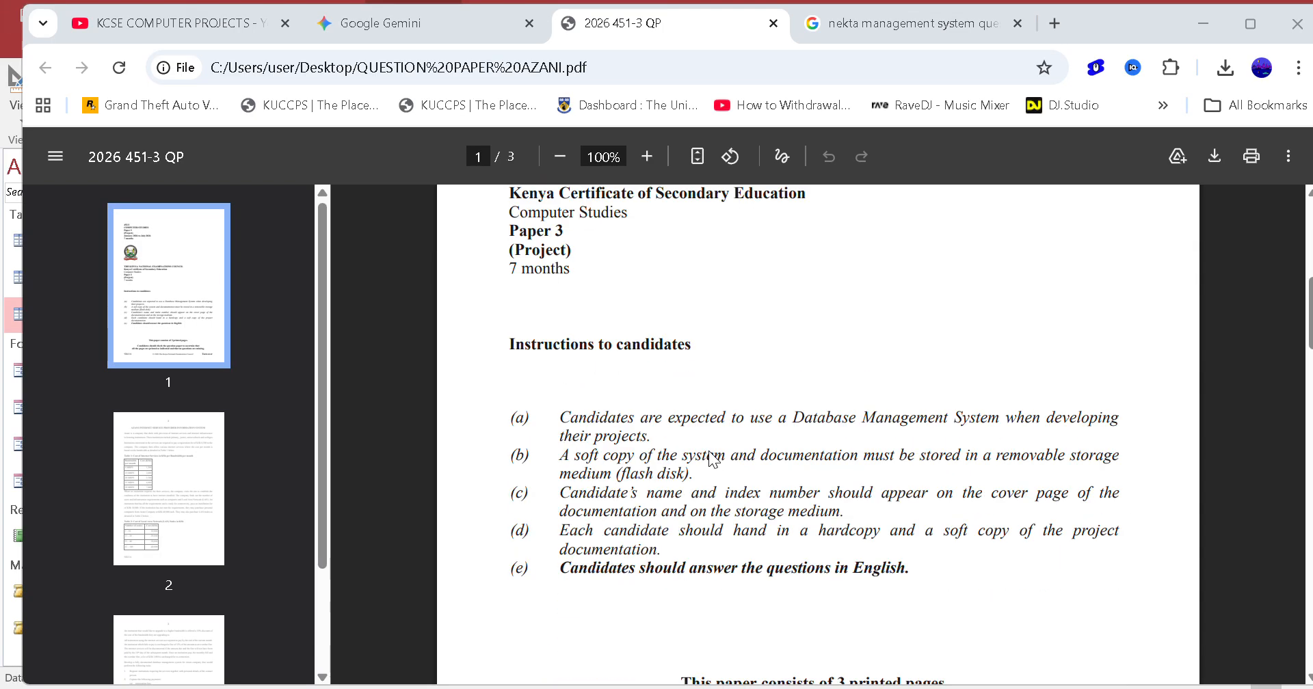
scroll(711, 452, down, 20)
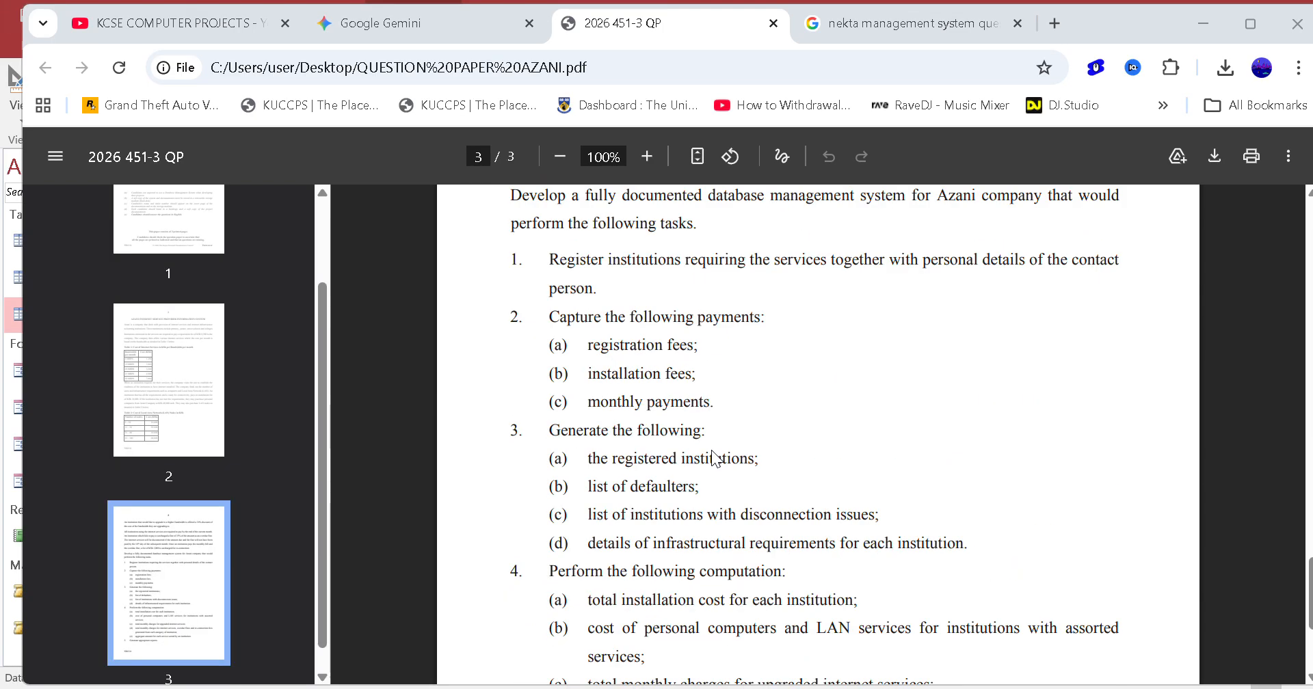
scroll(711, 450, up, 15)
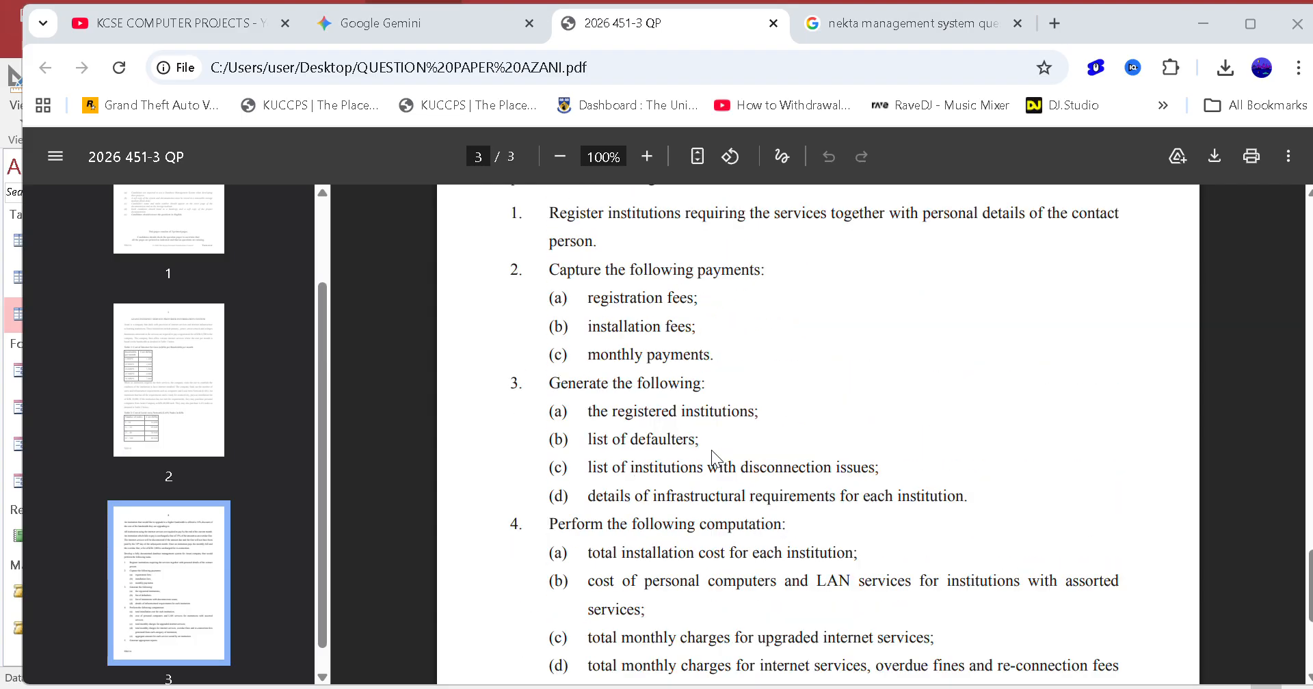
scroll(725, 410, up, 10)
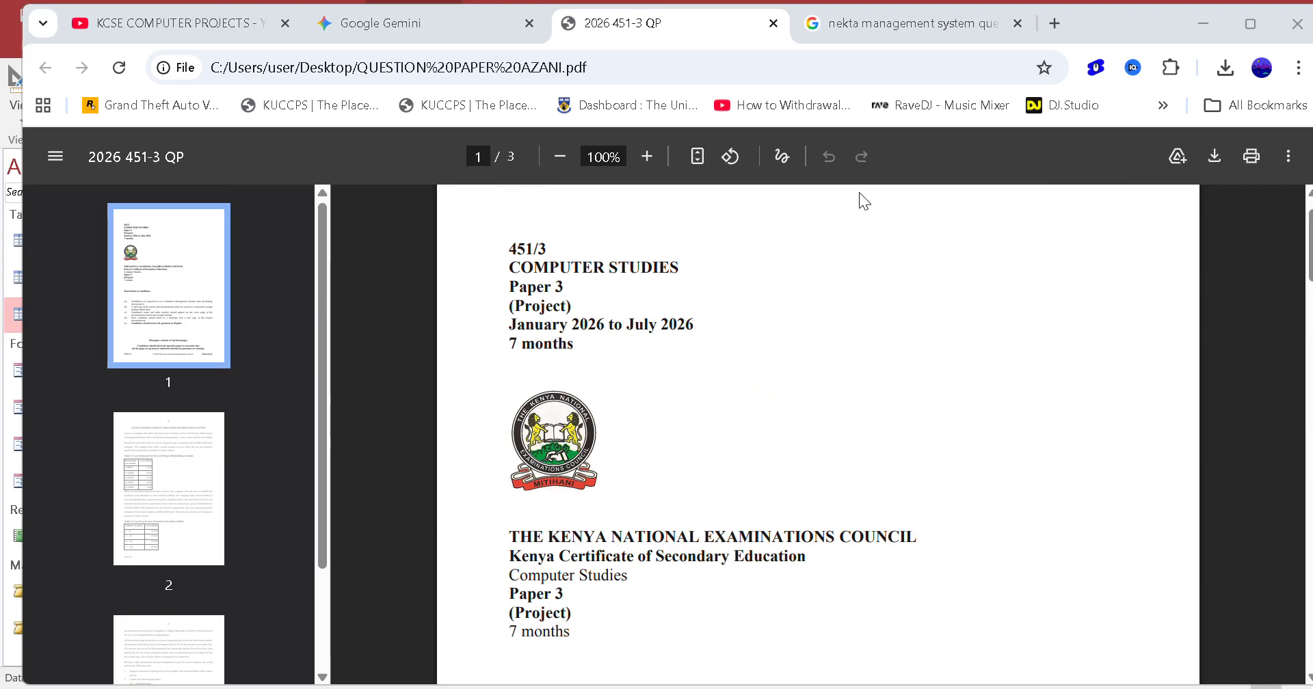
click(1202, 21)
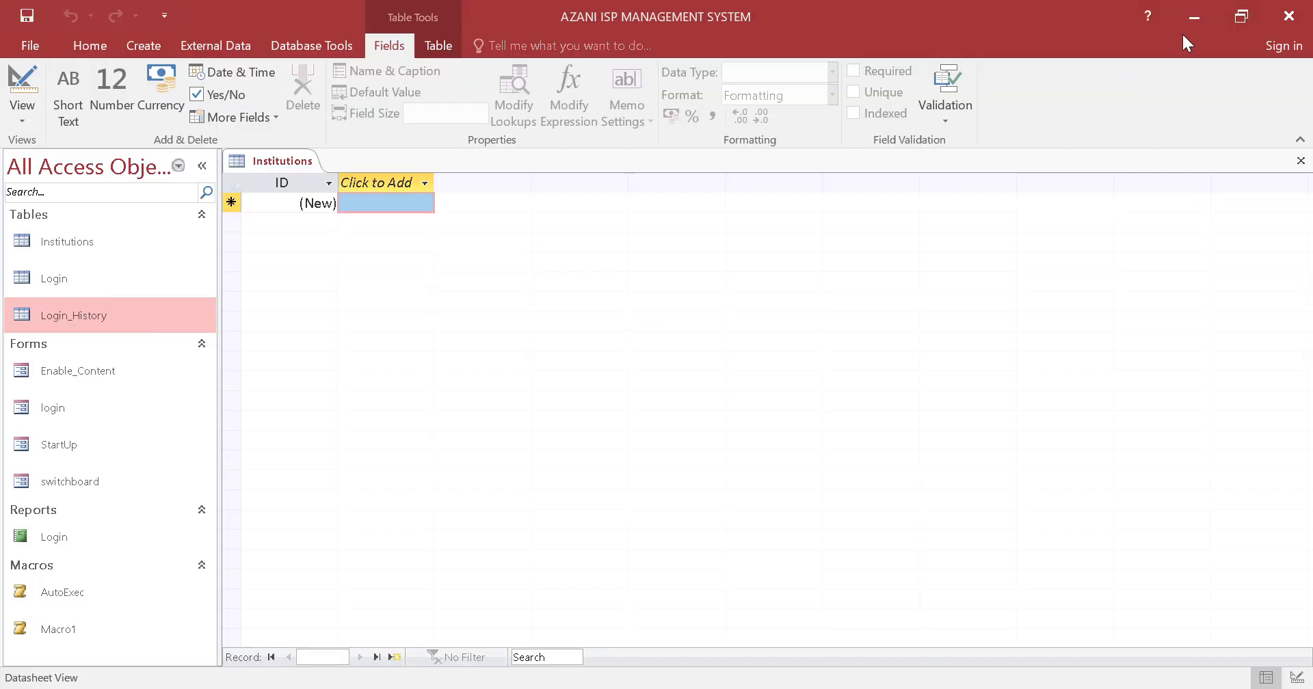
click(301, 159)
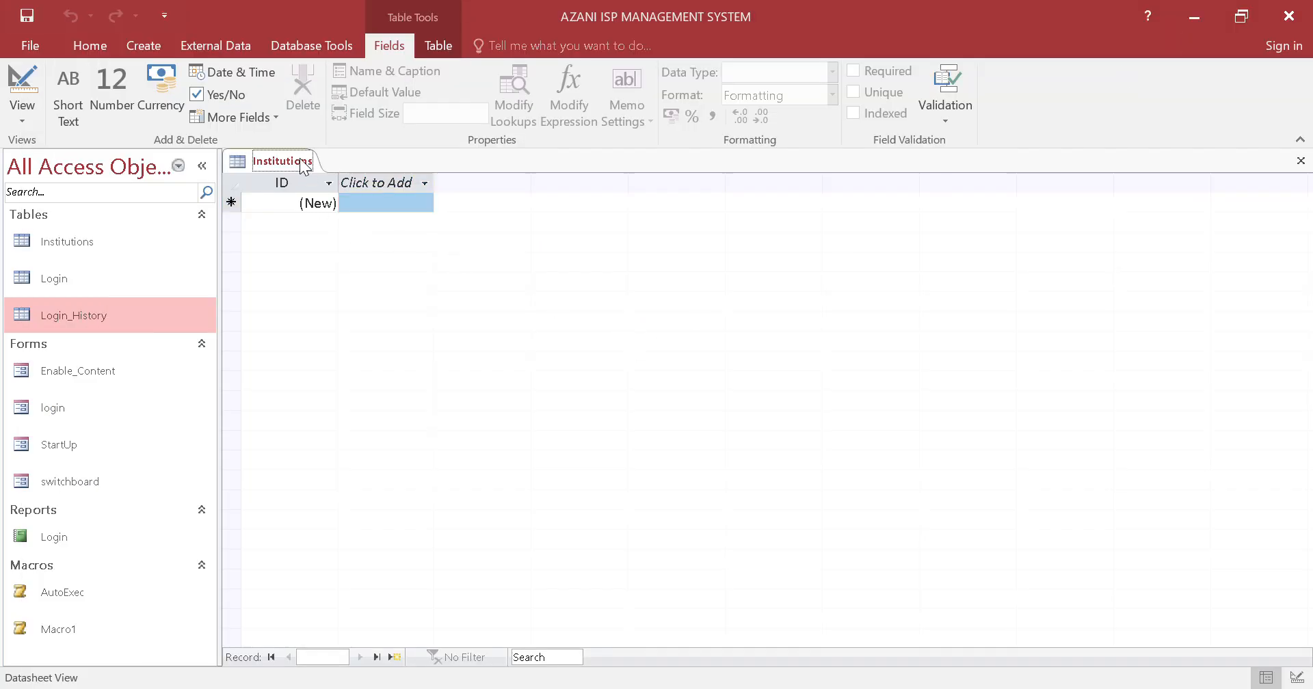
click(554, 29)
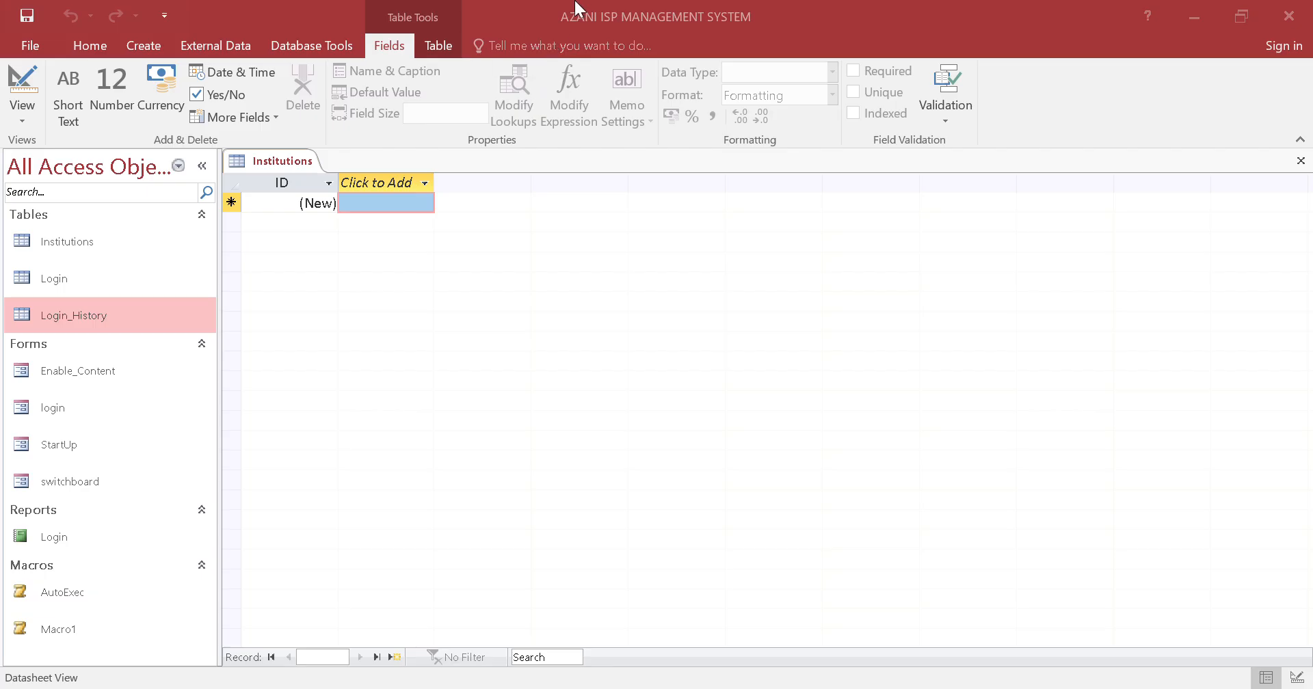
Open the Institutions table in Design View and rename its primary key field to Institution_ID
right_click(287, 163)
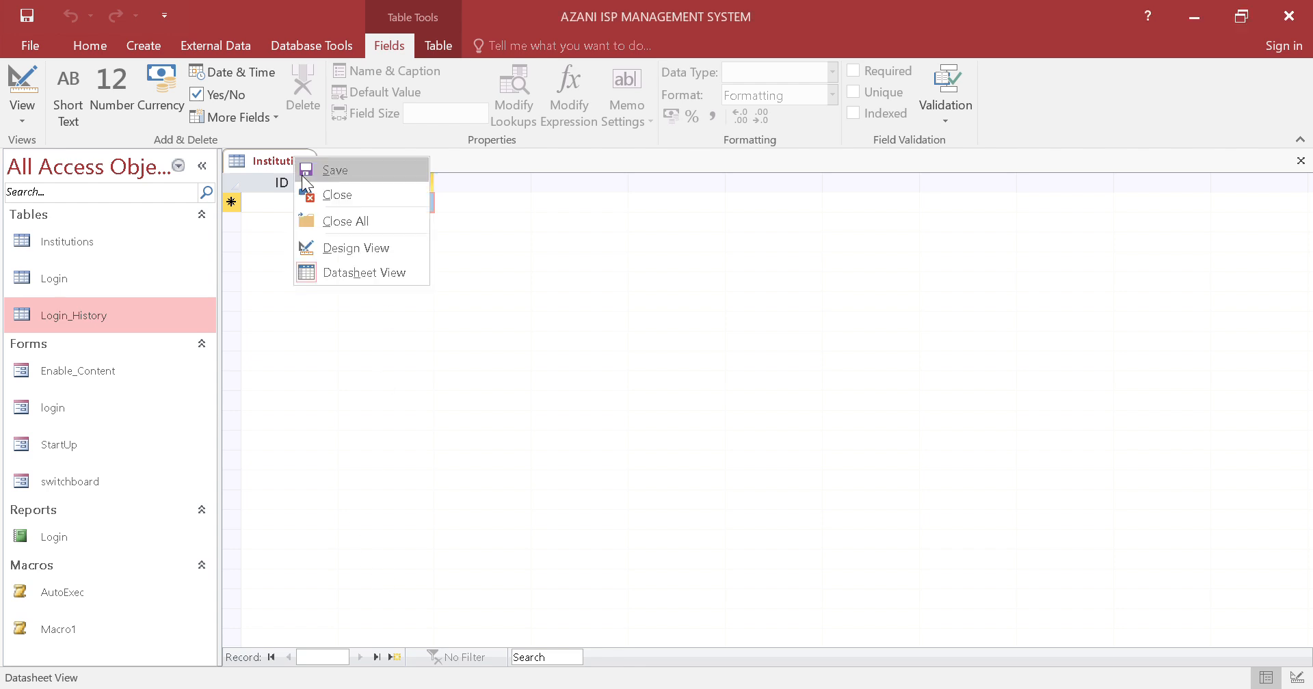
click(346, 246)
click(317, 196)
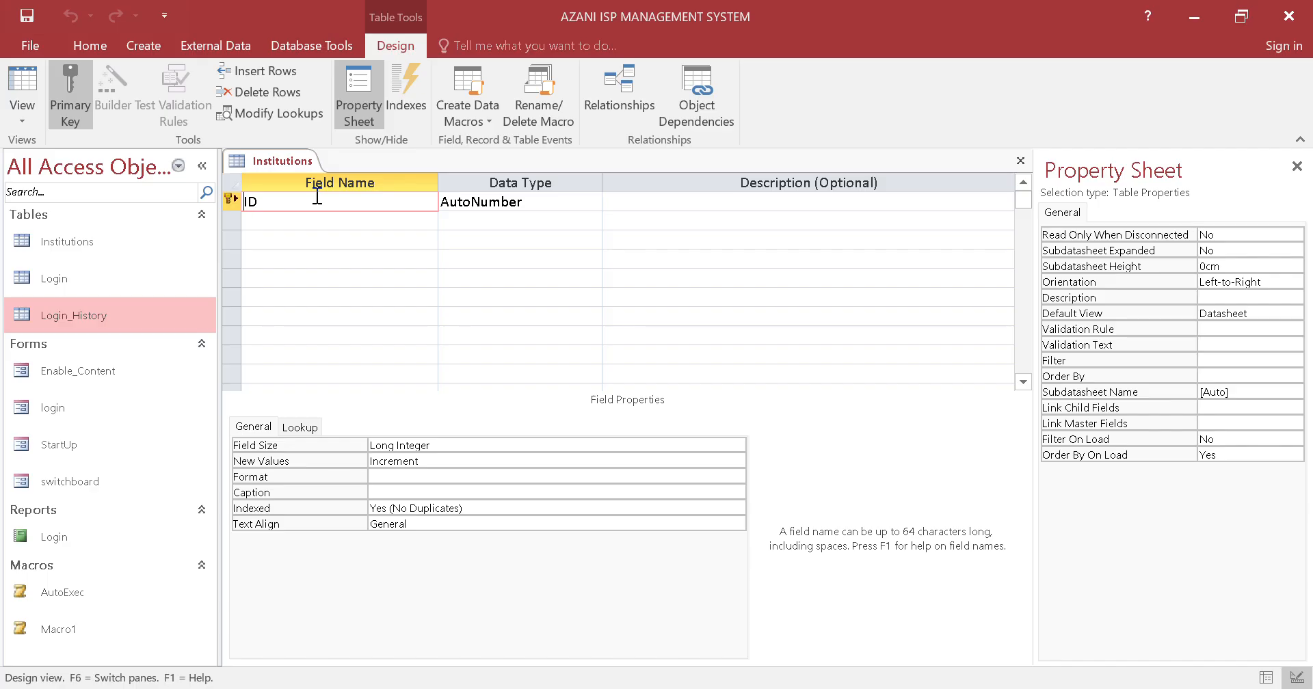
key(Home)
text(Institution_)
Add an Institution_Name field with the Short Text data type below Institution_ID
click(337, 219)
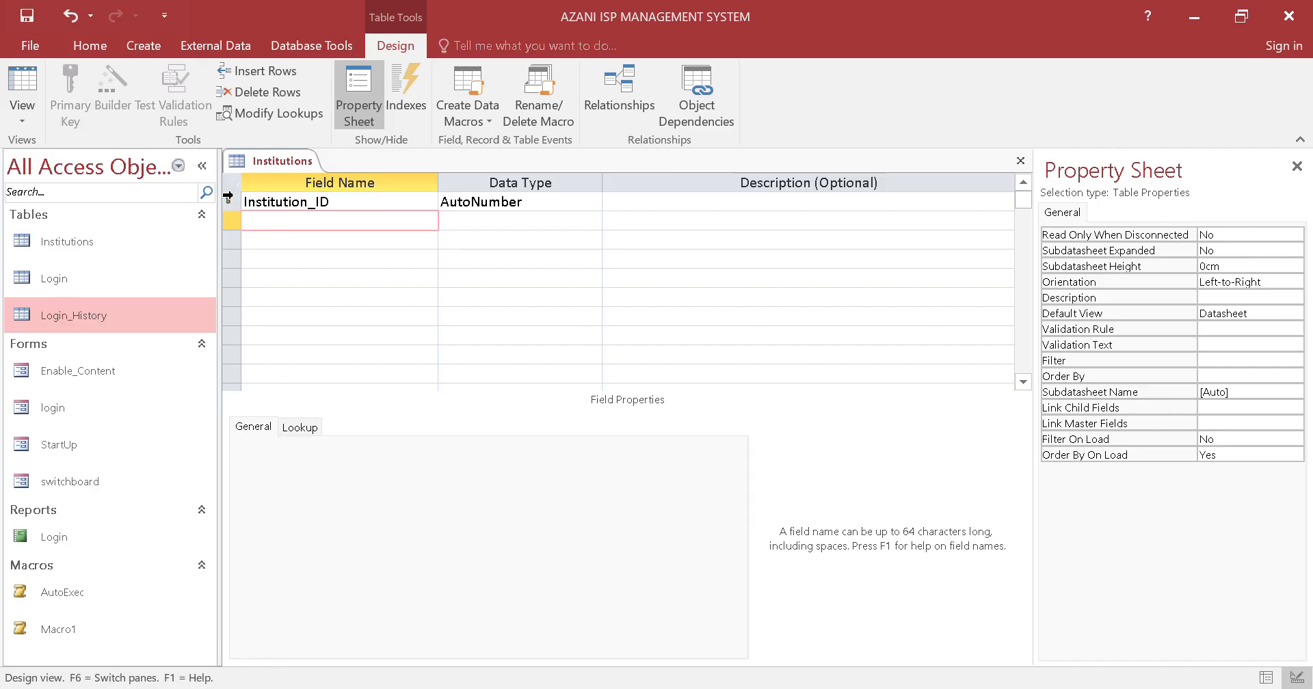
key(Caps_Lock)
text(I)
key(Caps_Lock)
text(nstitution)
key(Caps_Lock)
text(_N)
key(Caps_Lock)
text(ame)
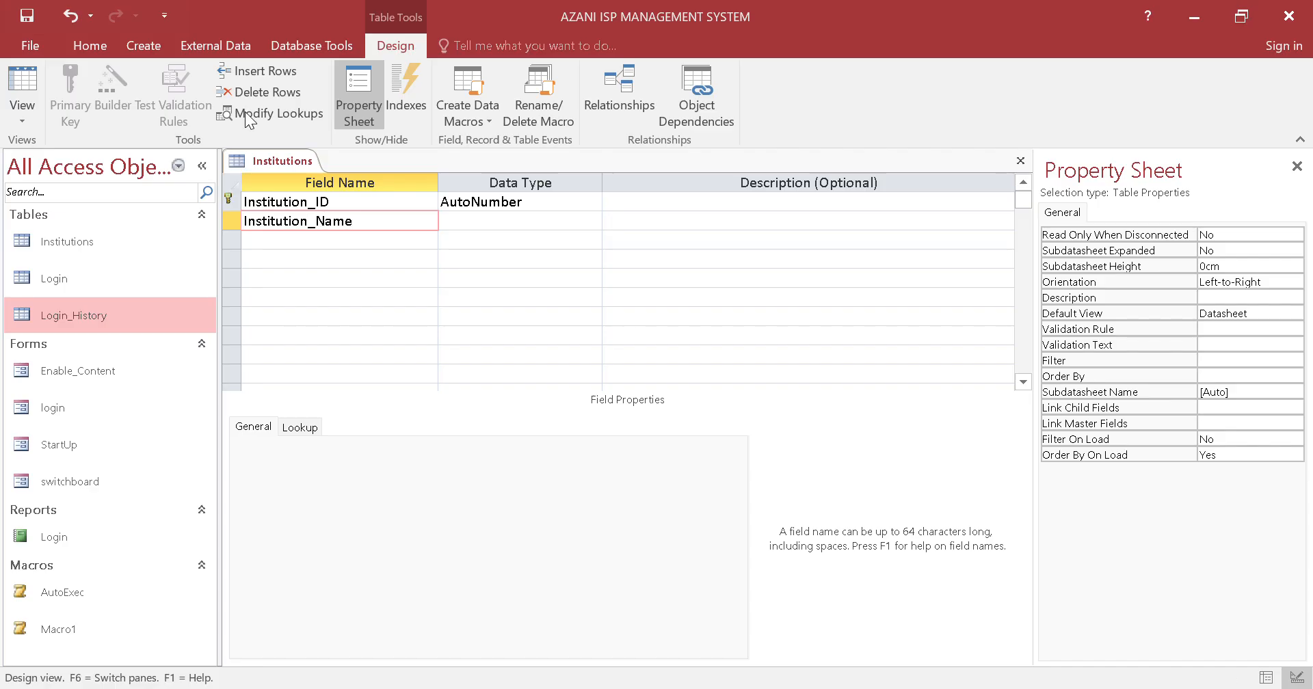
click(530, 223)
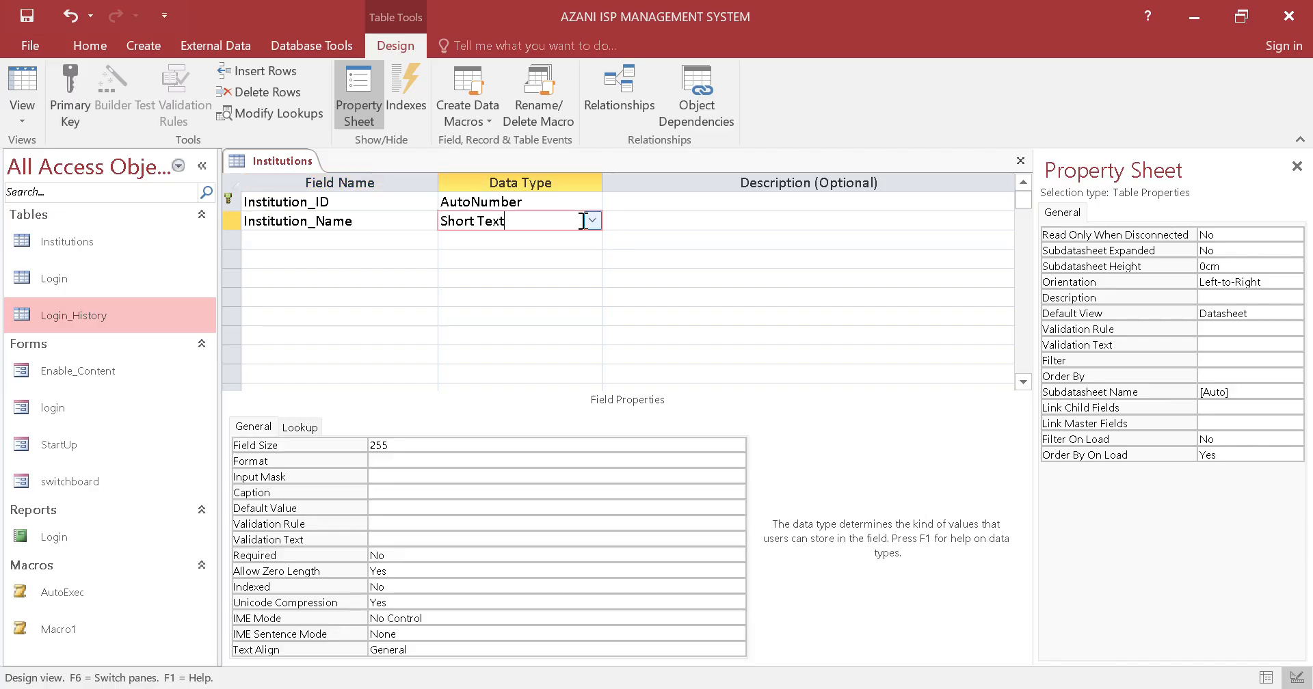
Add an Institution_Type field with the Short Text data type below Institution_Name
click(317, 241)
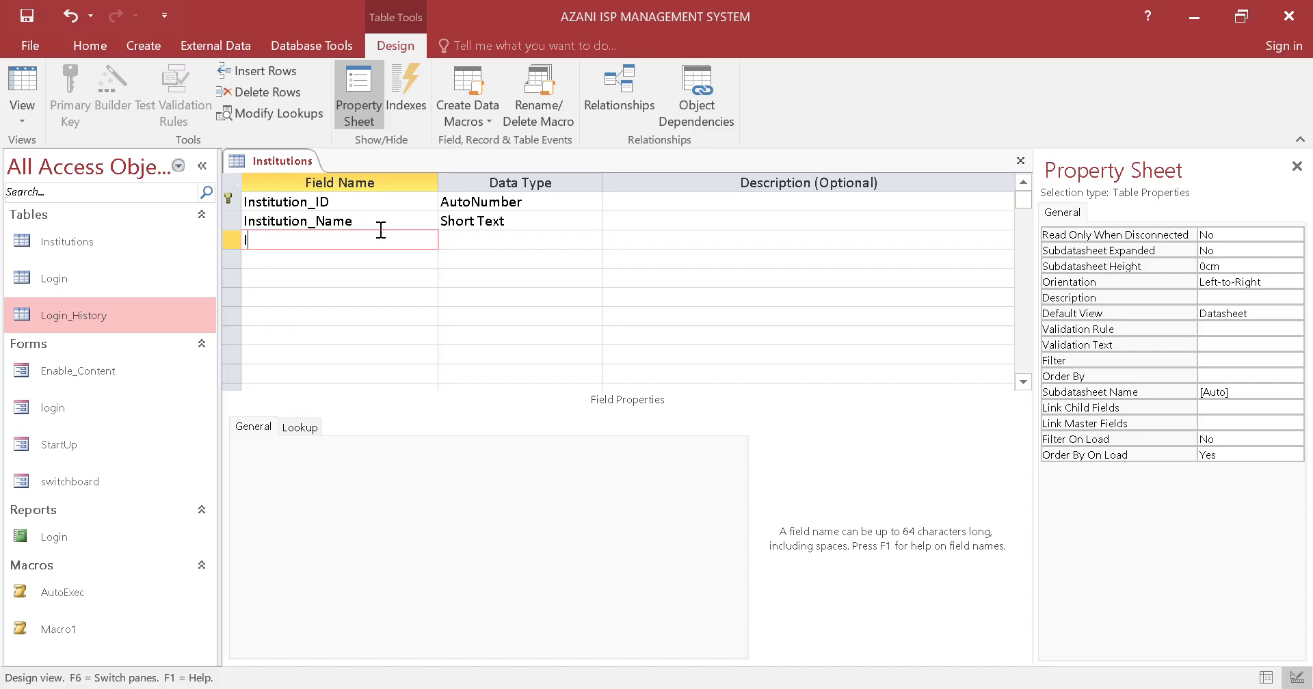
text(Institution )
text(Type)
click(581, 244)
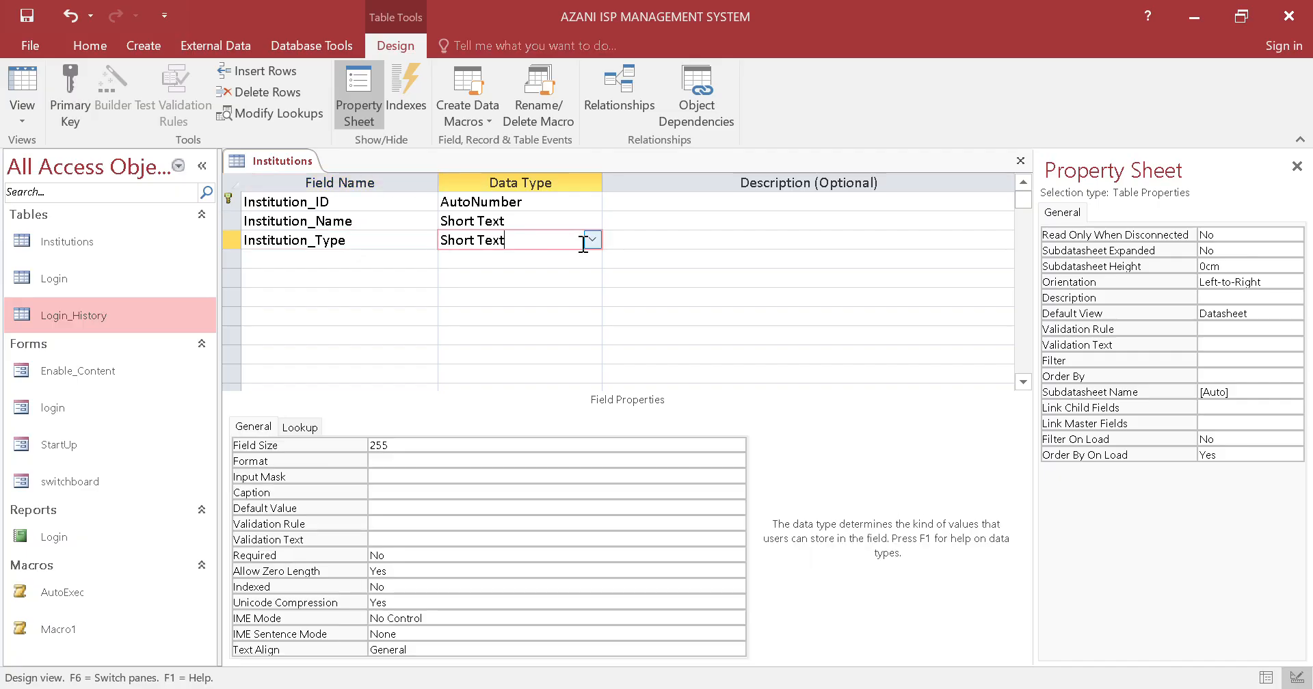
Start the Lookup Wizard as the data type for the Institution_Type field
click(591, 240)
click(516, 469)
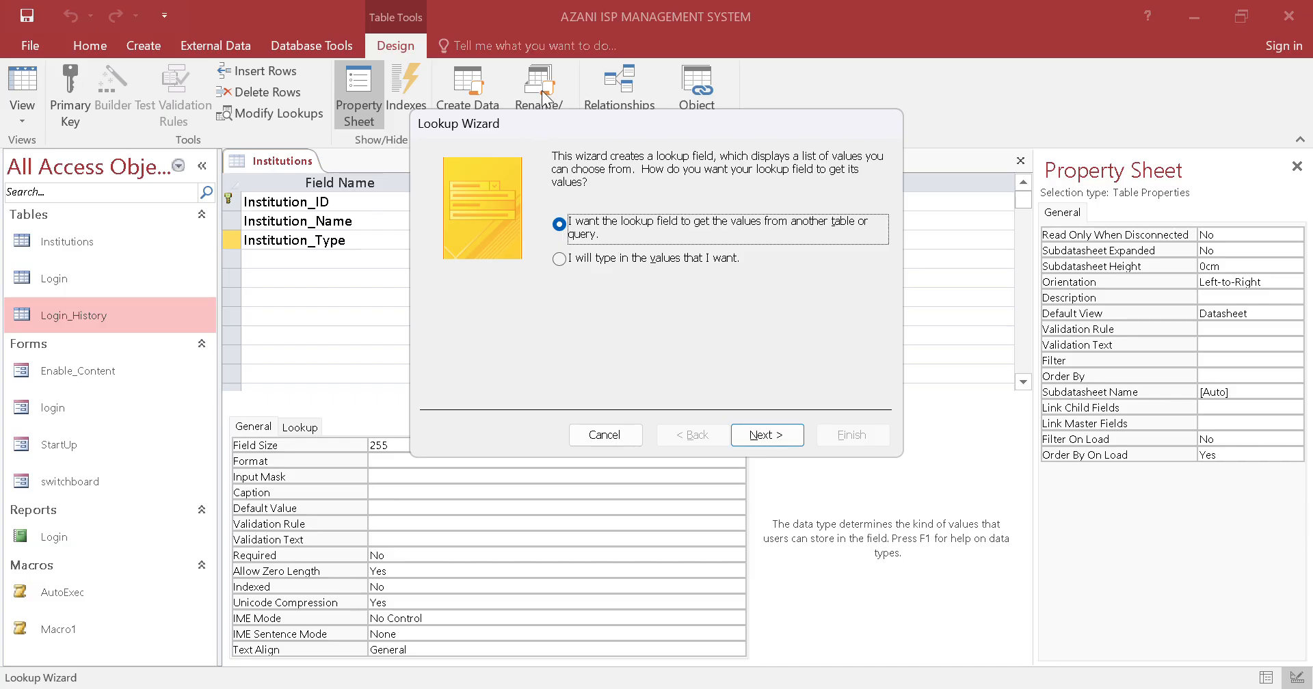
Switch to Chrome, check the Azani question paper for the types of learning institutions served, and return to Access
click(347, 688)
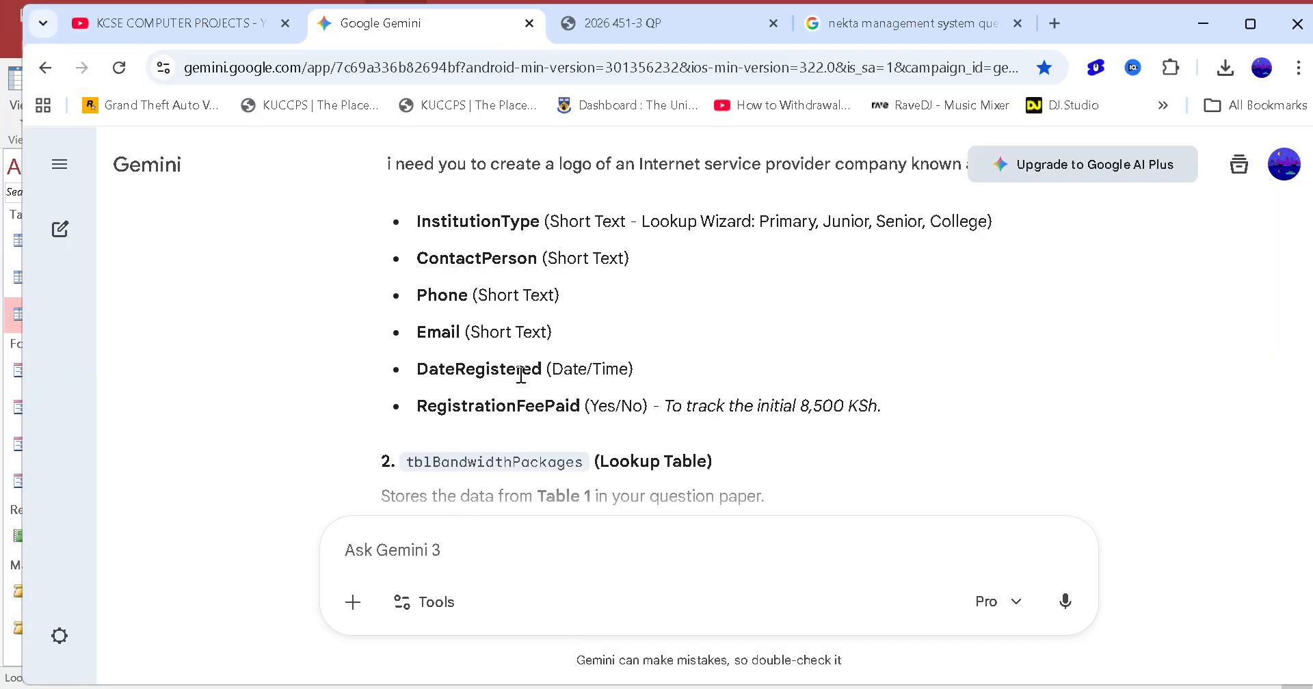
click(827, 19)
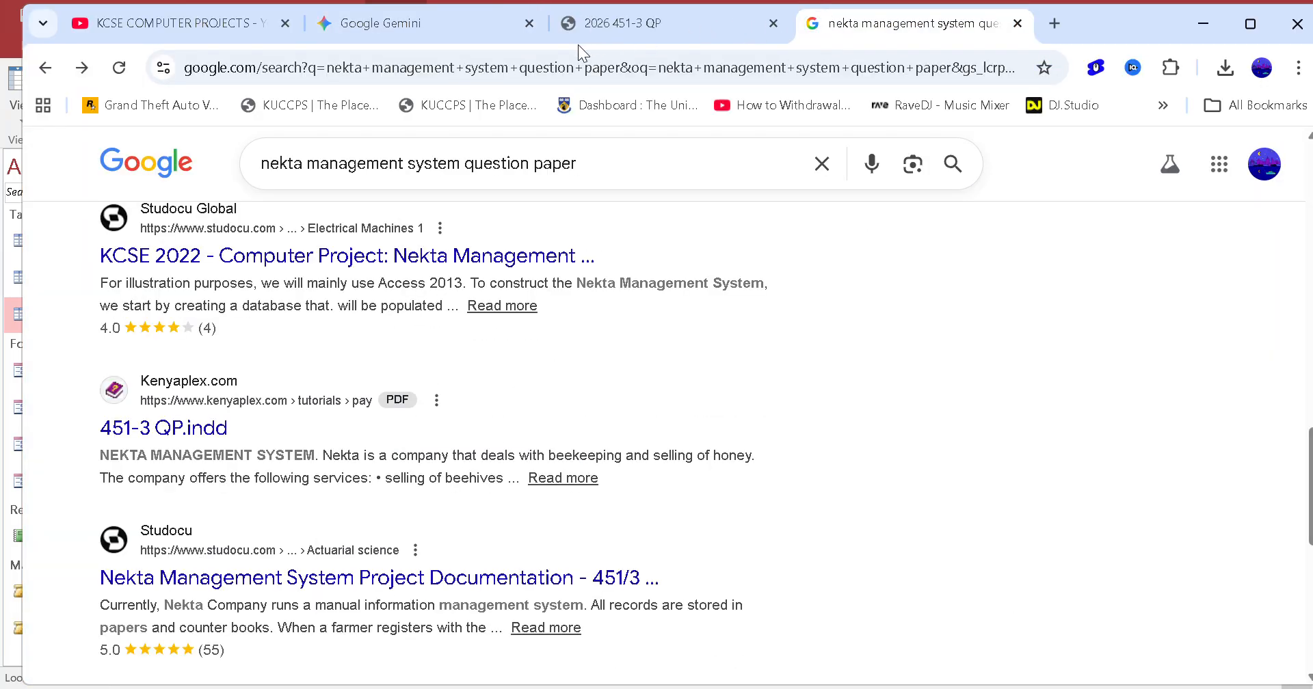
click(335, 30)
click(171, 22)
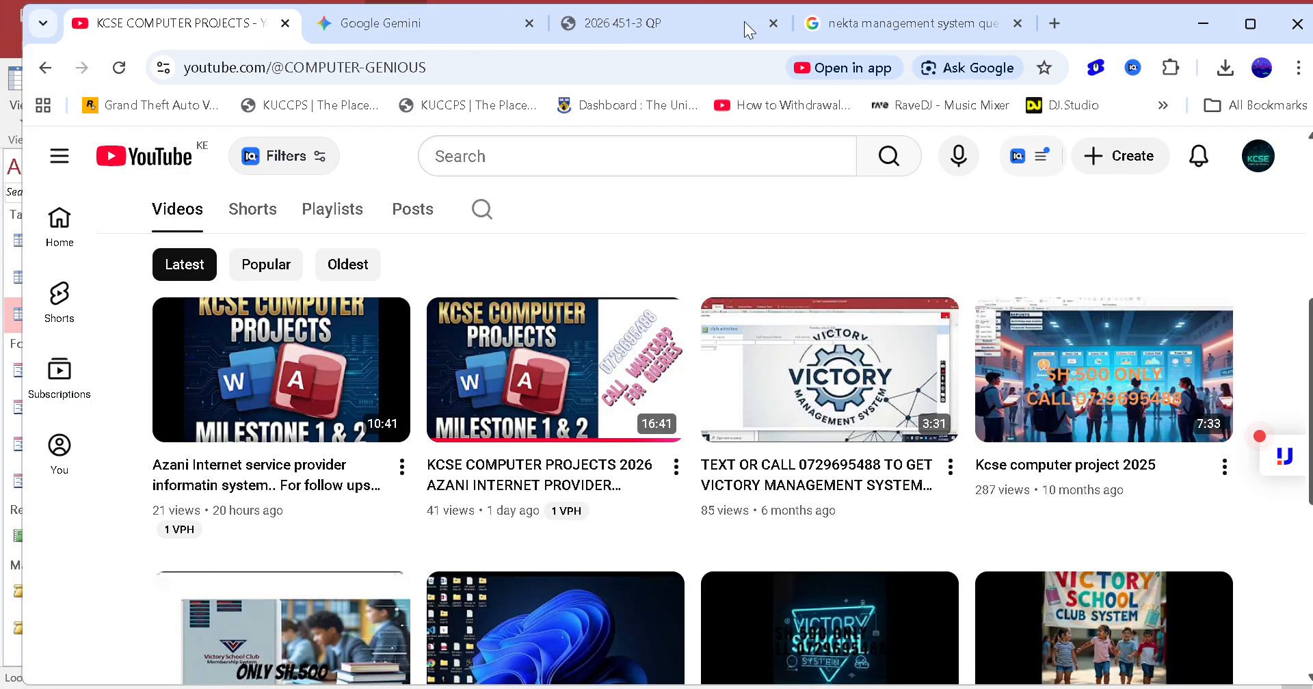
click(561, 31)
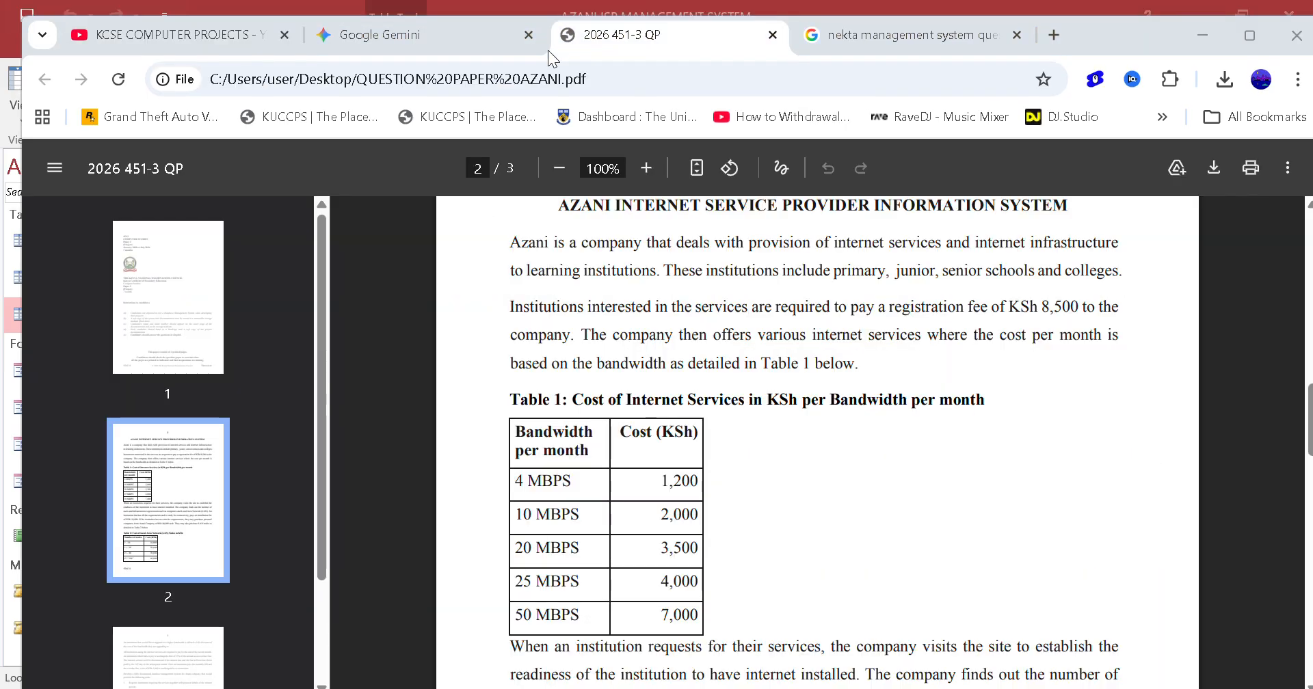
scroll(445, 315, up, 2)
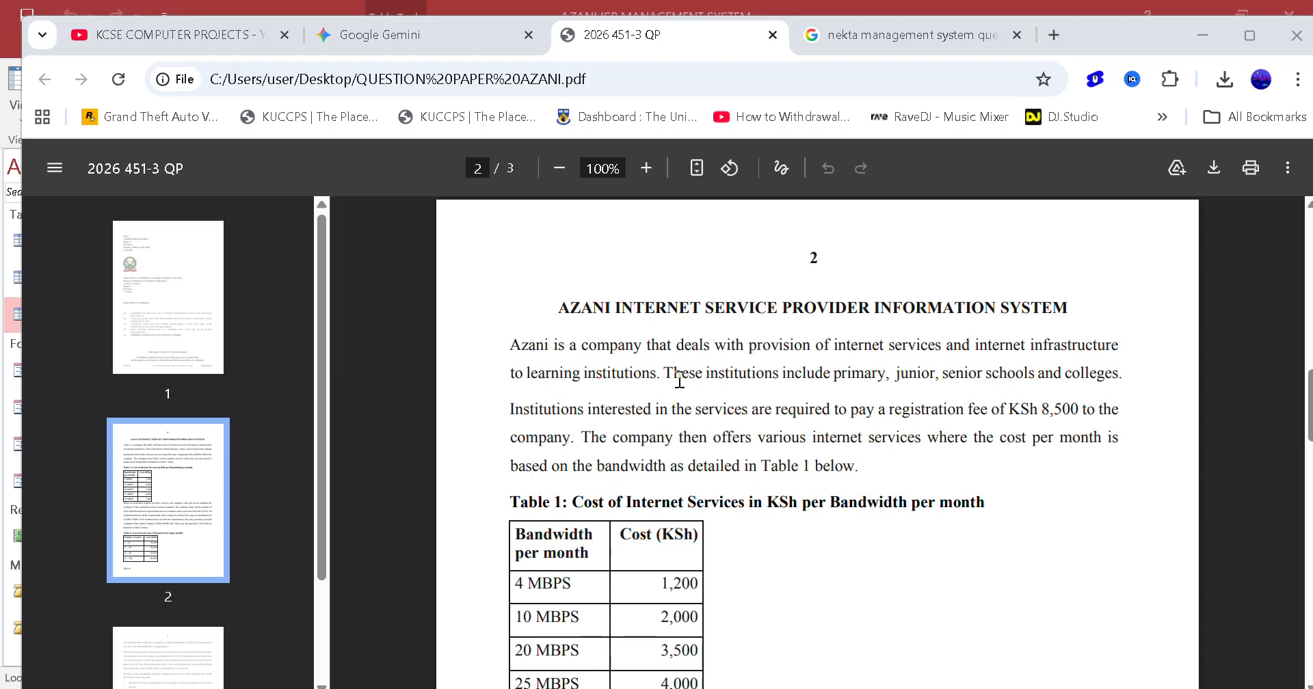
drag(674, 375, 1143, 398)
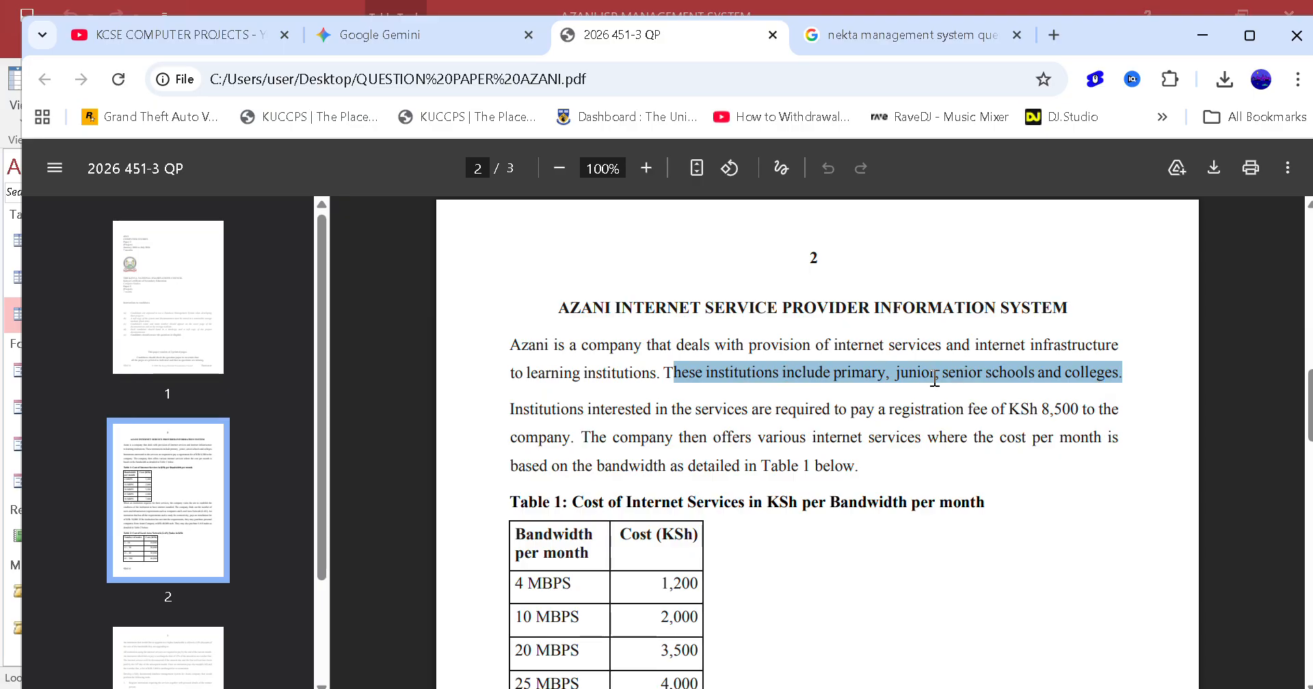
click(1202, 35)
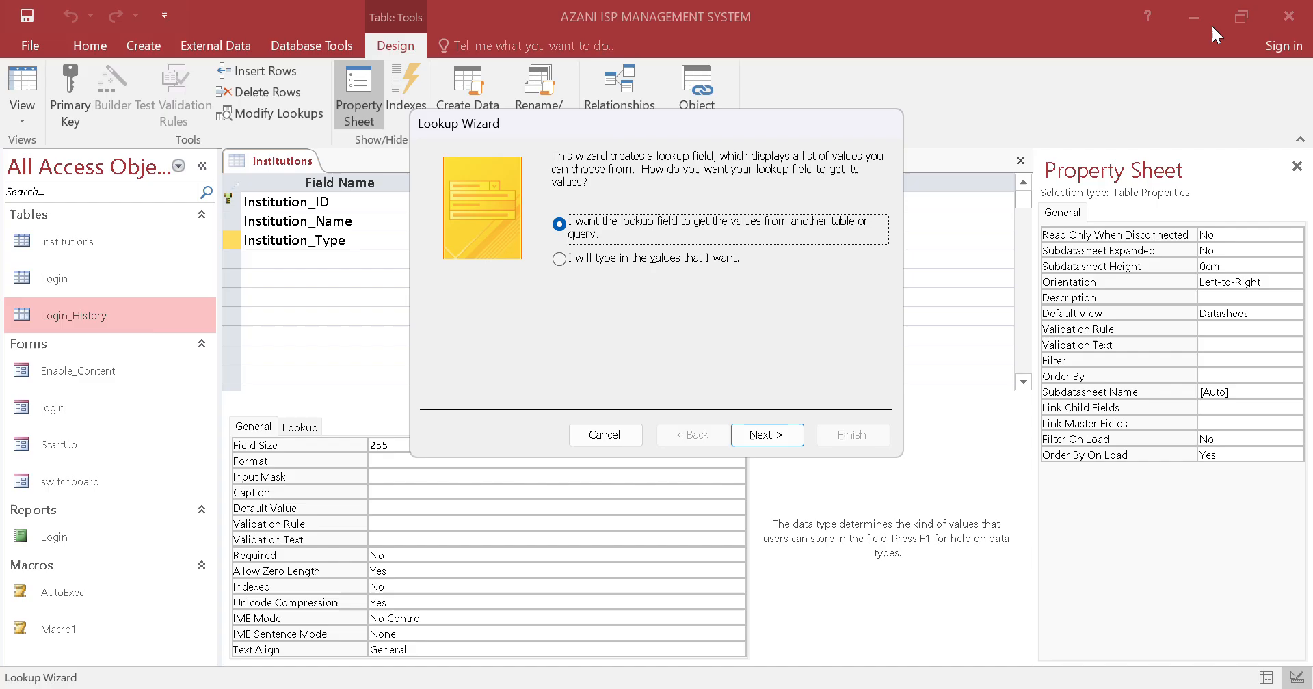
Choose to enter custom values for the Institution_Type lookup and list Primary and Junior in its single column
click(656, 259)
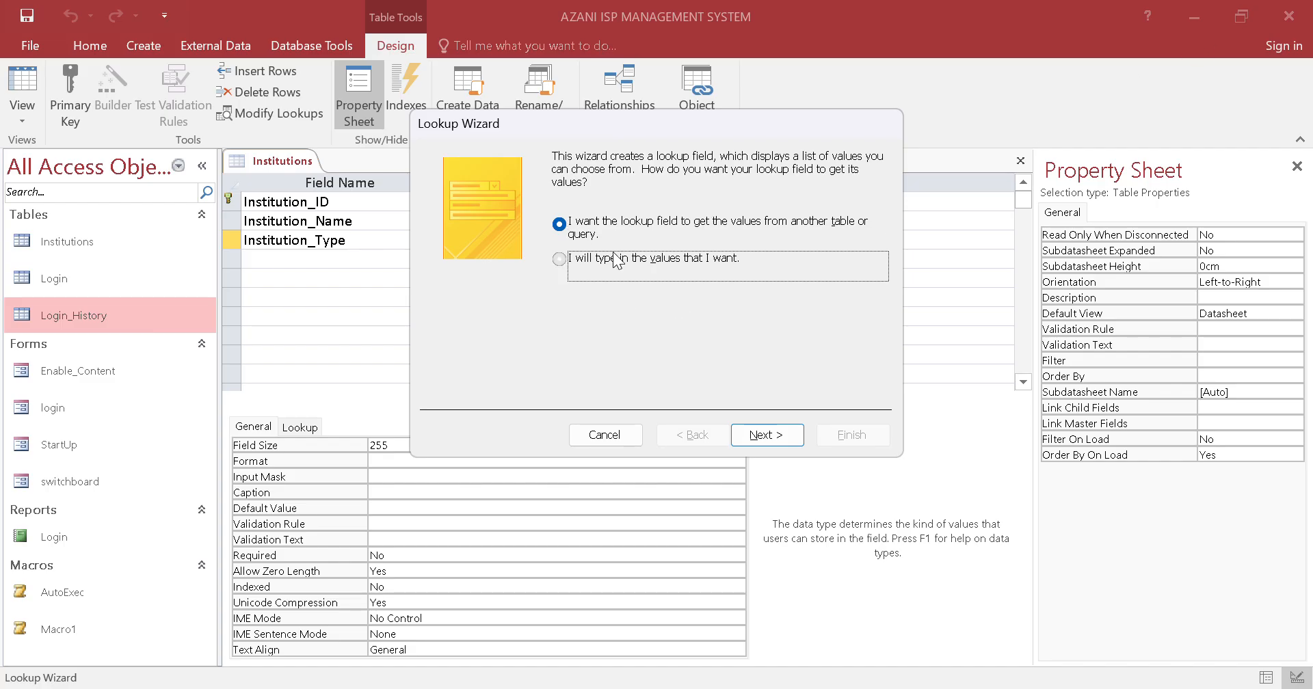
click(763, 436)
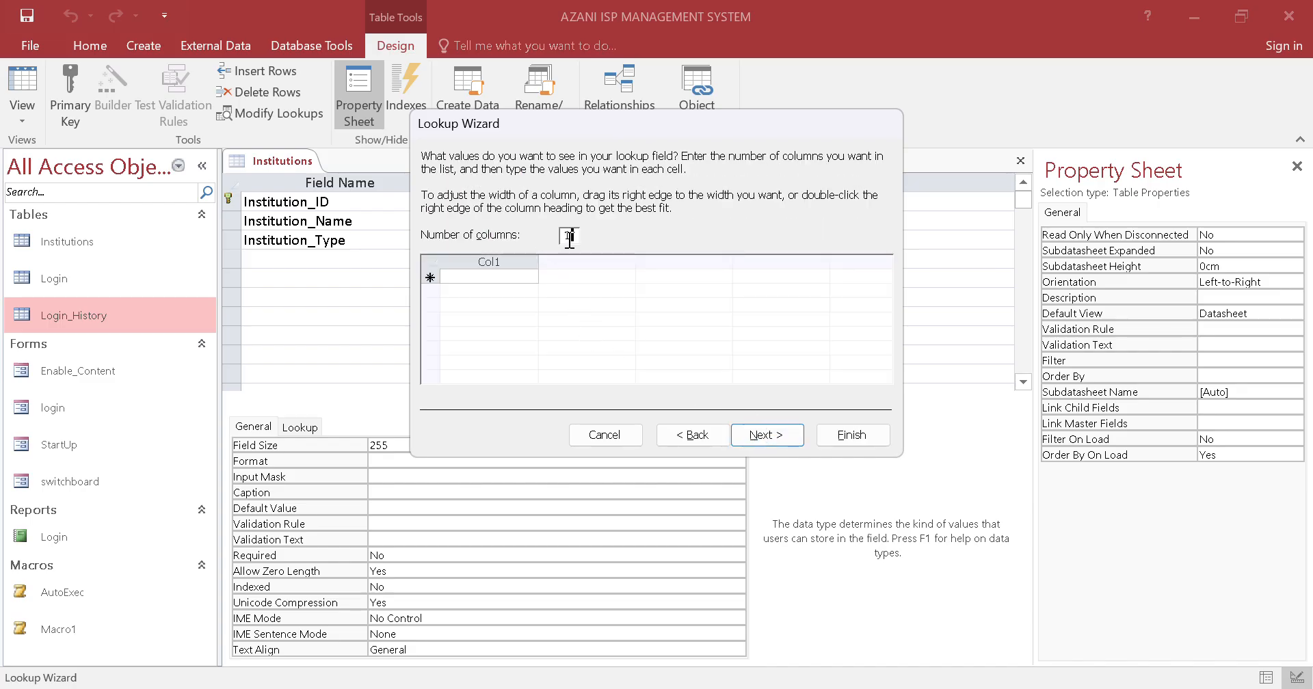
click(500, 276)
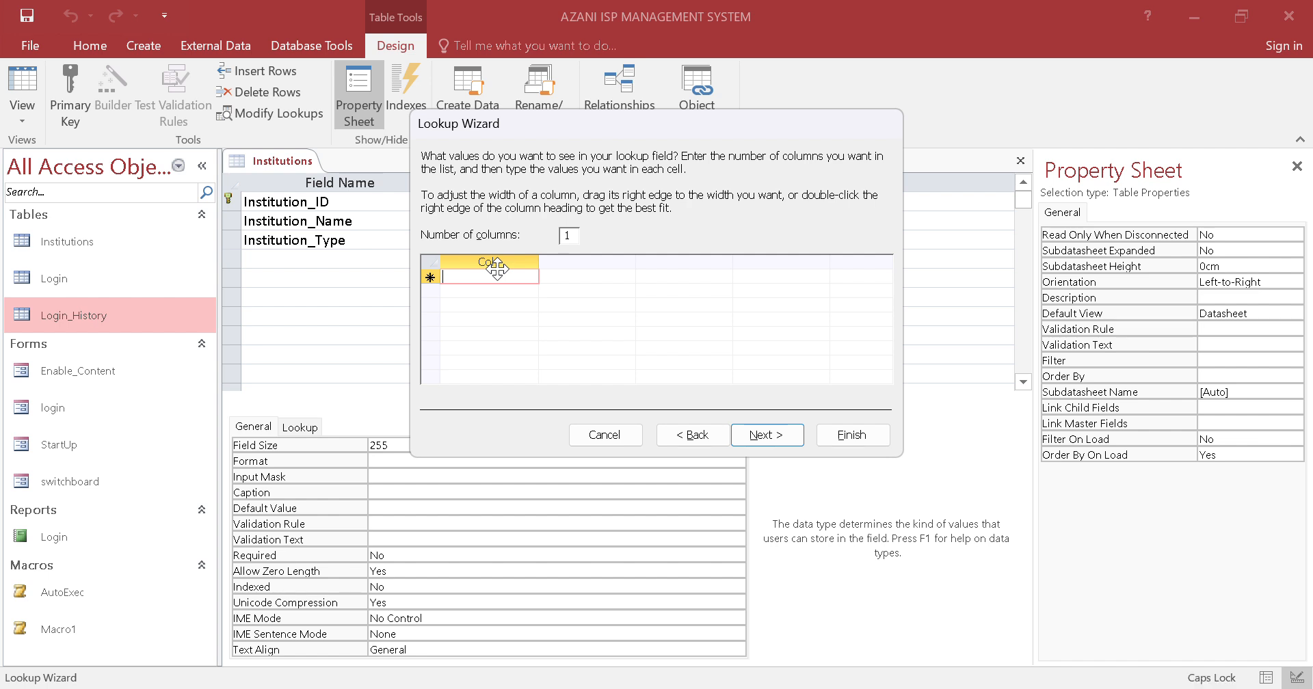
text(Primary)
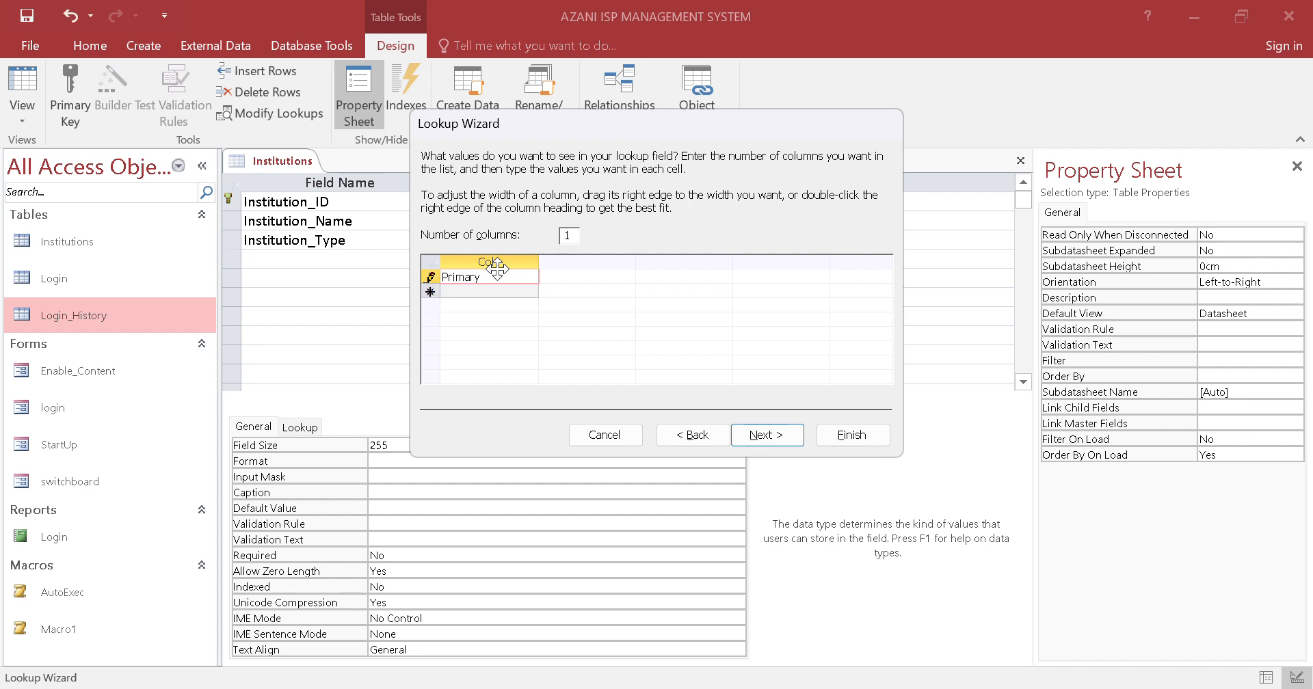
key(alt+n)
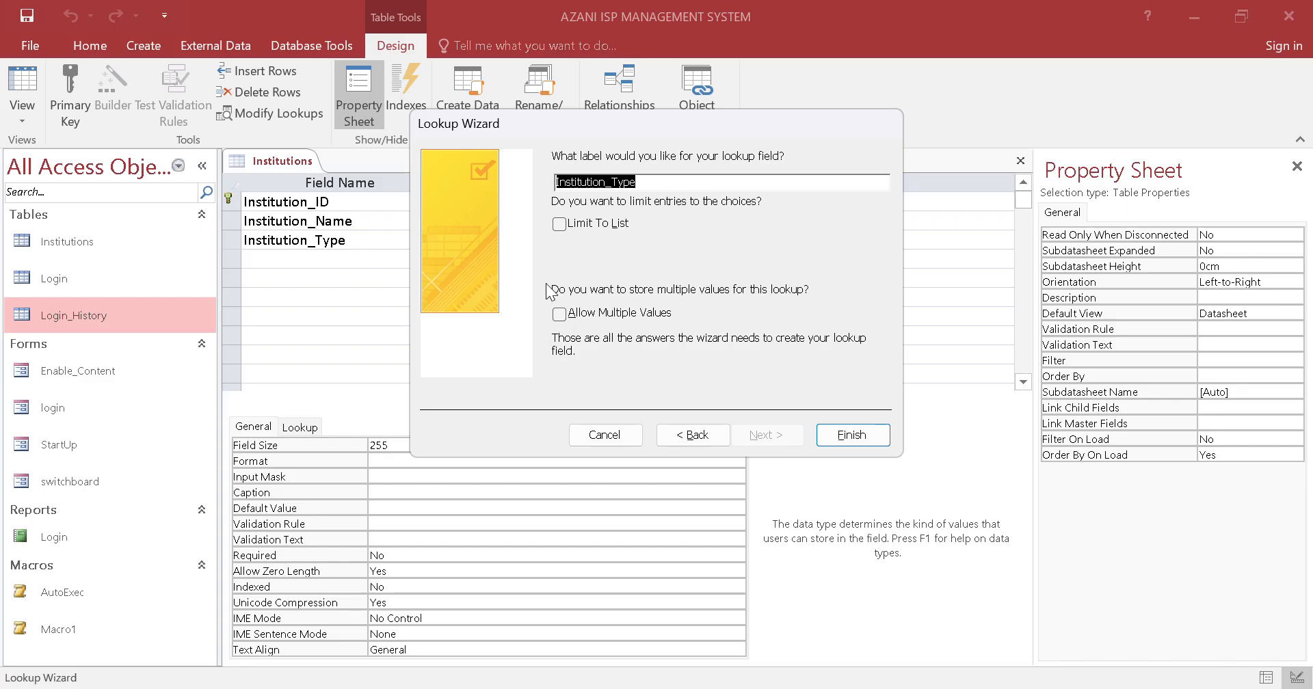
click(684, 435)
click(514, 292)
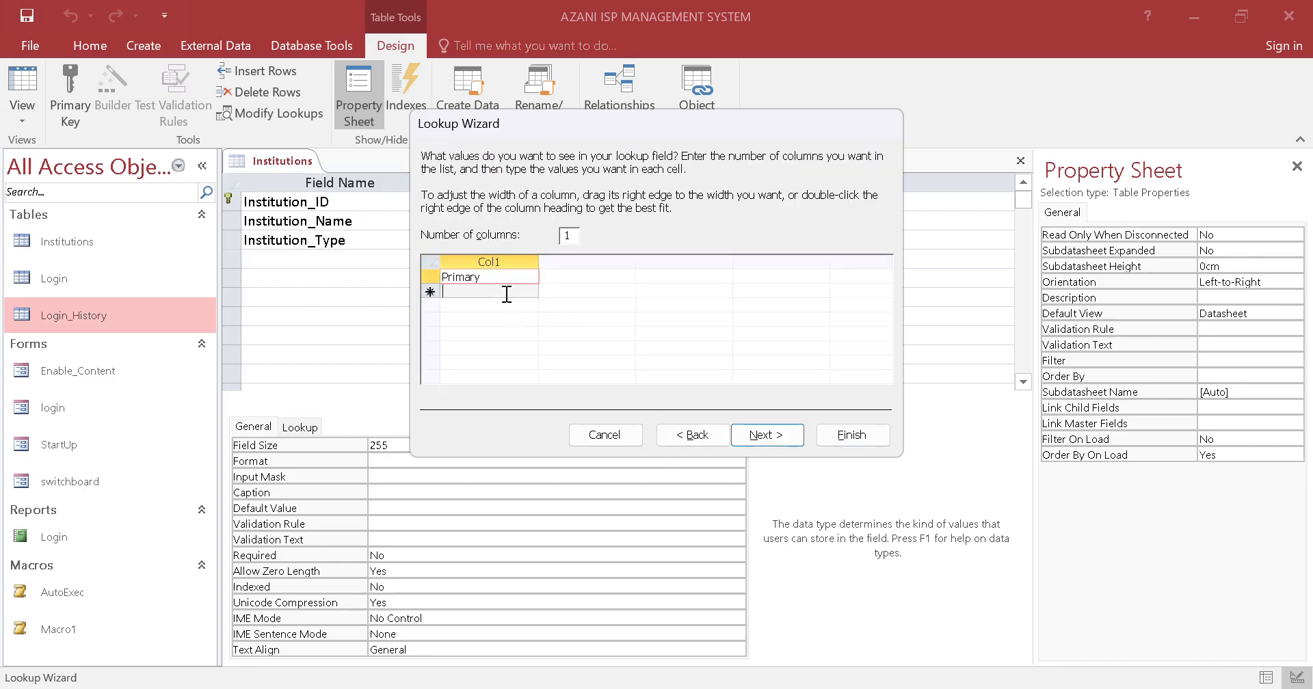
key(Caps_Lock)
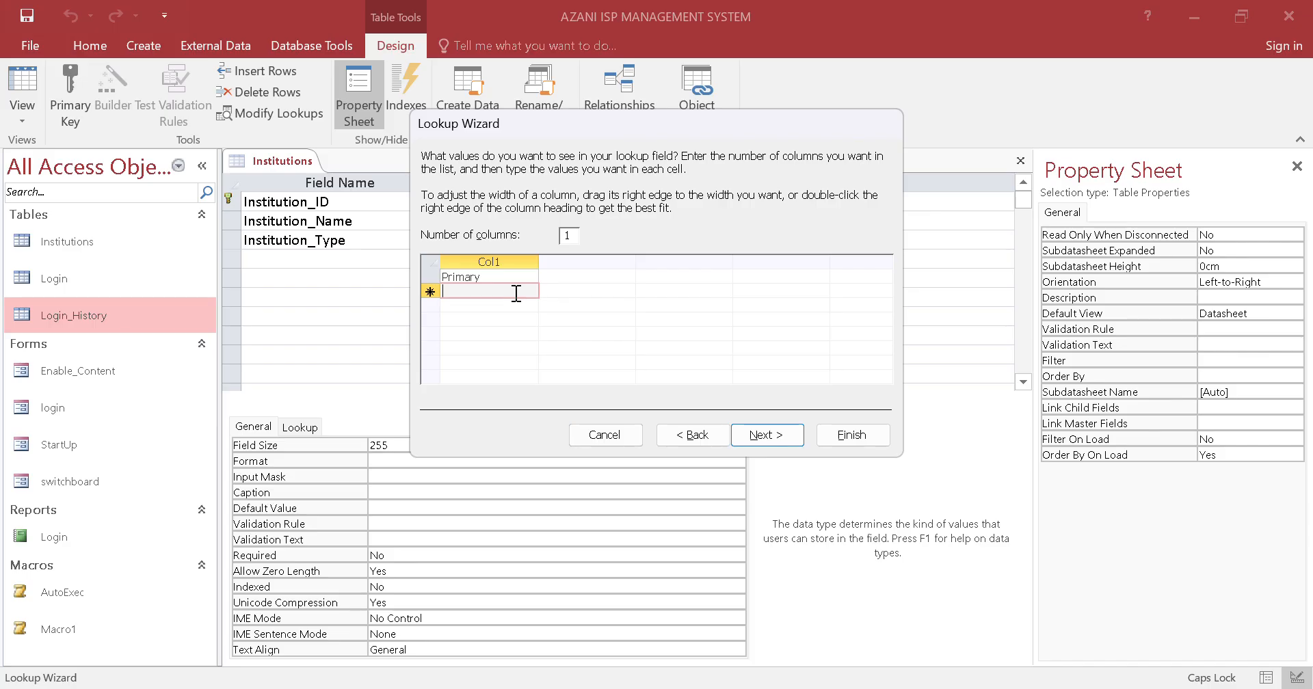
text(J)
key(Caps_Lock)
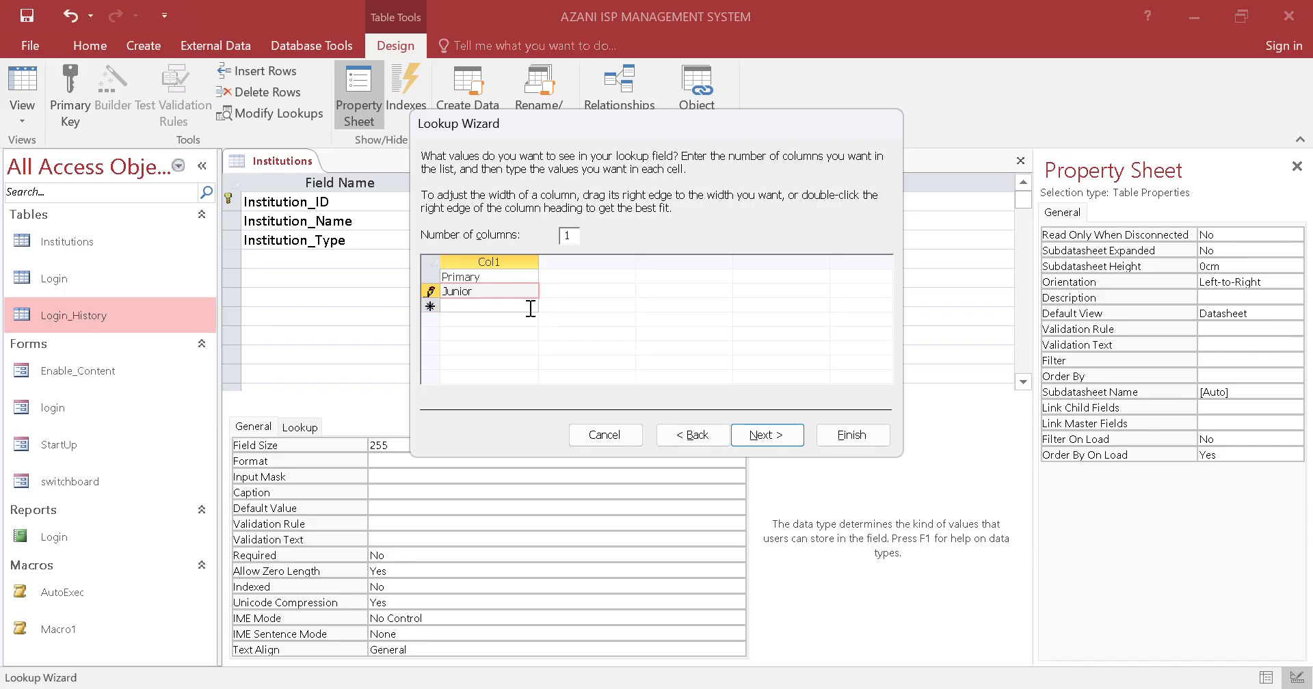
Add Senior and College below Junior in the Institution_Type lookup values
click(531, 309)
key(Caps_Lock)
text(S)
key(Caps_Lock)
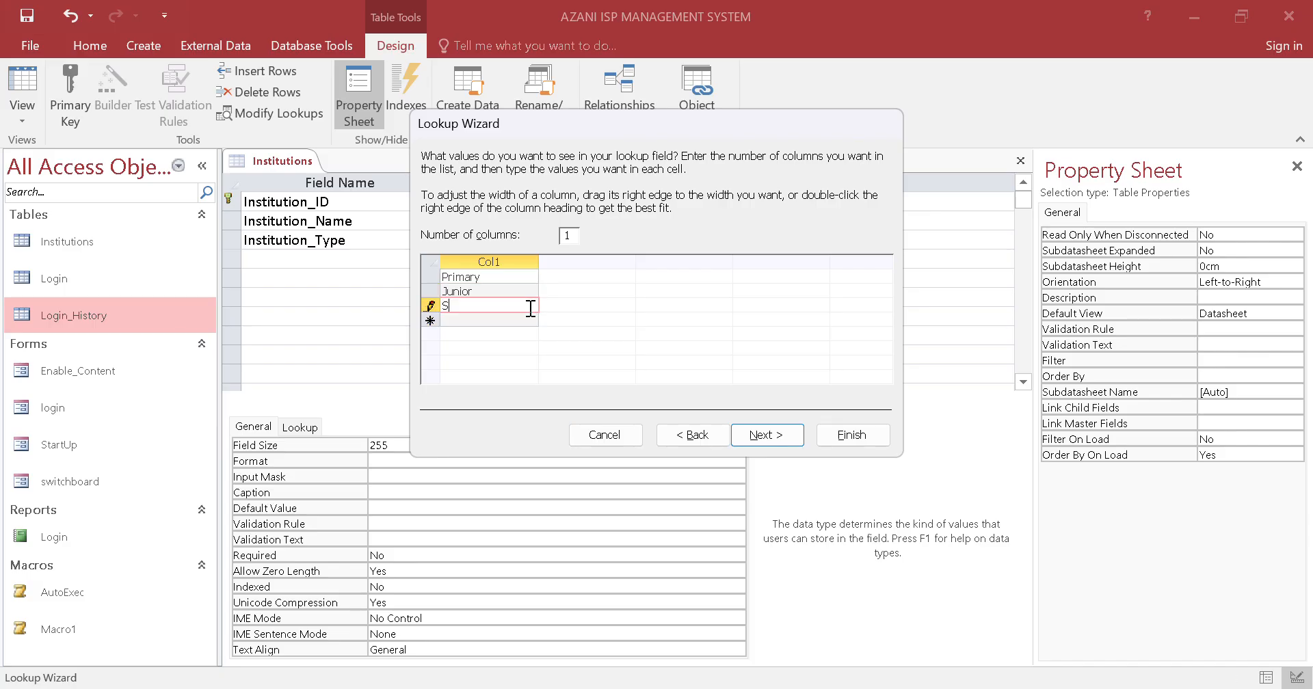
text(enior)
key(Return)
key(Caps_Lock)
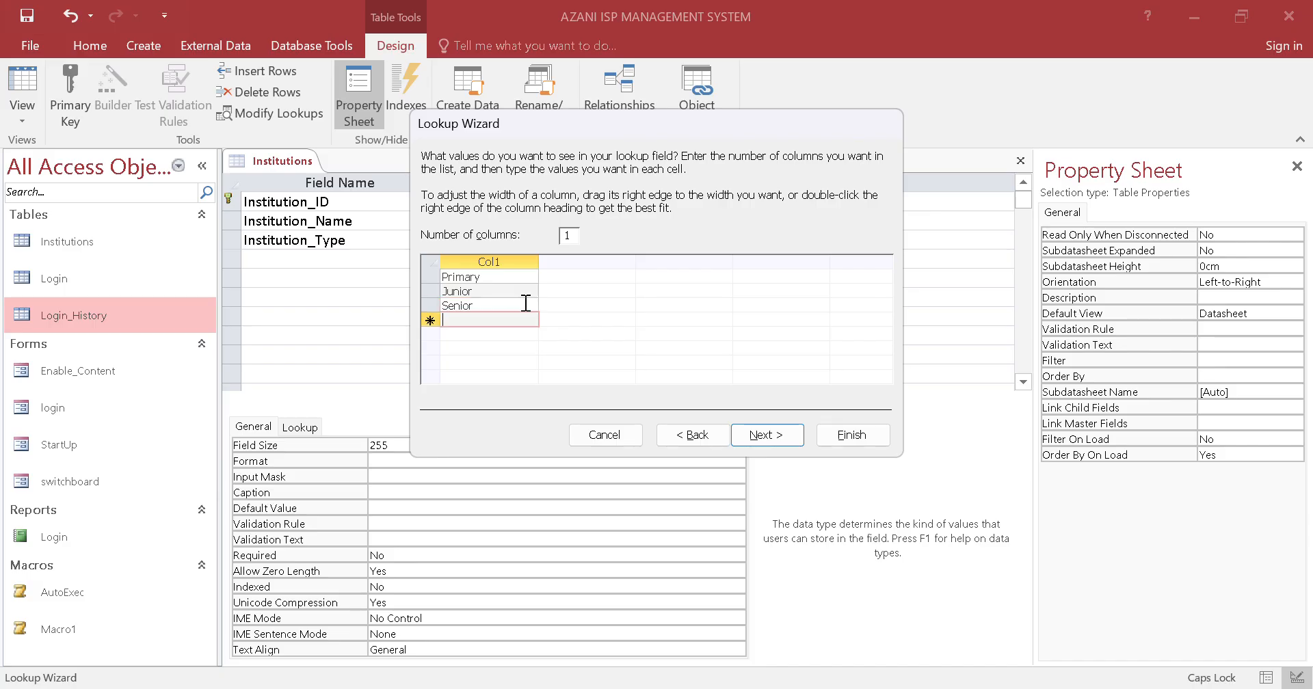
text(C)
key(Caps_Lock)
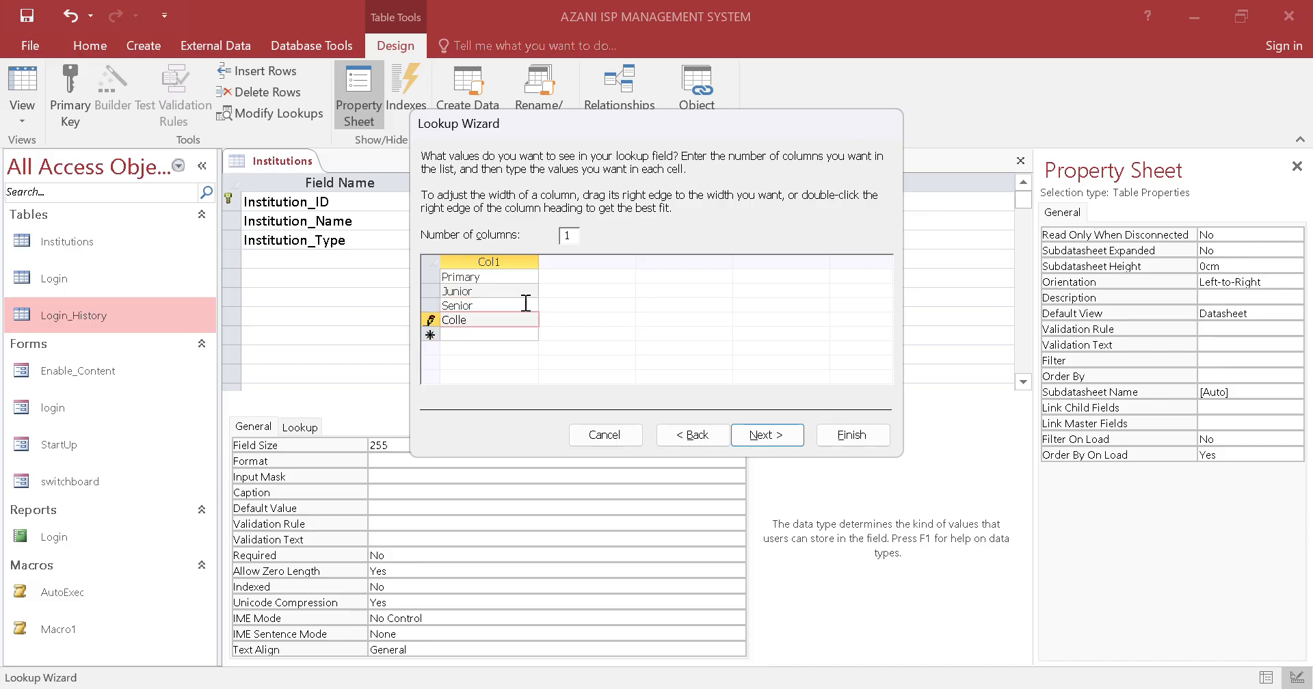
Limit Institution_Type entries to the lookup list and finish the wizard, keeping the field name as its label
click(777, 439)
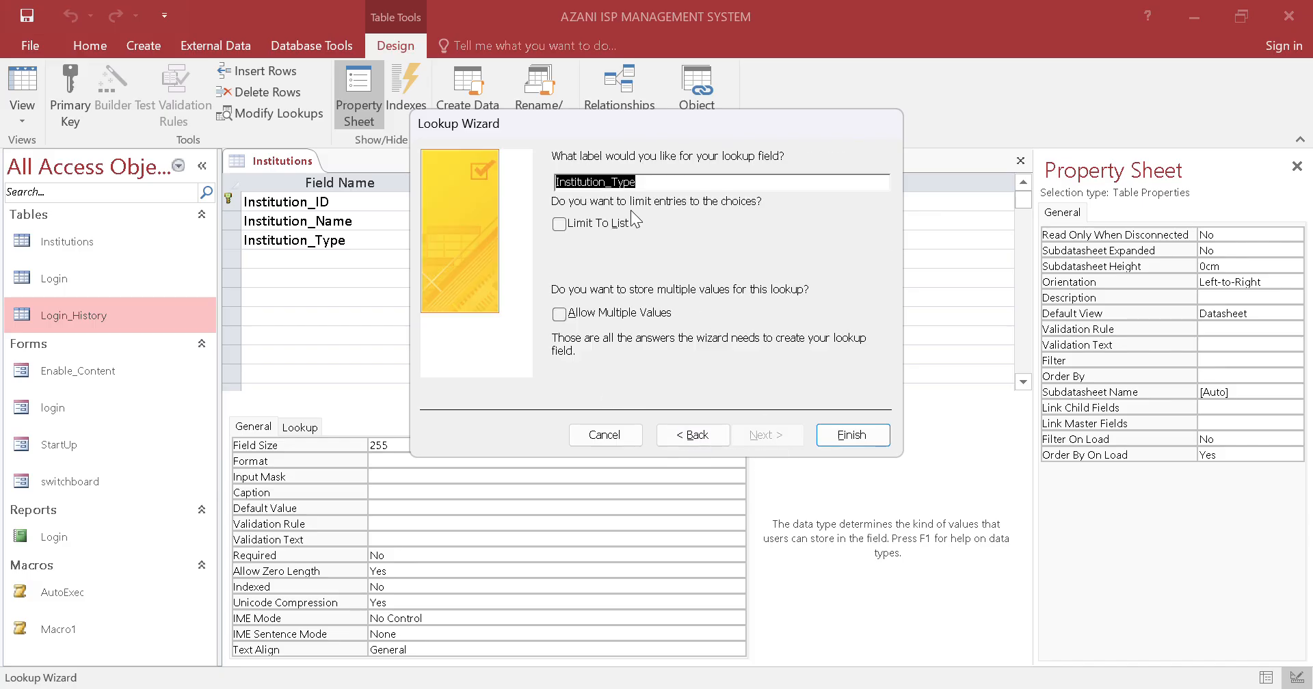
click(583, 225)
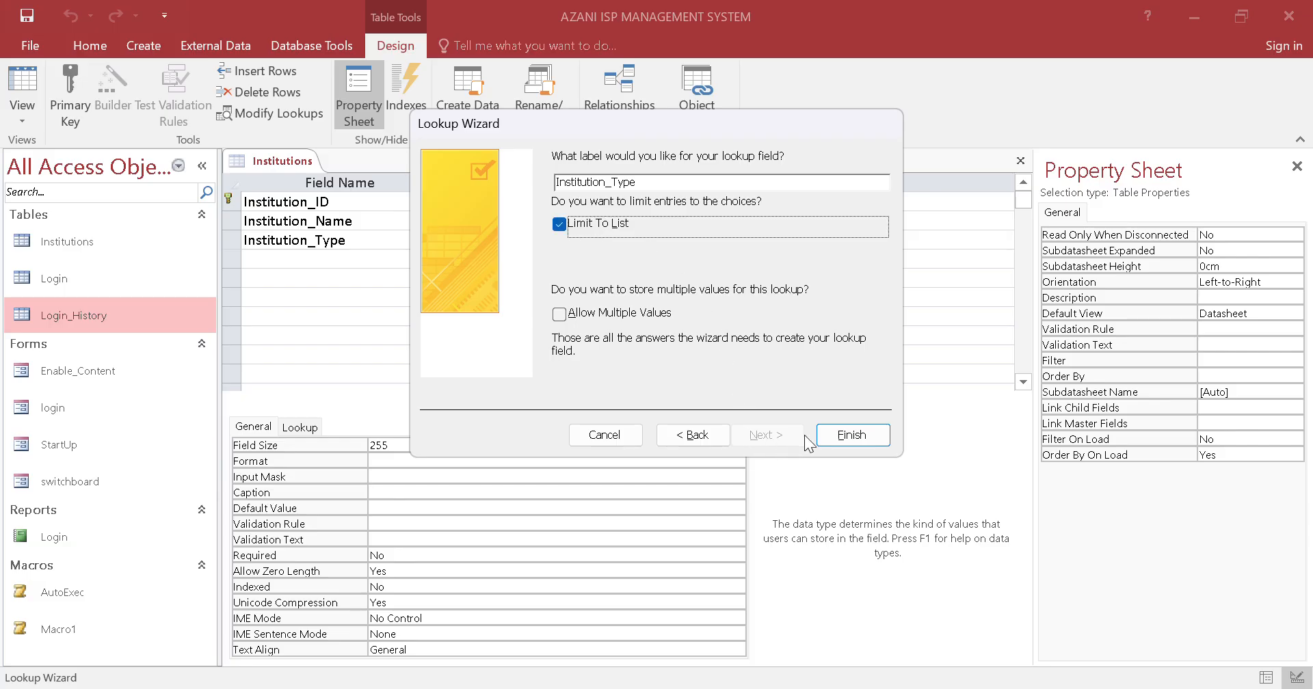
click(840, 439)
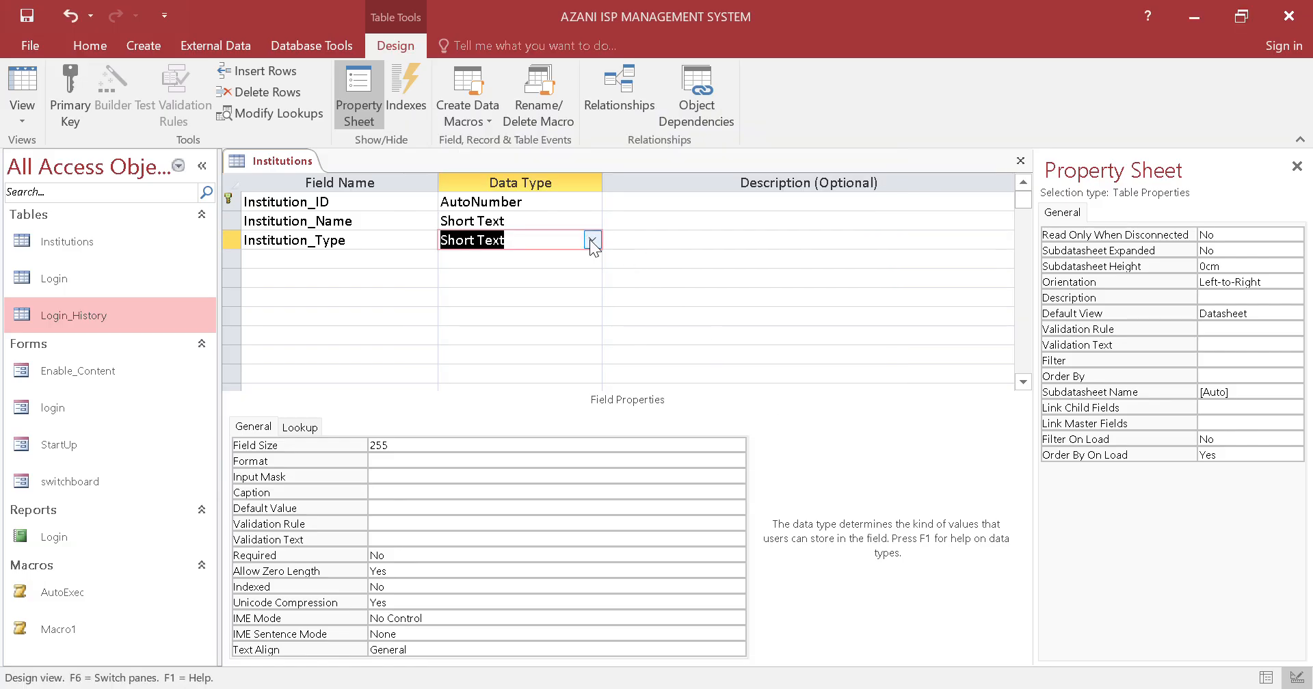
Add a Contact_Person field with the Short Text data type below Institution_Type
click(357, 260)
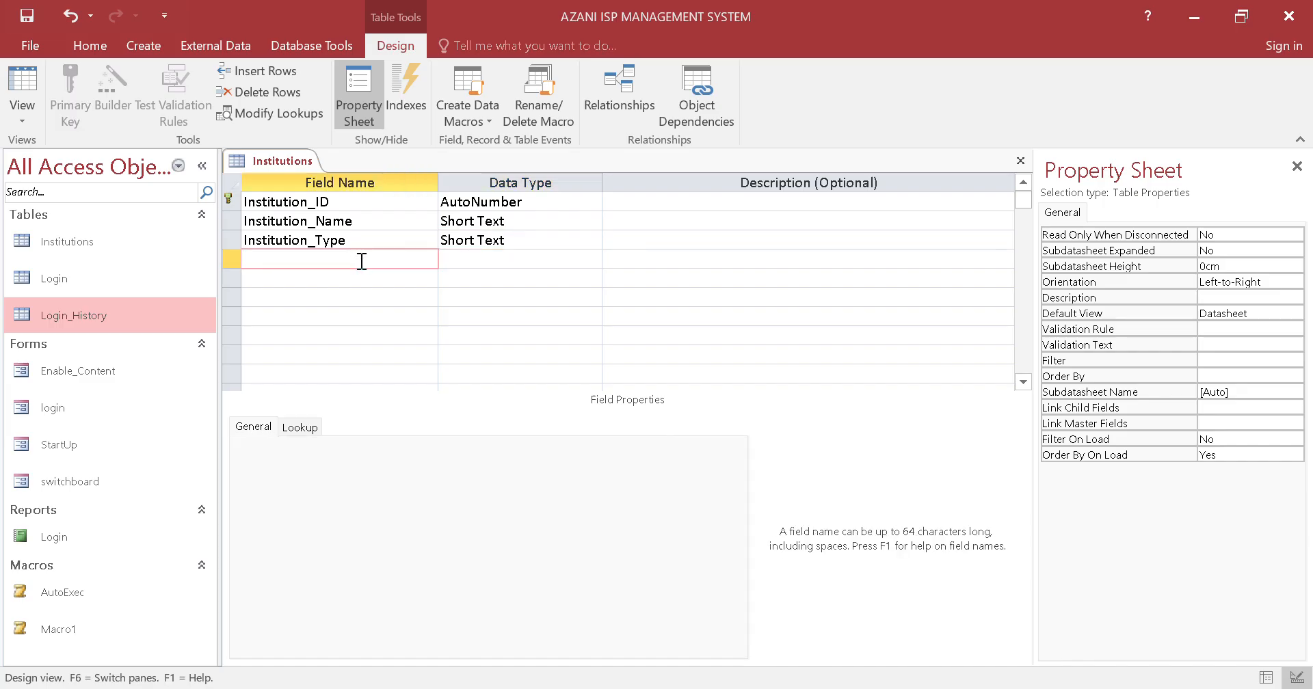
key(Caps_Lock)
text(C)
key(Caps_Lock)
text(ontact_)
key(Caps_Lock)
text(P)
key(Caps_Lock)
text(erson)
click(520, 266)
Add Phone and Email fields with the Short Text data type below Contact_Person
click(375, 280)
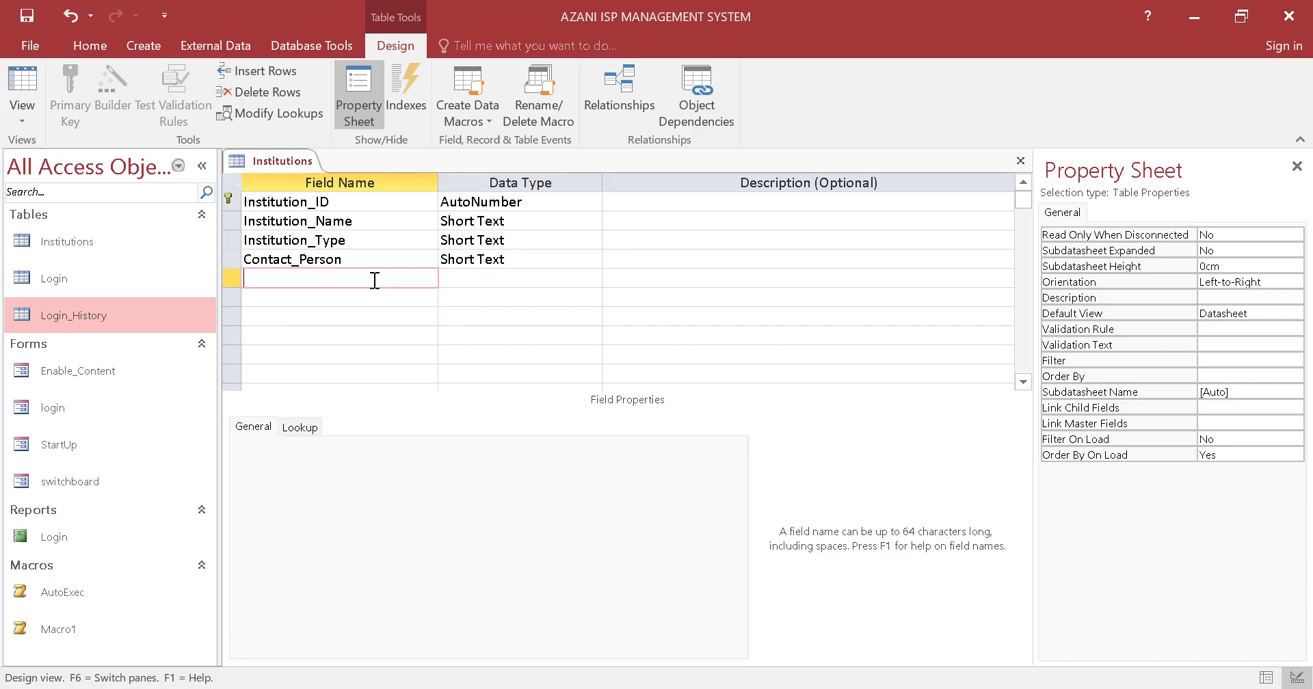
text(Phone)
click(395, 296)
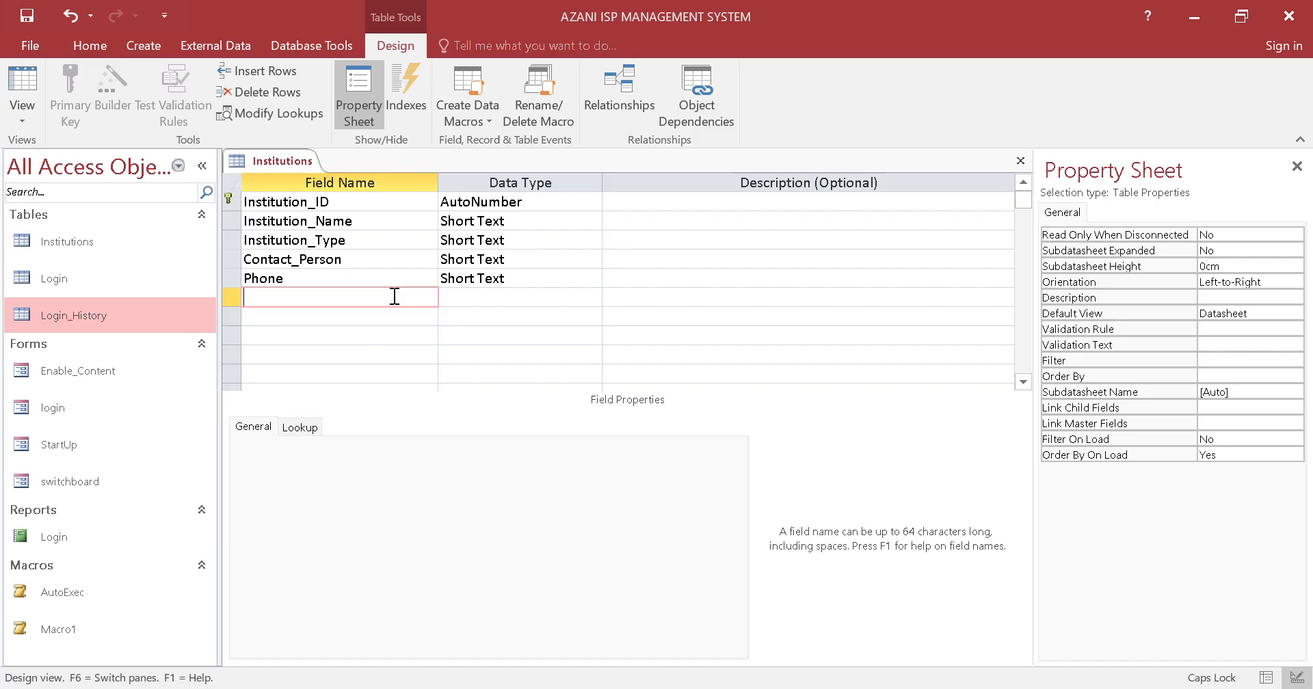
text(Email)
Add a Date_Registered field with the Date/Time data type below Email
click(401, 316)
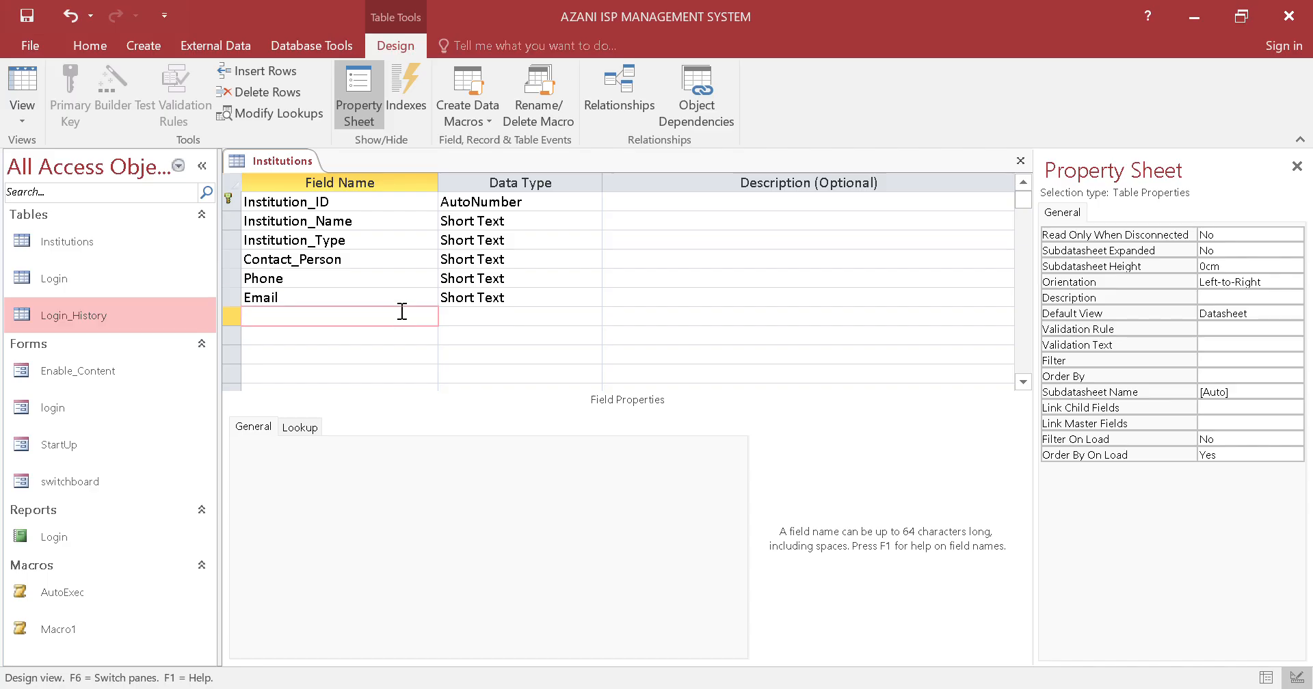
key(Caps_Lock)
text(D)
key(Caps_Lock)
text(ate)
key(Caps_Lock)
text(_R)
key(Caps_Lock)
text(egistered)
click(567, 317)
click(592, 316)
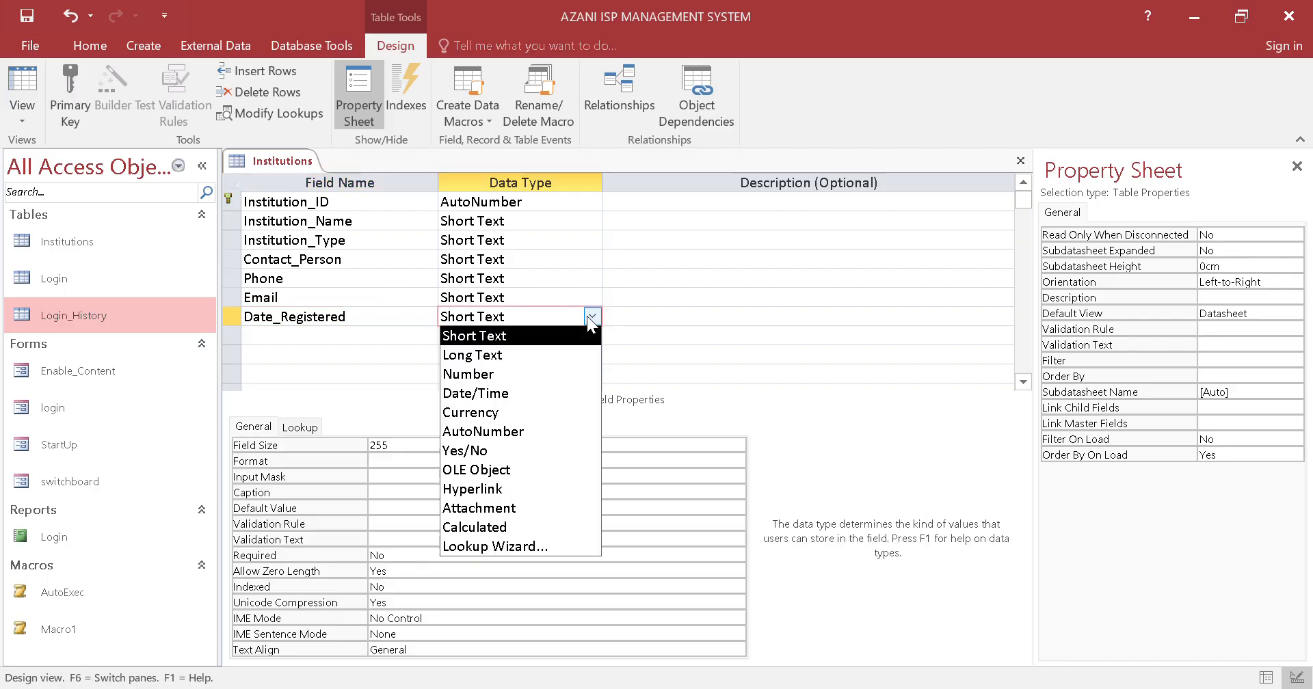
click(541, 394)
Add a RegistrationFeePaid field with the Yes/No data type below Date_Registered
click(403, 336)
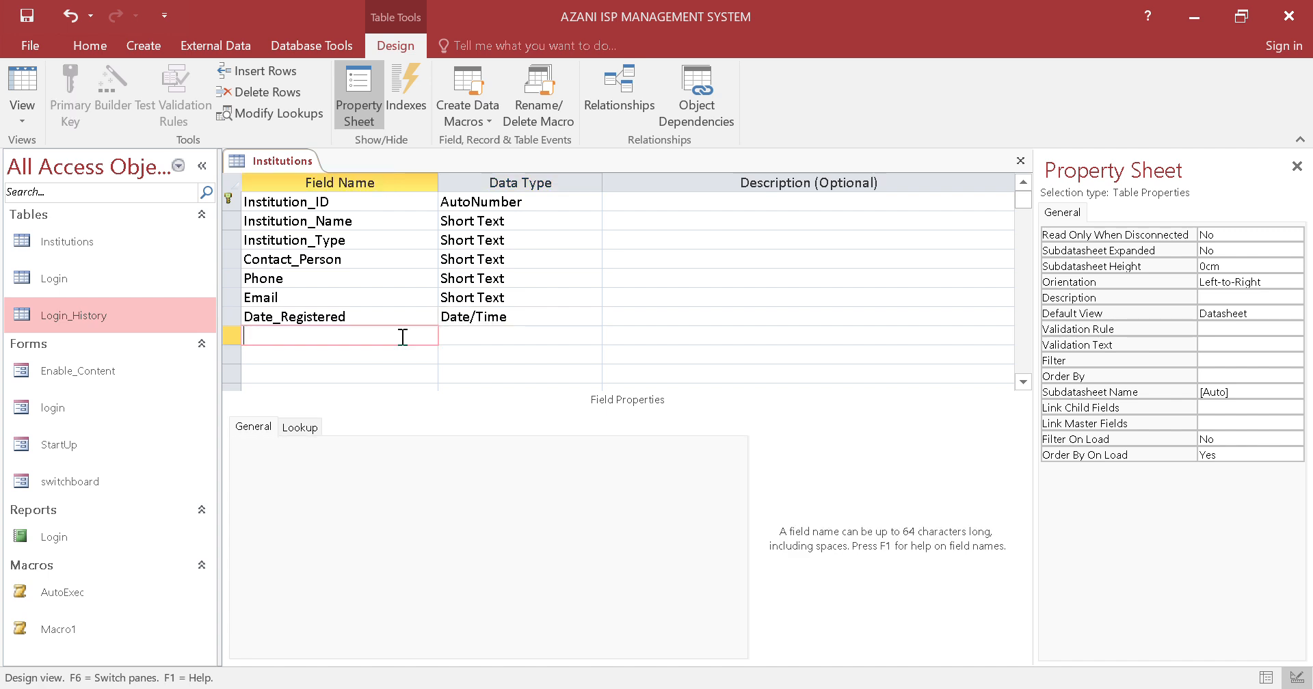
key(Caps_Lock)
text(R)
key(Caps_Lock)
text(egistrationFee)
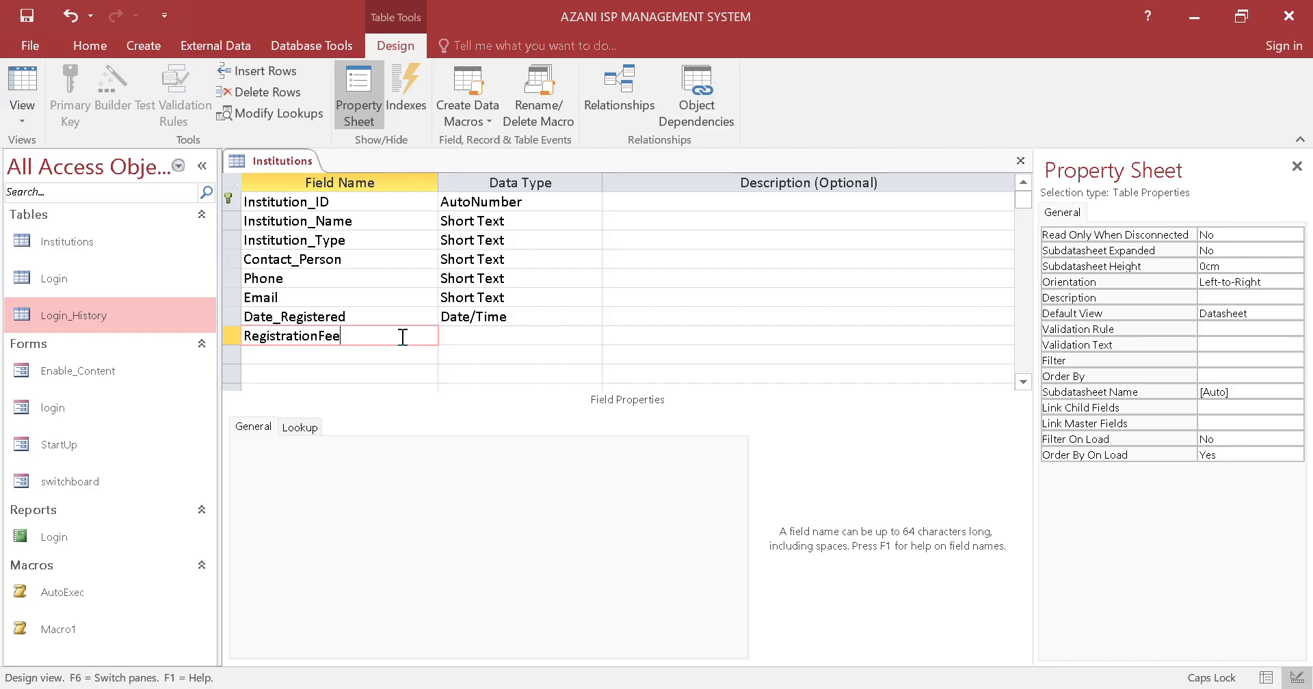
text(Paid)
click(522, 331)
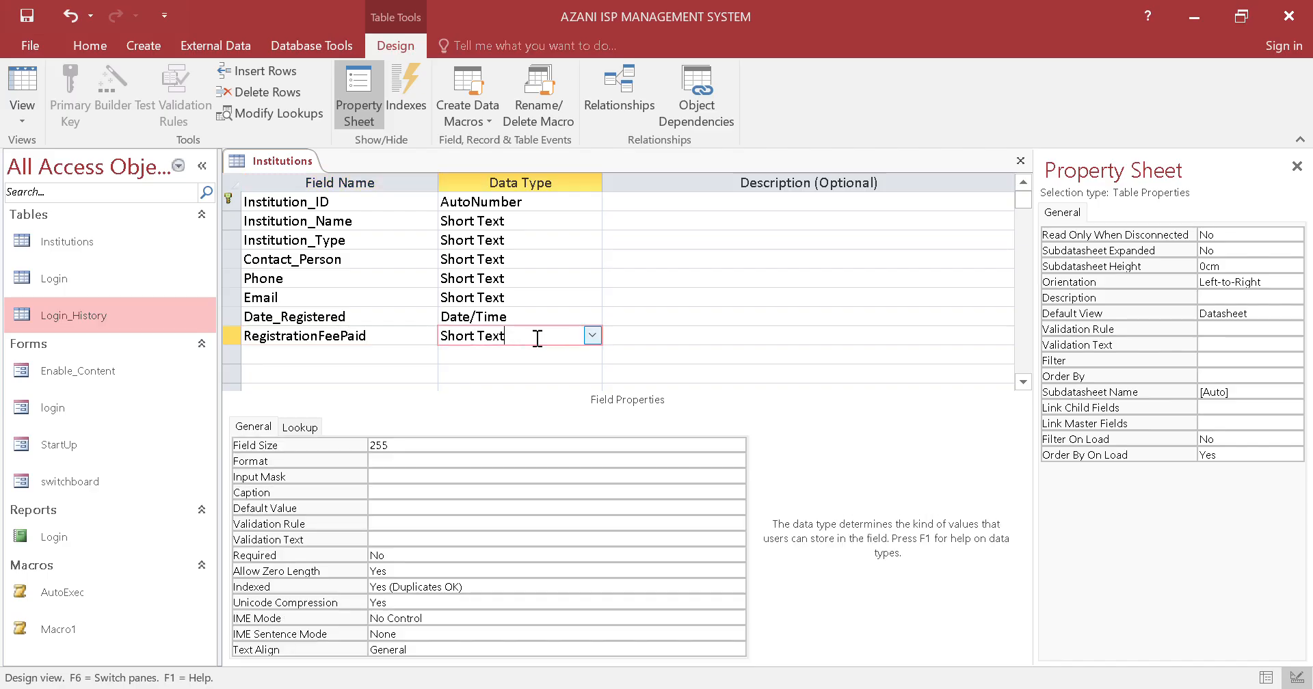
click(592, 336)
click(536, 471)
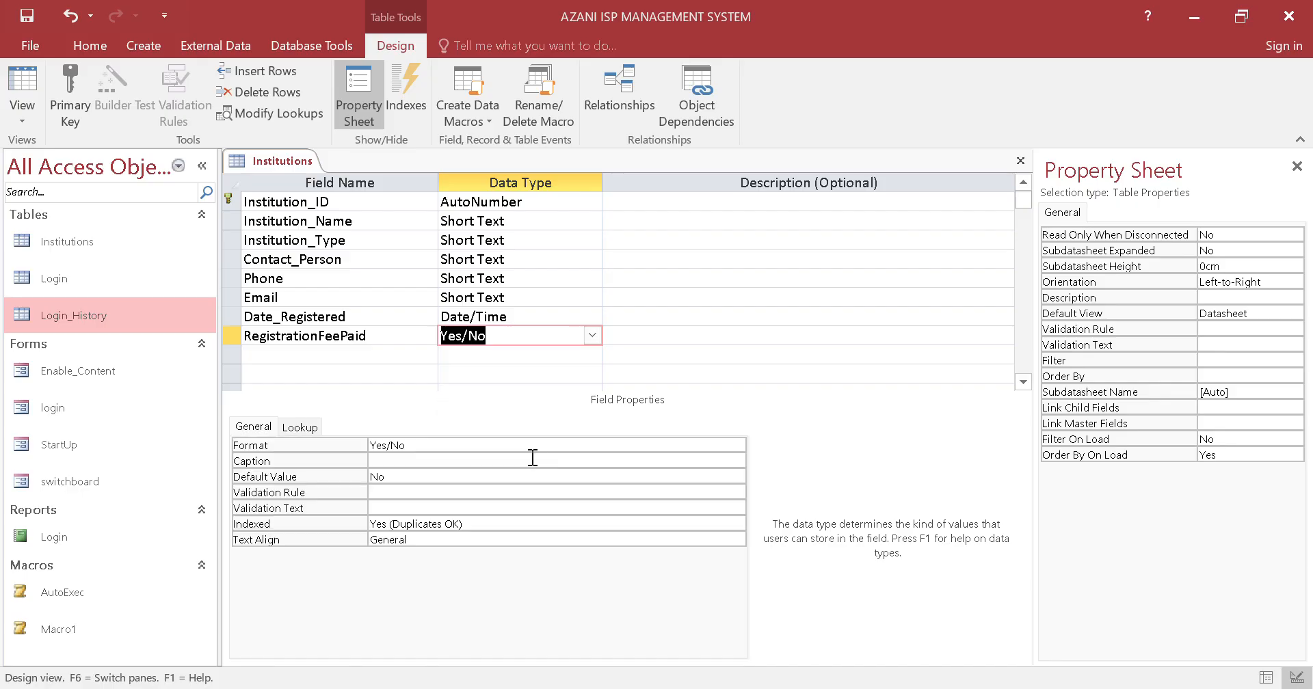
Save the Institutions table design and close the table
right_click(301, 162)
click(311, 171)
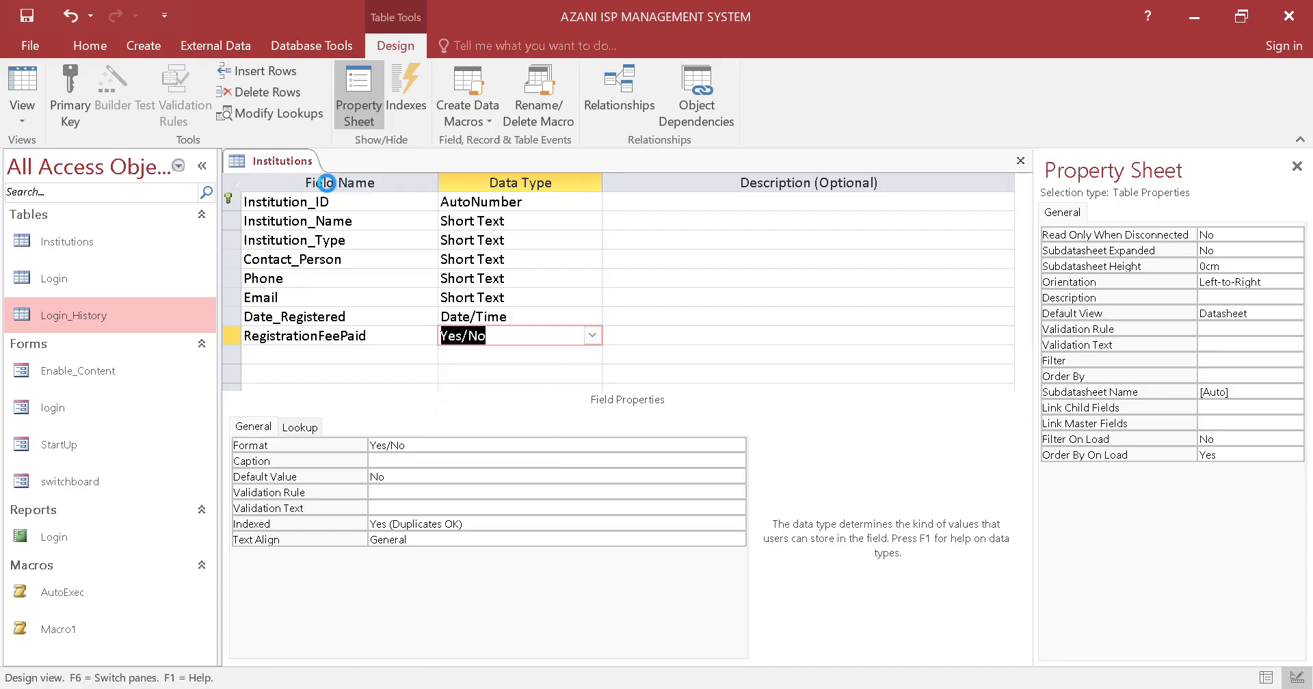
right_click(299, 169)
click(321, 196)
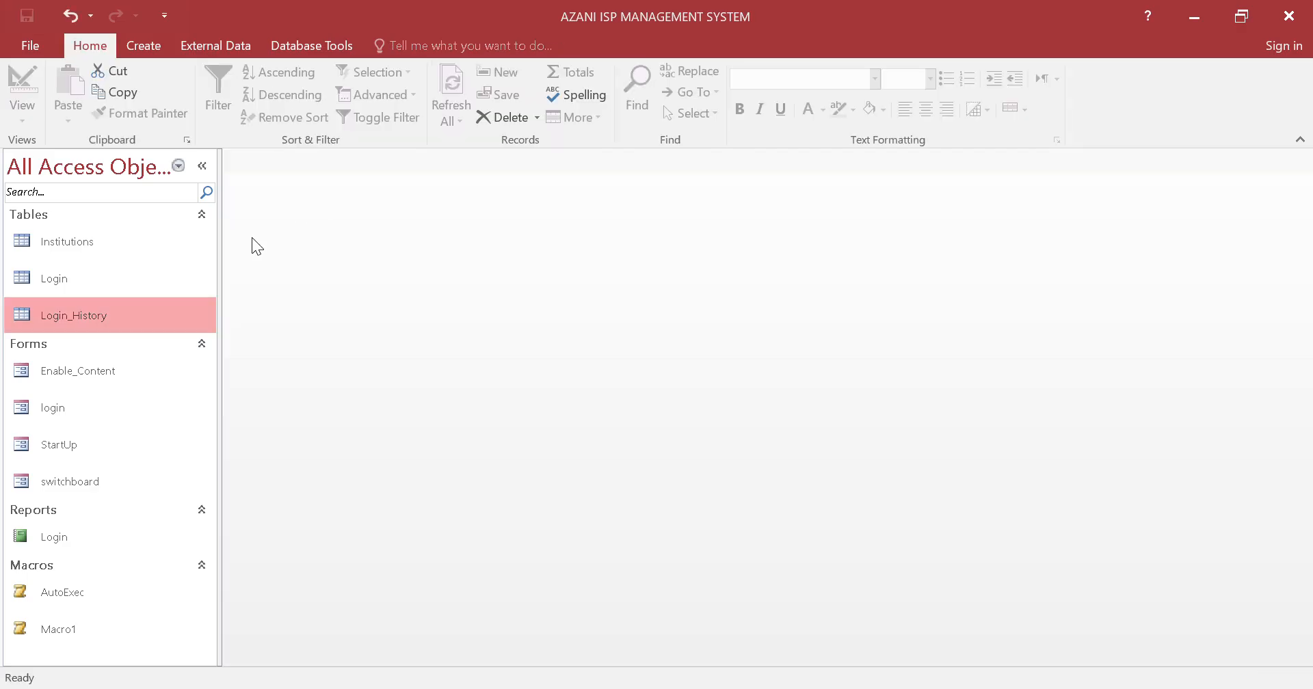
Open the Institutions table and enter Kenya High as the institution name of the first record
double_click(114, 255)
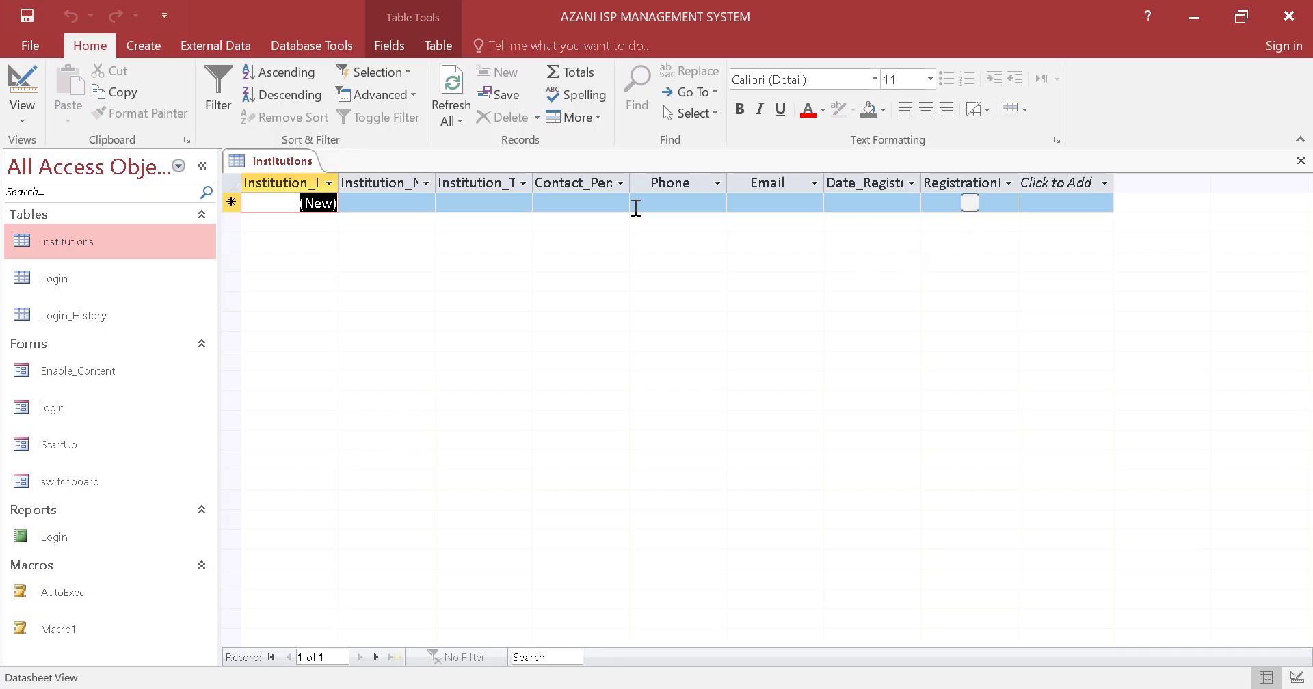
click(385, 204)
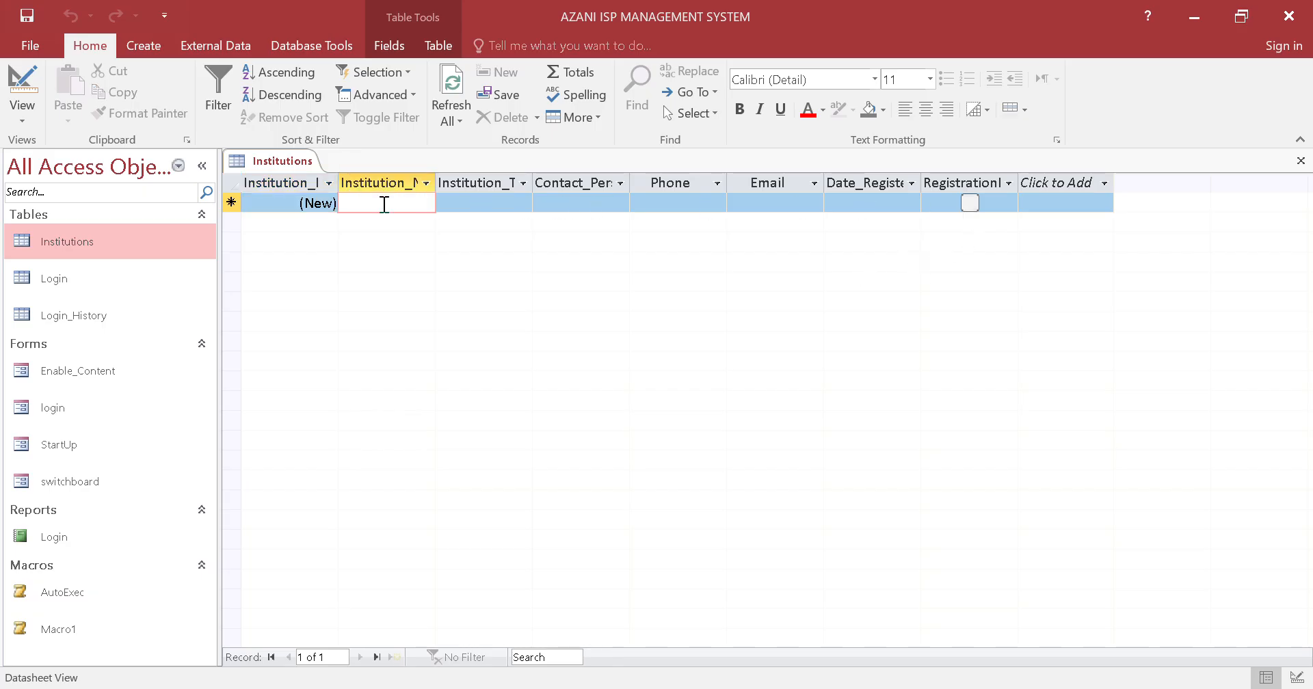
key(Caps_Lock)
text(K)
key(Caps_Lock)
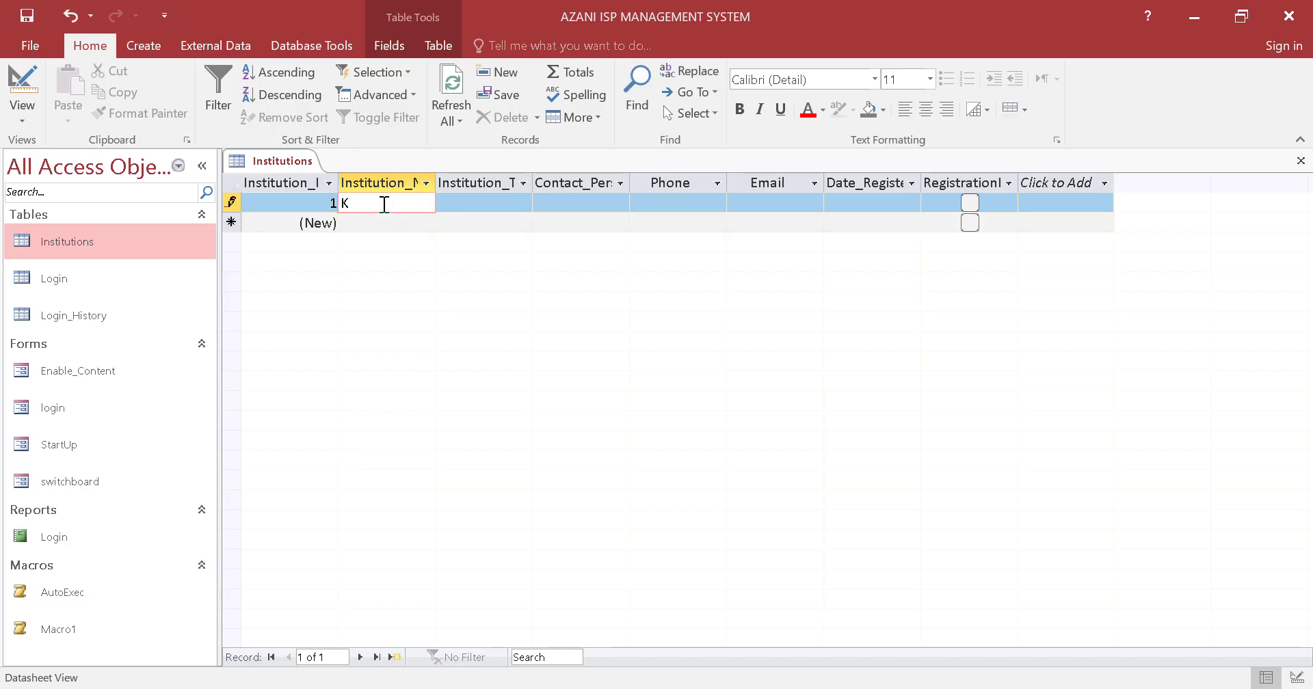
text(enya)
key(Caps_Lock)
text(H)
key(Caps_Lock)
text(igh)
Set the Kenya High record's institution type to Senior and its contact person to Principal
click(455, 202)
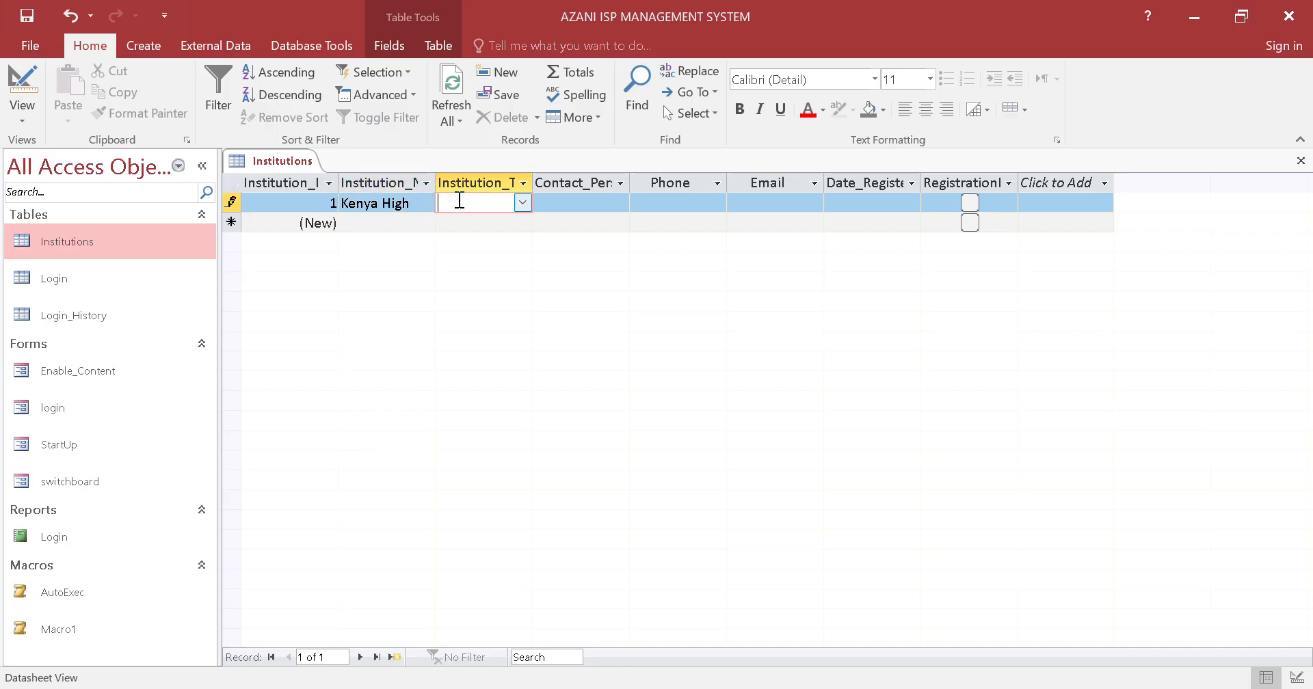
click(518, 202)
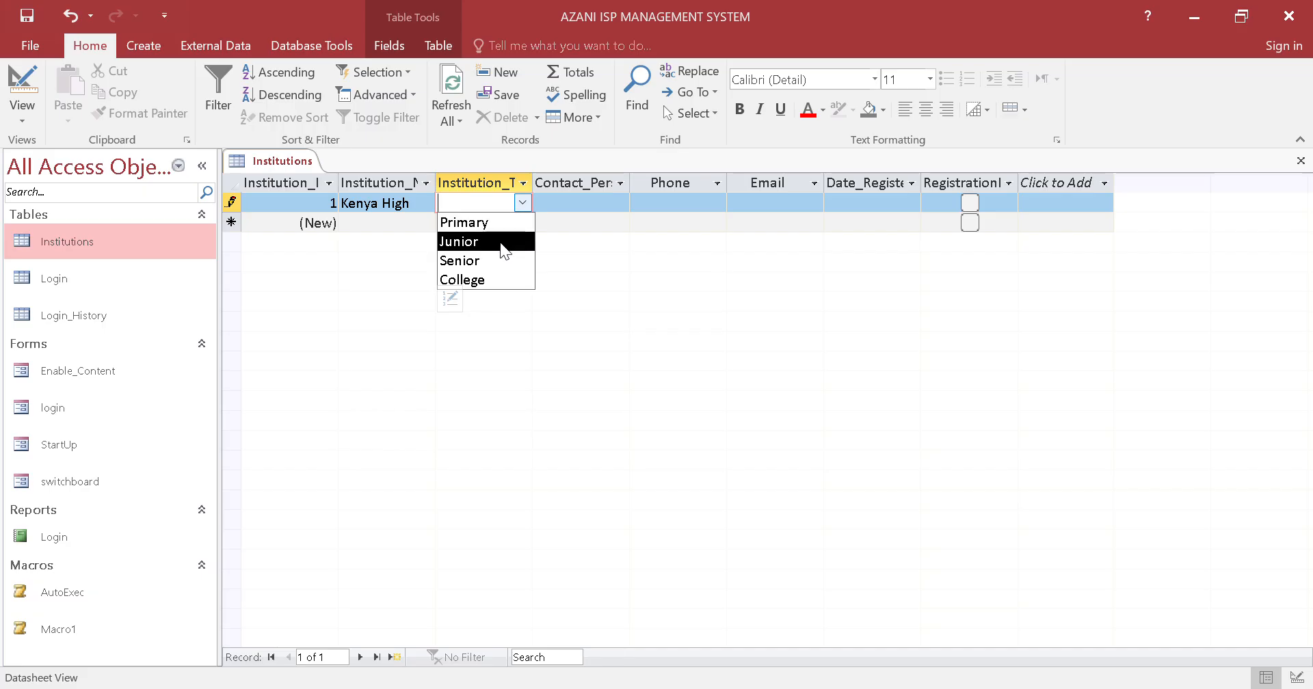
click(490, 268)
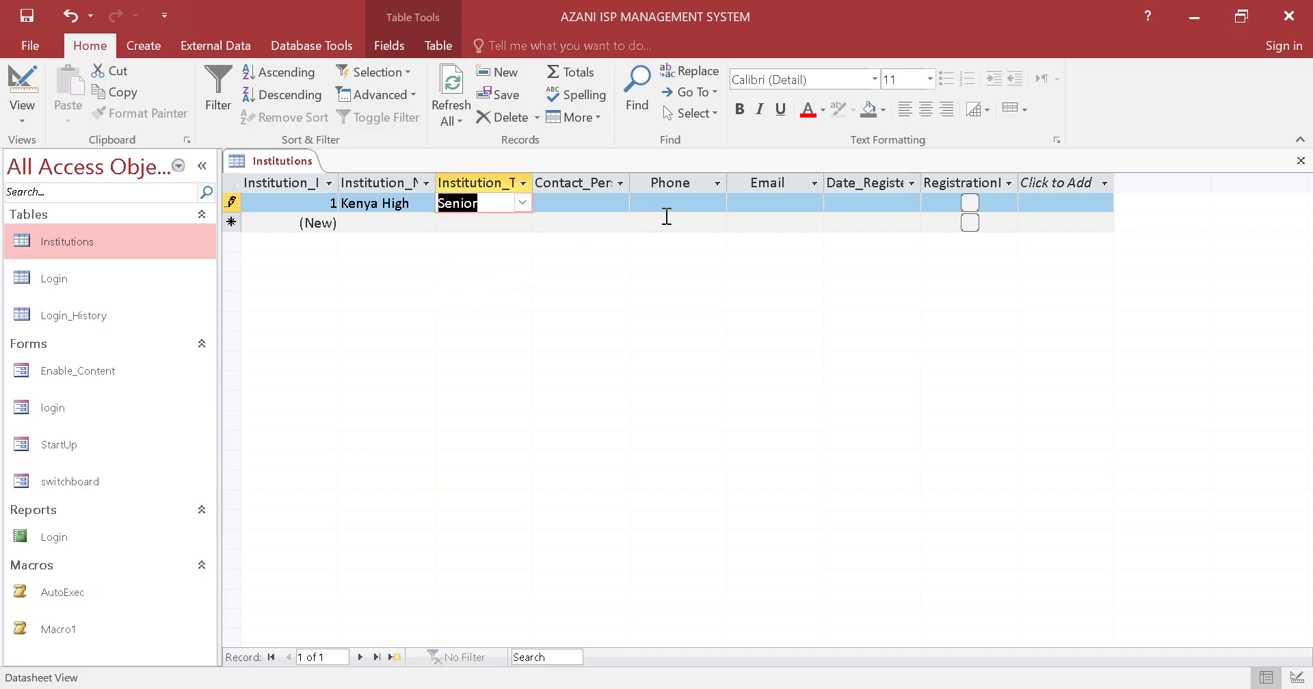
click(596, 208)
key(Caps_Lock)
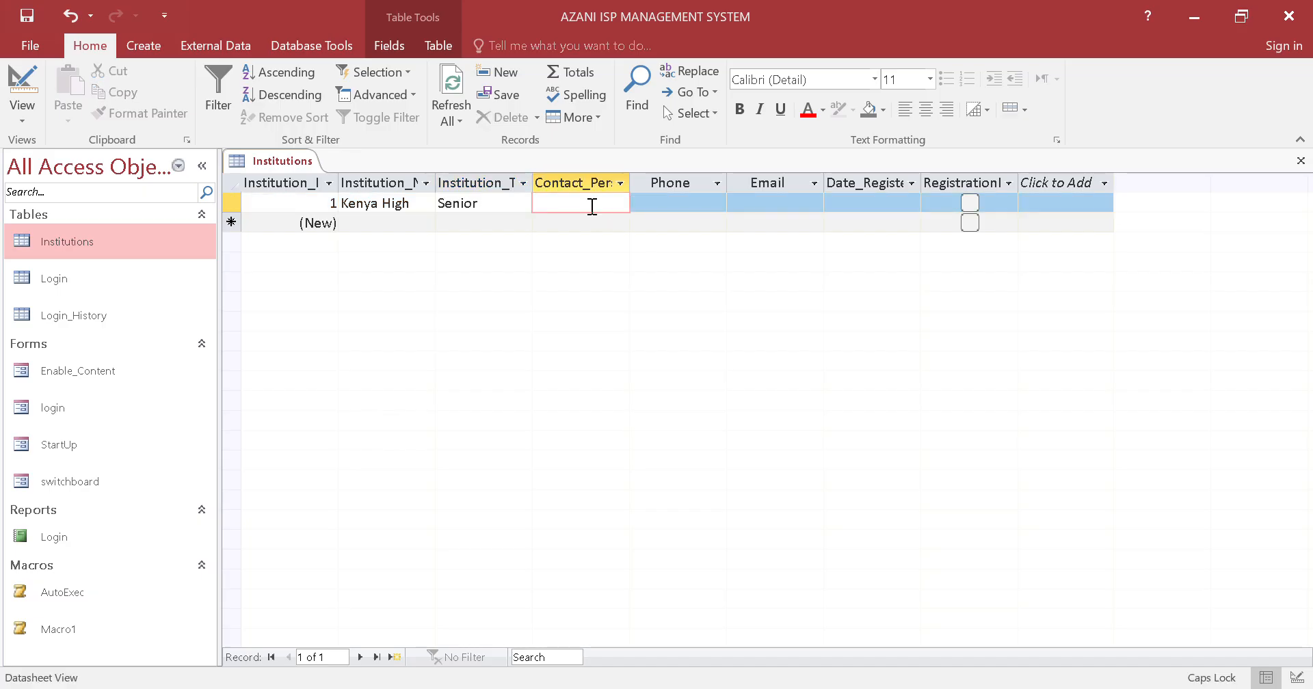
text(P)
key(Caps_Lock)
text(rincipal)
Fill in the Kenya High record's phone number and e-mail address
click(669, 202)
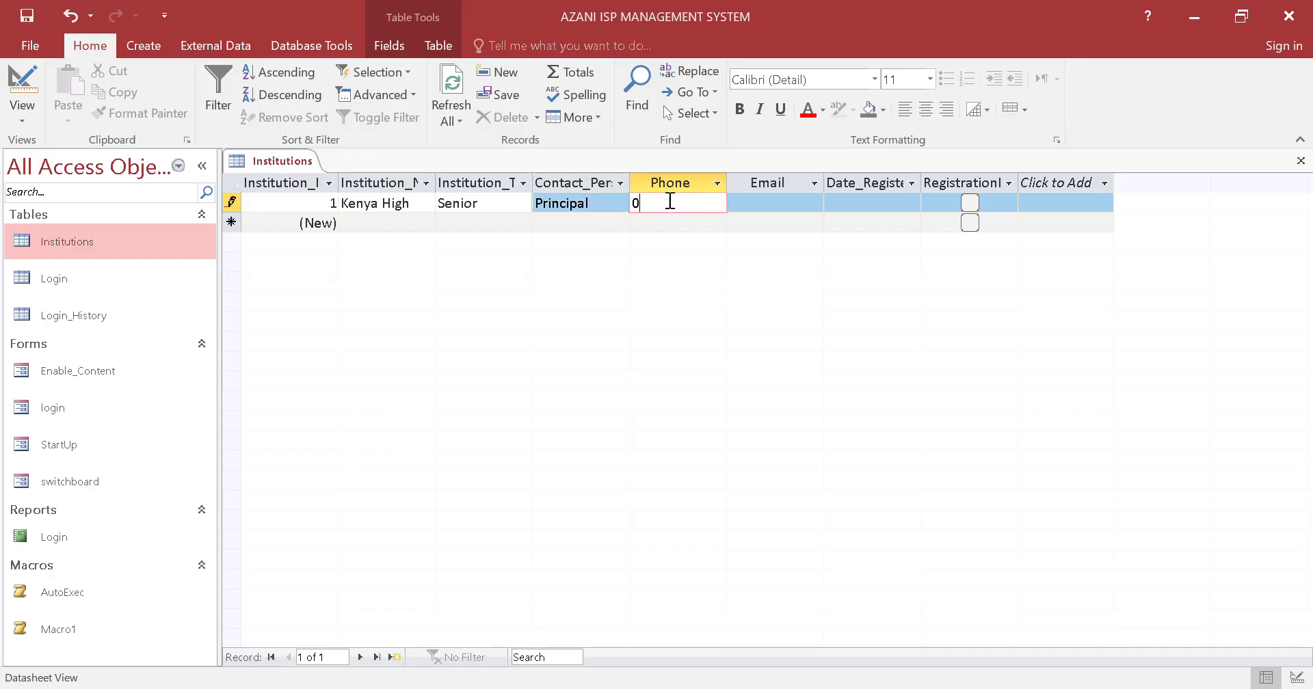
text(0712345678)
click(791, 205)
text(email)
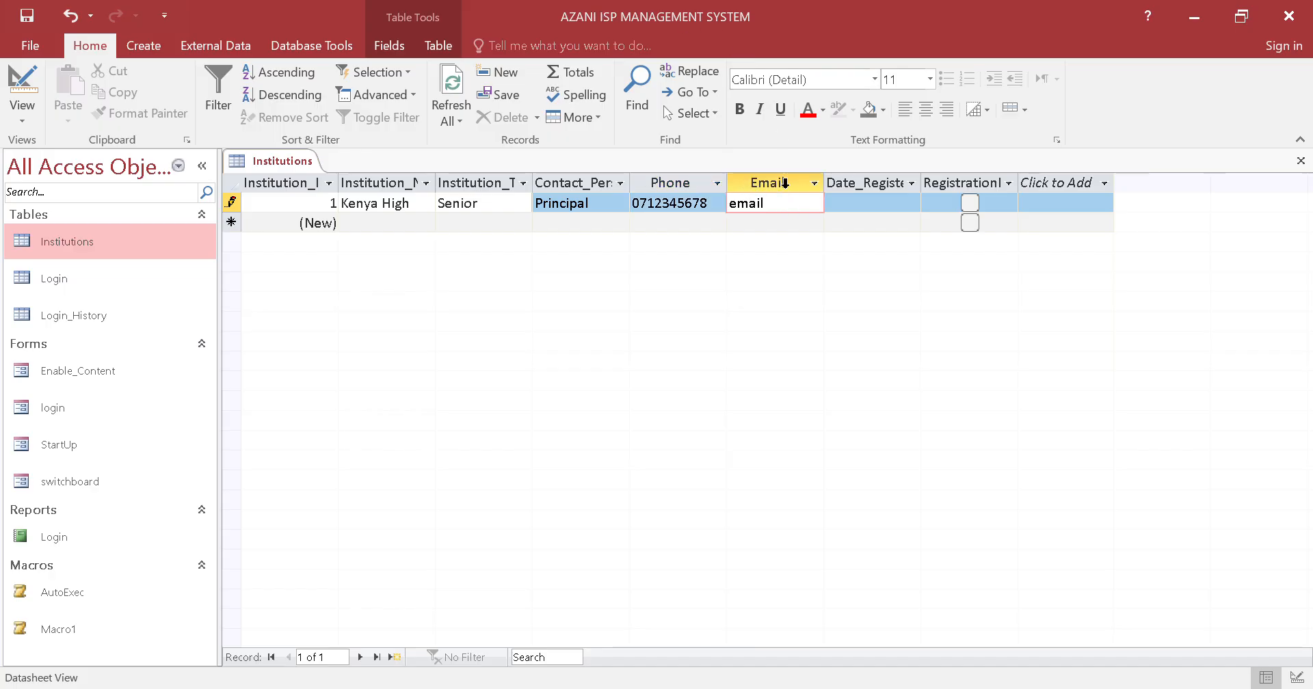
text(@gmail.com)
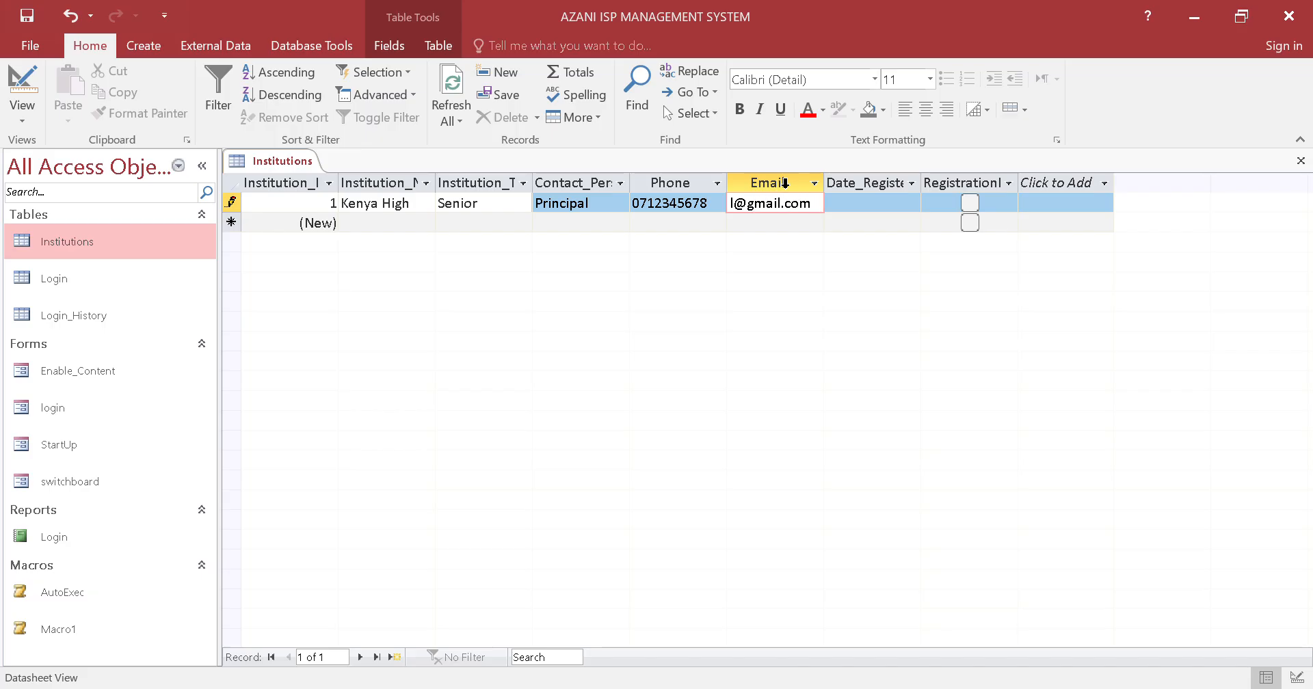
Set the record's registration date to 30/01/2026 and mark its registration fee as paid
click(896, 203)
click(930, 203)
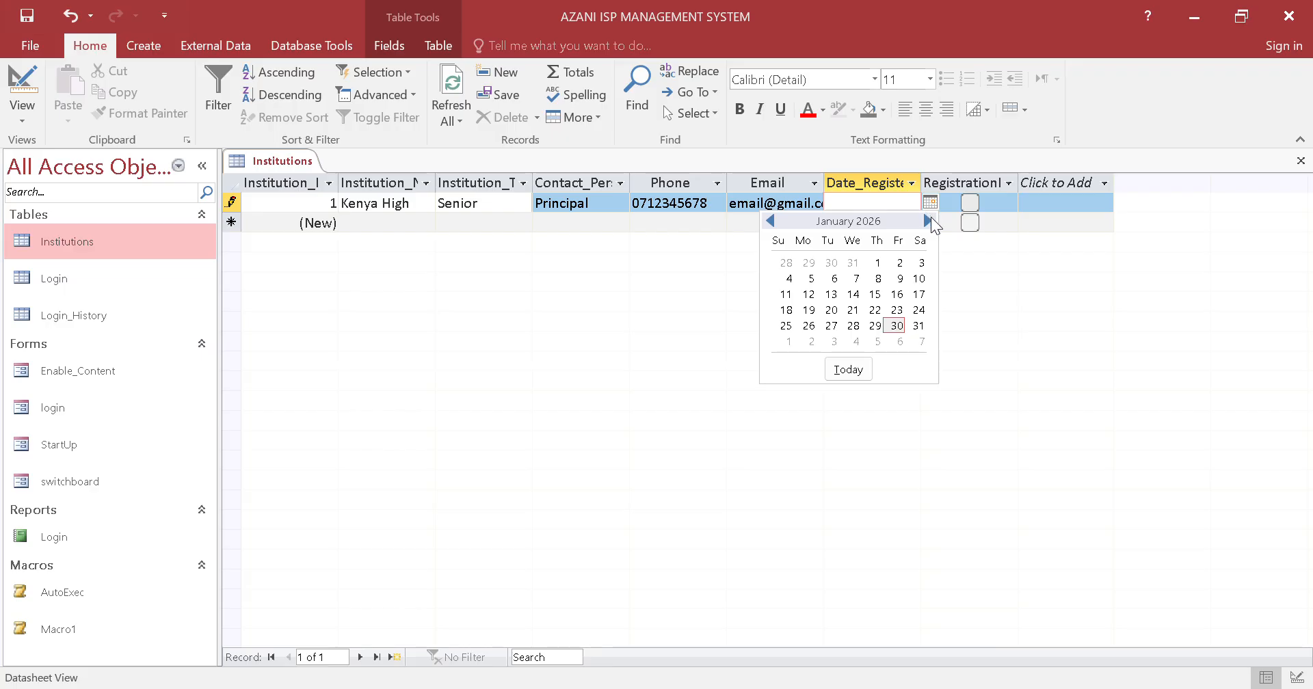
click(897, 325)
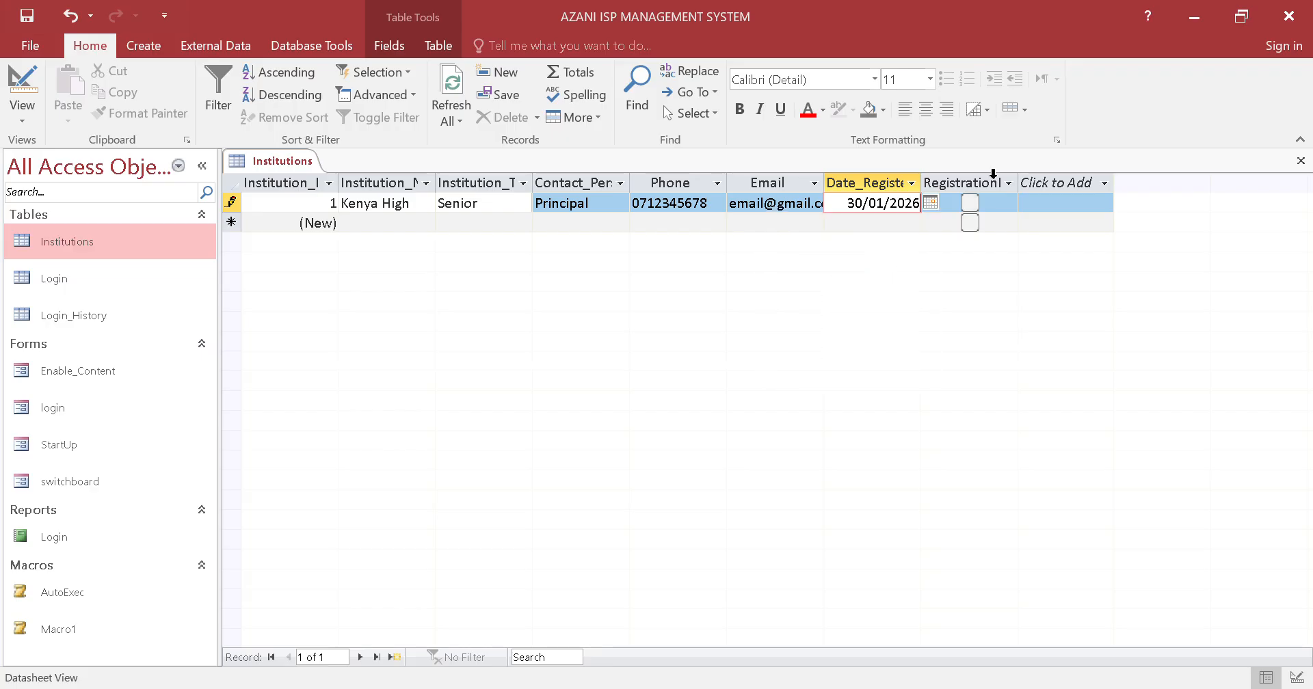
click(970, 202)
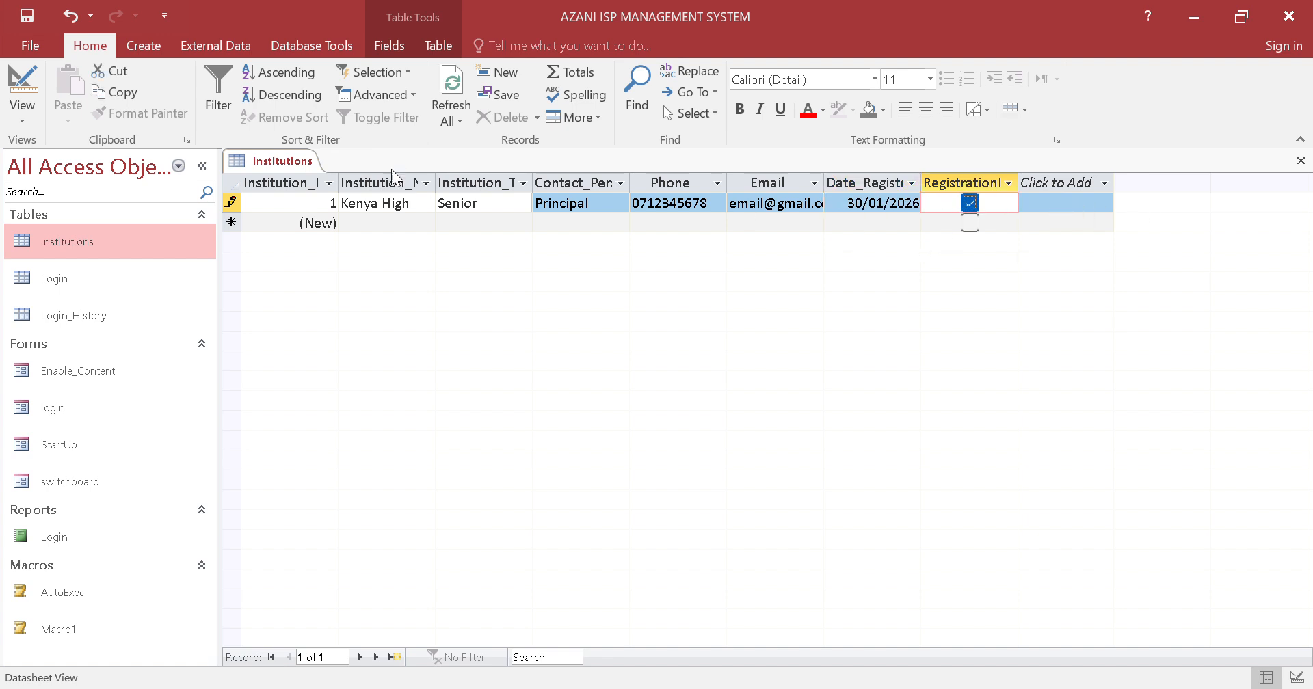
Save the Institutions table with its first record and close it
right_click(299, 159)
click(315, 171)
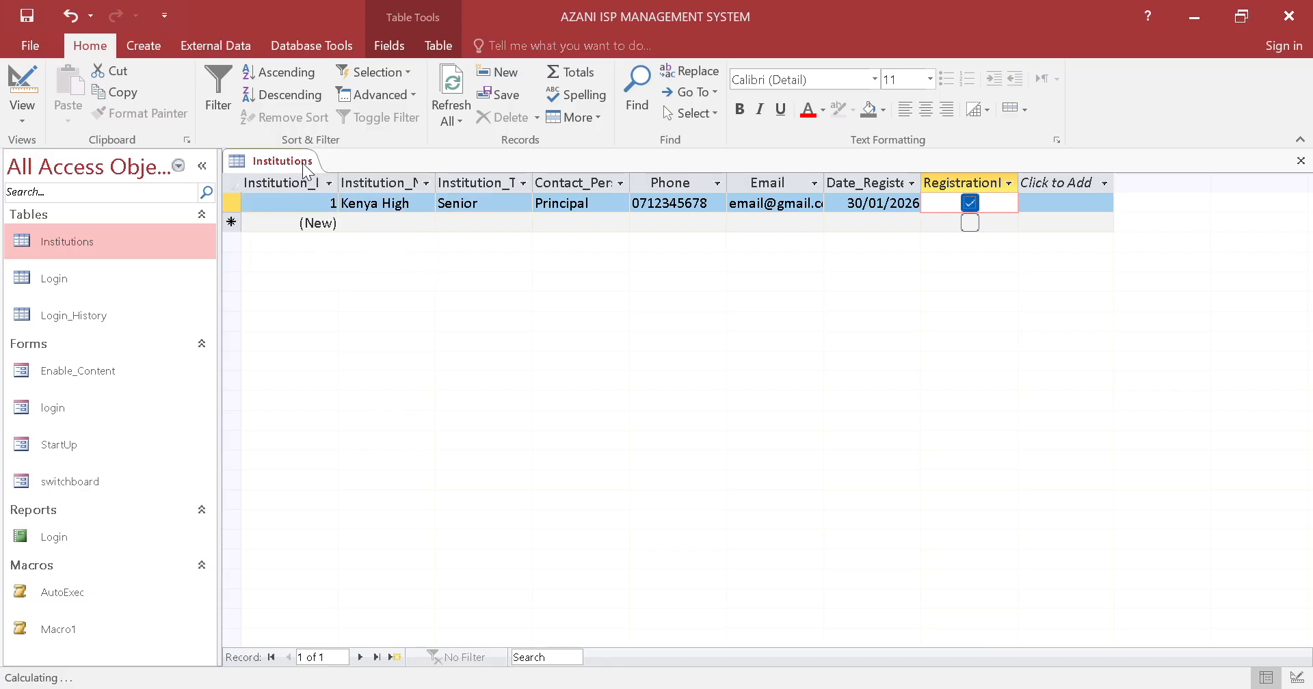
right_click(300, 162)
click(338, 203)
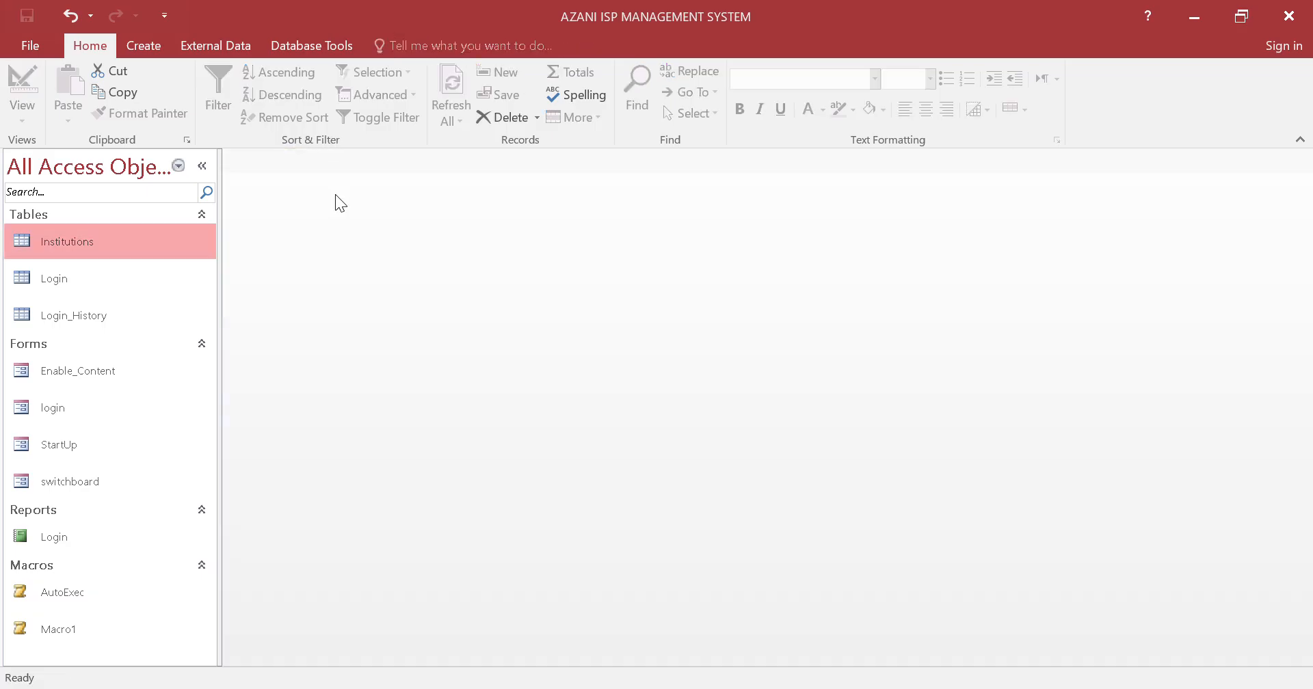
Create a new table and save it as Internet _Packages
click(141, 46)
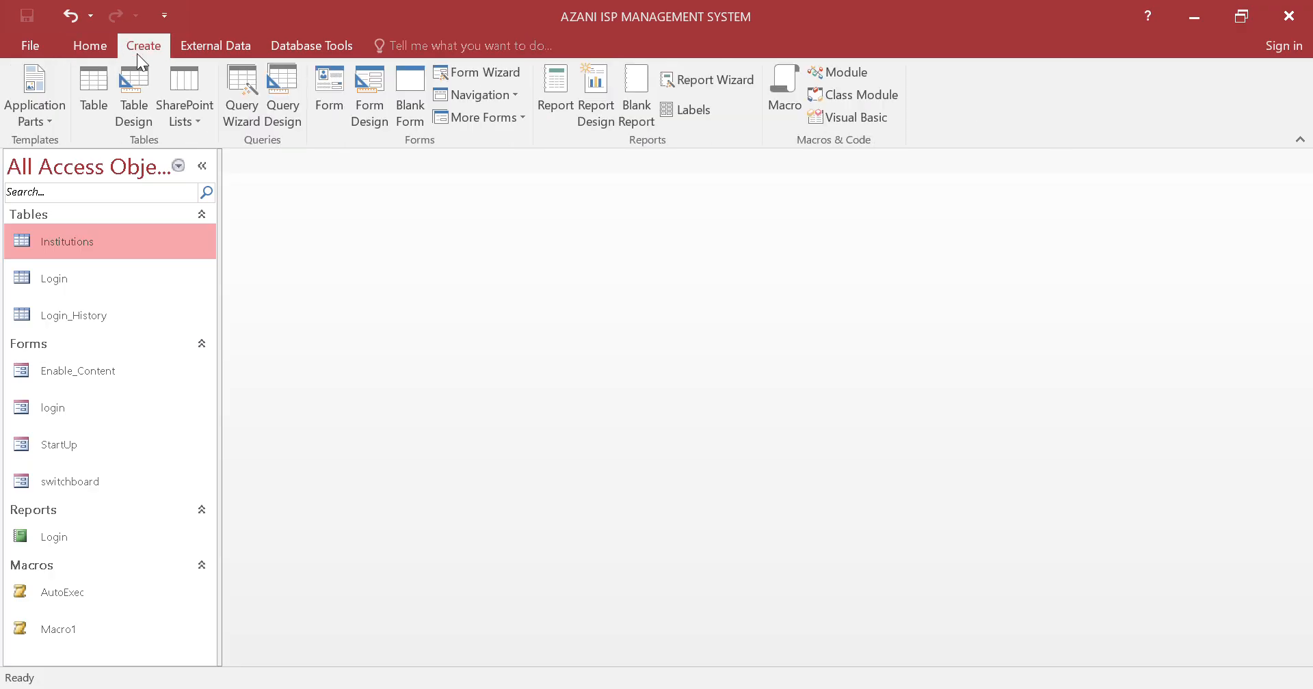
click(100, 97)
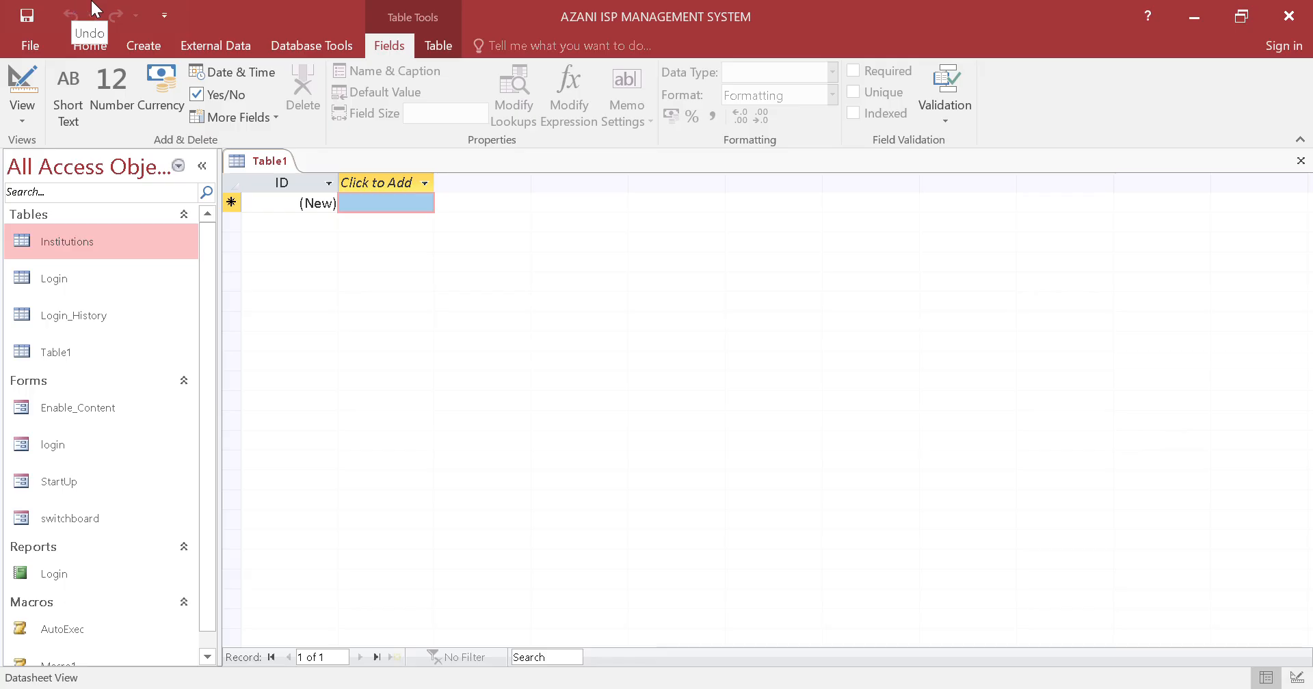
right_click(243, 163)
click(266, 176)
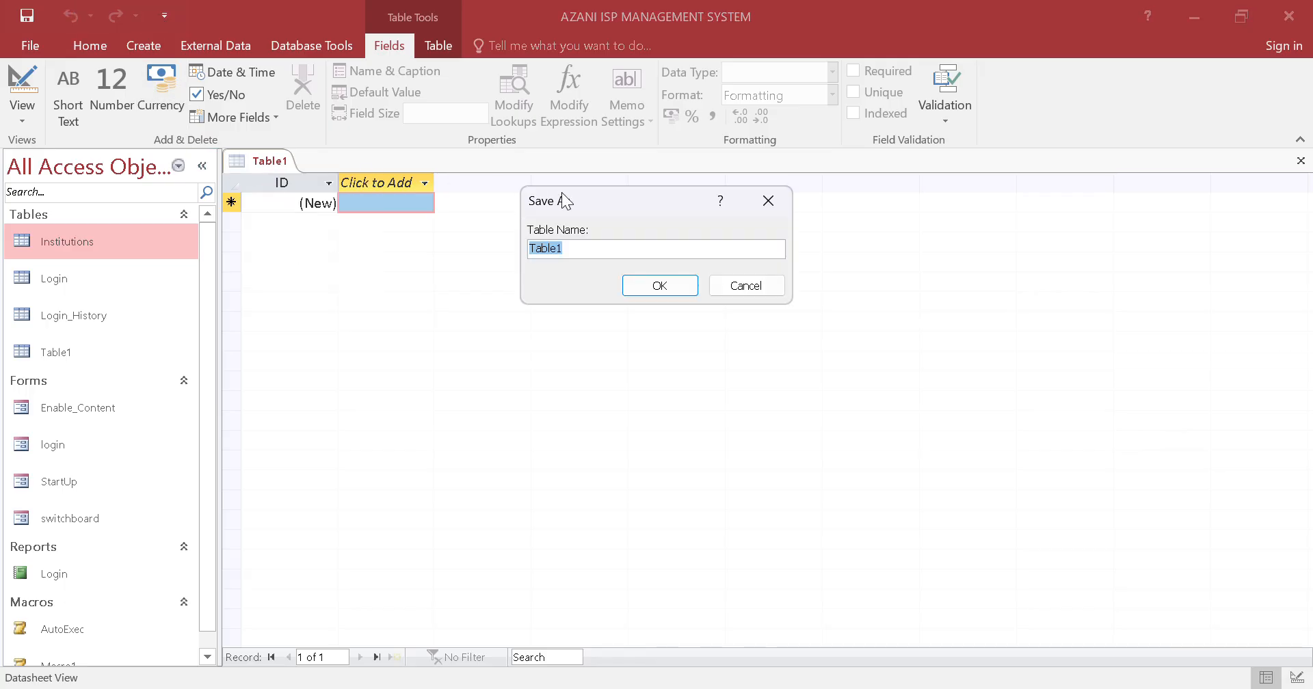
text(Internet)
key(Caps_Lock)
text(P)
key(Caps_Lock)
text(ackages)
click(572, 247)
text(_)
click(676, 286)
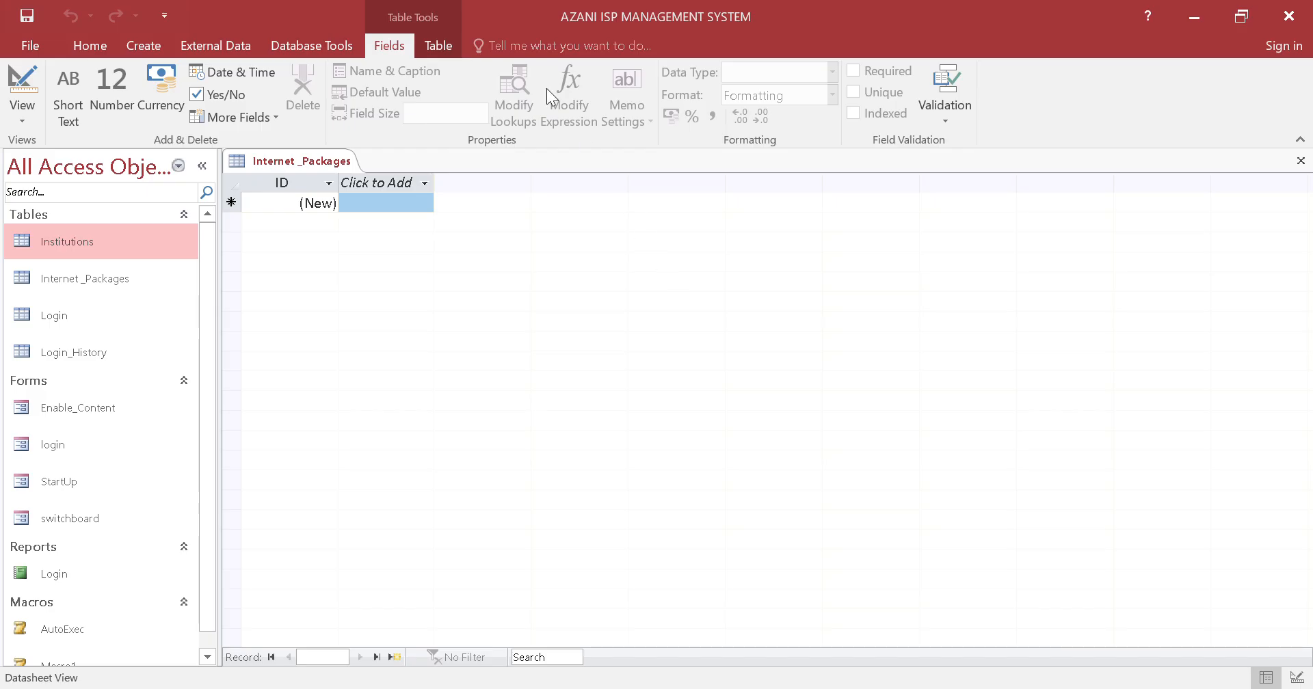
Switch the Internet _Packages table to Design View and rename its ID field as PackageID
right_click(285, 168)
click(337, 254)
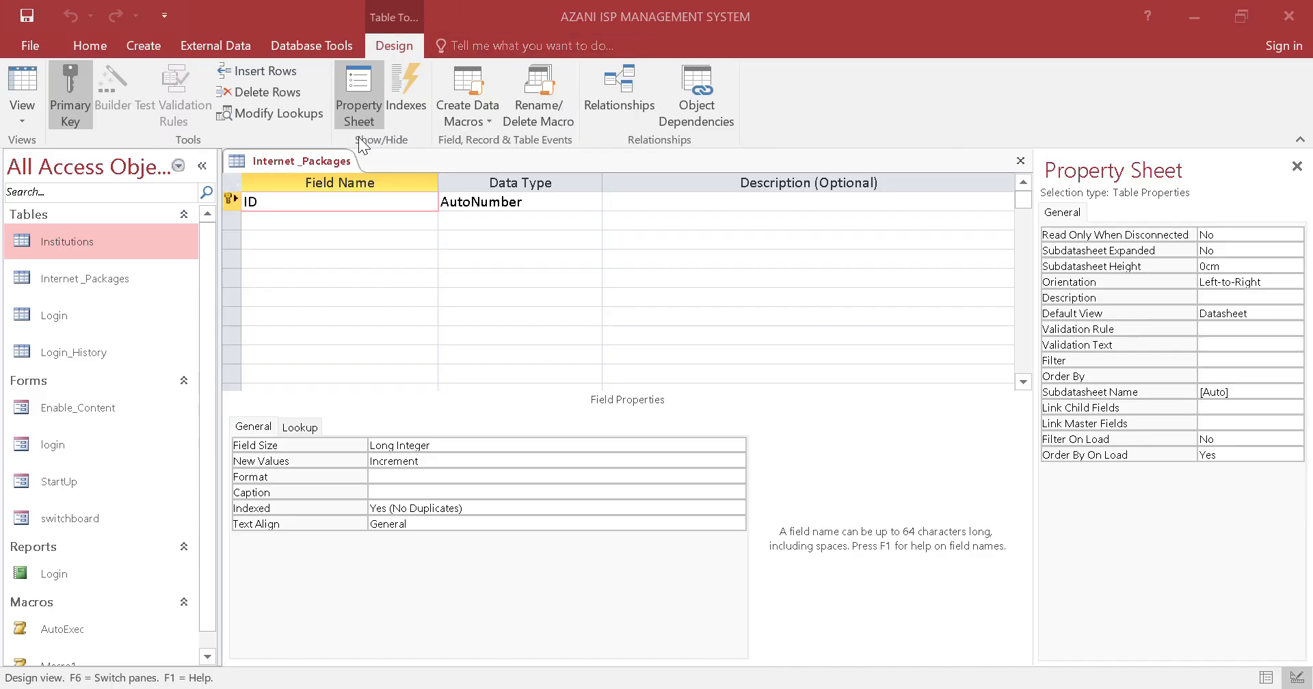
right_click(311, 163)
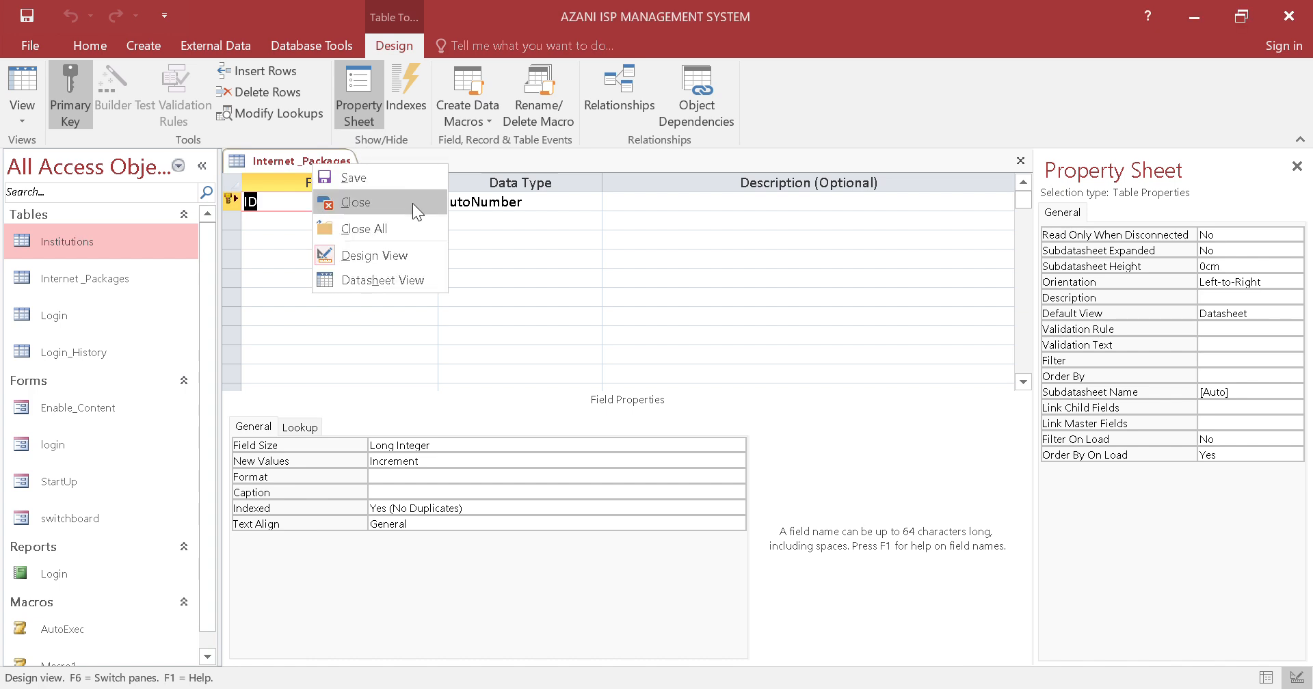
right_click(276, 153)
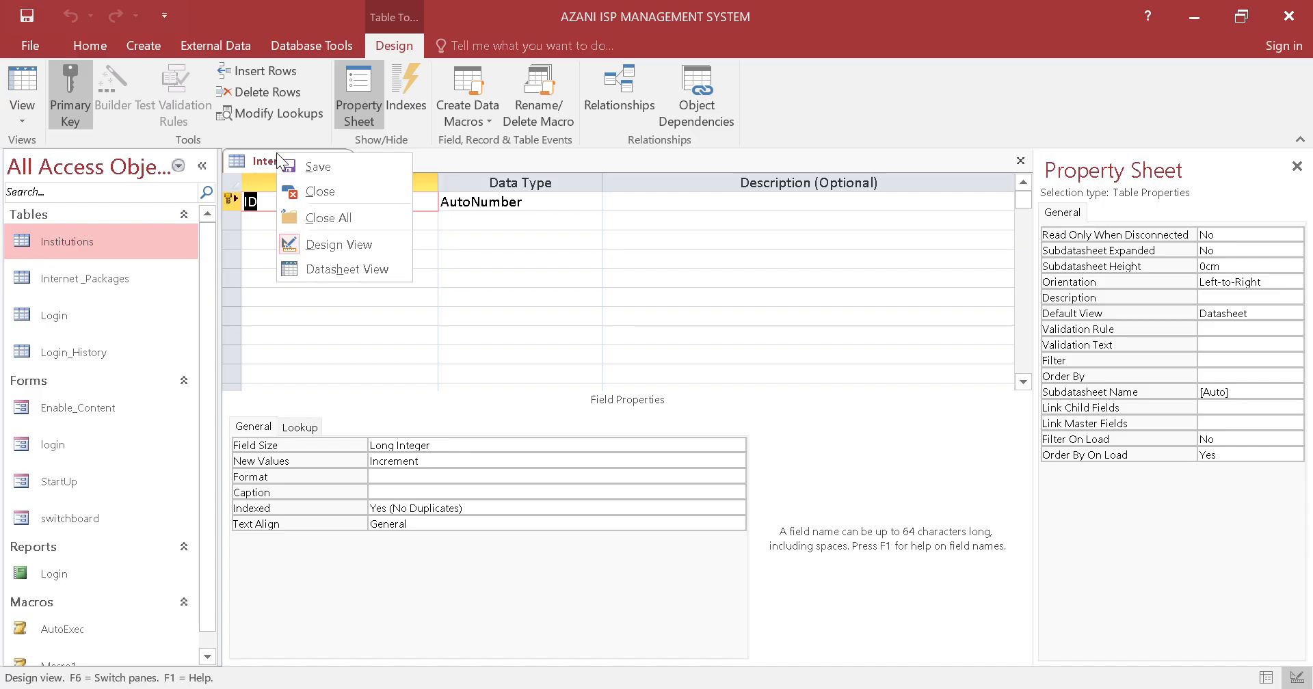
click(471, 235)
click(337, 206)
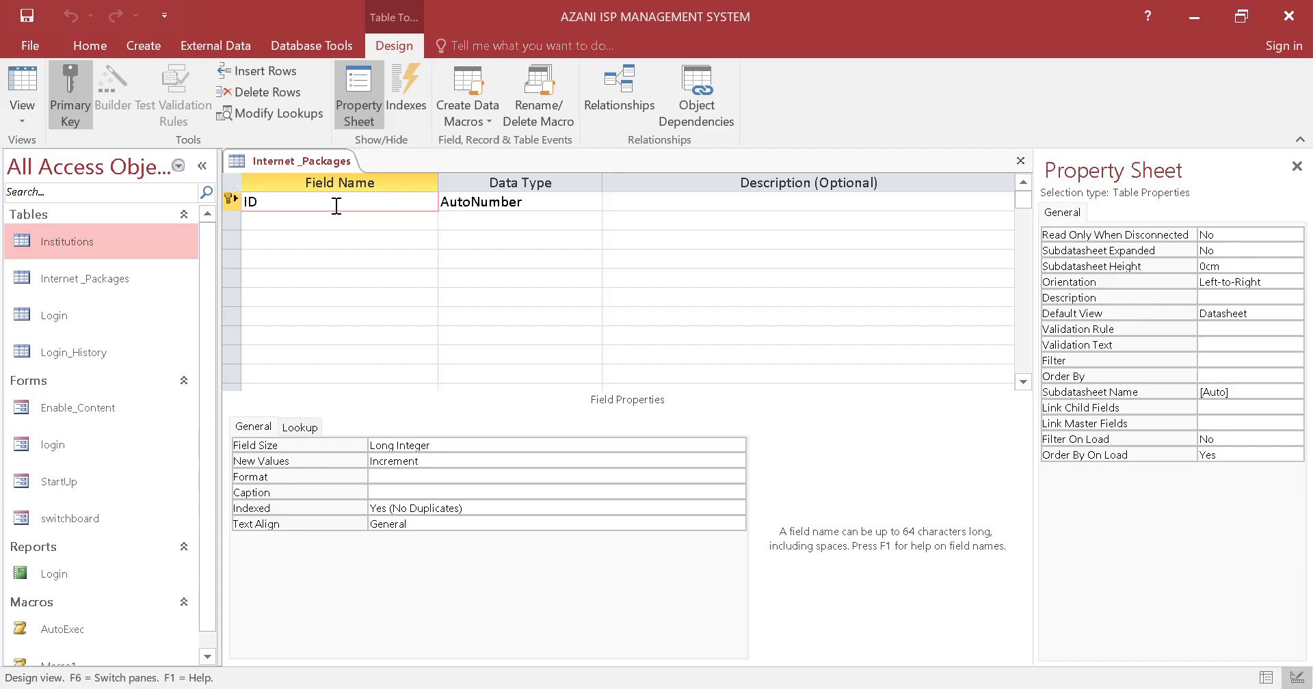
text(Paca)
key(BackSpace)
text(kage)
Add a Bandwidth_Name field with the Short Text data type below PackageID
click(354, 221)
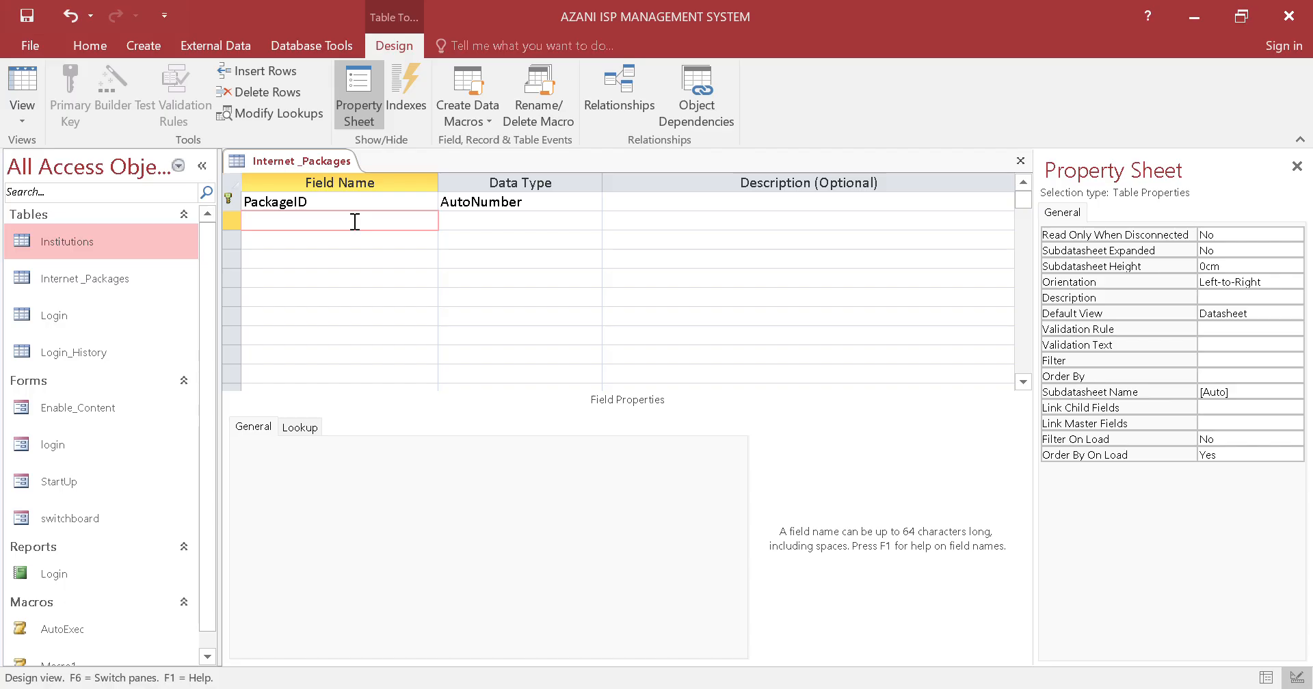
text(Bandwidth_Name)
Add a Monthly_Cost field below Bandwidth_Name with the default Short Text data type
click(372, 245)
text(M)
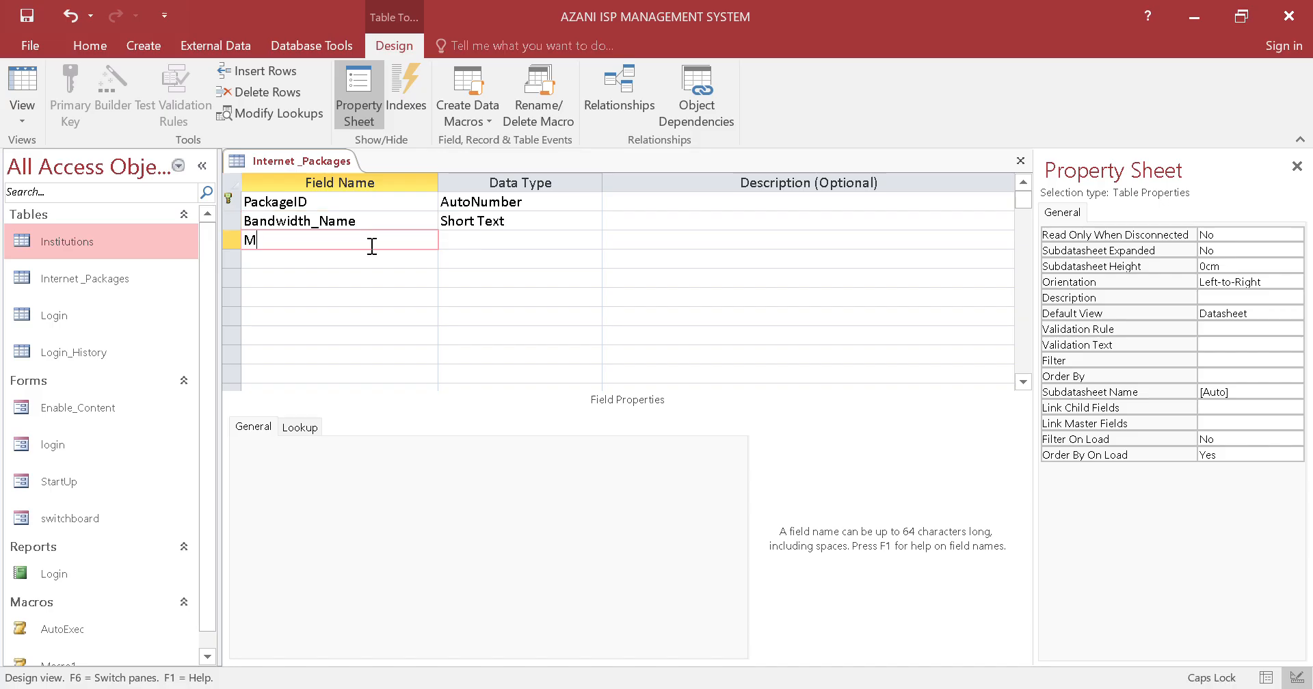
text(onthly_Cost)
click(545, 250)
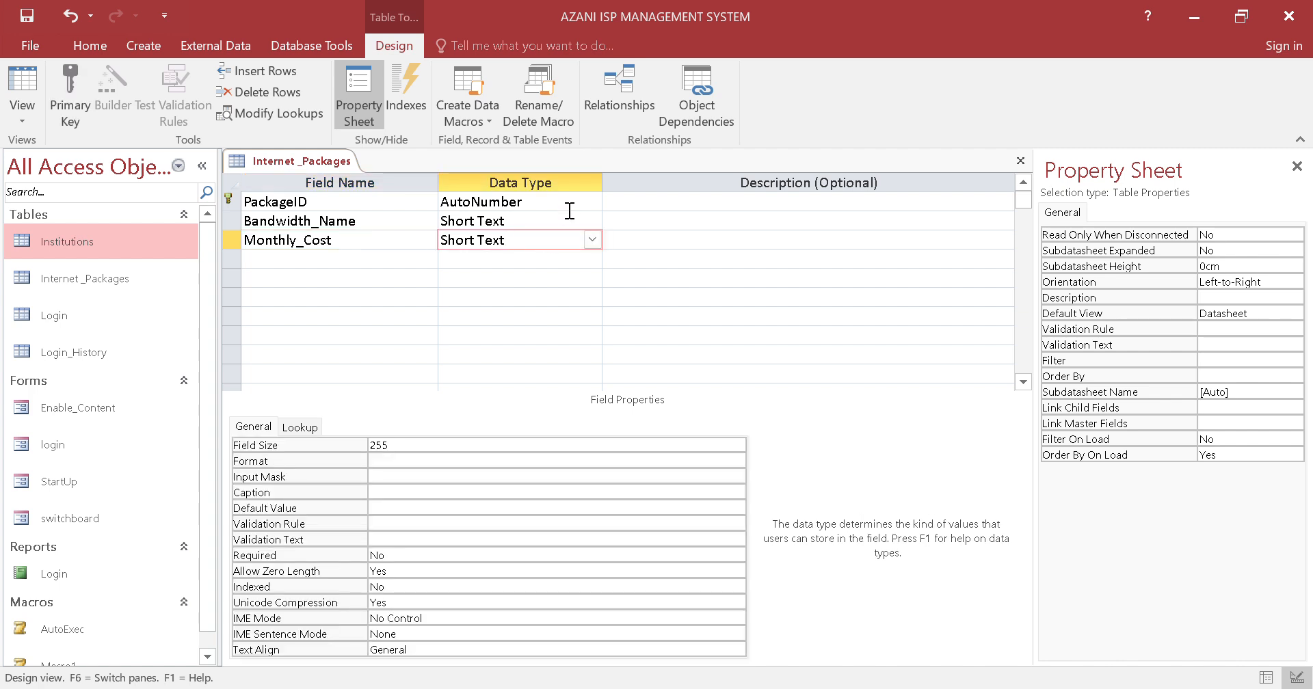
Start the Lookup Wizard for the Bandwidth_Name field and choose to type in the lookup values
click(592, 220)
click(593, 221)
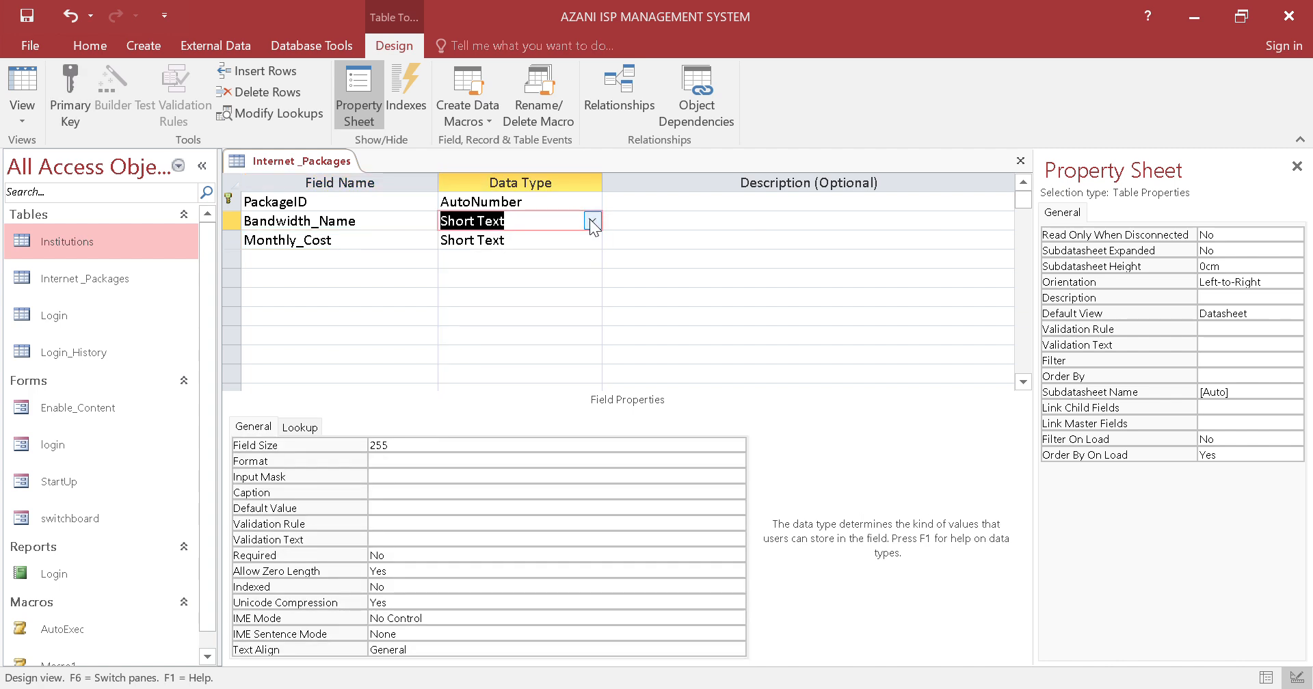
click(590, 219)
click(548, 444)
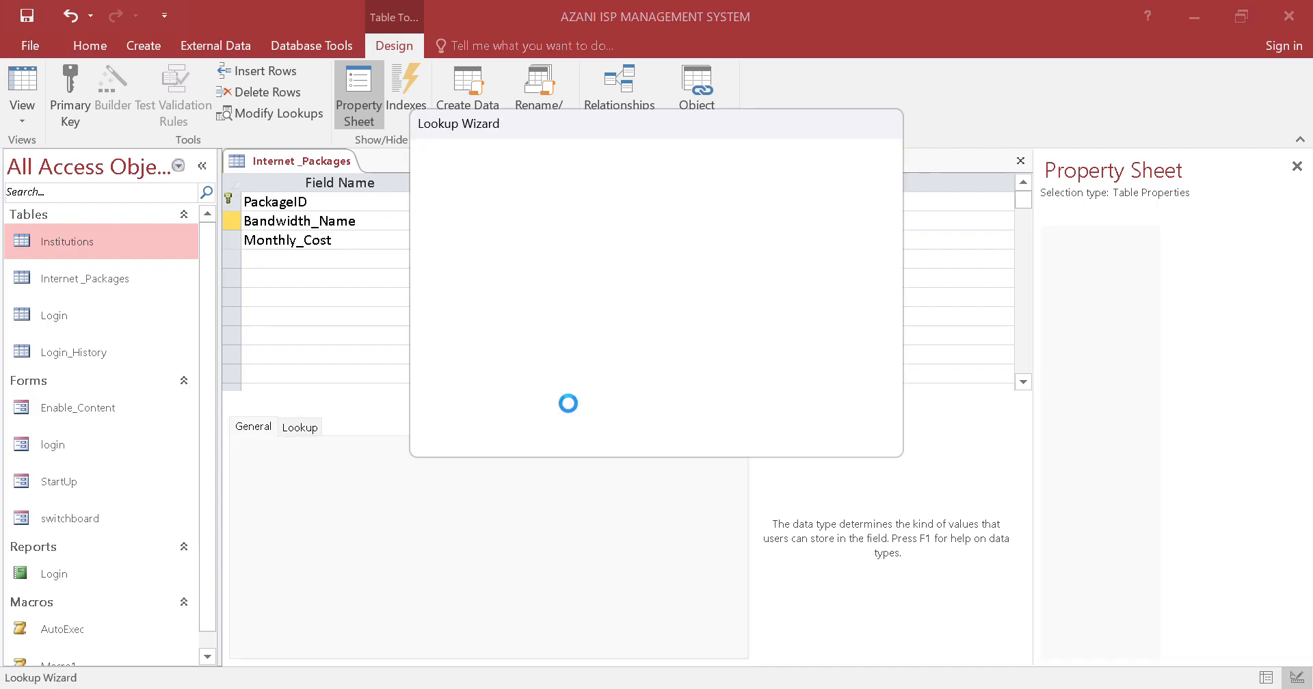
click(694, 260)
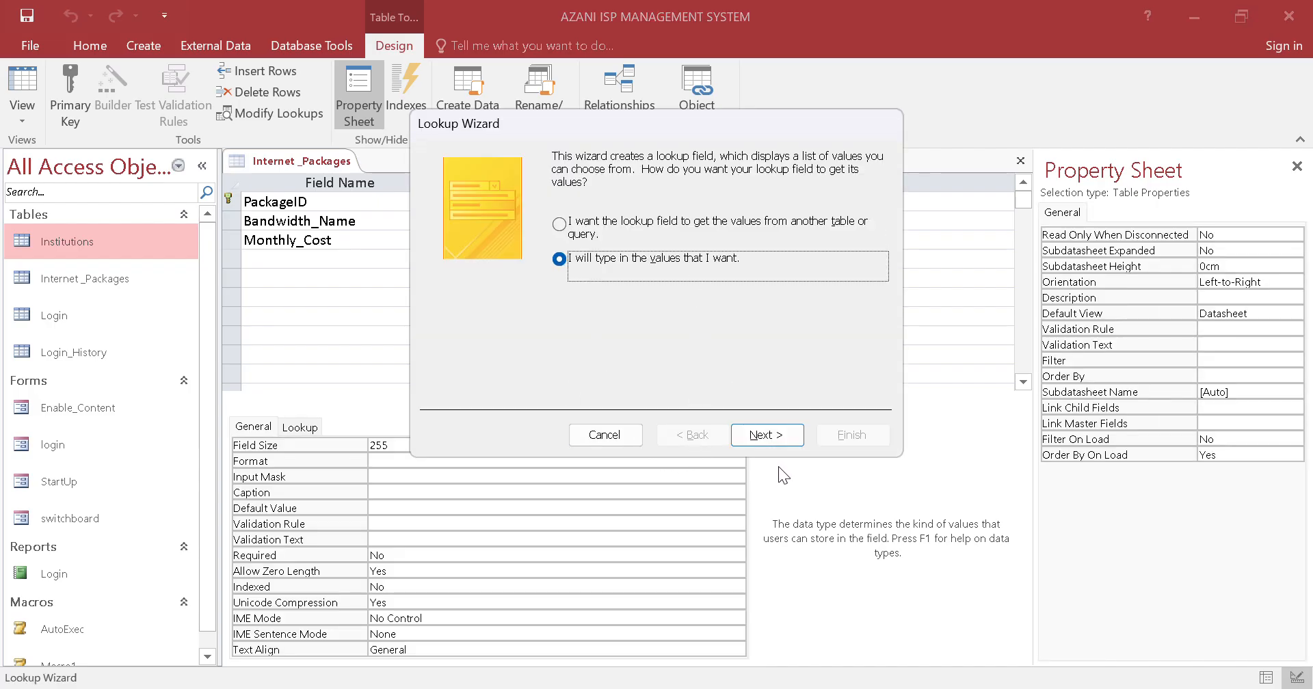
click(766, 435)
Check the bandwidth options in Table 1 of the question paper PDF in the browser, then return to the Lookup Wizard in Access
click(509, 688)
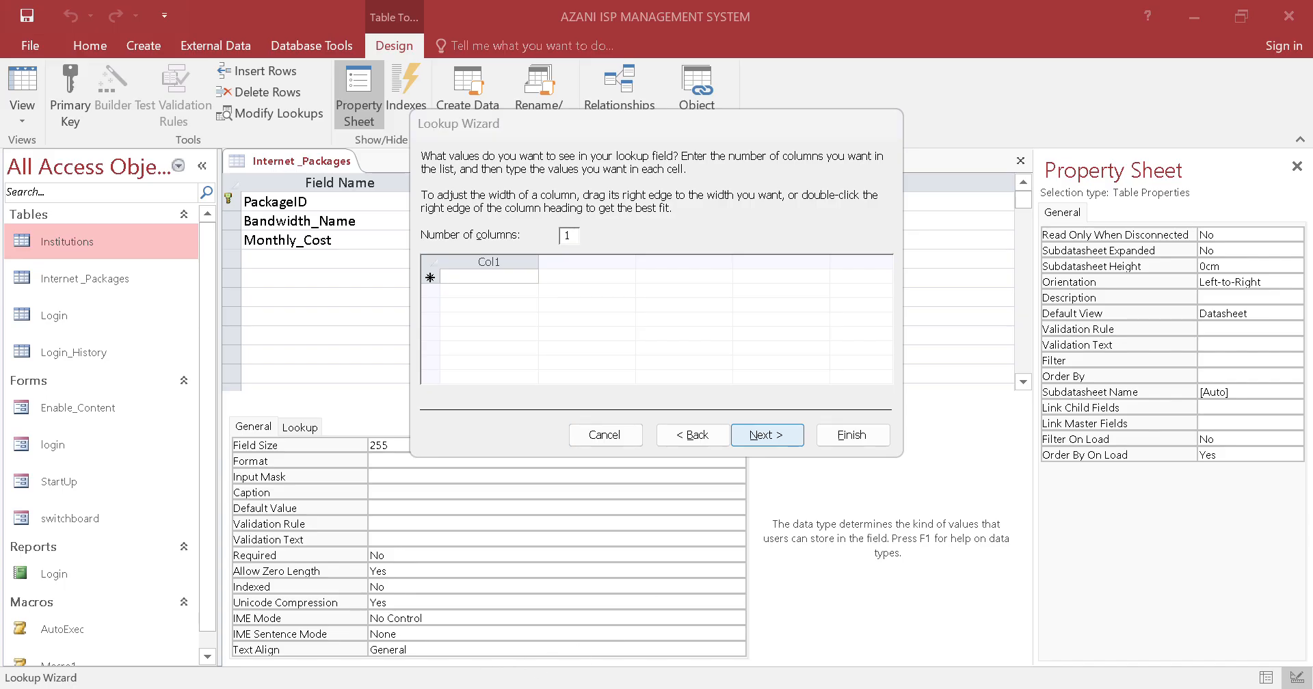
scroll(640, 459, down, 2)
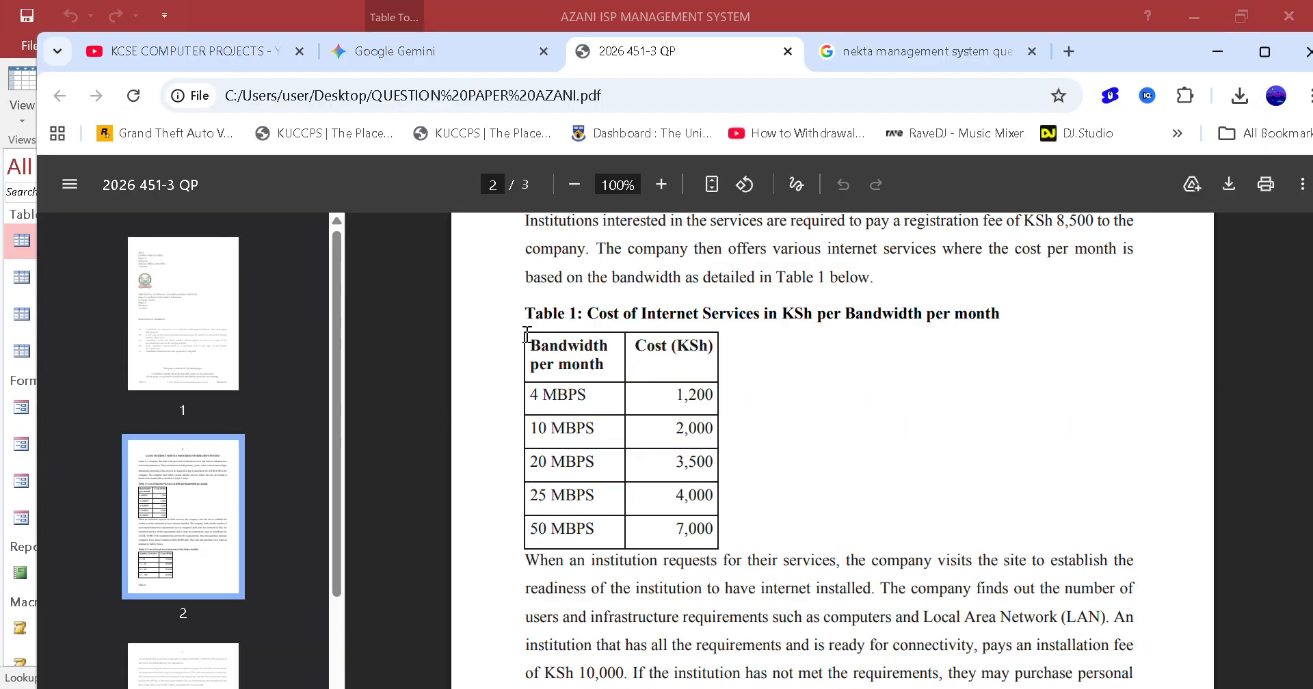
drag(528, 395, 588, 395)
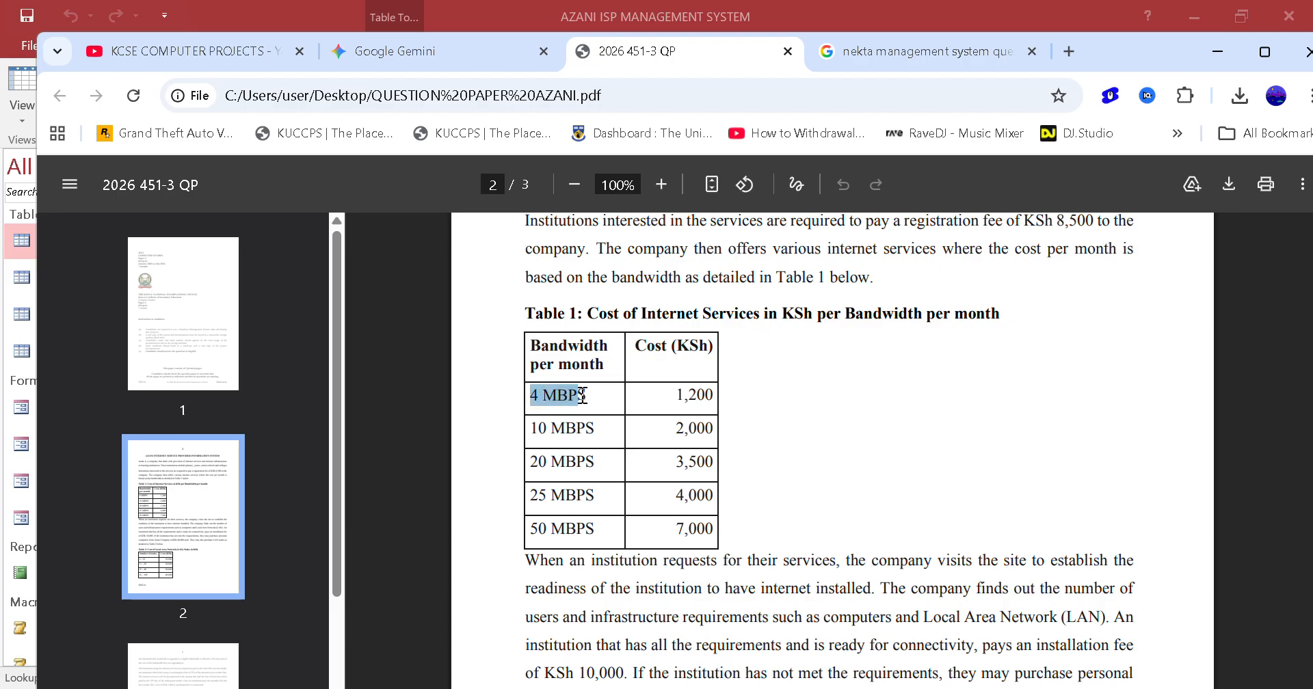
click(521, 435)
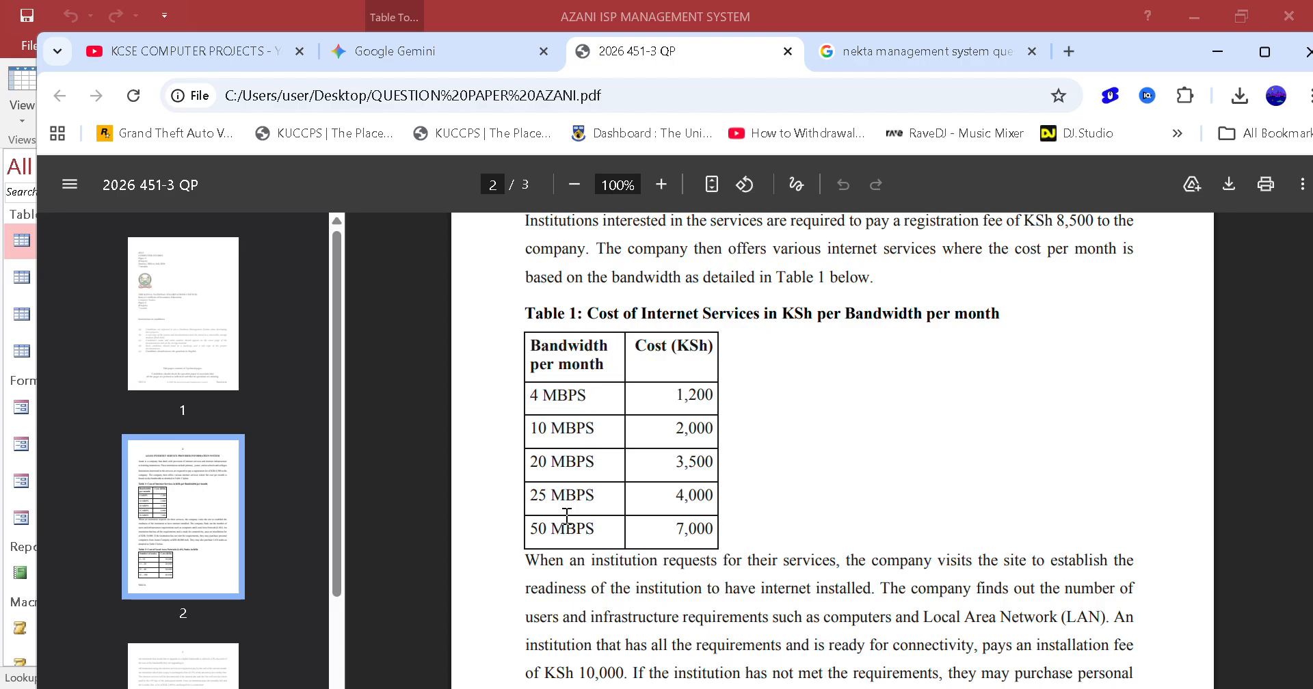
mouse_move(257, 688)
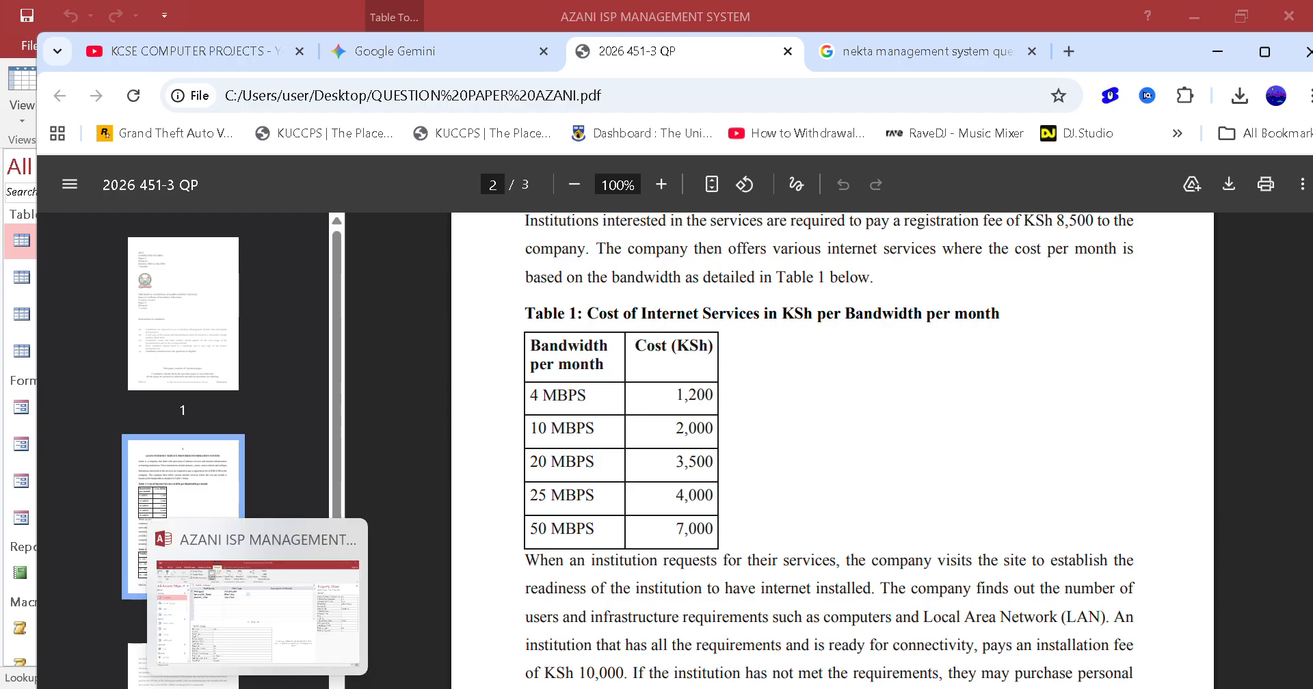
click(305, 622)
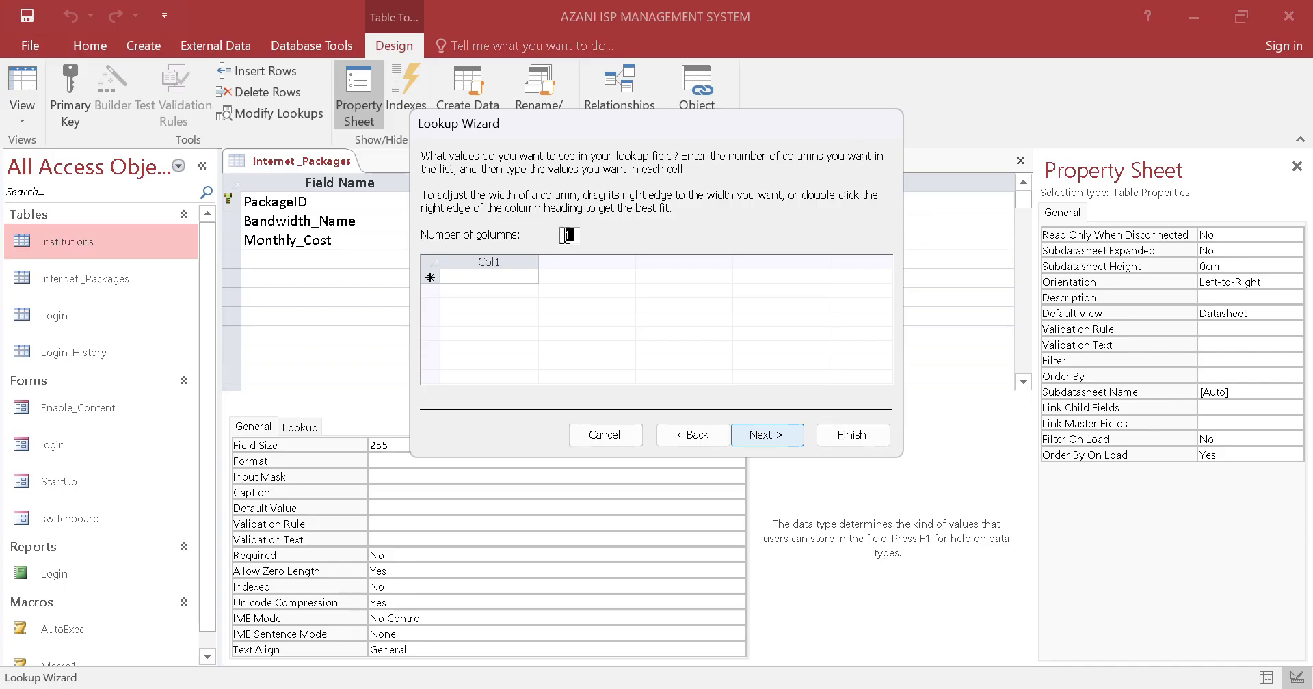
Enter 4MBPS, 10MBPS, 20MBPS, 25MBPS and 50MBPS as Bandwidth_Name lookup values and check them against Table 1 of the question paper PDF
click(515, 277)
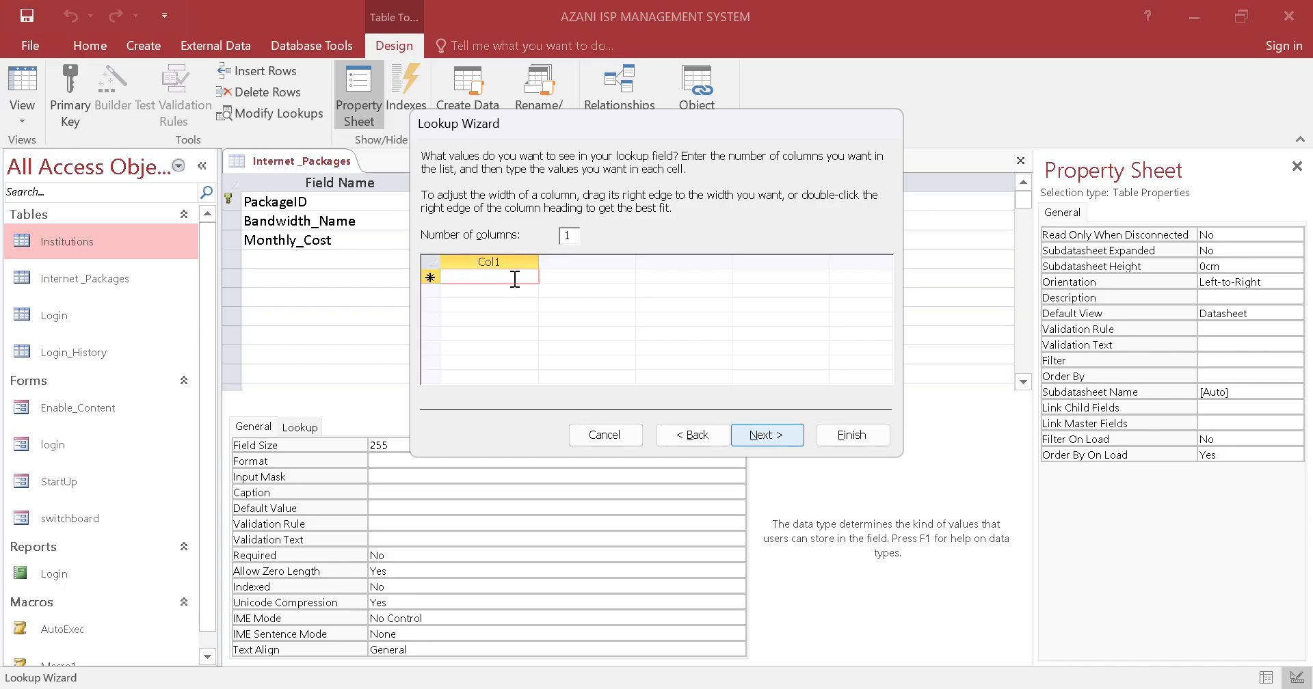
key(Caps_Lock)
text(4M)
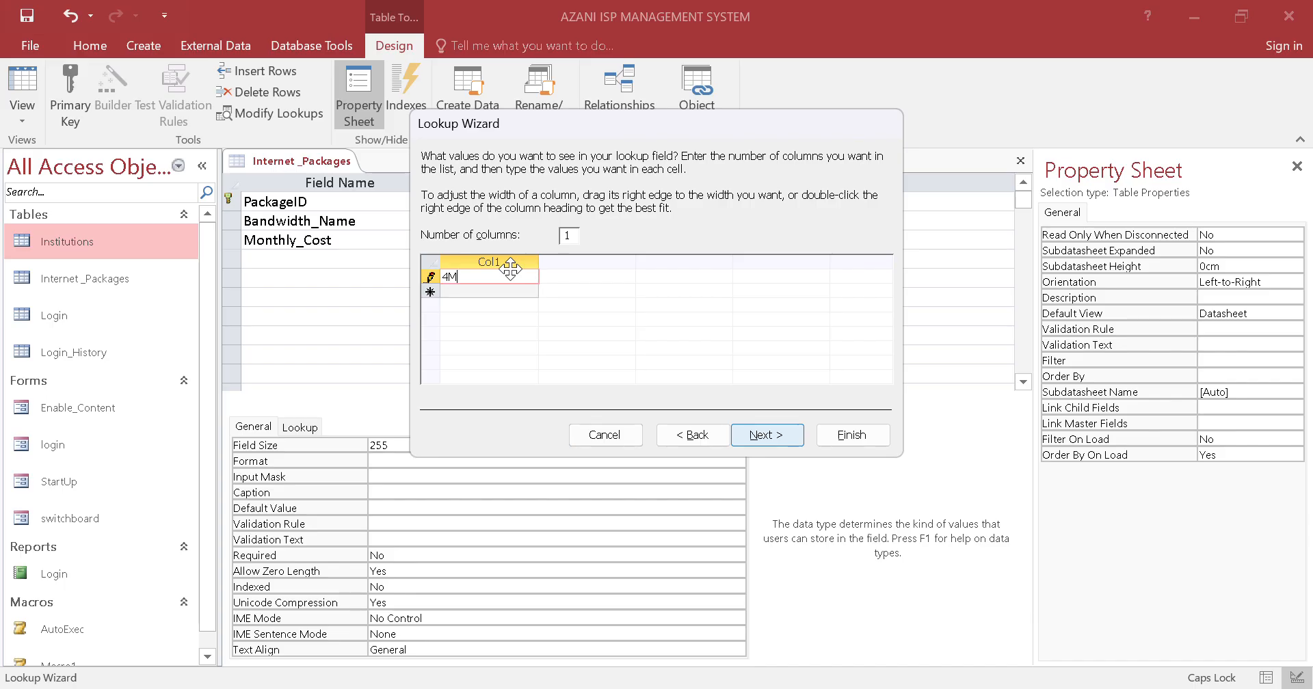
text(BPS)
key(Tab)
text(10)
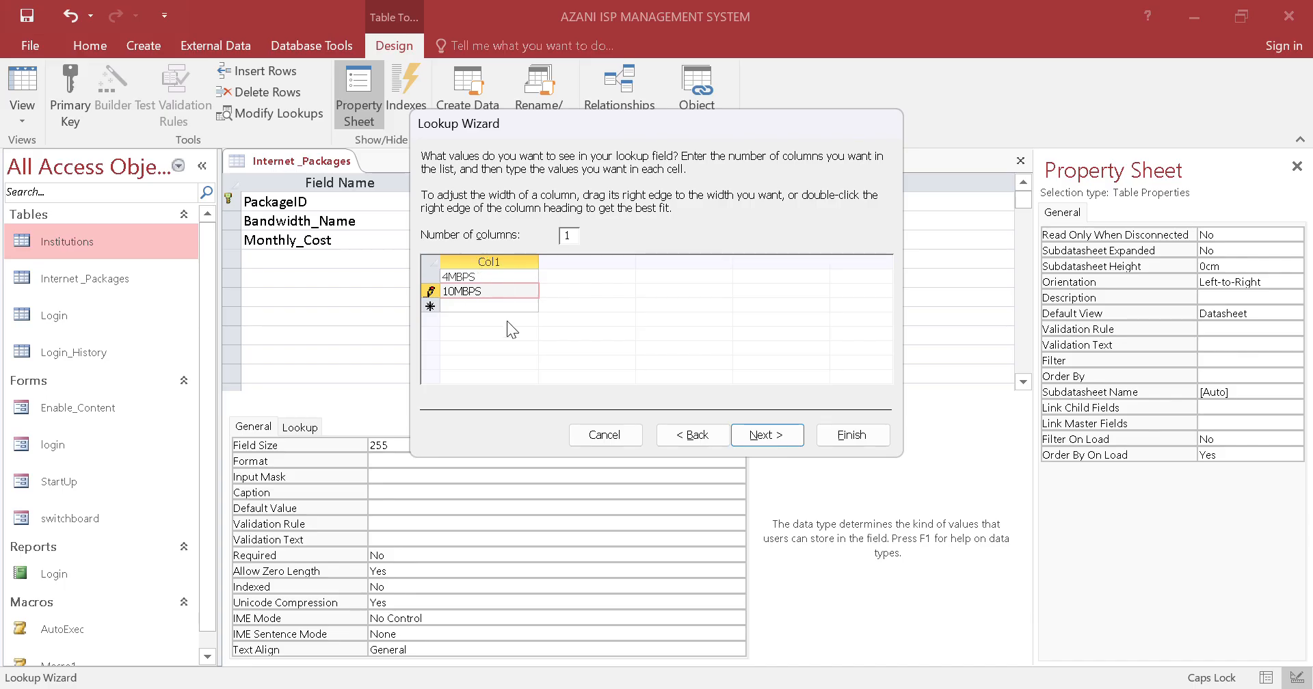
key(Tab)
click(493, 309)
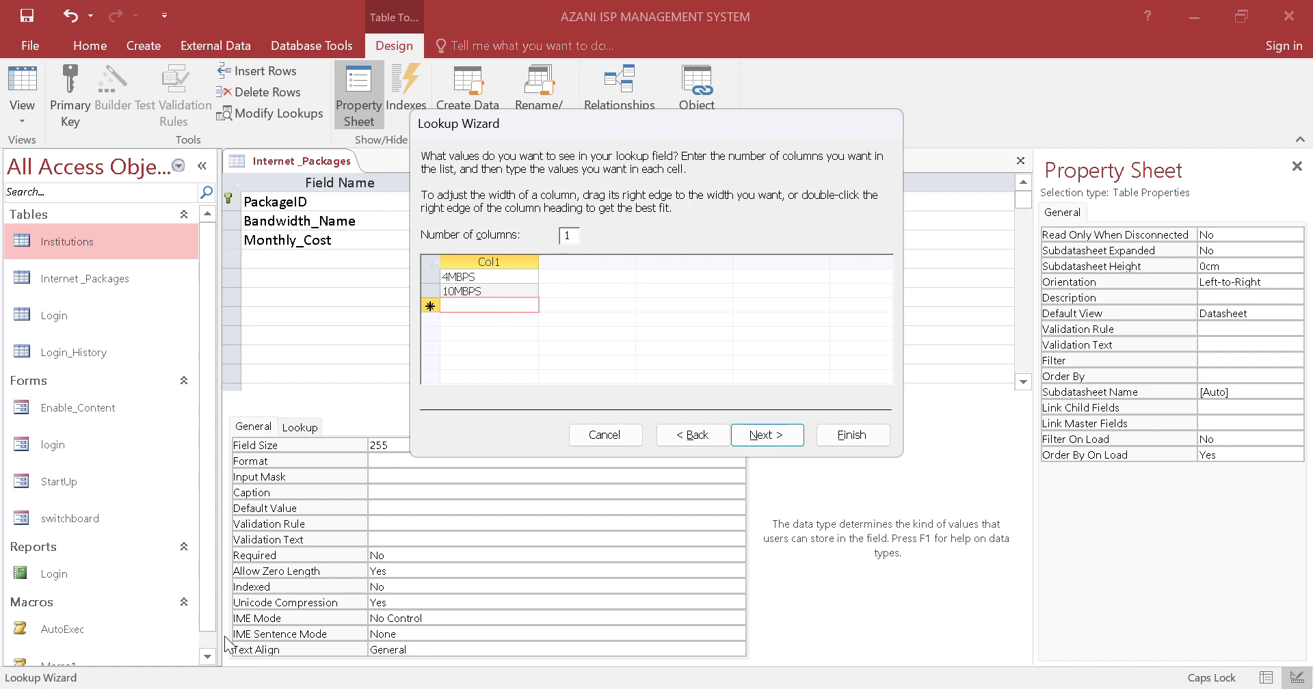
text(20MBPS)
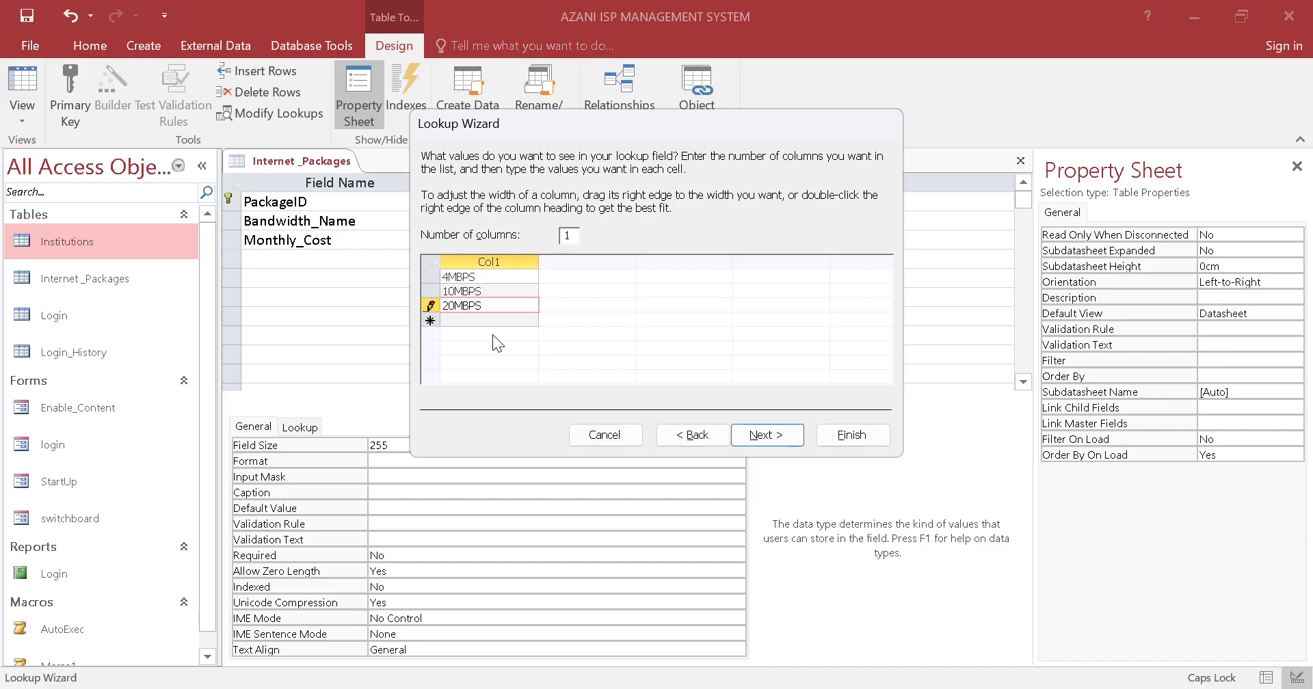
text(25MBPS)
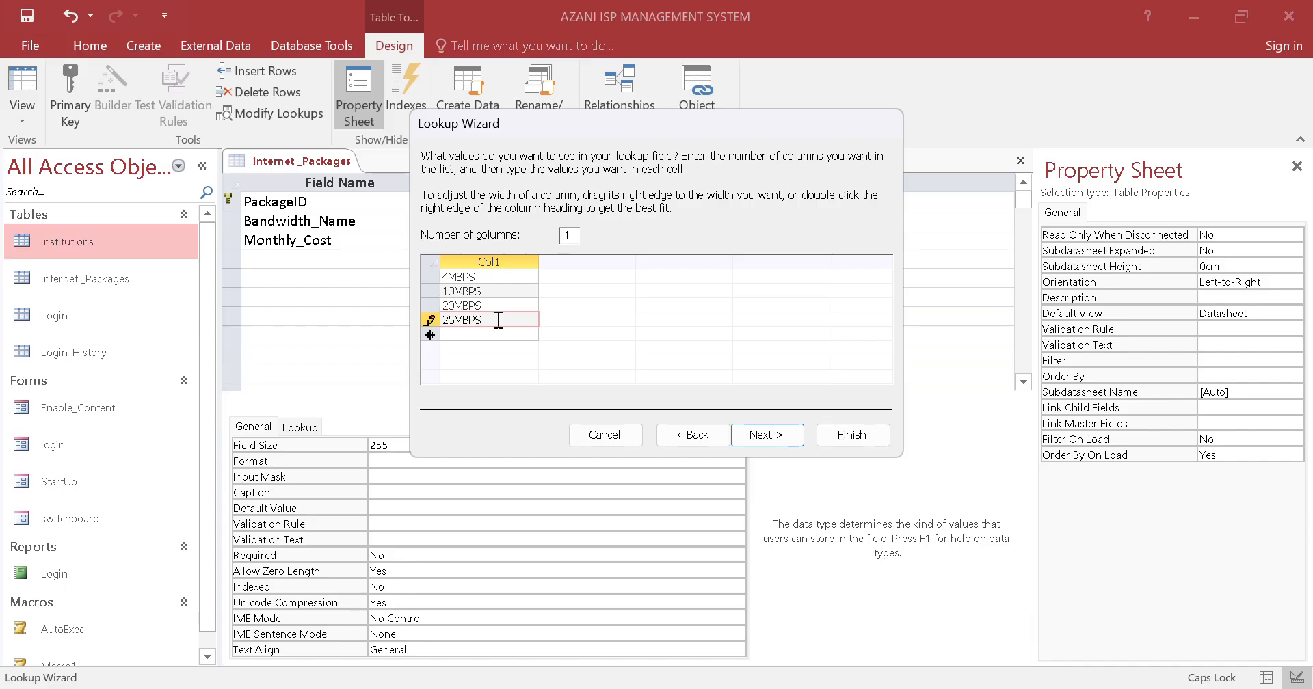
click(501, 336)
text(50MBPS)
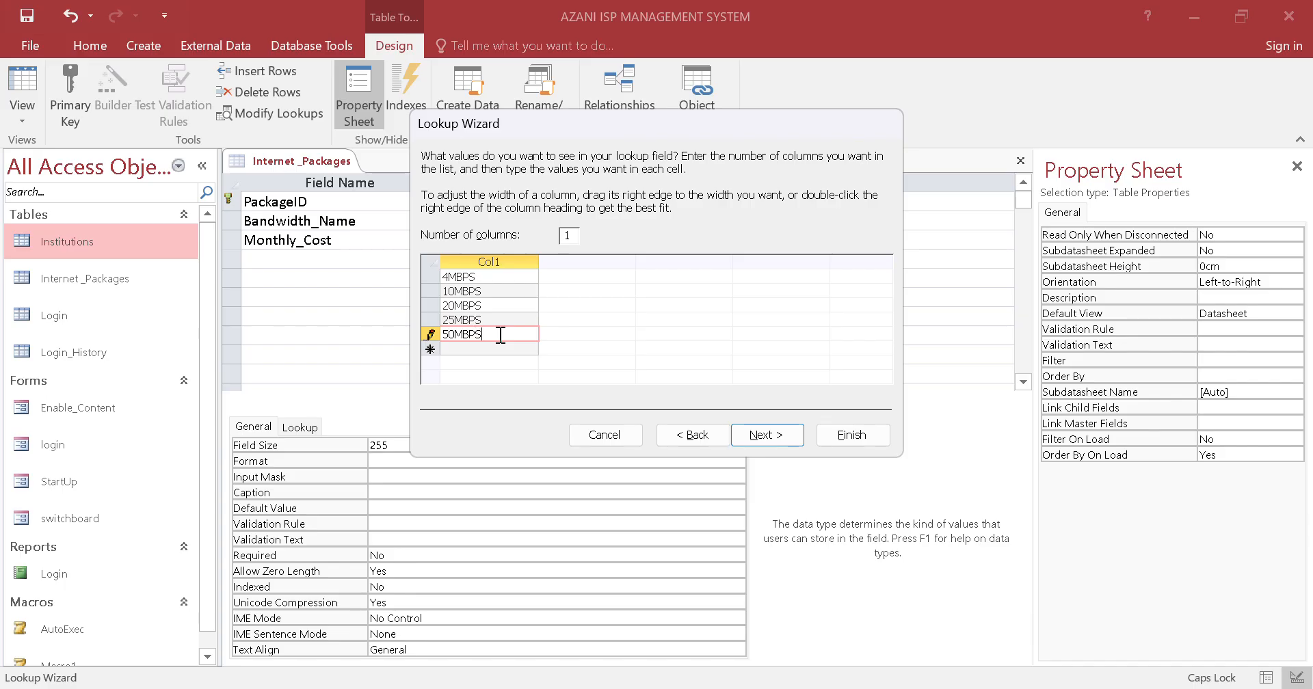
key(alt+Tab)
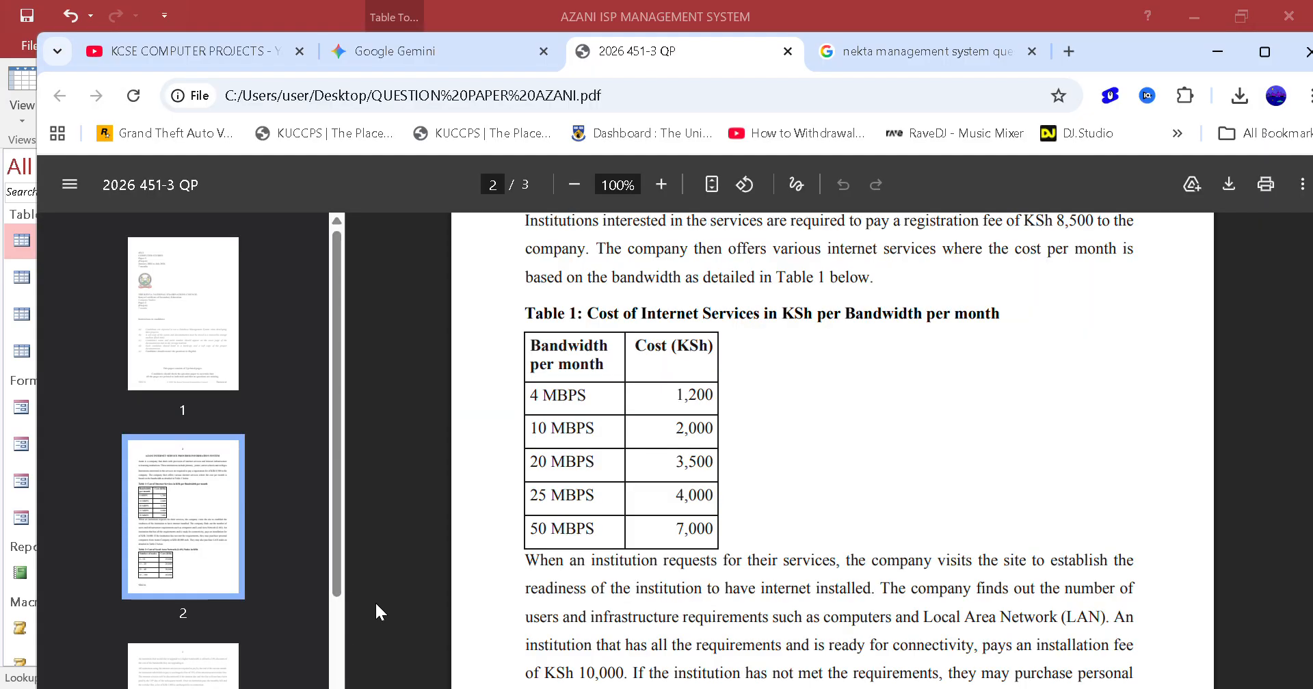
key(alt+Tab)
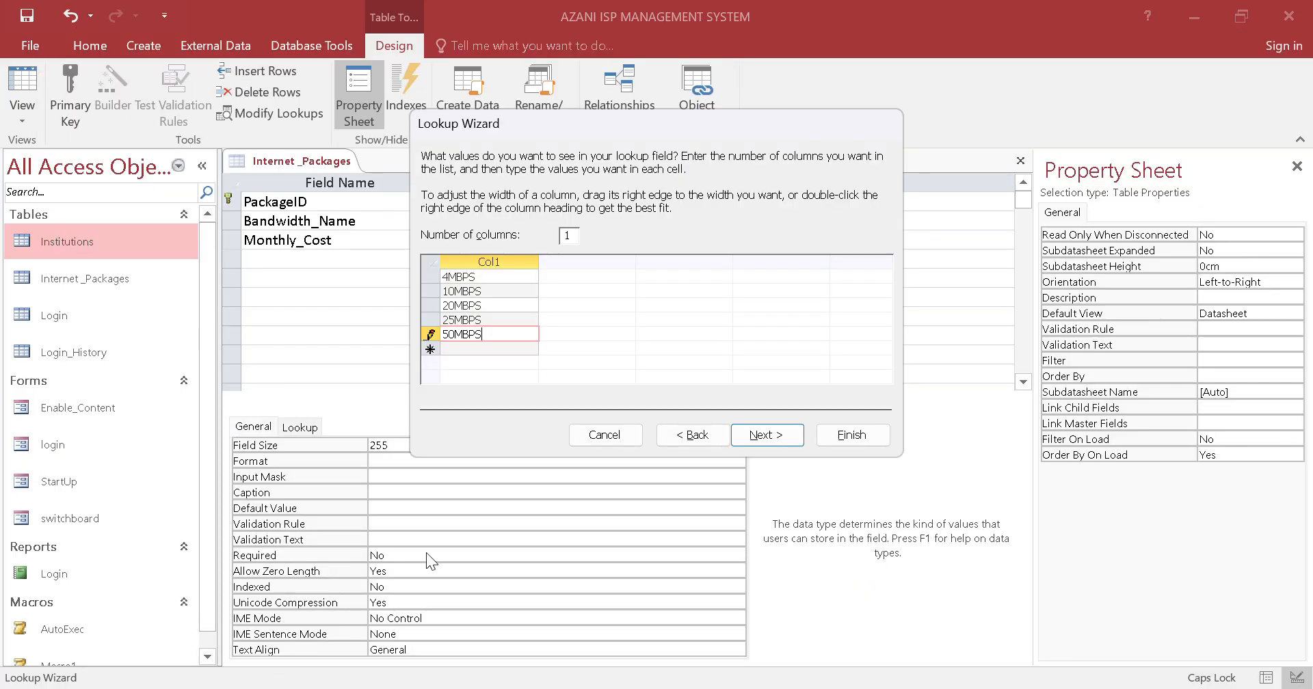
Limit the Bandwidth_Name entries to the list and finish the Lookup Wizard
click(750, 429)
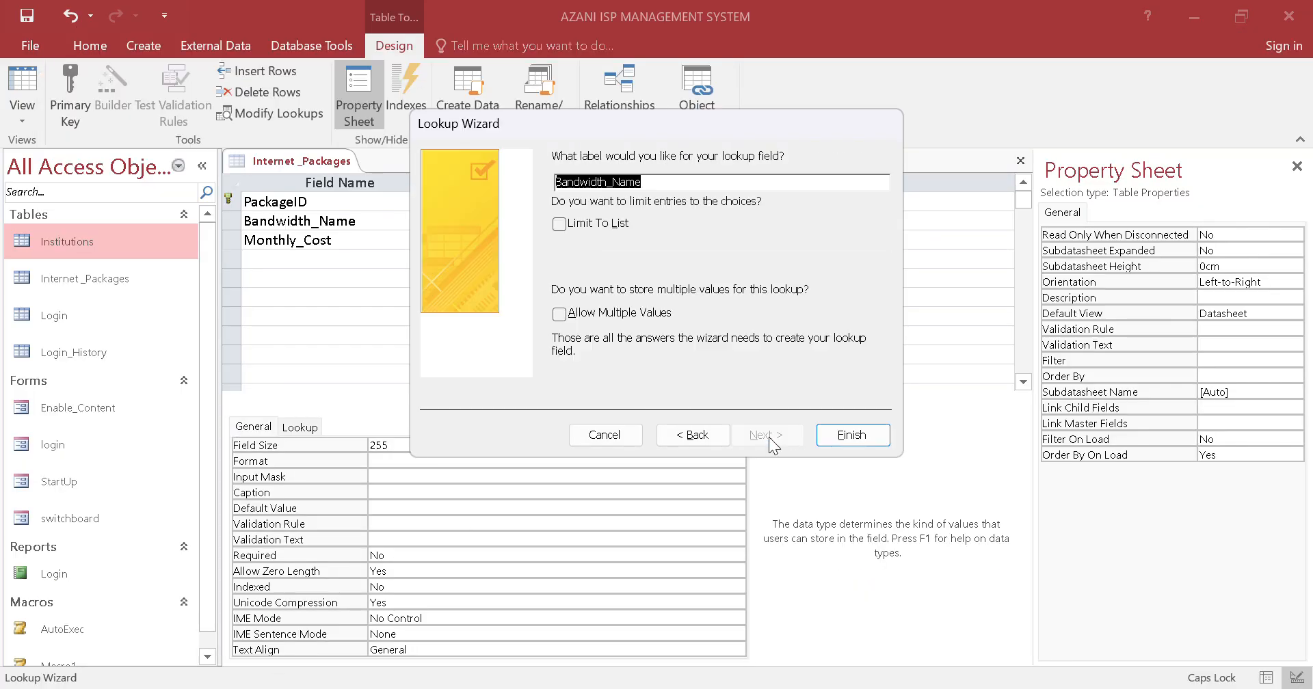
click(559, 225)
click(848, 435)
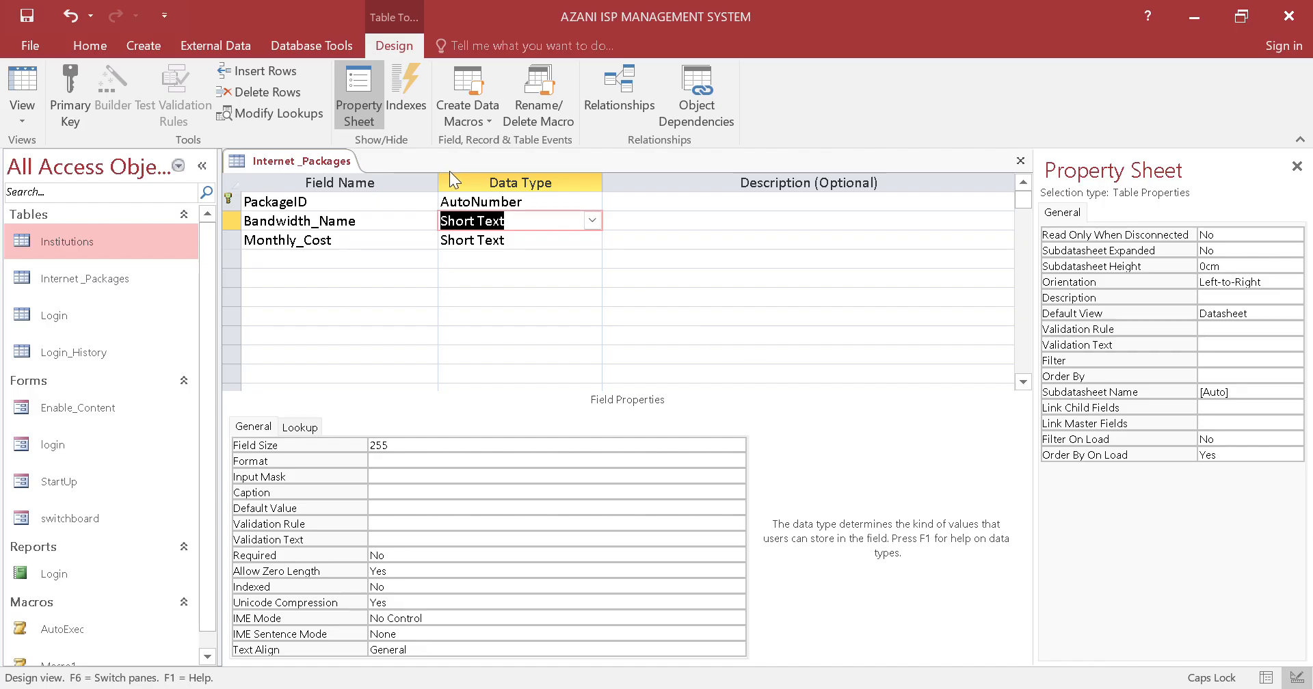
Start the Lookup Wizard for the Monthly_Cost field and choose to type in the lookup values
click(515, 240)
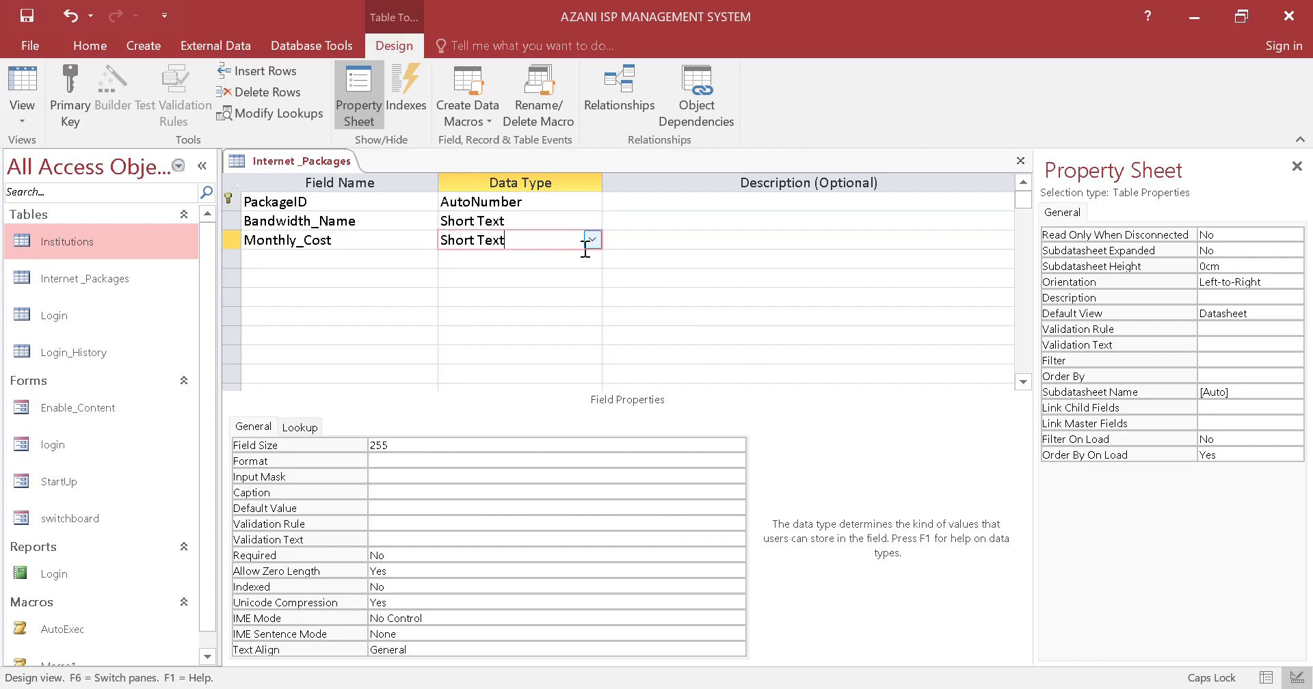
click(592, 240)
click(556, 466)
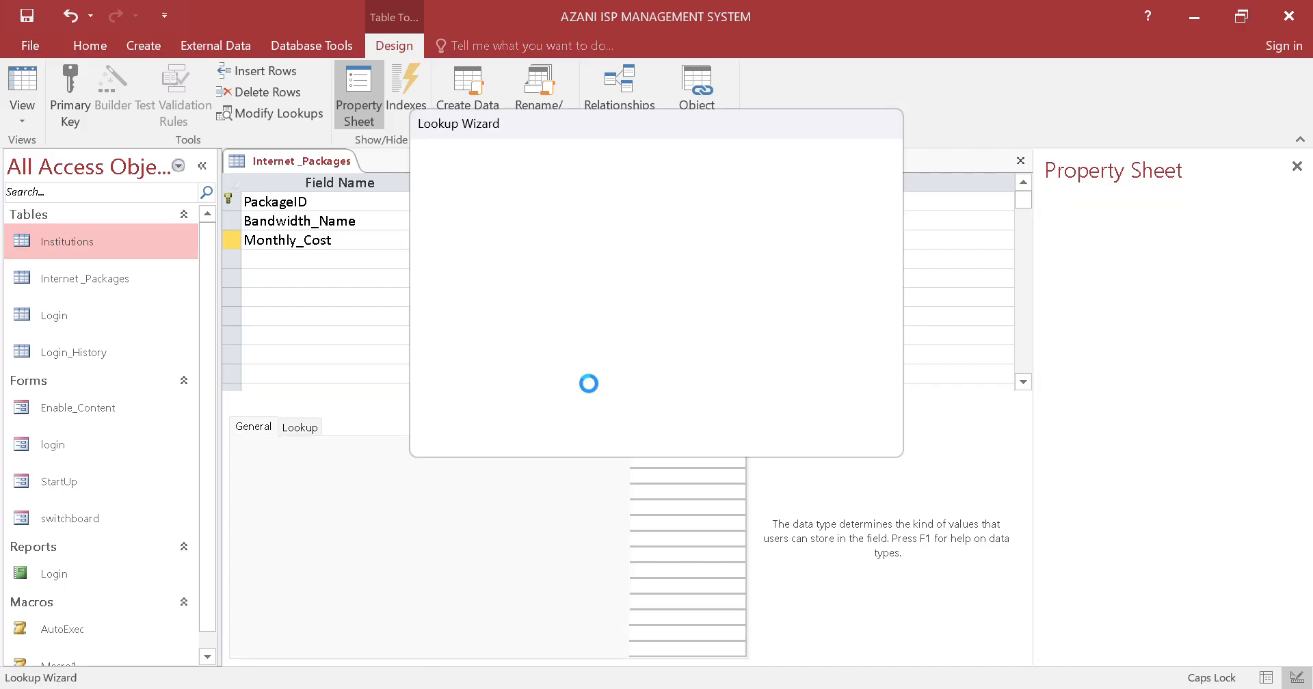
drag(576, 133, 795, 207)
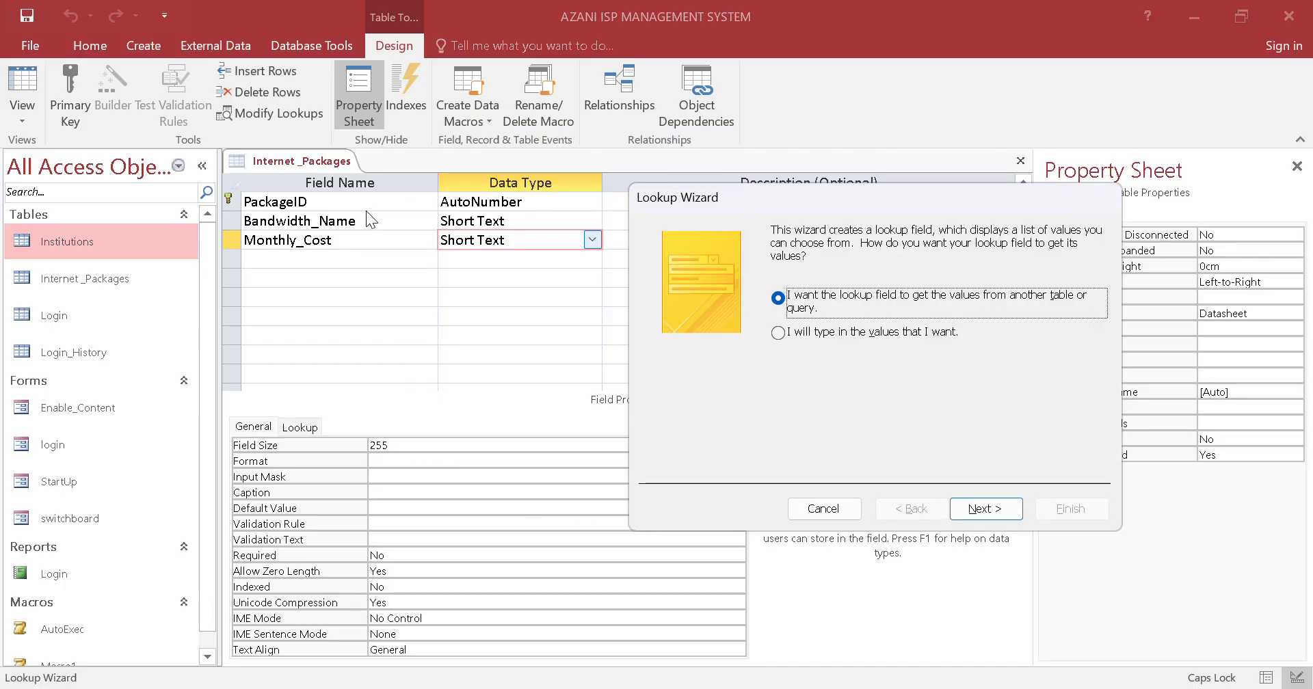
click(778, 332)
click(966, 508)
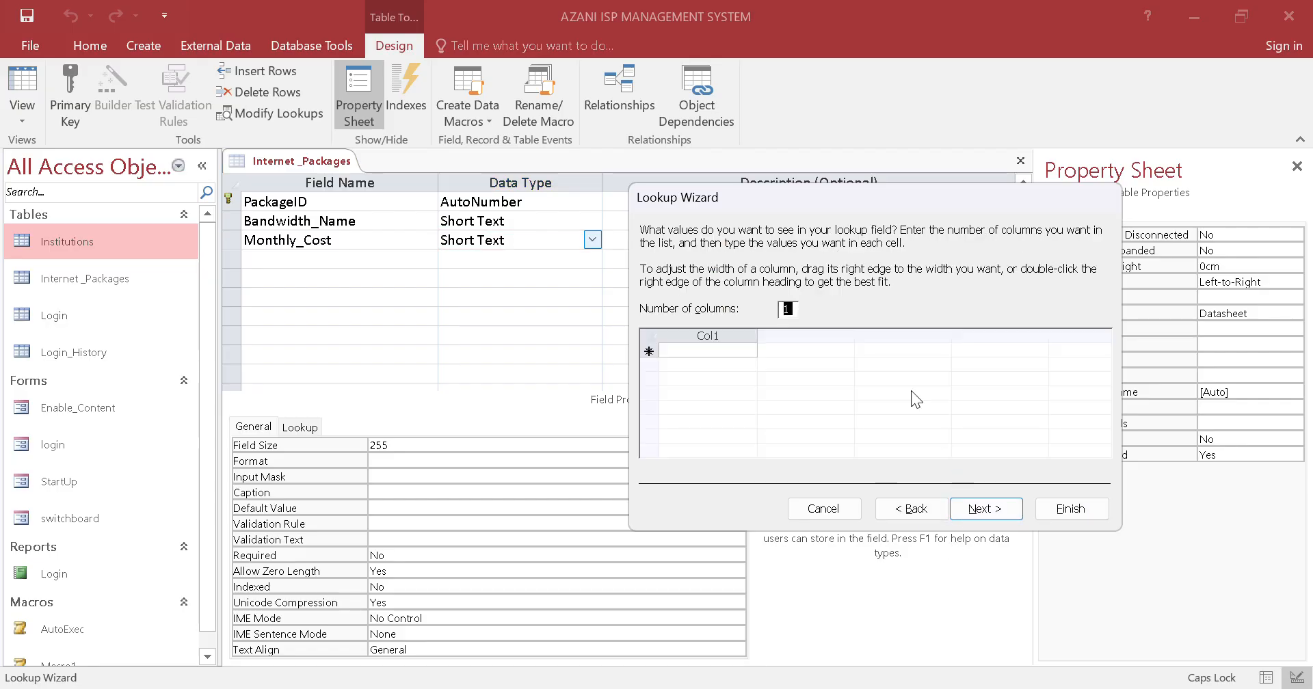
Check the costs in Table 1 of the question paper PDF and enter 1,200, 2,000 and 3,500 as Monthly_Cost lookup values
click(727, 352)
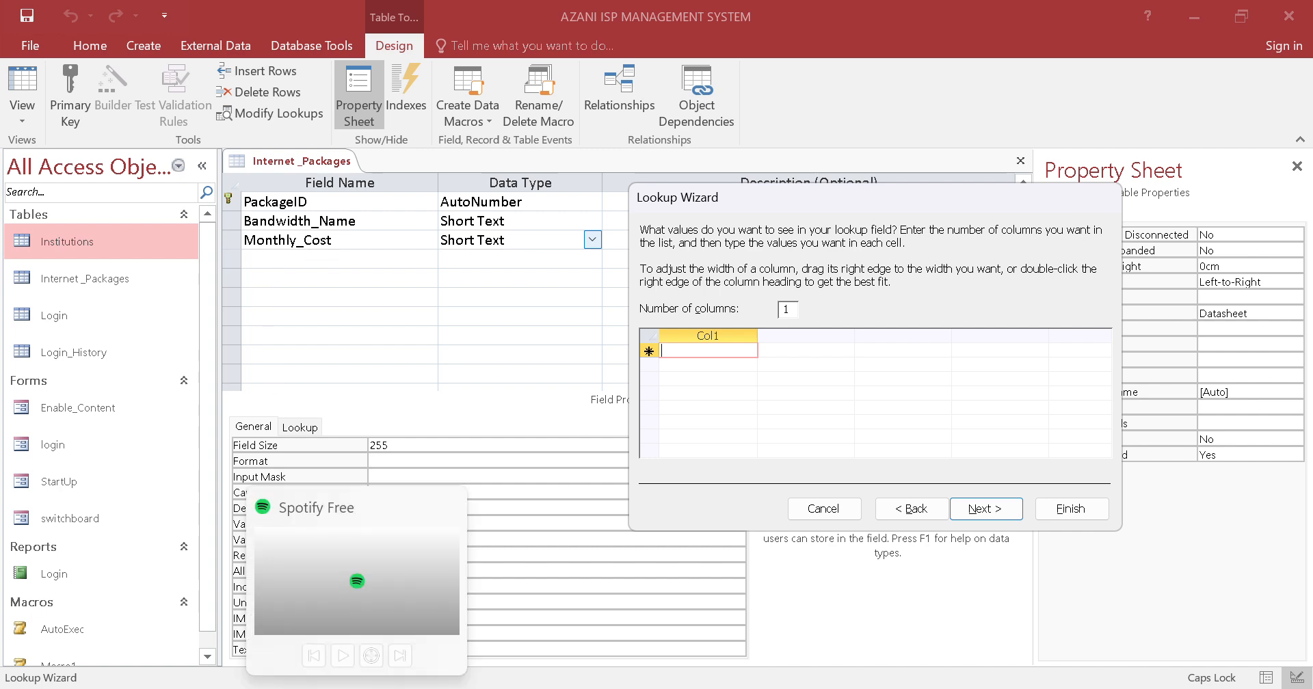
click(307, 688)
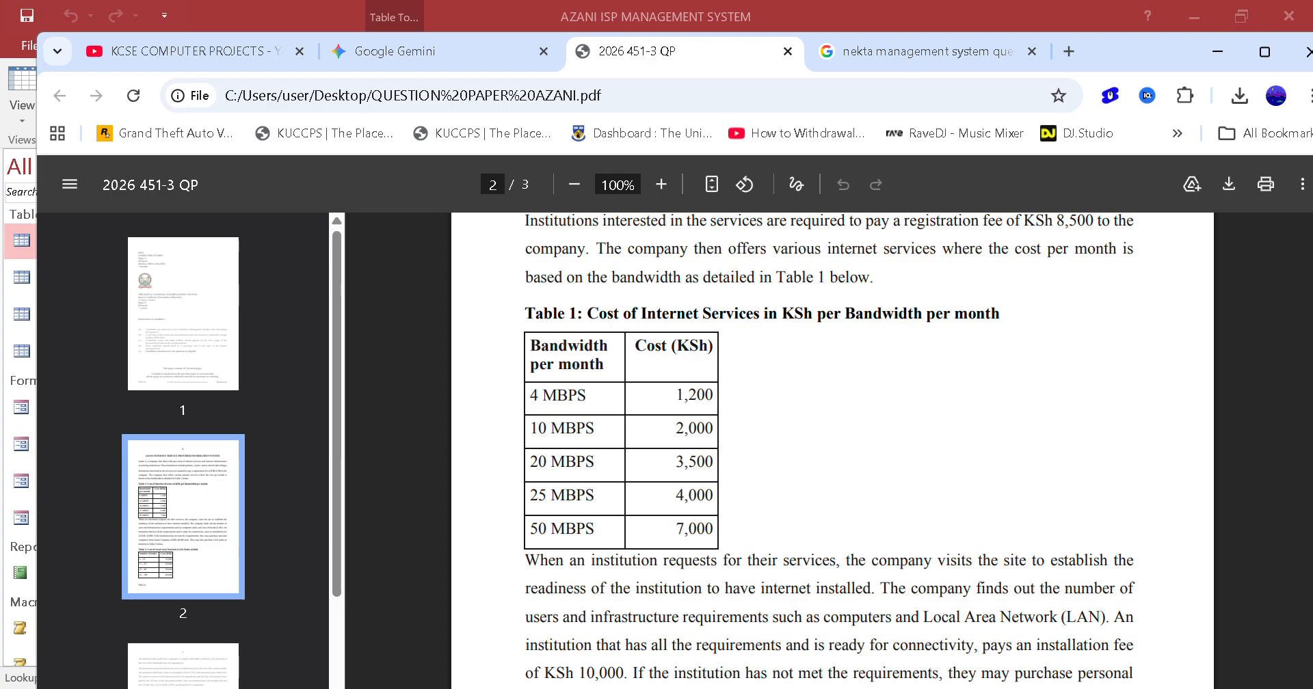
click(308, 688)
text(1,20)
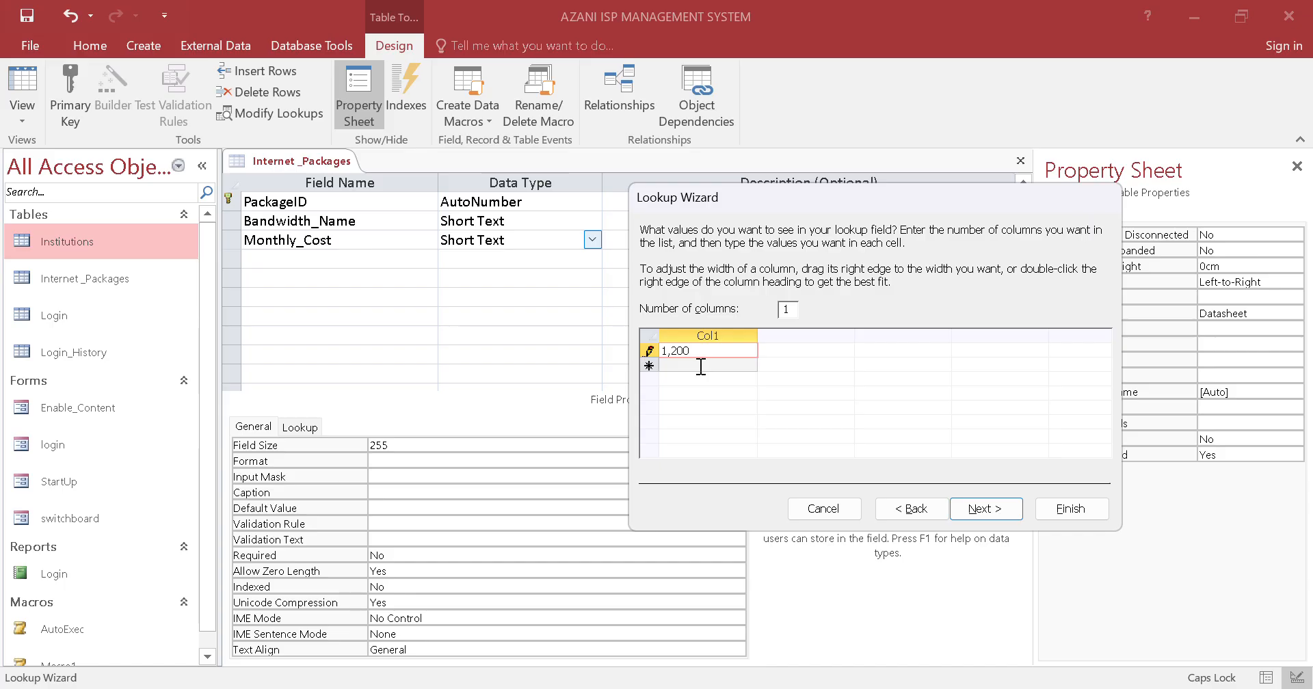
click(701, 367)
text(2)
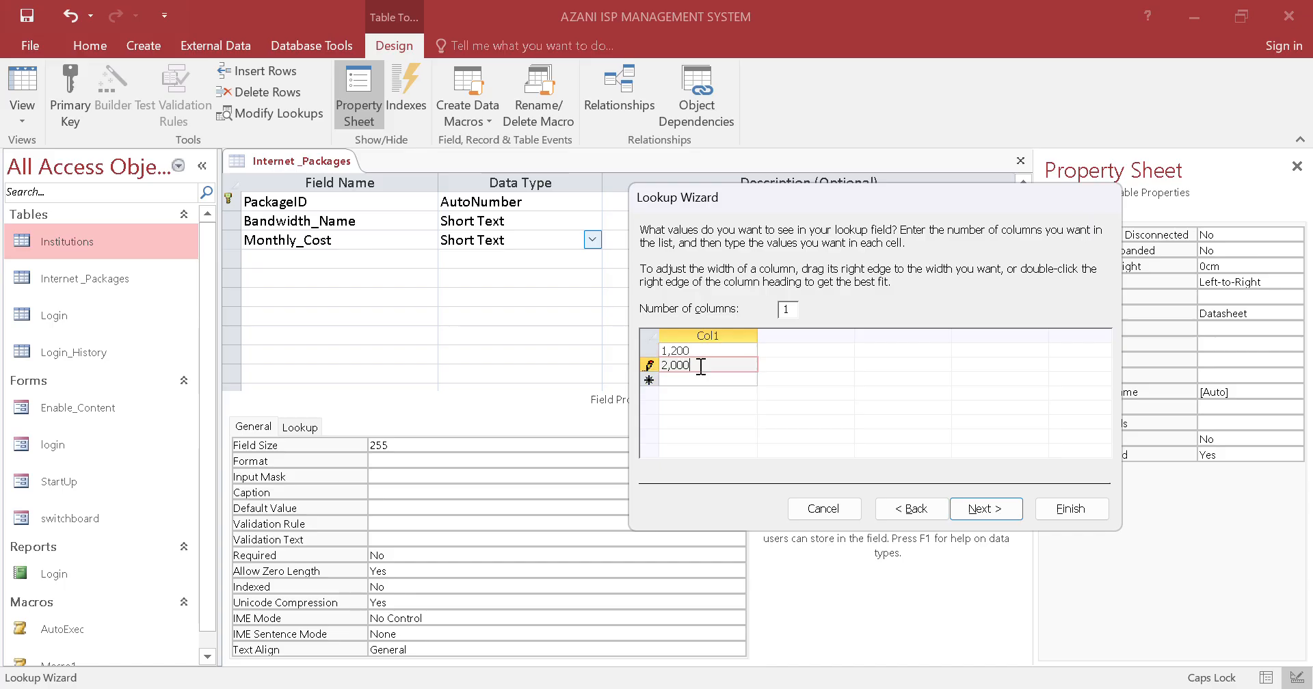
text(,000)
click(711, 380)
text(3)
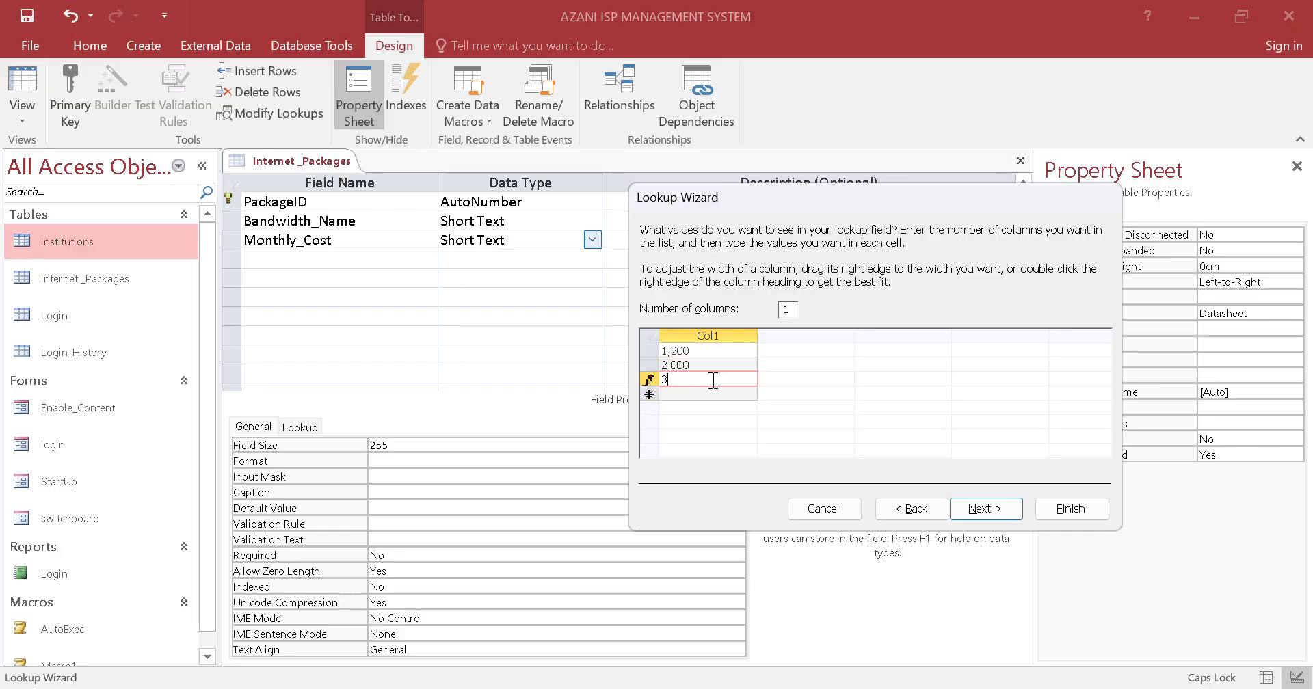
text(,500)
Recheck Table 1 in the question paper PDF and add 4,000 and 7,000 to the Monthly_Cost lookup values
click(273, 688)
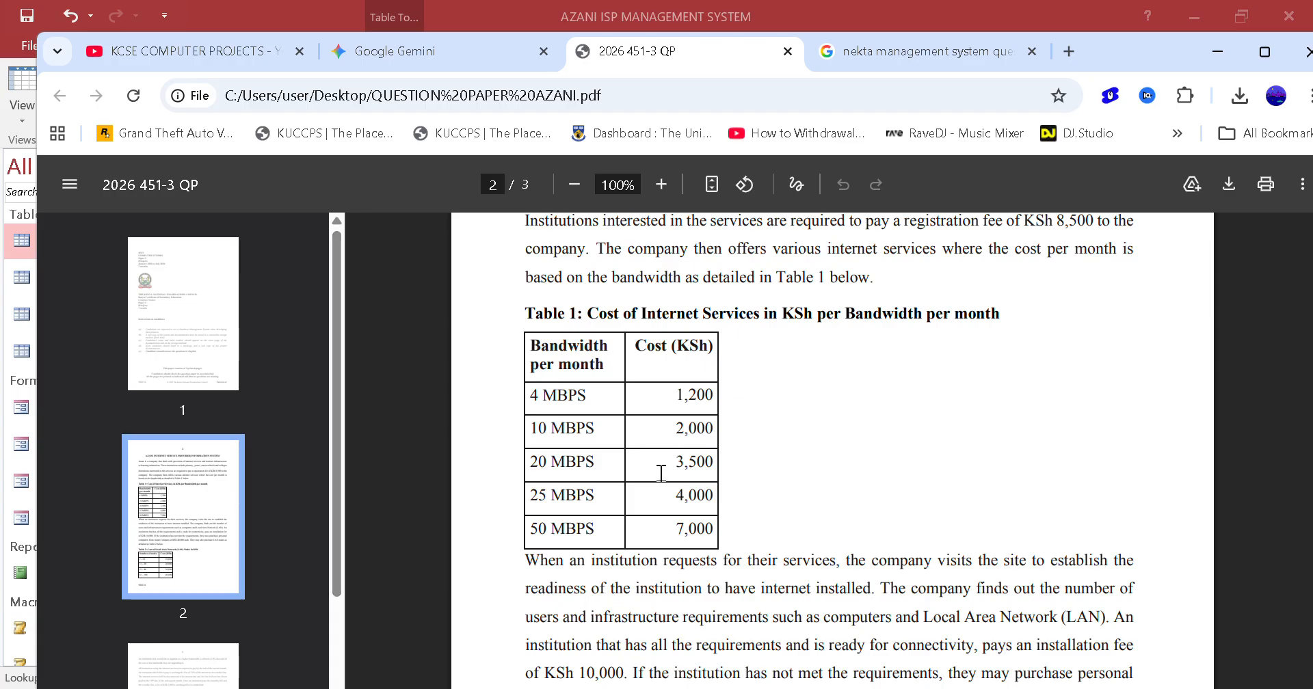
key(alt+Tab)
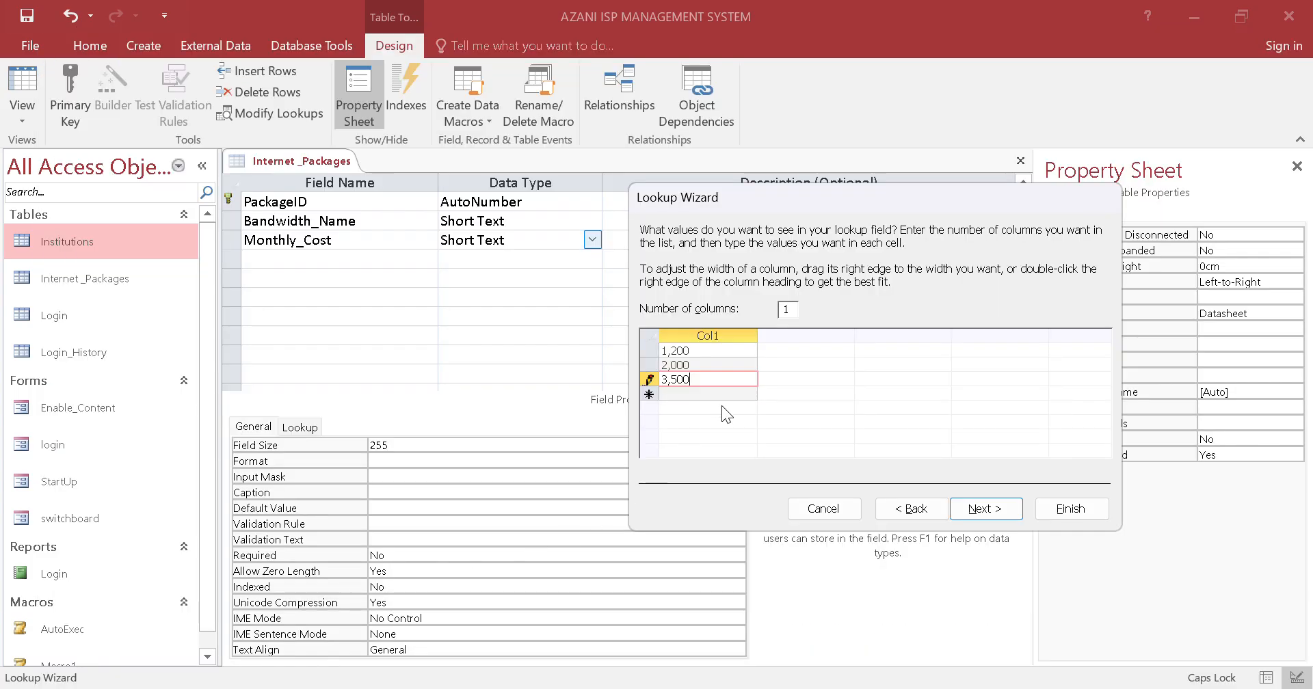
click(731, 395)
text(4,0)
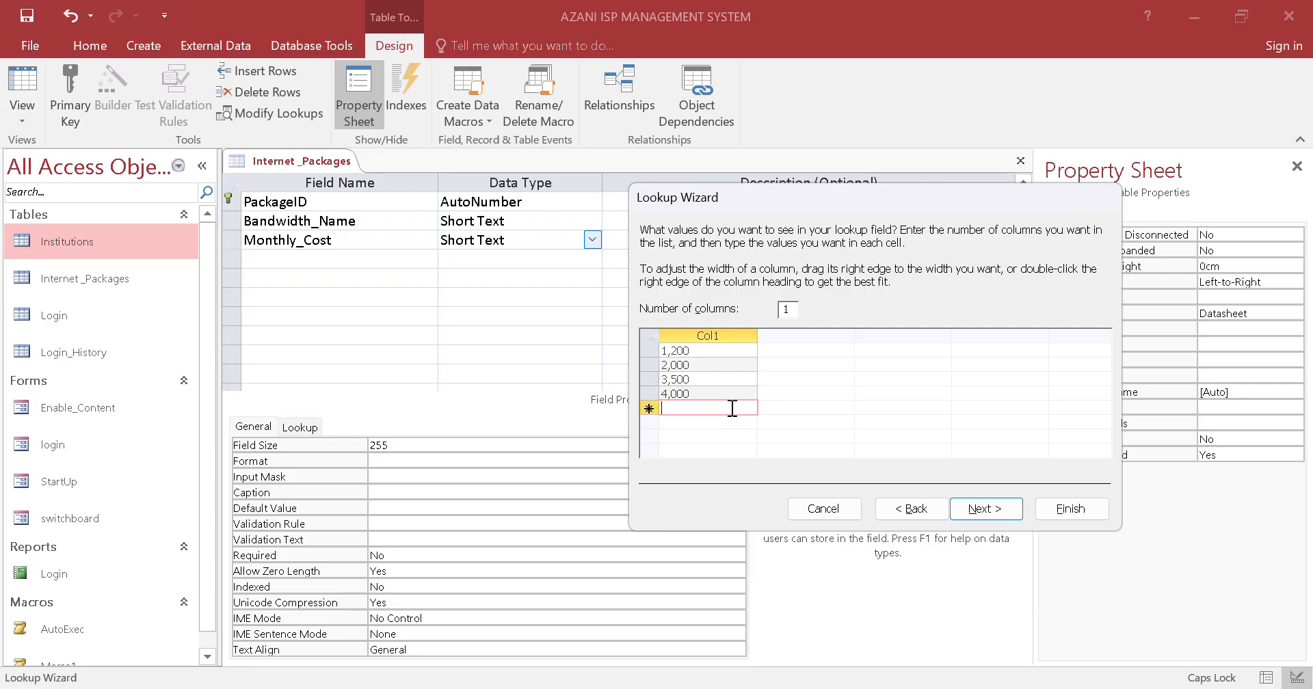
text(7)
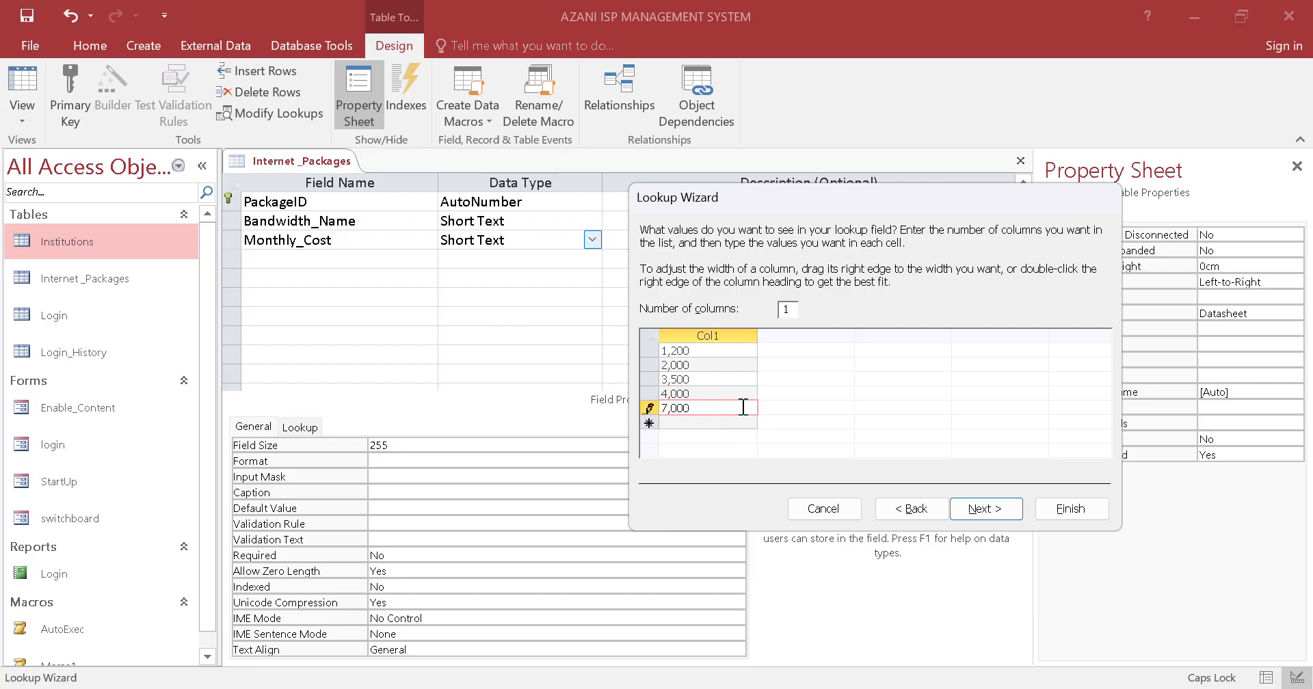
Limit the Monthly_Cost entries to the list and finish the Lookup Wizard
click(1017, 507)
click(778, 298)
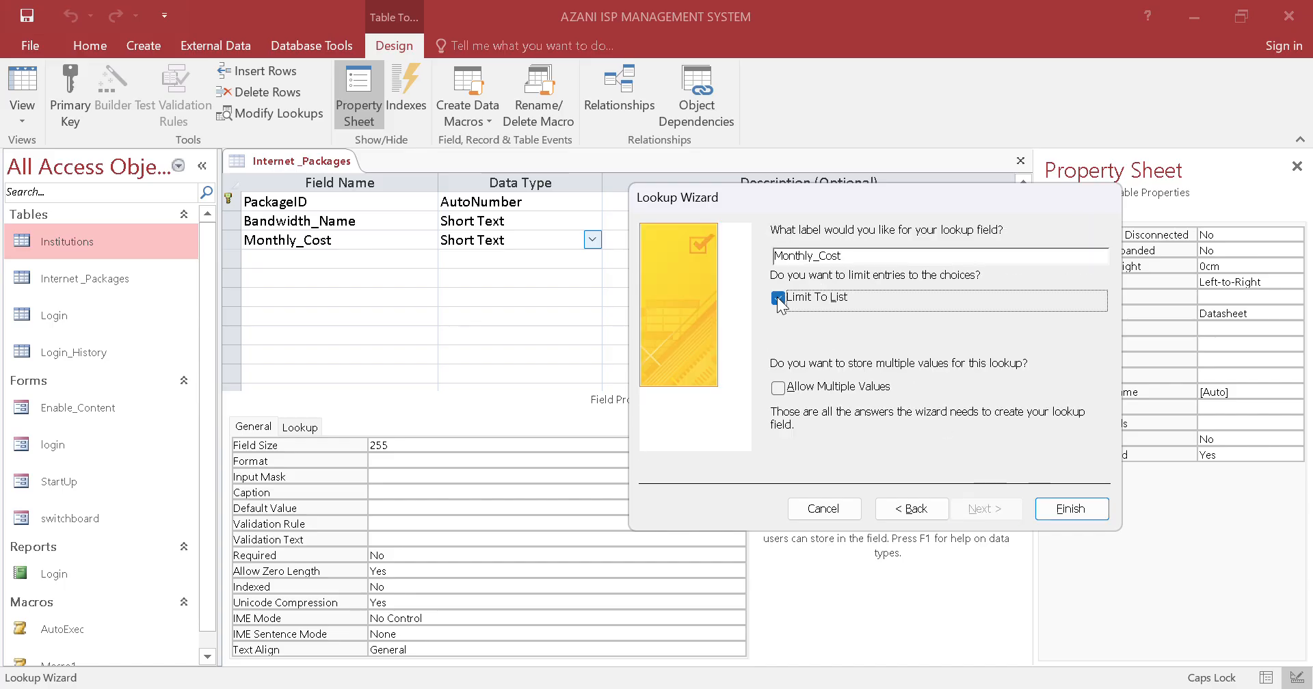
click(1069, 507)
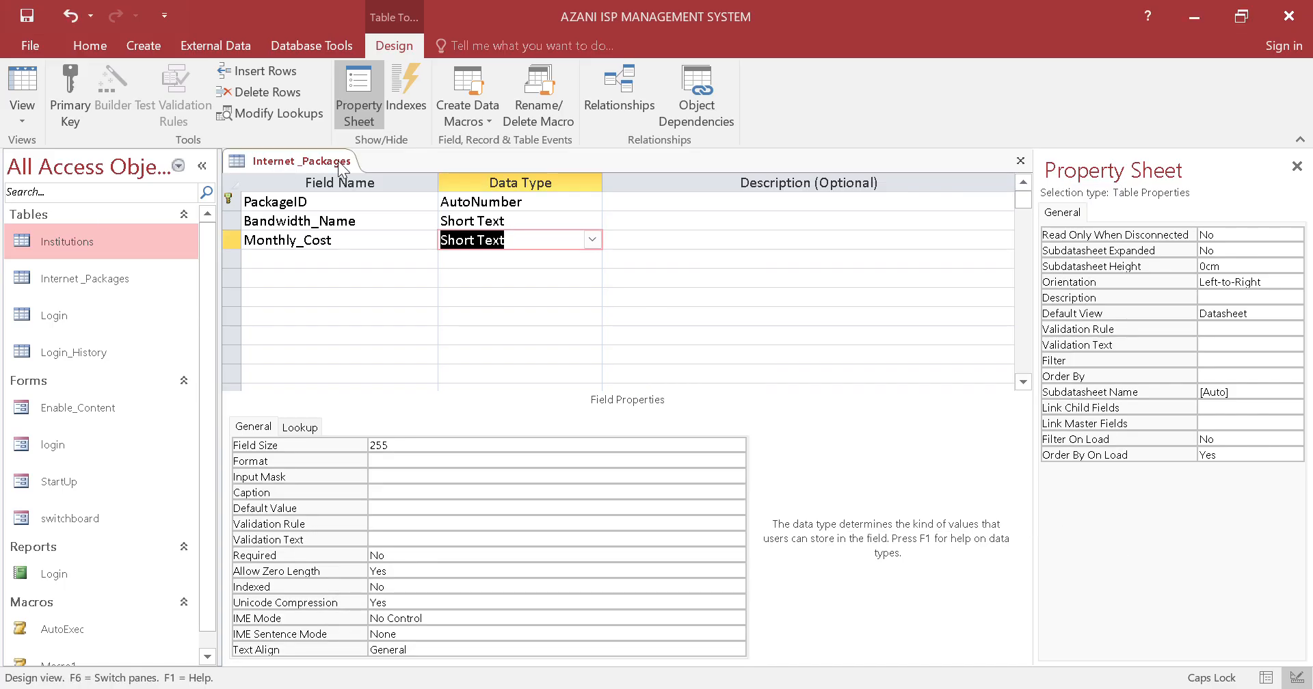
Close the Internet _Packages table with its design changes saved, and reopen it in Datasheet View
right_click(319, 166)
click(350, 195)
click(596, 413)
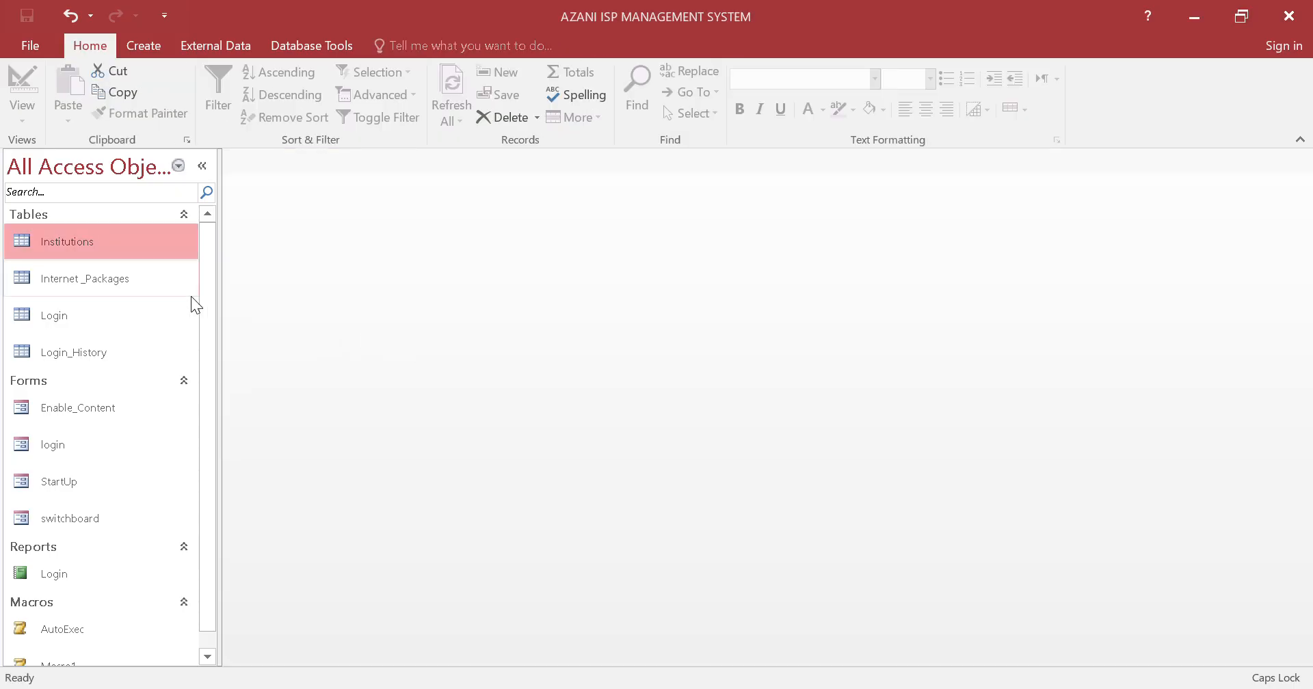
double_click(97, 268)
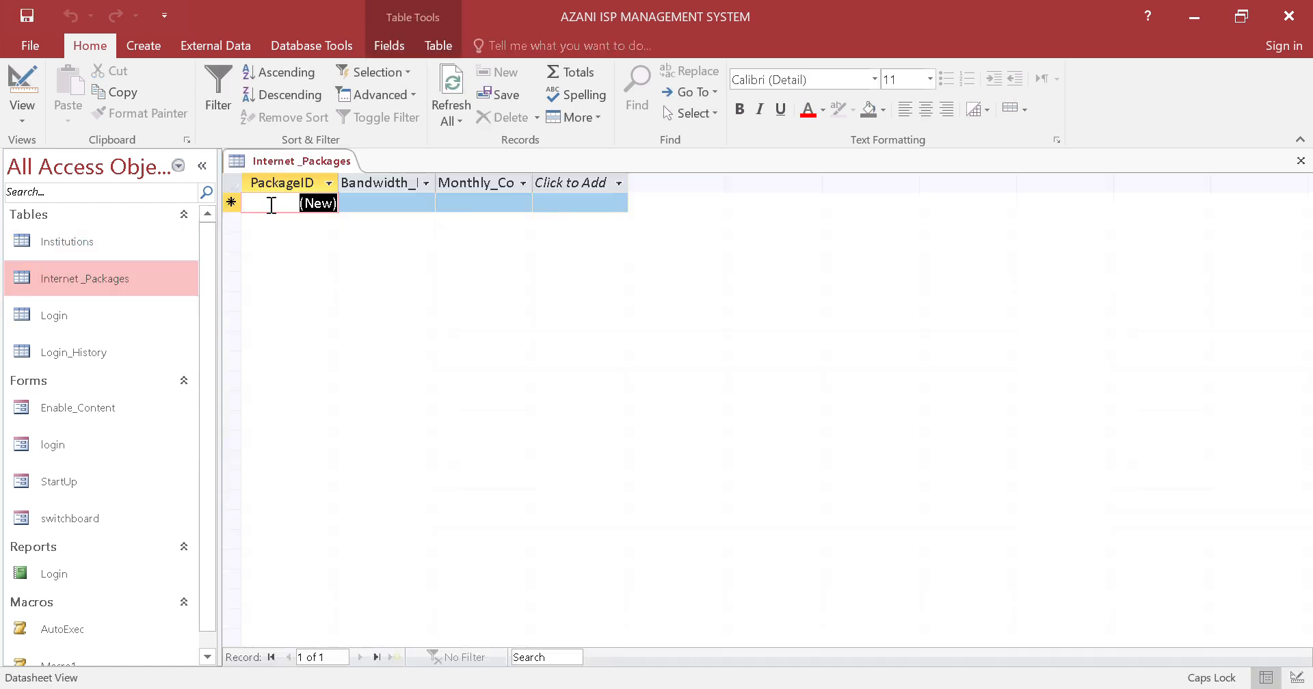
Start the first Internet _Packages record with 25MBPS as its bandwidth and 500 as its monthly cost
click(375, 202)
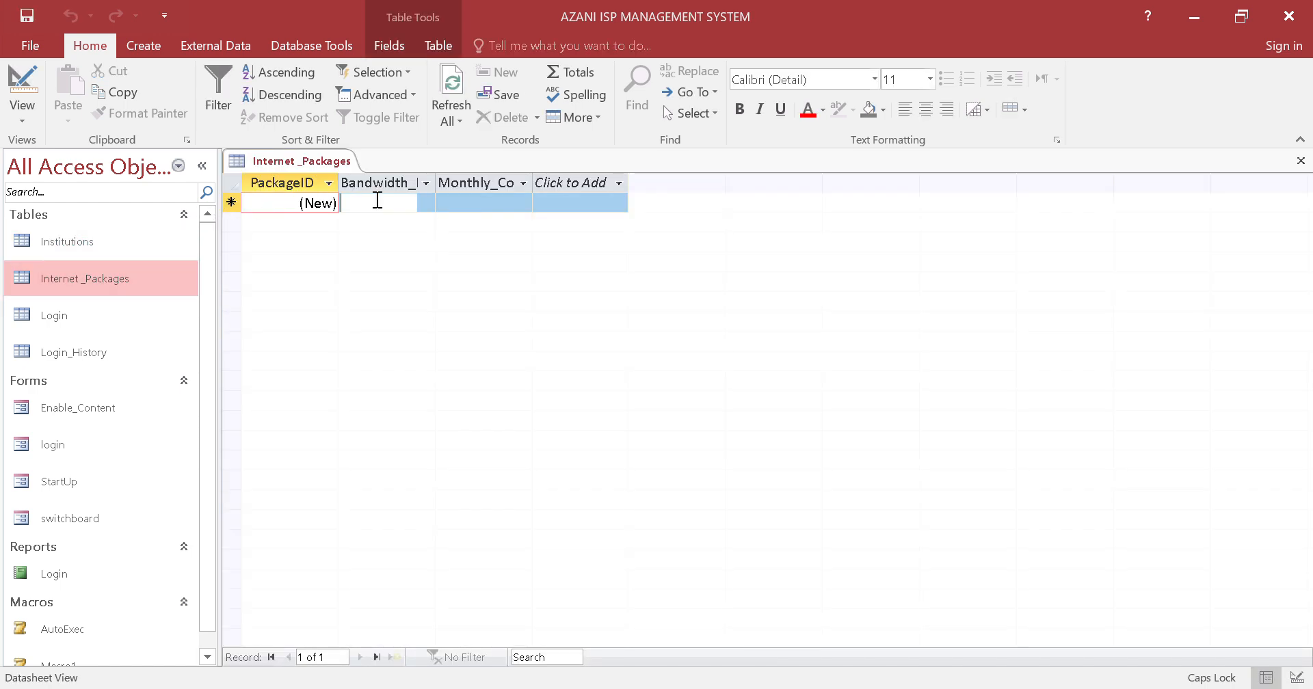
click(425, 203)
click(408, 273)
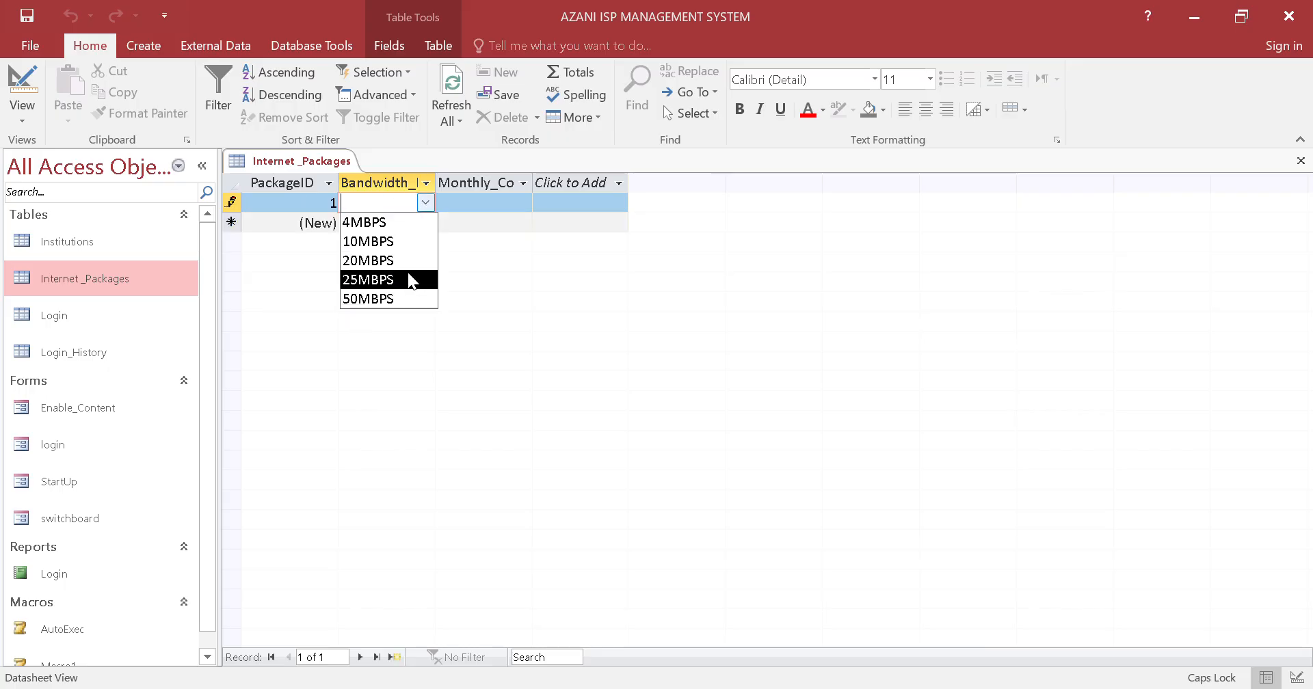
click(407, 279)
click(455, 203)
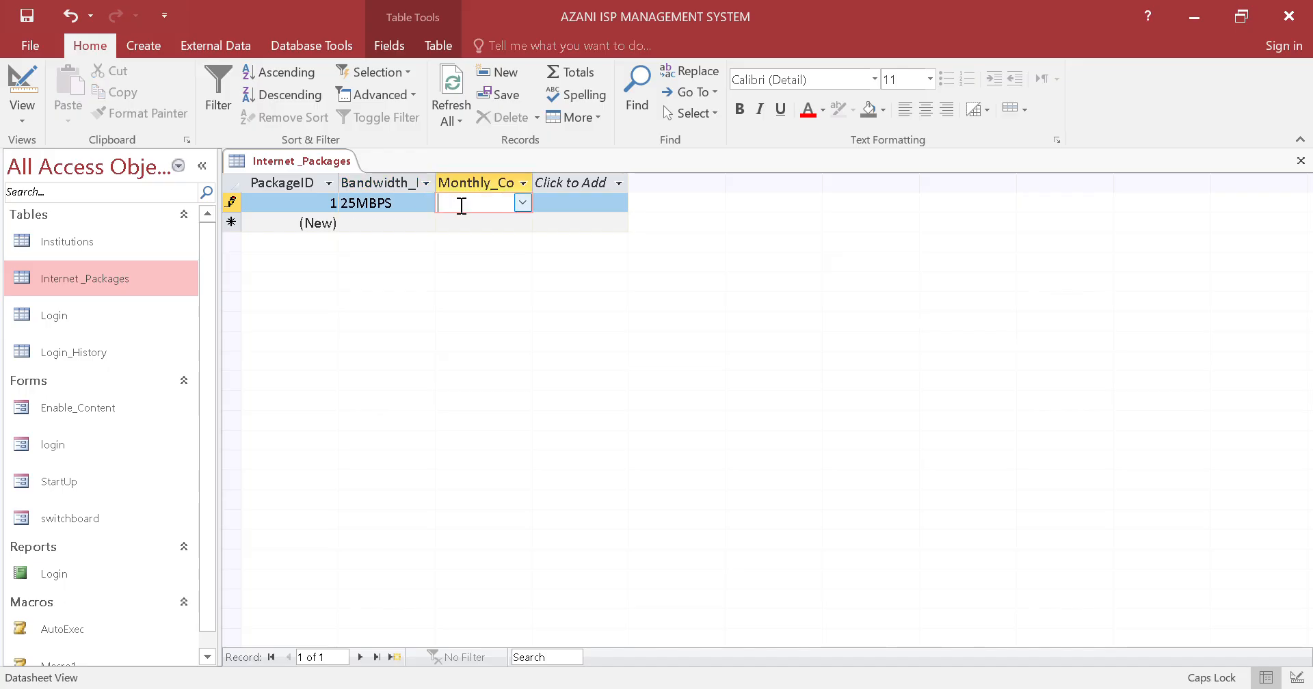
click(522, 203)
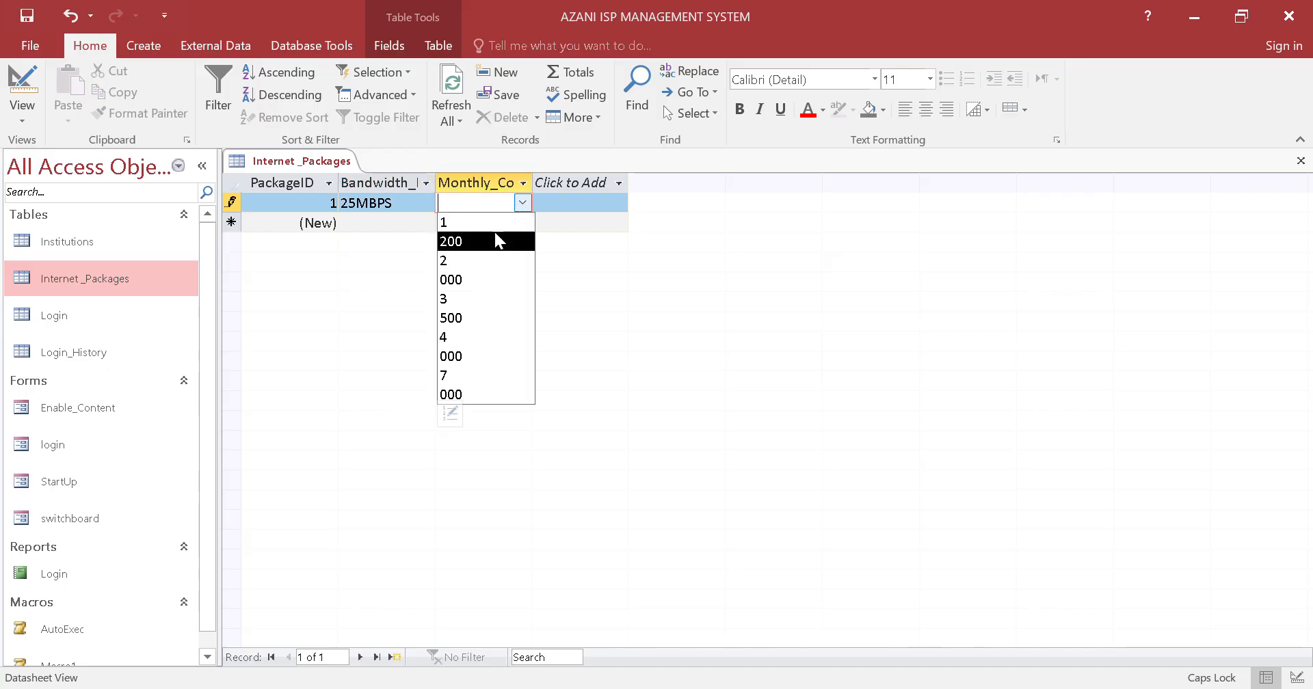
click(491, 319)
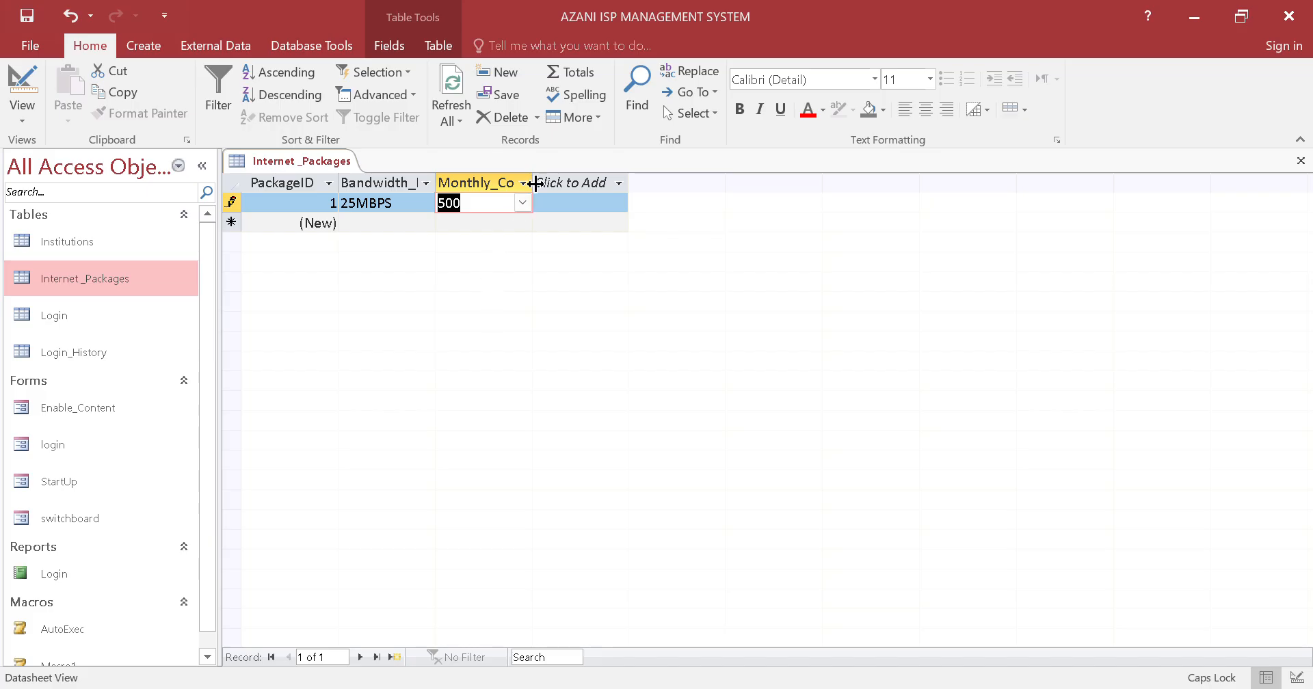
Widen the Monthly_Cost column to show its full heading and reselect 500 for the first record
drag(534, 183, 614, 185)
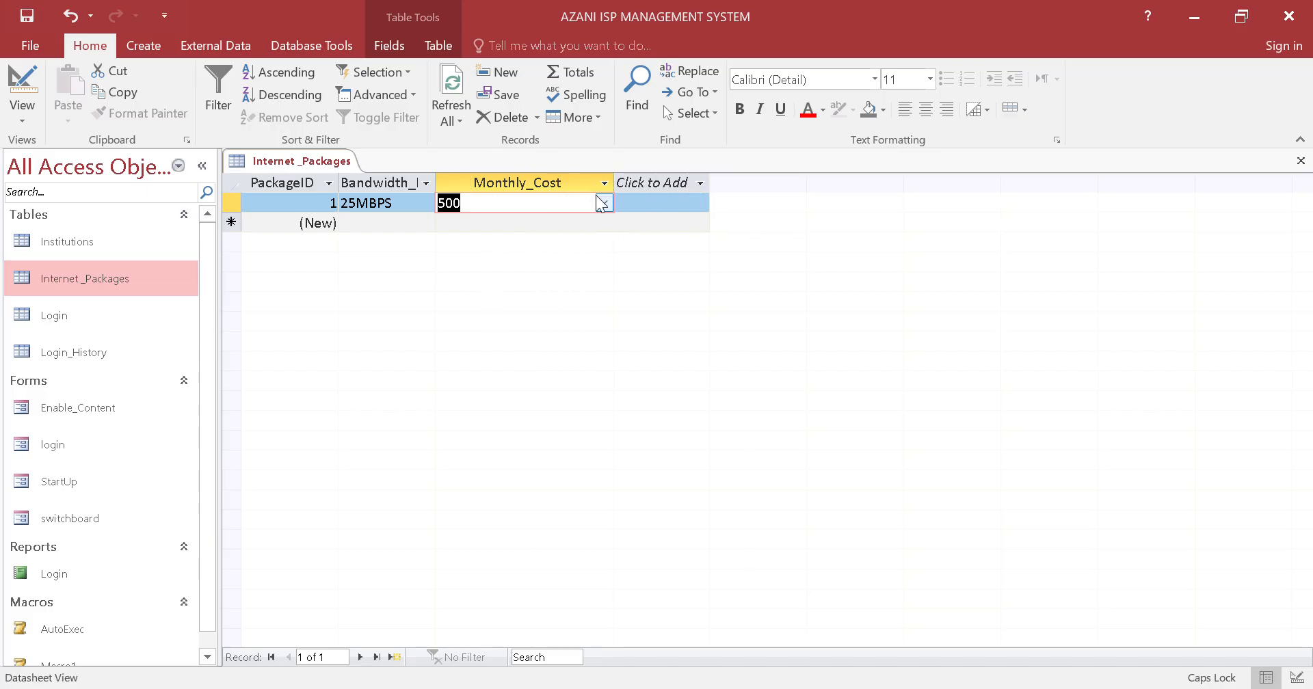
click(602, 203)
click(541, 318)
Save the Internet _Packages table and close it
right_click(312, 161)
click(341, 174)
right_click(326, 161)
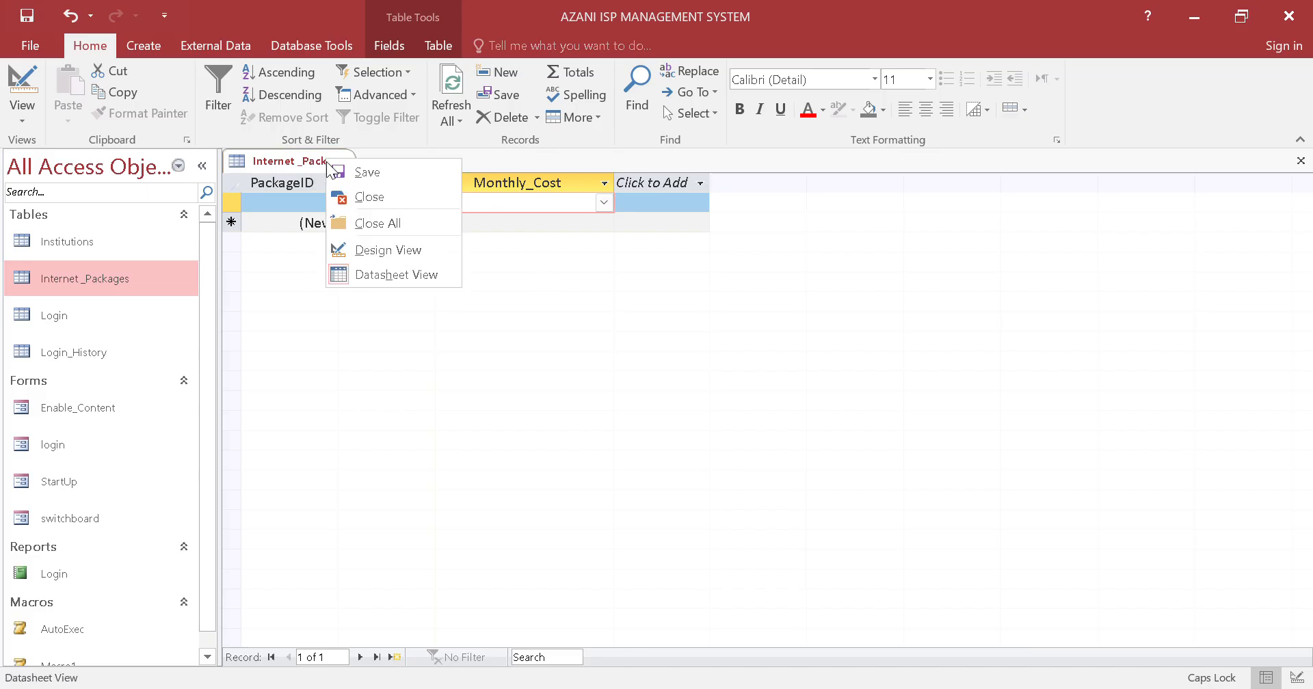
click(369, 197)
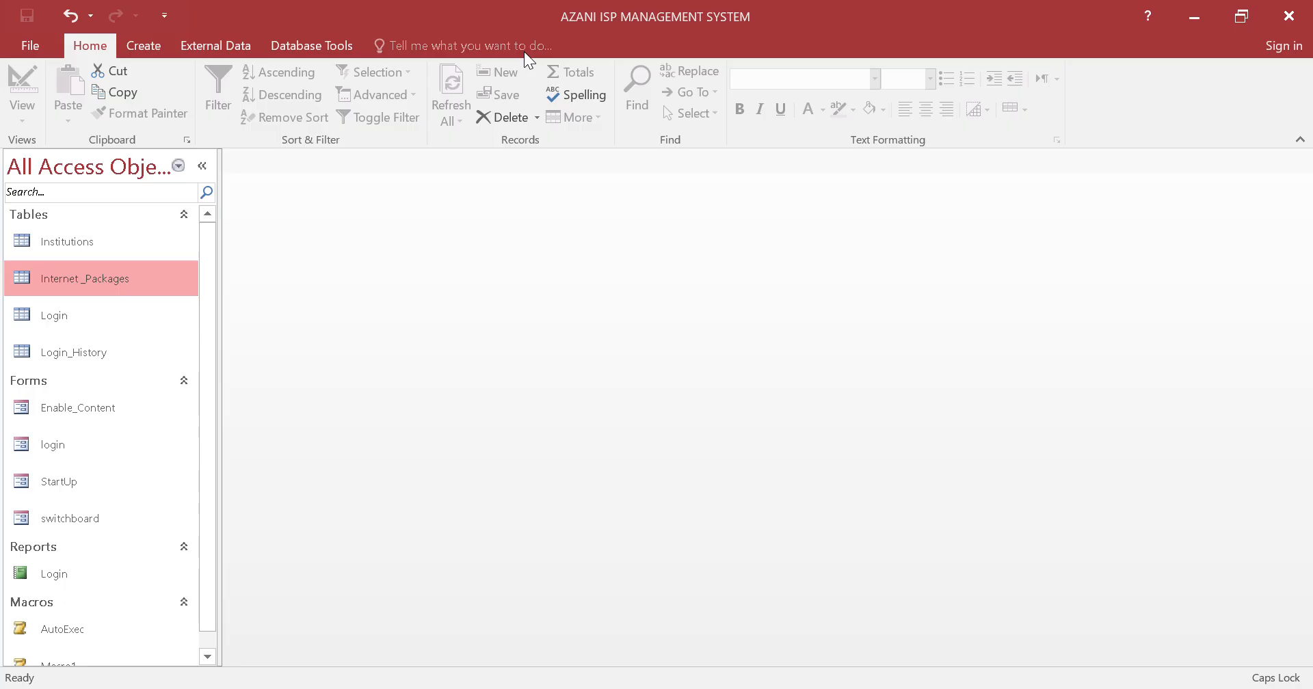
Create a new blank table and save it under the name Lan_Packages
click(140, 45)
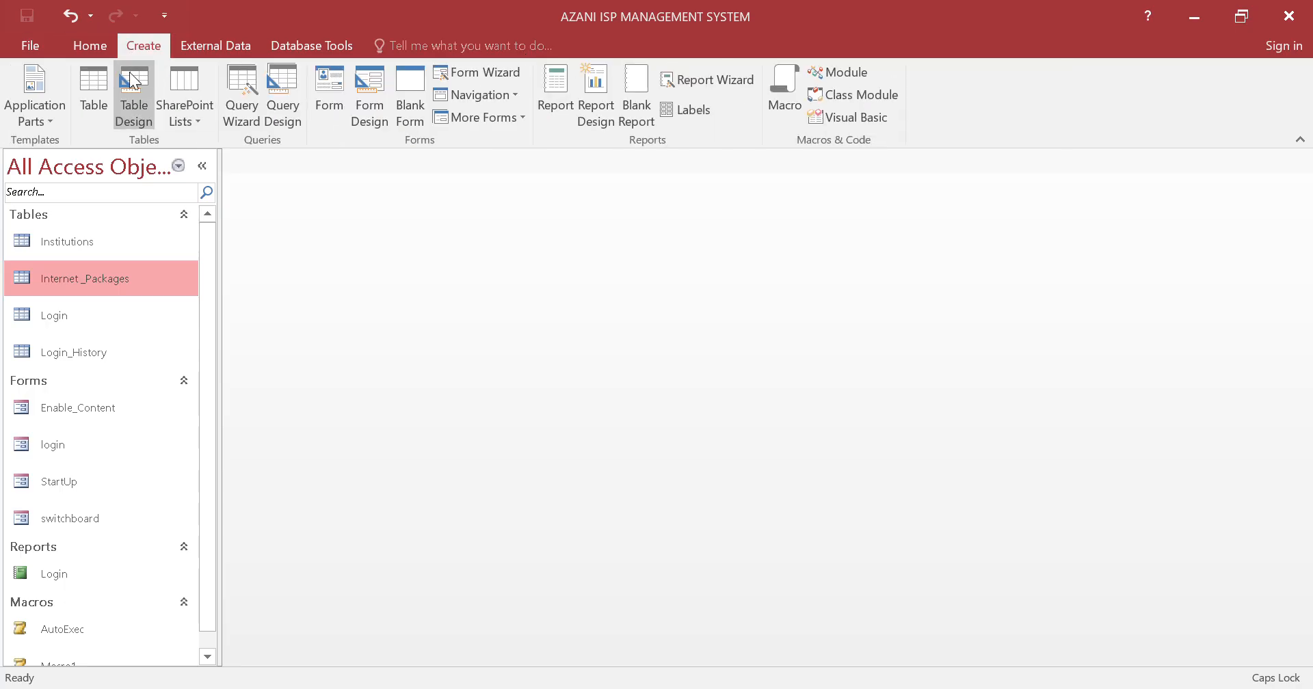
click(105, 67)
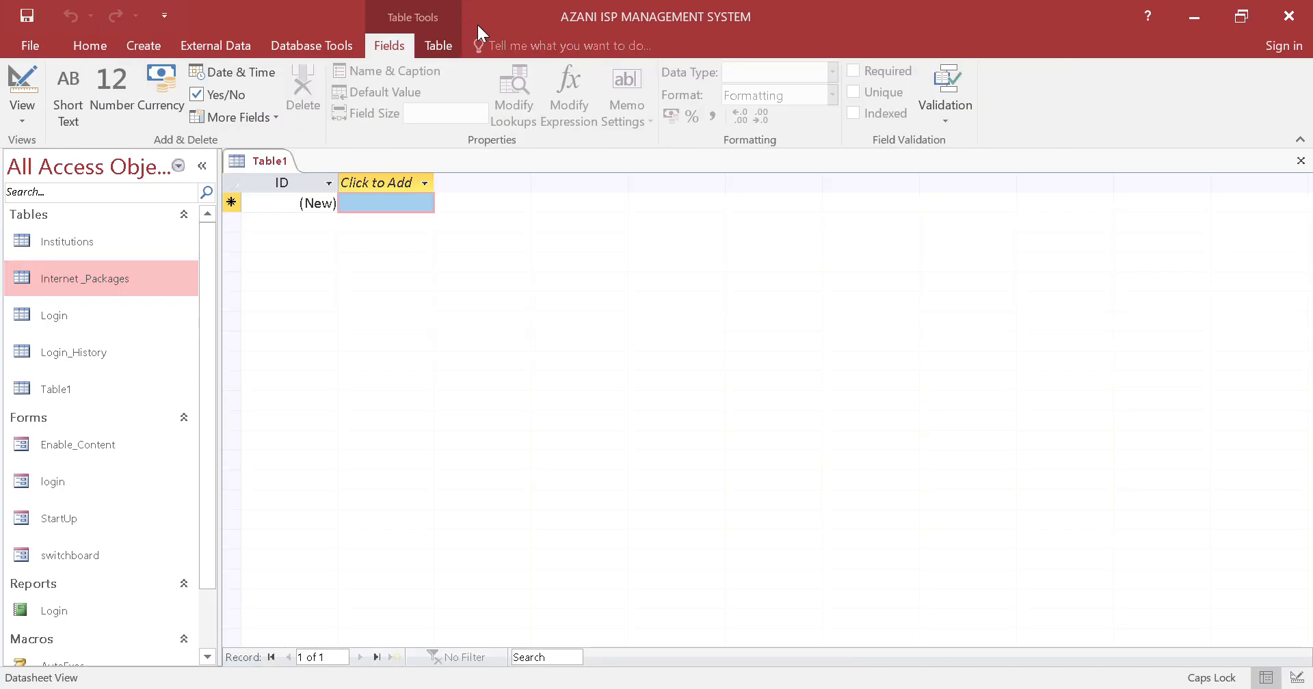
right_click(259, 163)
click(280, 165)
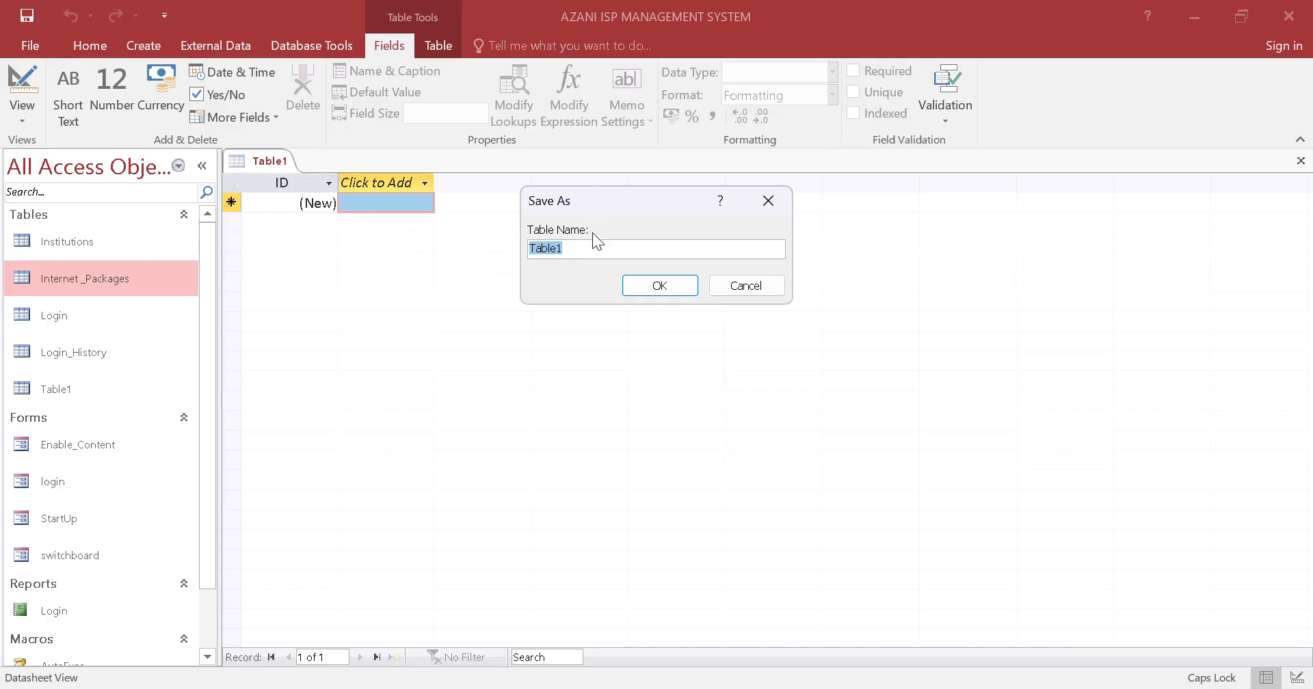
key(Caps_Lock)
text(Lan_Packages)
key(Return)
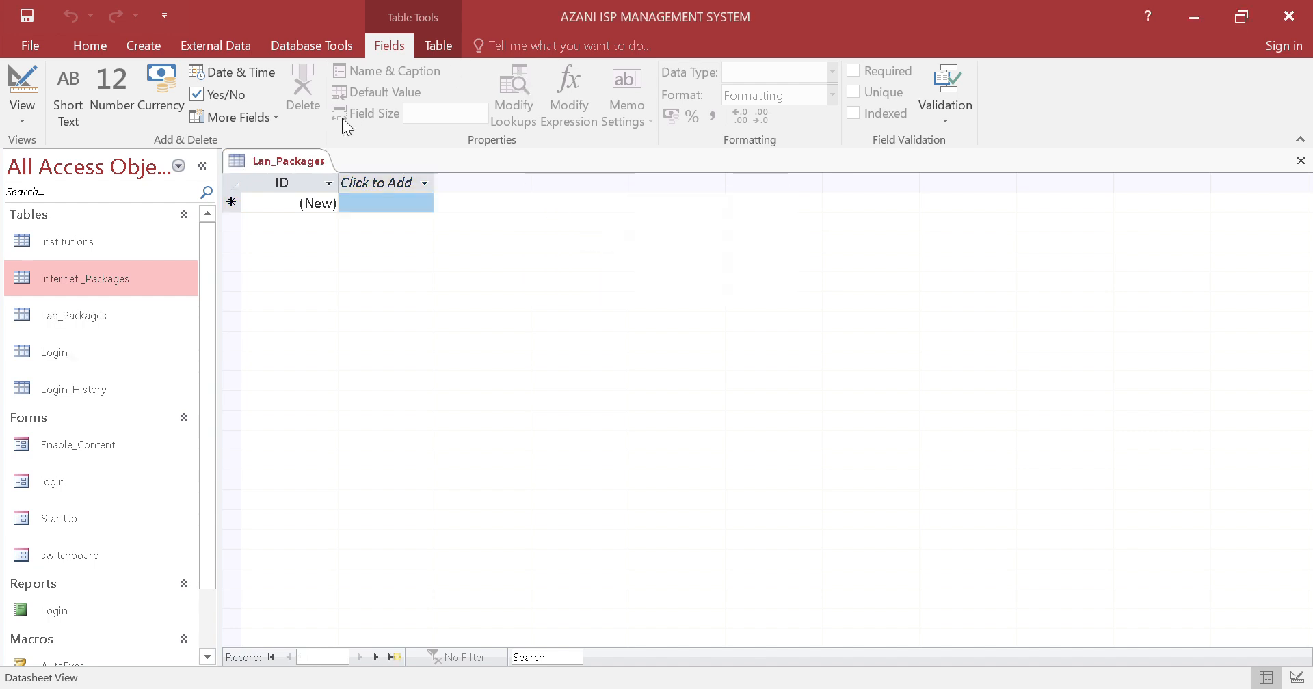
Rename the Lan_Packages table's ID field to RateID in Design View, and save and close the table
right_click(305, 165)
click(346, 249)
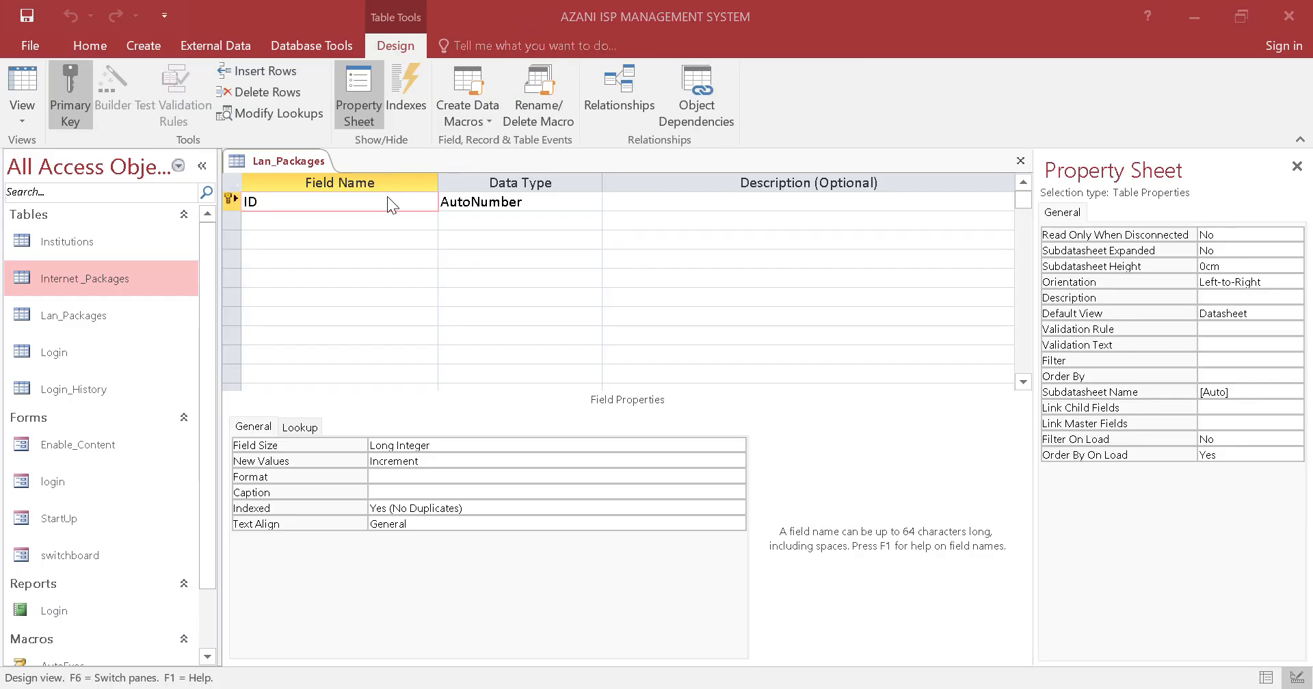
click(389, 199)
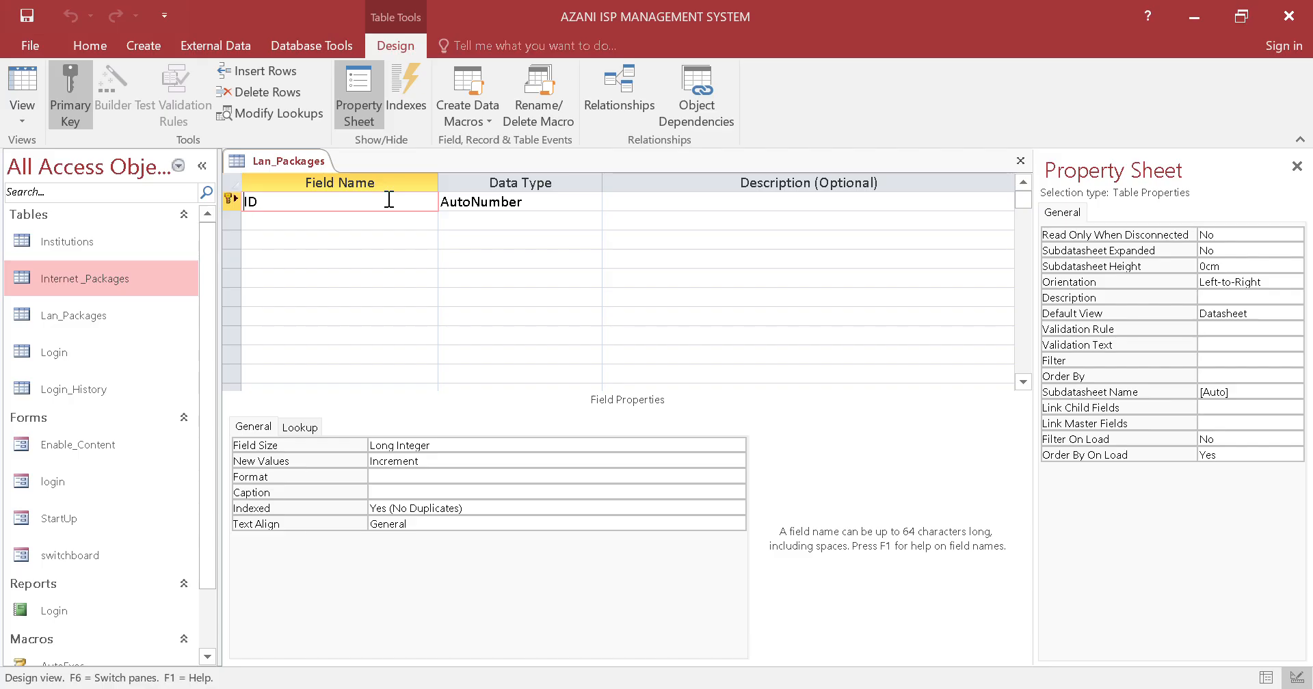
text(Rate)
right_click(279, 161)
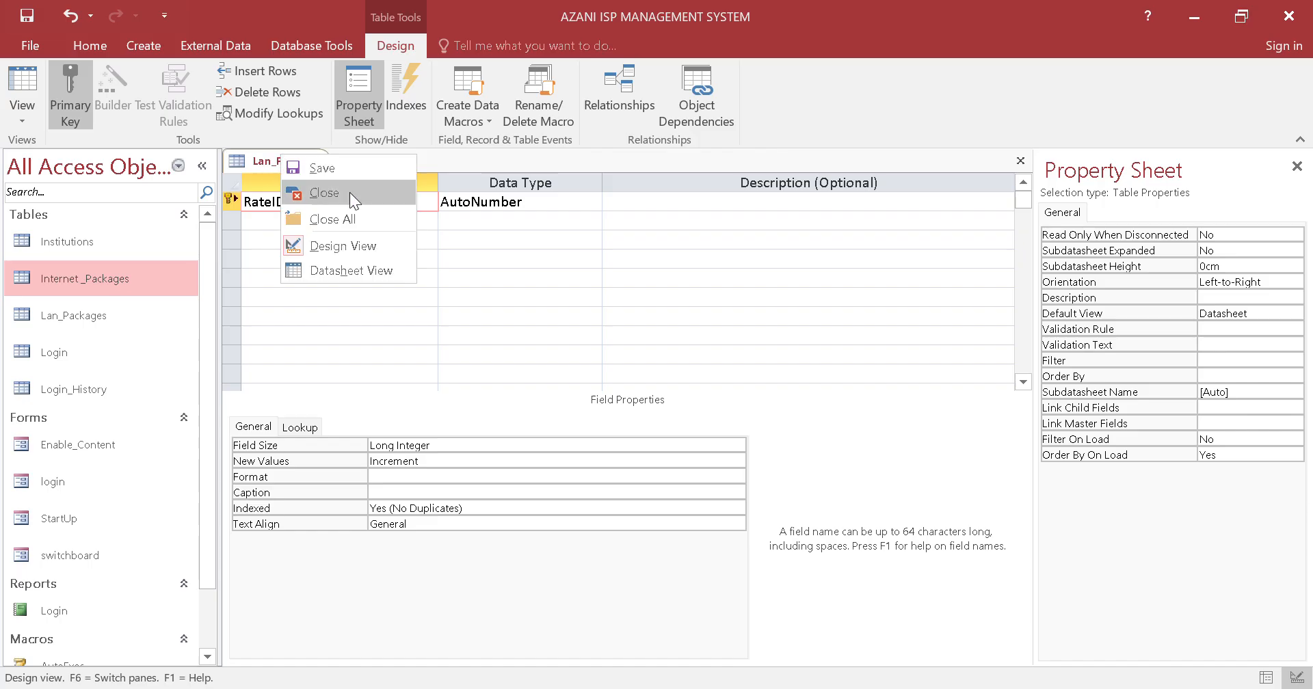
click(357, 172)
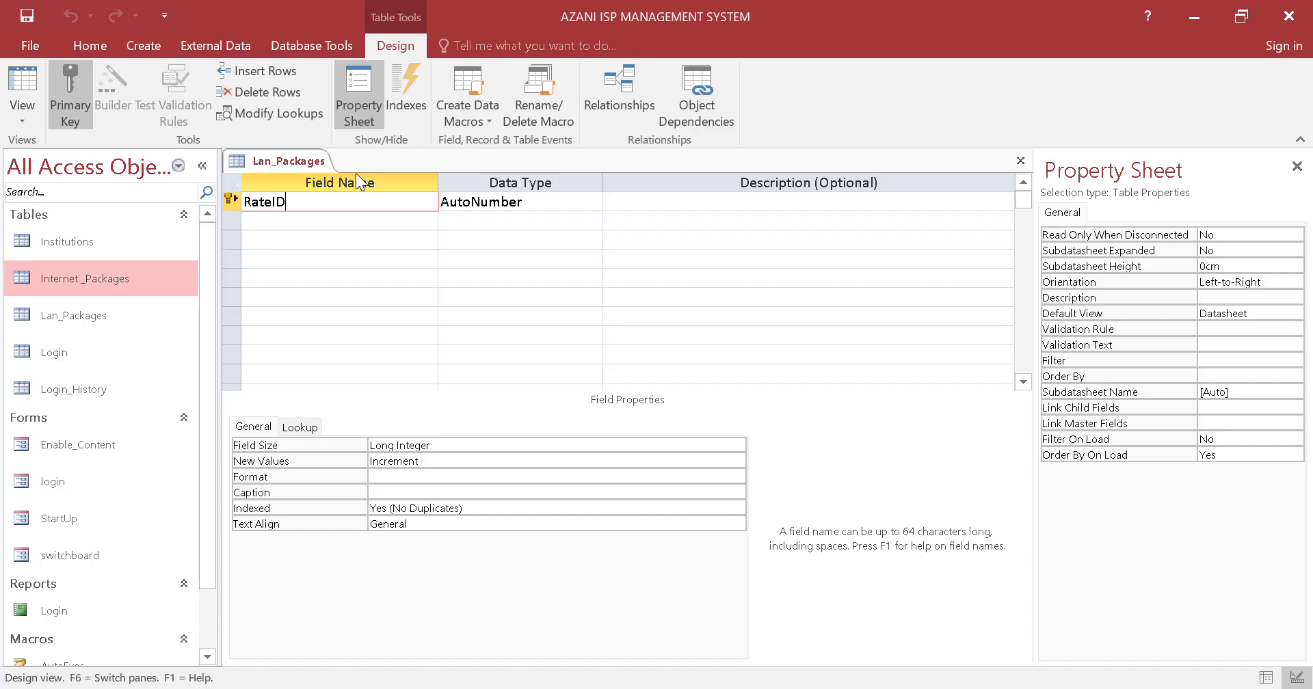
right_click(299, 149)
click(319, 182)
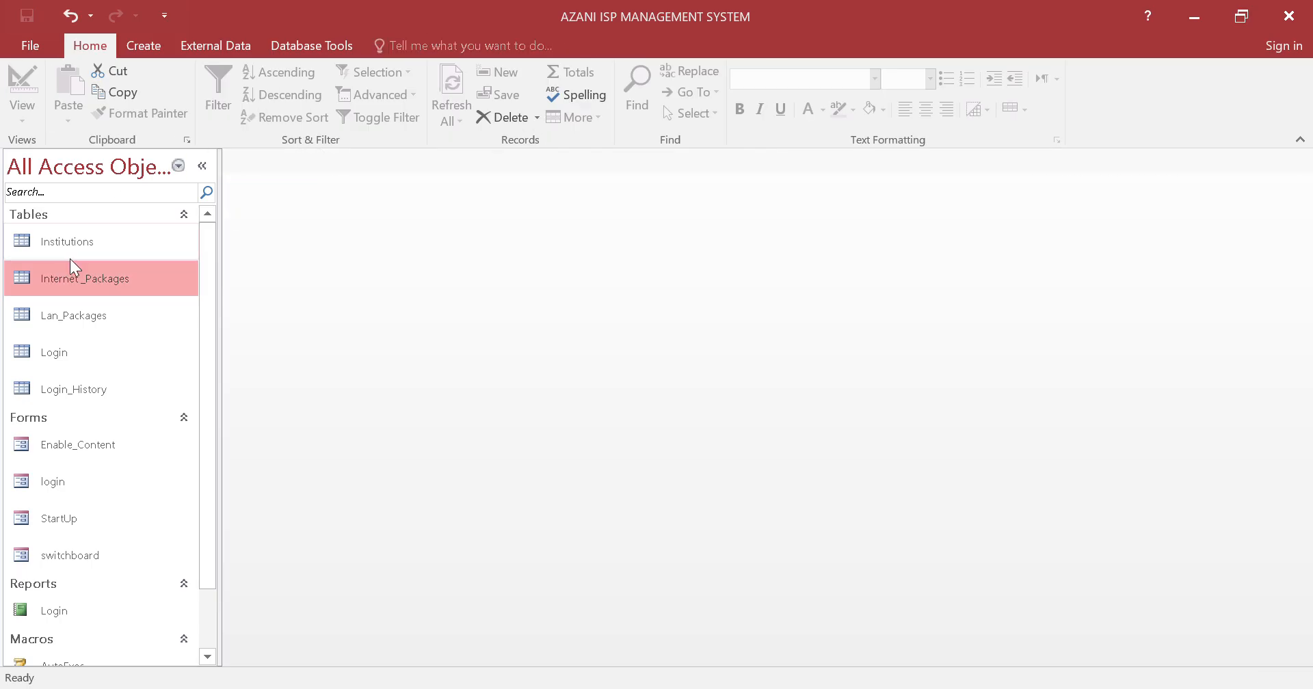
Rename the Lan_Packages table to Lan_Rates
click(76, 310)
right_click(75, 309)
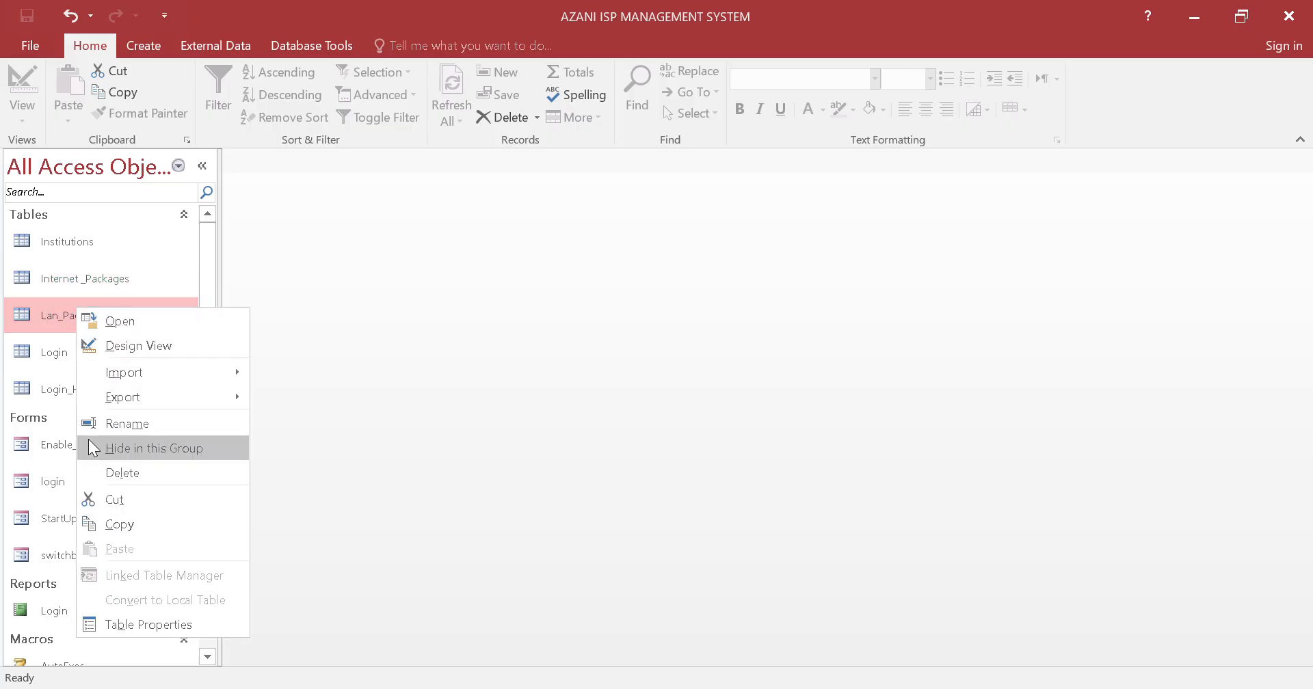
click(102, 422)
text(Lan_Rat)
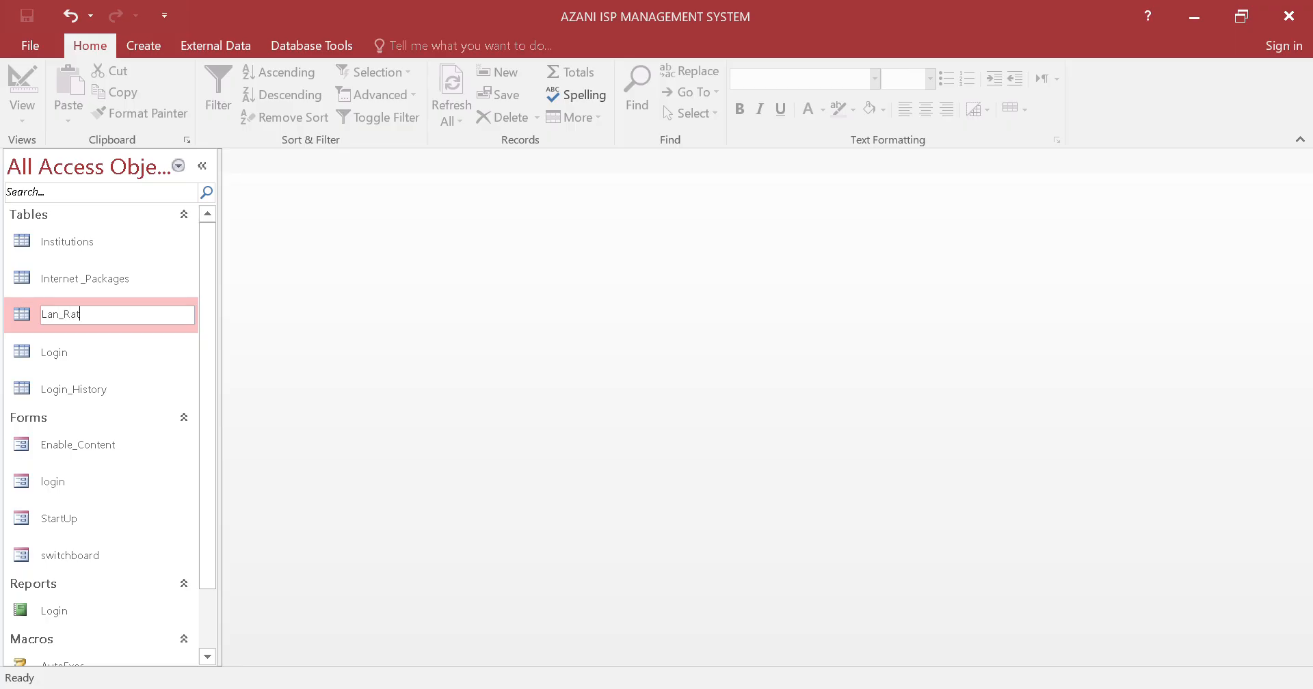
text(es)
key(Return)
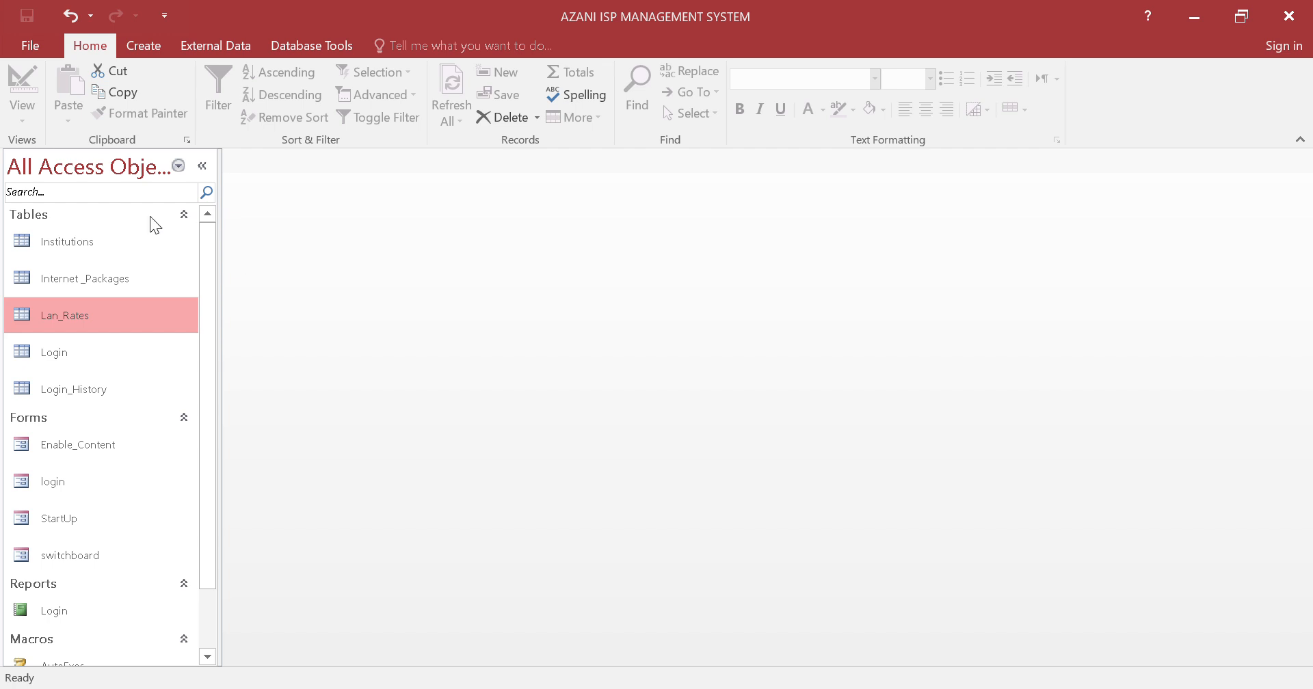
Rename the Internet _Packages table to Bandwidth _Packages by replacing the word Internet with Bandwidth
click(104, 277)
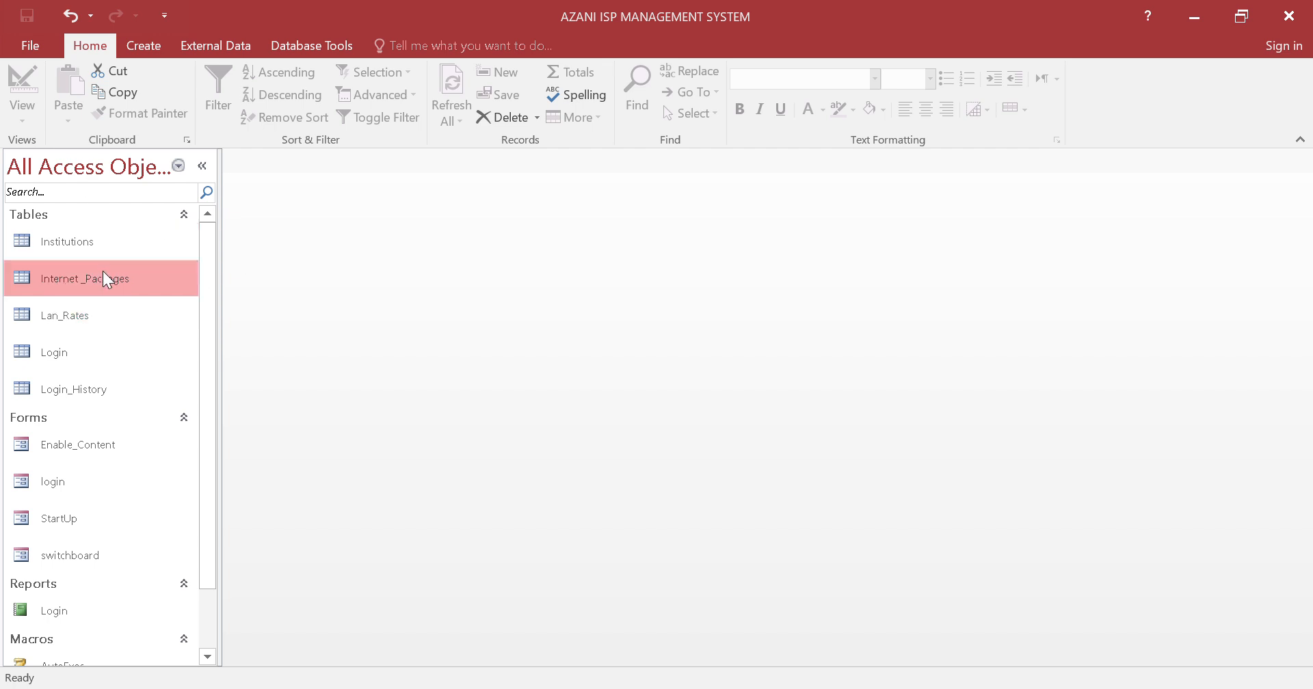
right_click(104, 273)
click(171, 380)
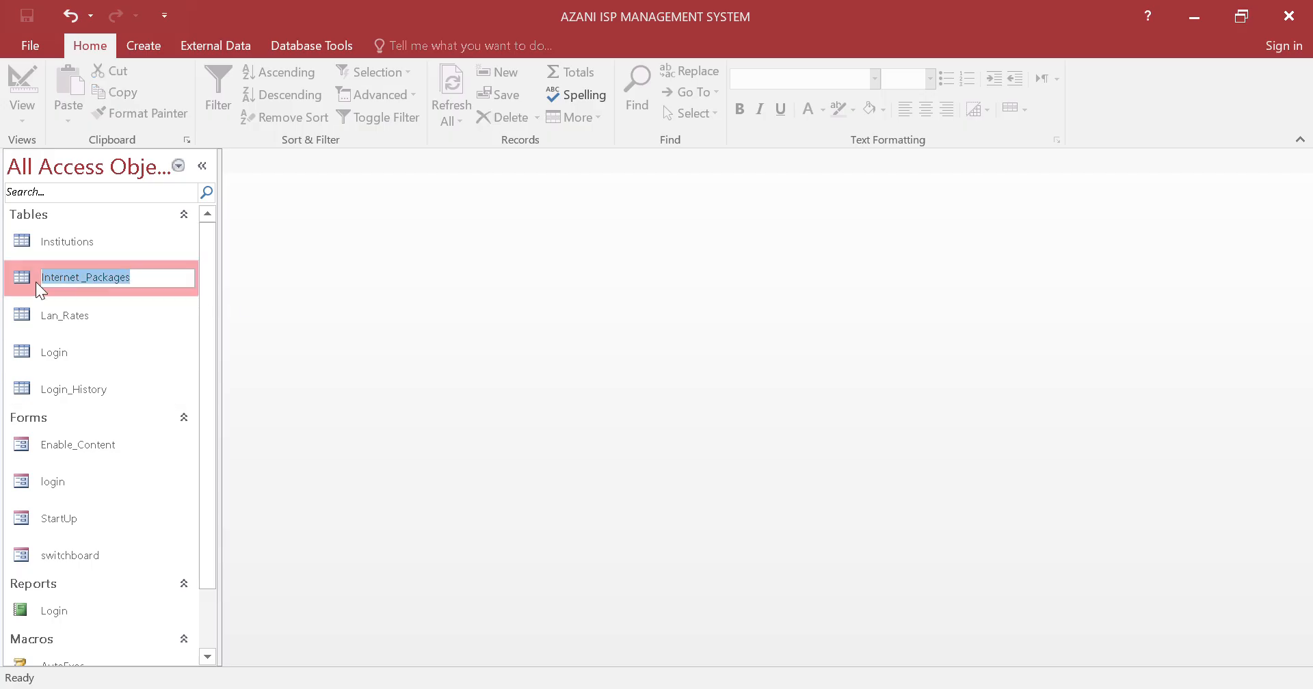
click(62, 277)
key(BackSpace)
key(BackSpace)
key(BackSpace)
key(BackSpace)
key(BackSpace)
key(BackSpace)
key(BackSpace)
key(BackSpace)
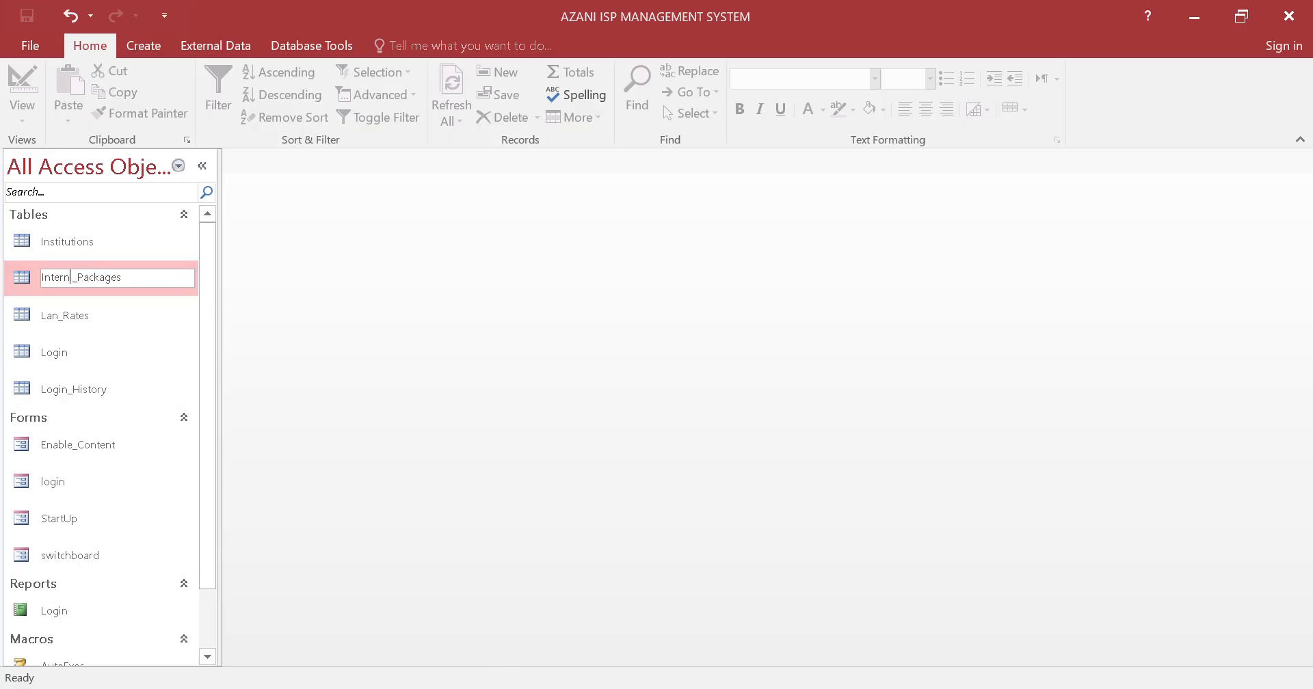
key(Caps_Lock)
text(B)
key(Caps_Lock)
text(andwidth)
key(Return)
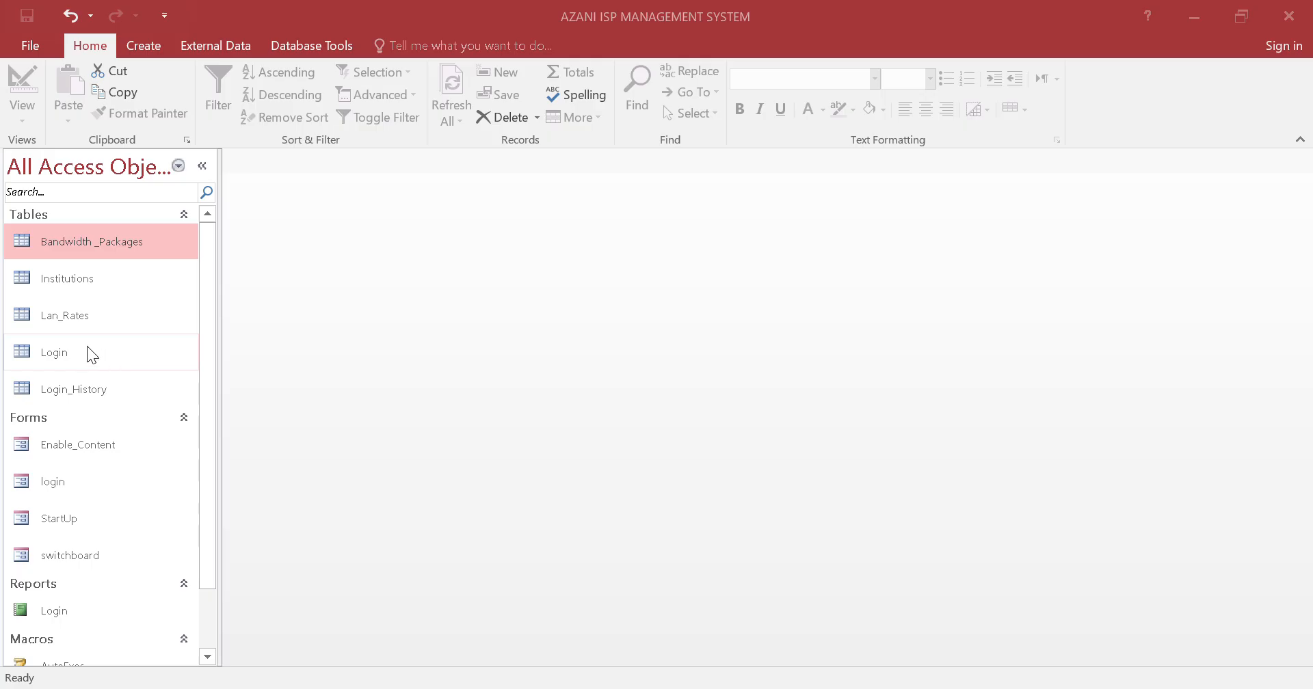
Open the Lan_Rates table in Design View and start a second field below RateID with the name Node
click(88, 327)
right_click(89, 326)
click(182, 365)
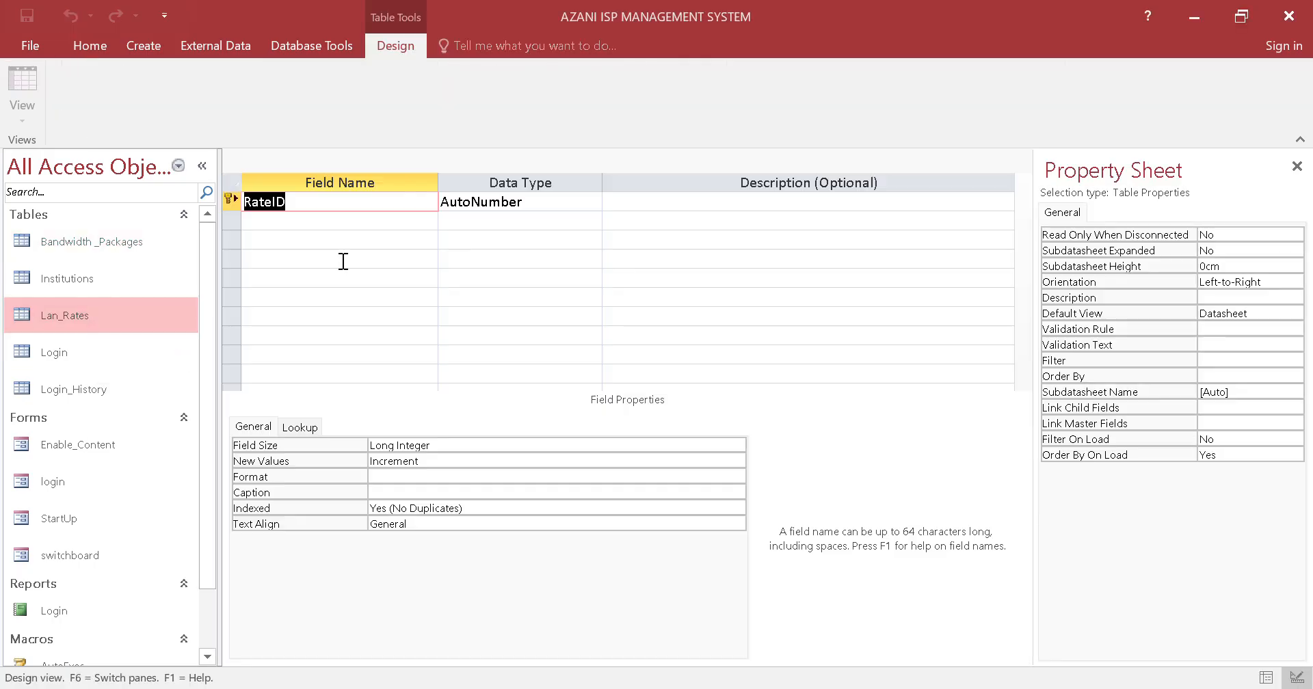
click(359, 206)
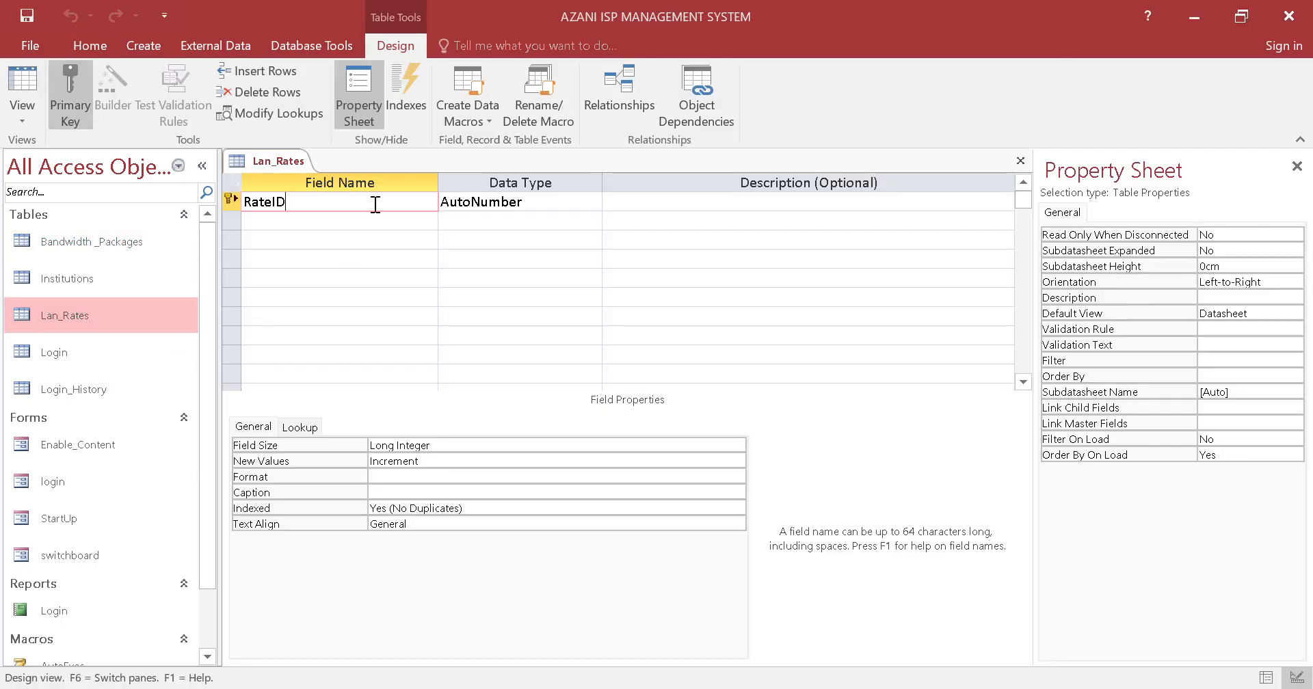
click(412, 222)
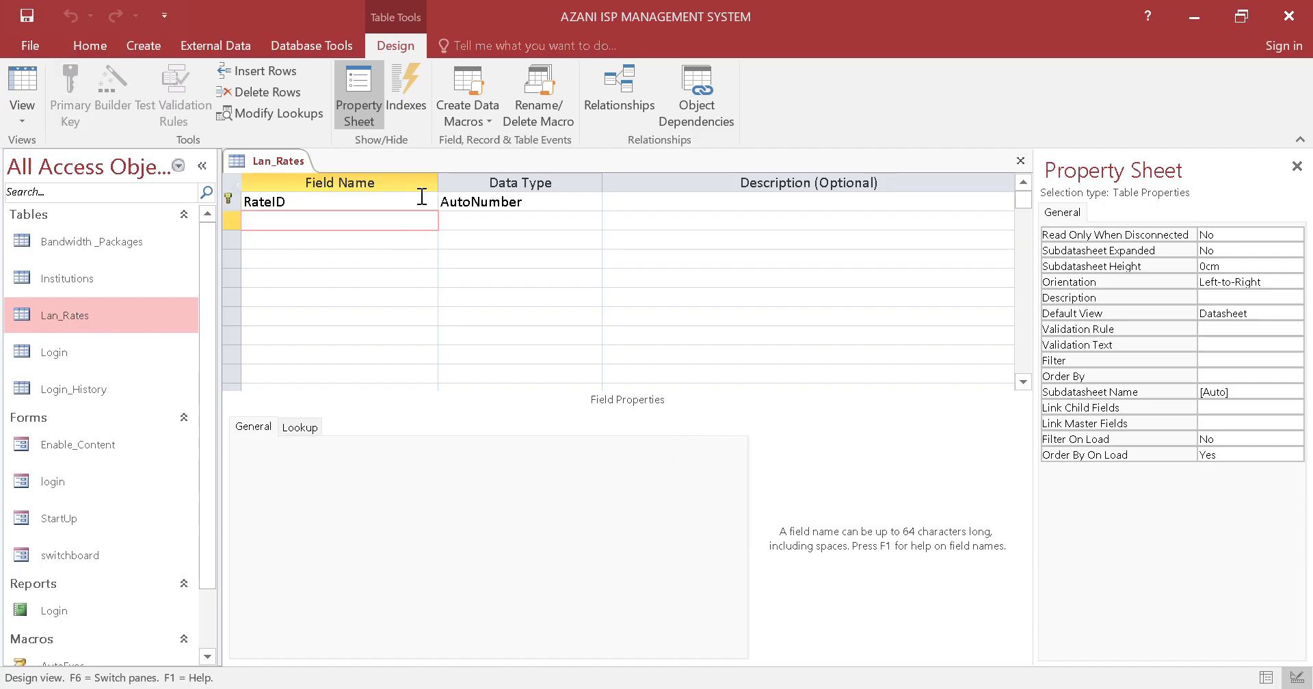
key(Caps_Lock)
text(N)
key(Caps_Lock)
Switch to the question paper PDF and read the rules on site visits, installation fees and computer purchases, plus the Table 2 LAN node costs
key(alt+Tab)
scroll(730, 402, up, 5)
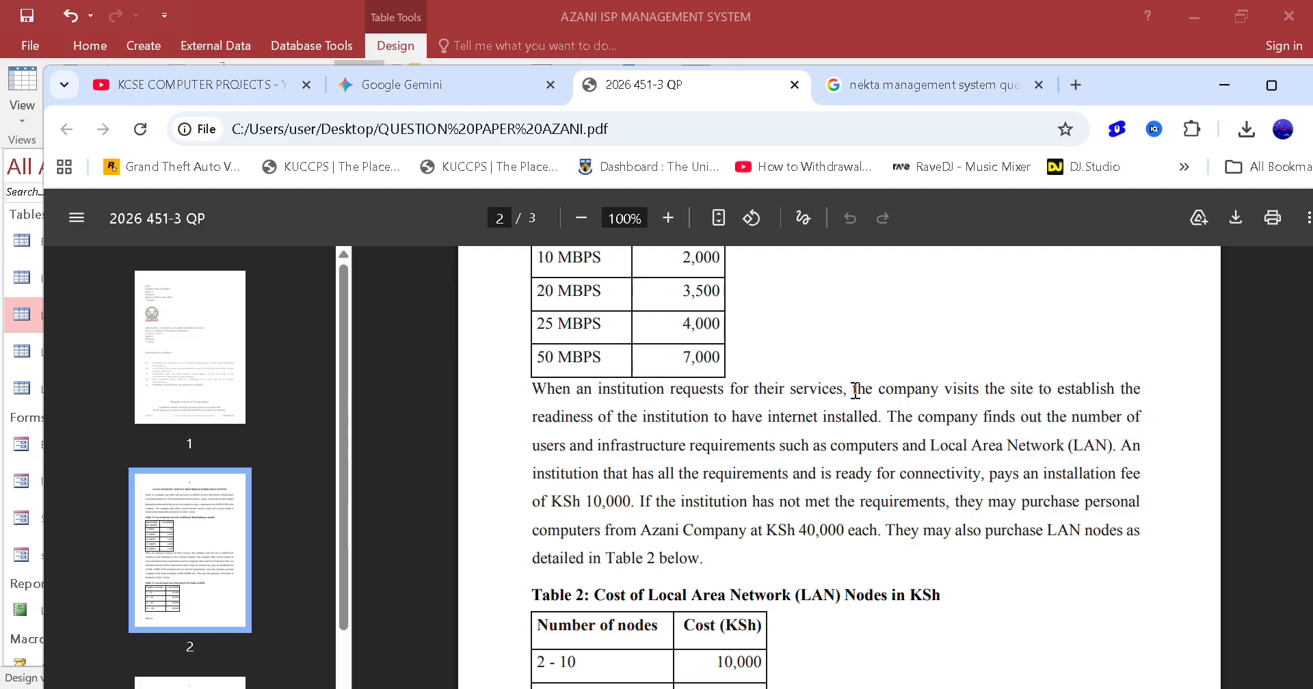
drag(853, 388, 1153, 384)
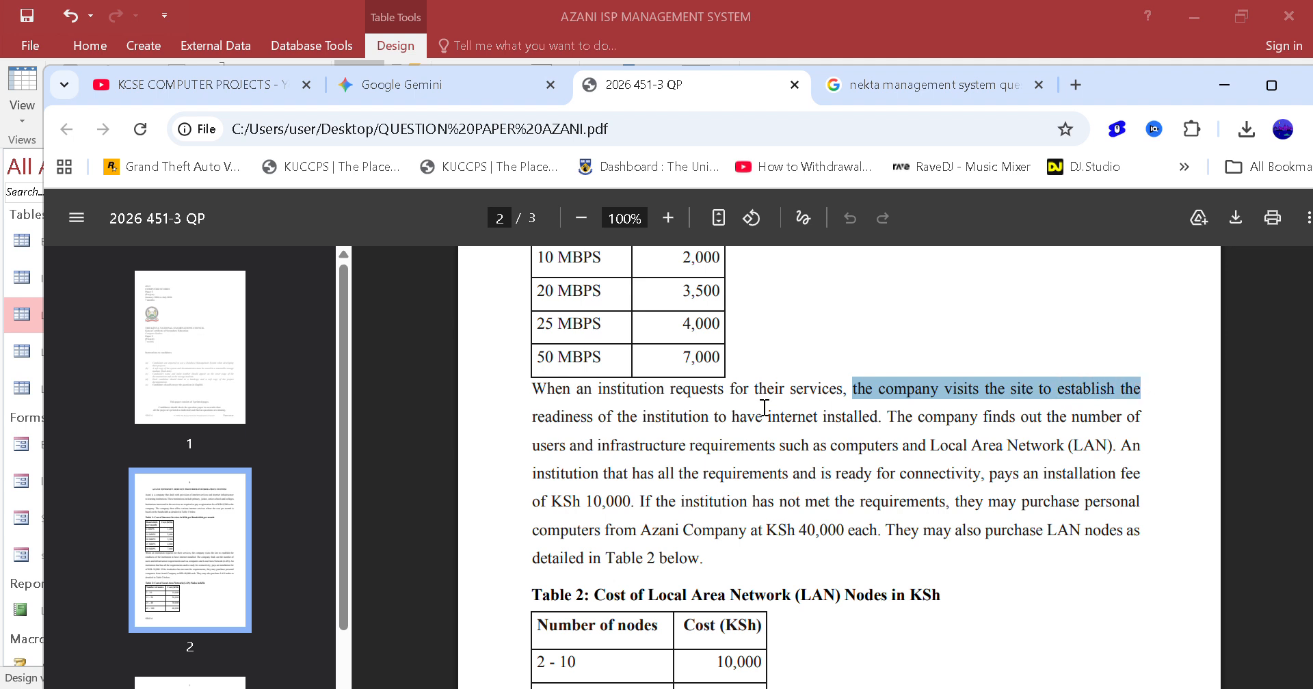
drag(532, 416, 1125, 417)
click(907, 424)
drag(584, 445, 908, 446)
click(1084, 454)
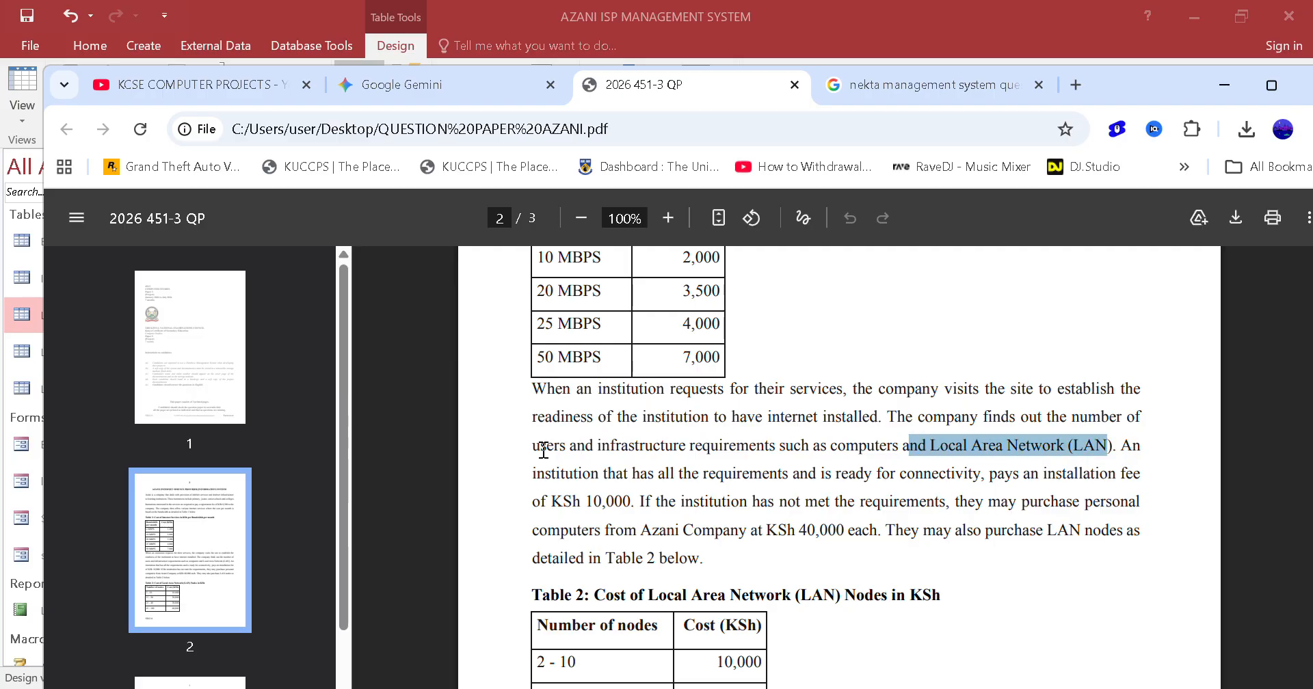
click(546, 446)
drag(552, 474, 1113, 487)
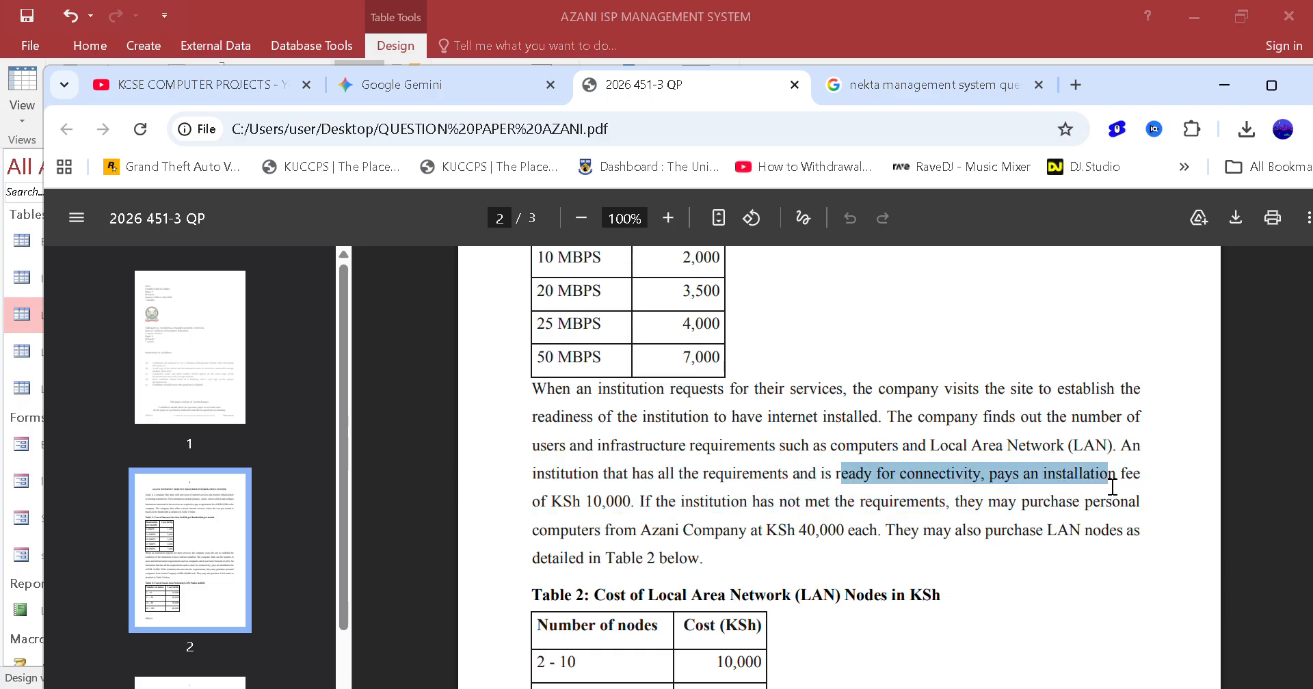
click(589, 491)
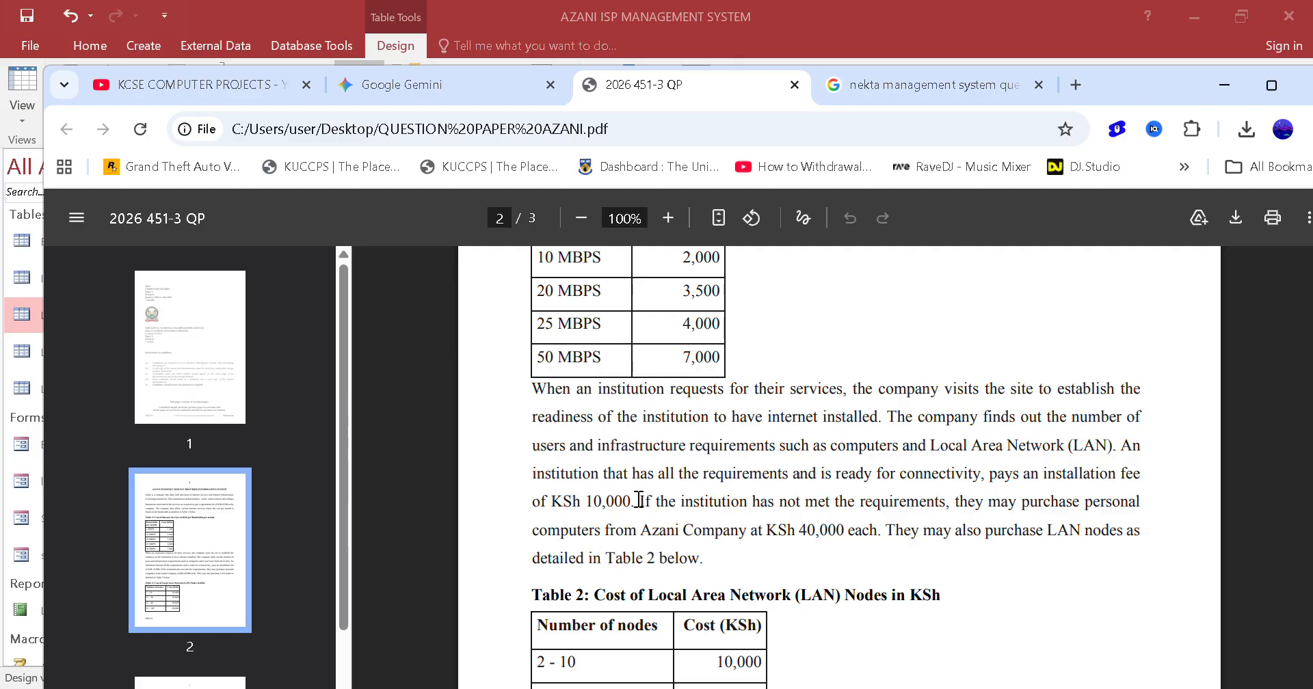
drag(668, 501, 946, 510)
click(1047, 498)
drag(911, 531, 878, 532)
drag(996, 540, 1216, 531)
double_click(1071, 537)
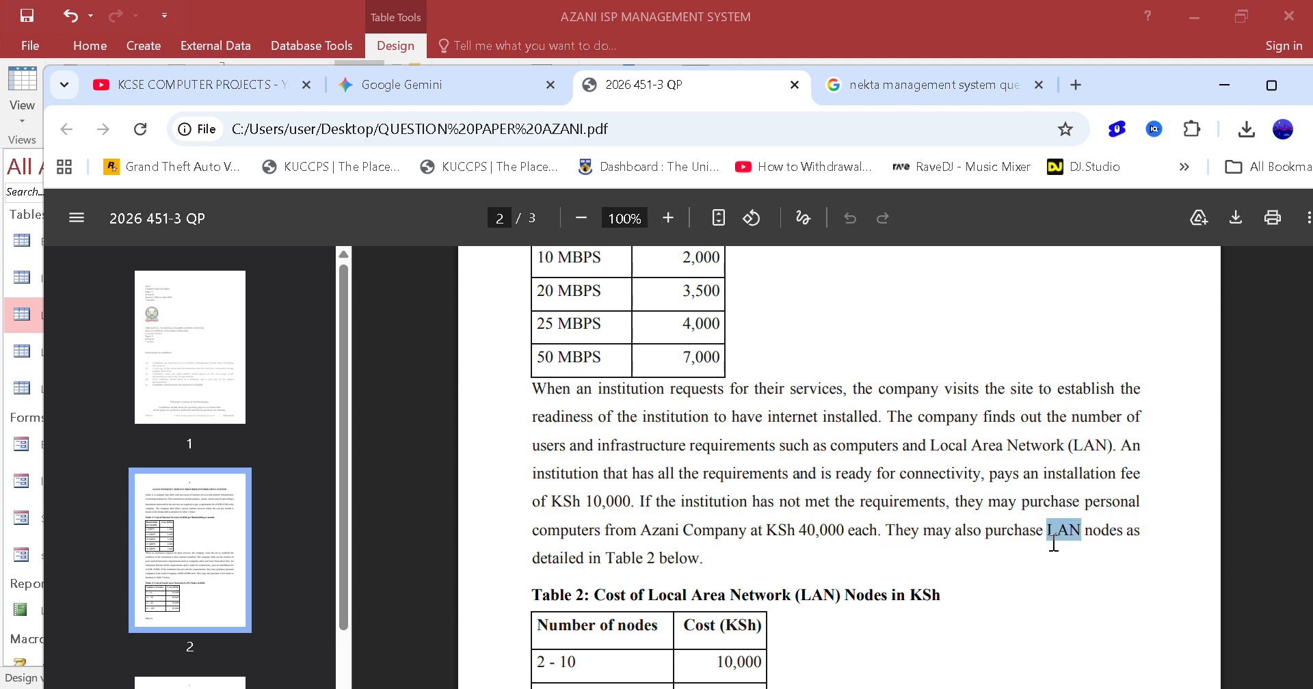
scroll(859, 574, down, 3)
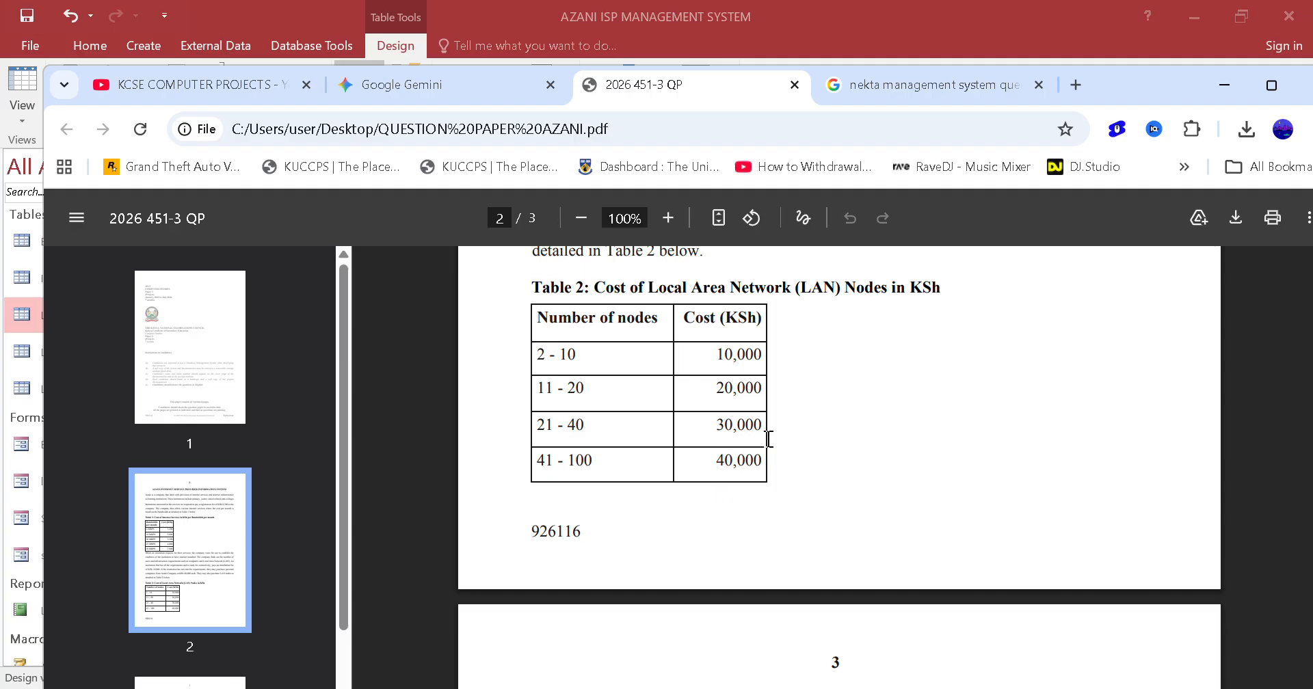
scroll(777, 458, down, 5)
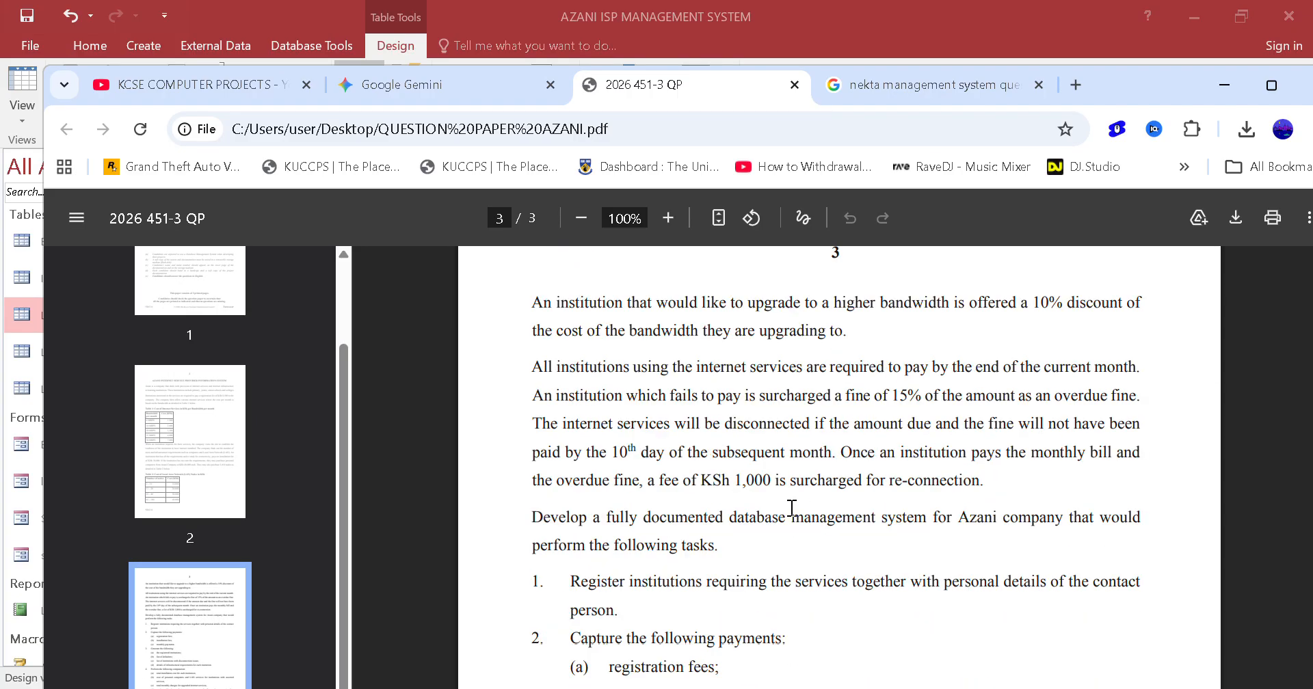
scroll(791, 508, up, 5)
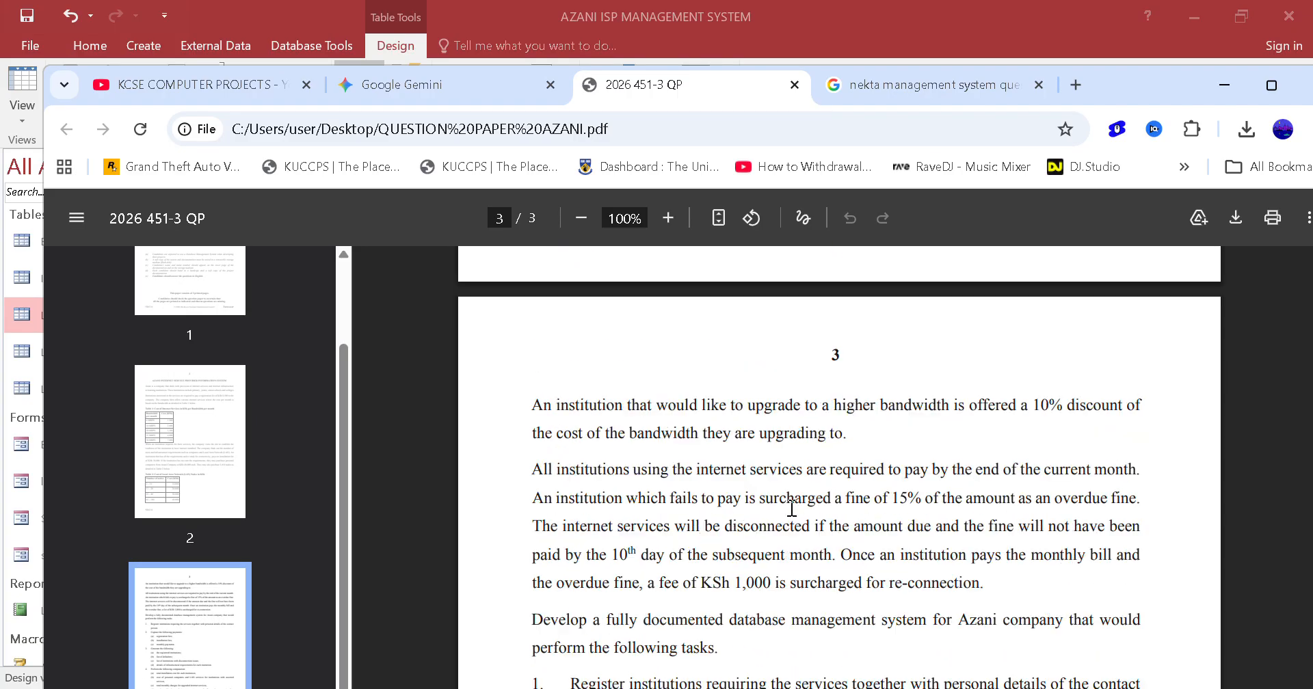
scroll(698, 456, up, 2)
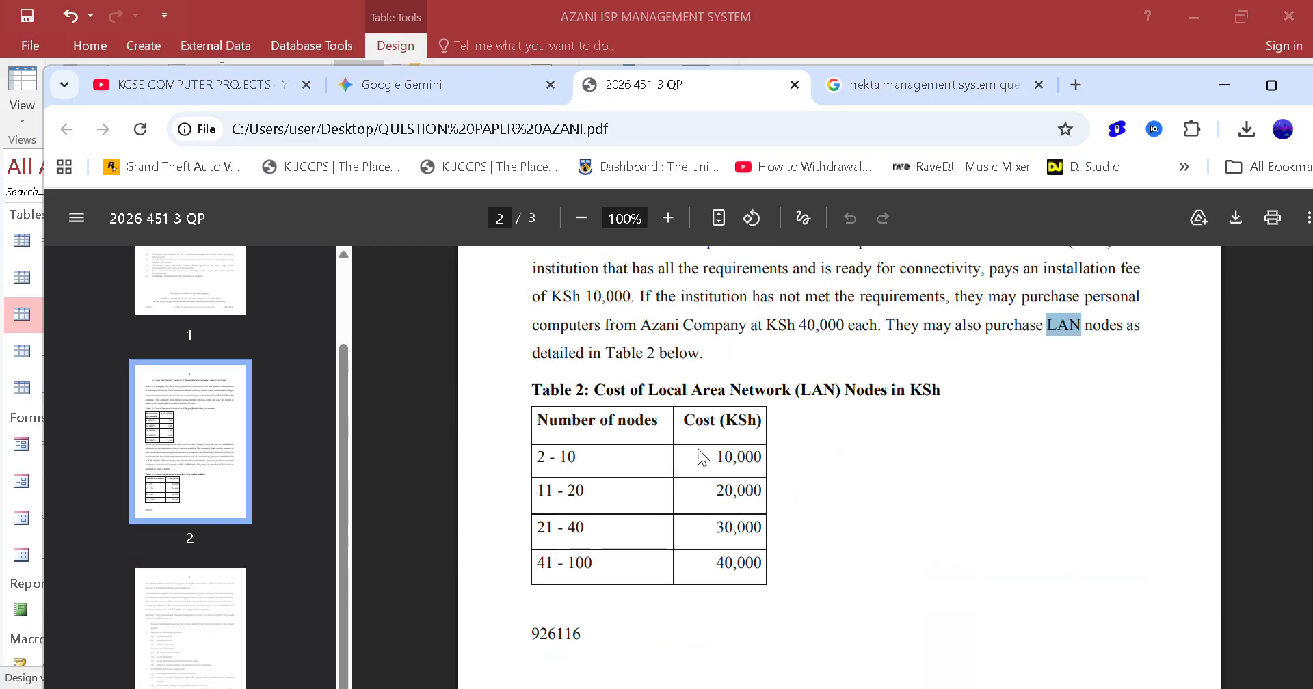
Return to Access and complete the second field's name in Lan_Rates as NodeRangeDesc
click(451, 20)
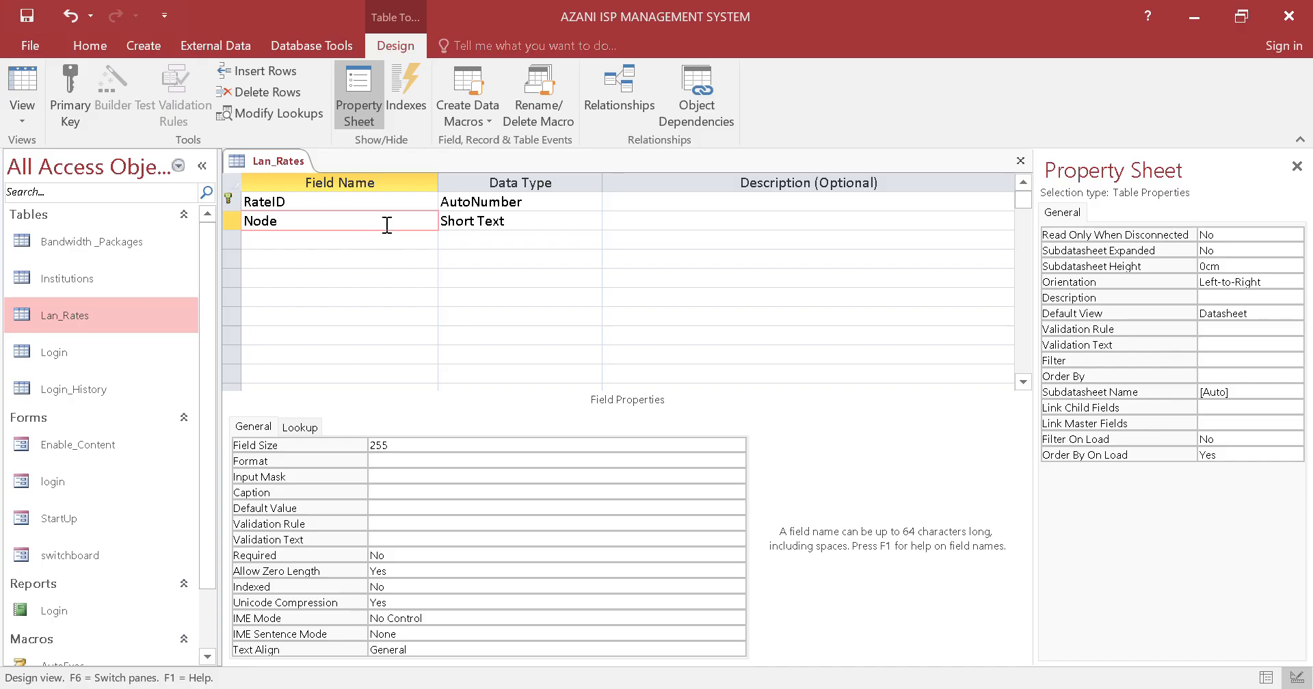
key(Caps_Lock)
text(R)
key(Caps_Lock)
text(ange)
key(Caps_Lock)
text(D)
key(Caps_Lock)
text(esc)
Add a field named MinNodes below NodeRangeDesc in the Lan_Rates design
click(356, 241)
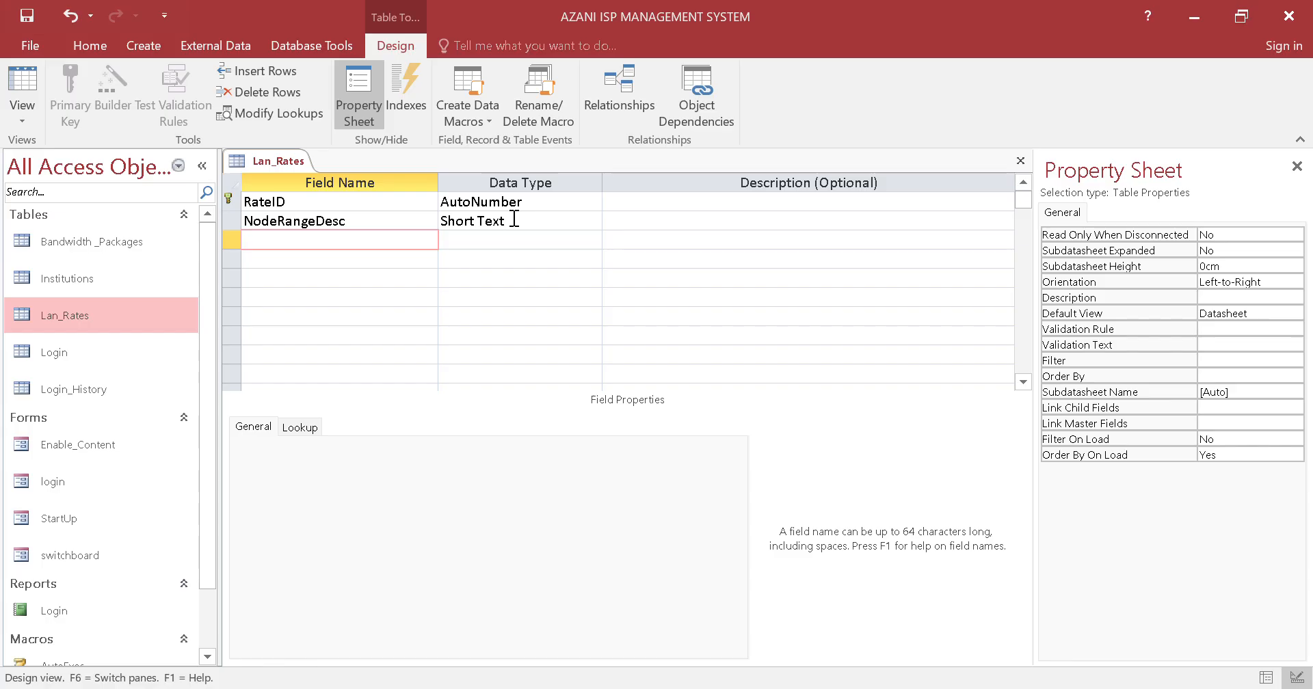
key(Caps_Lock)
text(M)
key(Caps_Lock)
text(in)
key(Caps_Lock)
text(N)
key(Caps_Lock)
text(odes)
Add a field named MaxNodes below MinNodes in the Lan_Rates design
click(420, 258)
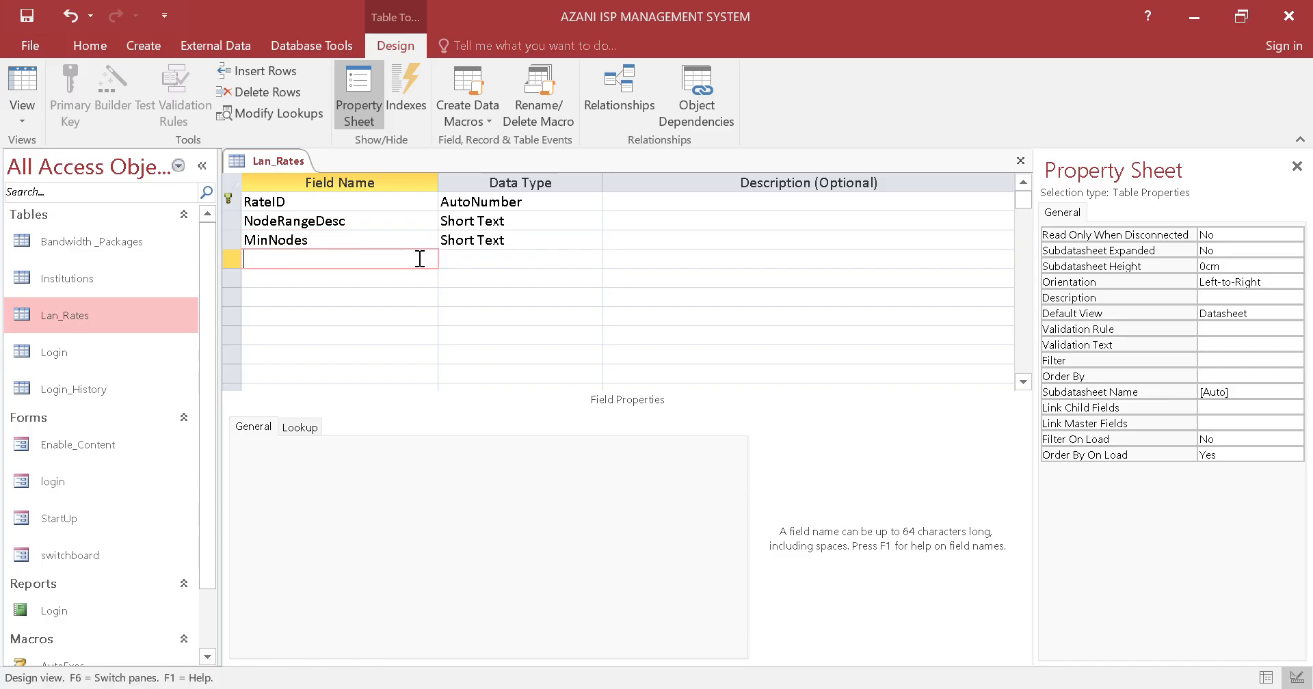
key(Caps_Lock)
text(M)
key(Caps_Lock)
text(ax)
key(Caps_Lock)
text(N)
key(Caps_Lock)
text(odes)
Add a Short Text field named RangeCost below MaxNodes in the Lan_Rates design
click(420, 280)
key(Caps_Lock)
text(R)
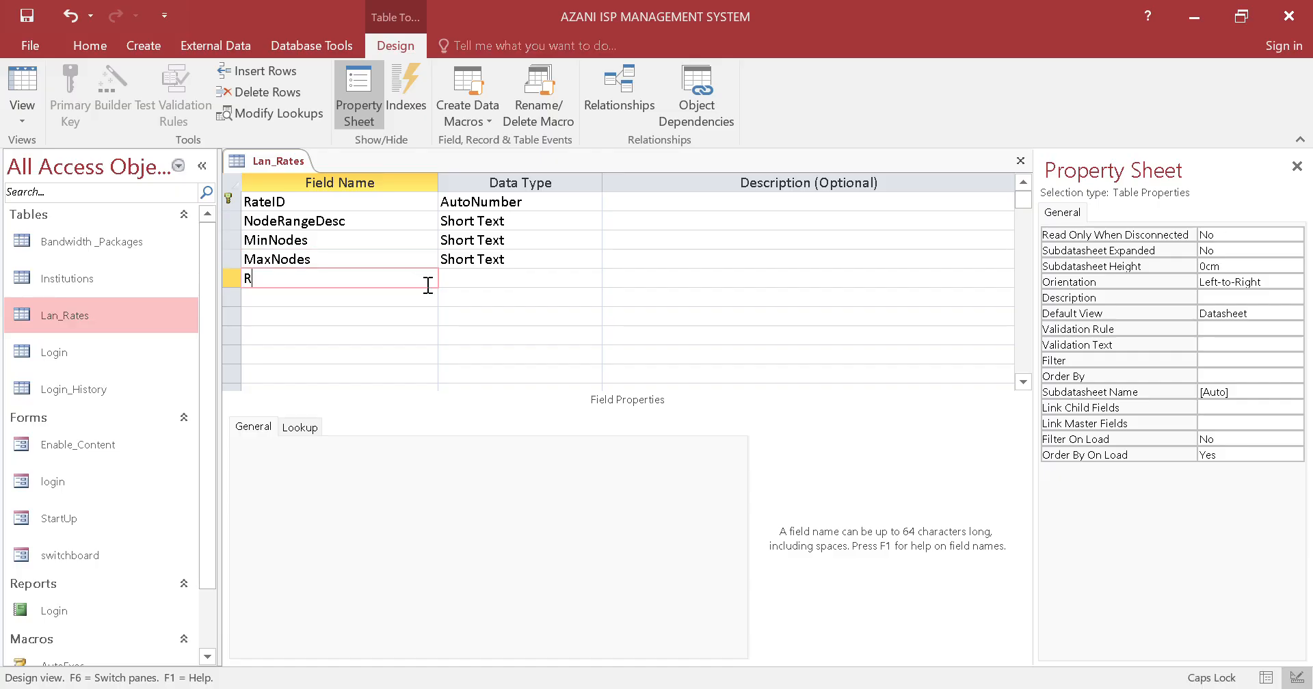
key(Caps_Lock)
text(ange)
key(Caps_Lock)
text(C)
key(Caps_Lock)
click(493, 278)
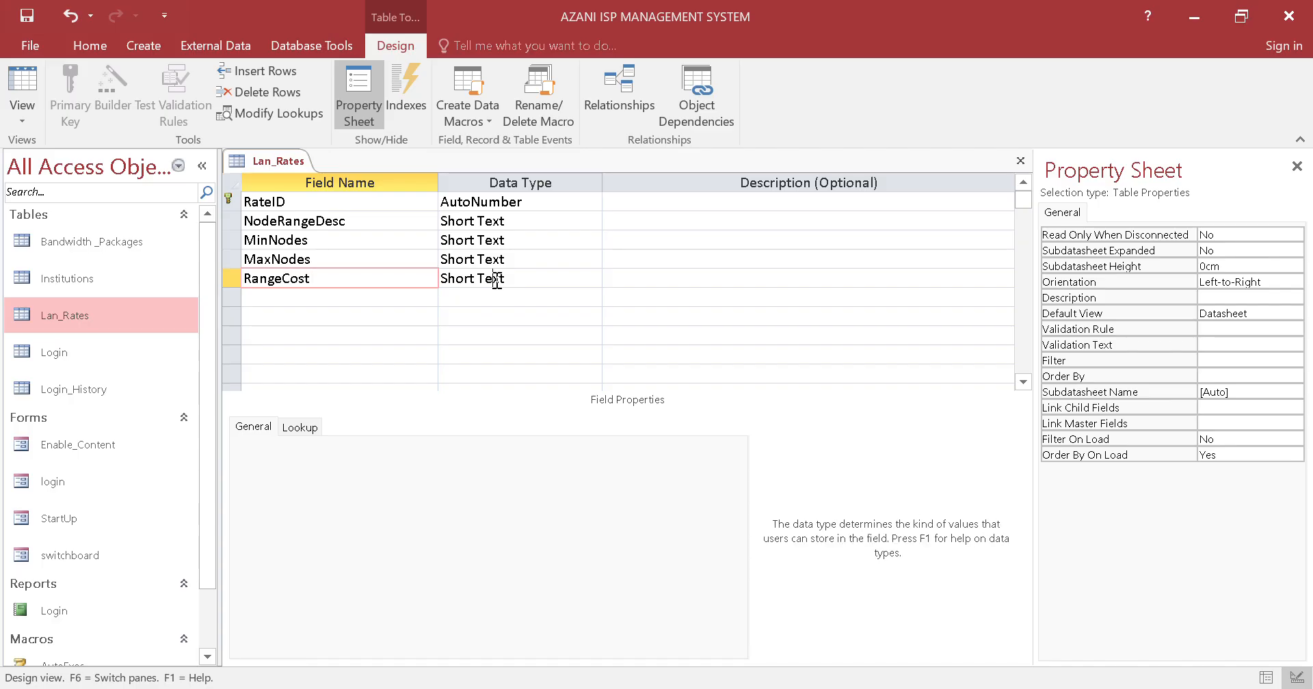
Close the Lan_Rates table and save its design changes
right_click(286, 162)
click(321, 190)
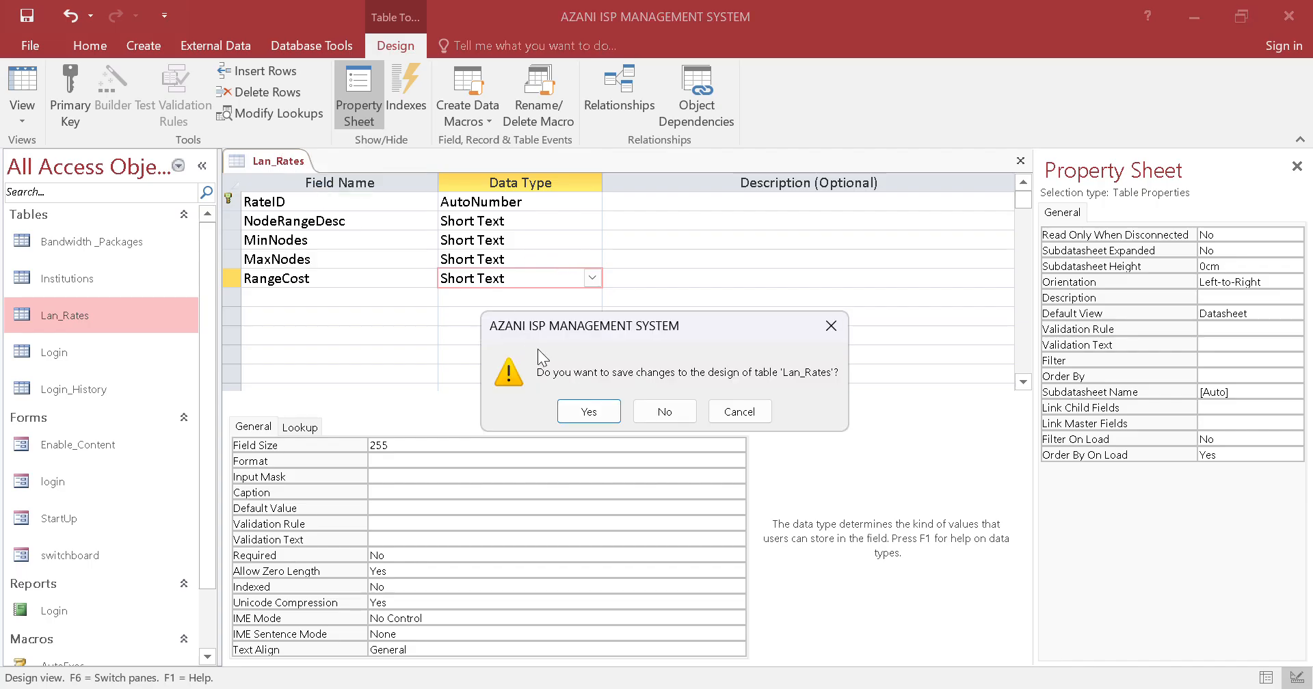
click(589, 415)
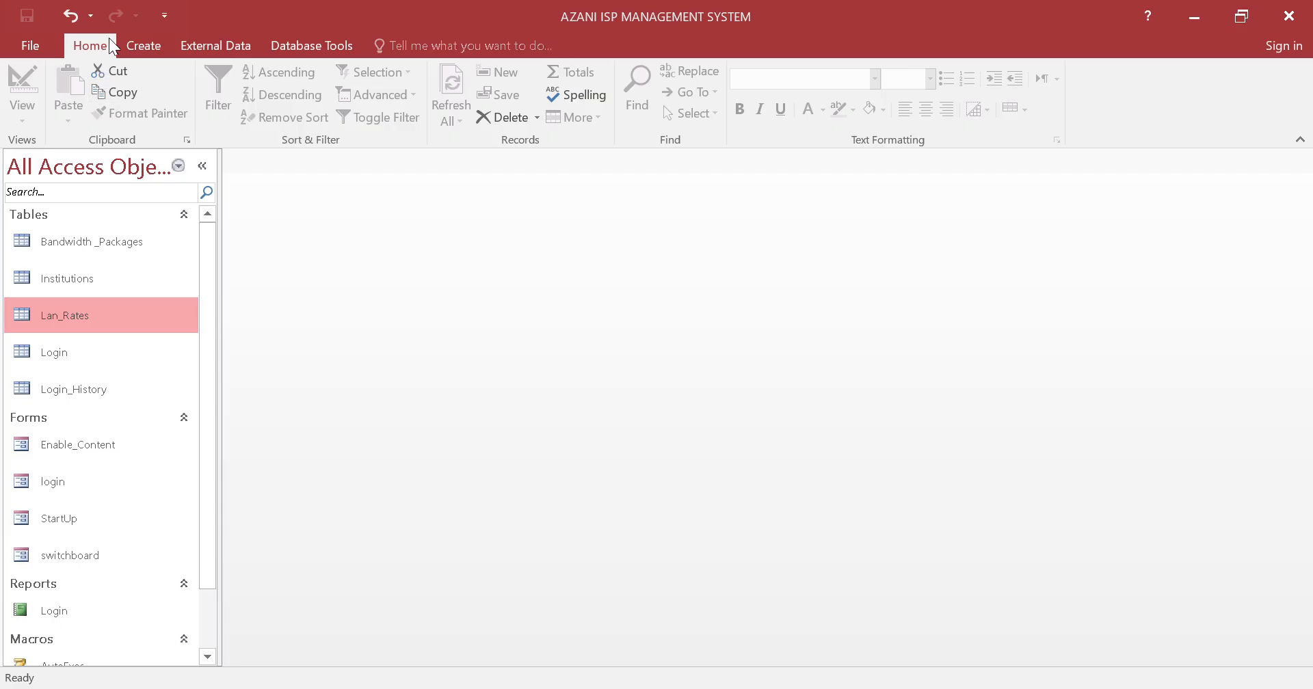
Create a new table and save it as Hadware_Costs
click(138, 50)
click(97, 103)
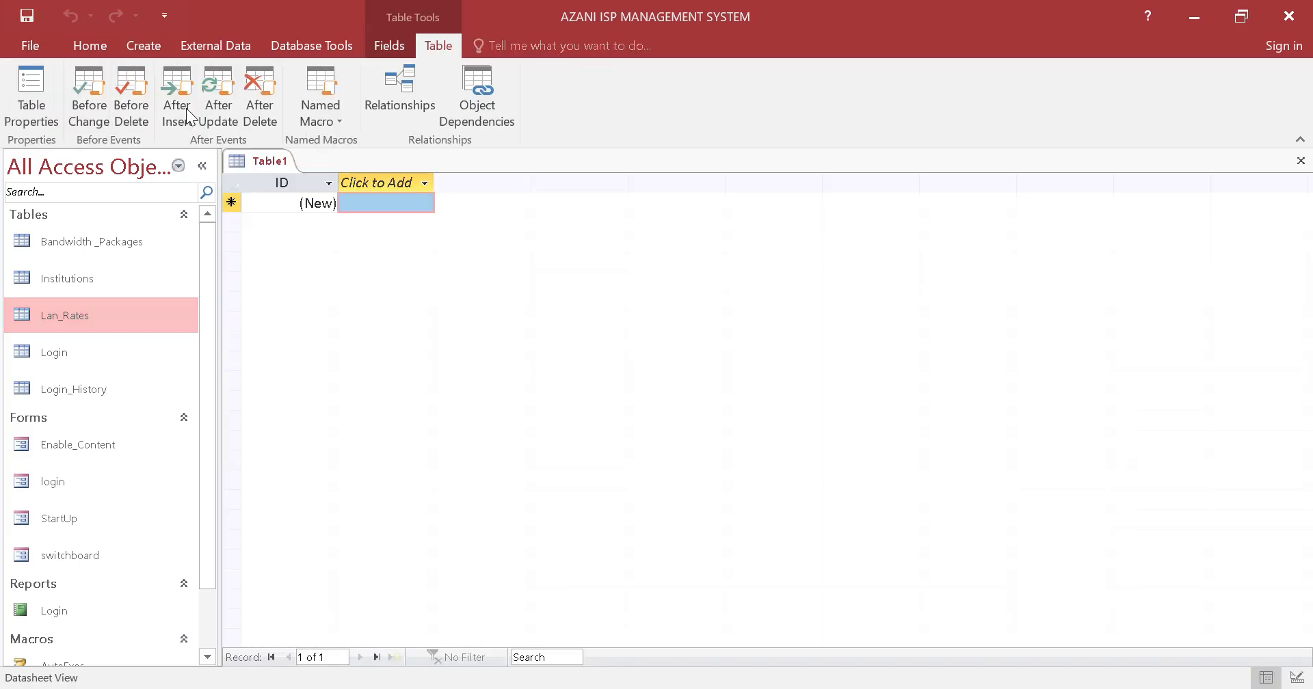
right_click(285, 171)
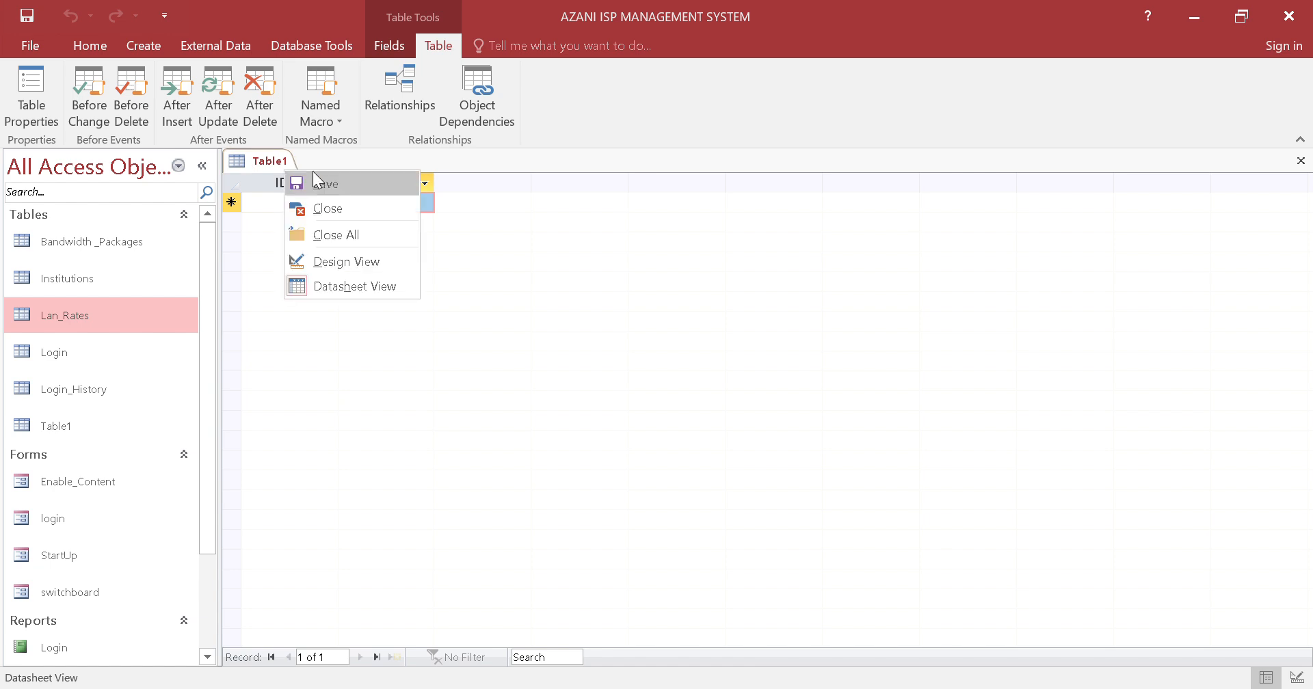
click(541, 26)
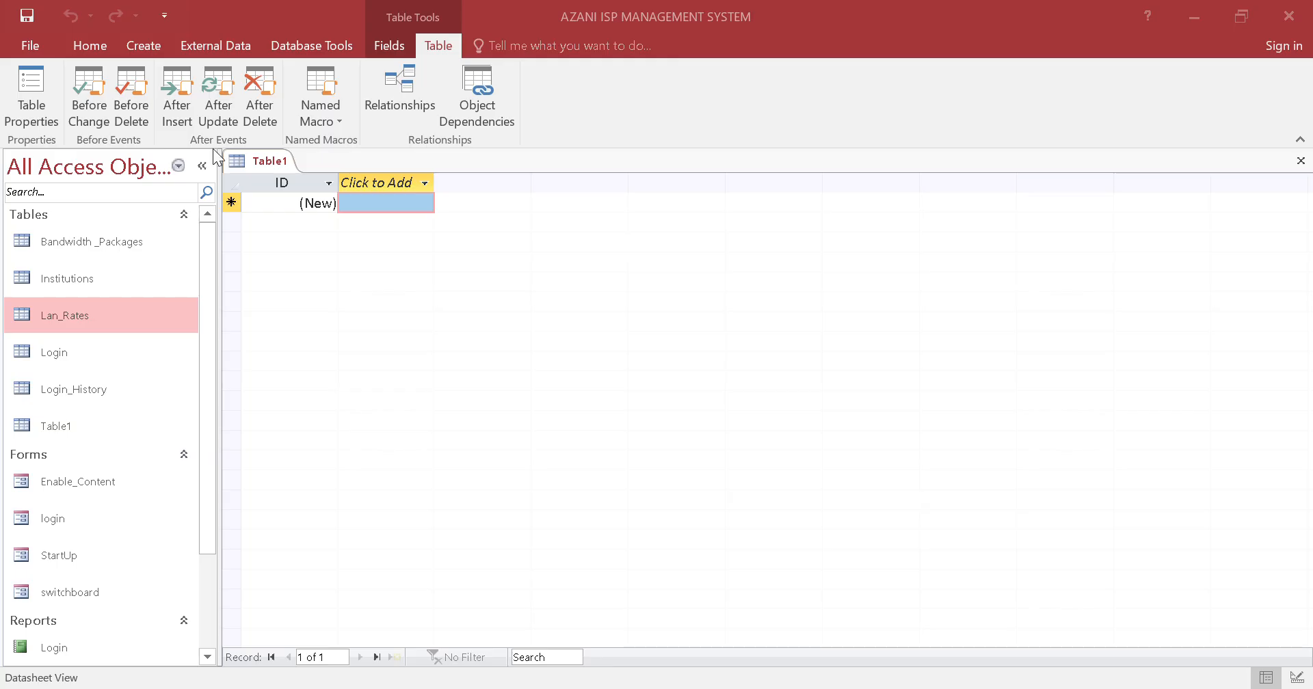
right_click(244, 157)
click(312, 192)
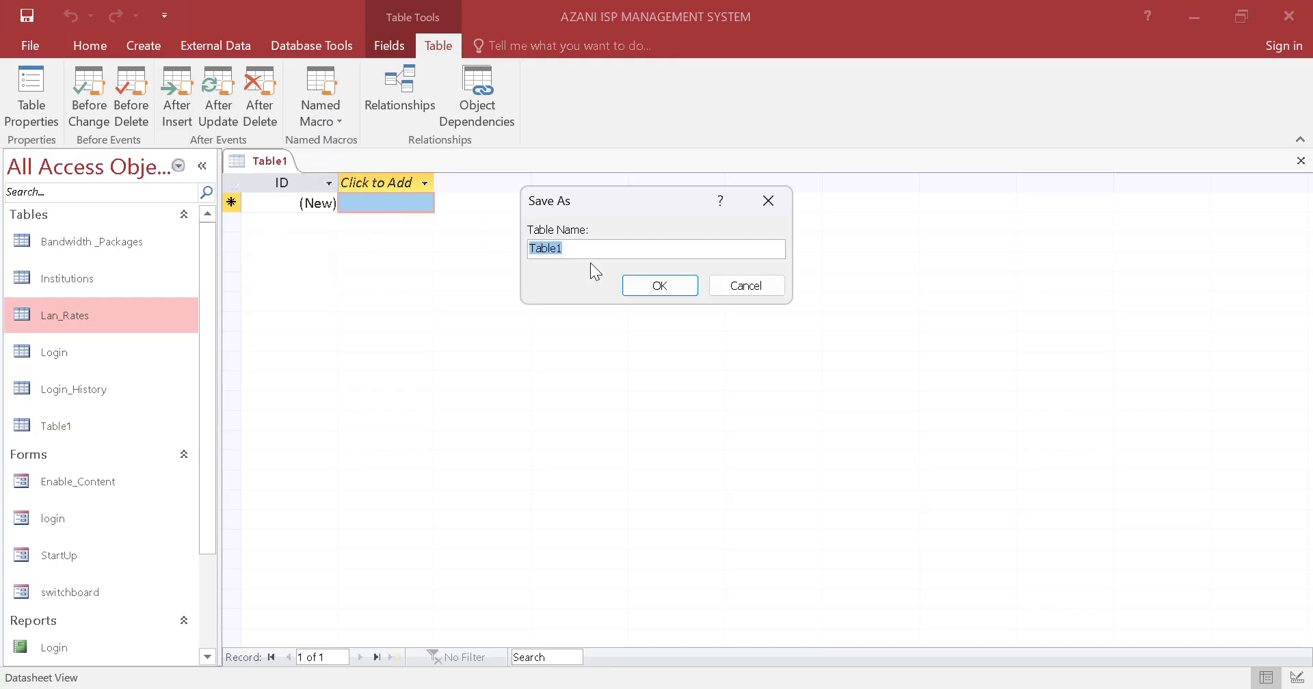
text(Hadware_Costs)
click(689, 289)
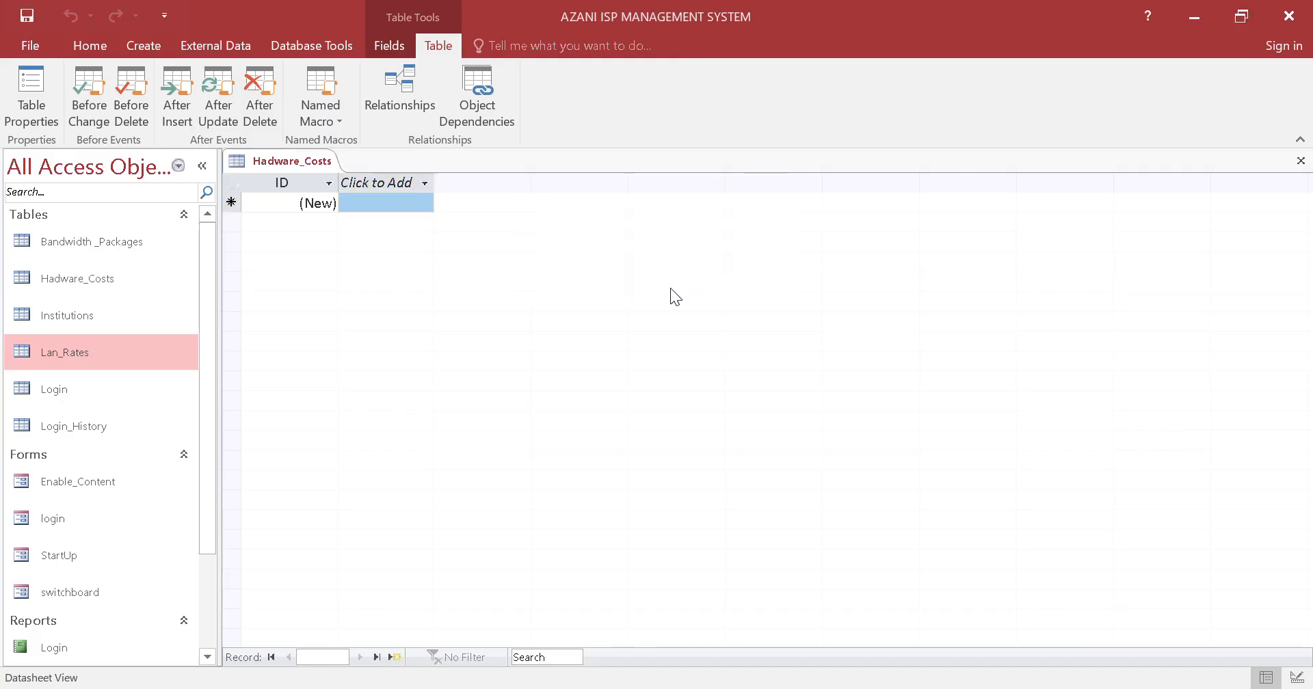
Open Hadware_Costs in Design View and rename its ID field to HardwareID
right_click(310, 163)
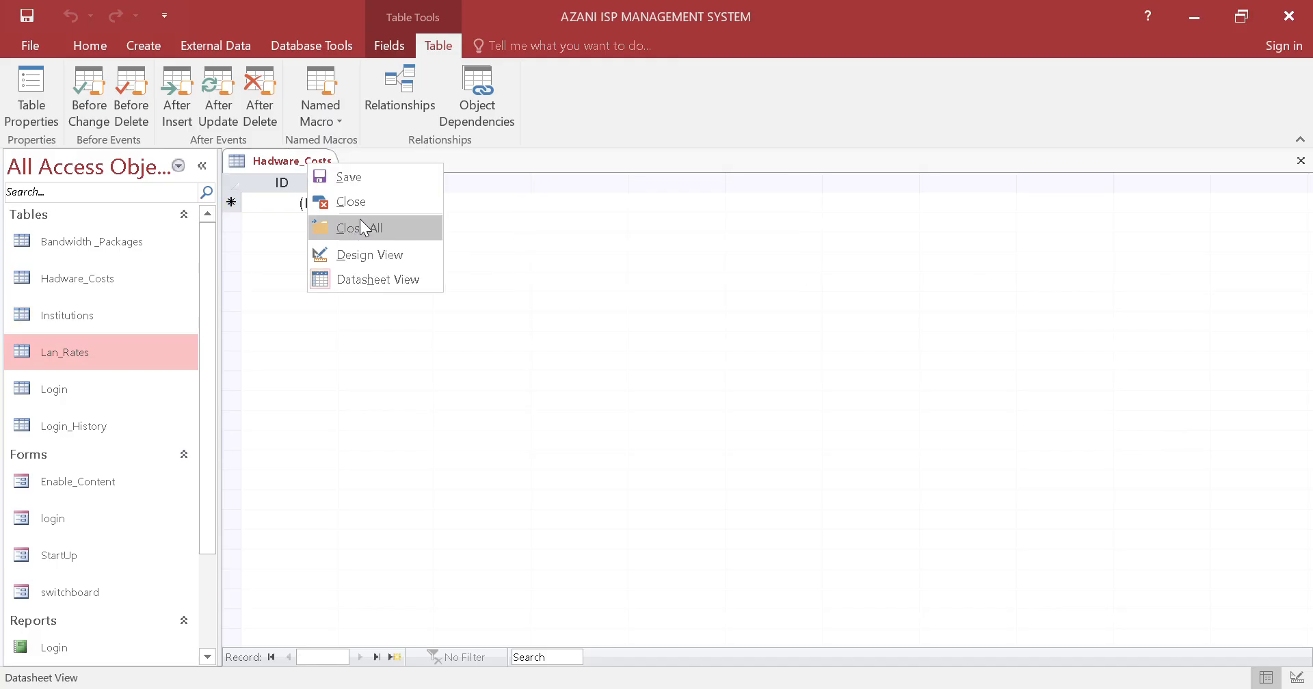
click(363, 255)
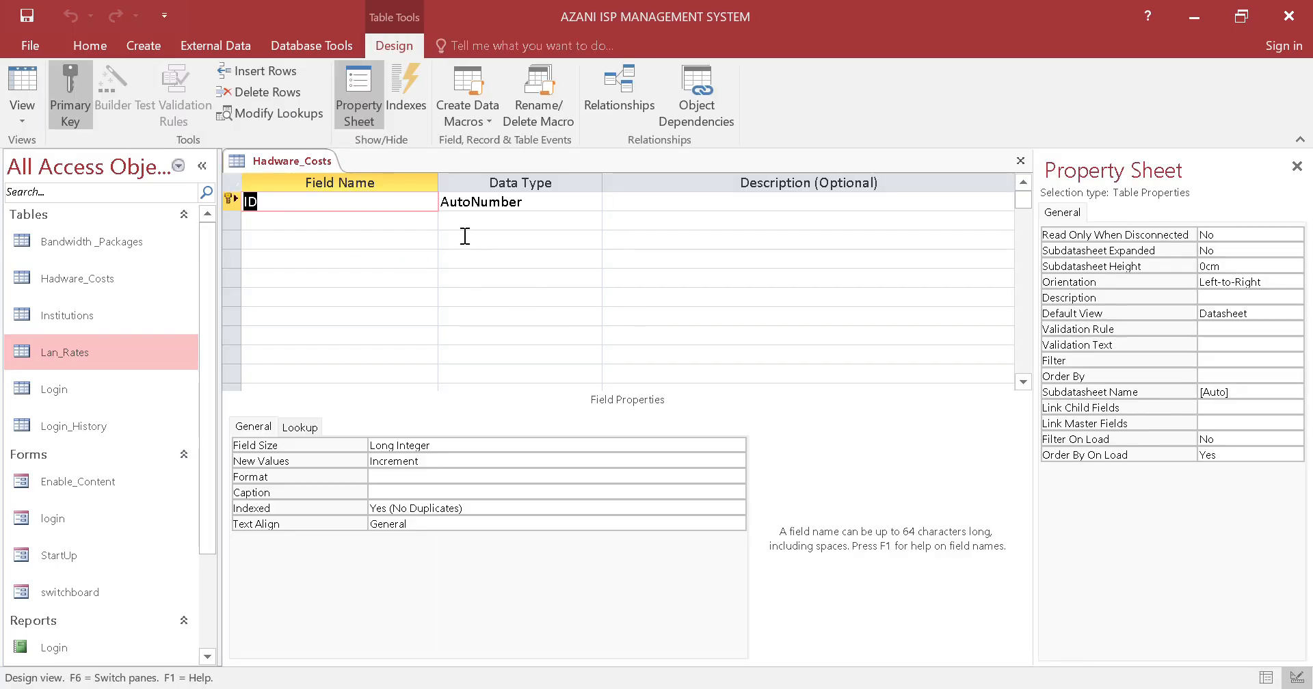
click(409, 203)
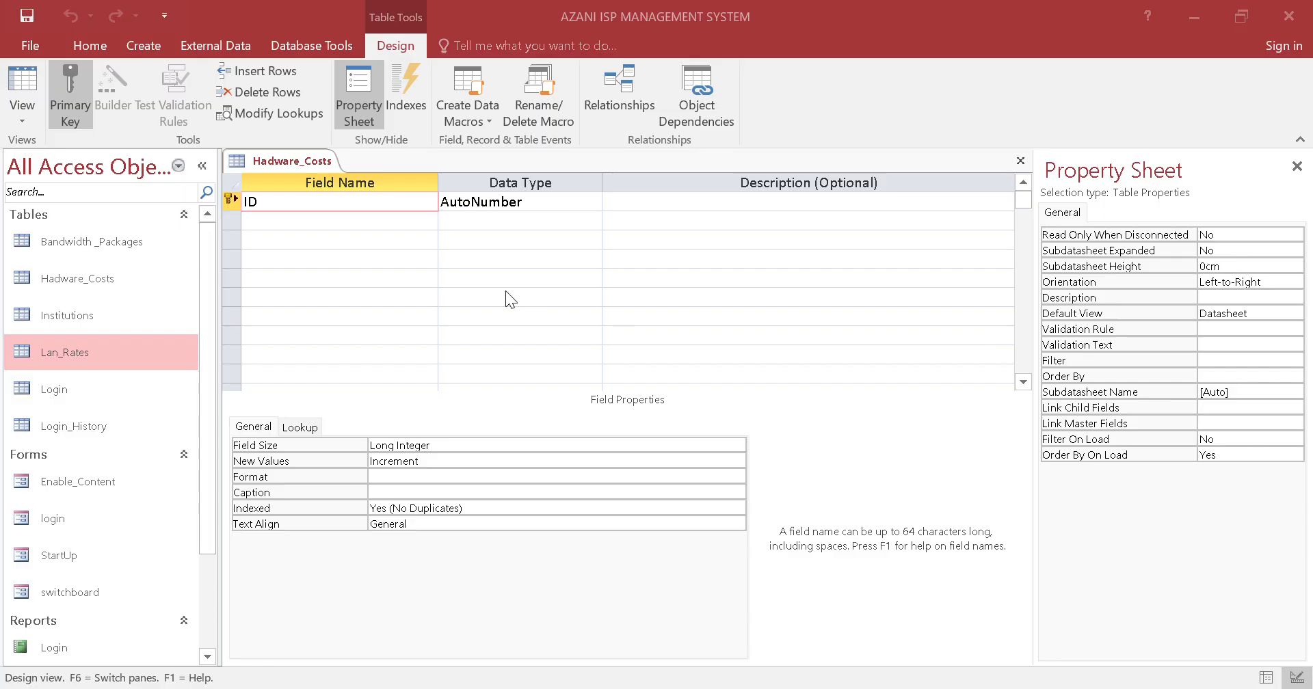
click(326, 204)
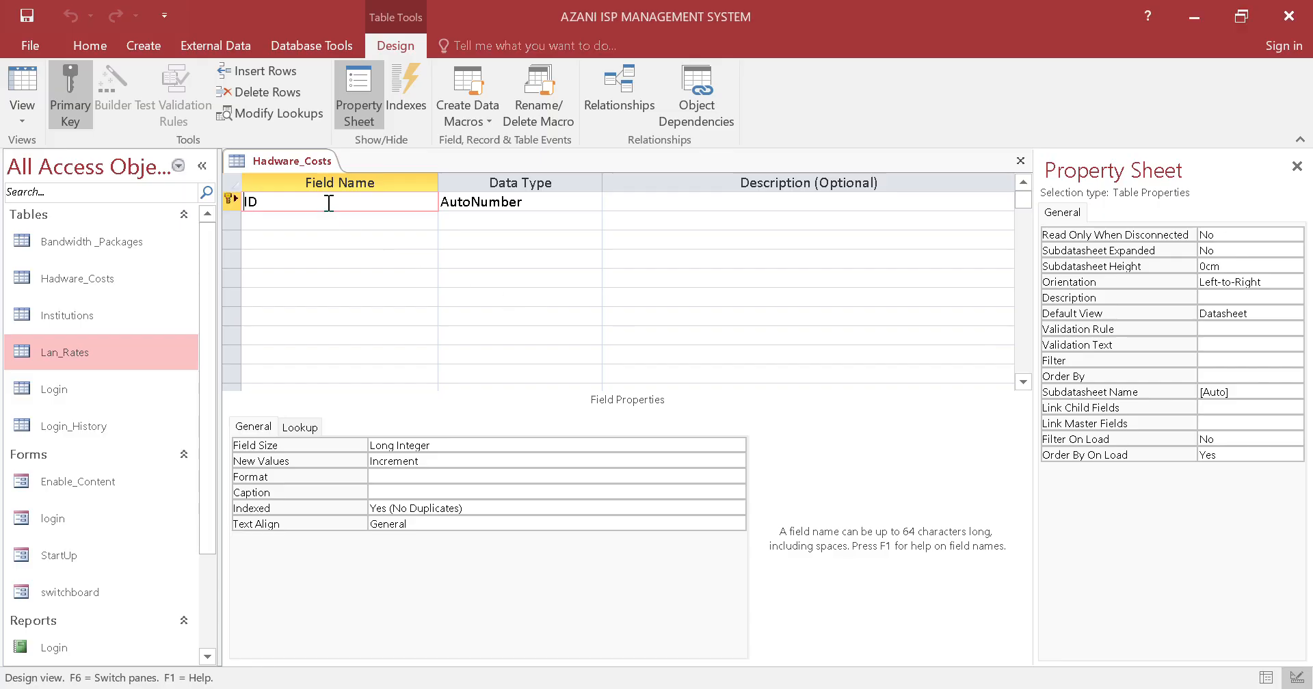
text(Hardware)
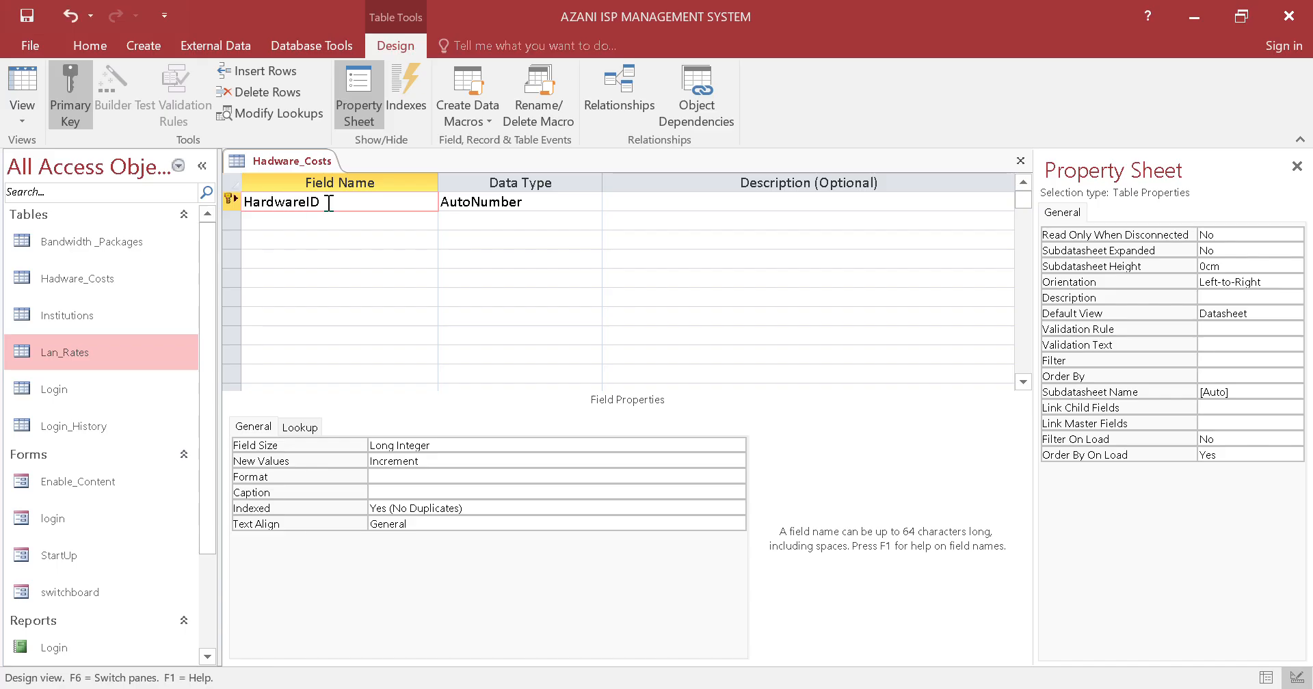
Add a Short Text field named ItemName below HardwareID in the Hadware_Costs design
click(358, 219)
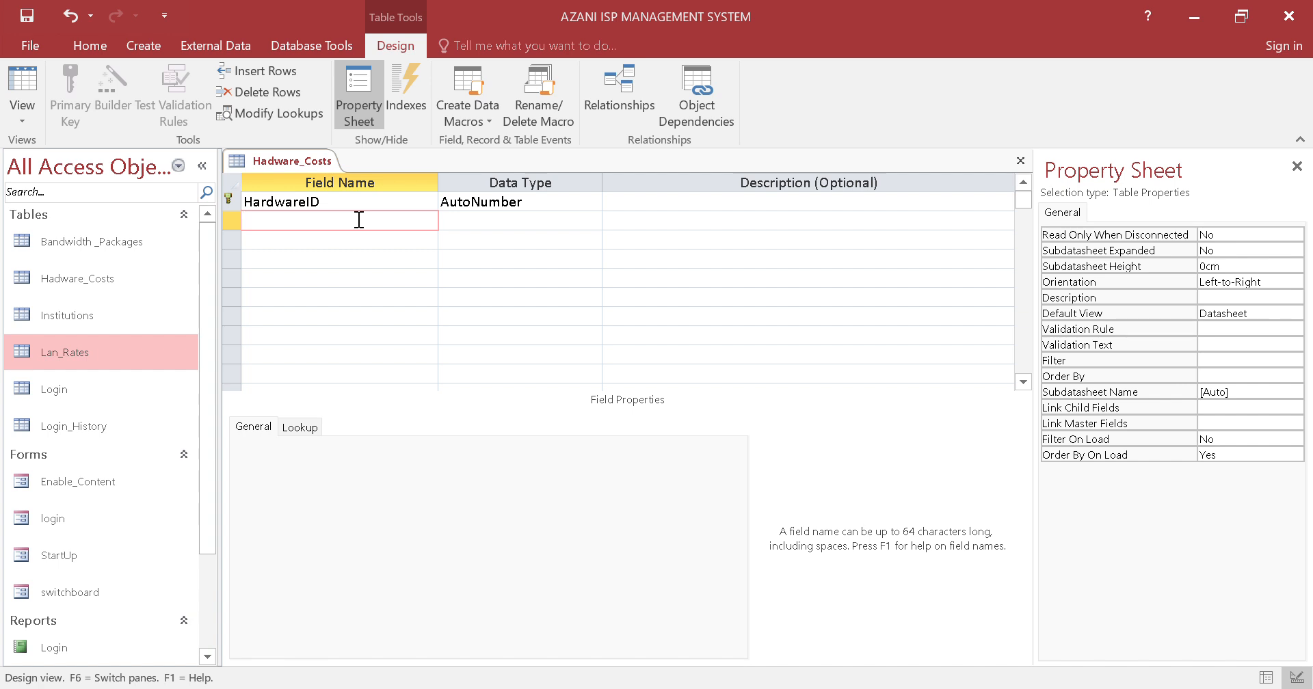
key(Caps_Lock)
key(Caps_Lock)
text(ItemName)
click(469, 228)
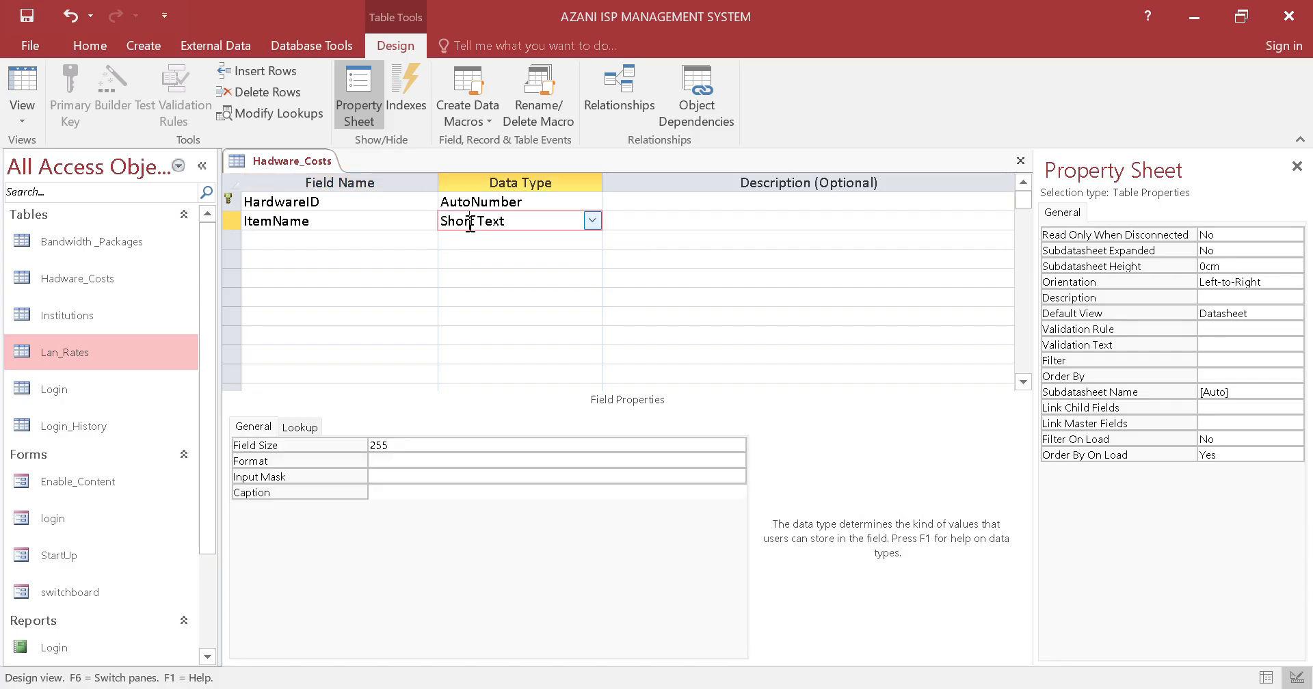
Add a Short Text field named UnitCost below ItemName in the Hadware_Costs design
click(402, 241)
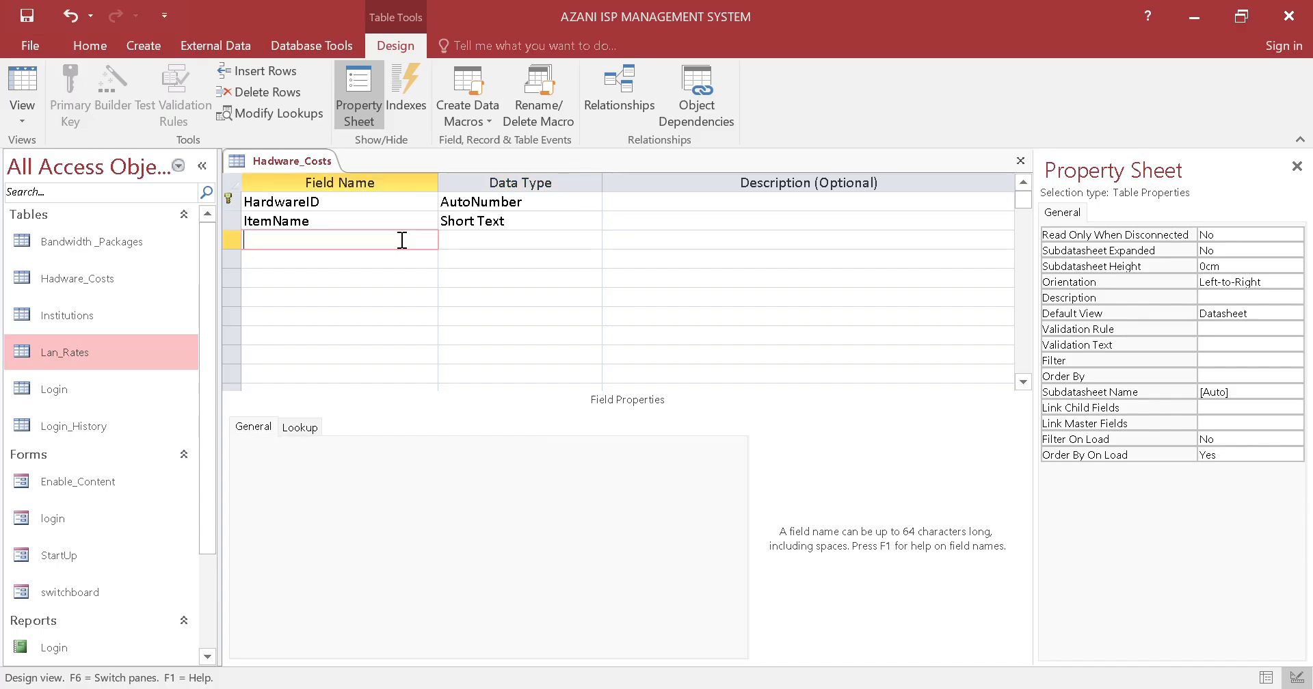
text(UnitCost)
key(Tab)
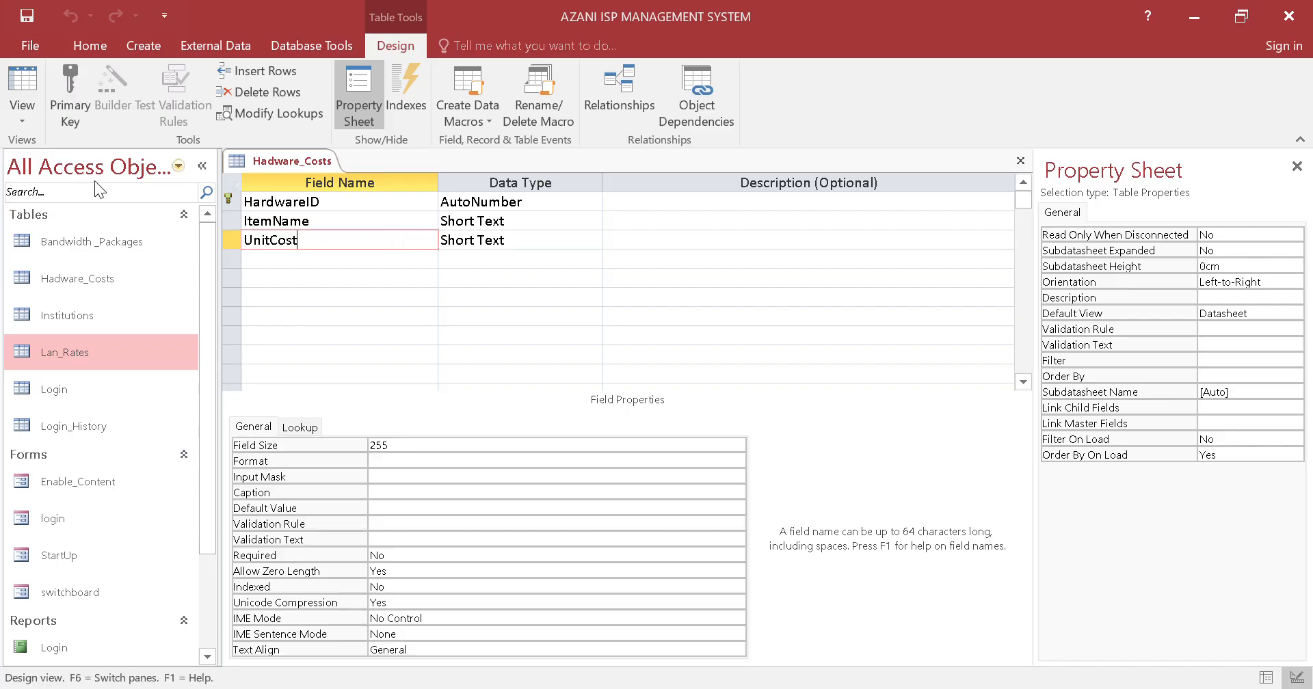
Save the Hadware_Costs table design and close the table
right_click(307, 167)
click(339, 181)
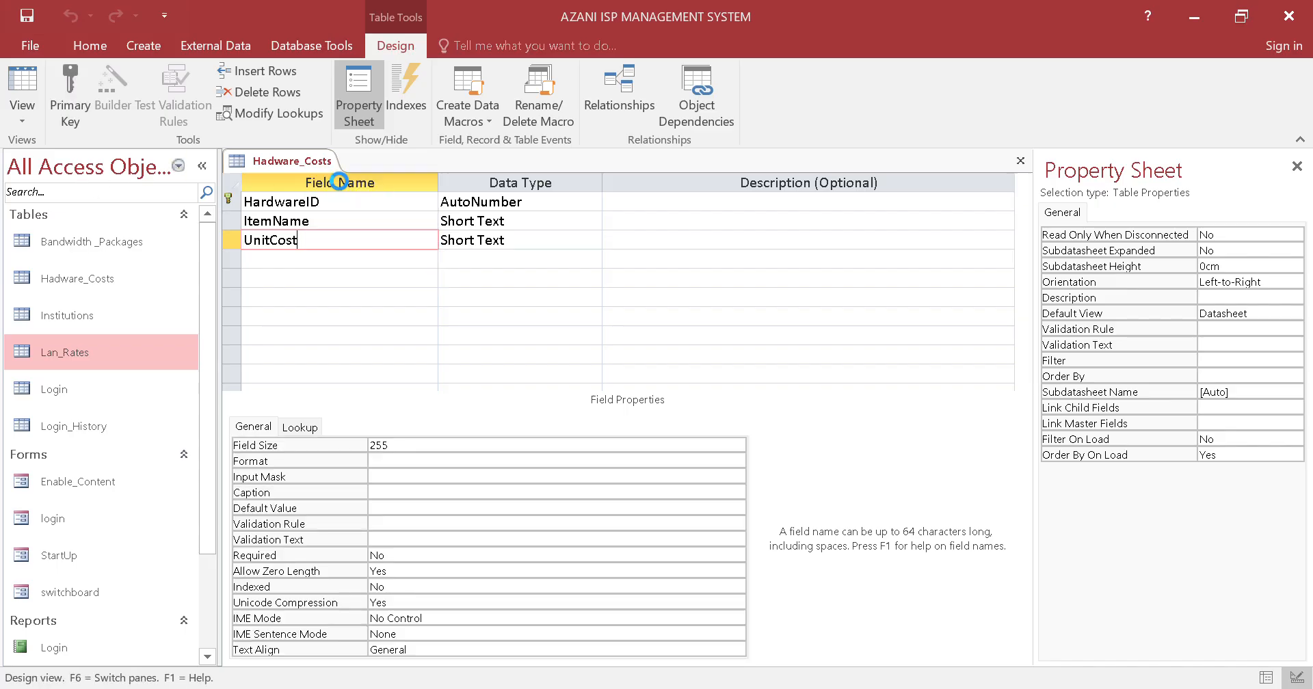
right_click(308, 167)
click(338, 196)
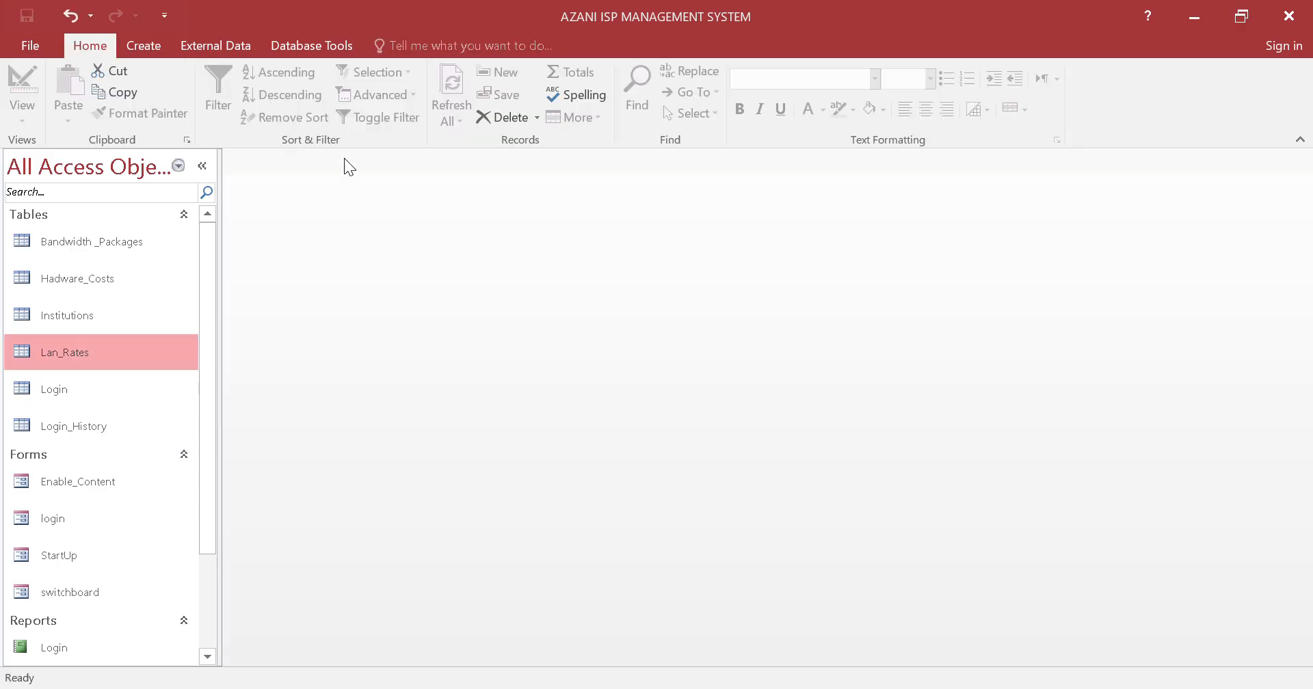
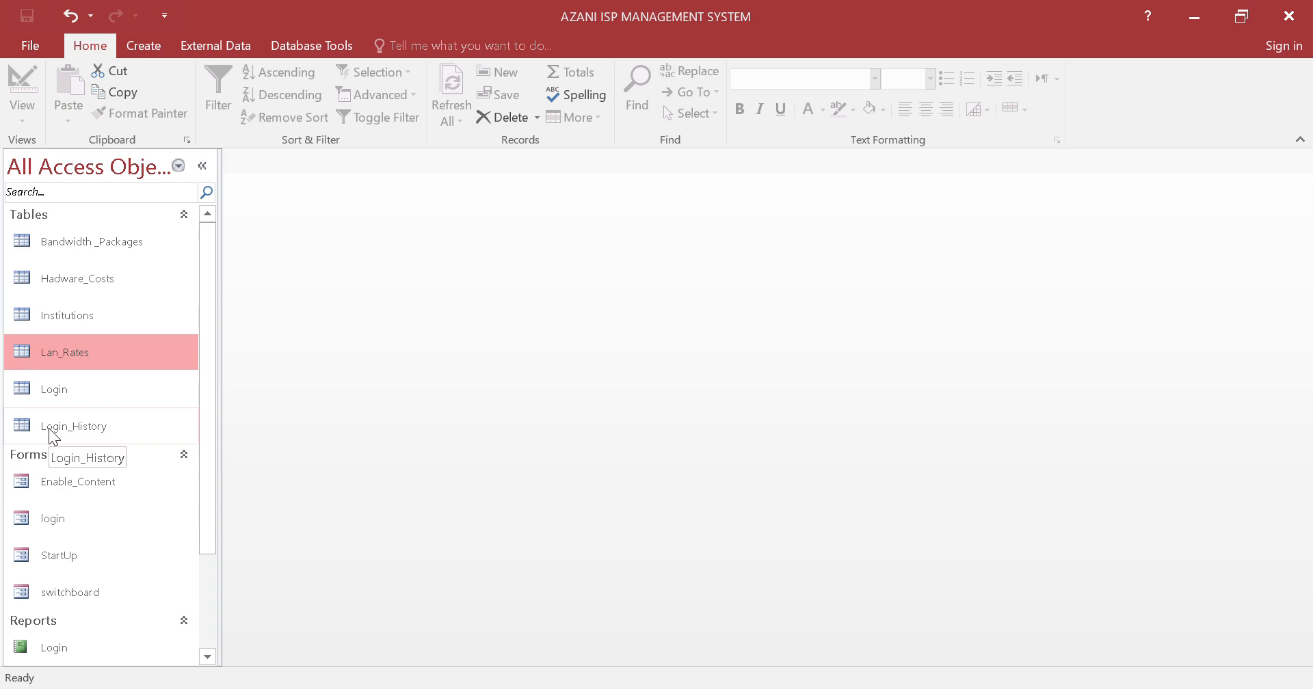
Switch to the browser, search Google for "poa internet" in a new tab and open the poa! Internet homepage
scroll(88, 510, down, 3)
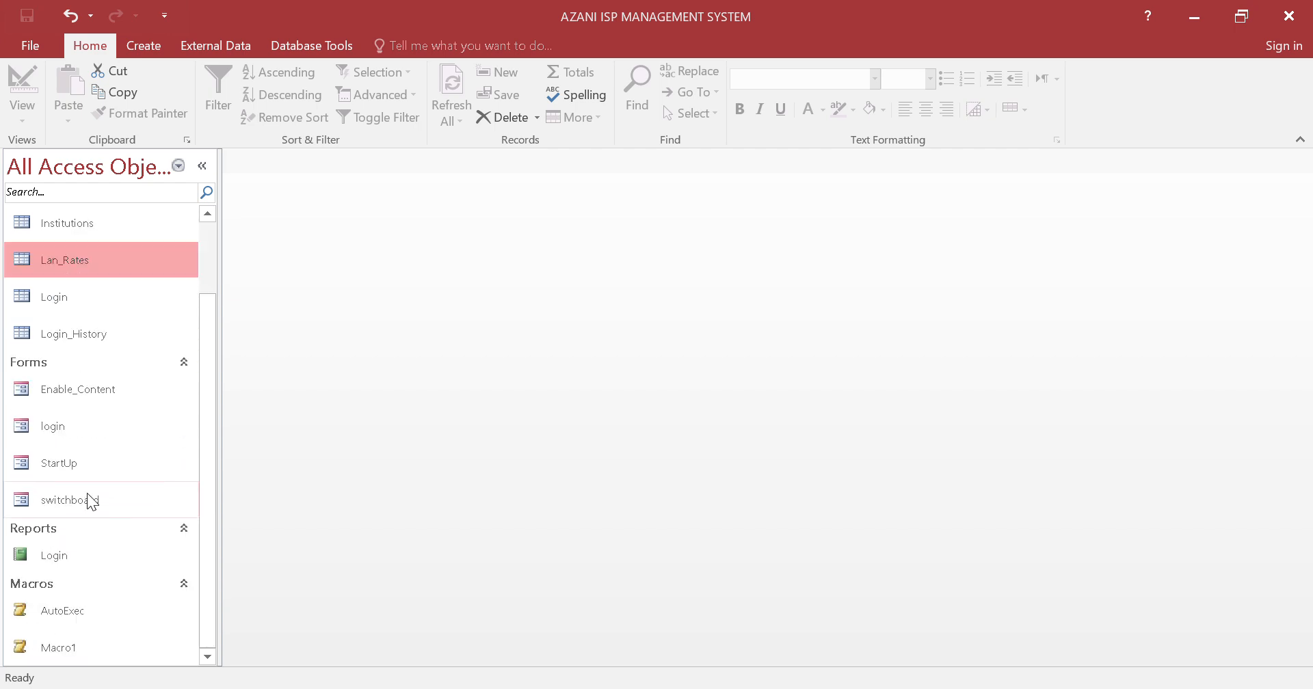
scroll(141, 543, up, 3)
mouse_move(287, 687)
click(287, 602)
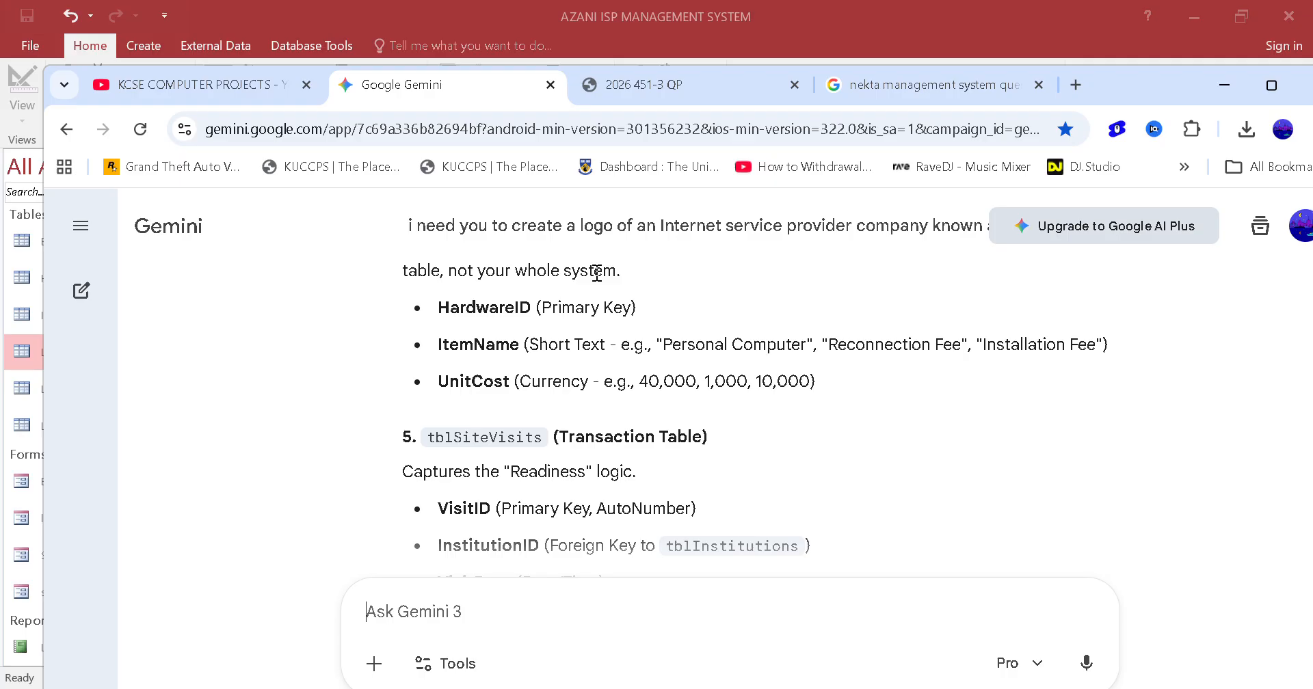
click(1076, 85)
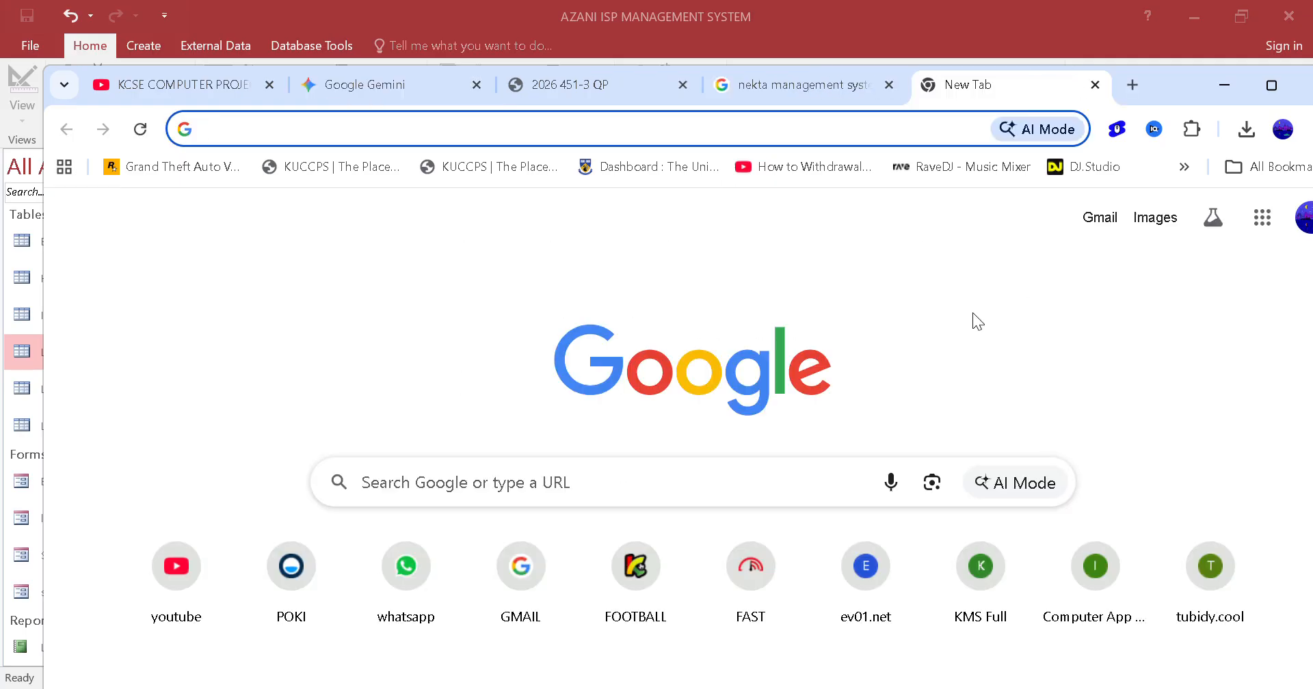
text(poa inter)
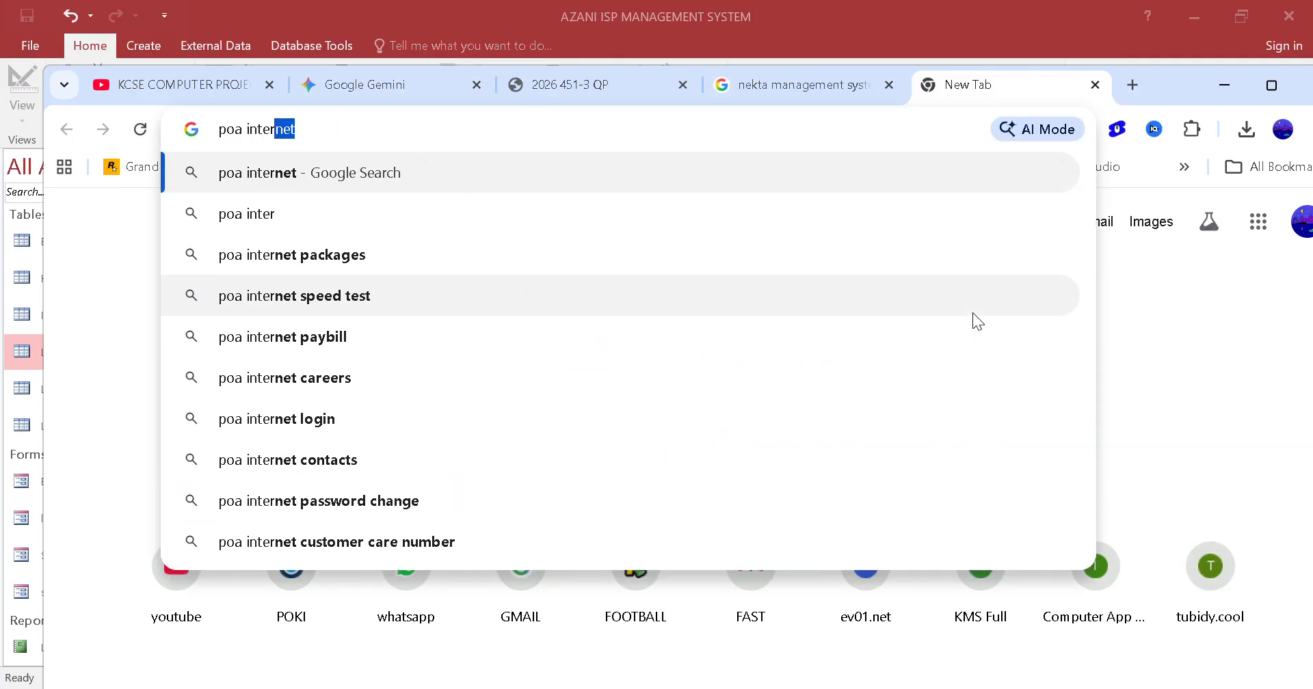
text(net)
key(Return)
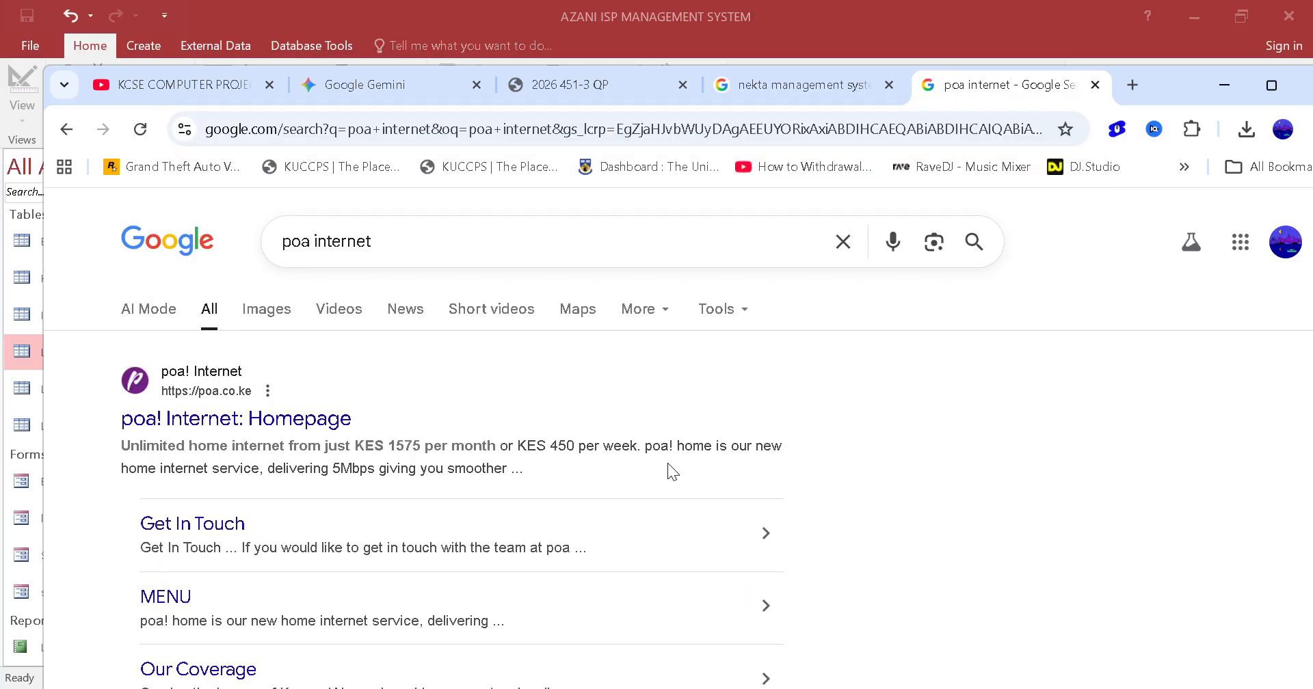
click(181, 418)
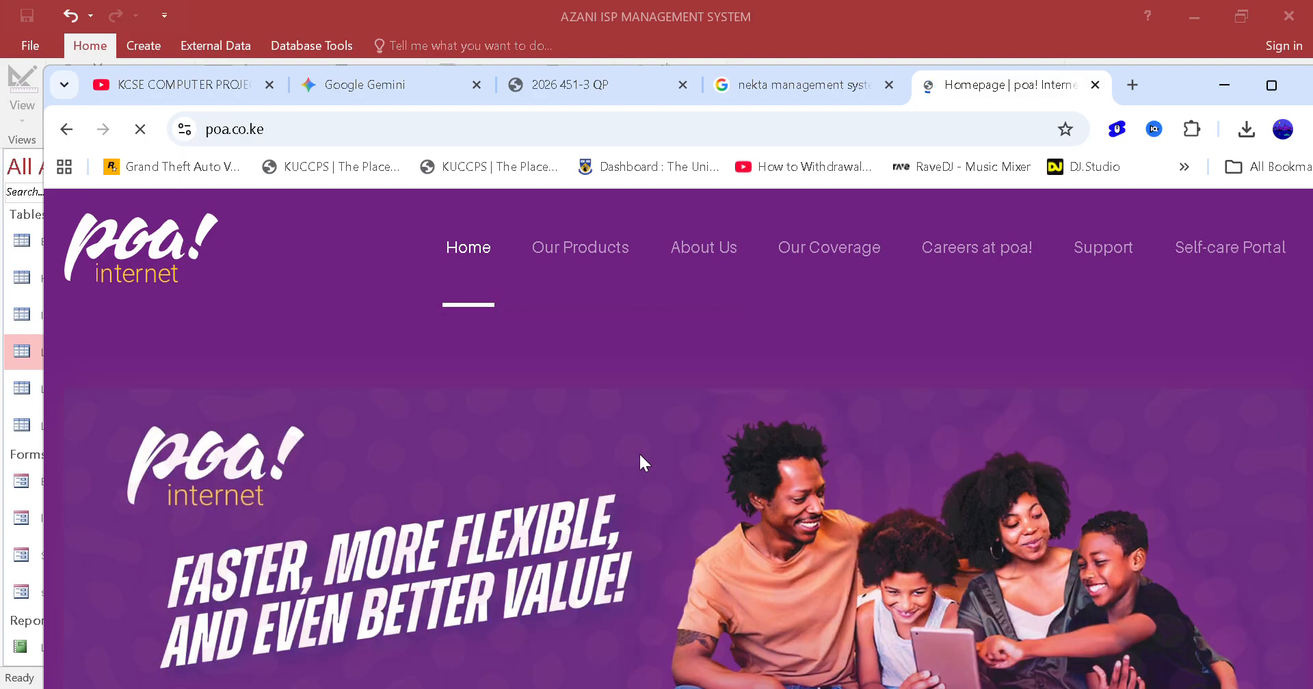
Look through the poa! Internet homepage for its package prices, installation fee and contact section
scroll(639, 453, down, 3)
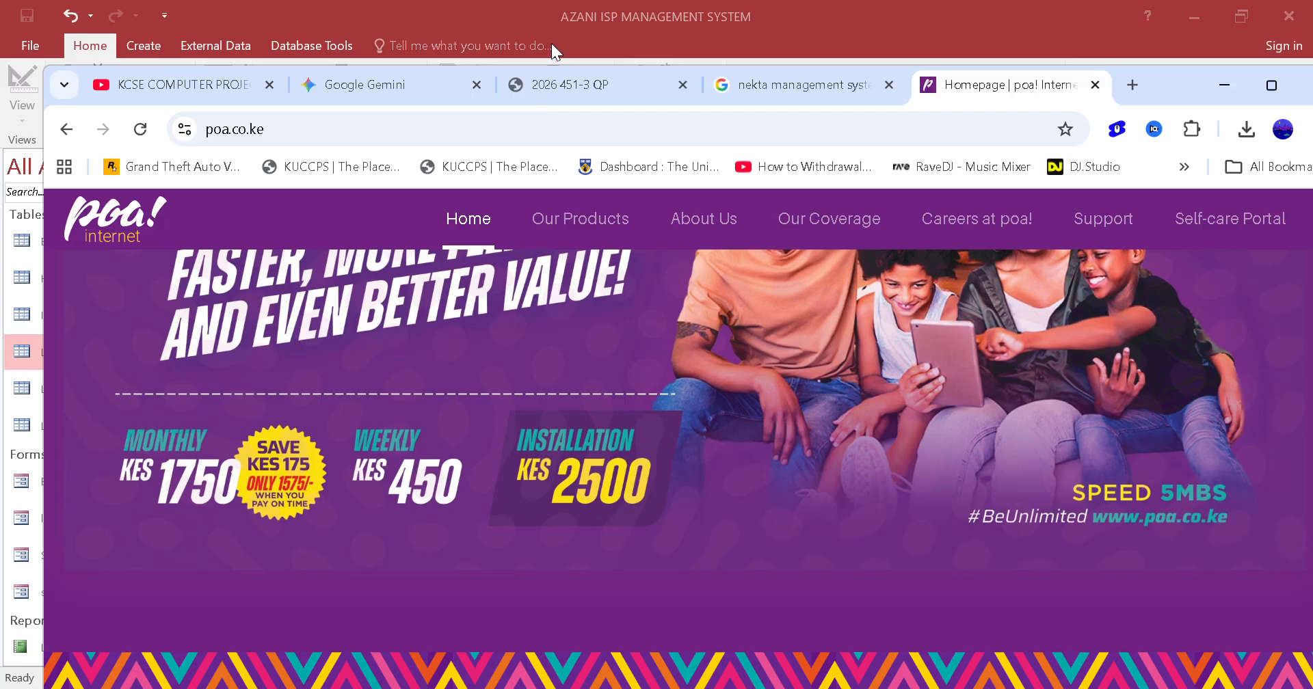
scroll(576, 388, down, 6)
scroll(576, 389, down, 10)
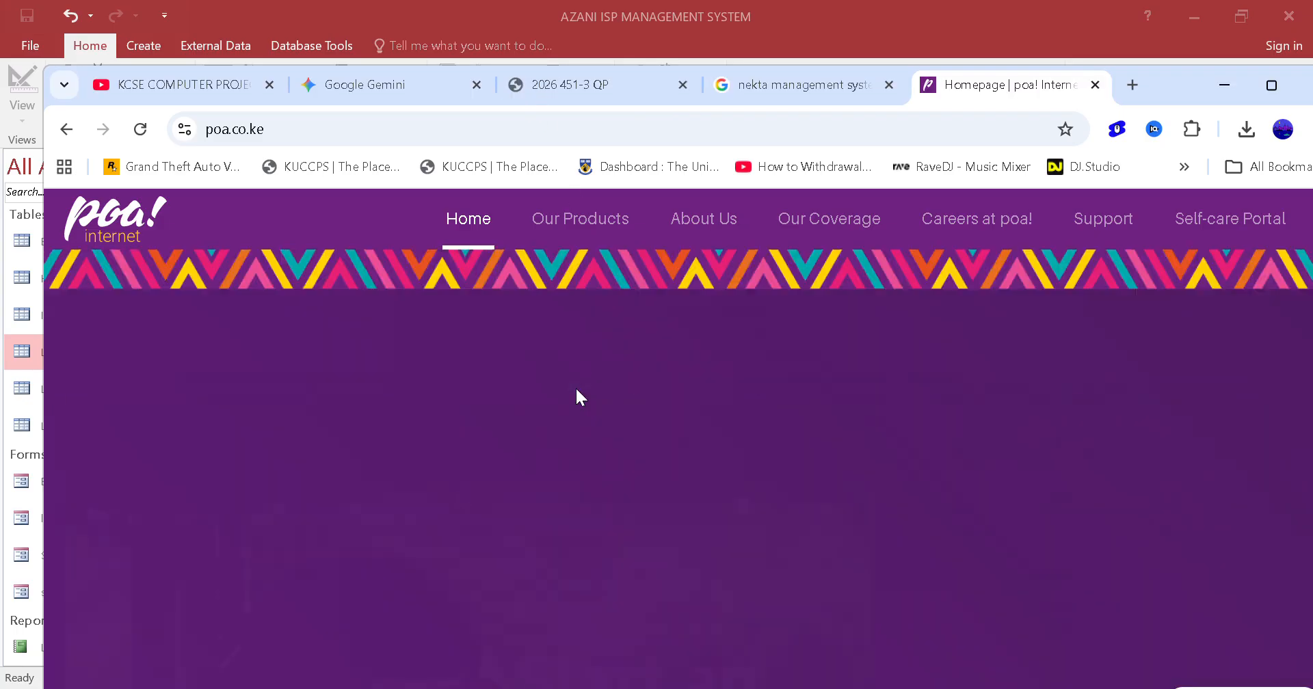
scroll(576, 389, down, 10)
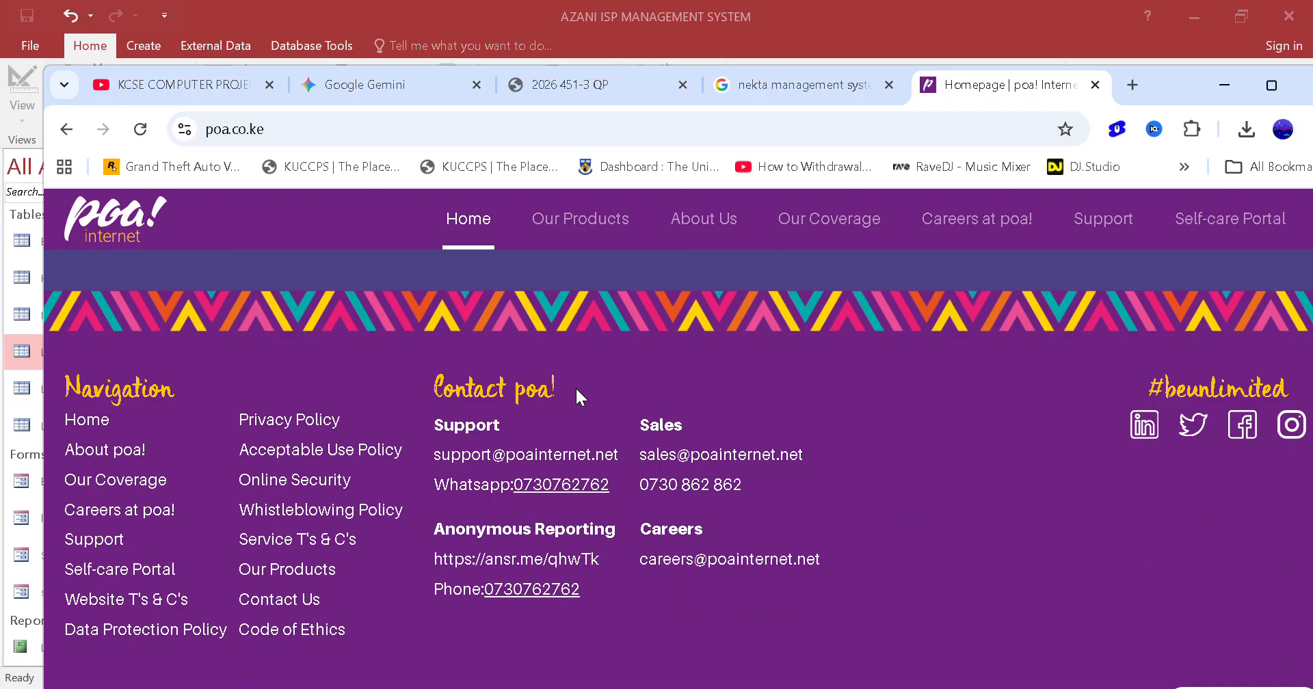
scroll(576, 388, up, 8)
scroll(577, 382, up, 8)
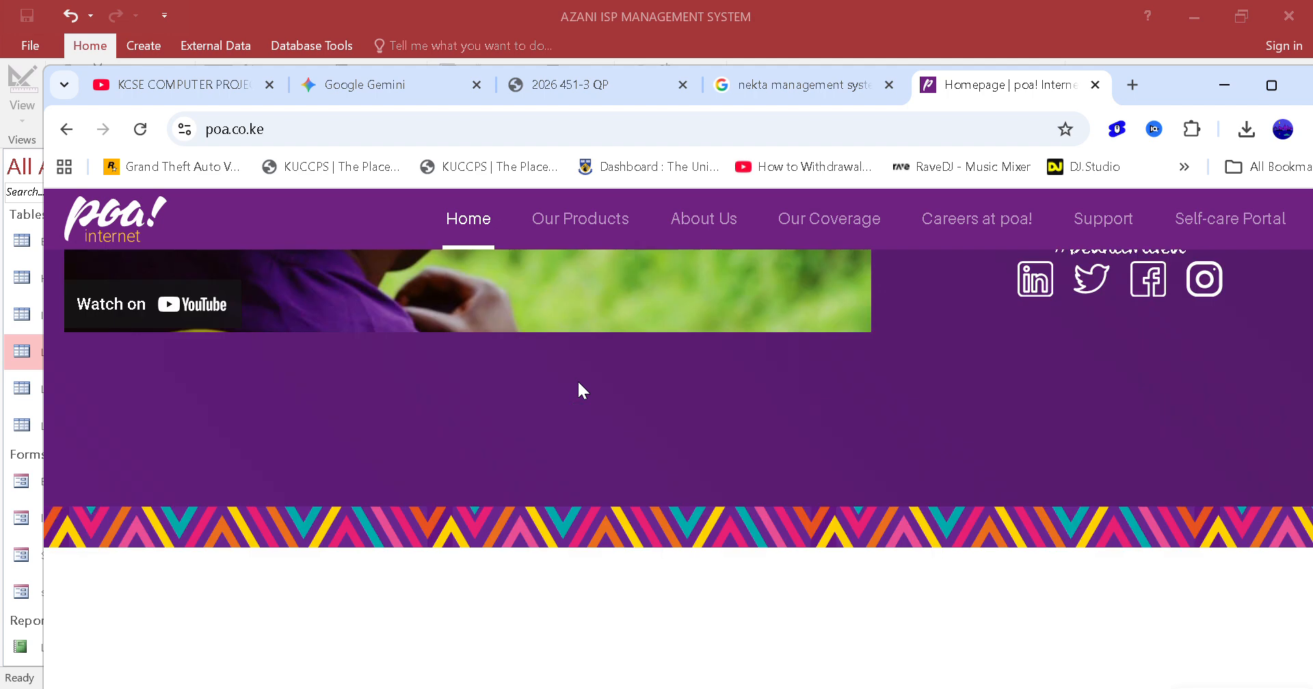
Read through the About Us page of the poa! Internet site and close its tab
click(707, 232)
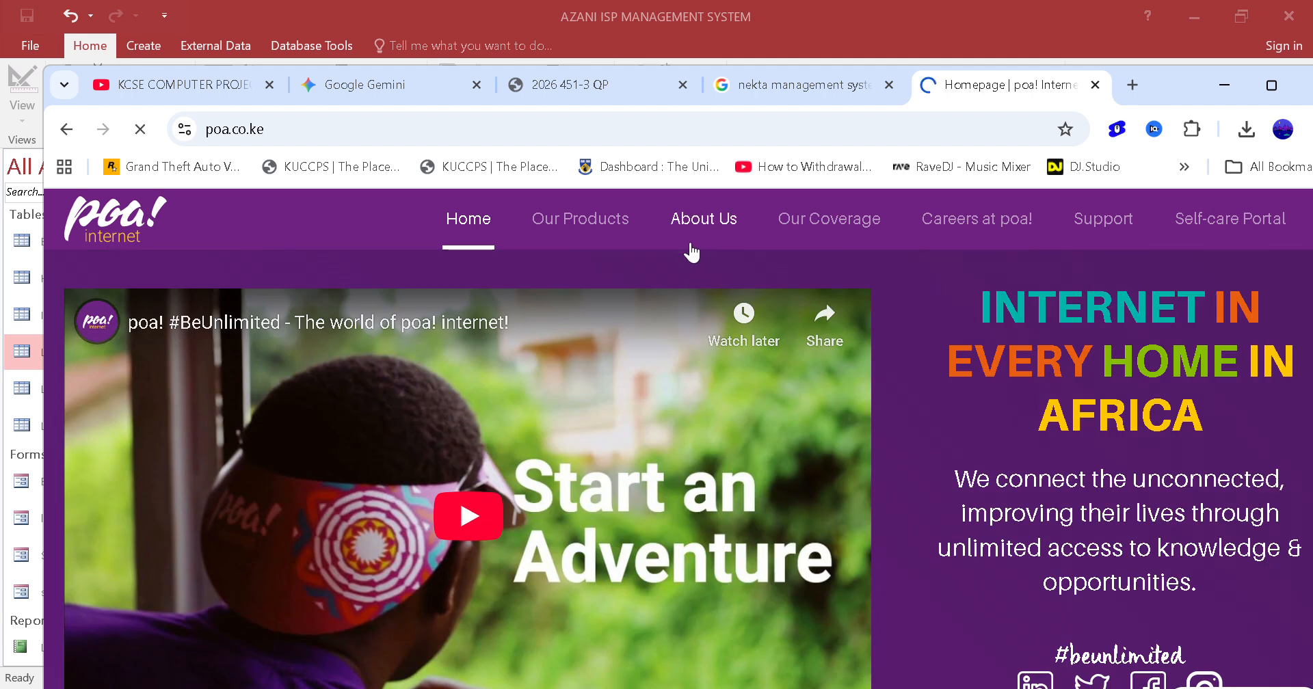
scroll(547, 438, down, 10)
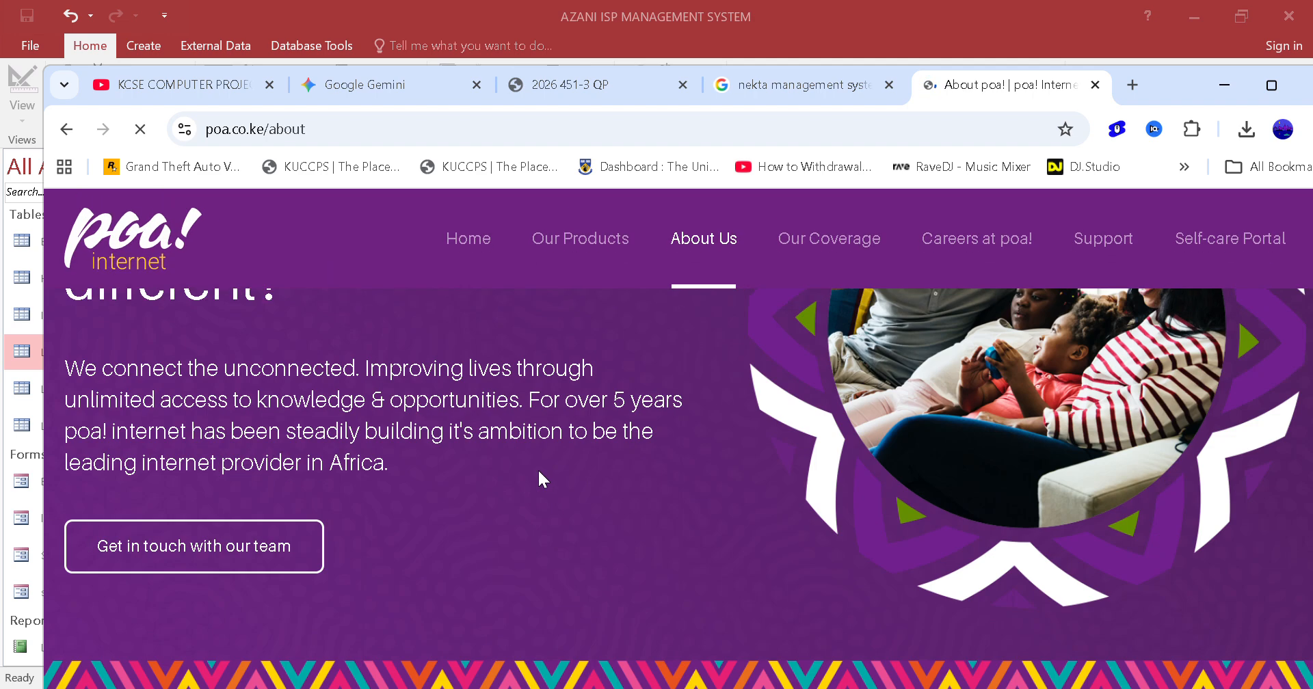
scroll(539, 472, down, 15)
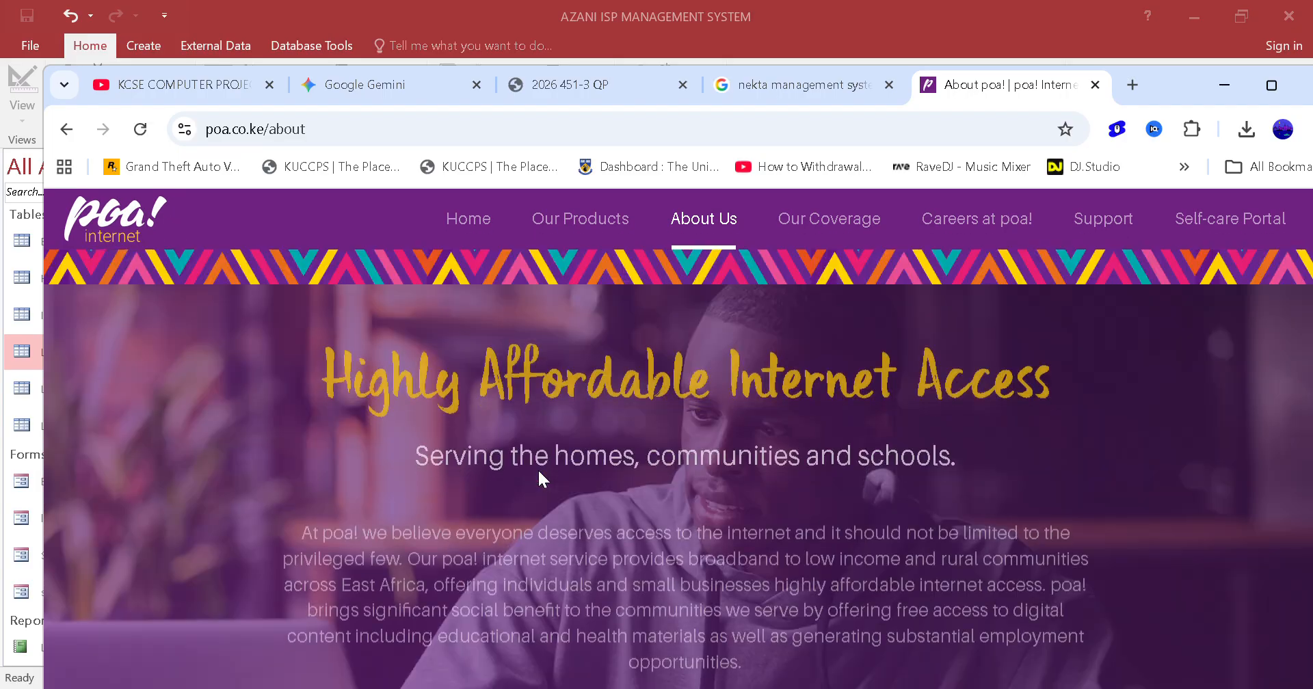
scroll(539, 472, down, 15)
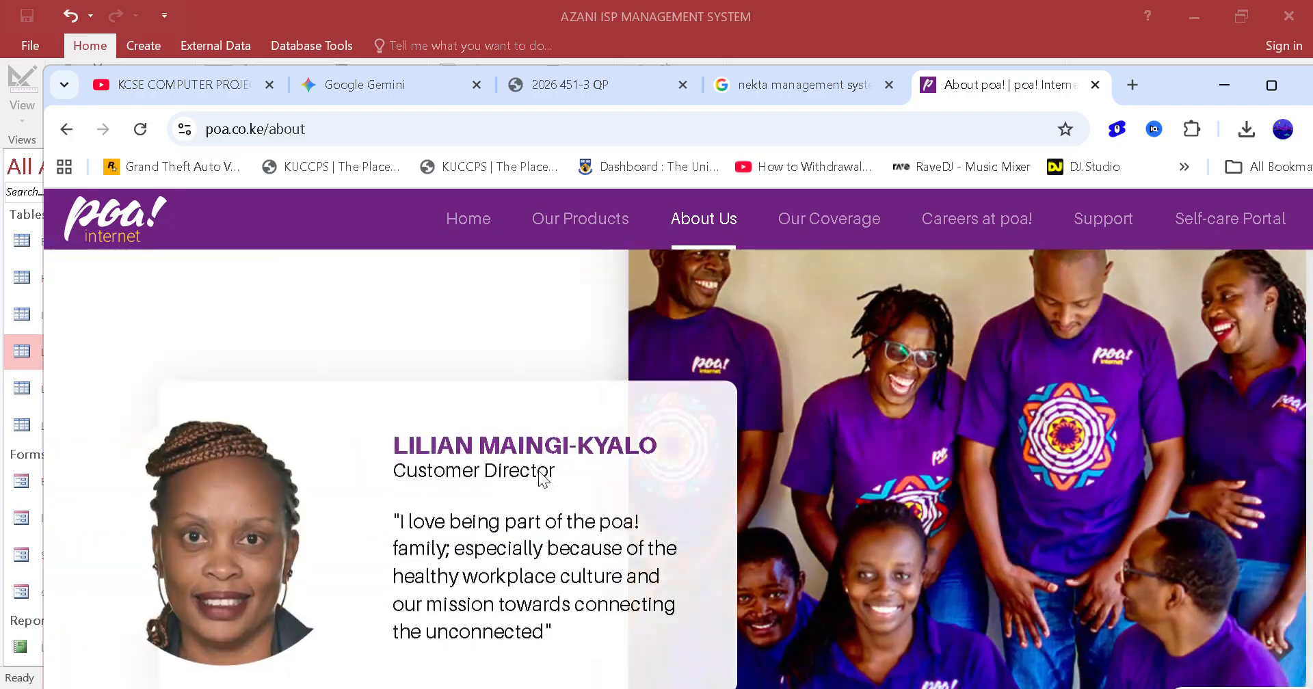
scroll(539, 472, down, 8)
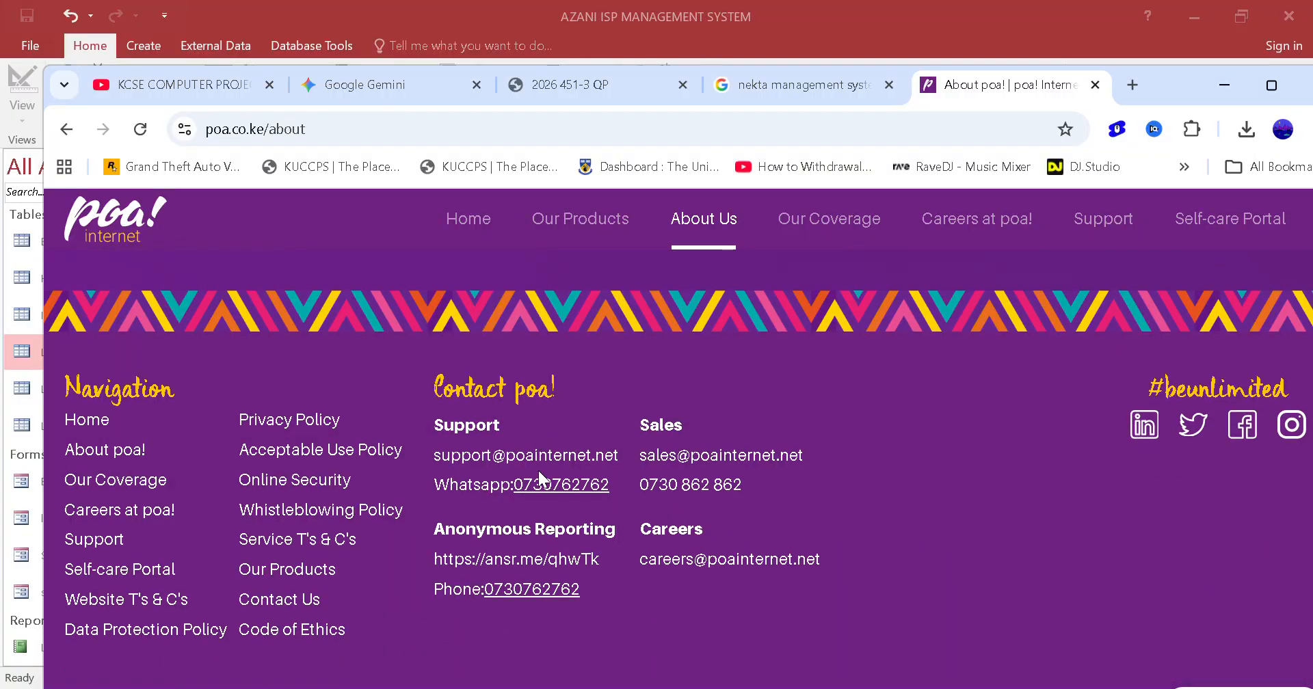
scroll(539, 472, up, 8)
scroll(537, 469, down, 7)
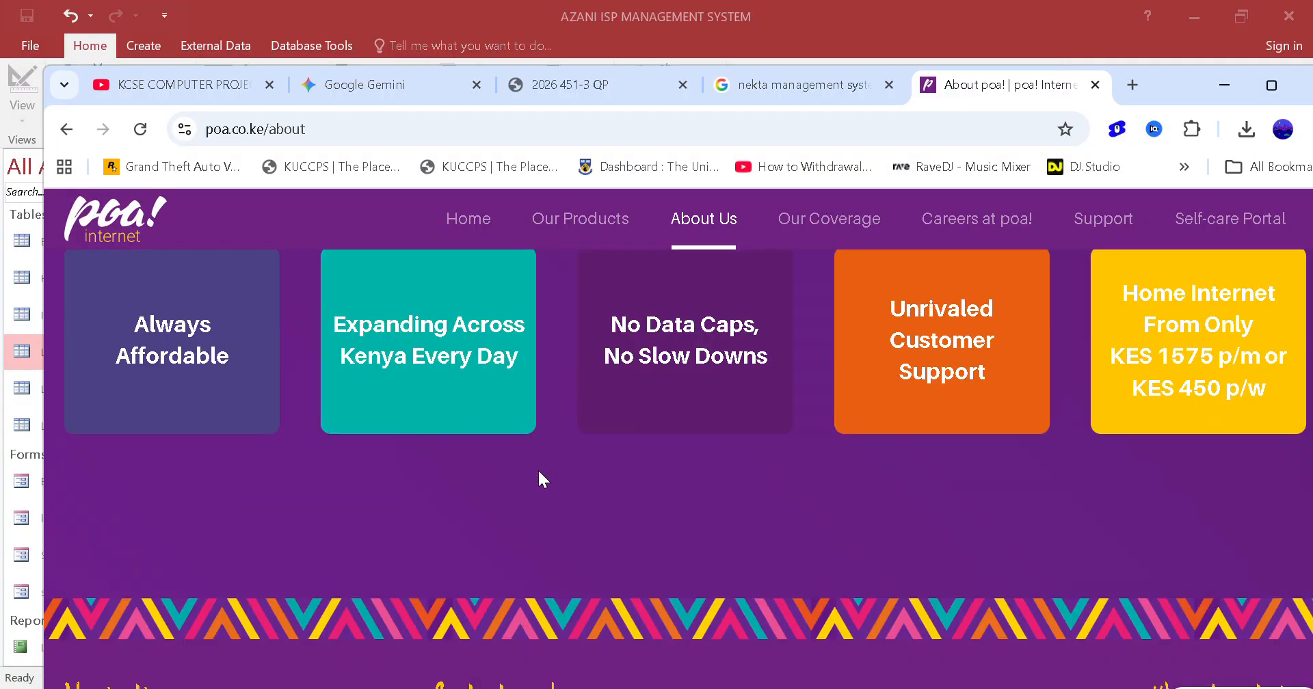
scroll(539, 472, up, 4)
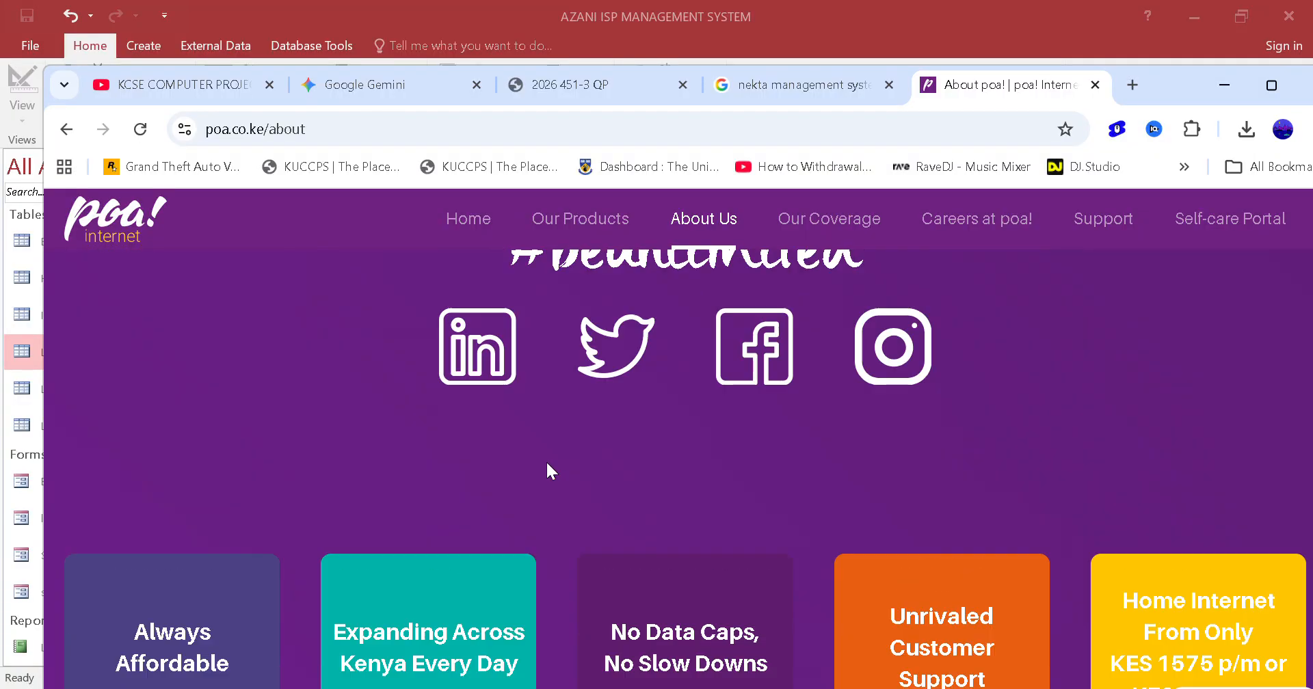
click(1096, 85)
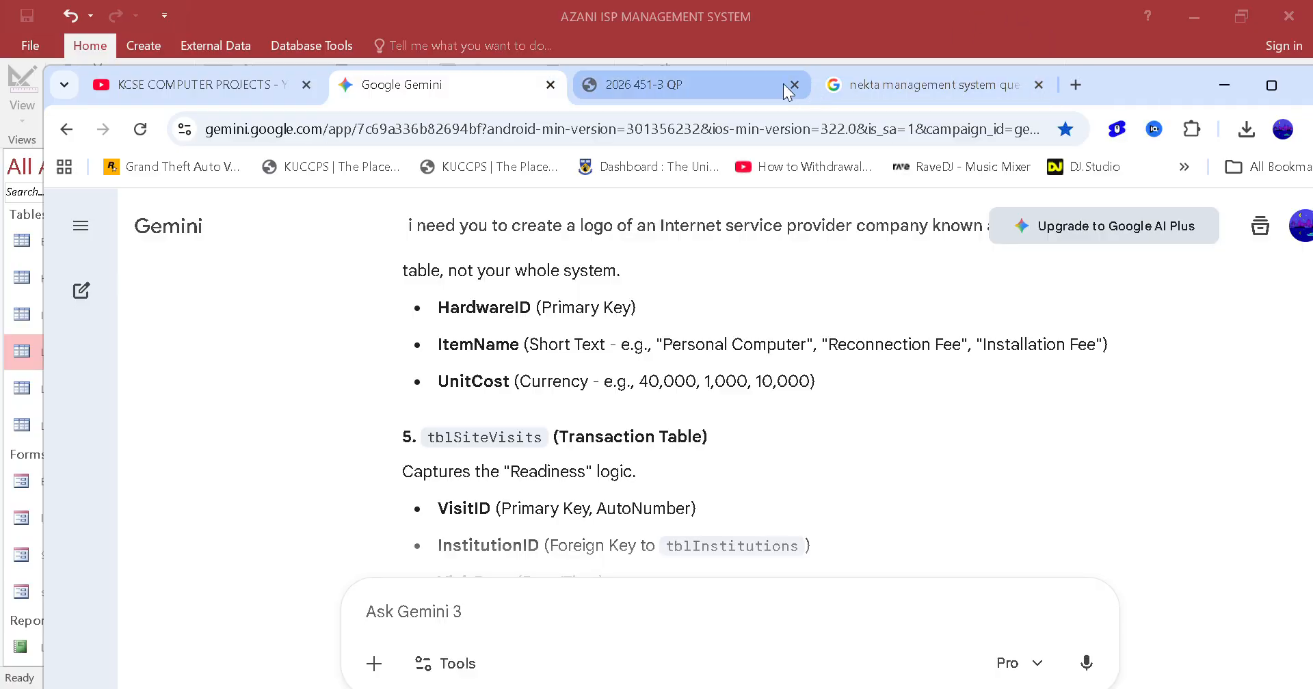
Examine the question paper's site visit paragraph for user numbers, infrastructure requirements, installation fee and personal computer cost
click(910, 83)
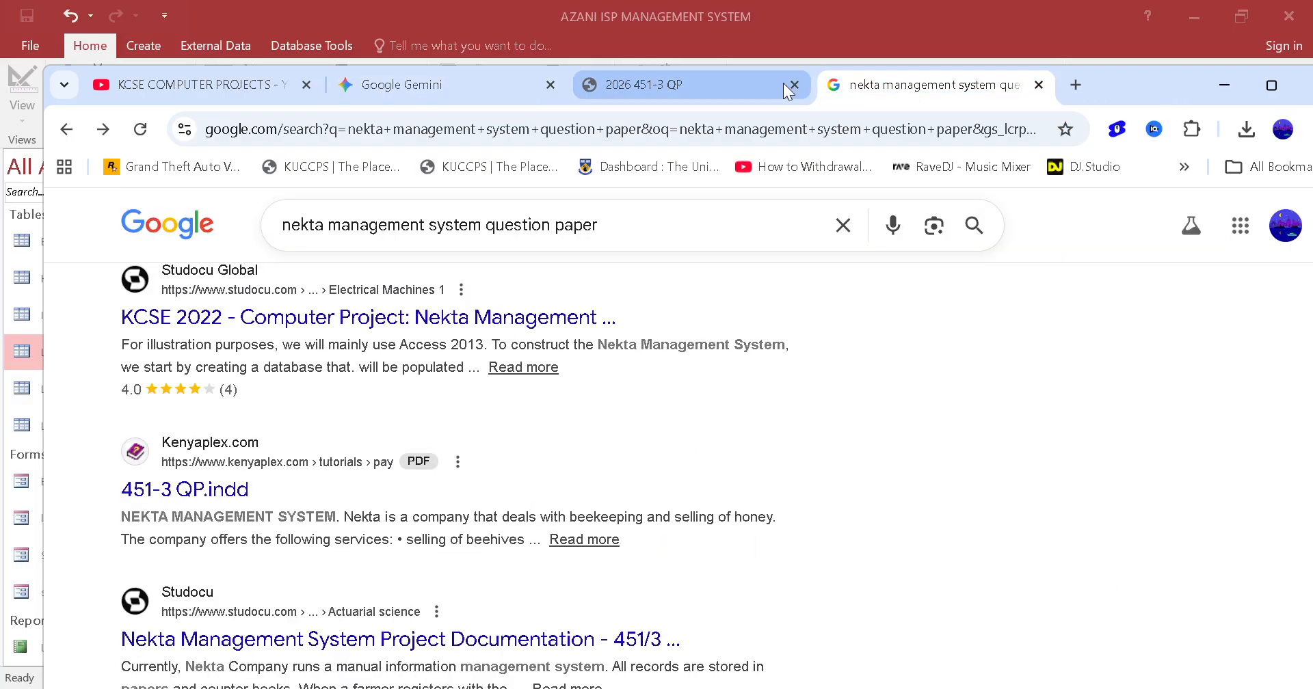
click(536, 34)
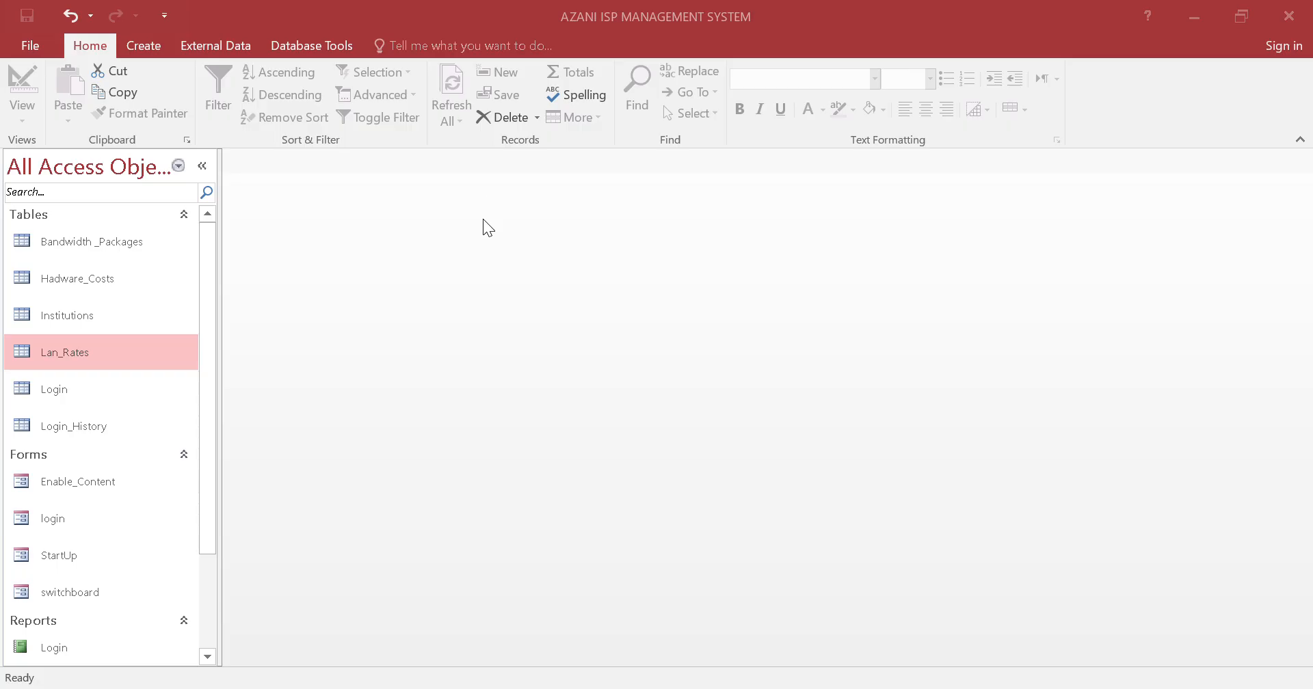
click(291, 688)
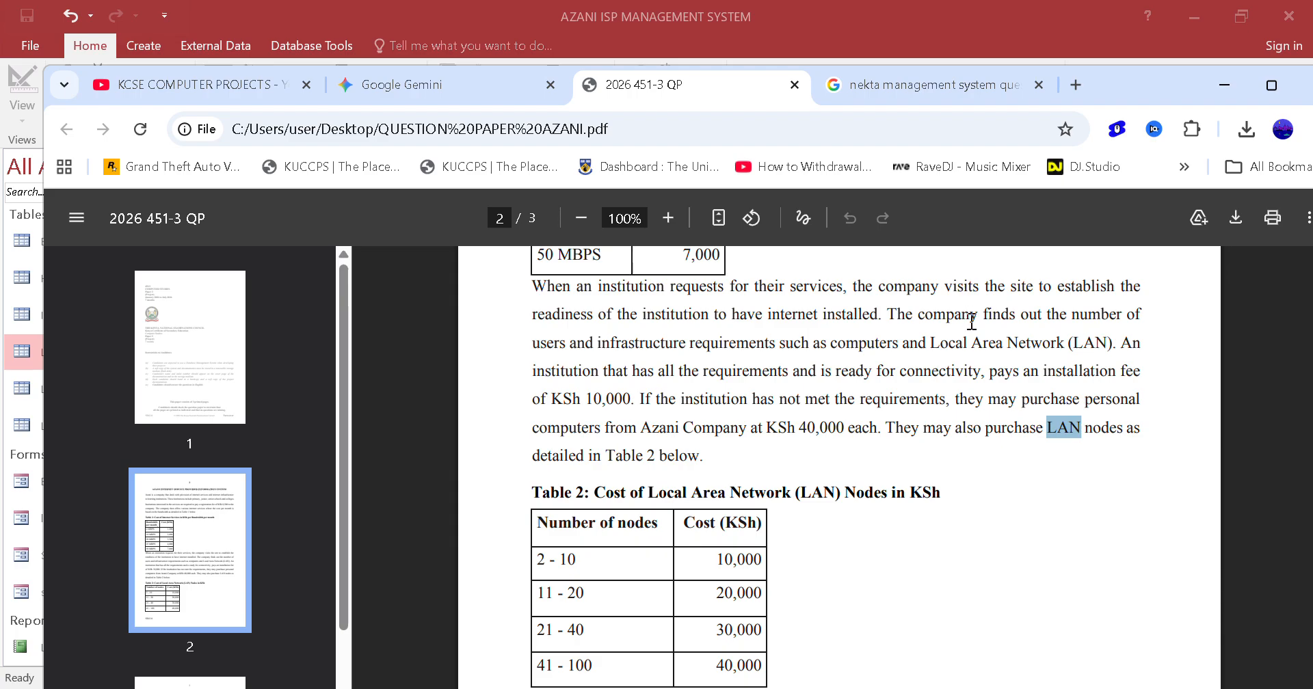
click(899, 318)
drag(1057, 322, 1149, 317)
click(547, 340)
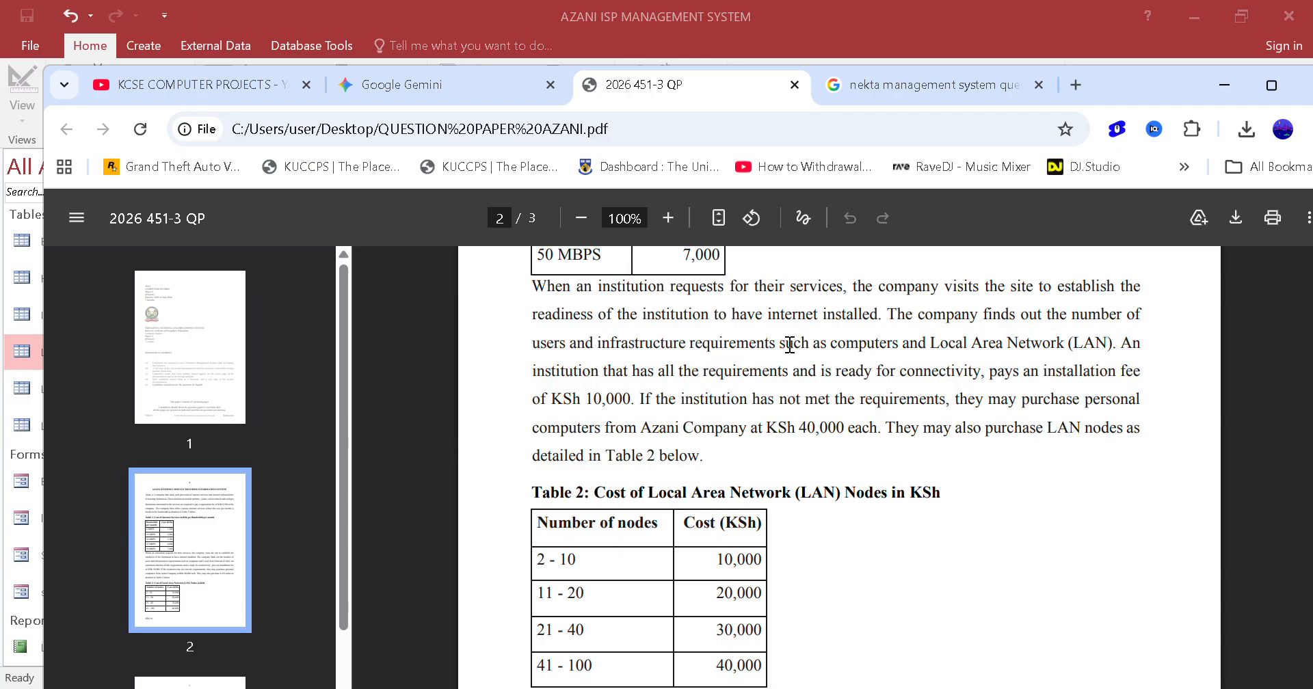
drag(836, 343, 880, 343)
click(1002, 344)
click(863, 342)
drag(651, 403, 1120, 403)
click(561, 420)
drag(637, 428, 850, 436)
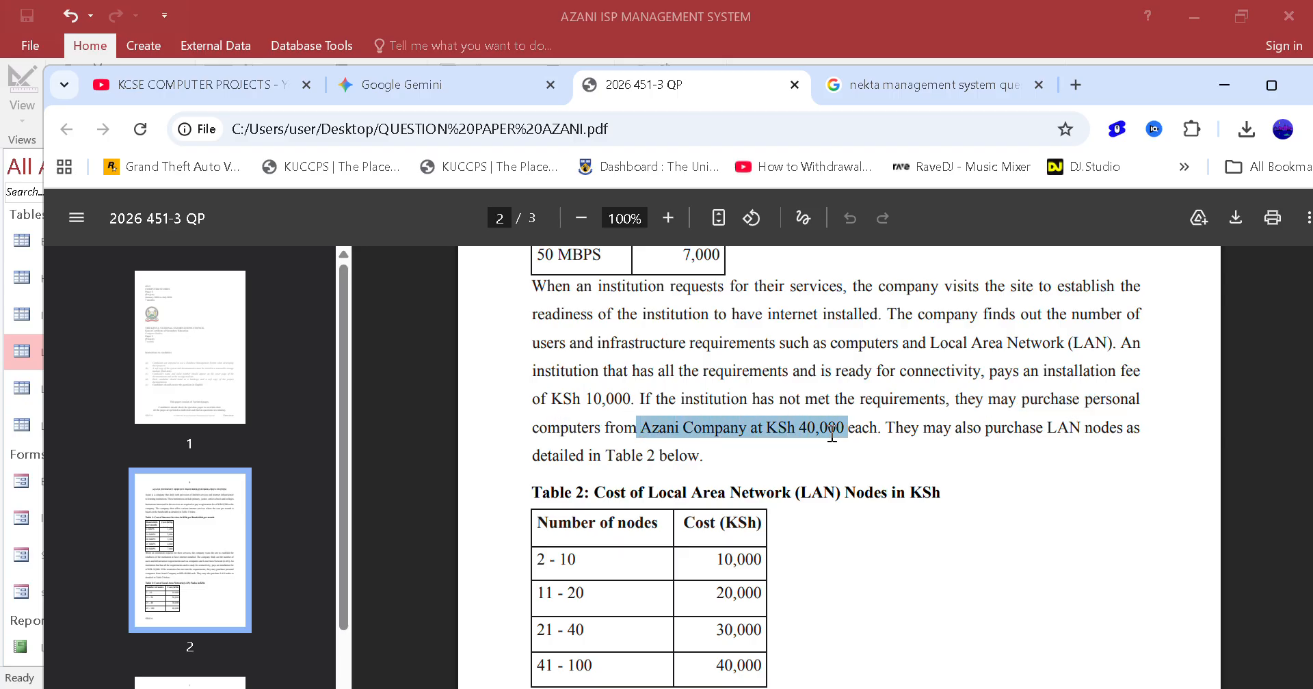
click(832, 434)
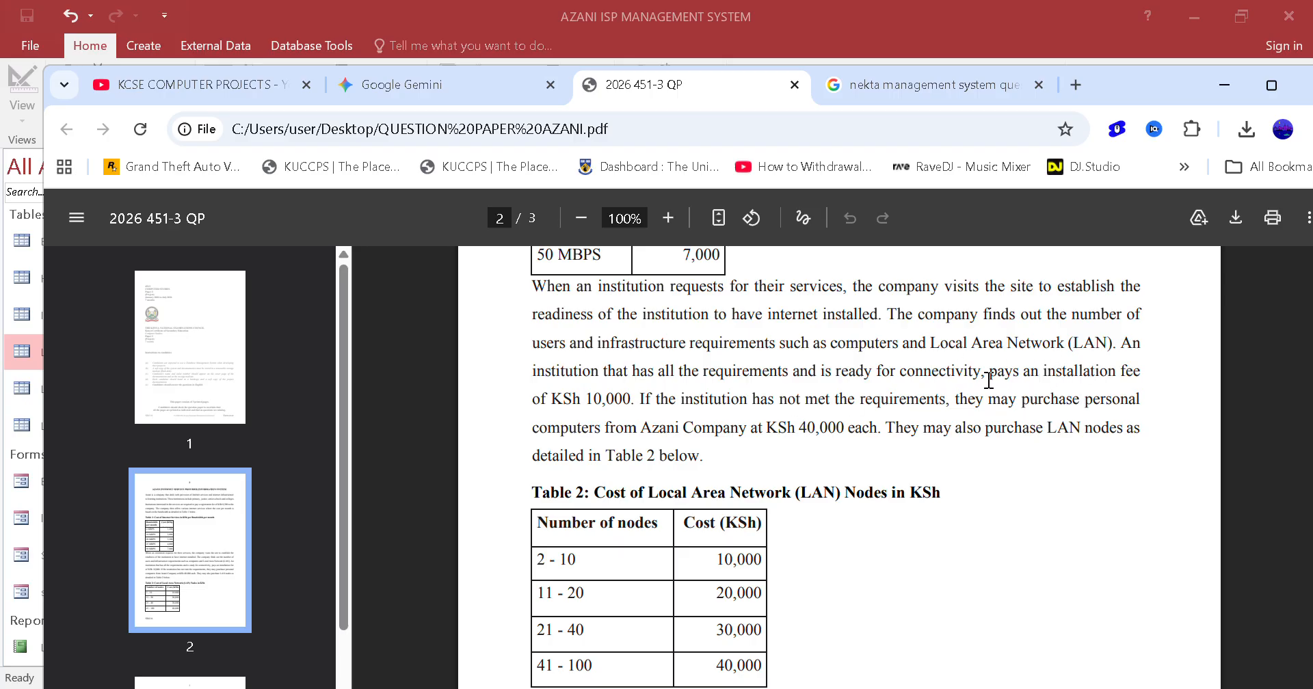
drag(989, 376, 1238, 386)
click(551, 397)
drag(552, 397, 664, 399)
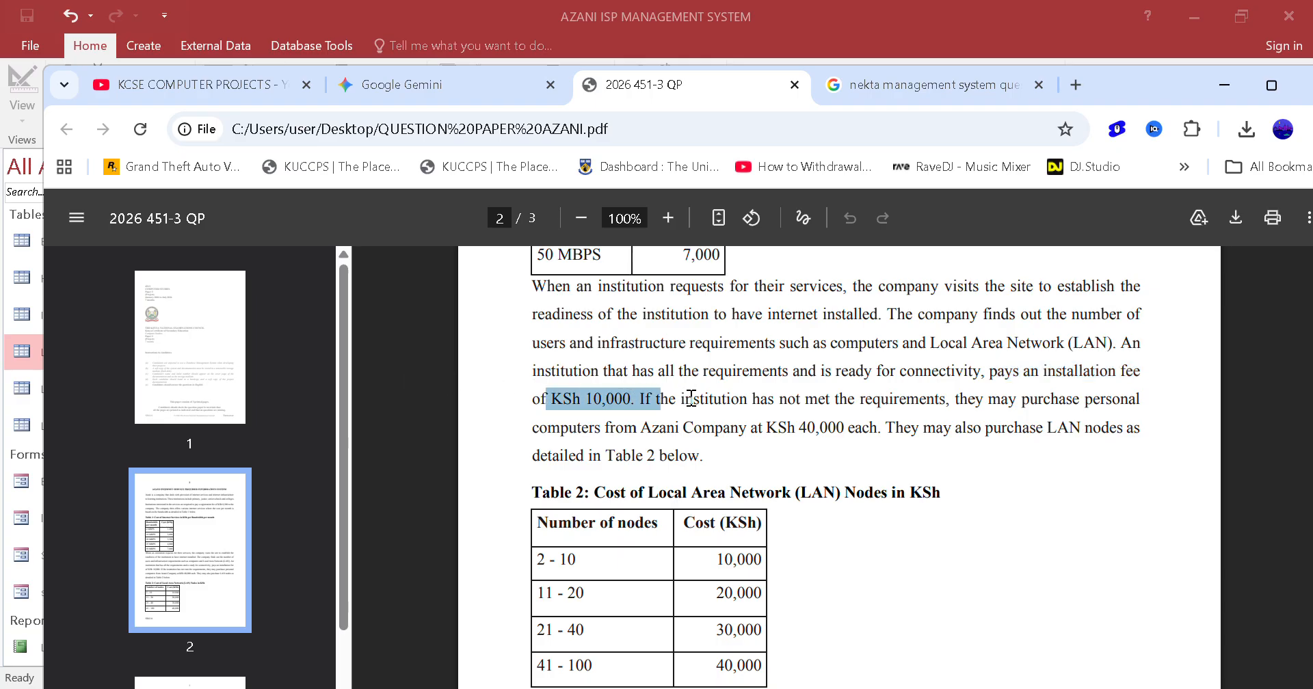
click(766, 430)
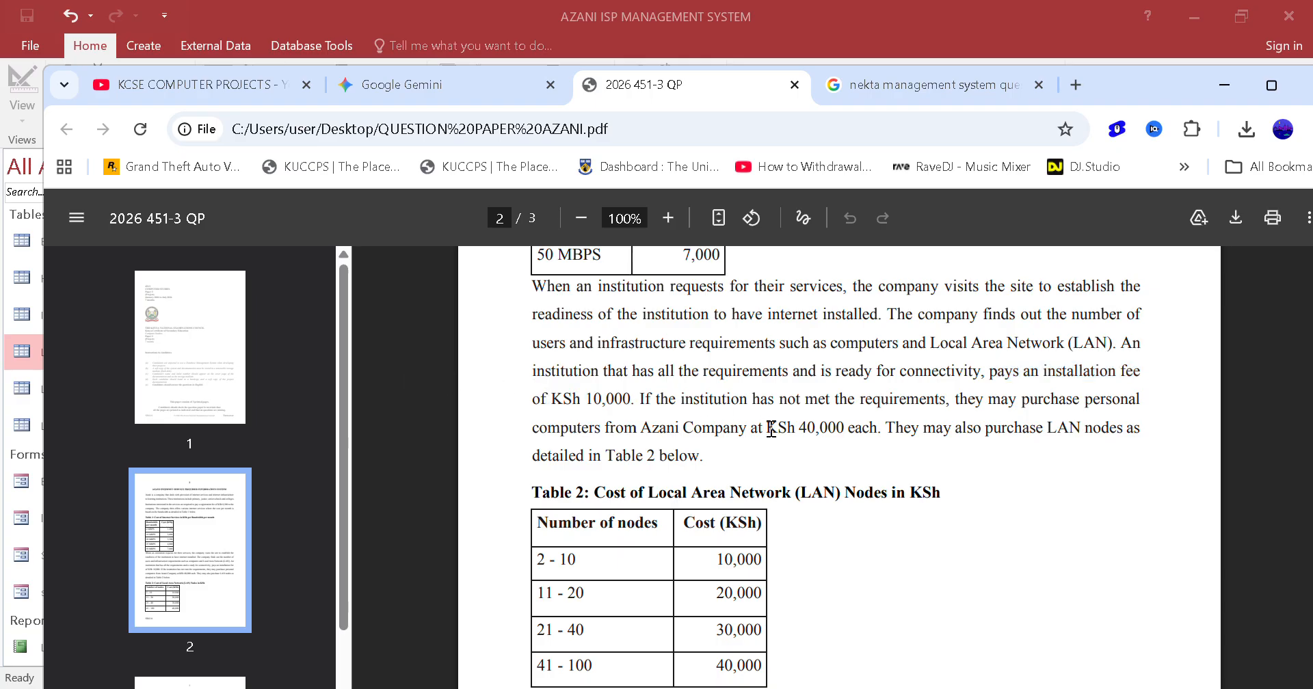
Switch back to Access, create a new table and save it as Site_Visits
click(757, 57)
click(157, 43)
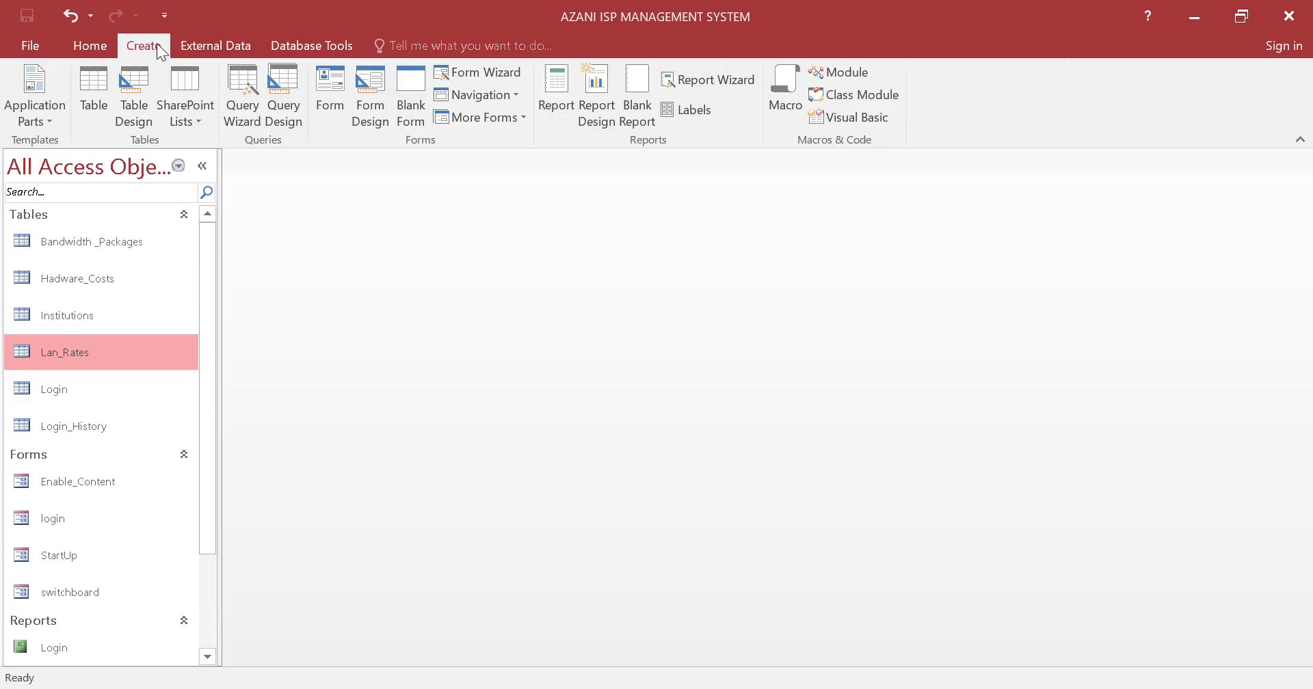
click(94, 82)
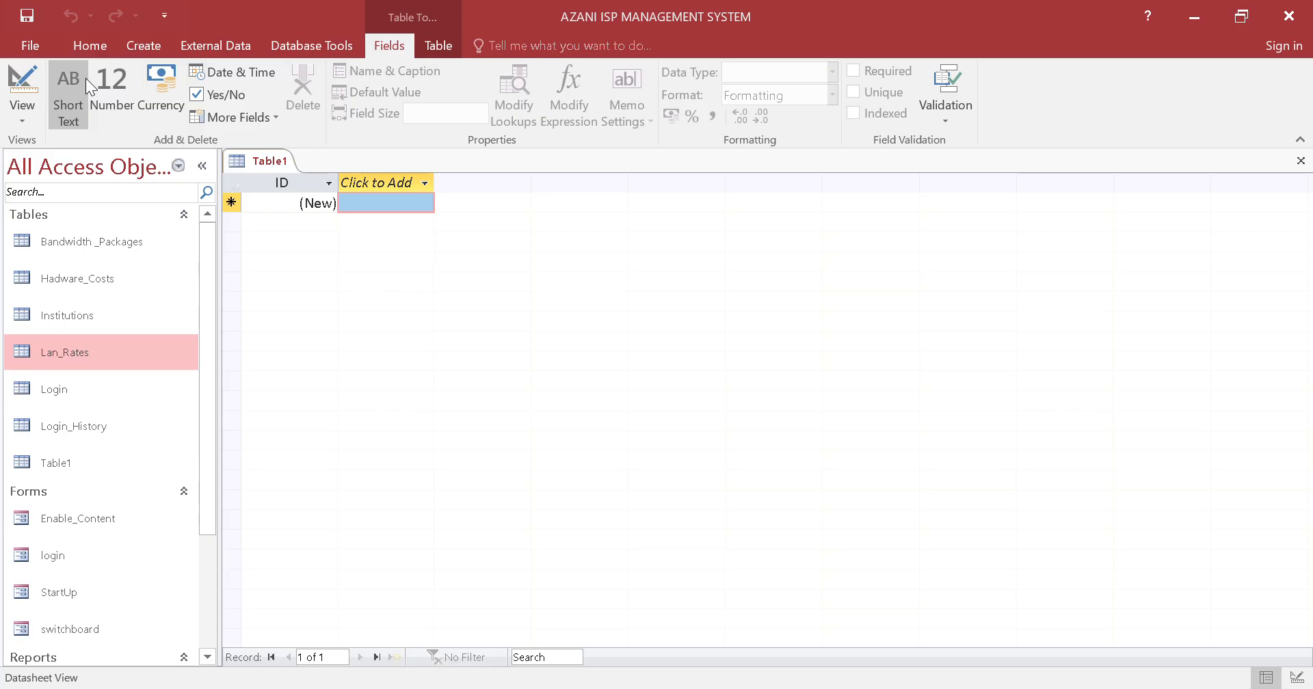
right_click(250, 160)
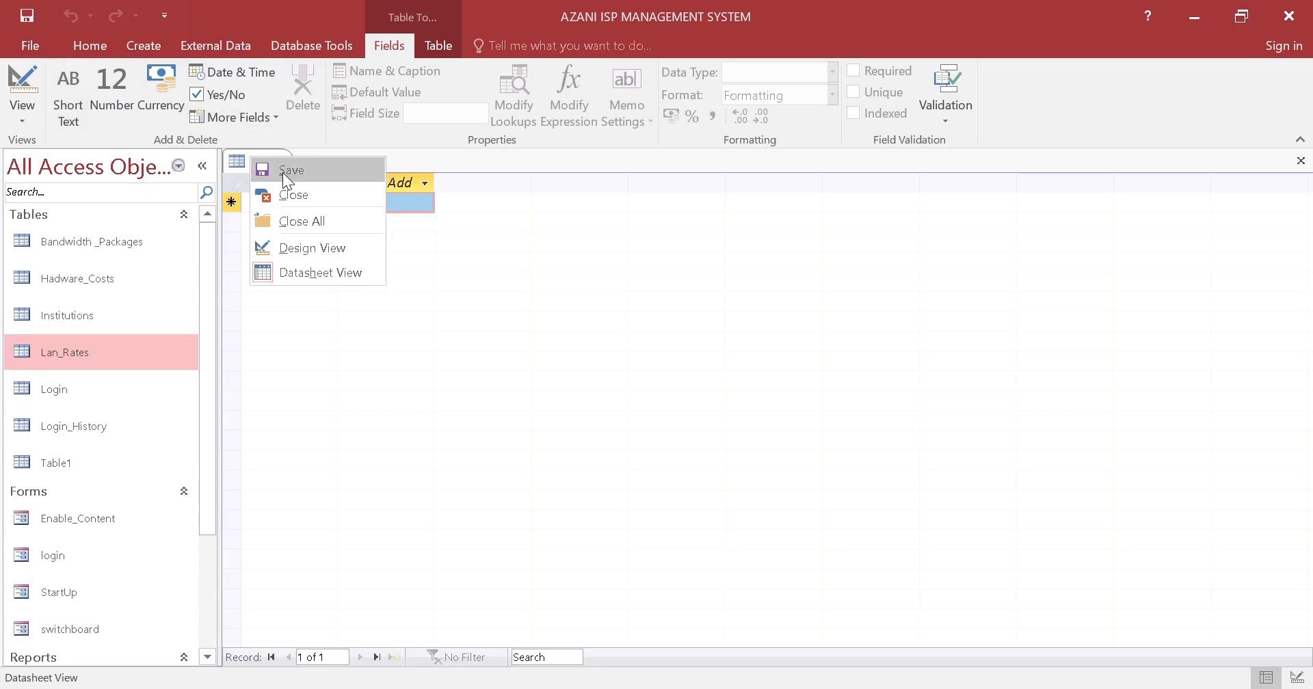
click(283, 167)
text(S)
key(Caps_Lock)
text(i)
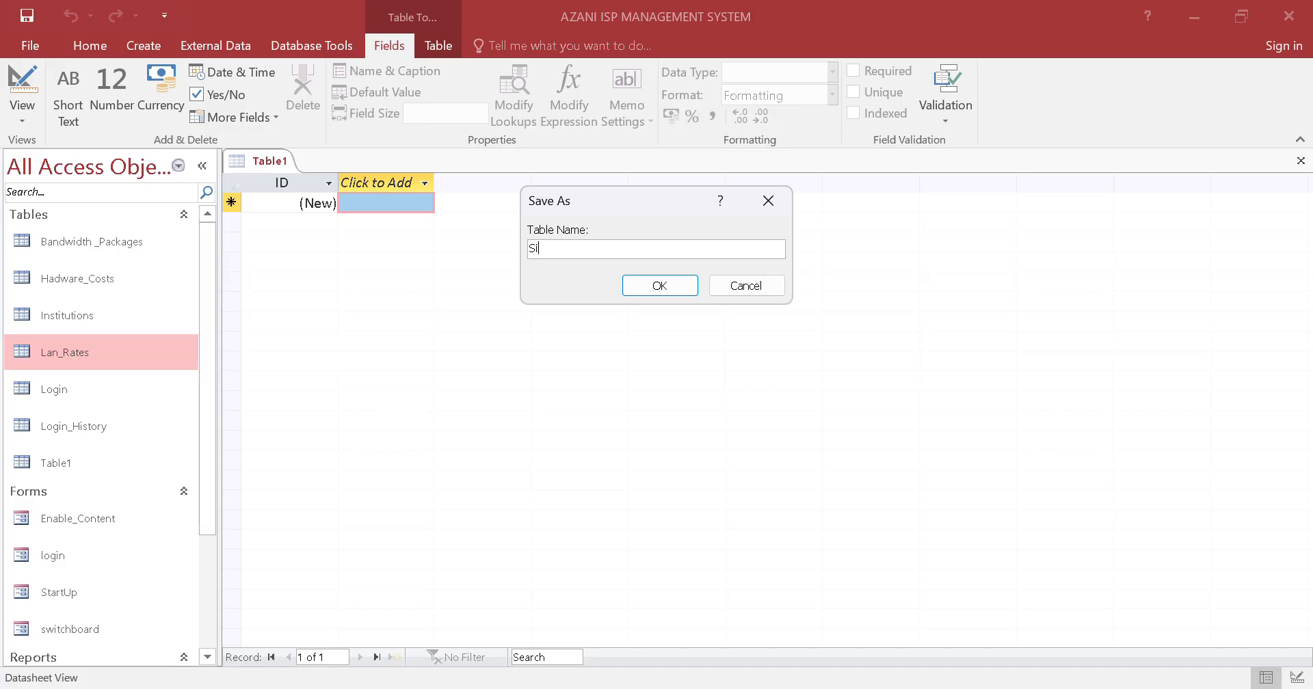
text(te_)
key(Caps_Lock)
text(V)
key(Caps_Lock)
text(isits)
key(Return)
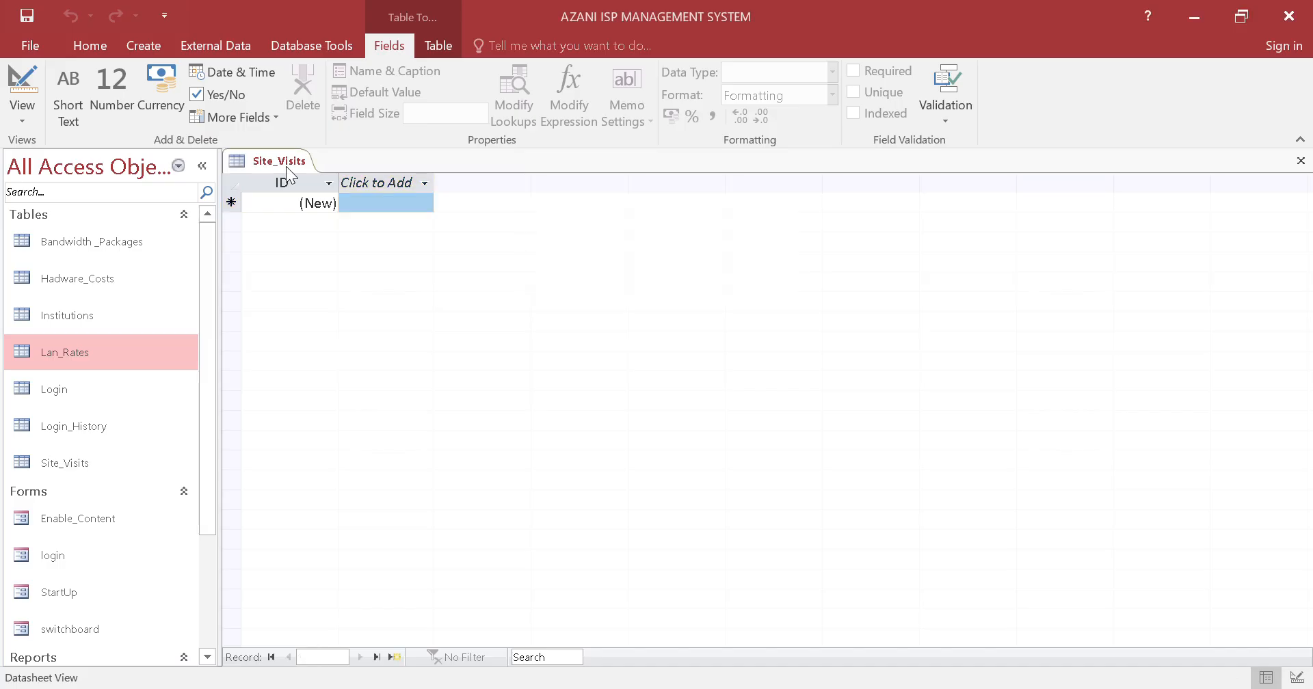
Open Site_Visits in Design View and rename its ID field to VisitID
right_click(286, 166)
click(356, 257)
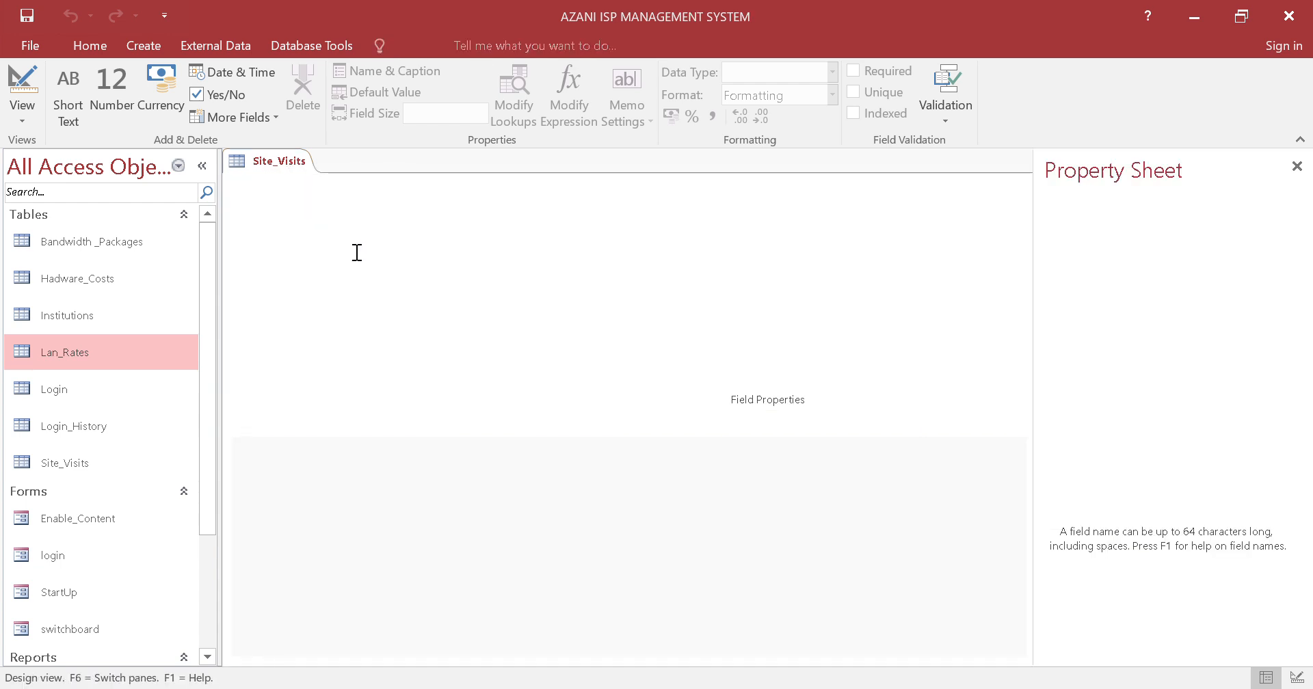
click(315, 200)
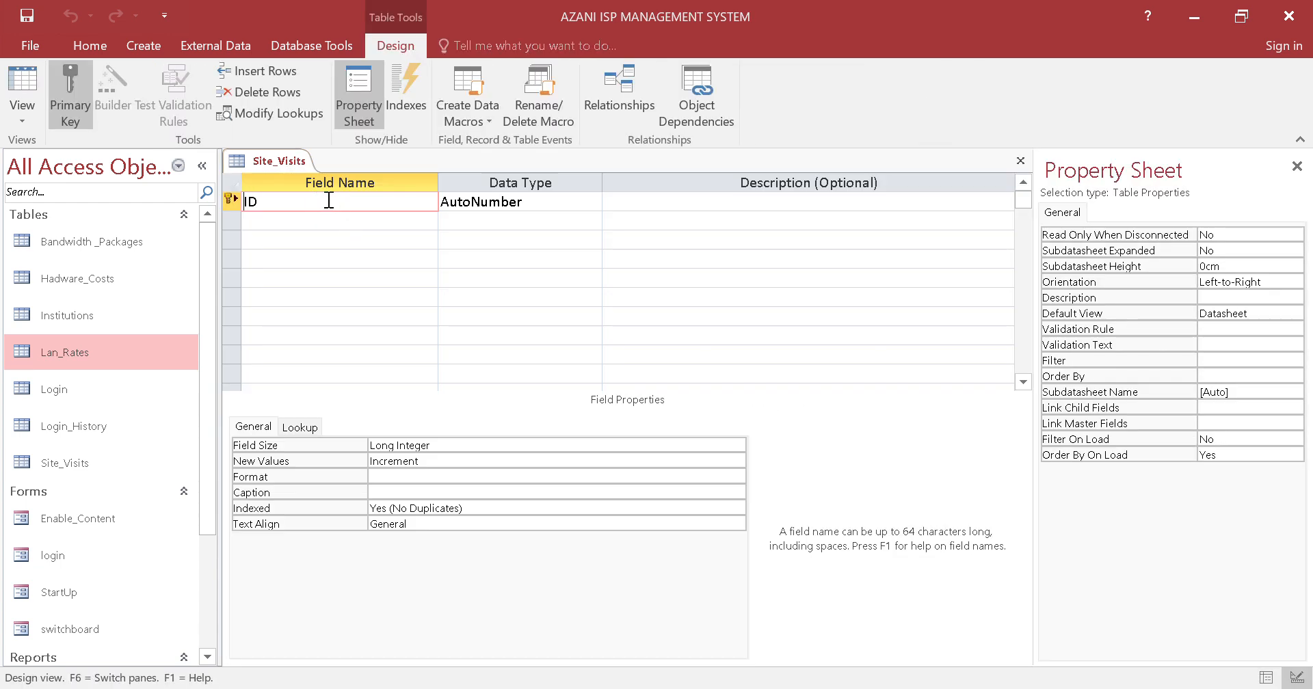
key(Caps_Lock)
text(V)
key(Caps_Lock)
text(isit)
click(268, 213)
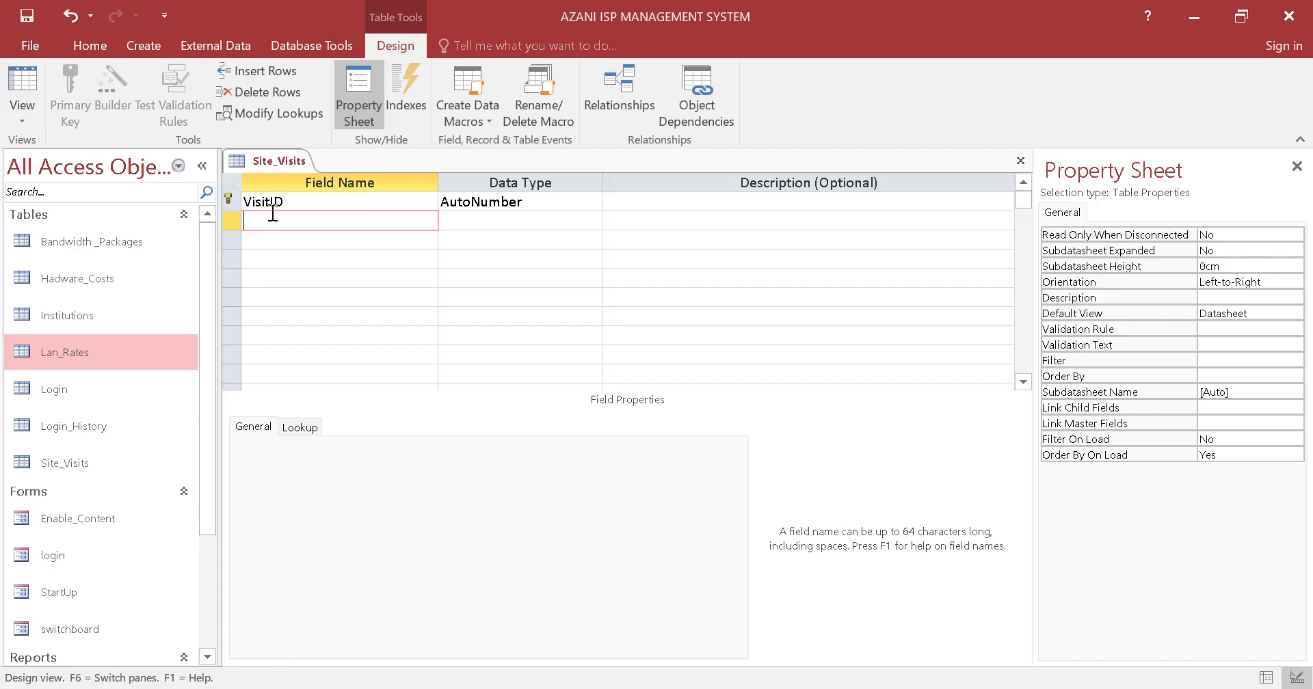
Add a Short Text field named Institution_ID below VisitID in the Site_Visits design and select its row
key(Caps_Lock)
text(I)
key(Caps_Lock)
text(nstitution_)
key(Caps_Lock)
text(ID)
right_click(229, 220)
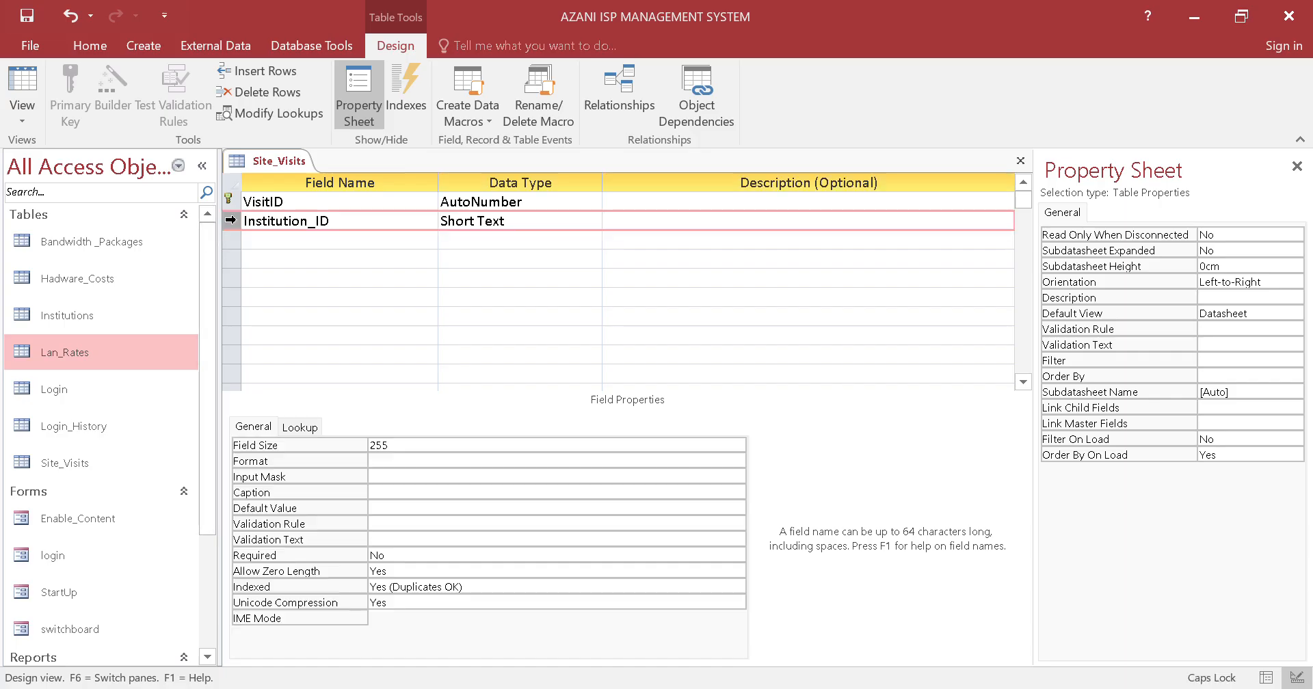
click(247, 230)
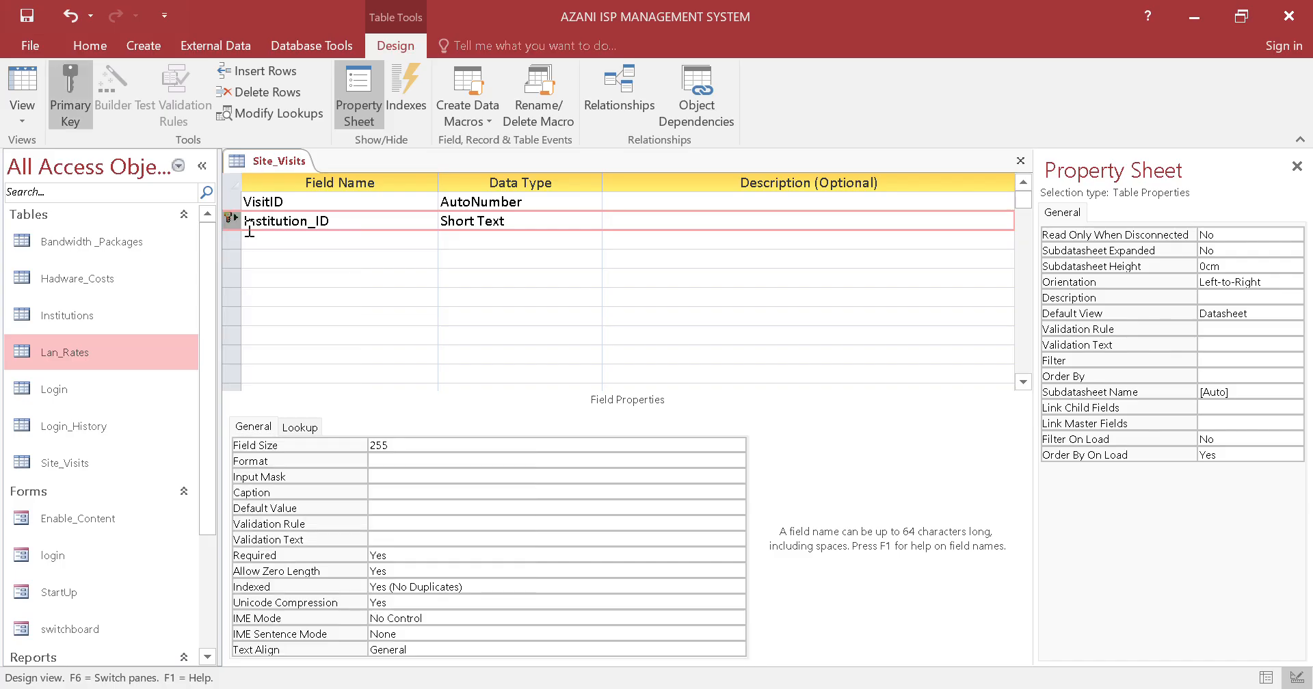
right_click(231, 203)
click(245, 216)
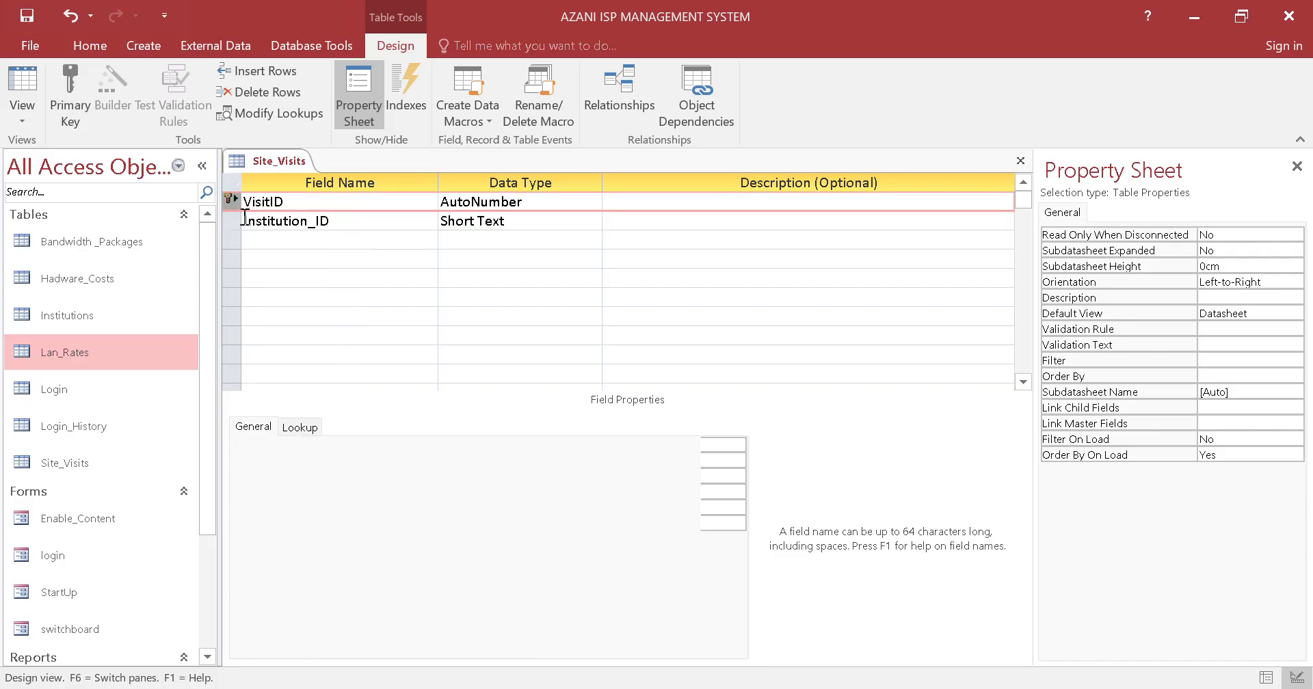
Add a VisitDate field below Institution_ID in the Site_Visits design with the Date/Time data type
click(331, 239)
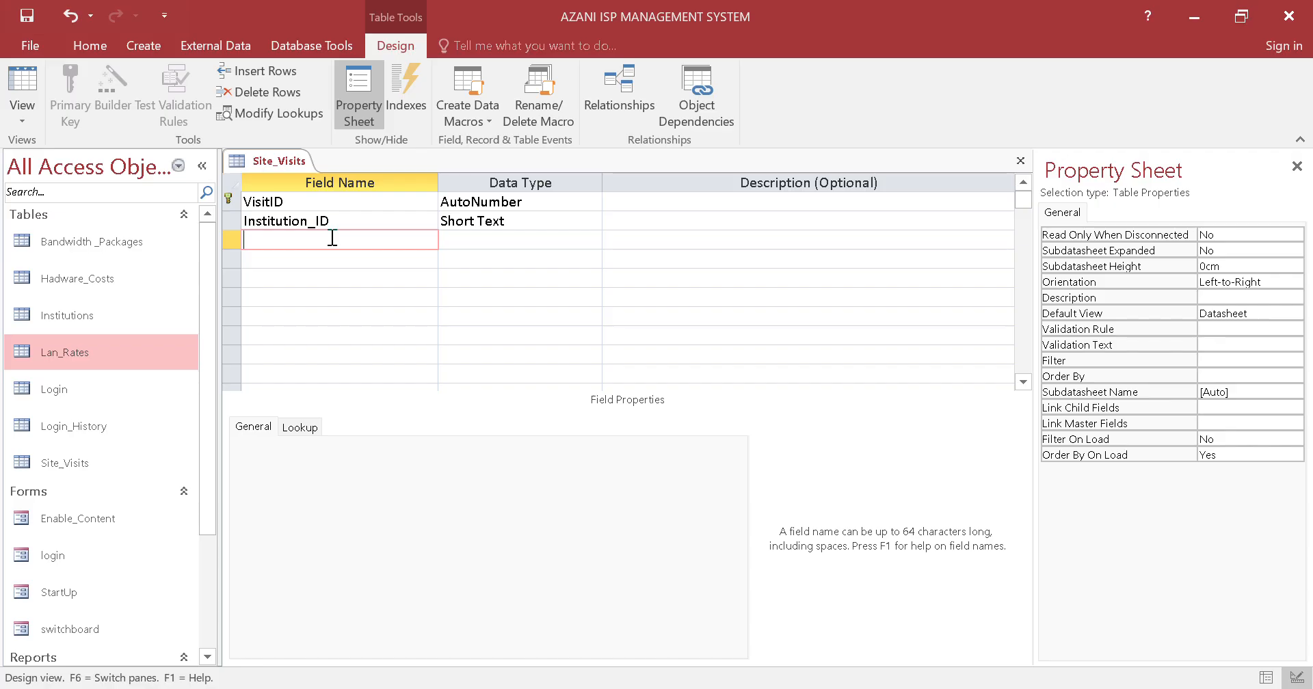
text(Visit)
key(Caps_Lock)
text(D)
key(Caps_Lock)
text(ate)
key(Tab)
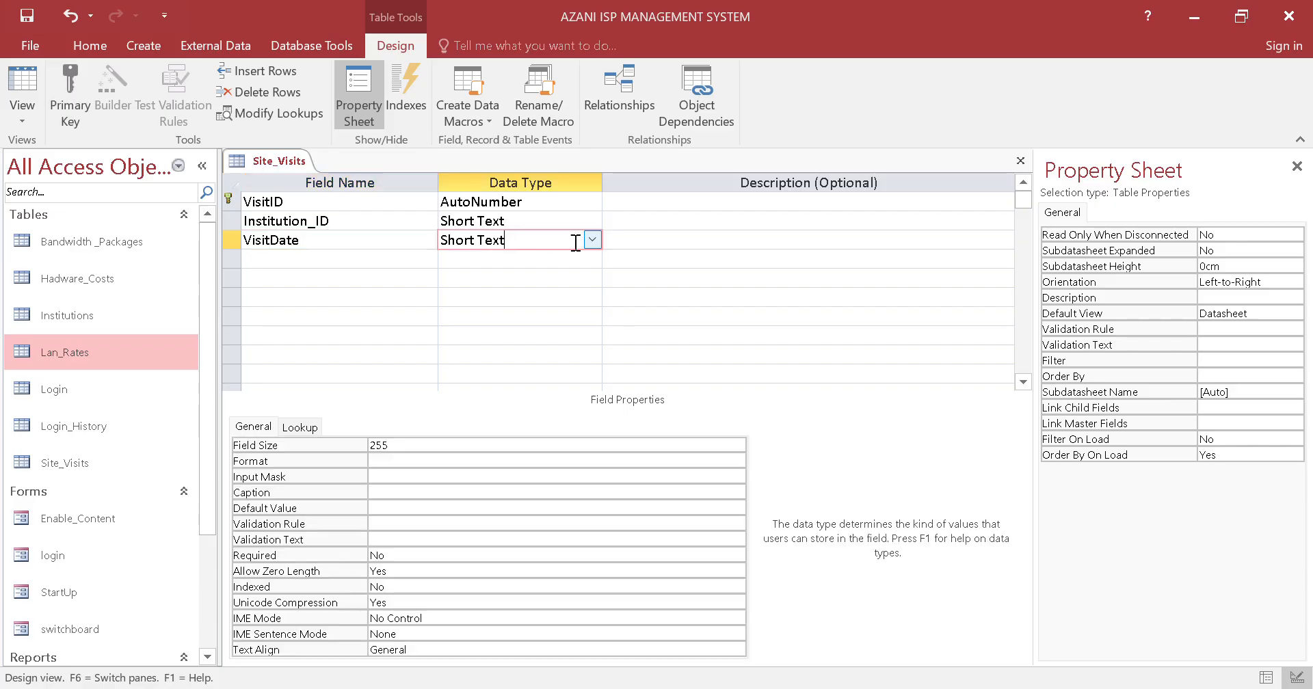
click(592, 240)
click(543, 316)
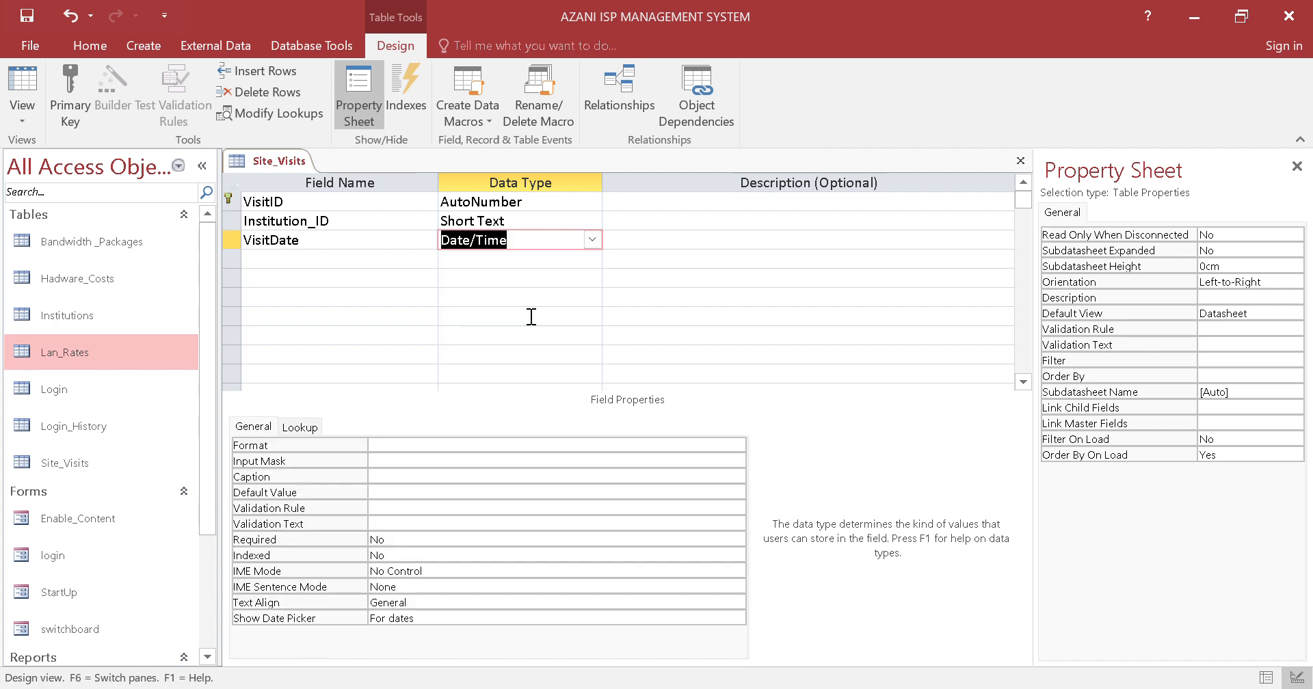
Add an IsReady field below VisitDate with the Yes/No data type
click(383, 259)
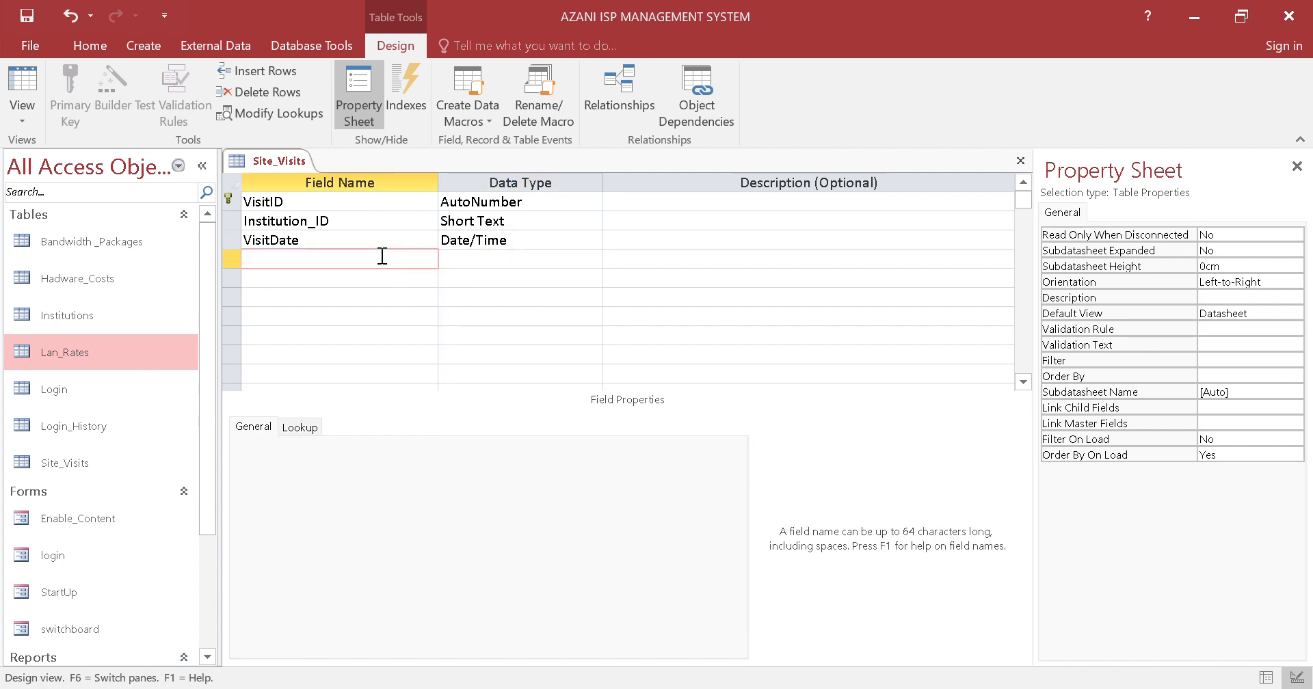
key(Caps_Lock)
text(I)
key(Caps_Lock)
text(sReady)
click(553, 258)
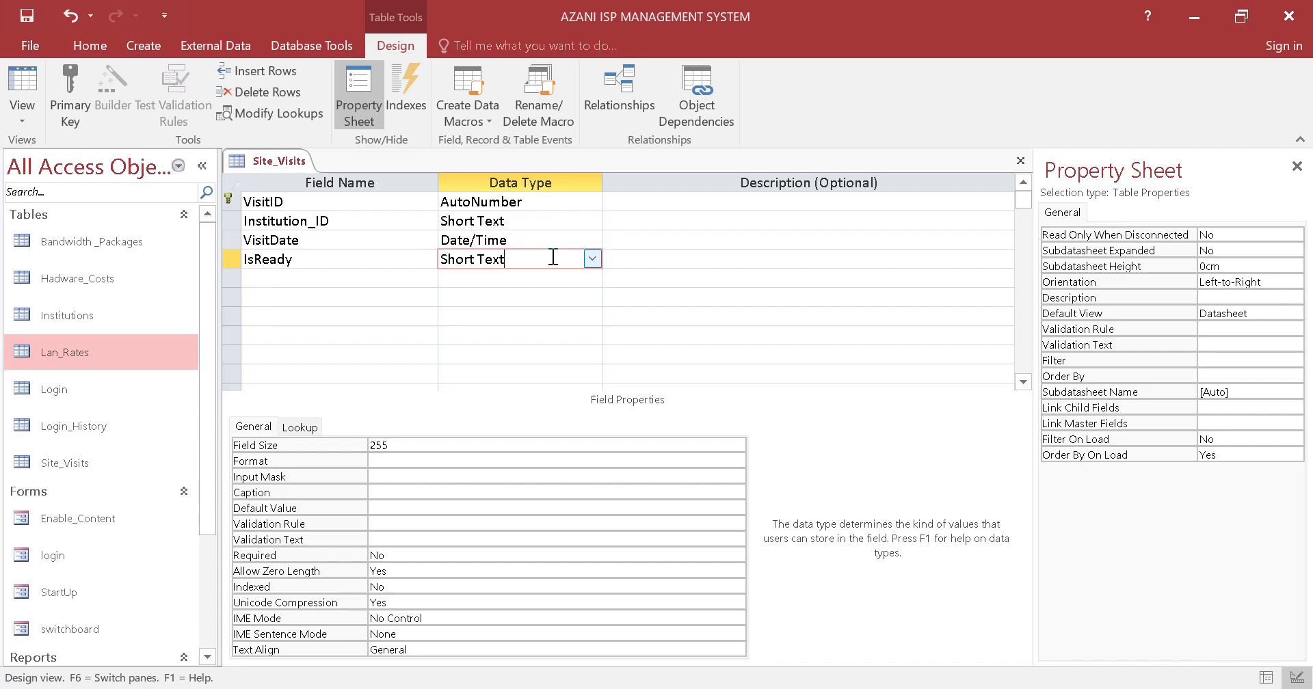
click(592, 260)
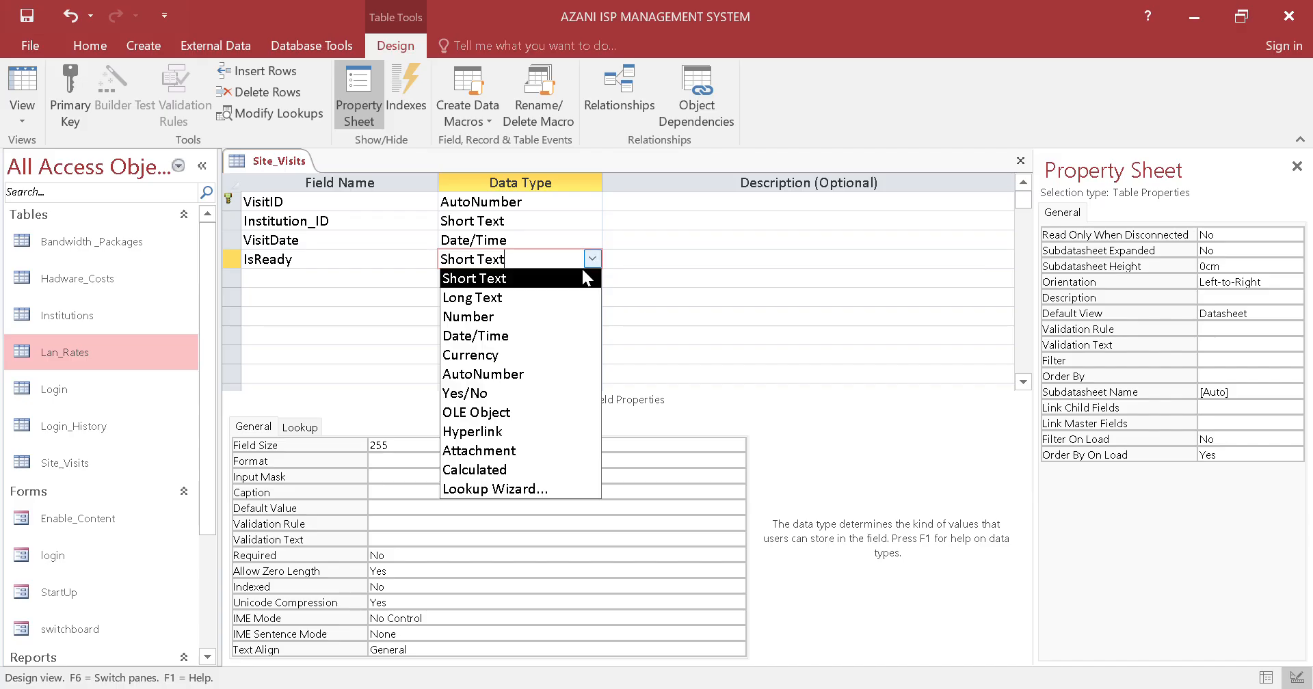
click(523, 393)
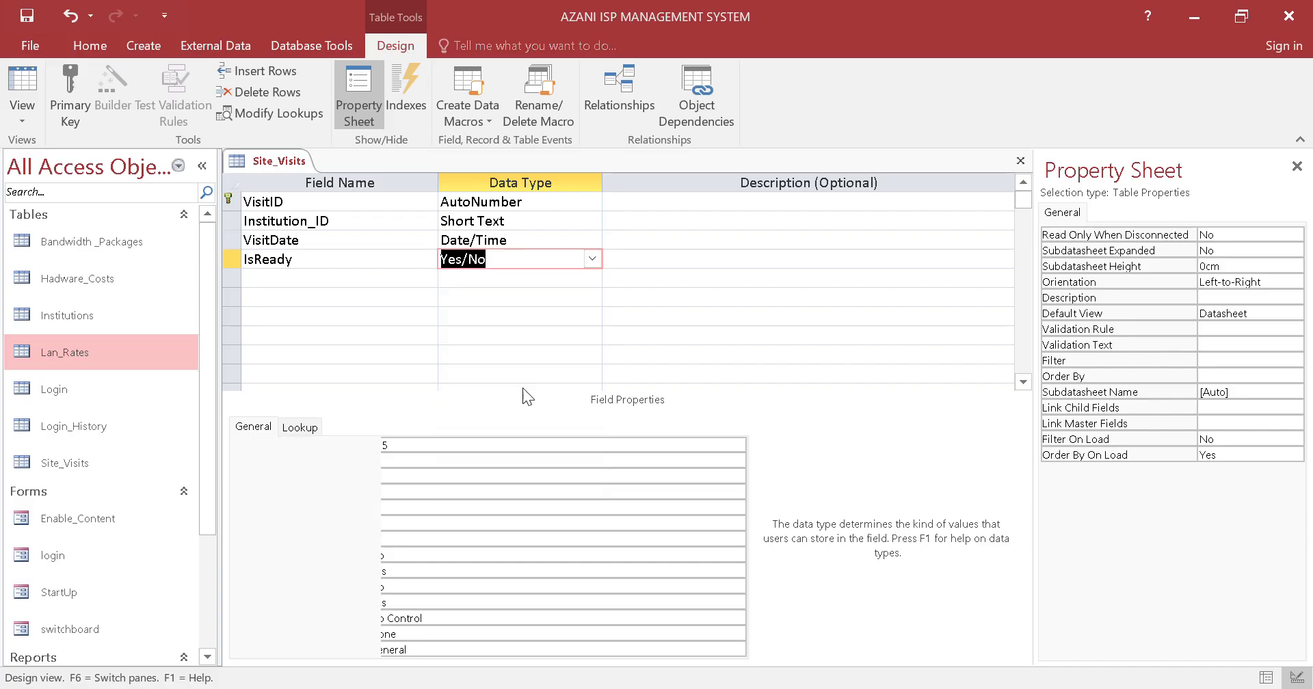
Add a Computers_Needed field below IsReady with the Number data type
click(373, 277)
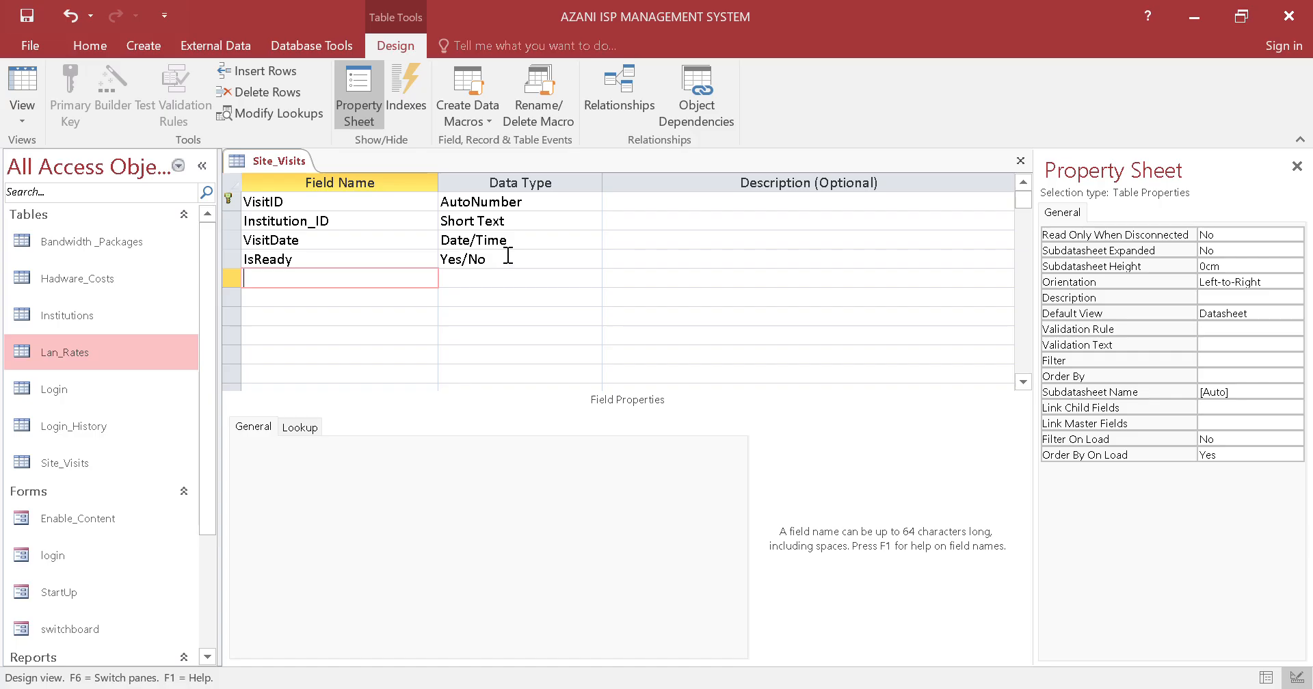
key(Caps_Lock)
key(Caps_Lock)
text(omputers_)
key(Caps_Lock)
text(N)
key(Caps_Lock)
text(ee)
text(des)
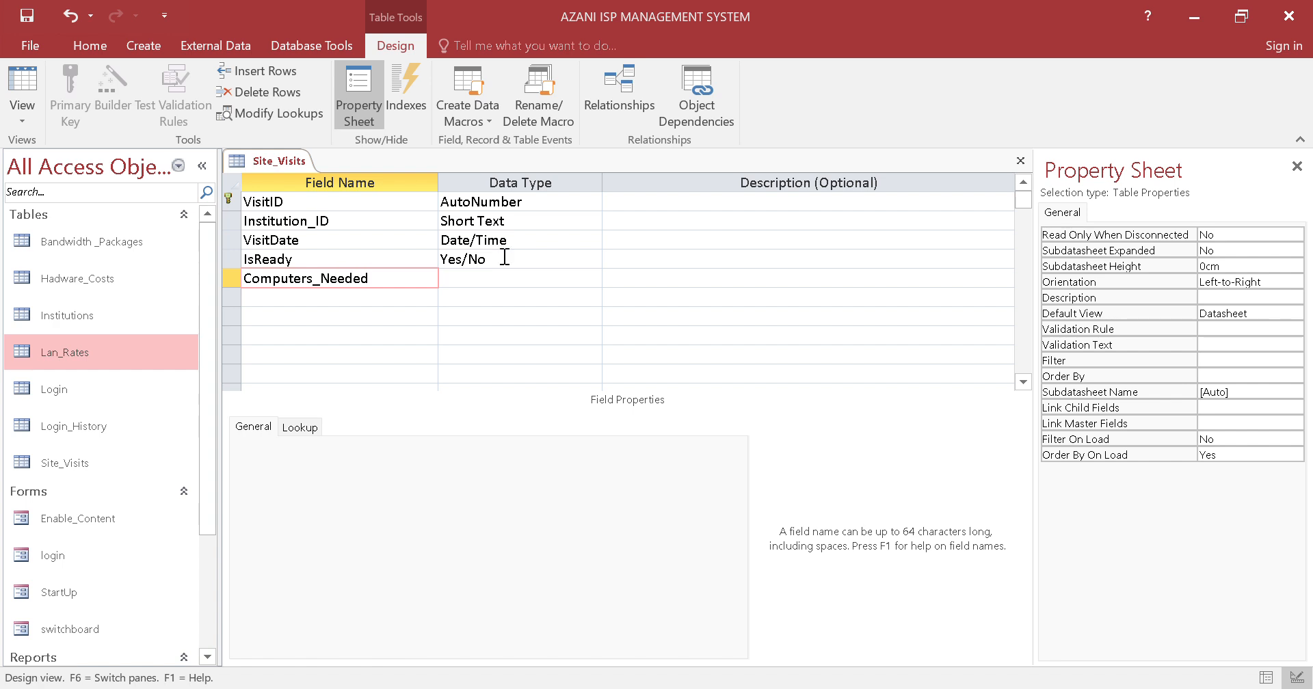
click(480, 277)
click(589, 278)
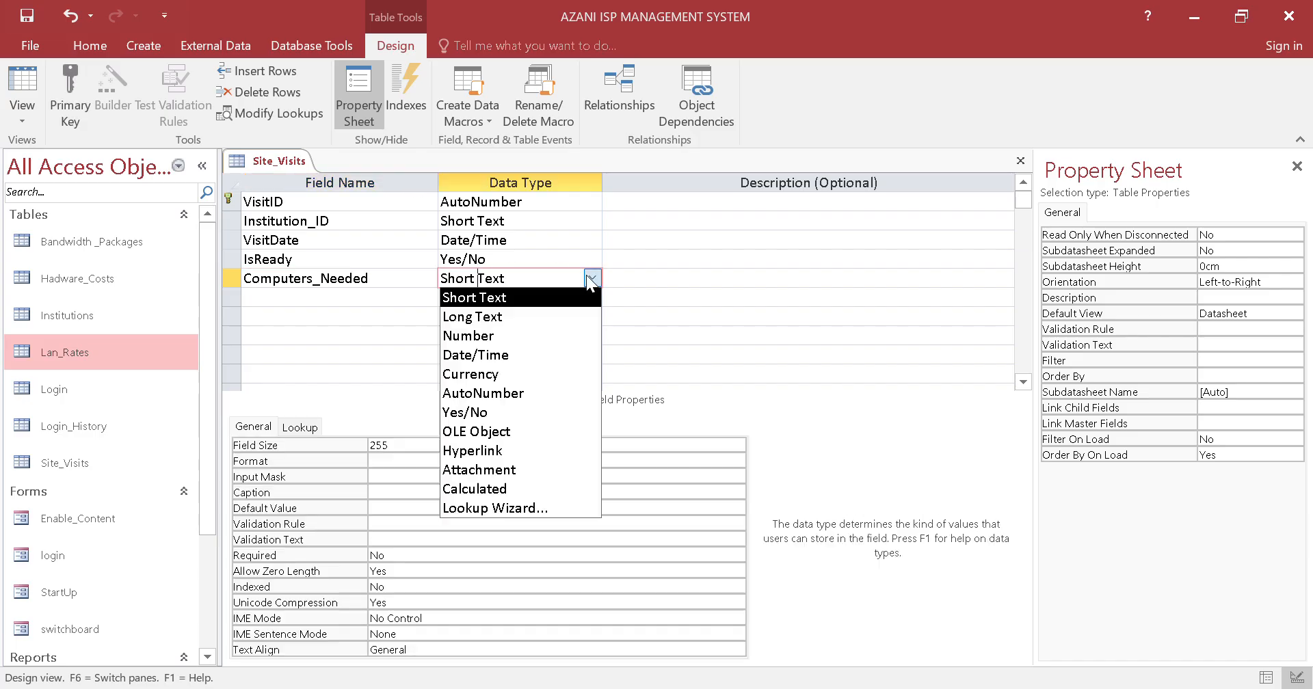
click(536, 331)
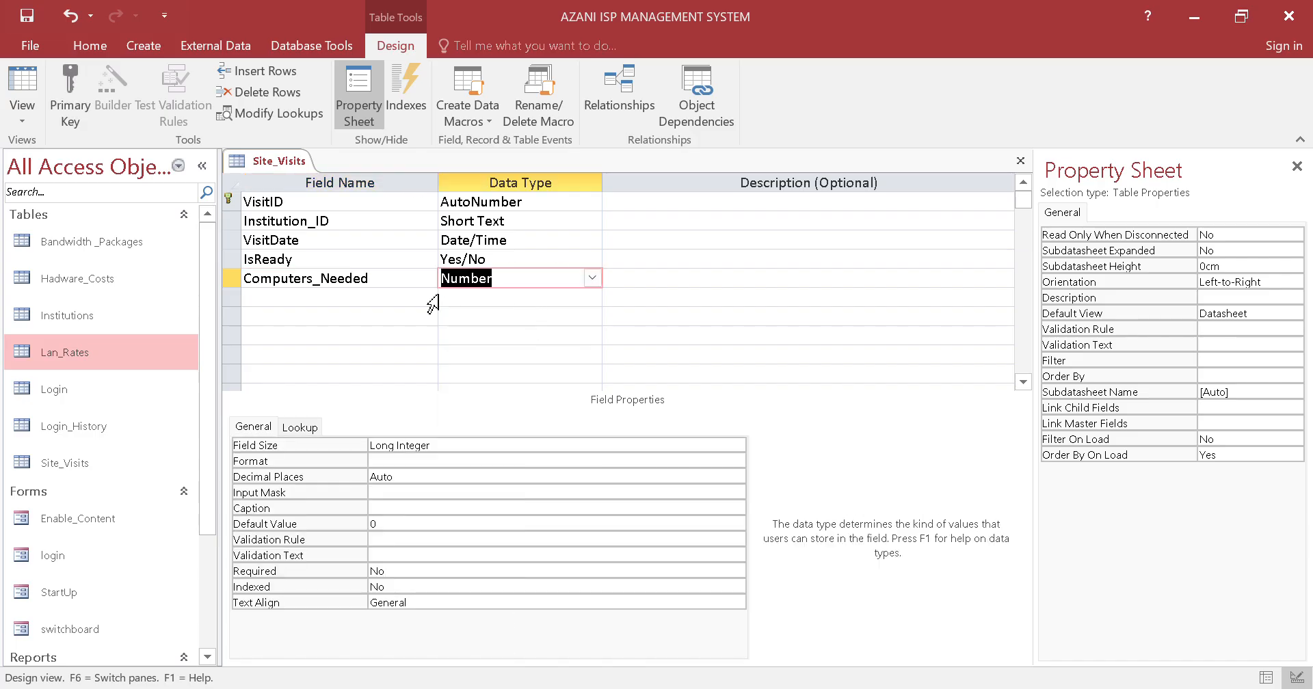
click(387, 524)
drag(382, 524, 358, 525)
click(408, 523)
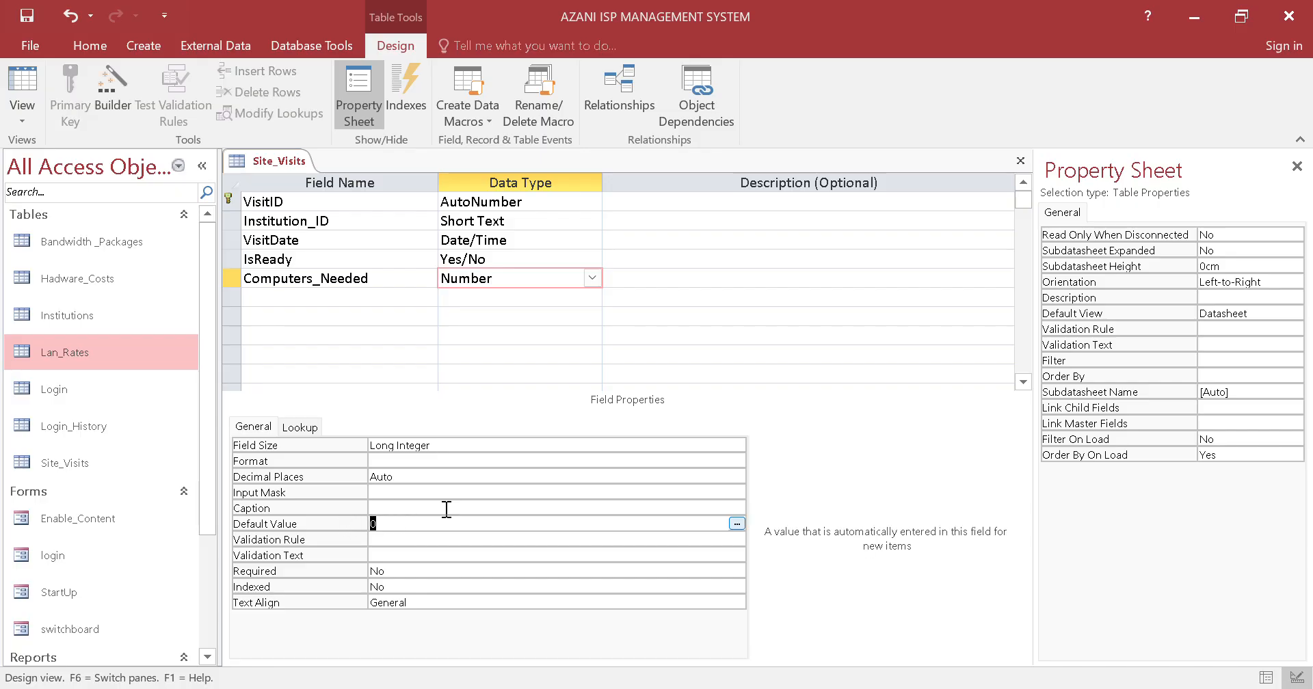
click(384, 520)
Add a Nodes_Needed field below Computers_Needed with the Number data type
click(366, 295)
key(Caps_Lock)
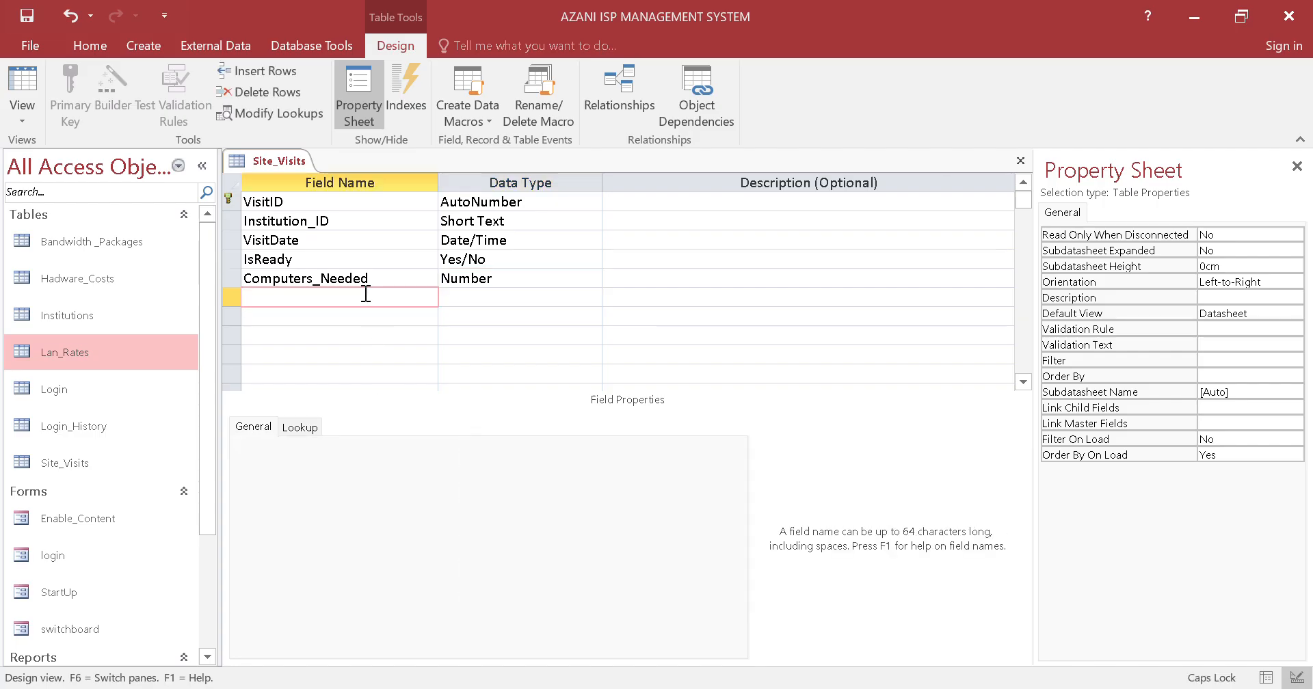
key(Caps_Lock)
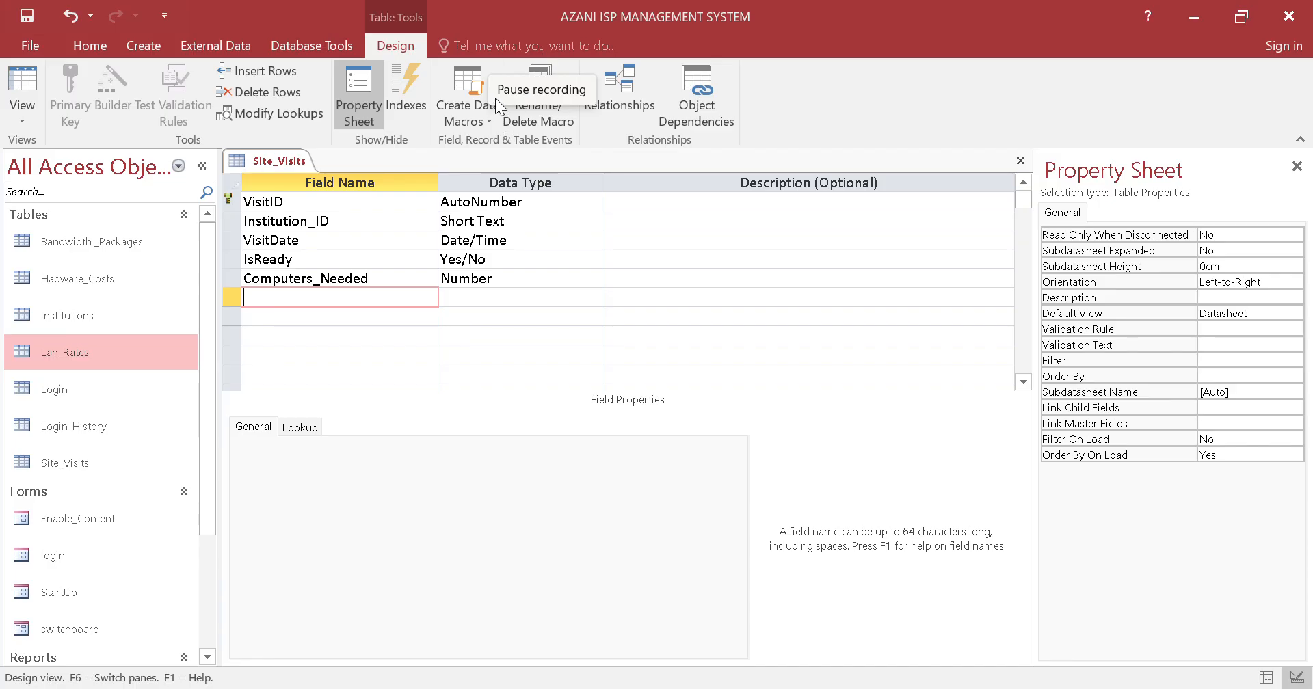
text(Nodes_Ned)
key(BackSpace)
text(eded)
click(514, 294)
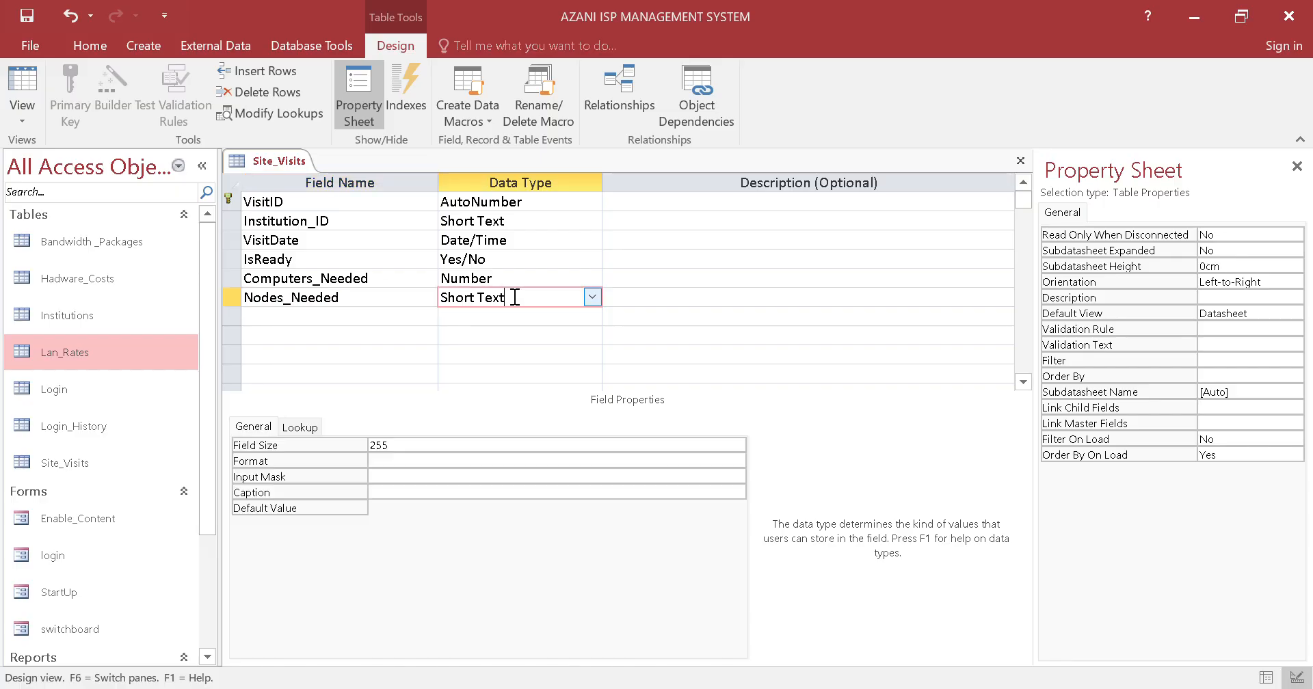
click(593, 296)
click(560, 351)
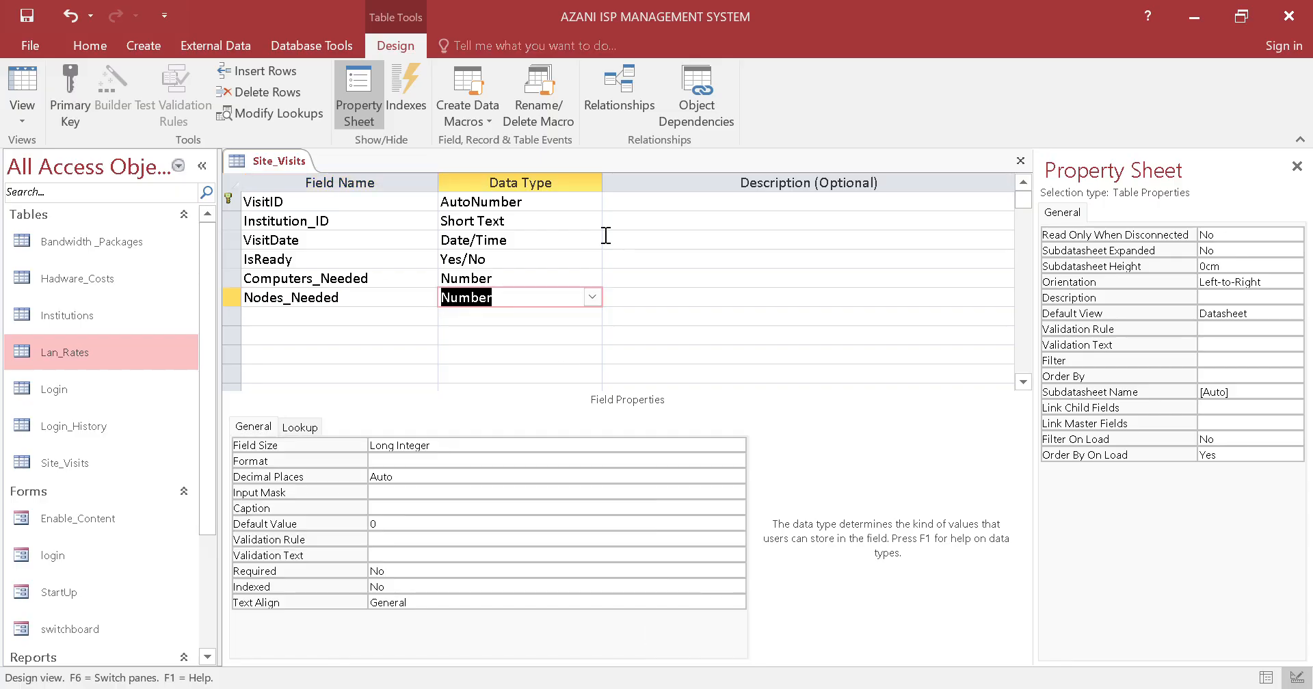
click(383, 524)
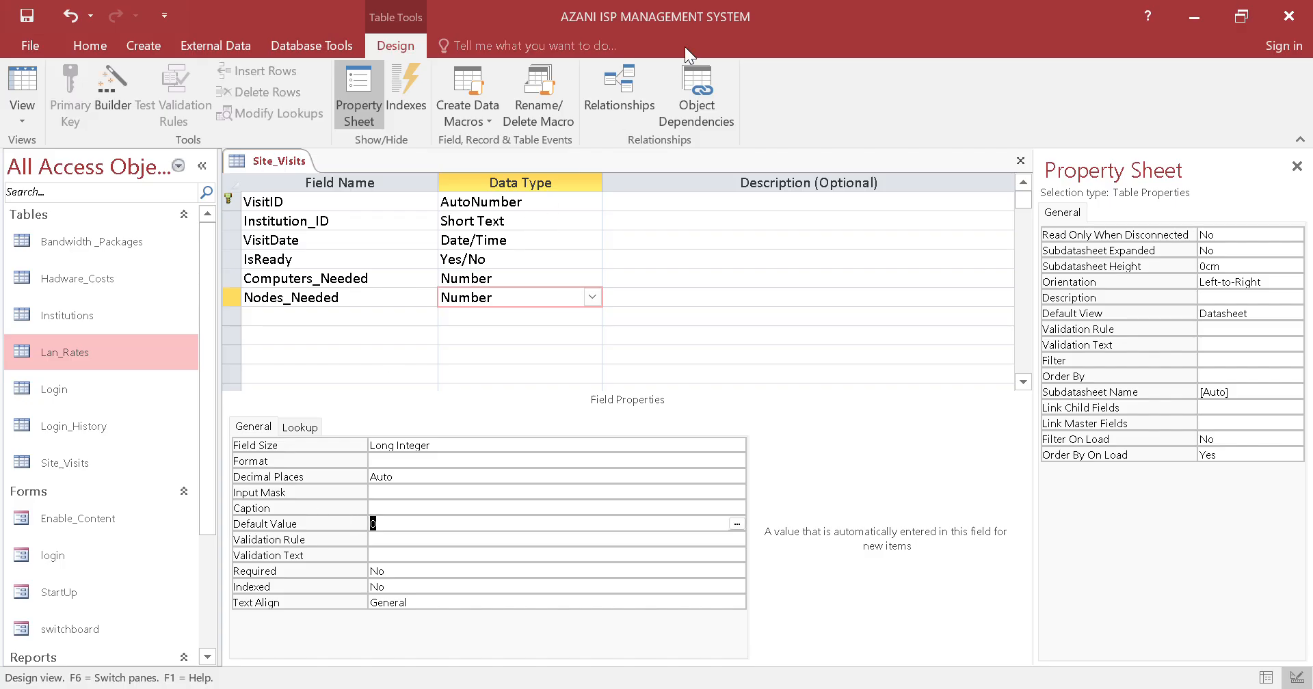
Close the Site_Visits table, then create a new table and save it as Subscription
right_click(277, 162)
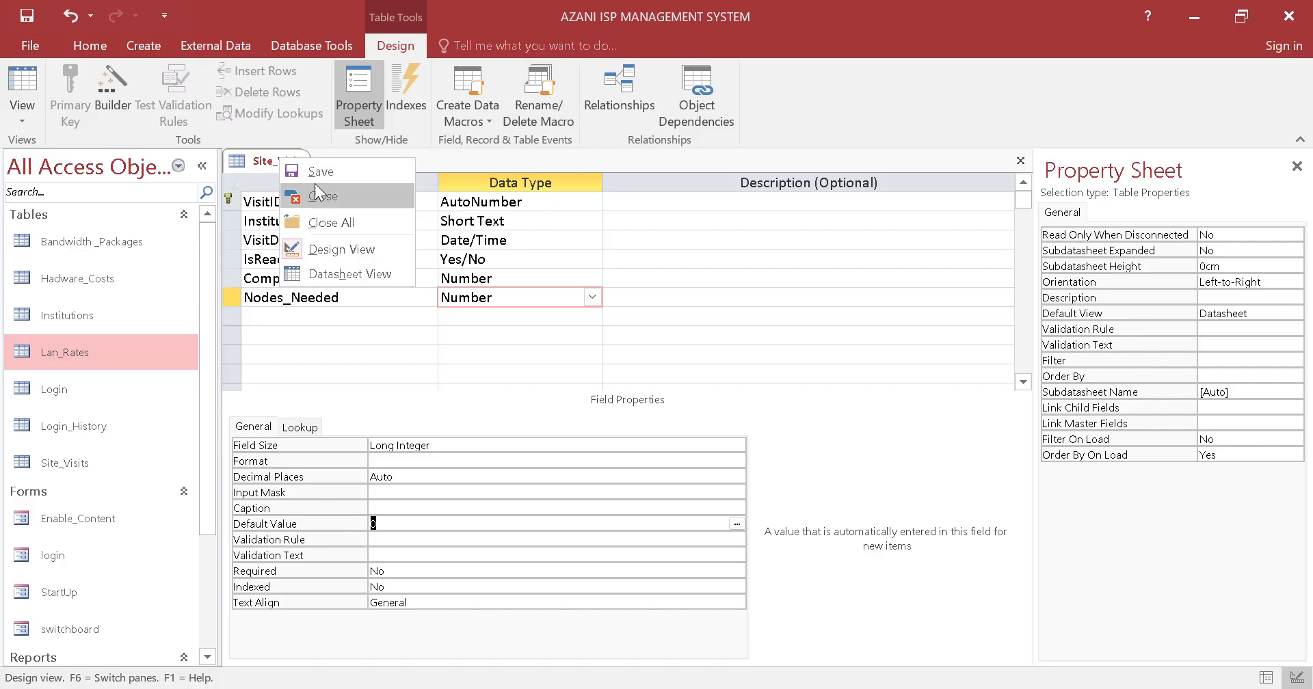
click(316, 196)
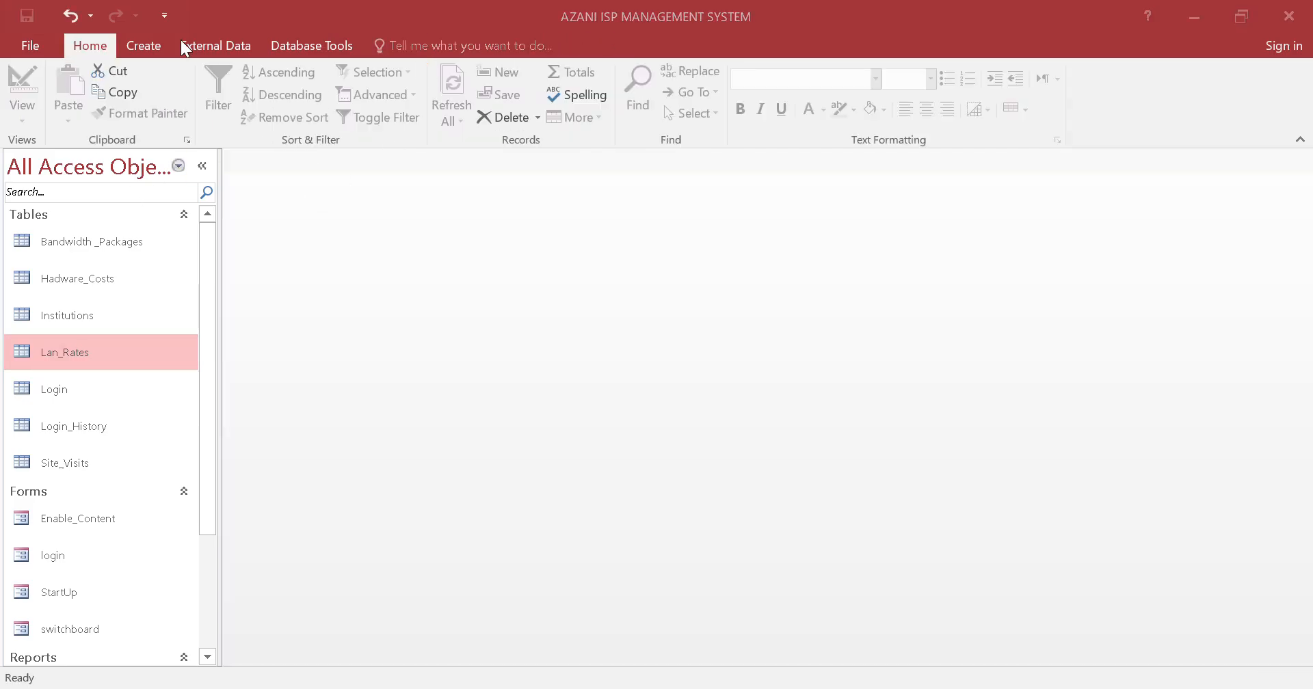
click(136, 53)
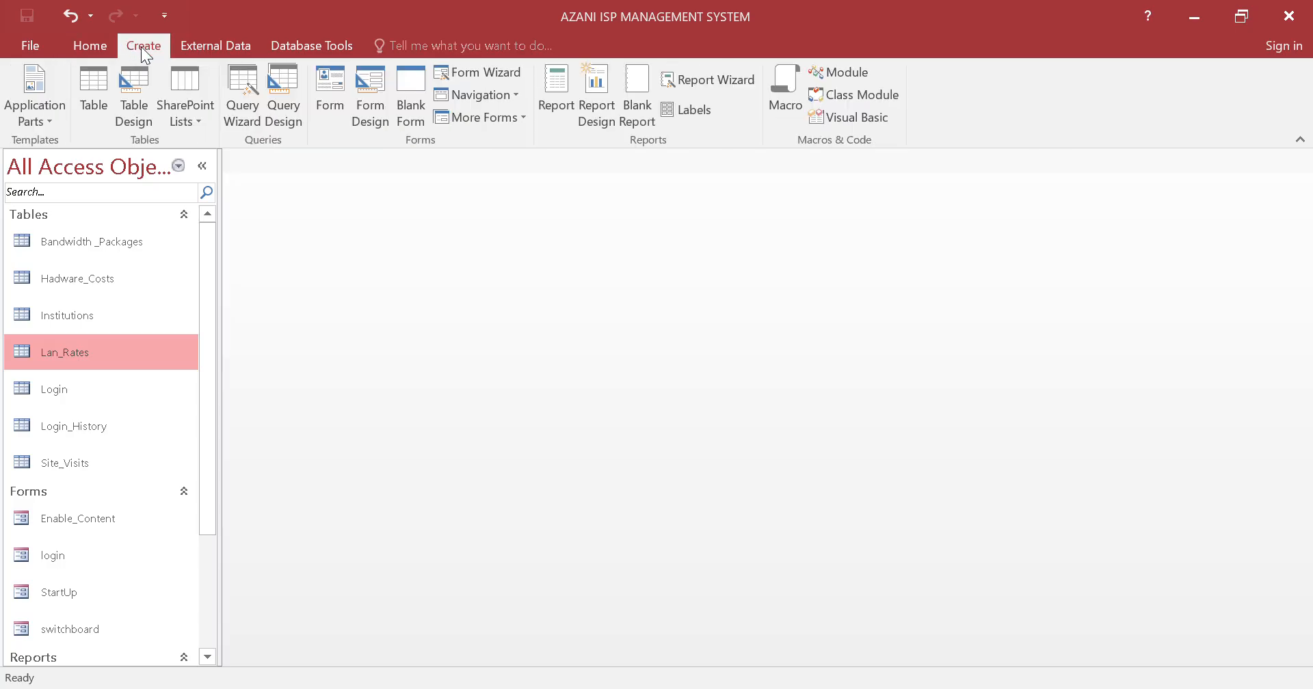
click(87, 88)
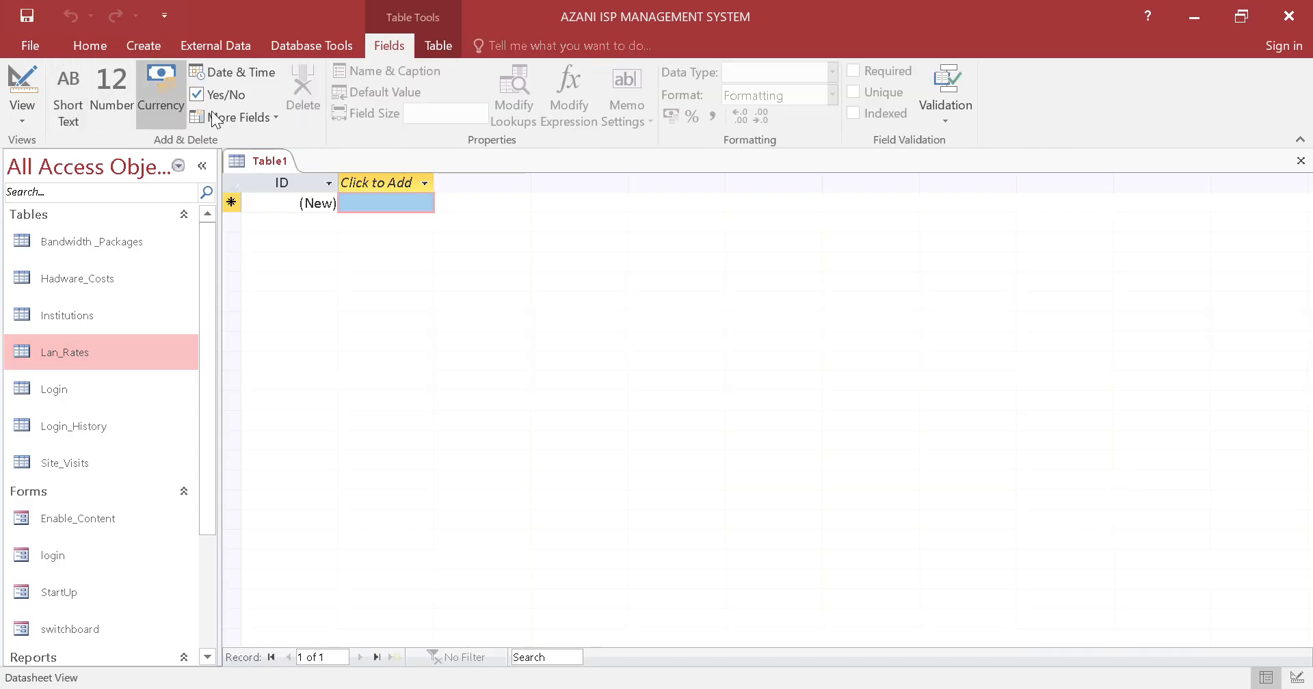
right_click(276, 161)
click(297, 170)
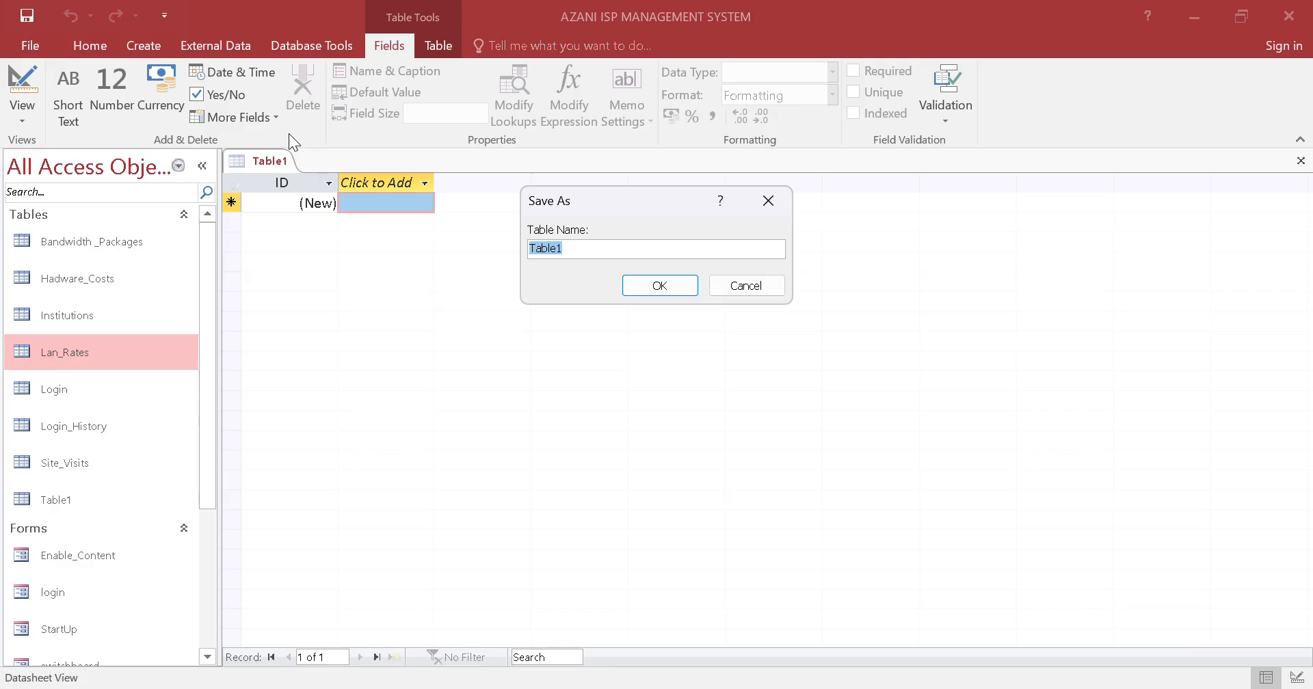
text(Subscription)
key(Return)
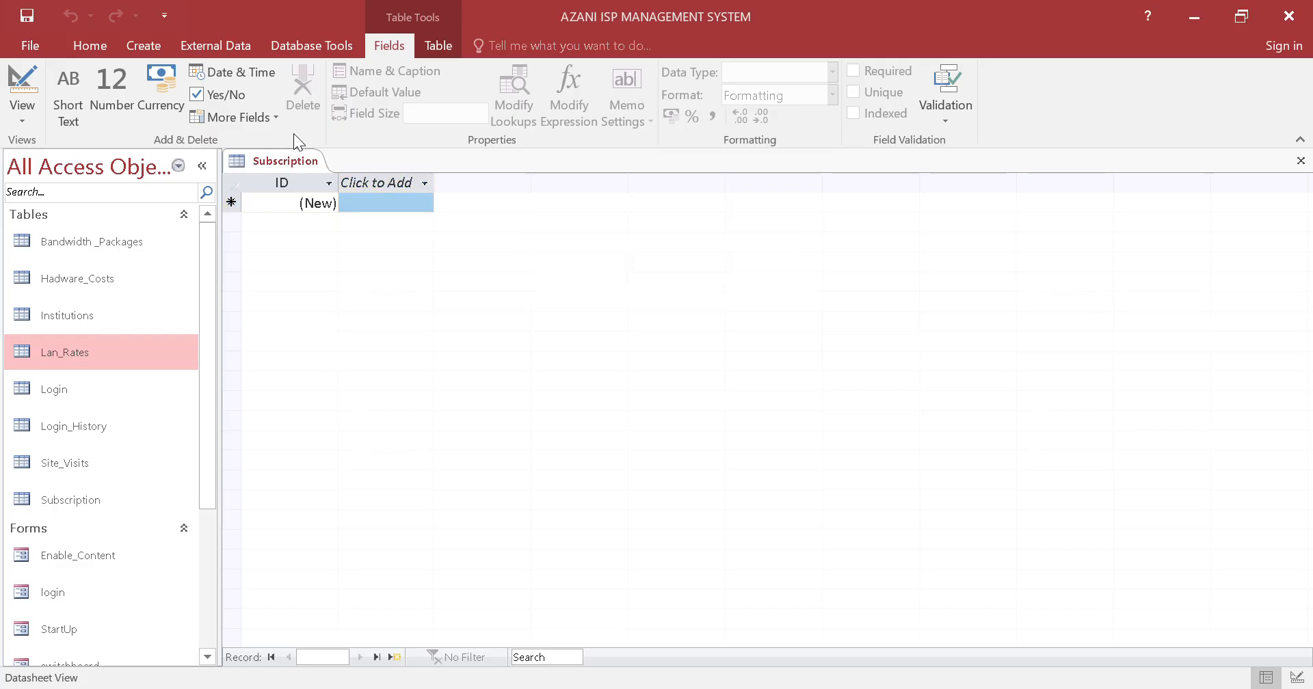
Open Subscription in Design View and rename its ID field to SubscriptionID
right_click(298, 163)
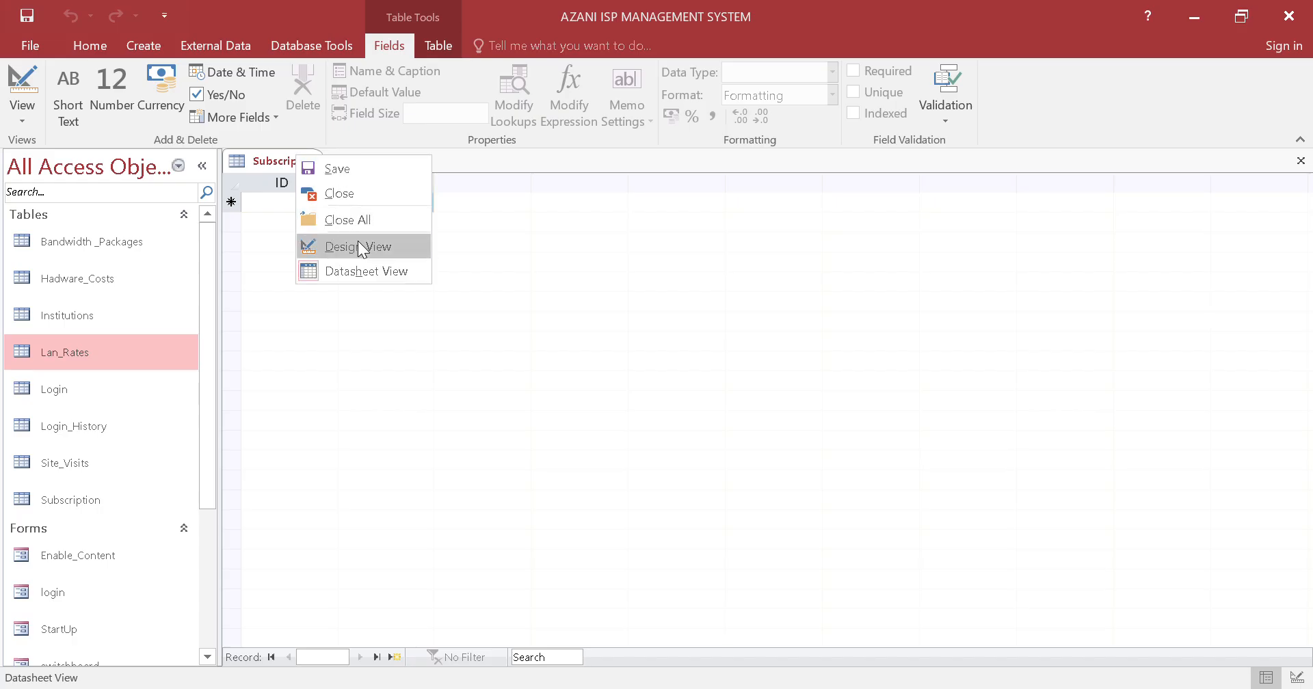
click(358, 240)
click(362, 204)
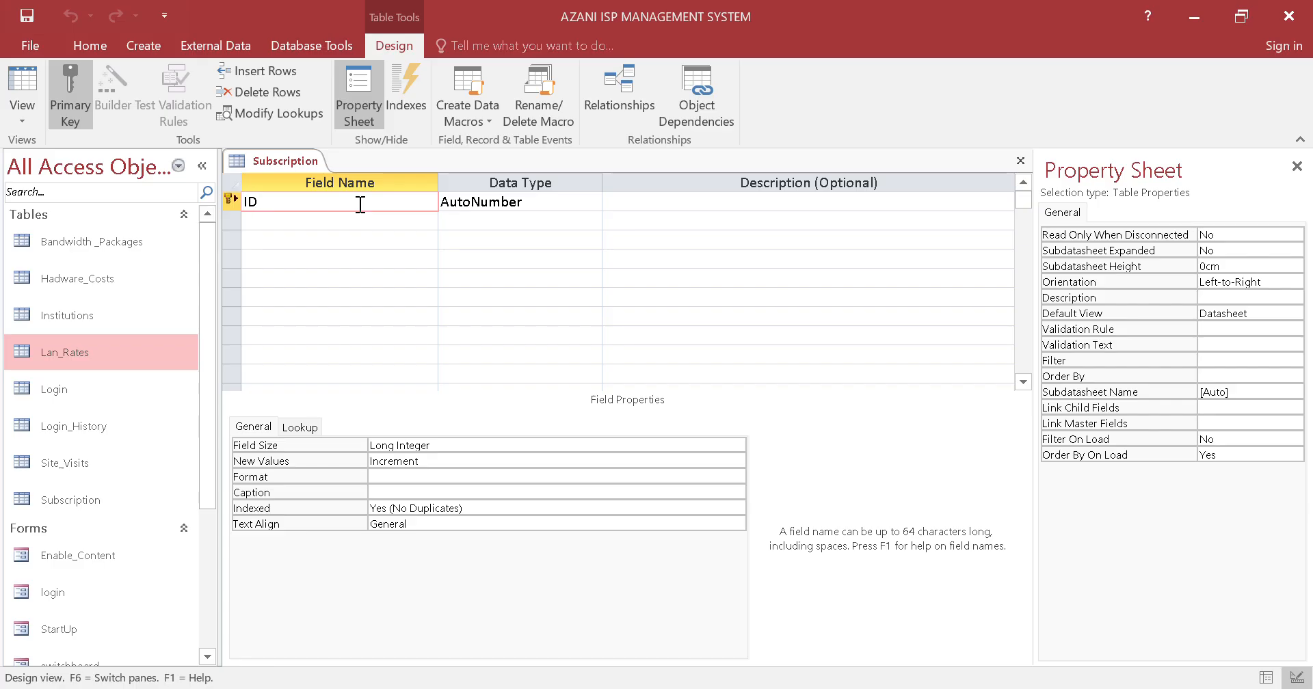
text(Subscription)
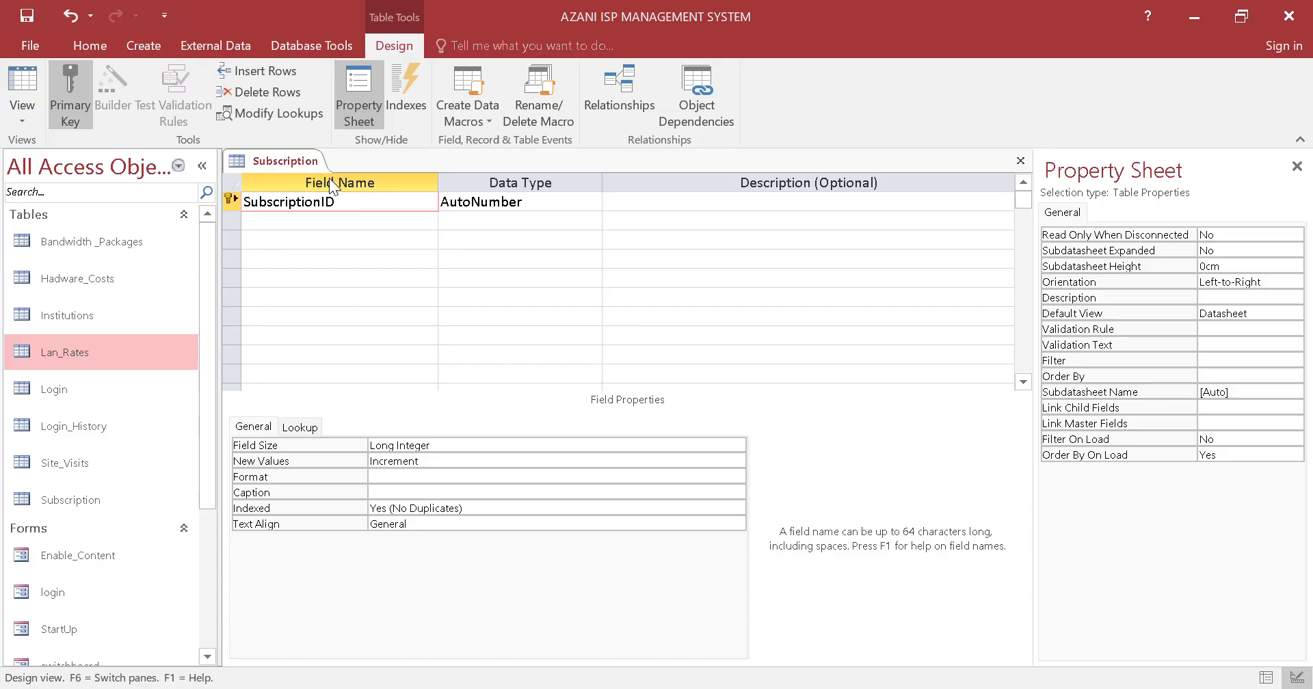
Add a Short Text field named Institution_ID below SubscriptionID in the Subscription design
click(355, 220)
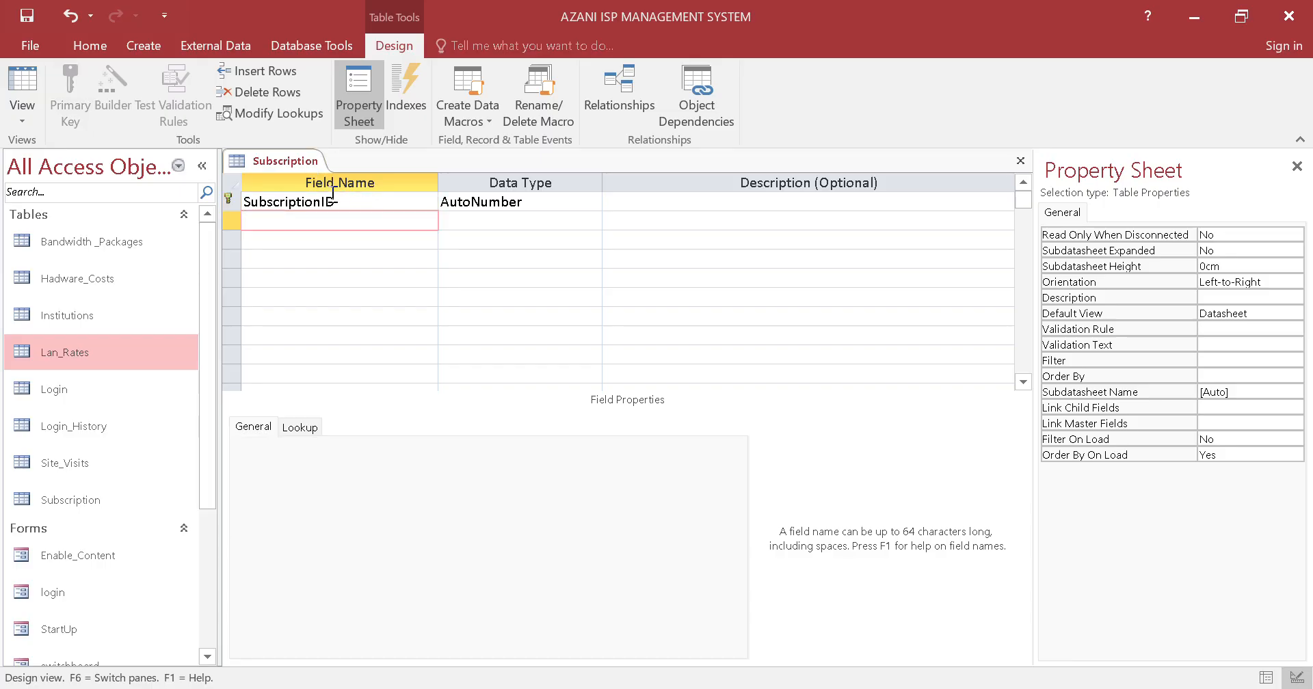
text(InstitutionID)
key(Left)
key(Left)
text(_)
click(351, 240)
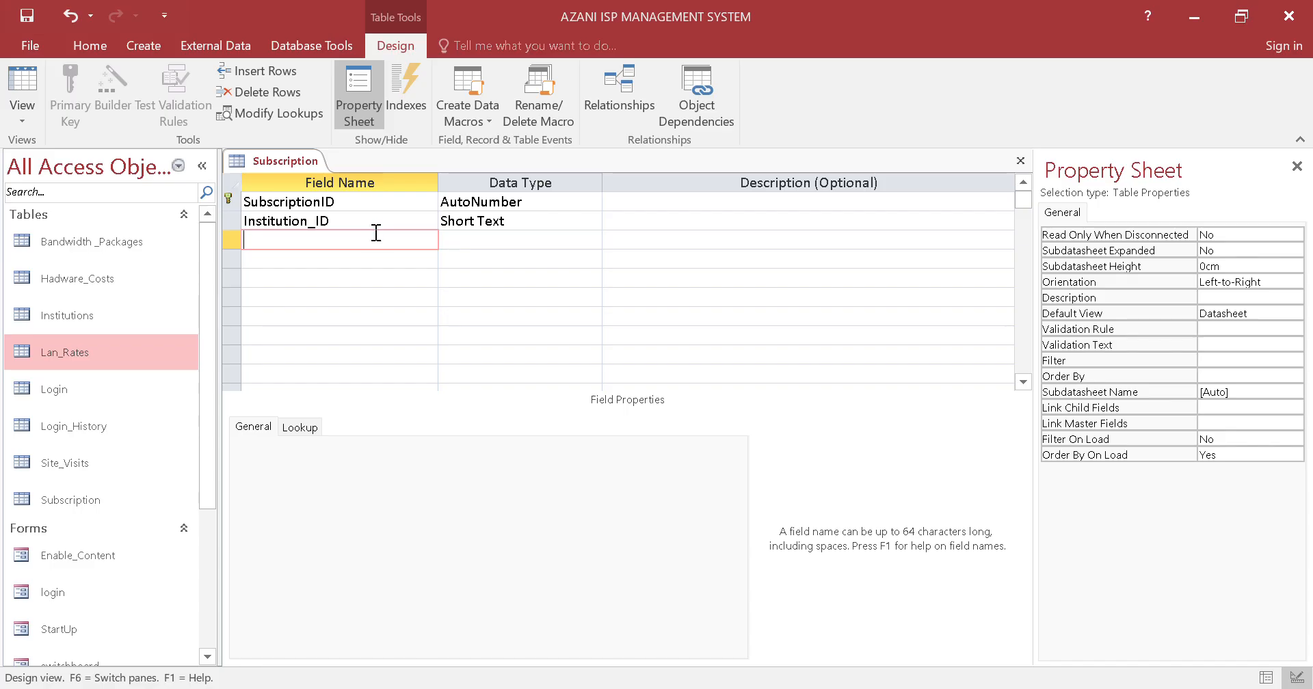
click(376, 222)
click(588, 221)
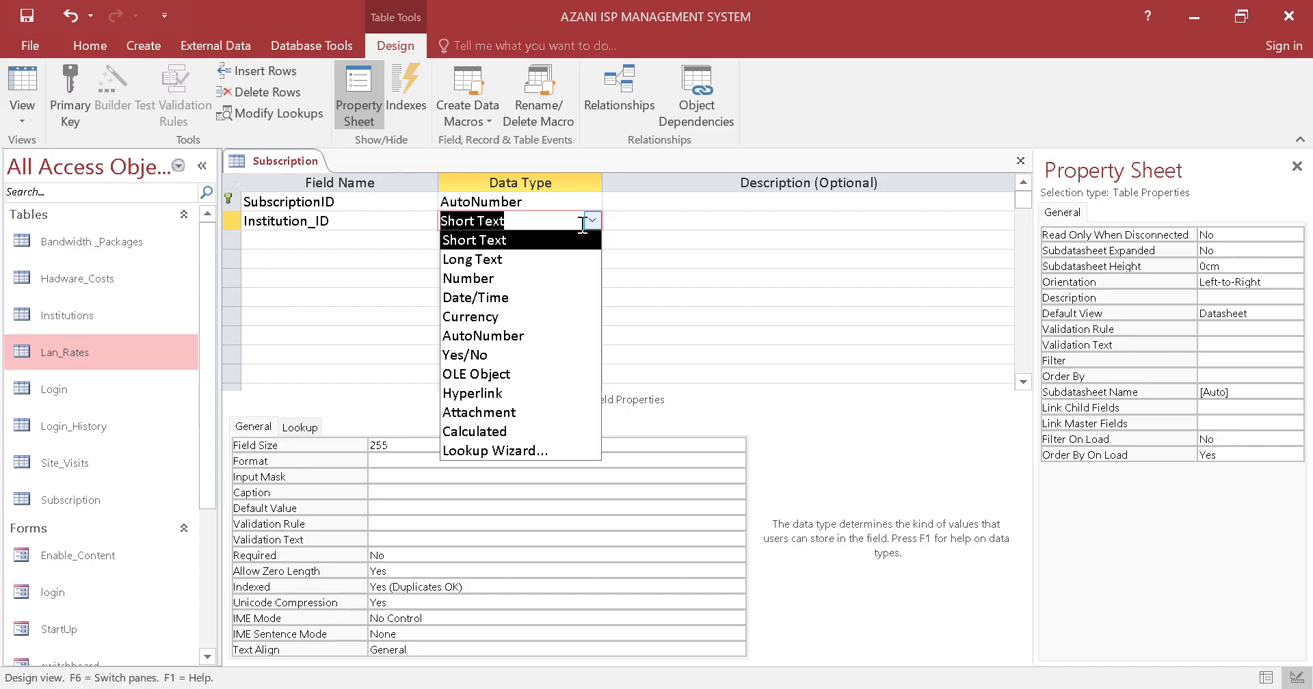
click(281, 240)
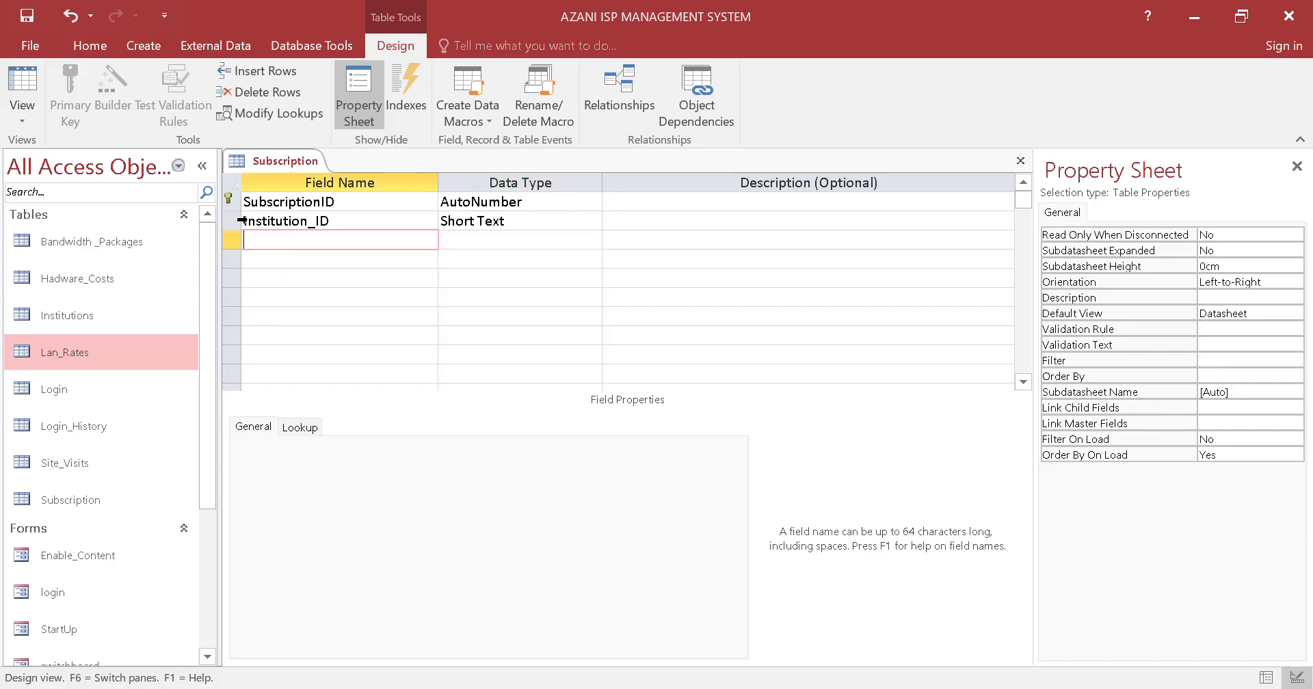
right_click(232, 202)
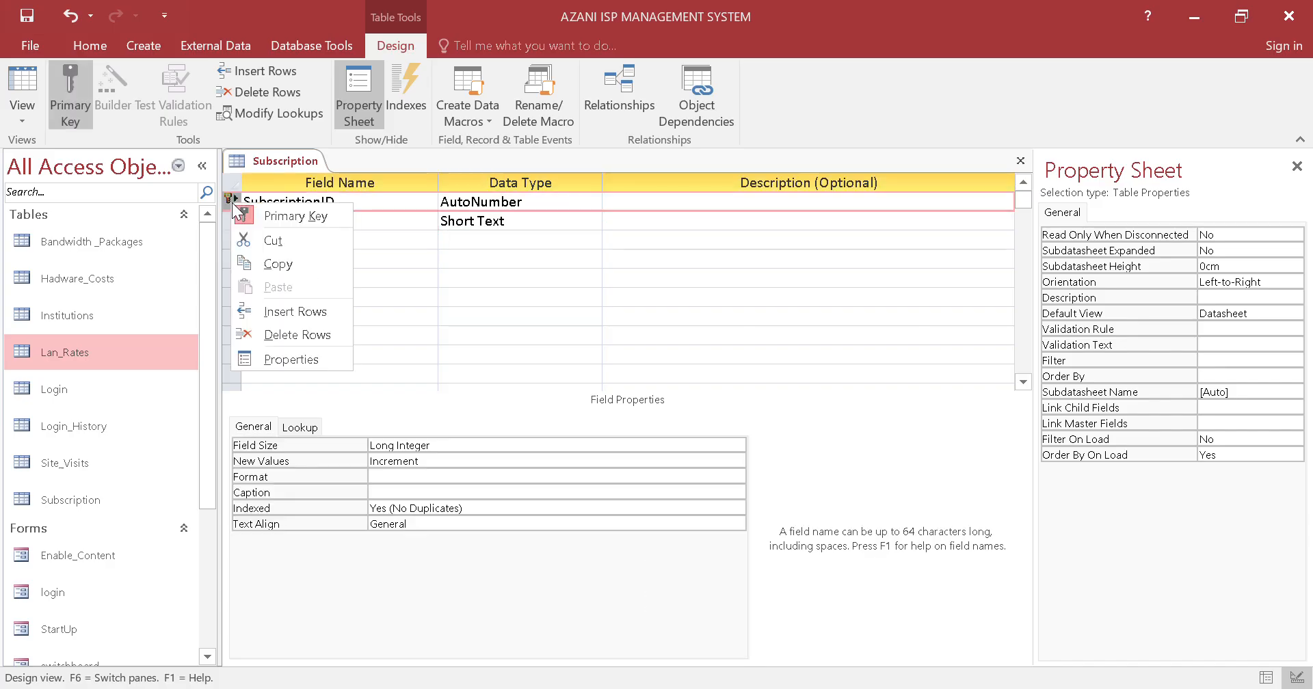
click(385, 260)
right_click(384, 260)
right_click(229, 223)
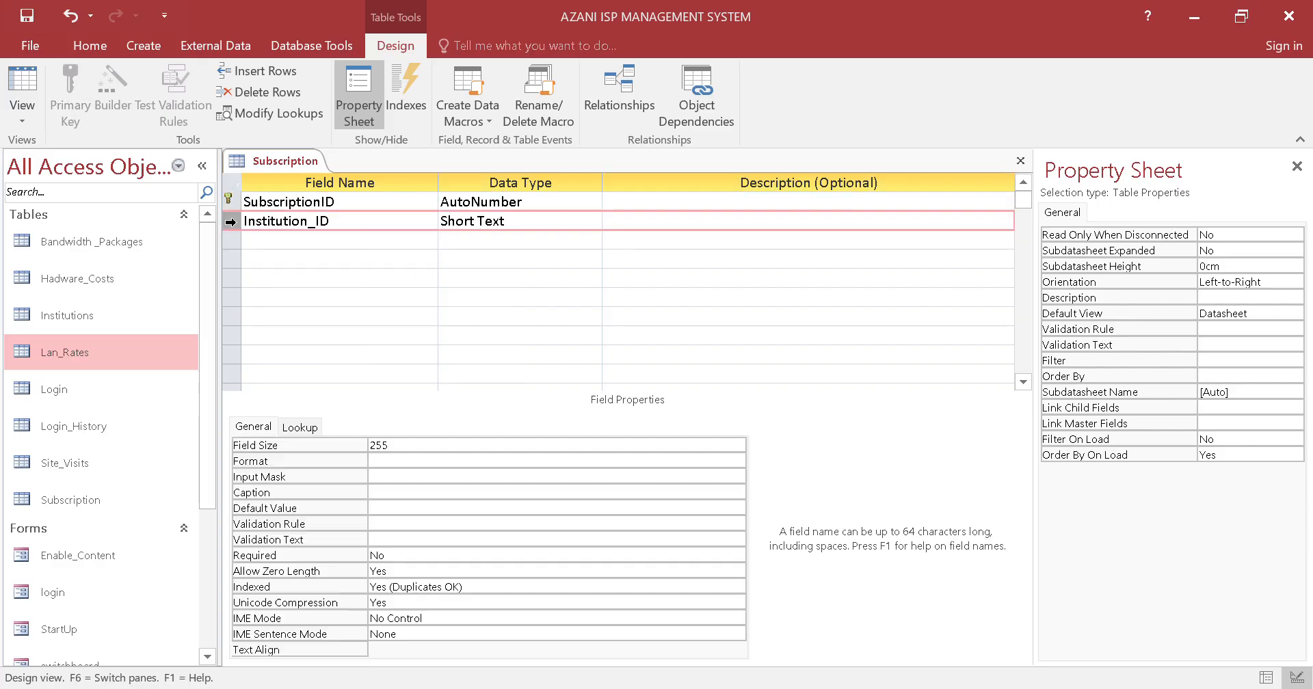
click(393, 256)
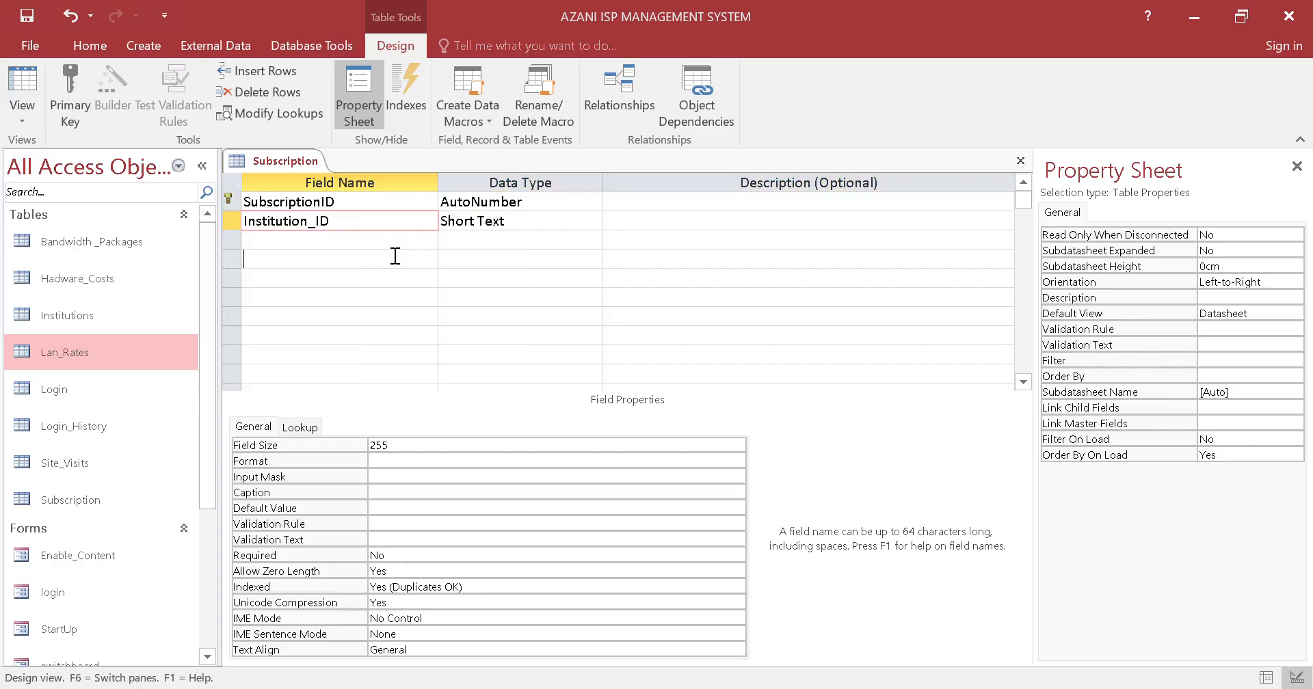
Add a Short Text field named Package_ID below Institution_ID in the Subscription design
click(370, 243)
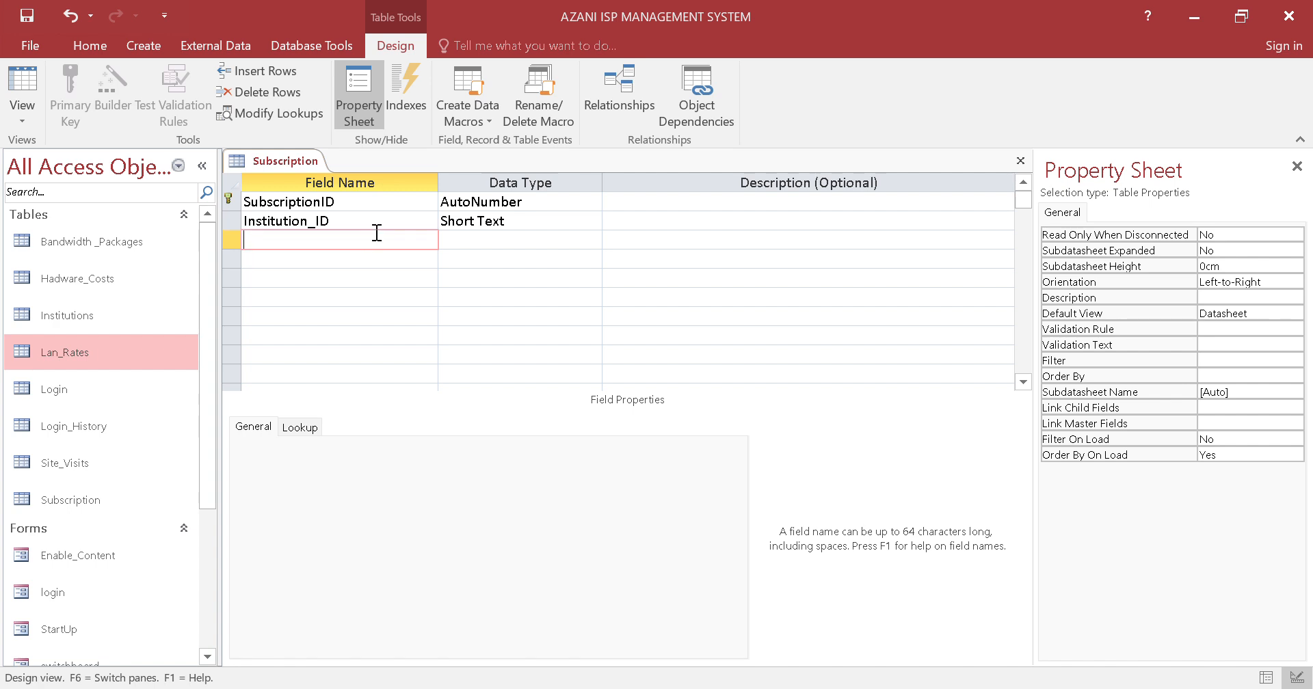
text(Package_ID)
Add a StartDate field below Package_ID with the Date/Time data type
click(409, 259)
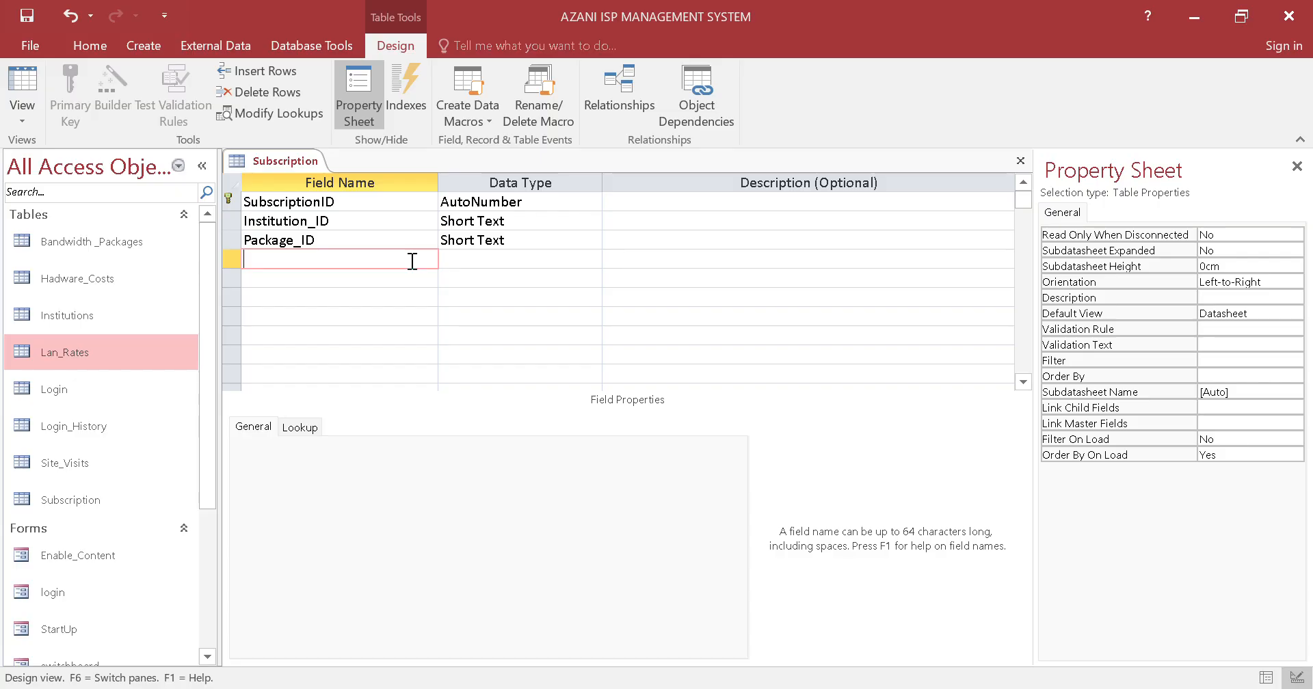
text(StartDate)
click(593, 259)
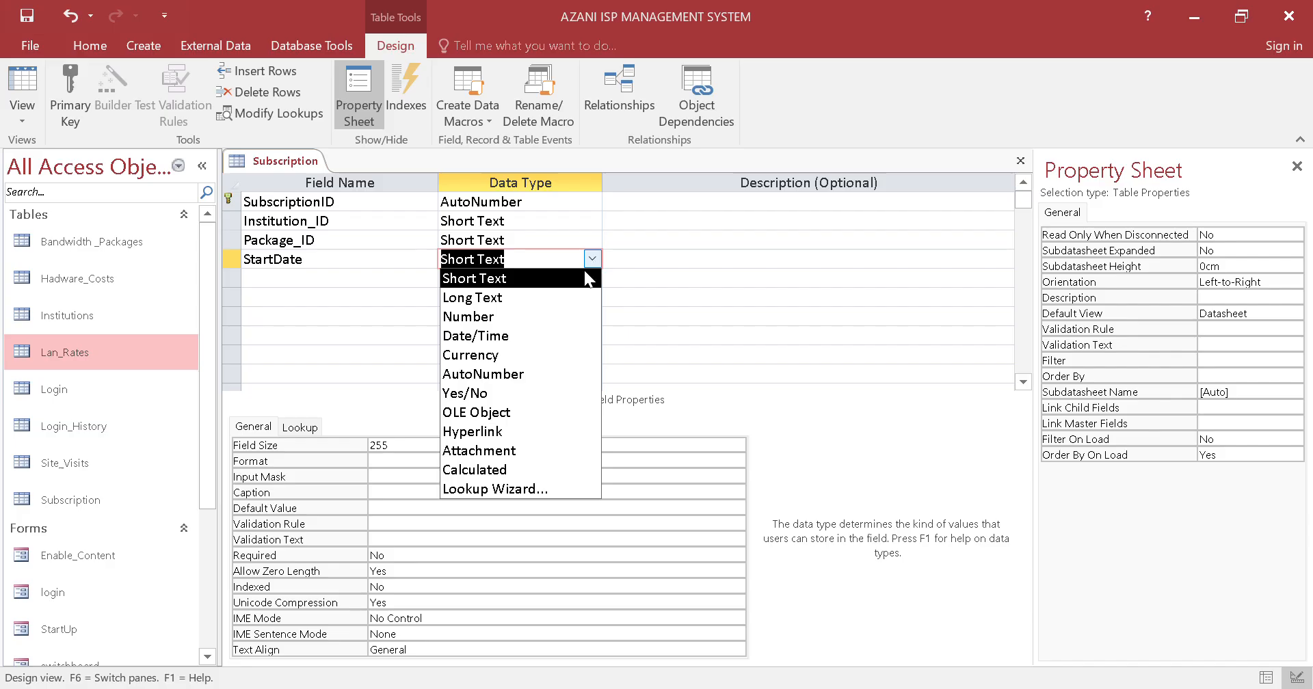
click(526, 334)
Add an IsUpgrade field below StartDate with the Yes/No data type
click(395, 280)
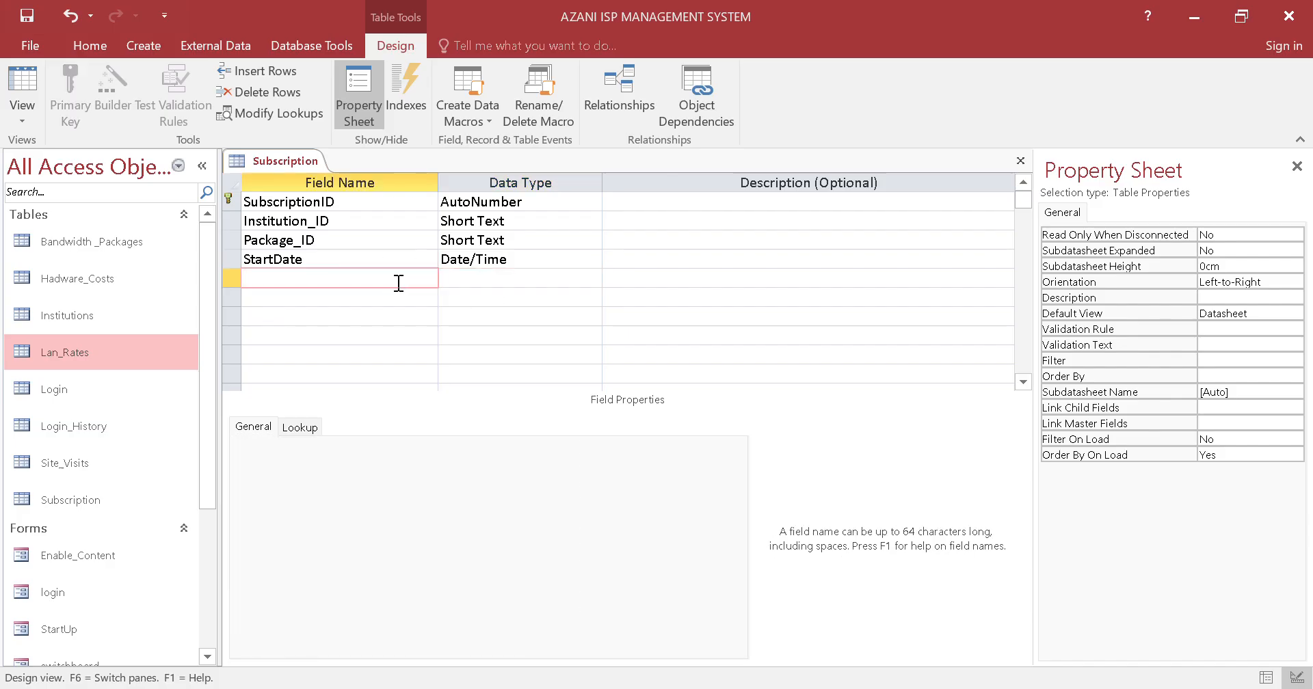
text(IsUpgrade)
click(523, 278)
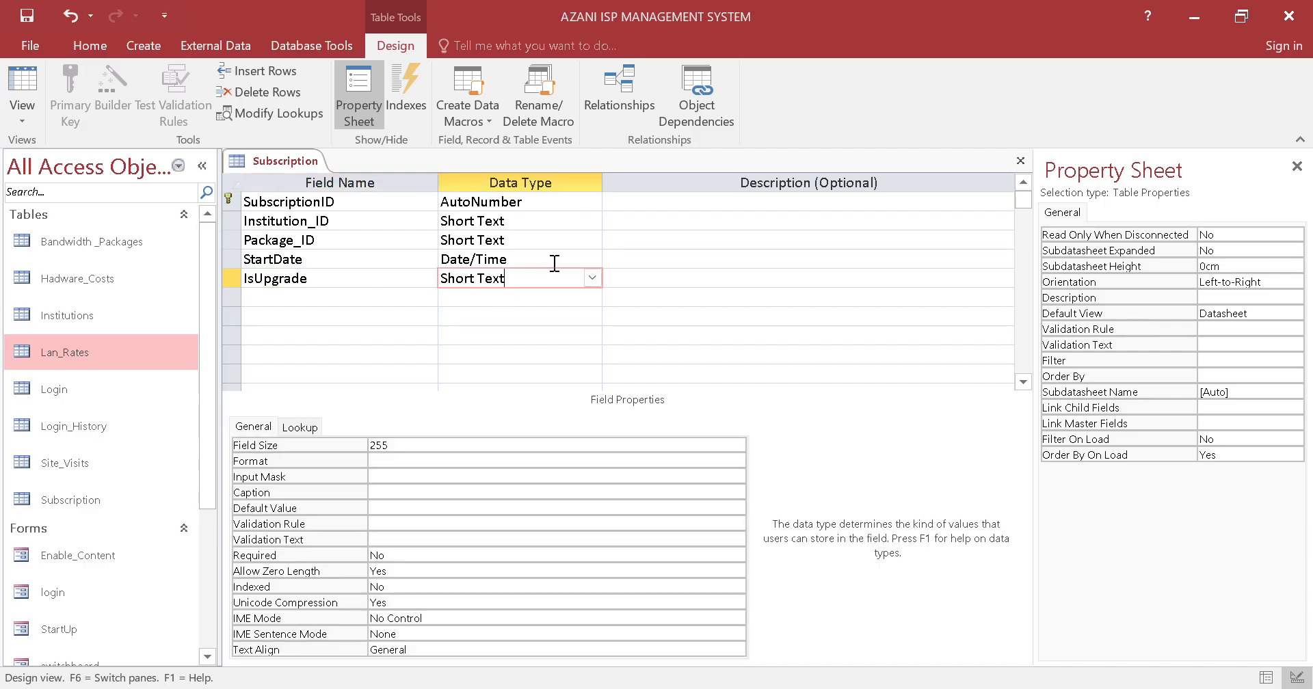
click(589, 278)
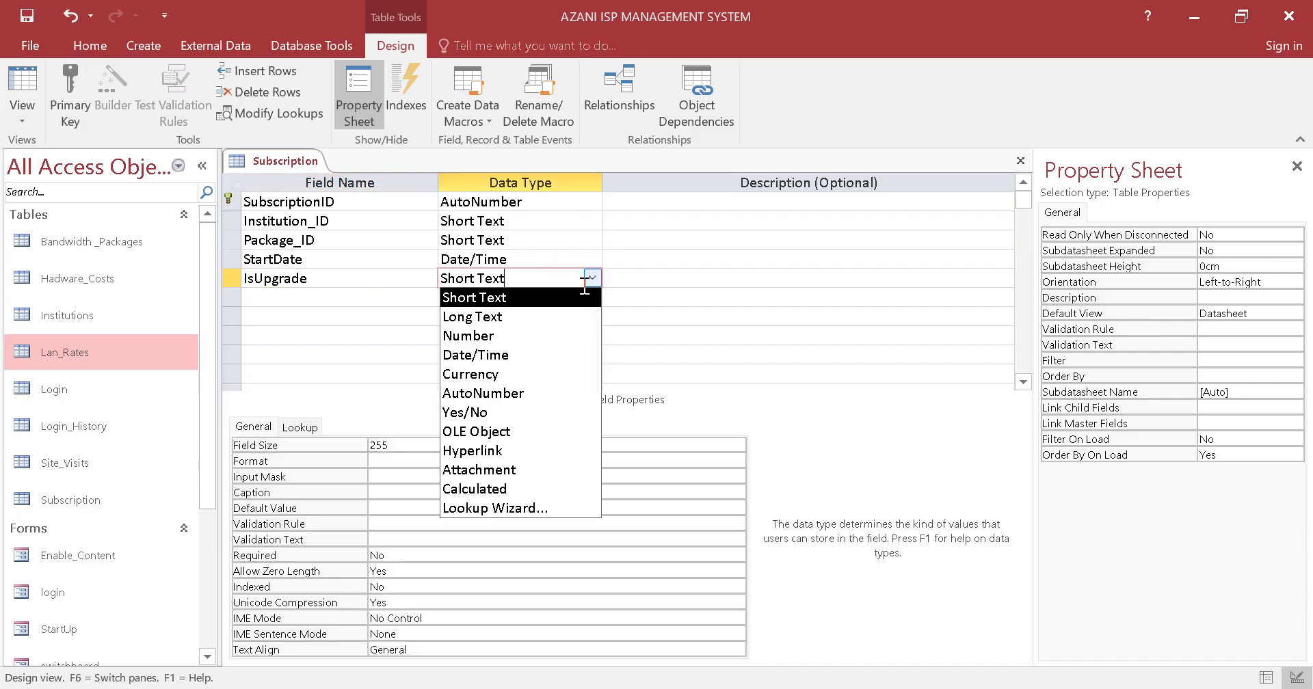
click(534, 410)
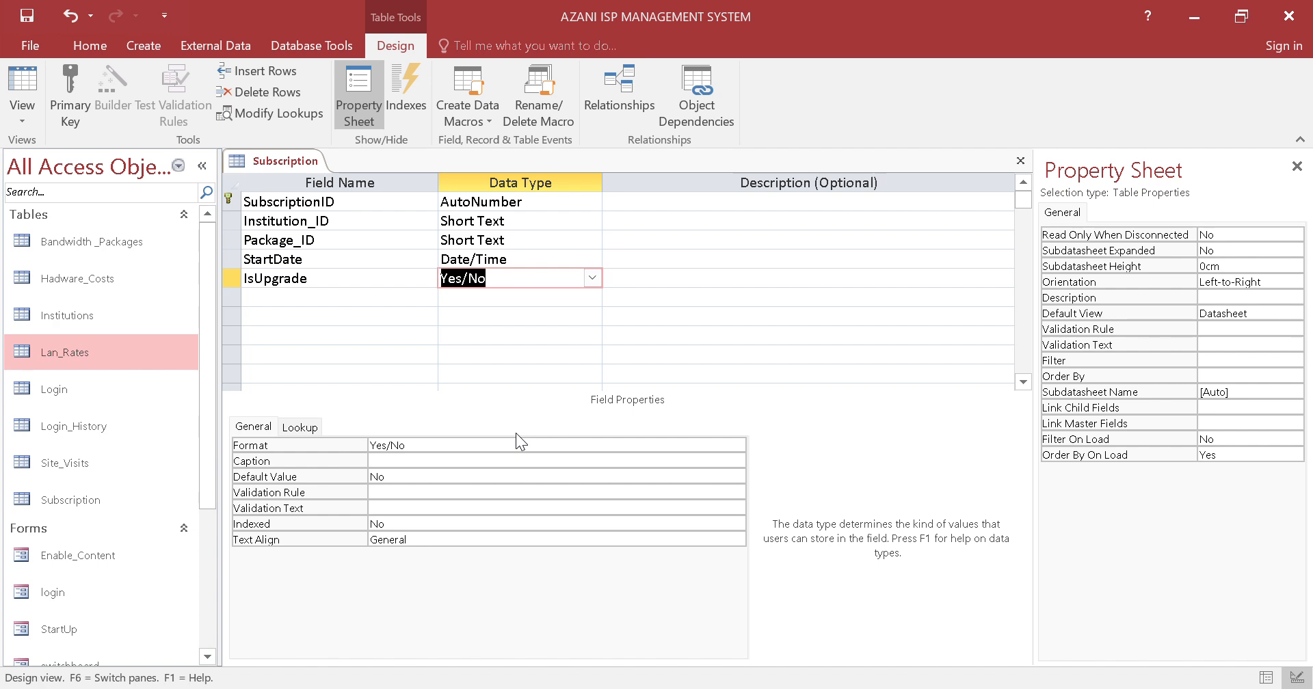
Add a Status field below IsUpgrade and set it up with the Lookup Wizard to use manually typed values
click(425, 298)
text(Status)
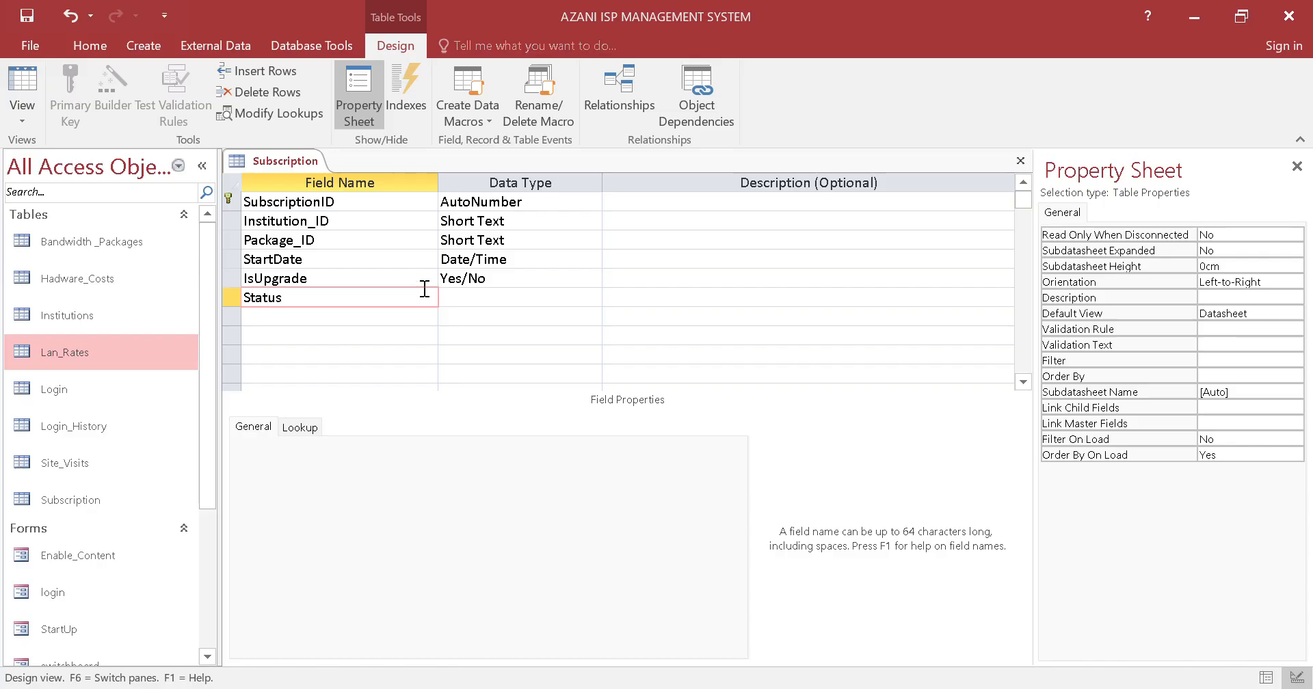
click(478, 298)
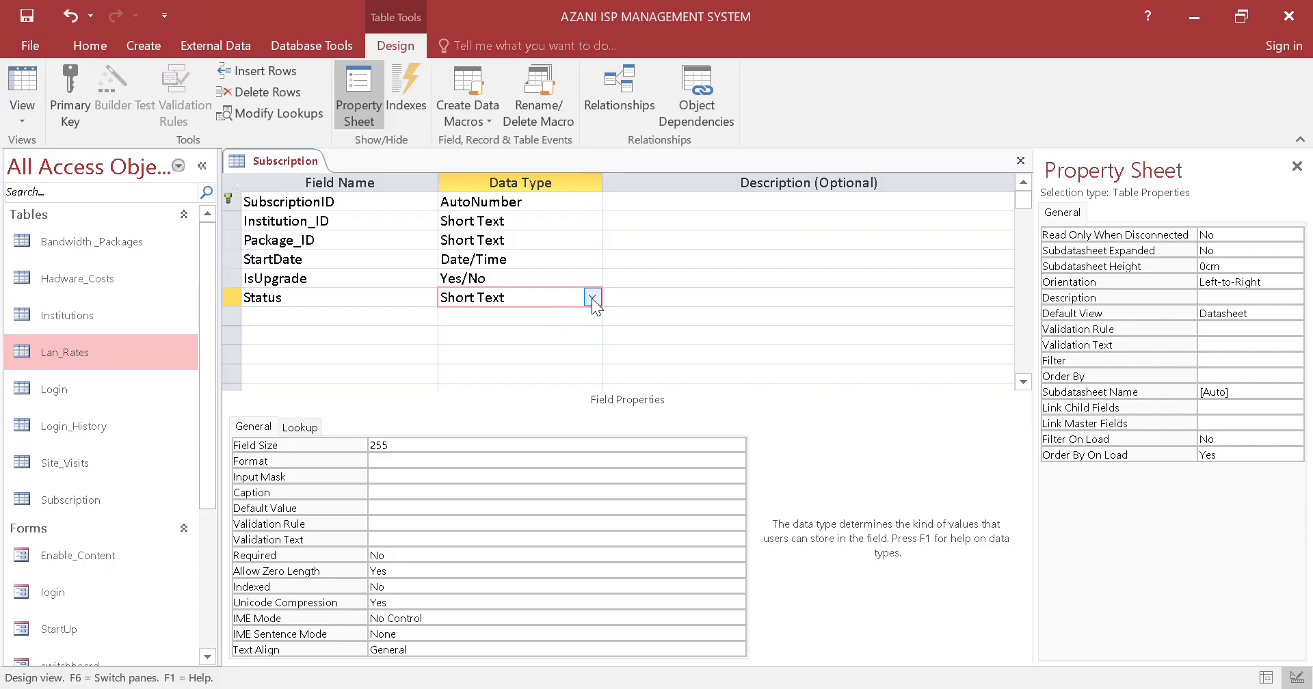
click(593, 298)
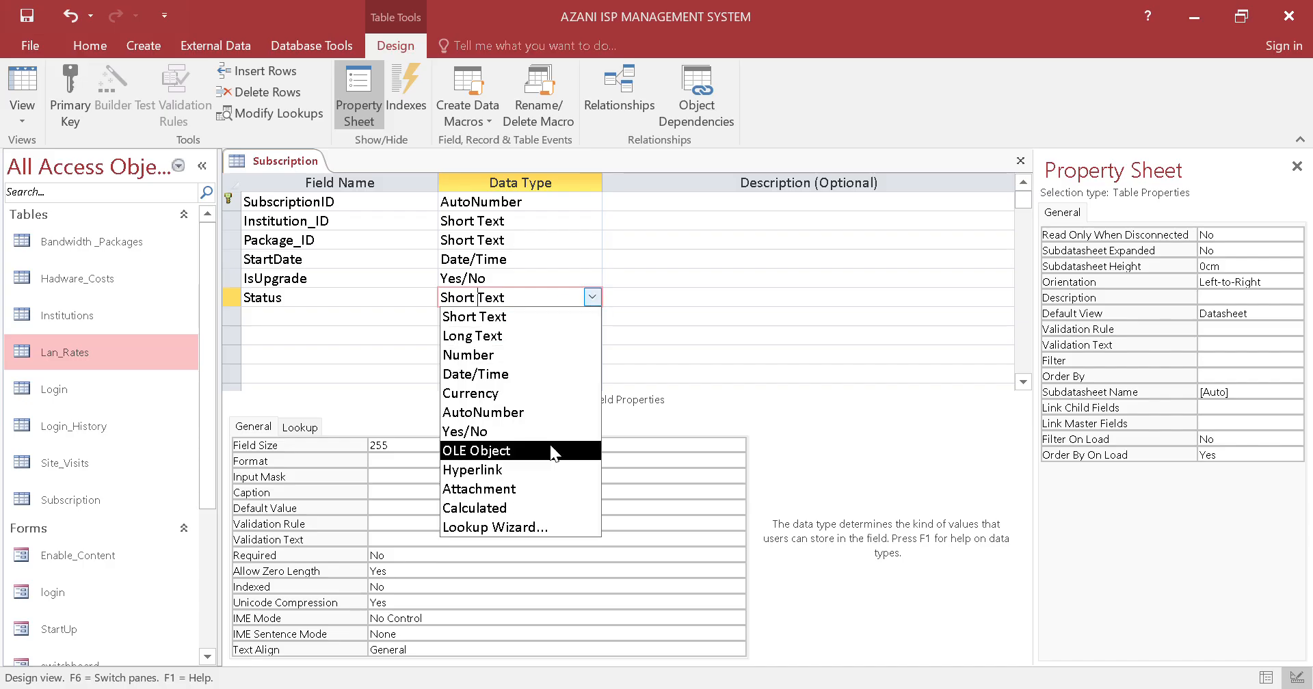
click(540, 524)
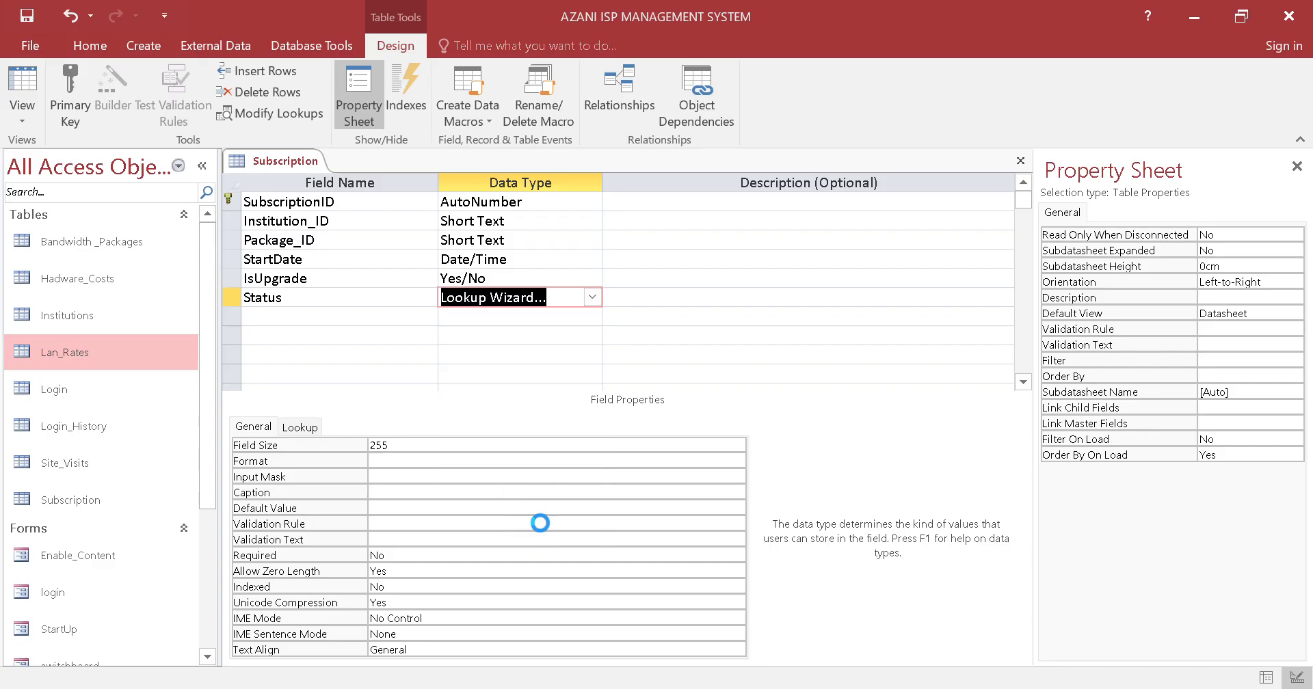
click(687, 264)
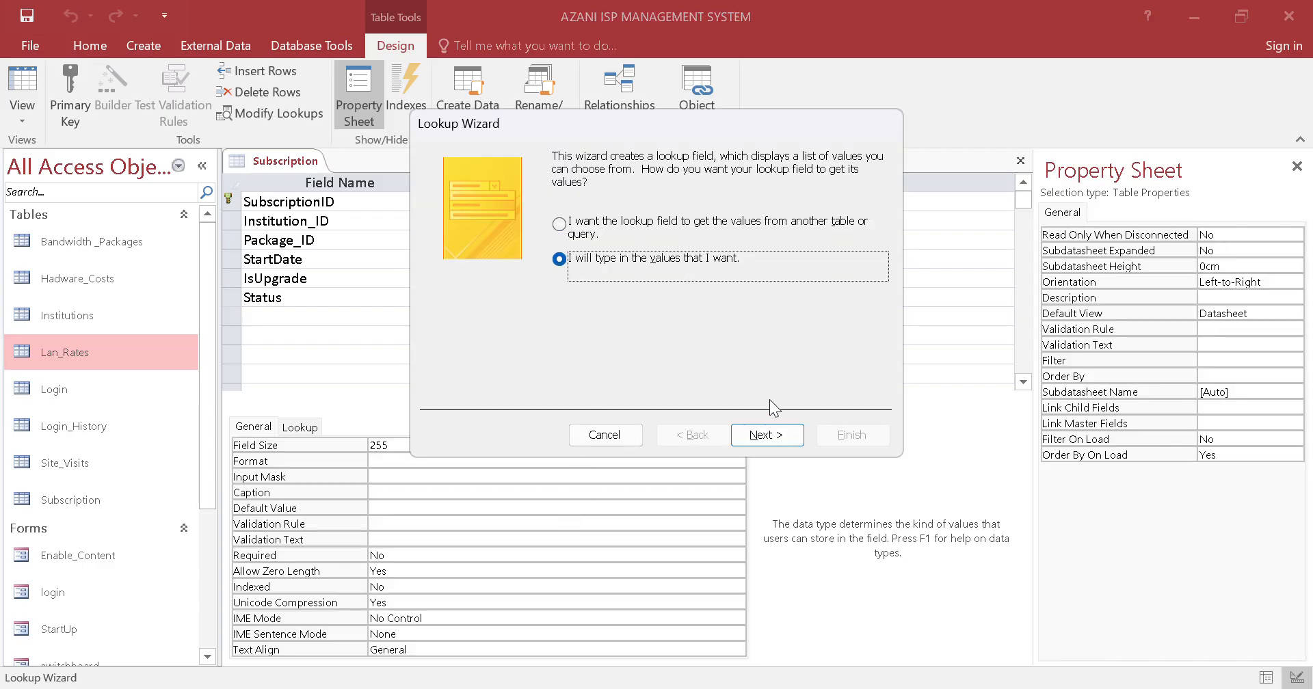
click(766, 435)
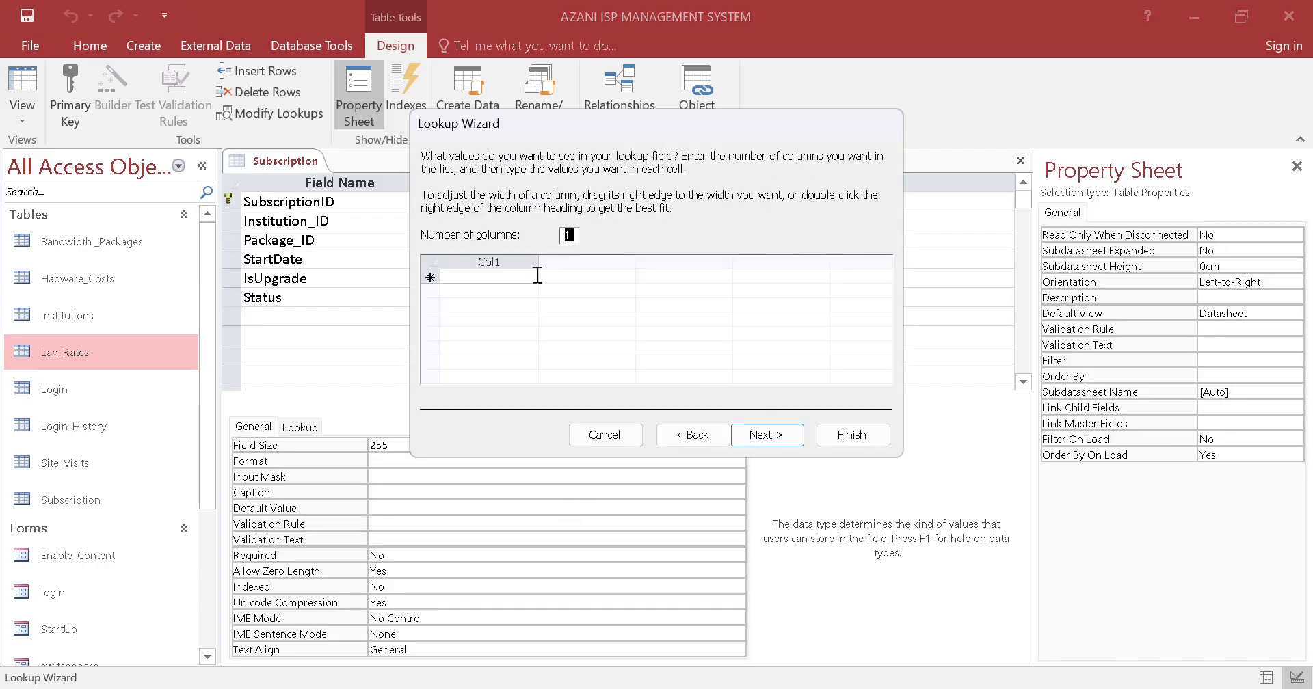
Enter Active and Disconnected as the lookup values for the Status field
click(536, 275)
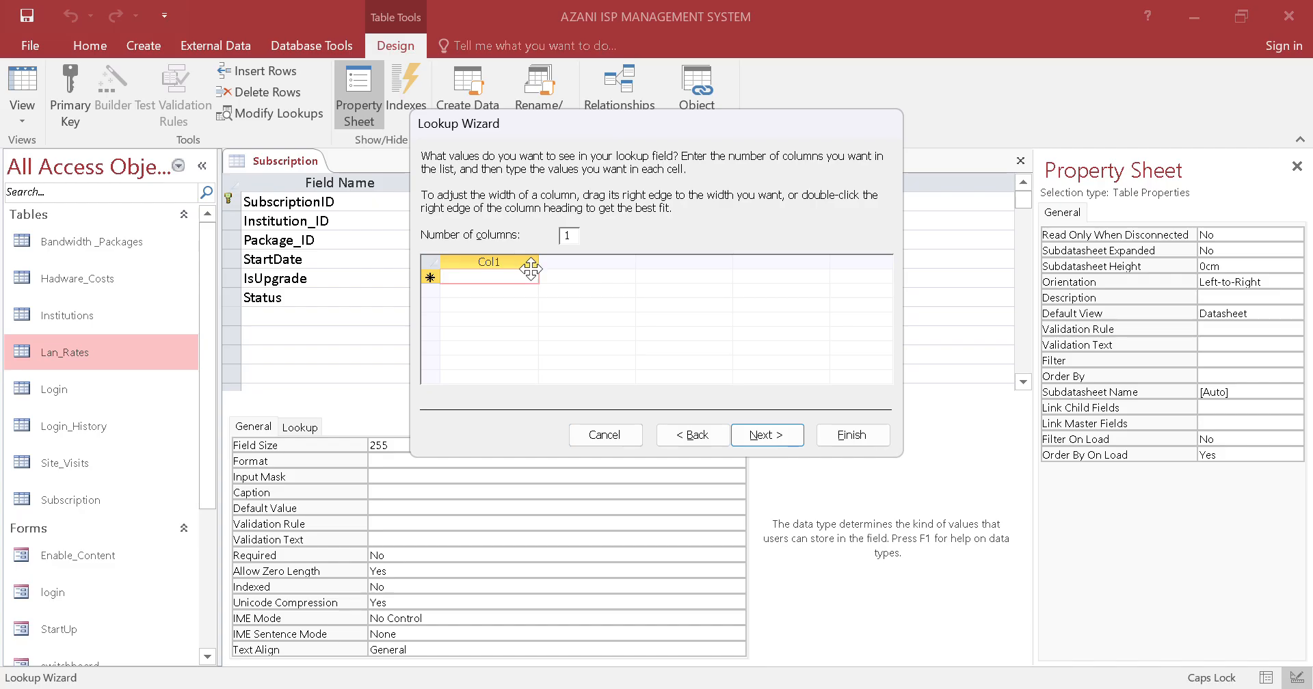
text(A)
key(Caps_Lock)
text(ctive)
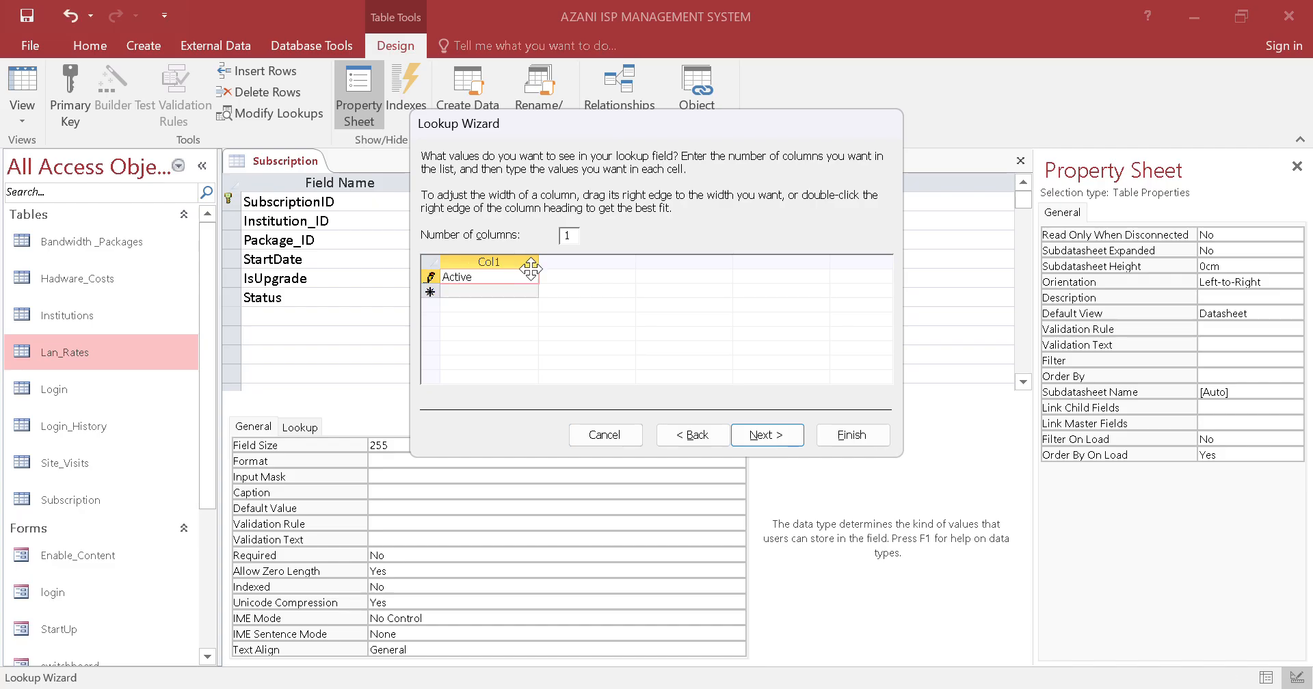
click(527, 292)
key(Caps_Lock)
text(D)
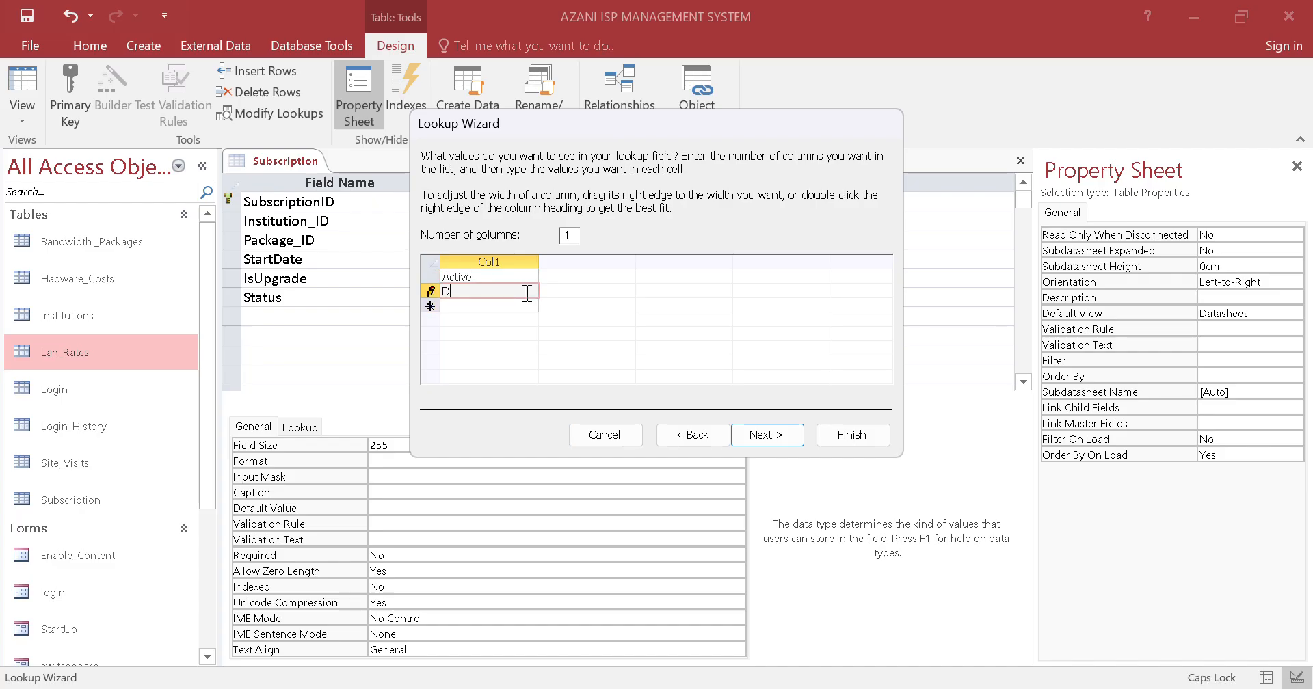
key(Caps_Lock)
text(isconnected)
Limit the Status lookup to its list and finish the wizard
click(766, 435)
click(592, 224)
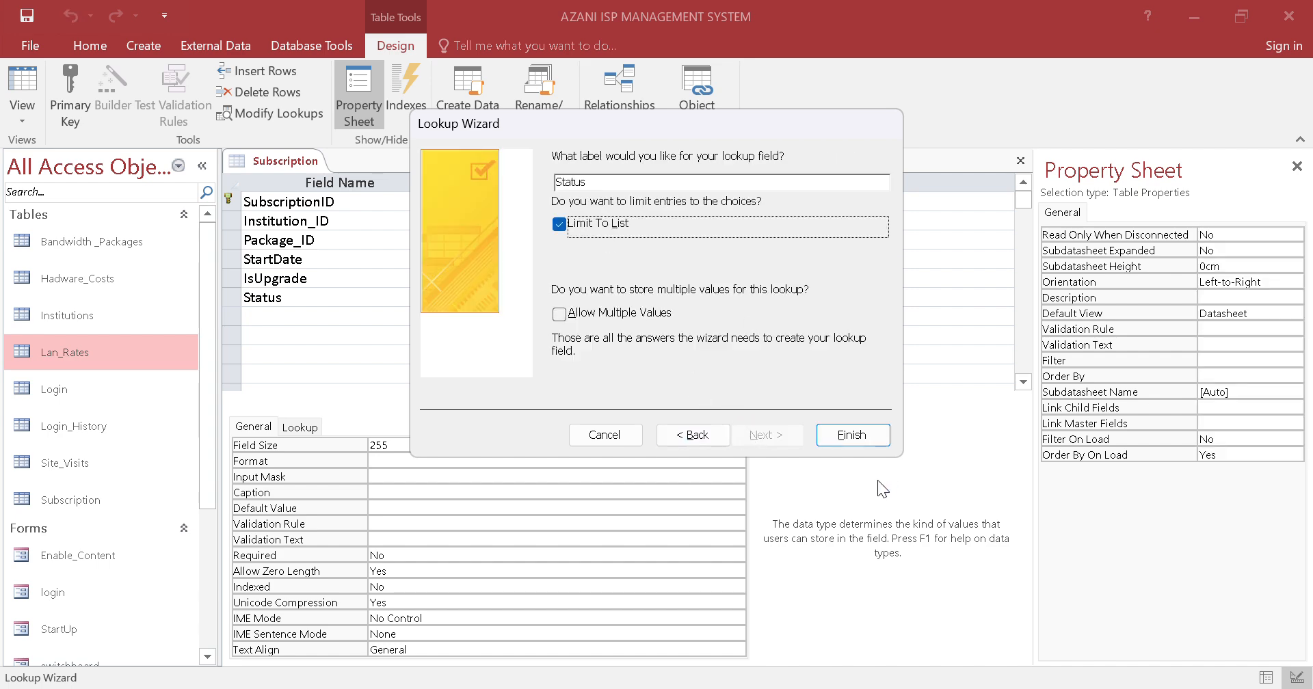
click(851, 435)
Save the Subscription table design and close the table
right_click(281, 154)
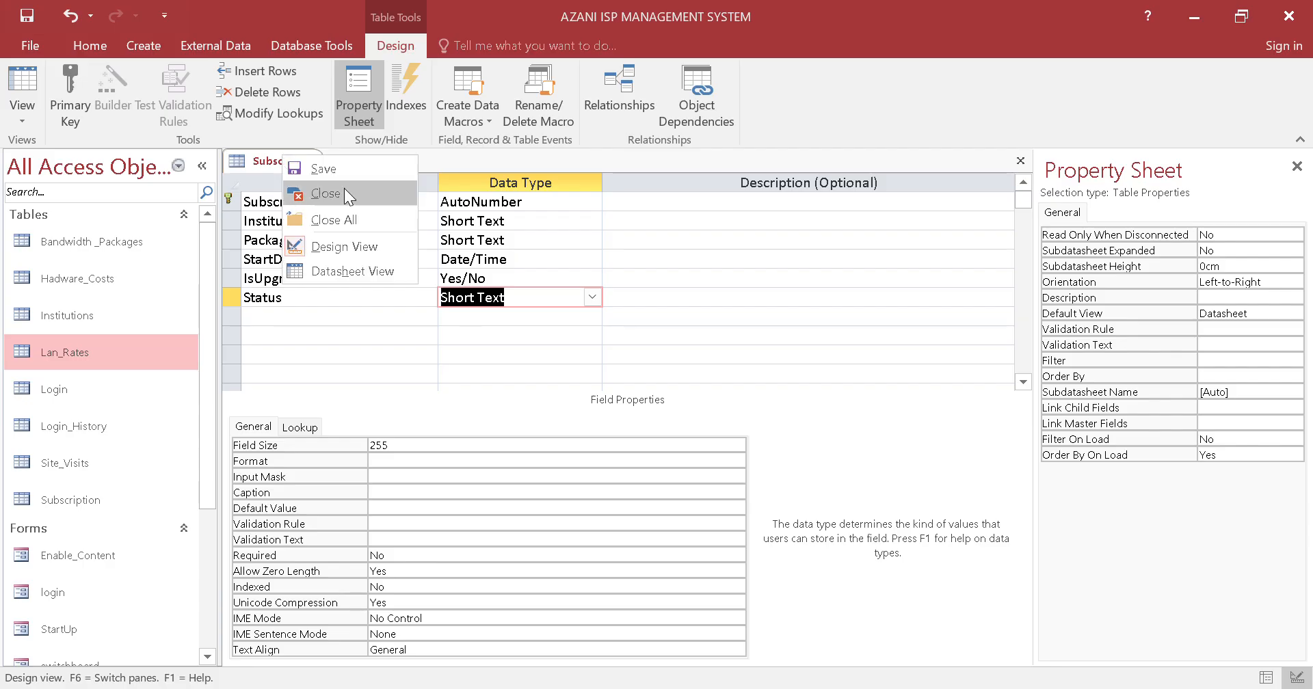
click(328, 167)
right_click(298, 156)
click(359, 199)
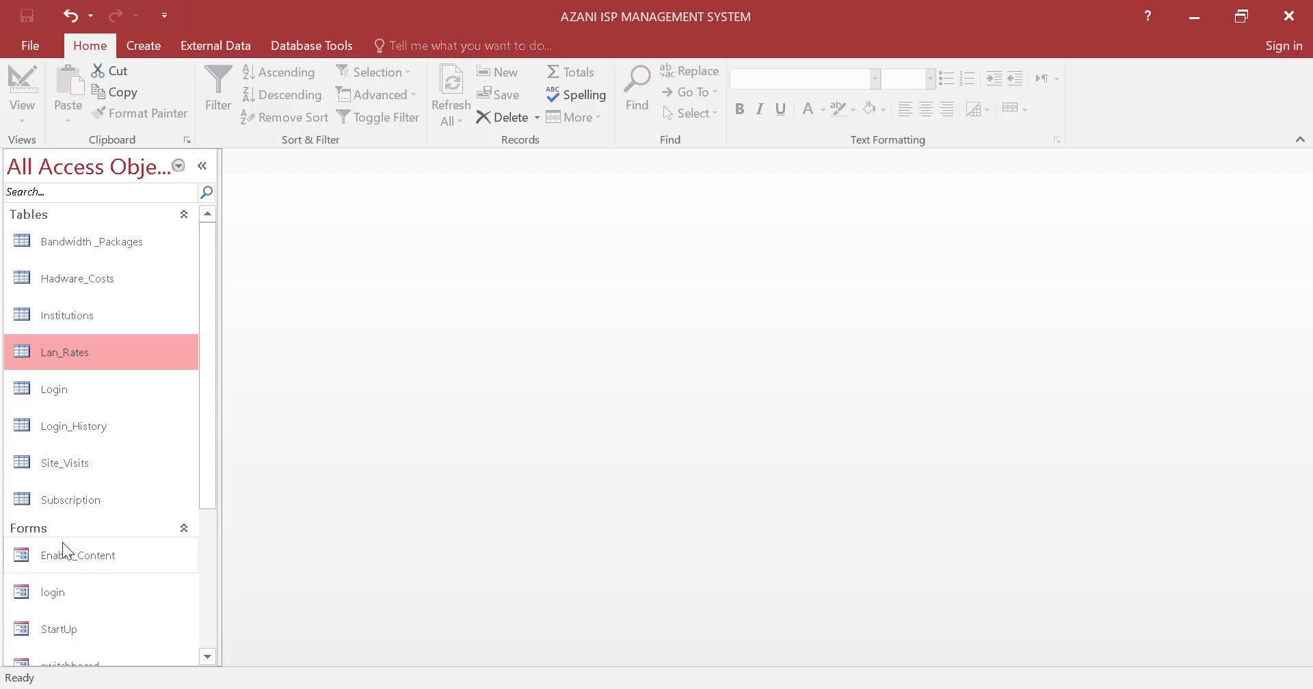
Open the Subscription table in Datasheet View, check the choices offered in the Status field, and close the table
double_click(130, 494)
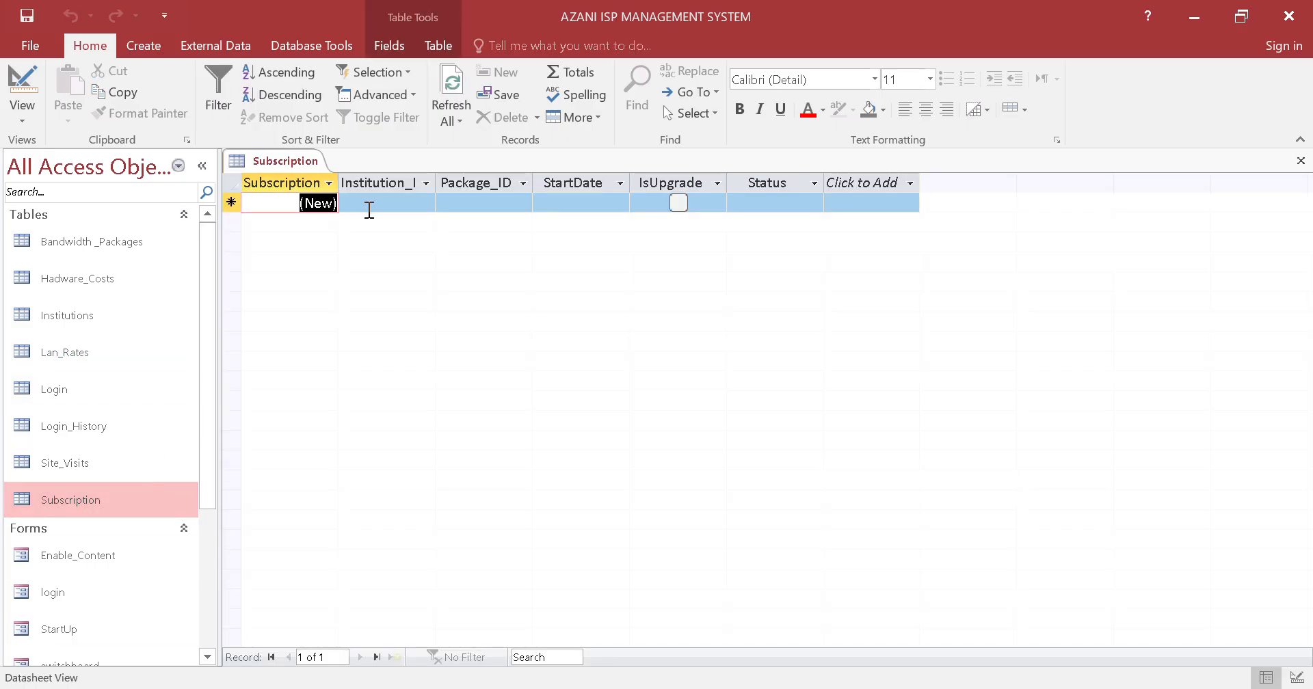
click(415, 200)
click(771, 199)
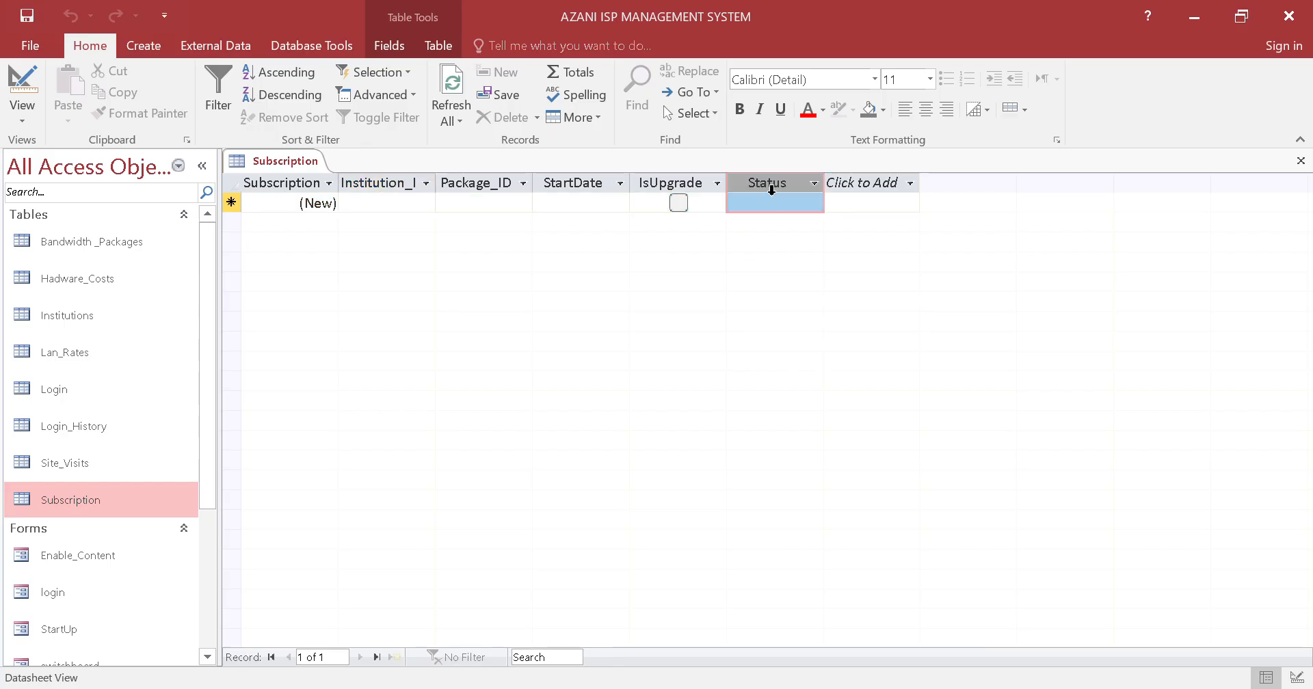
click(814, 203)
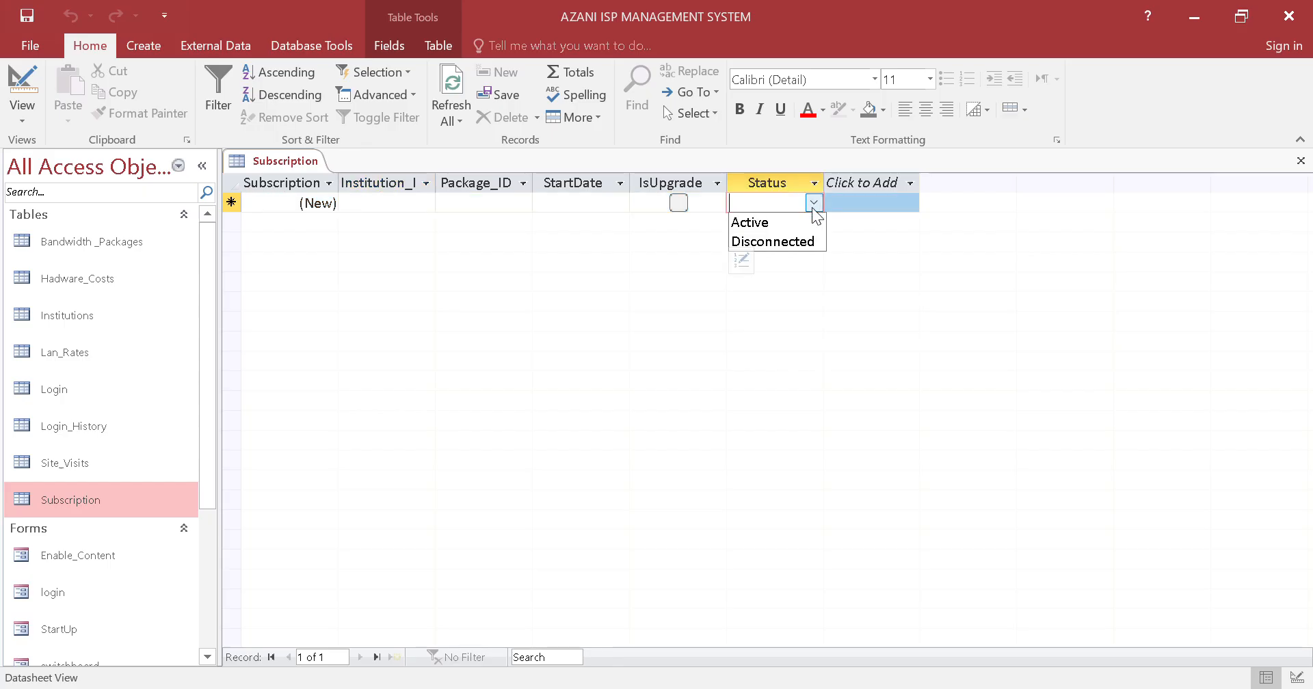
right_click(287, 164)
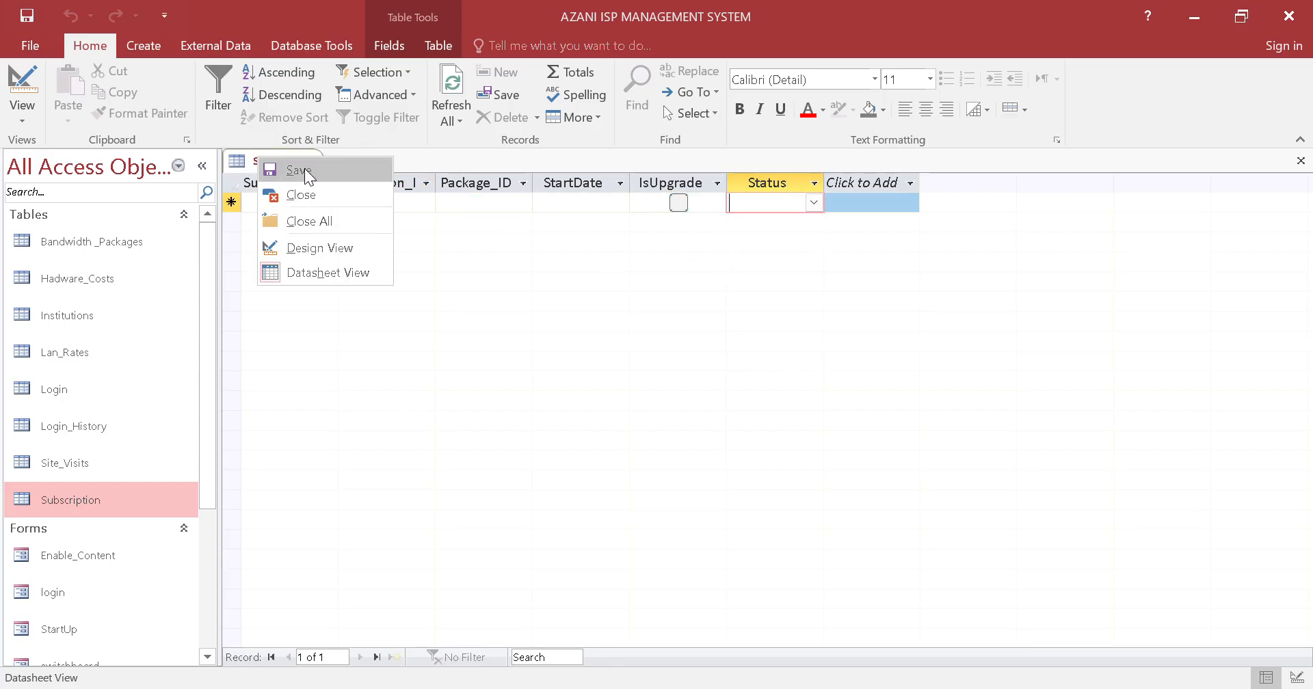
click(305, 193)
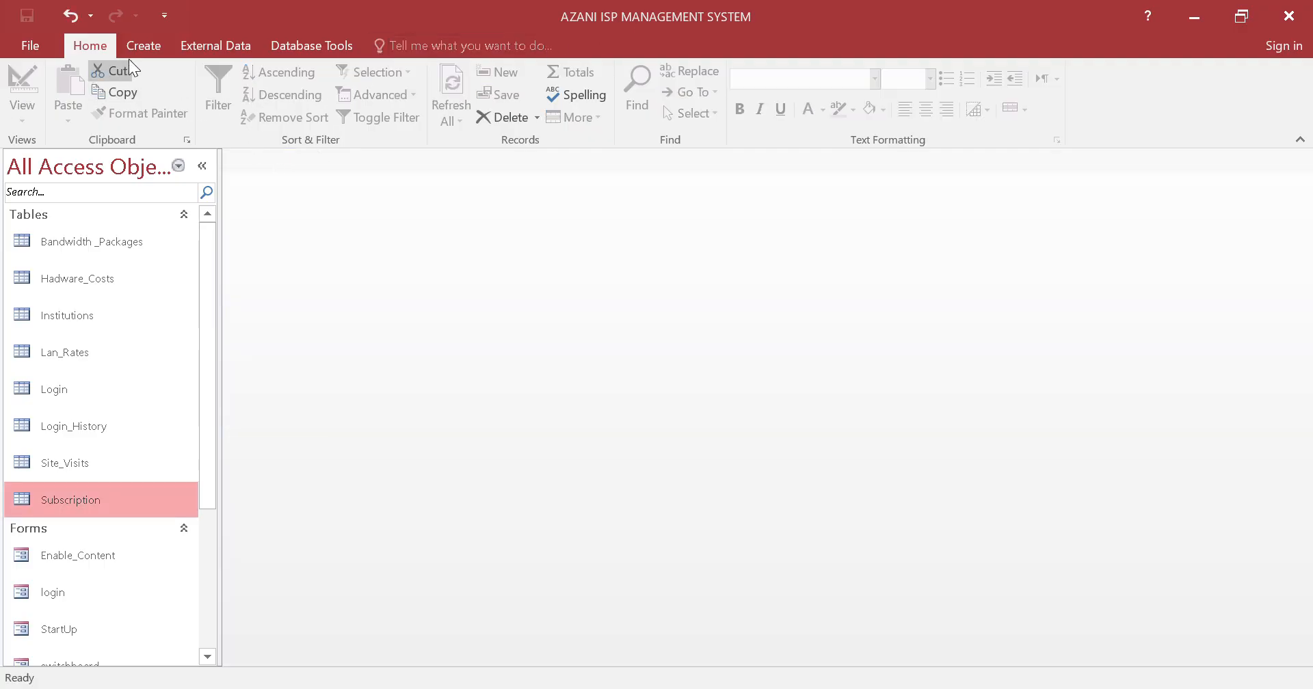
Create a new table and save it as Payment
click(137, 48)
click(102, 96)
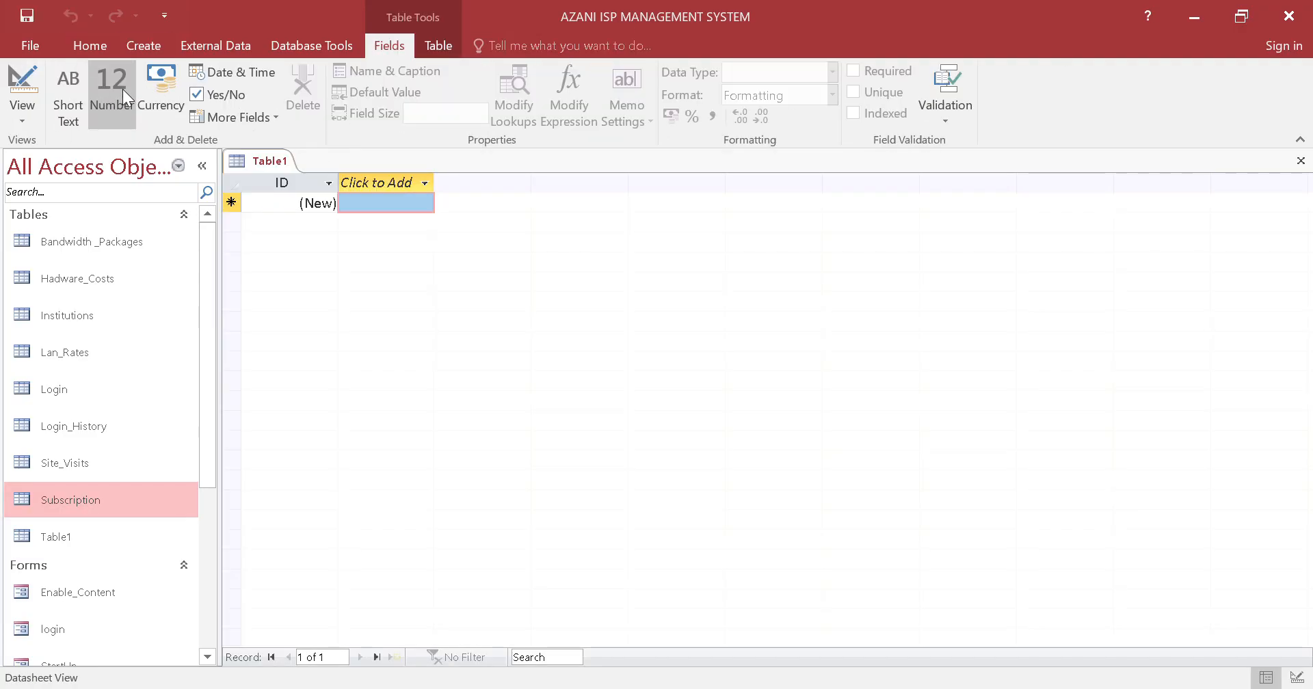
right_click(240, 160)
click(289, 178)
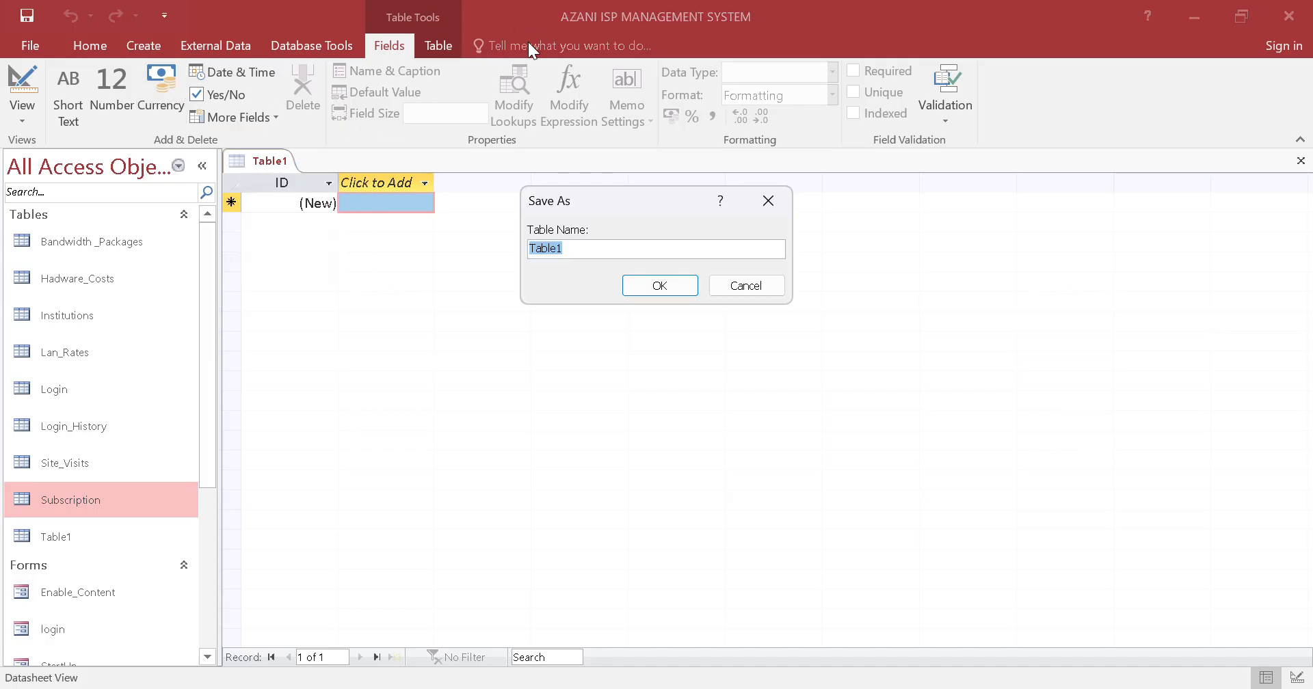
double_click(530, 244)
key(BackSpace)
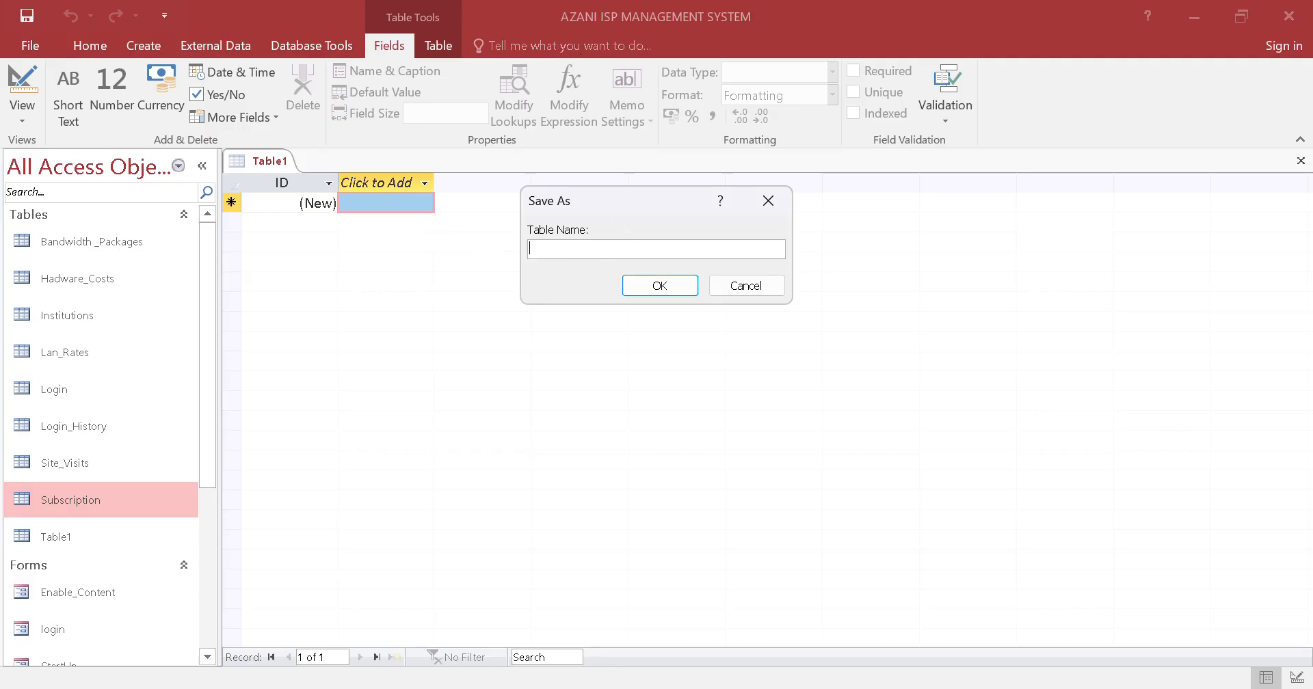
text(Payment)
key(Return)
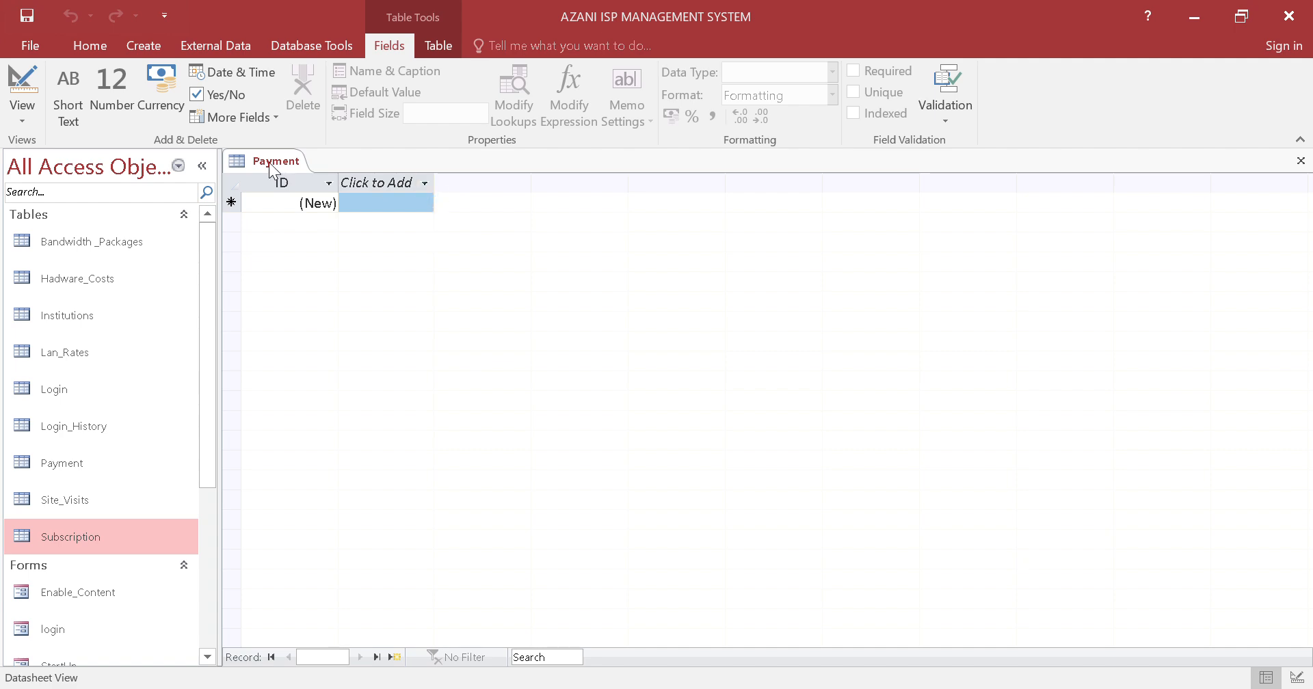
Open Payment in Design View and rename its ID field to PaymentID
right_click(272, 163)
click(320, 249)
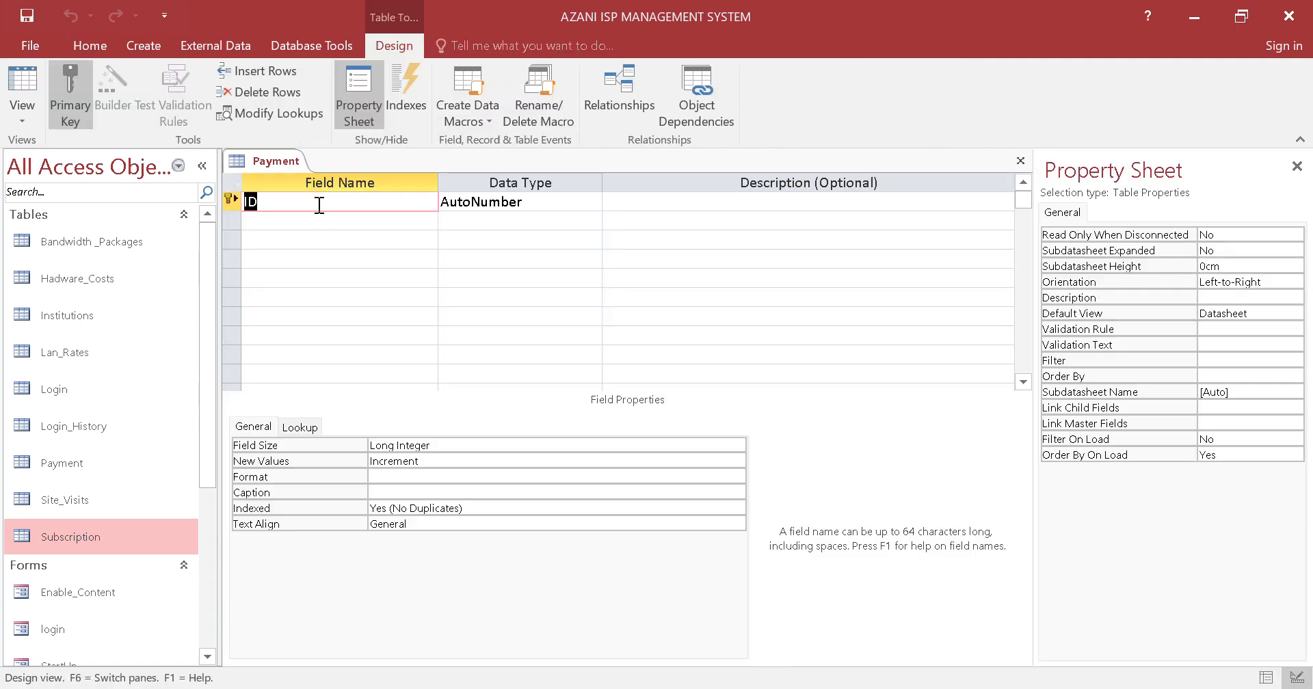
click(318, 204)
text(Payment)
Add a Short Text field named InstitutionID below PaymentID in the Payment design
click(324, 219)
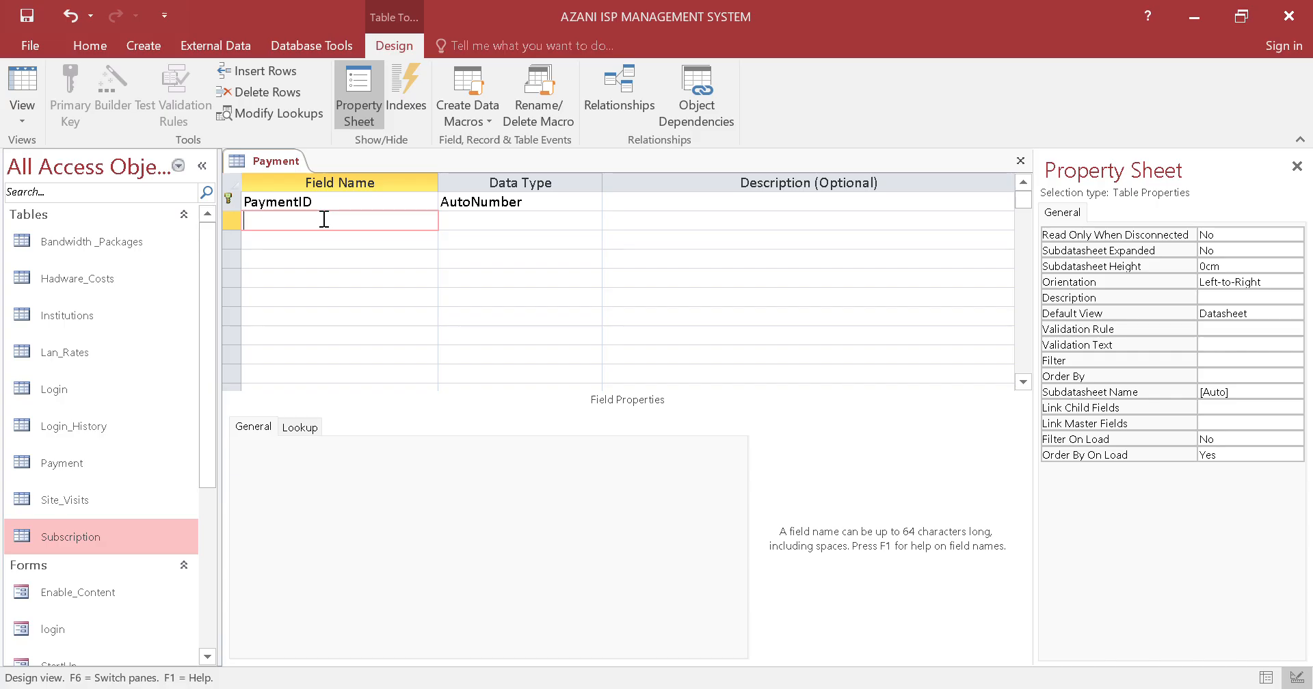
text(Institution)
key(Caps_Lock)
text(ID)
key(Caps_Lock)
Add a PaymentDate field below InstitutionID with the Date/Time data type
click(355, 237)
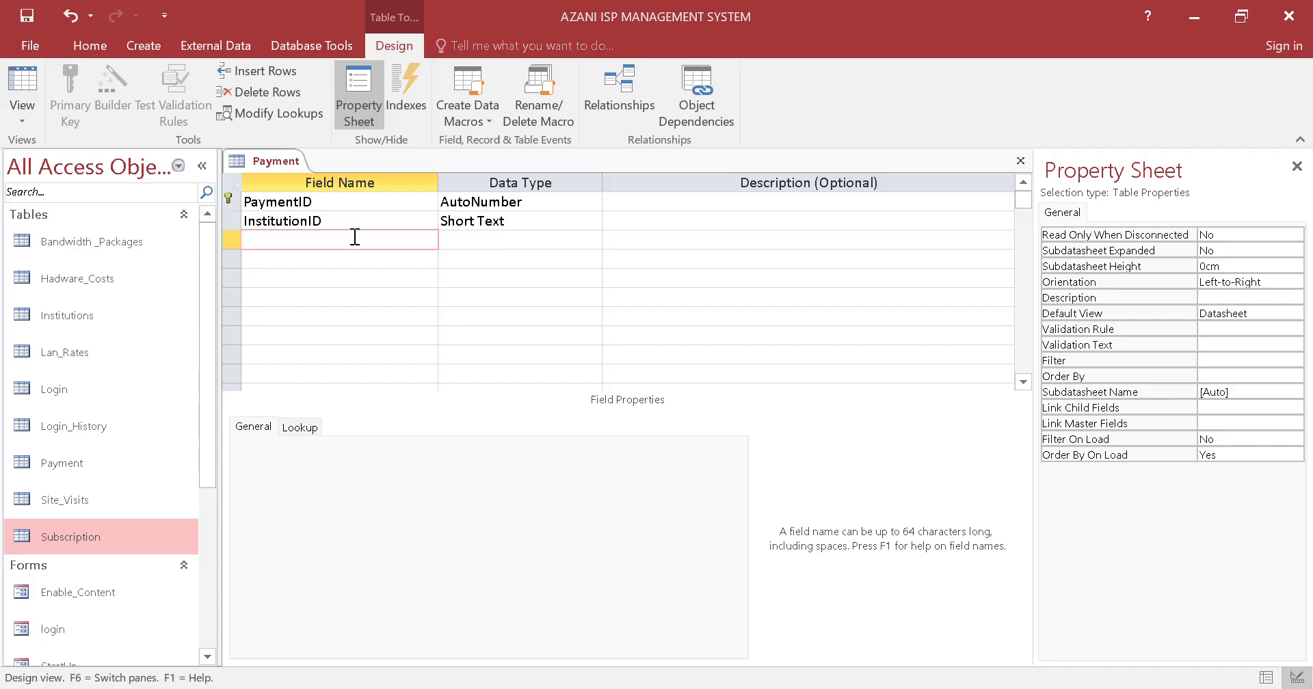
key(Caps_Lock)
text(P)
key(Caps_Lock)
text(ayment_)
key(Caps_Lock)
text(D)
key(Caps_Lock)
text(ate)
click(507, 241)
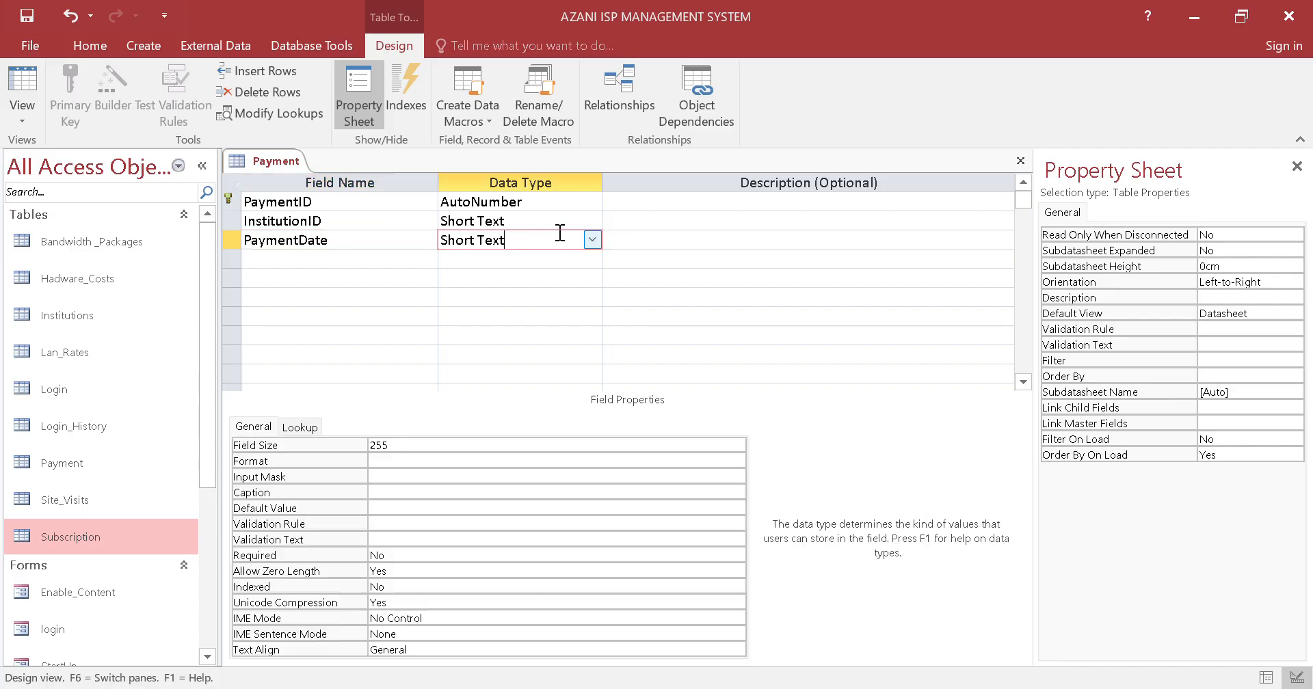
click(592, 240)
click(513, 316)
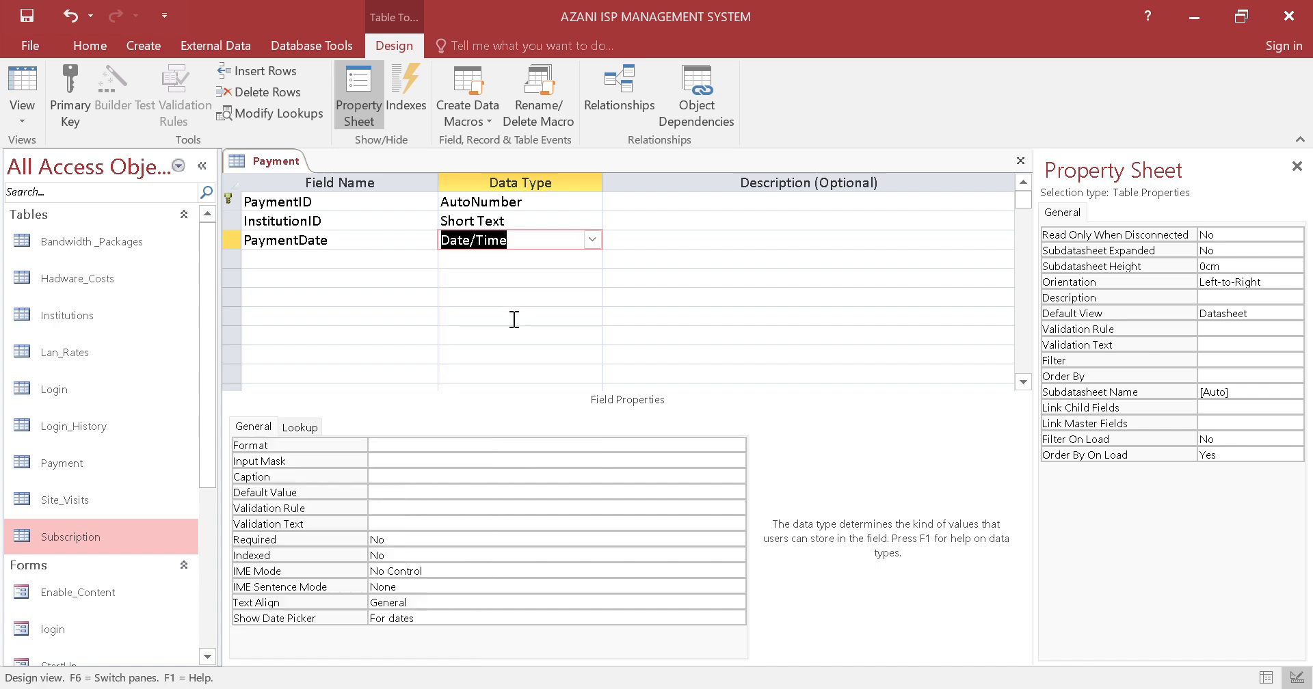
Add an AmountPaid field below PaymentDate in the Payment design with the Currency data type
click(396, 263)
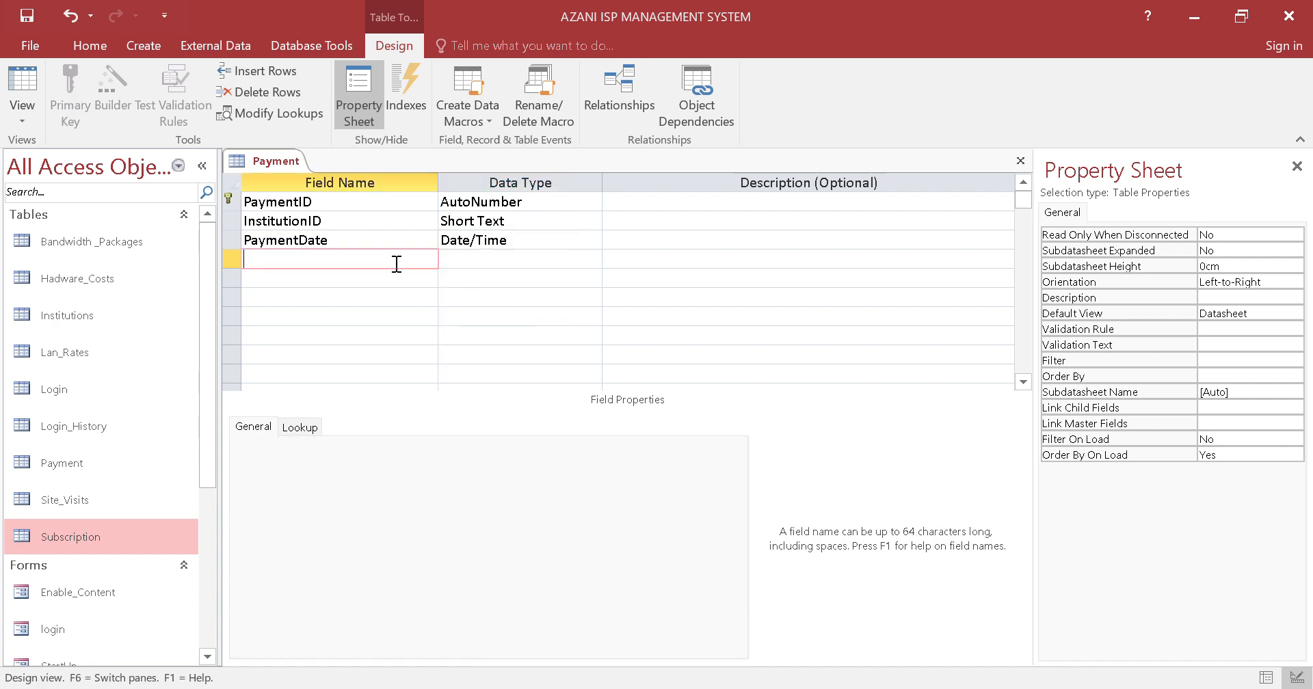
key(Caps_Lock)
text(A)
key(Caps_Lock)
text(mountPaid)
key(BackSpace)
text(d)
click(527, 263)
click(592, 260)
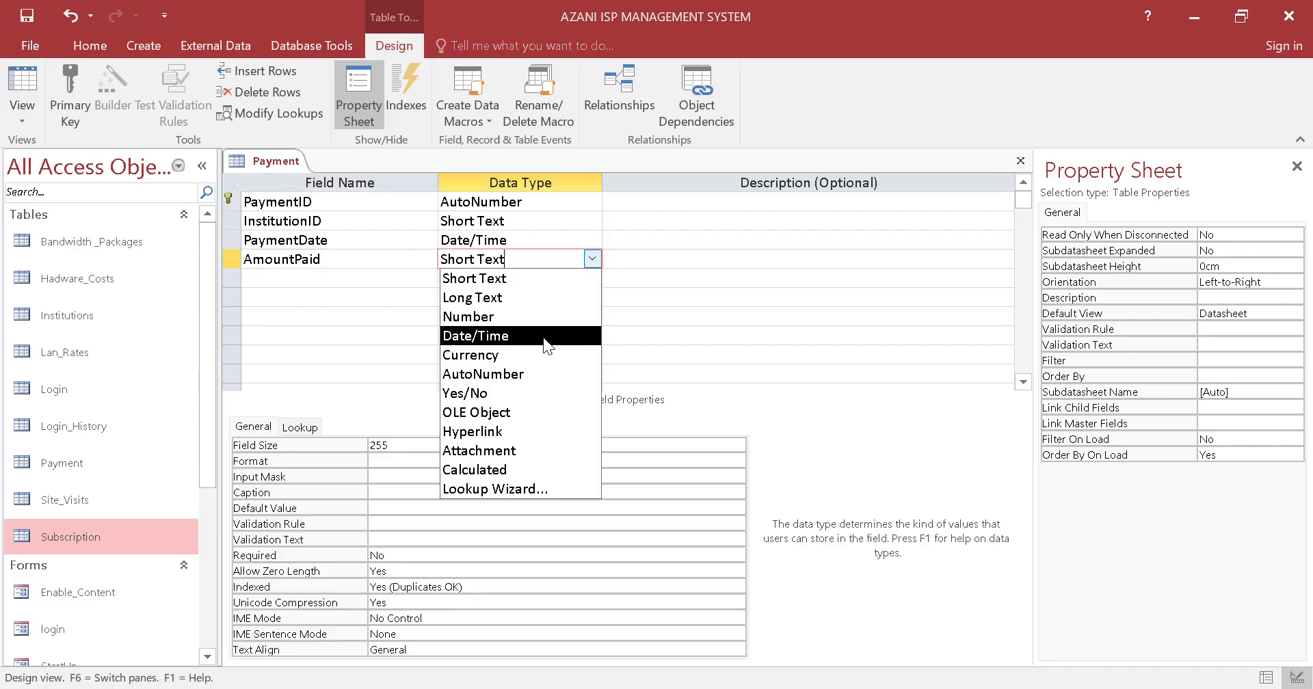
click(540, 347)
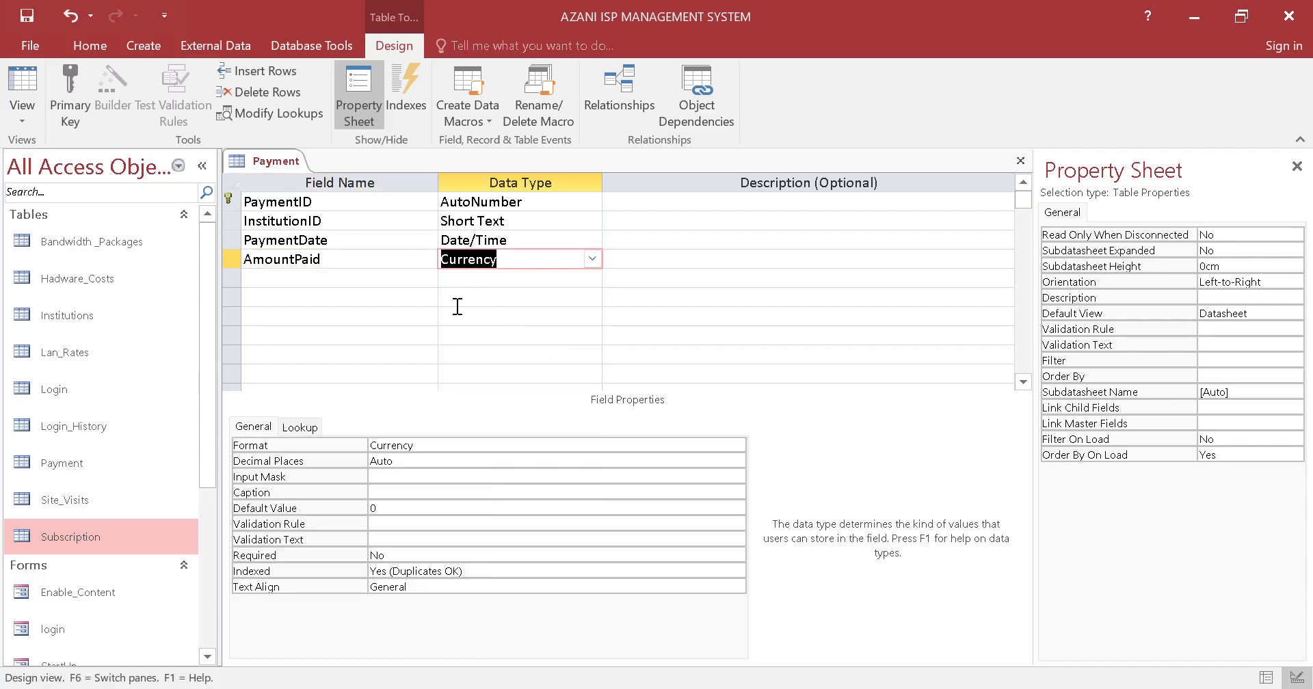
Add a PaymentType field below AmountPaid and start a Lookup Wizard for it that uses manually entered values
click(357, 277)
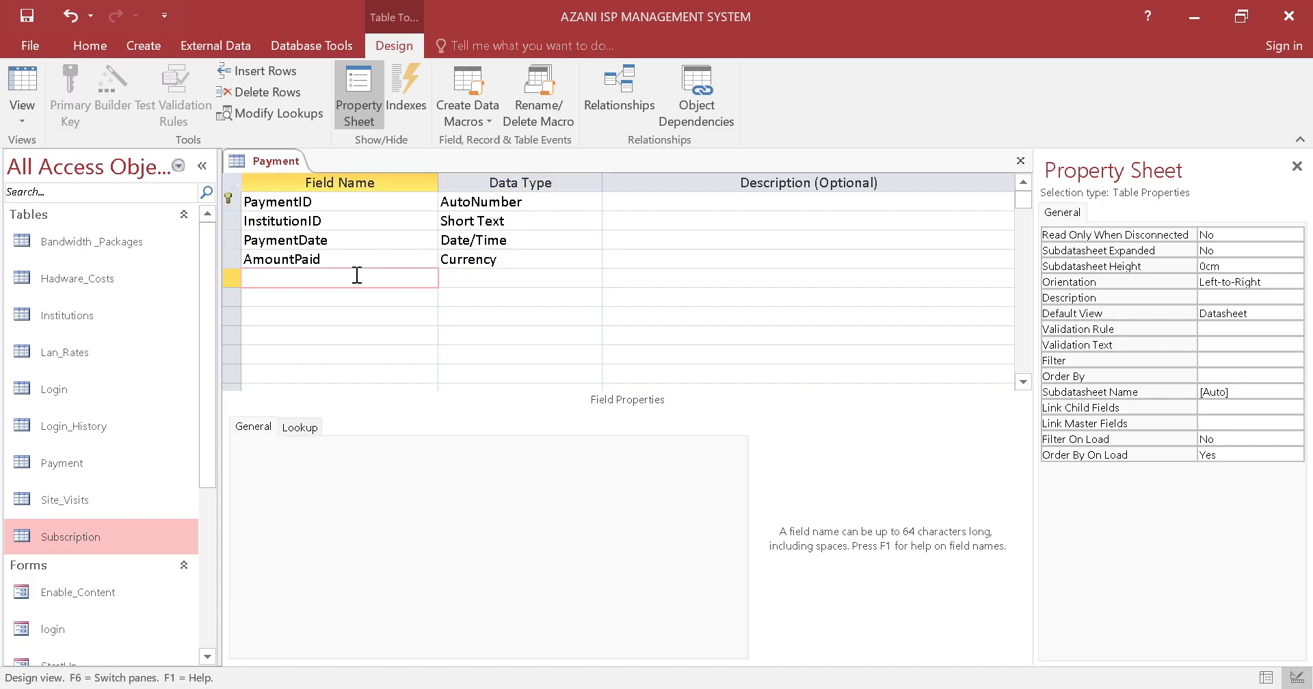
text(PaymentType)
click(462, 277)
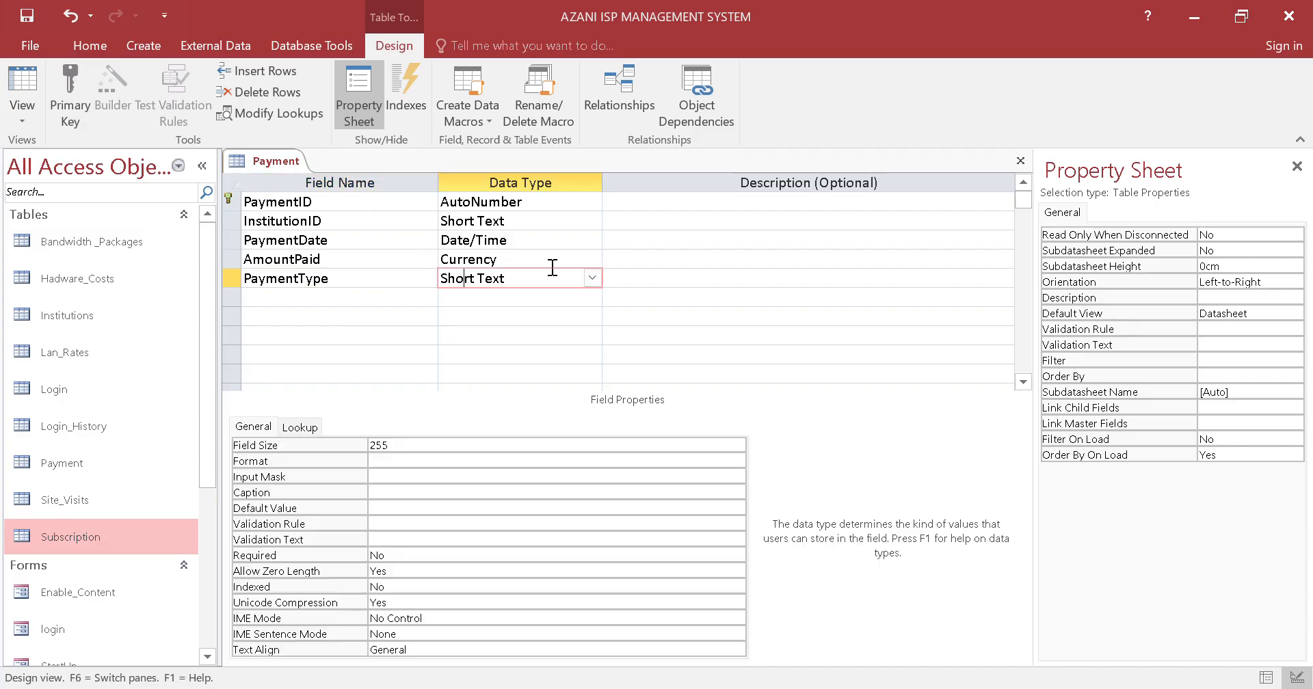
click(593, 277)
click(554, 504)
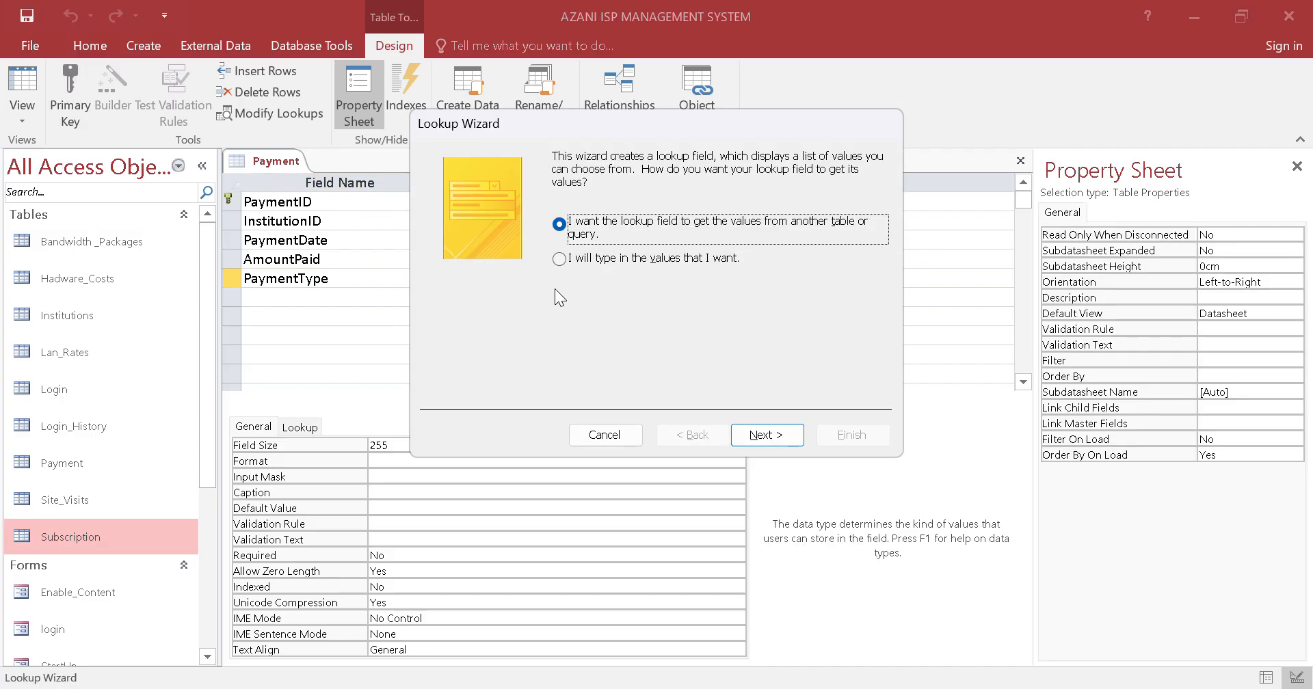
click(559, 258)
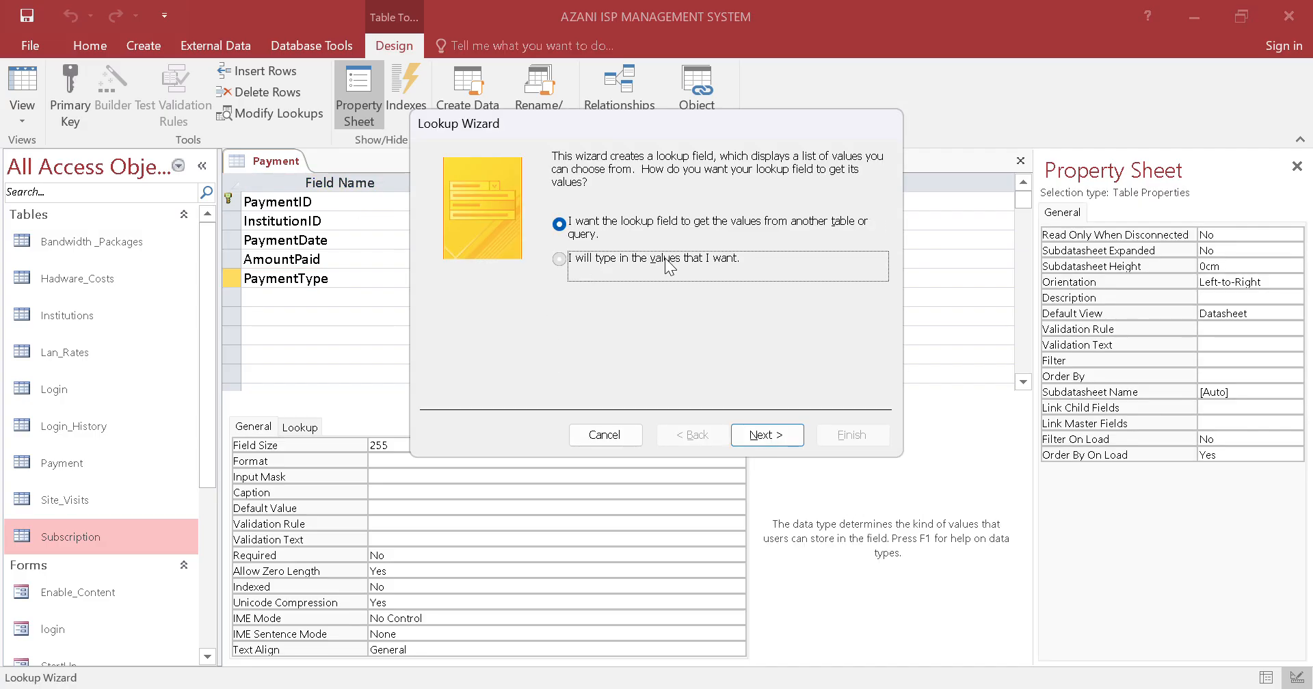
click(753, 436)
Enter RegistrationFees and InstallationFees as the first two values of the PaymentType lookup list
click(509, 277)
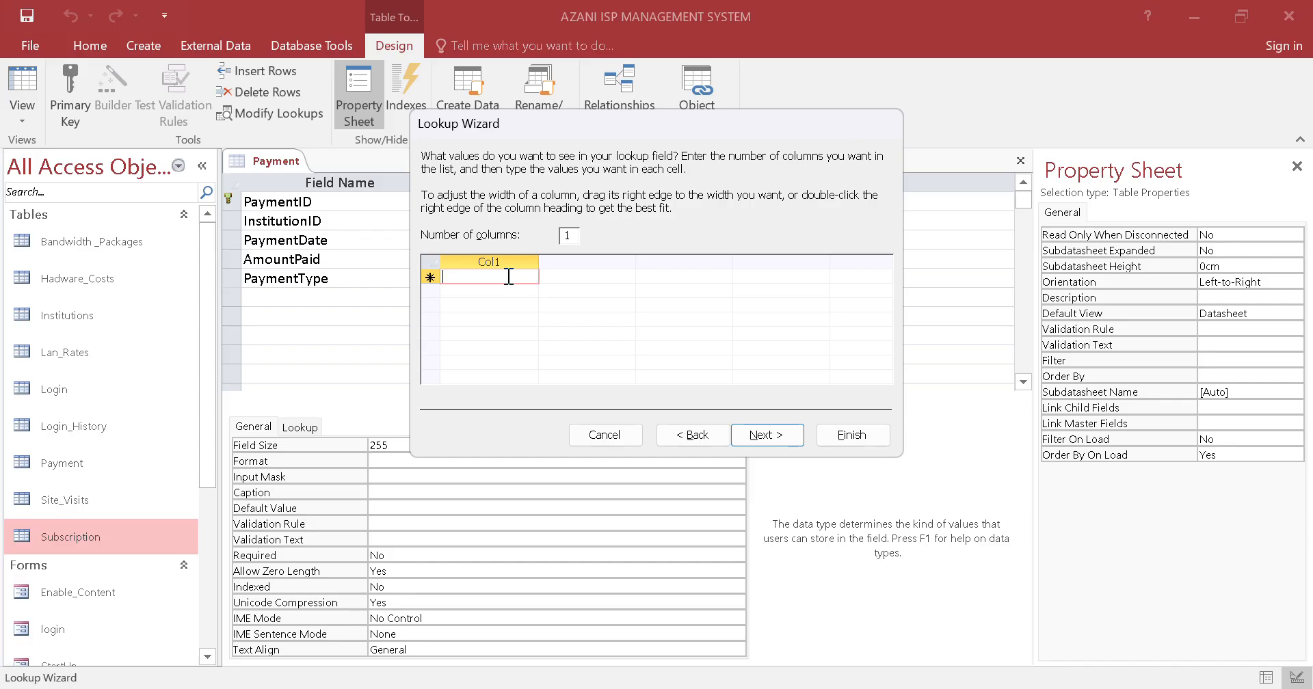
text(Reg)
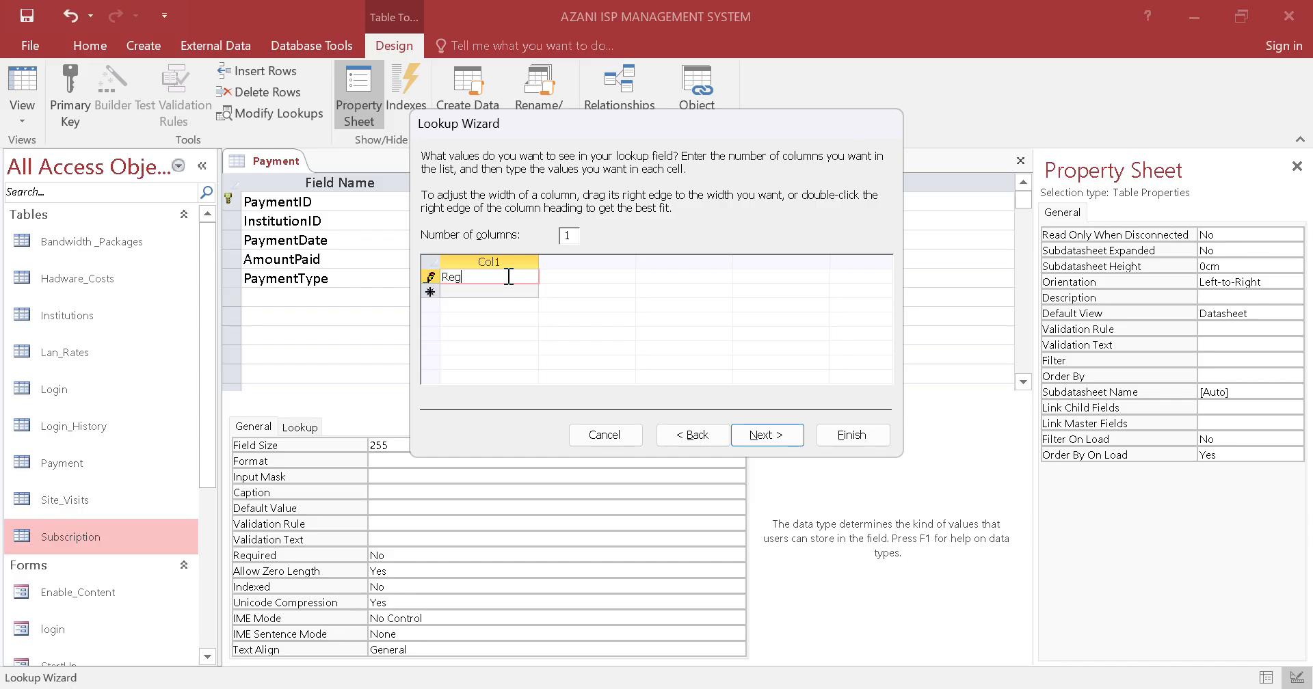
text(istrationFees)
click(516, 293)
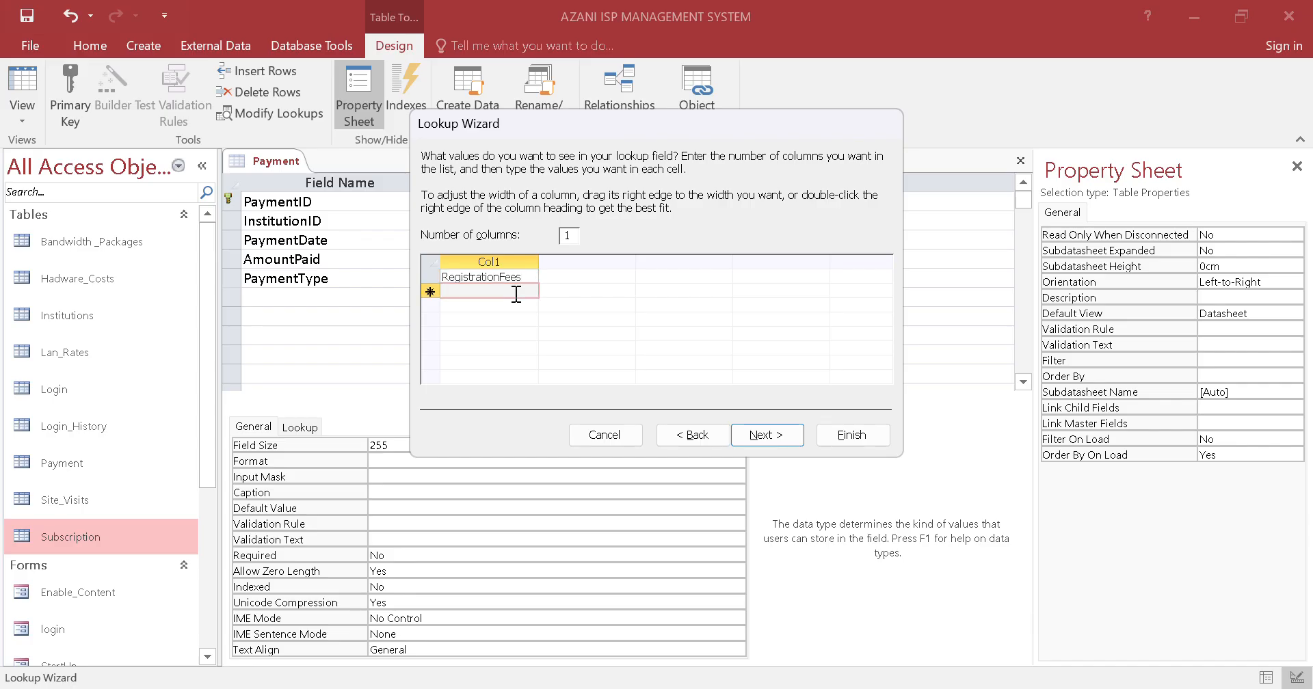
text(Installati)
text(o)
text(nF)
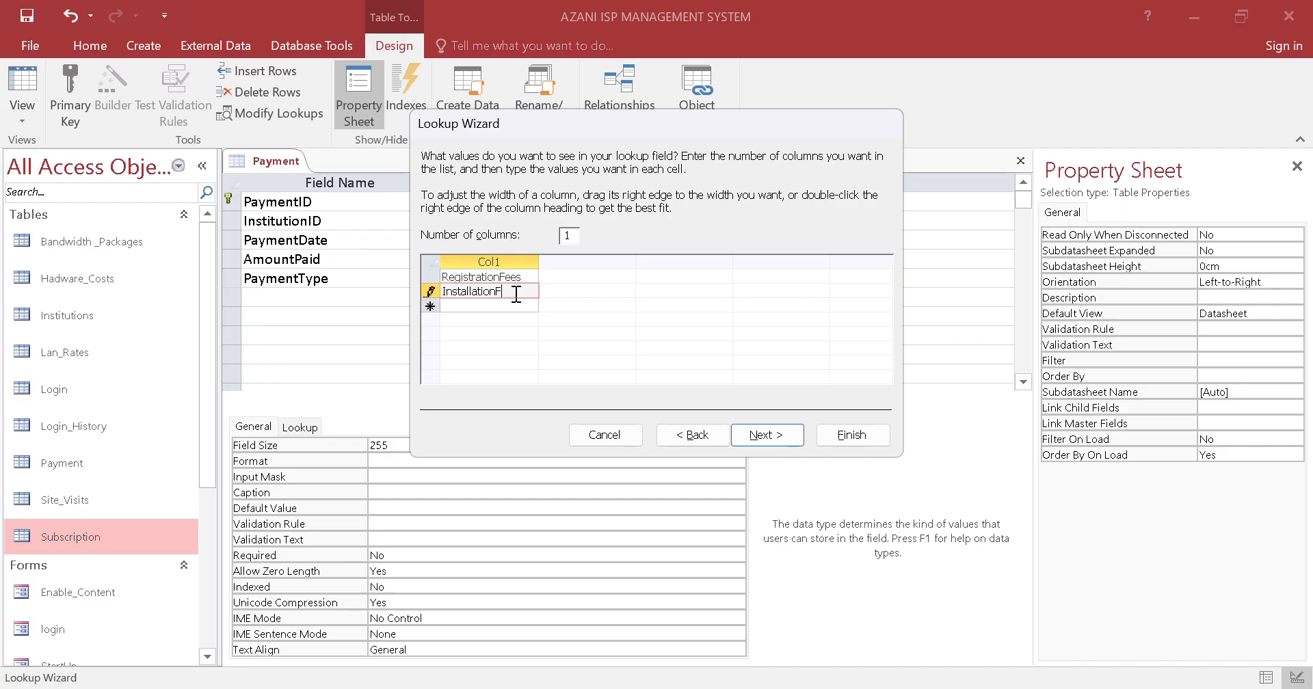
text(ess)
key(BackSpace)
key(BackSpace)
text(es)
Add MonthlyBill and Fine as the third and fourth values of the PaymentType lookup list
click(524, 310)
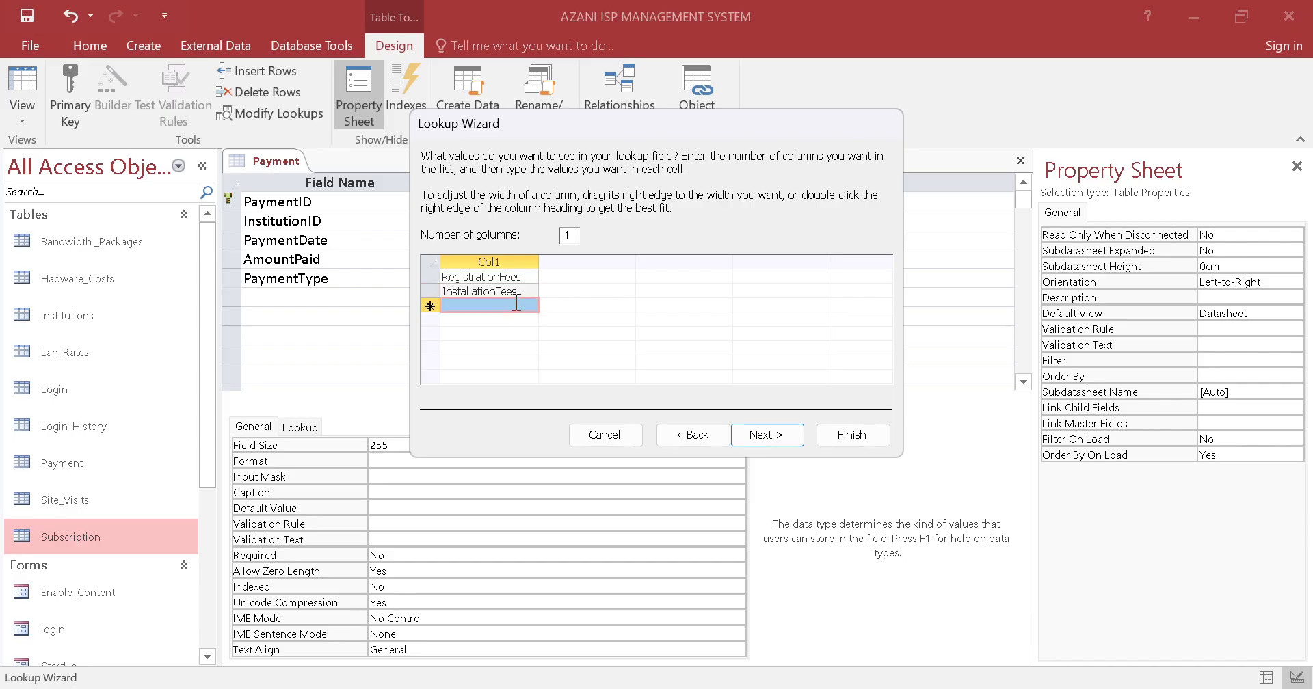
click(510, 305)
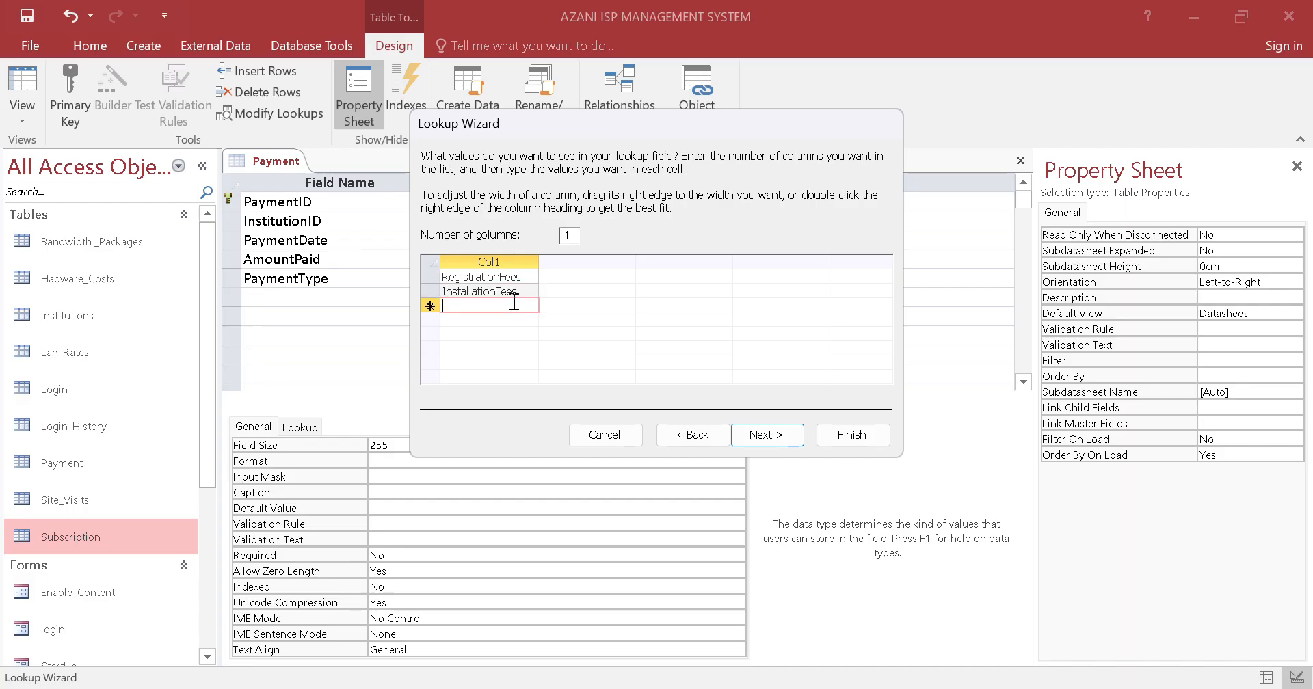
text(Monthl)
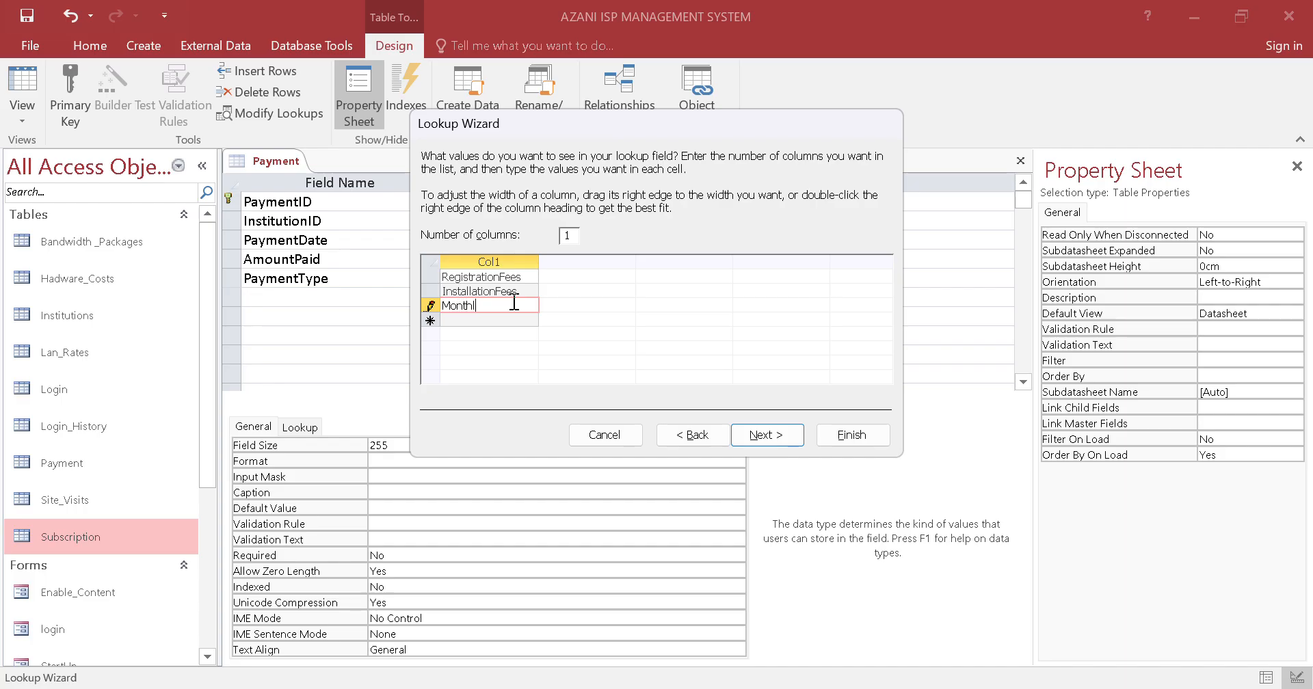
text(yBill)
click(518, 320)
key(Caps_Lock)
text(F)
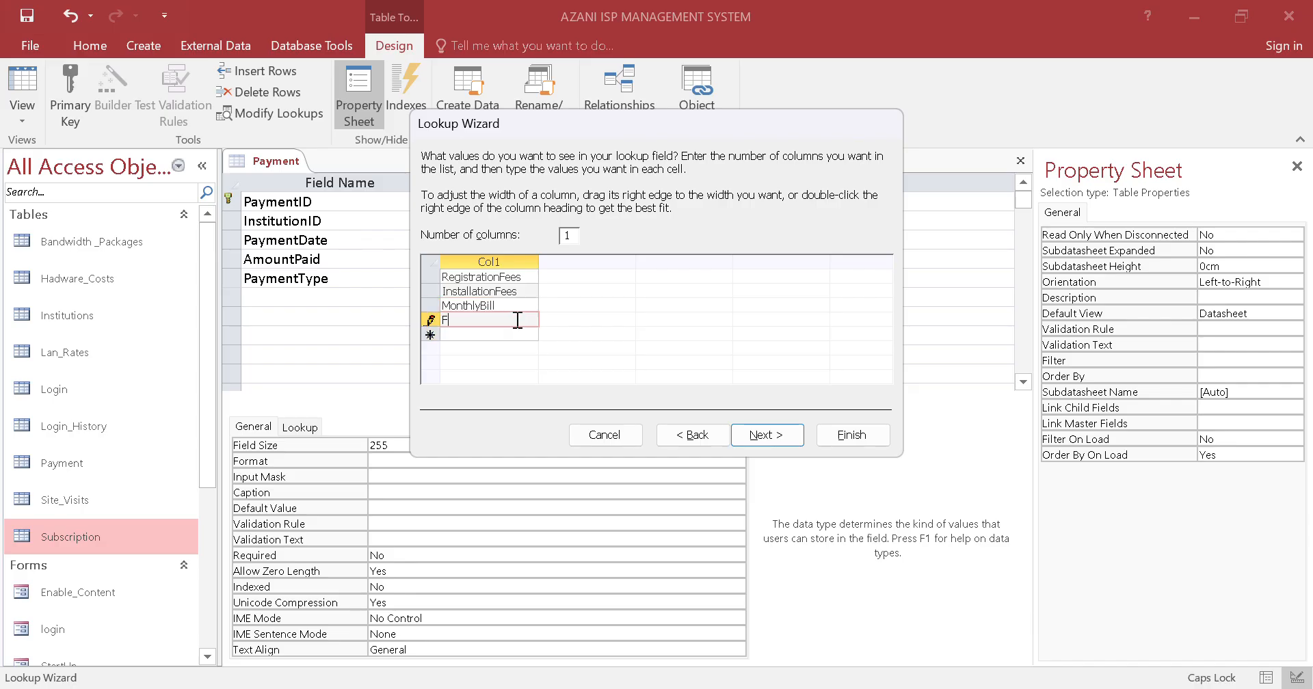
key(Caps_Lock)
text(ine)
Add HardwarePurchases as the fifth value of the PaymentType lookup list
click(522, 335)
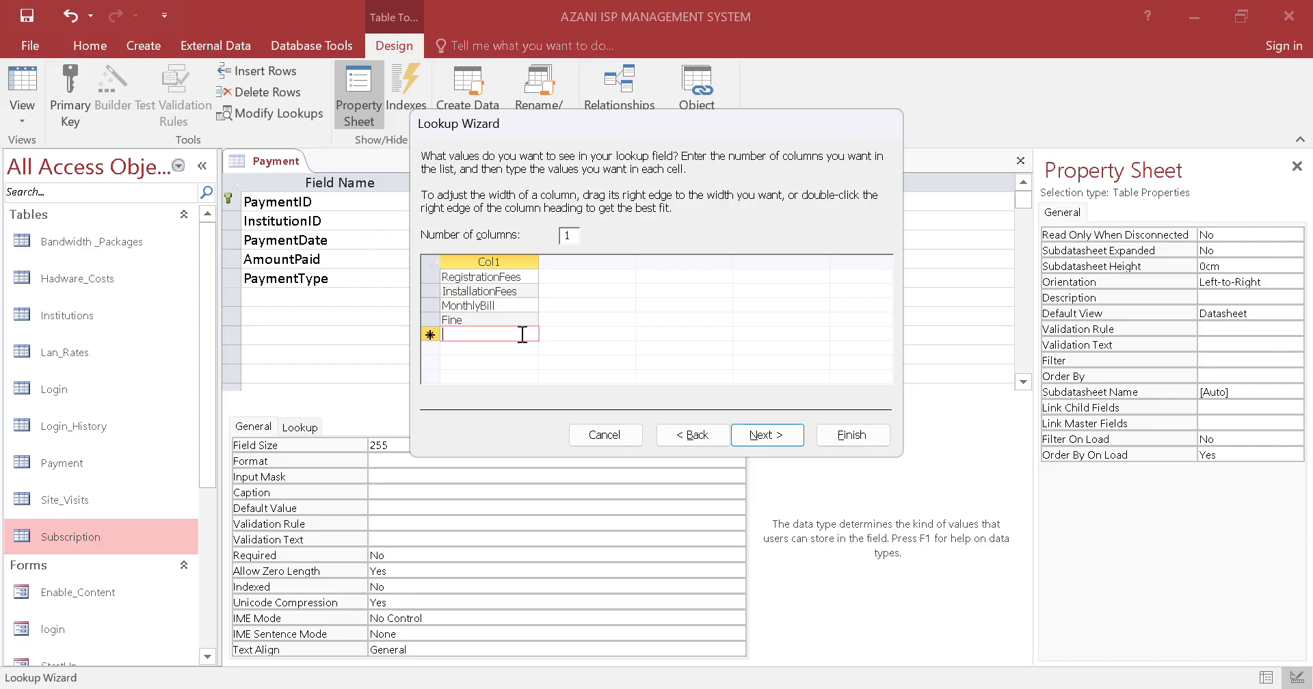
key(Caps_Lock)
text(H)
key(Caps_Lock)
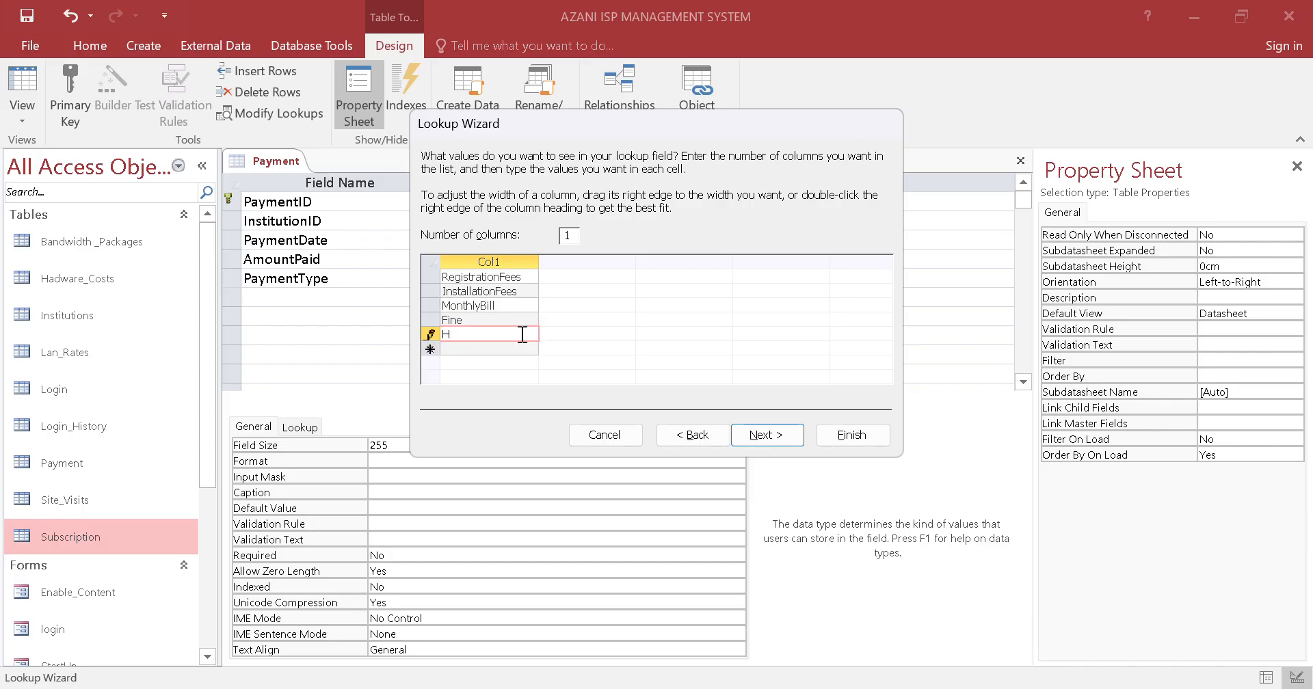
text(ardwarePurchases)
Limit PaymentType entries to the list and finish the lookup field
click(765, 435)
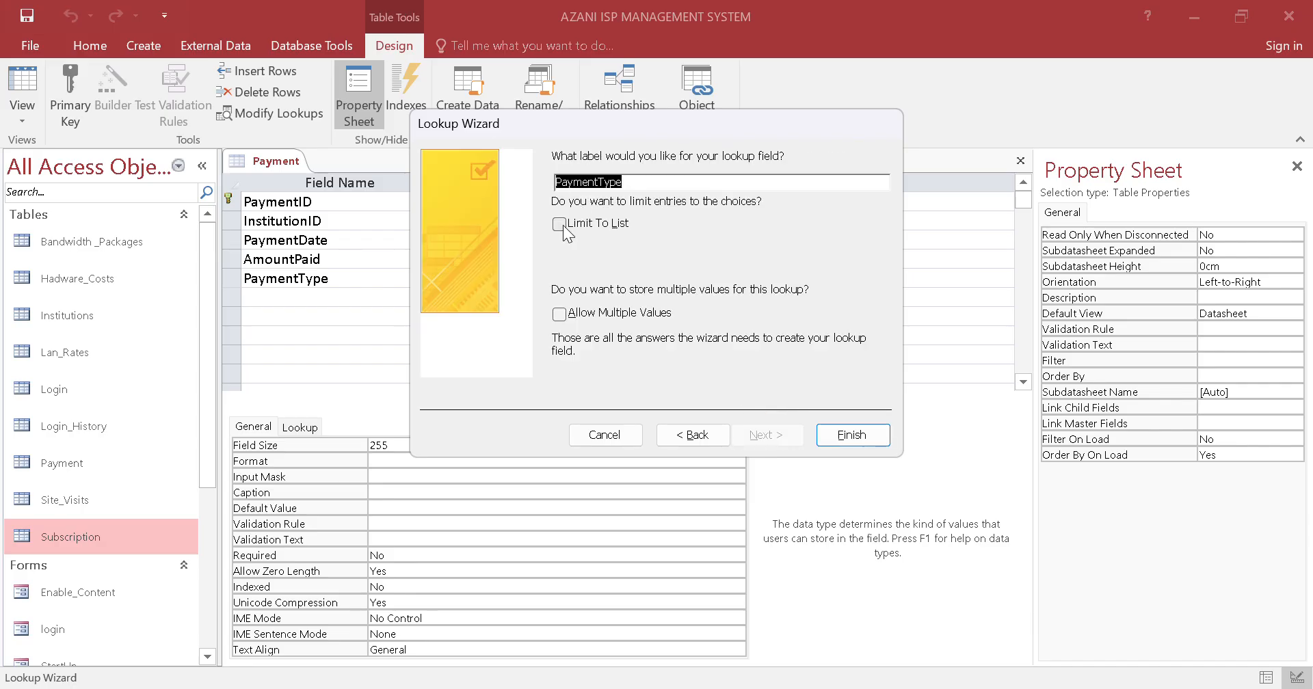
click(560, 225)
click(852, 435)
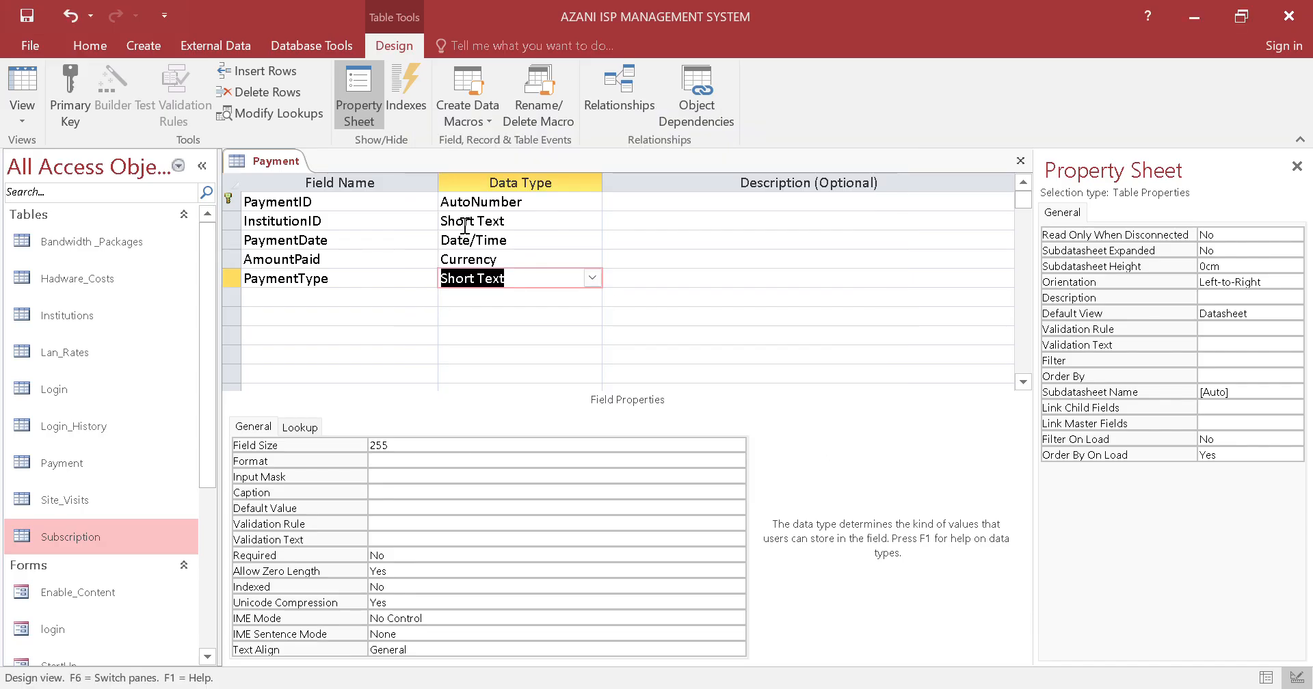
Close the Payment table design
right_click(260, 159)
click(274, 171)
right_click(274, 171)
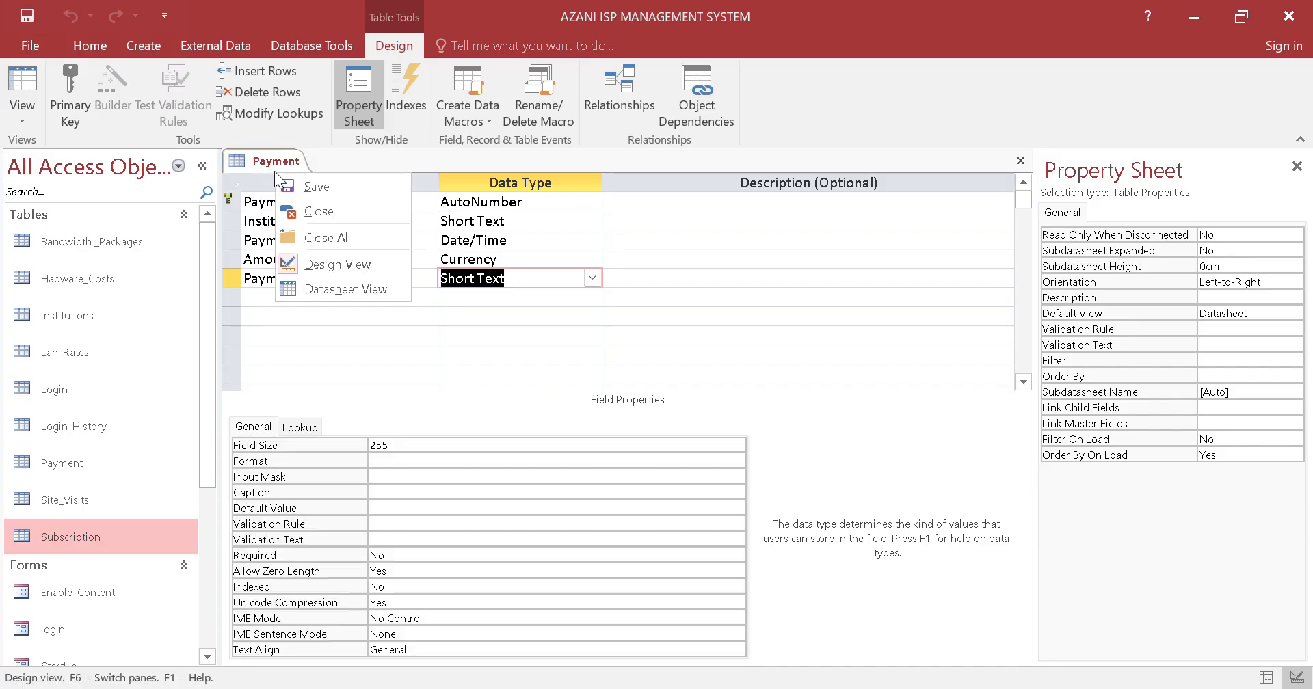
click(301, 211)
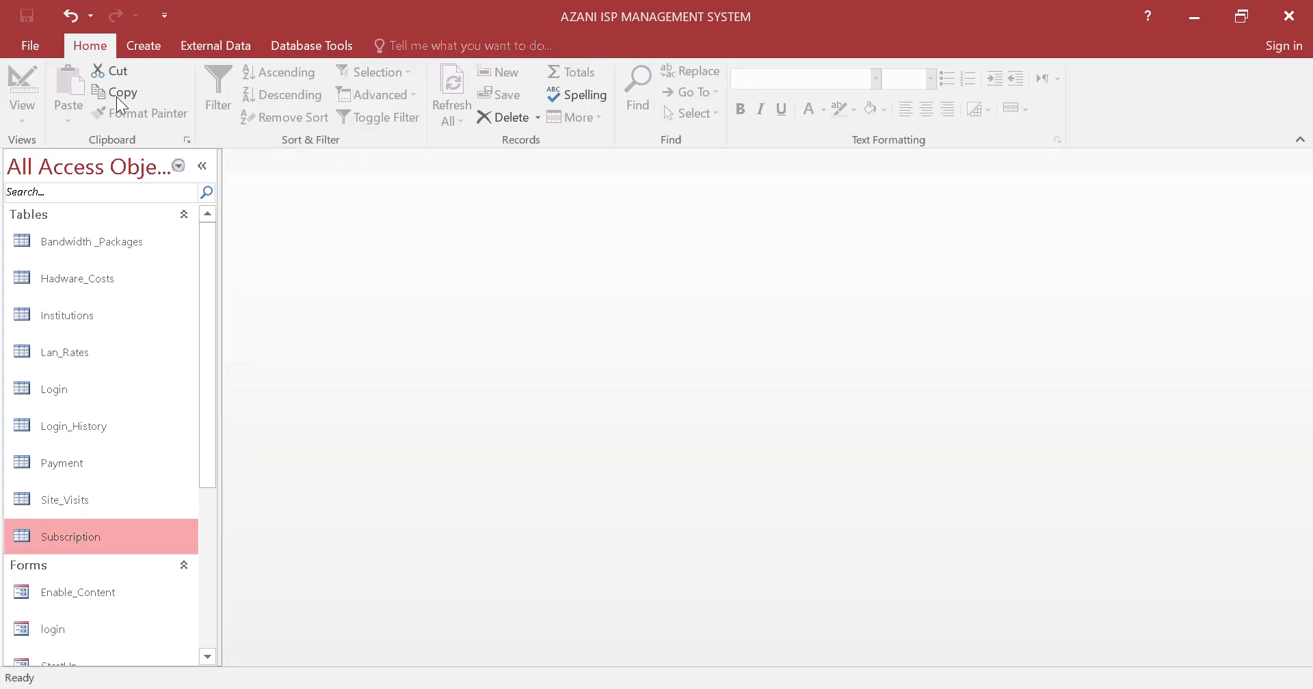
click(155, 52)
click(103, 96)
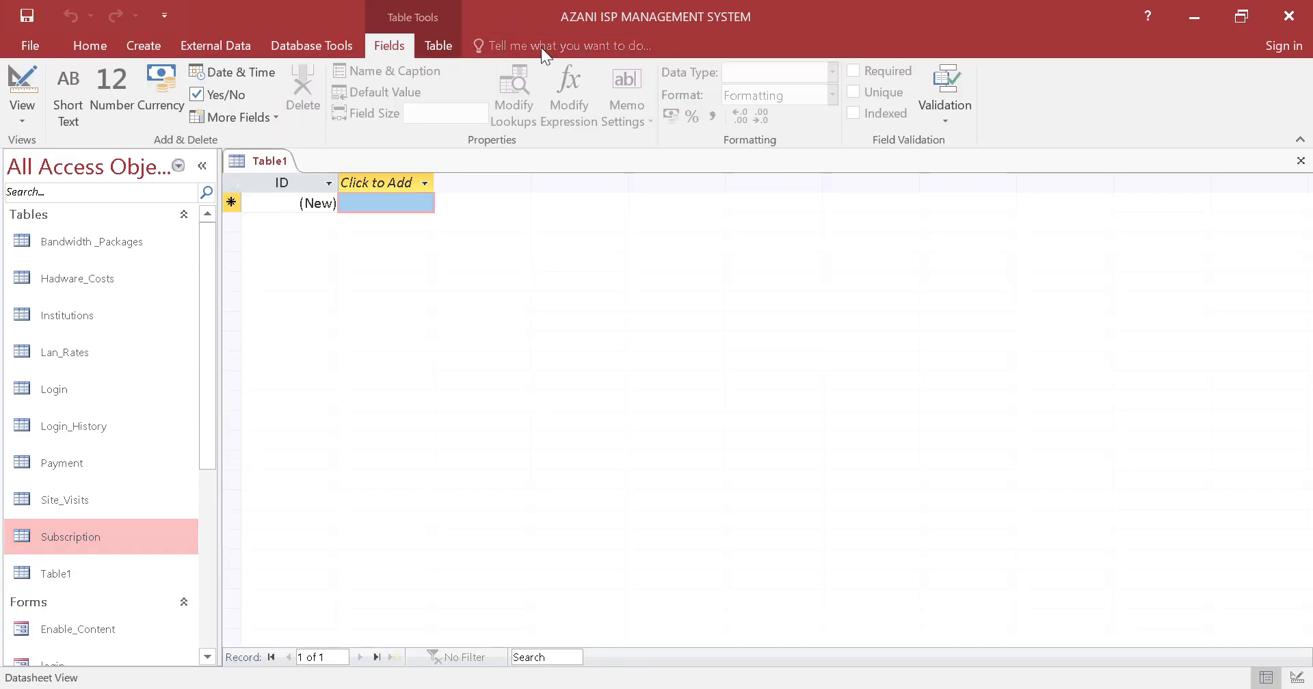
right_click(261, 162)
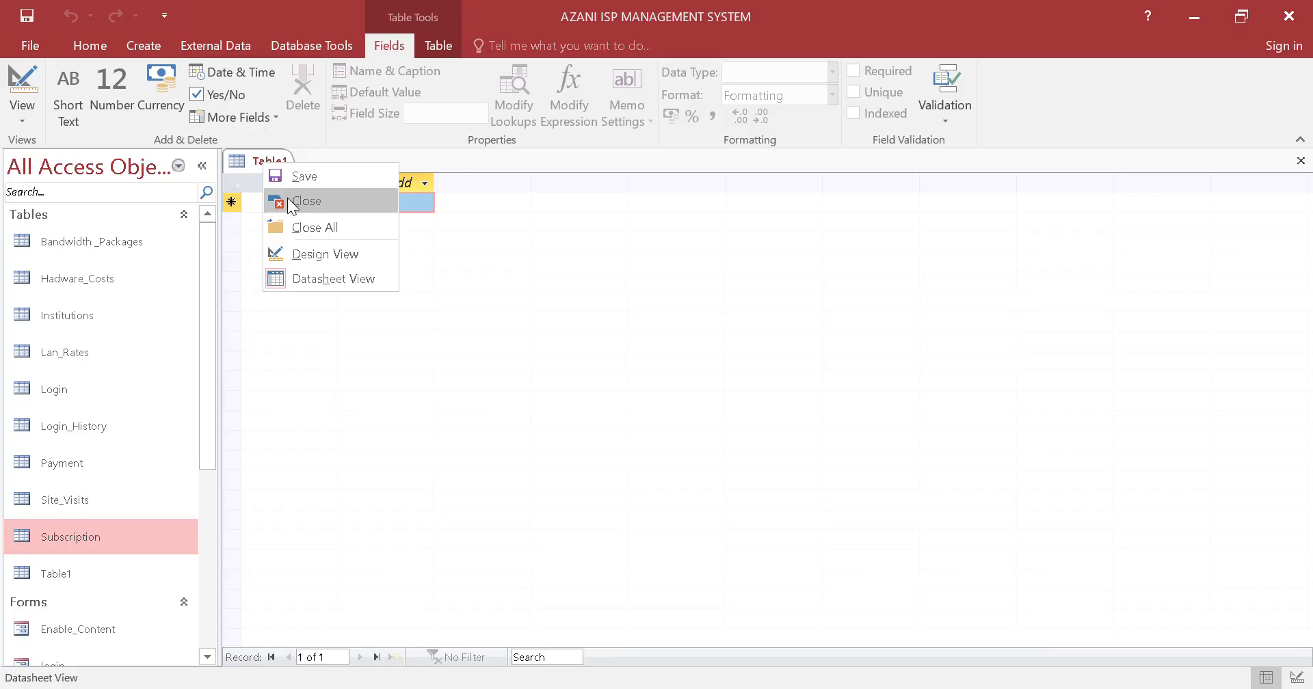
click(287, 200)
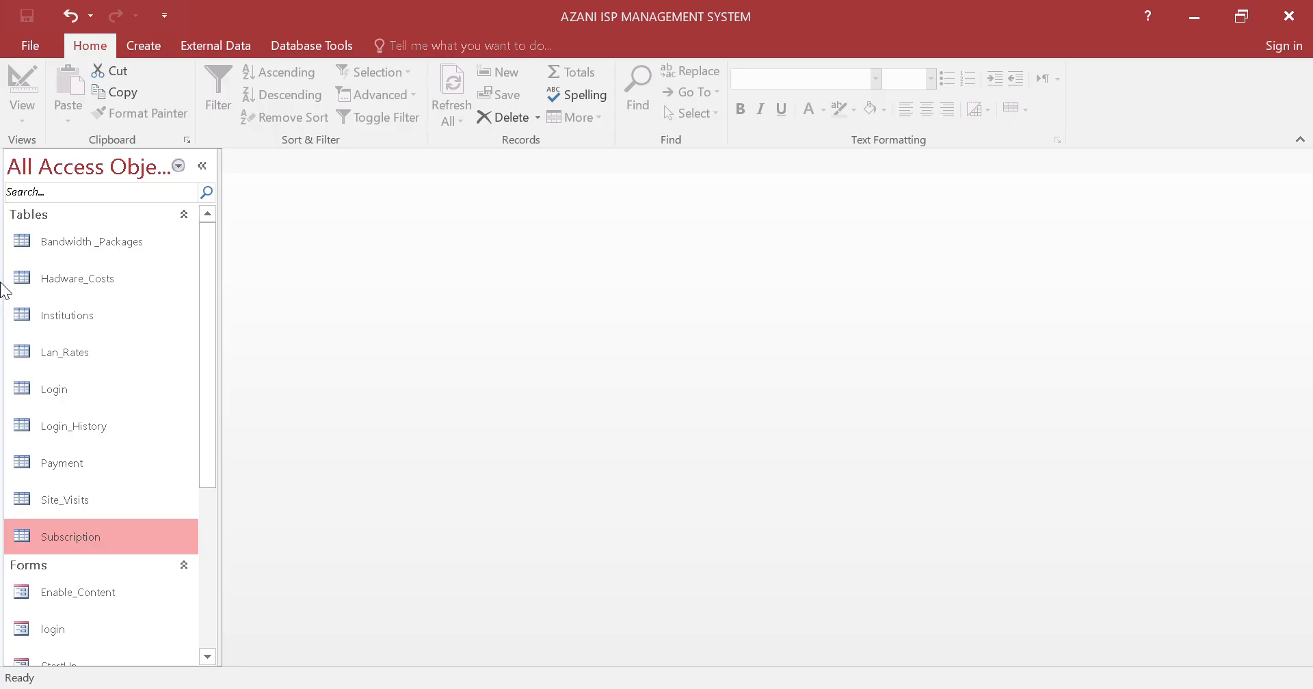
Create a blank query in Design View without adding any tables to it
click(158, 47)
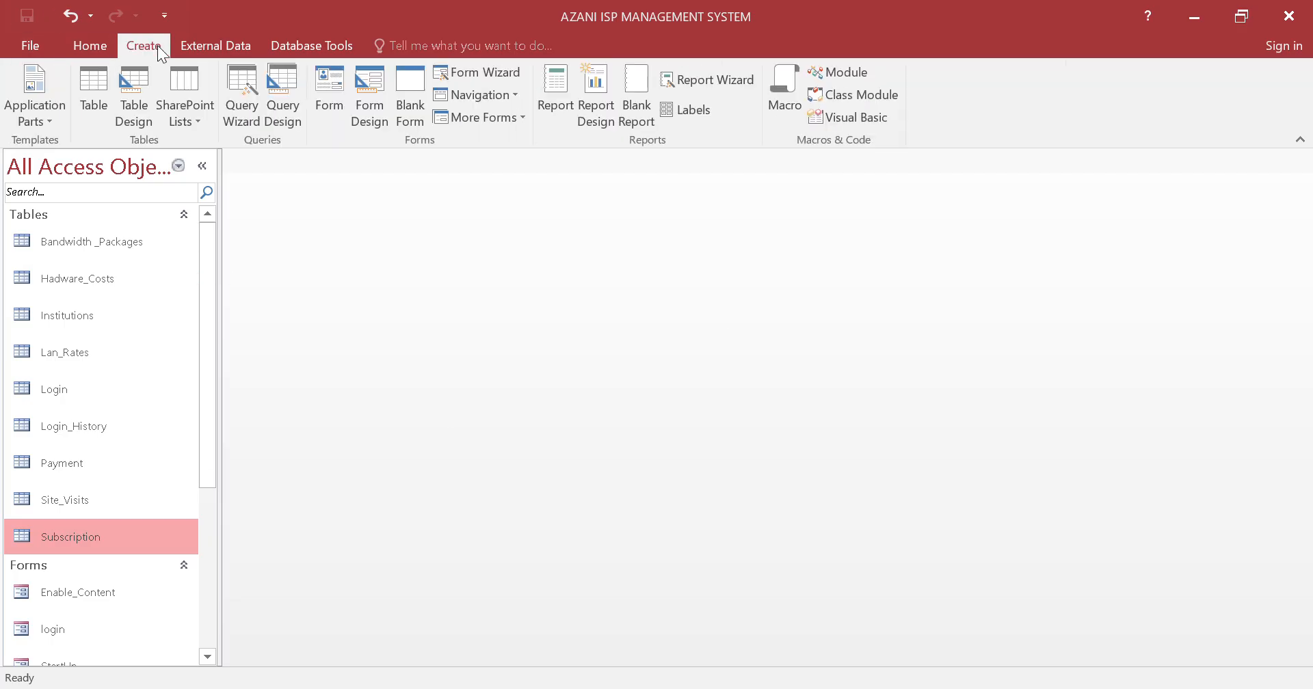
click(286, 95)
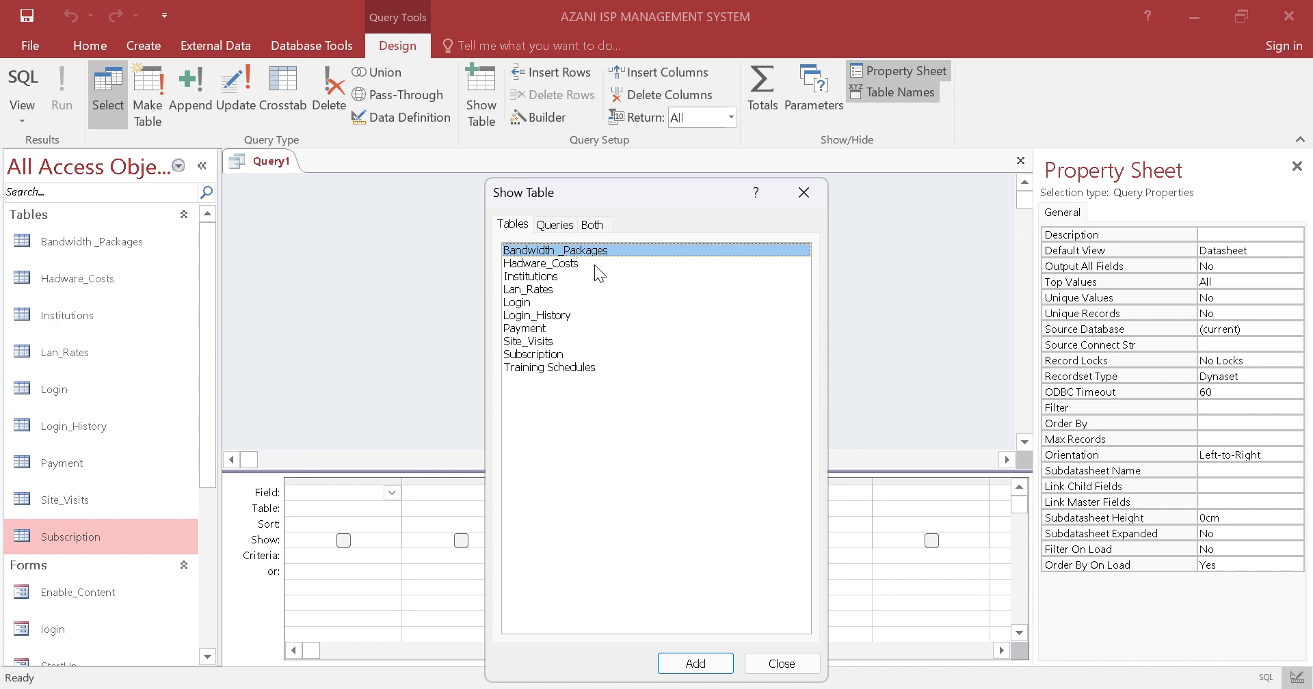
click(804, 192)
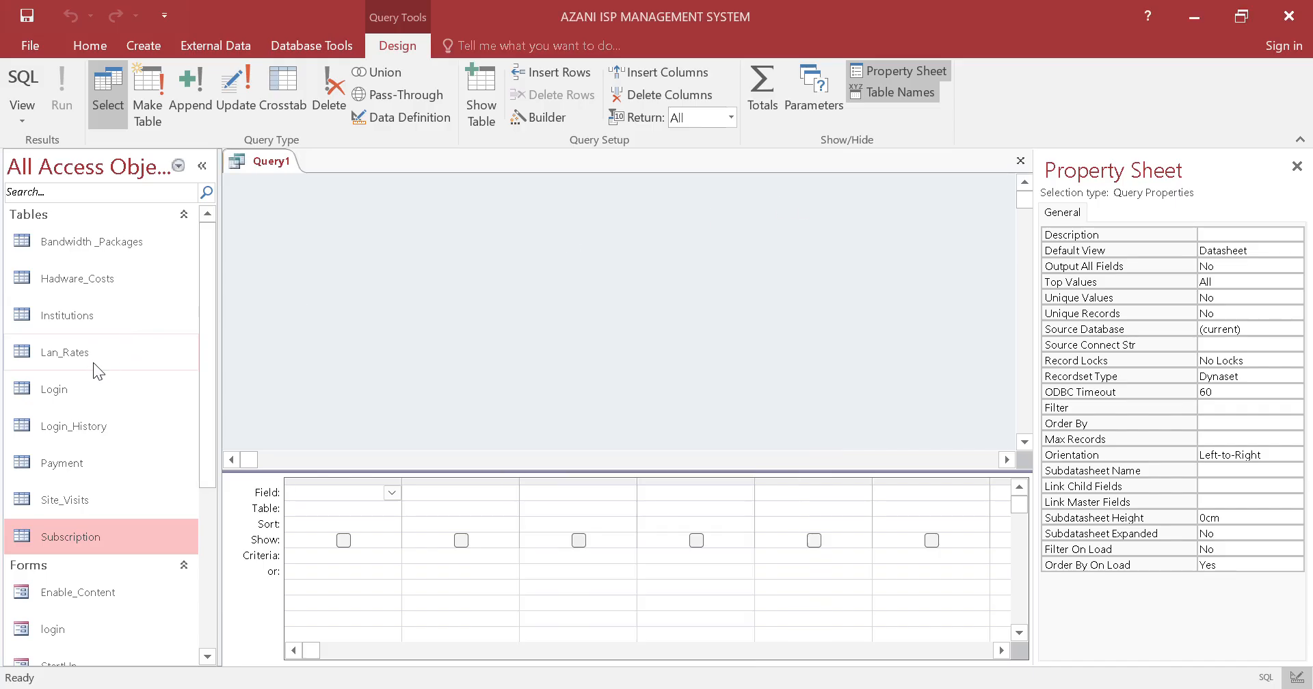
Open the Bandwidth _Packages, Hadware_Costs, Institutions, Lan_Rates, Login, Payment, Site_Visits and Subscription tables in Datasheet View to examine their fields
double_click(99, 244)
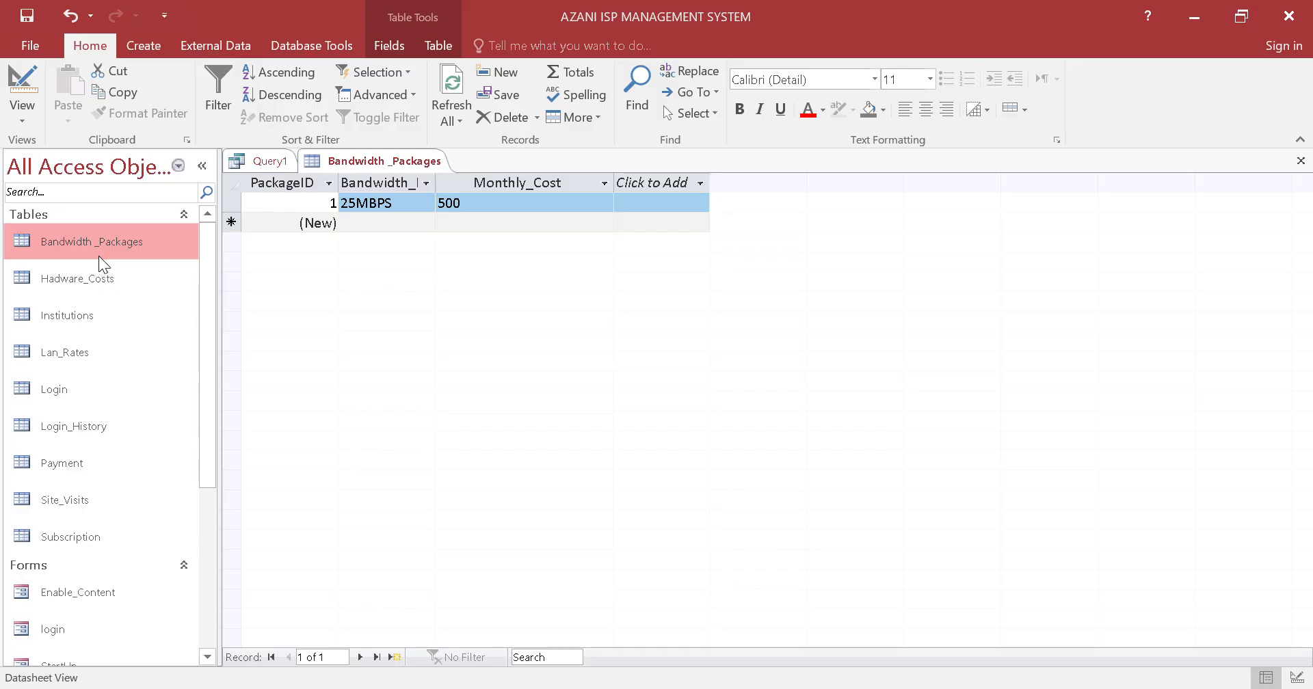
double_click(100, 270)
double_click(104, 307)
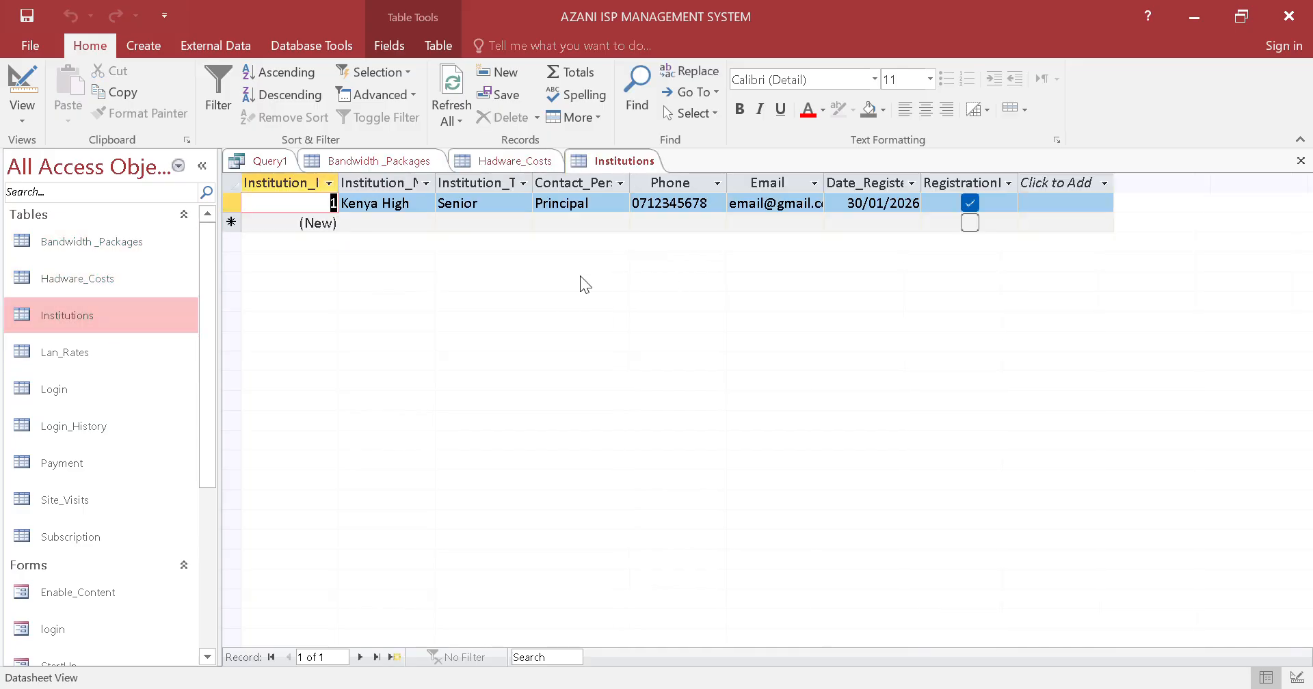
double_click(85, 366)
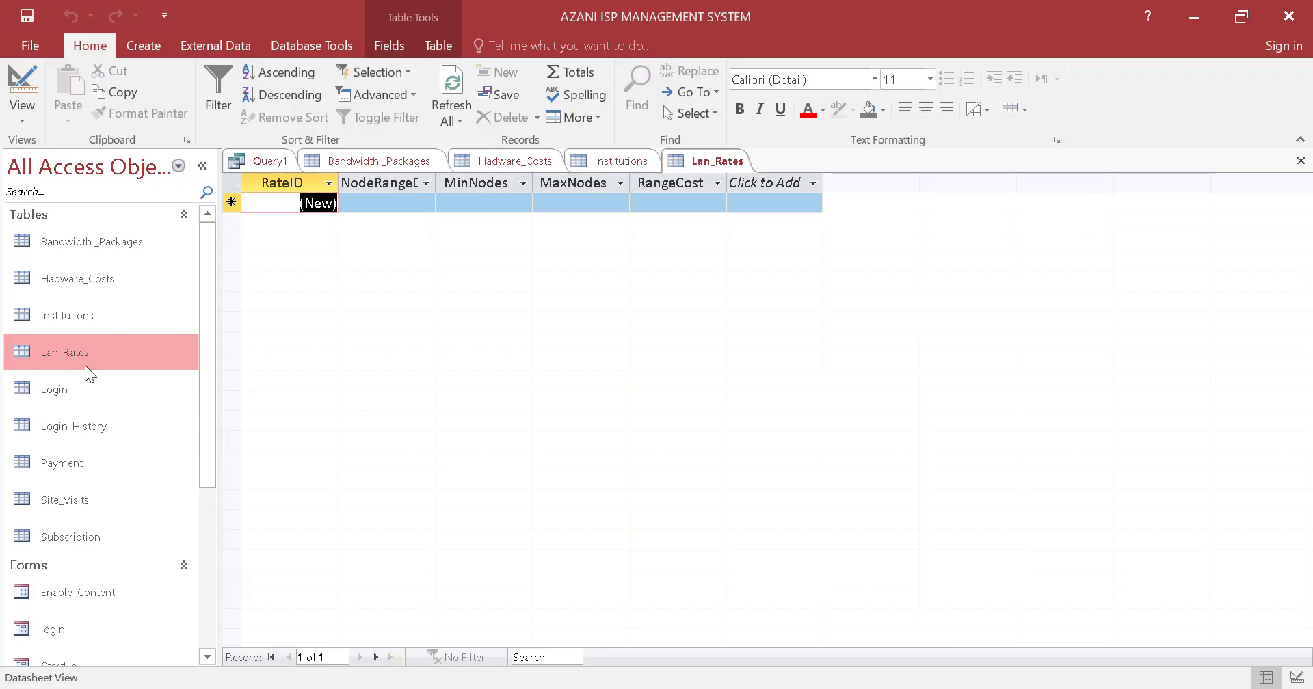
double_click(78, 395)
double_click(76, 466)
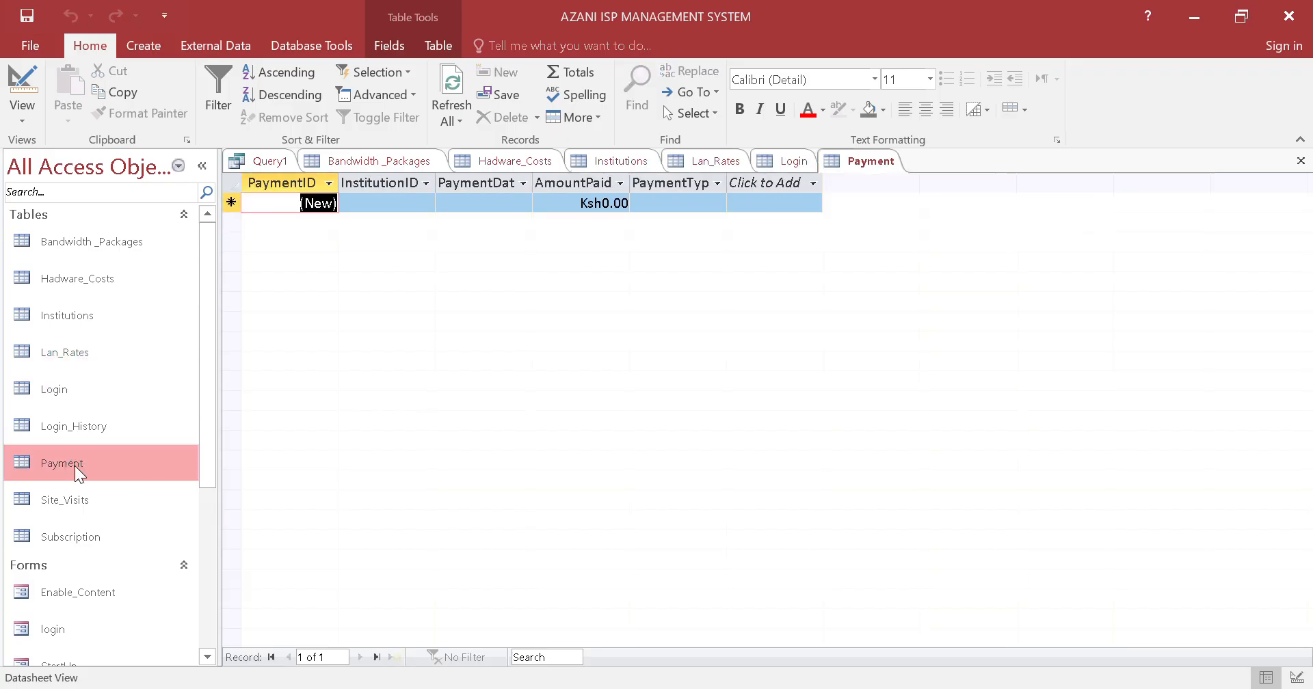
double_click(76, 503)
double_click(84, 524)
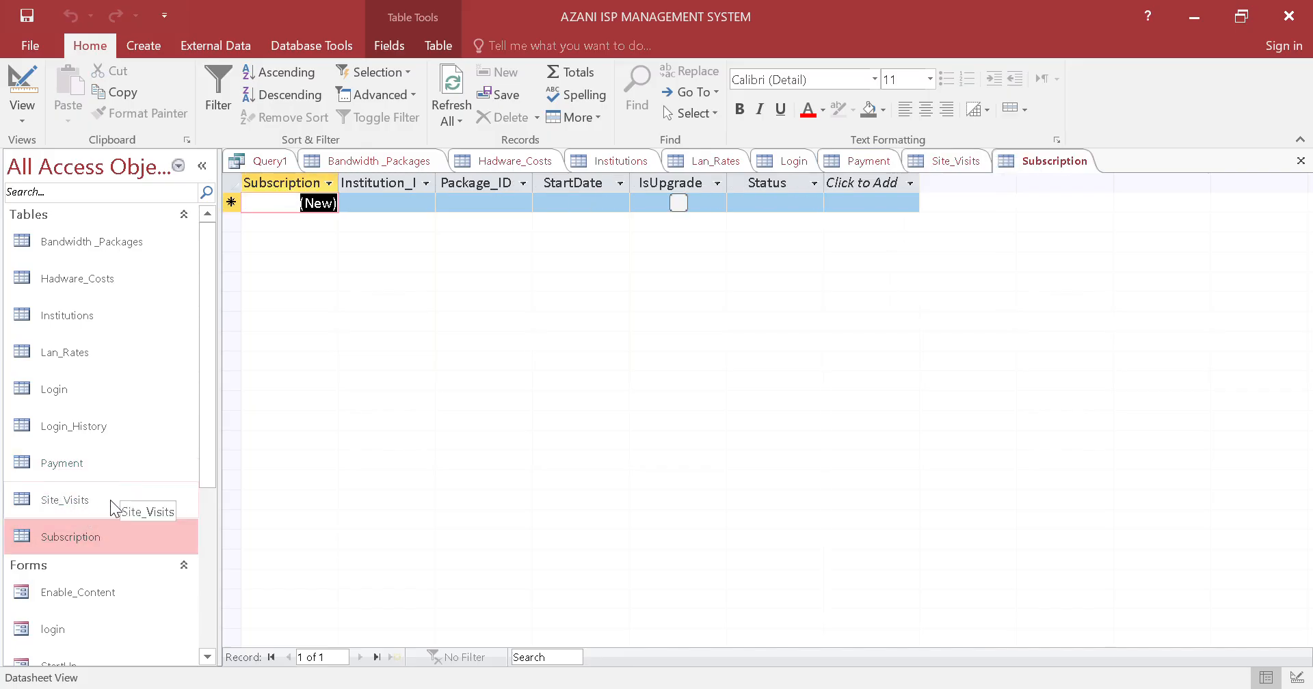
Return to the Site_Visits datasheet and tick IsReady in the new record
click(110, 507)
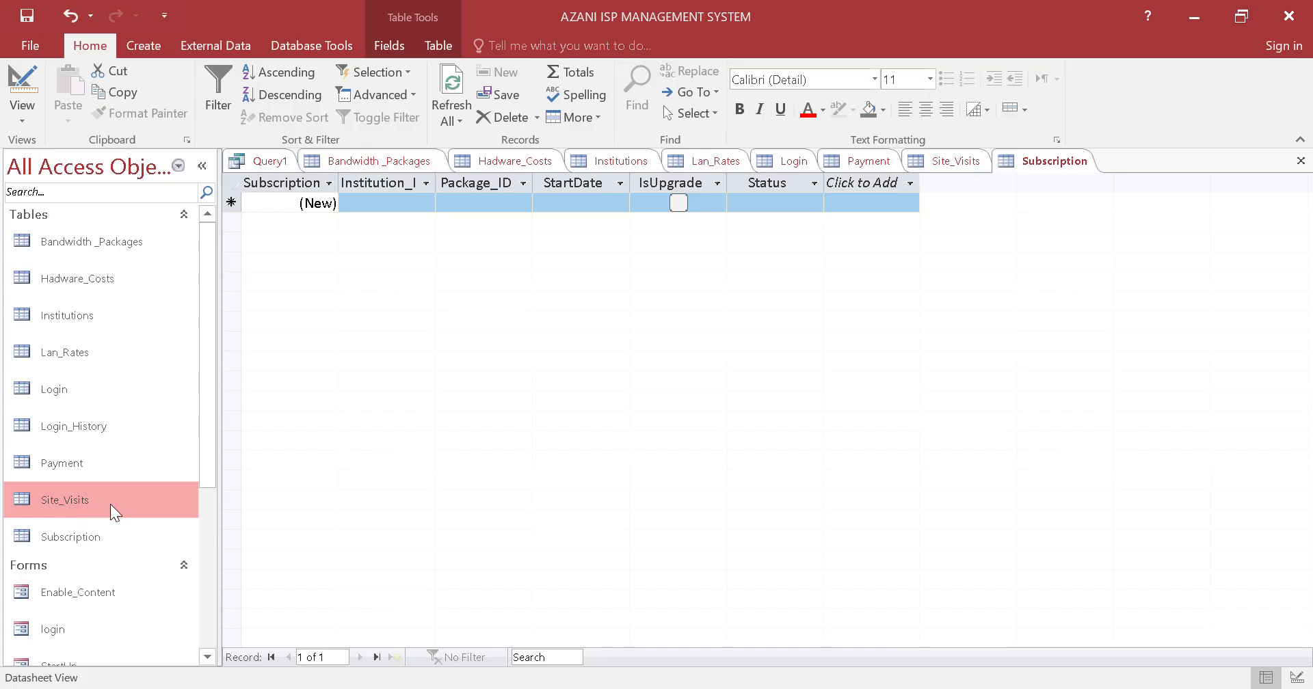
click(113, 523)
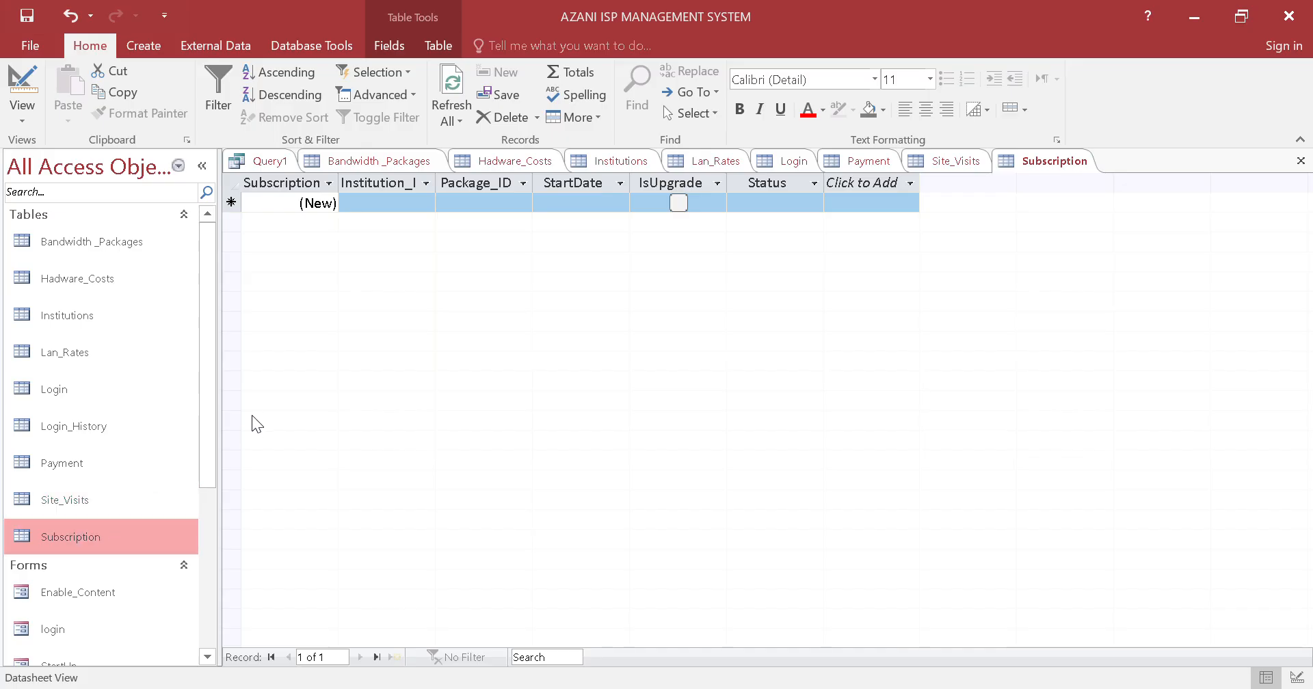
double_click(114, 497)
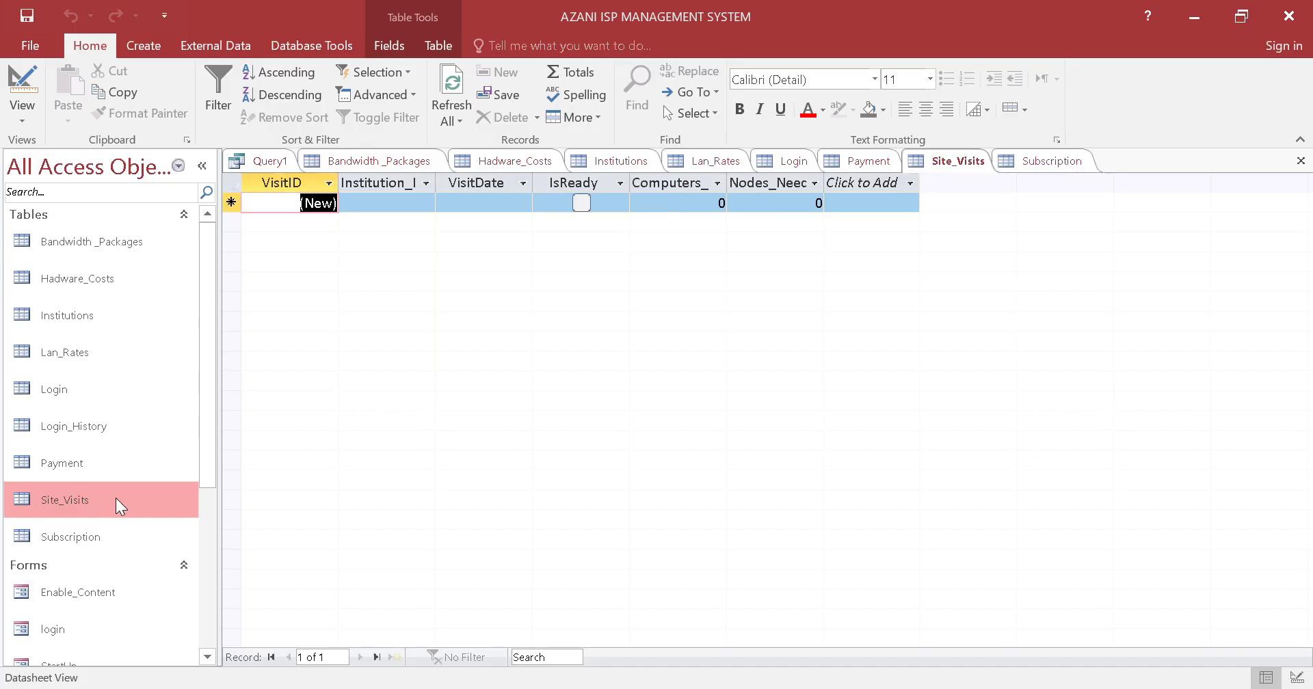
click(581, 203)
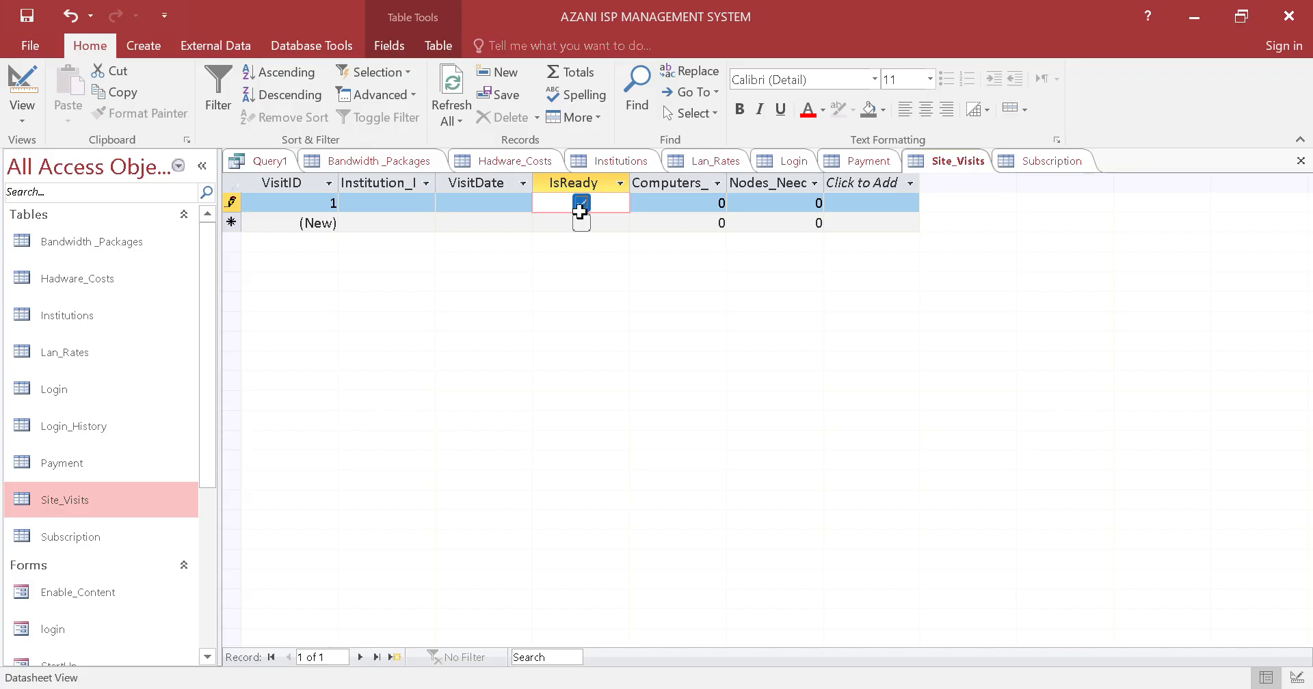
Untick IsReady in the first Site_Visits record and close the query and all open table datasheets
click(581, 204)
click(405, 204)
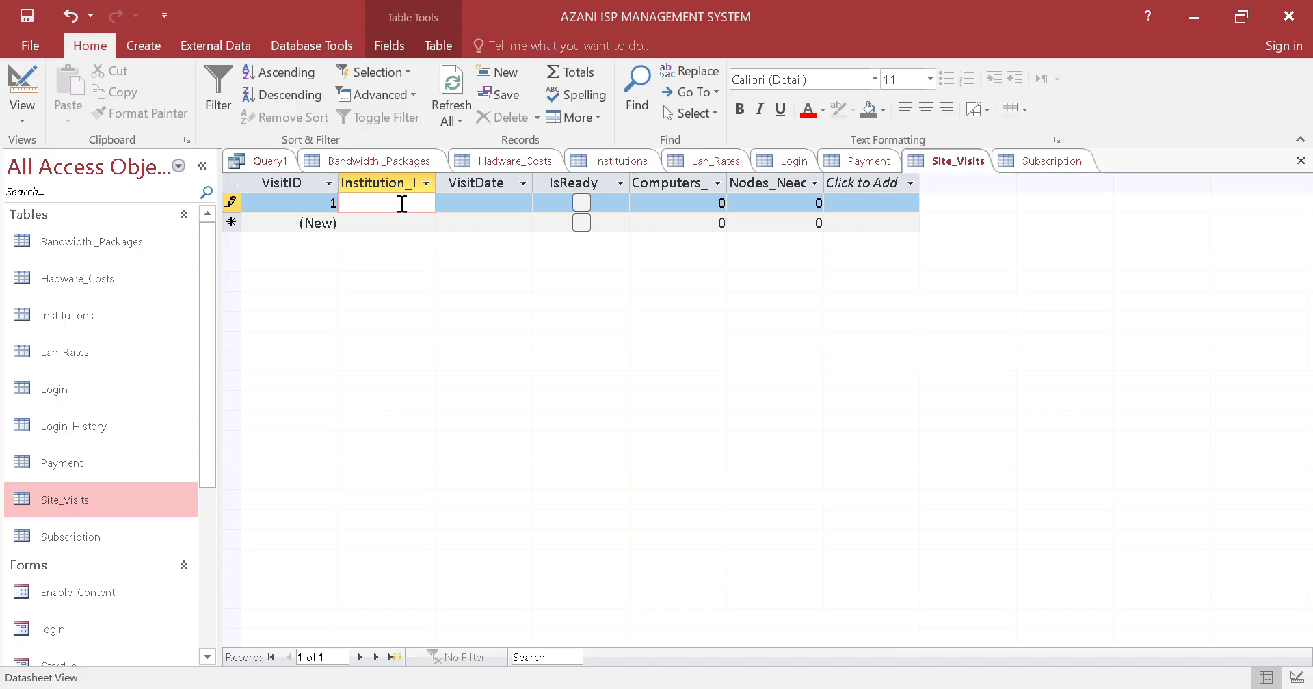
right_click(376, 169)
click(403, 206)
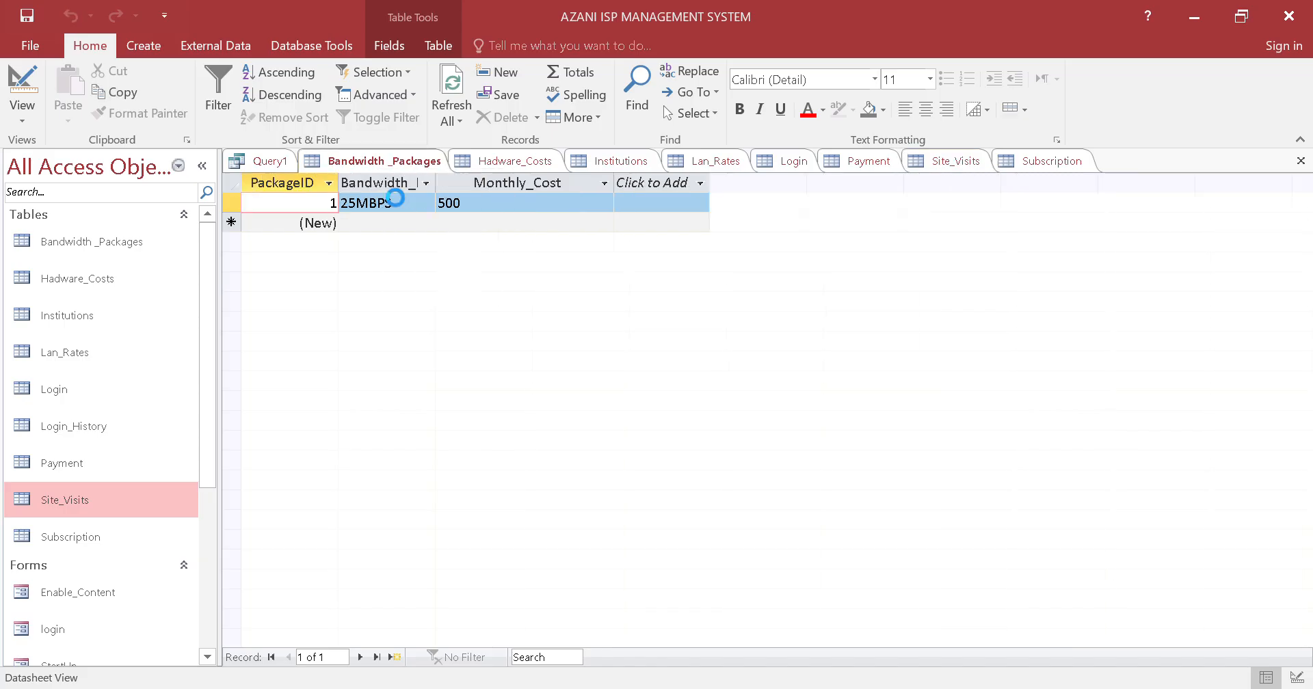
right_click(381, 168)
click(409, 206)
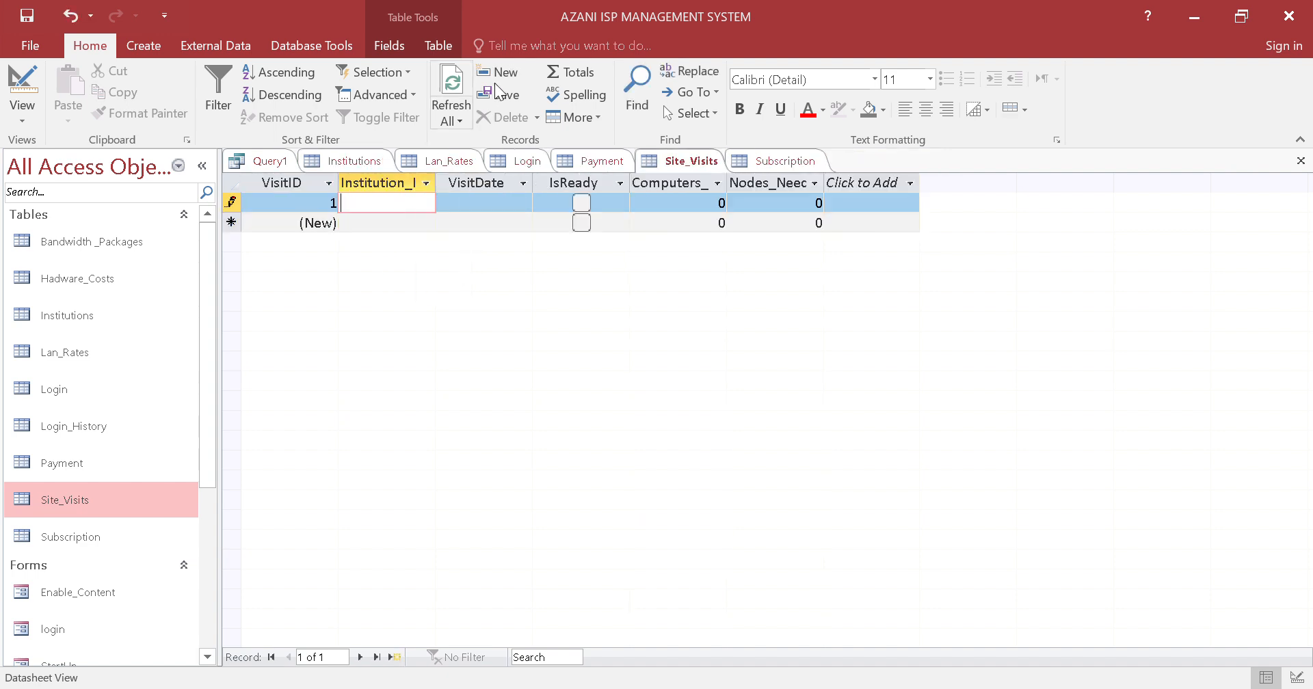
key(alt+F4)
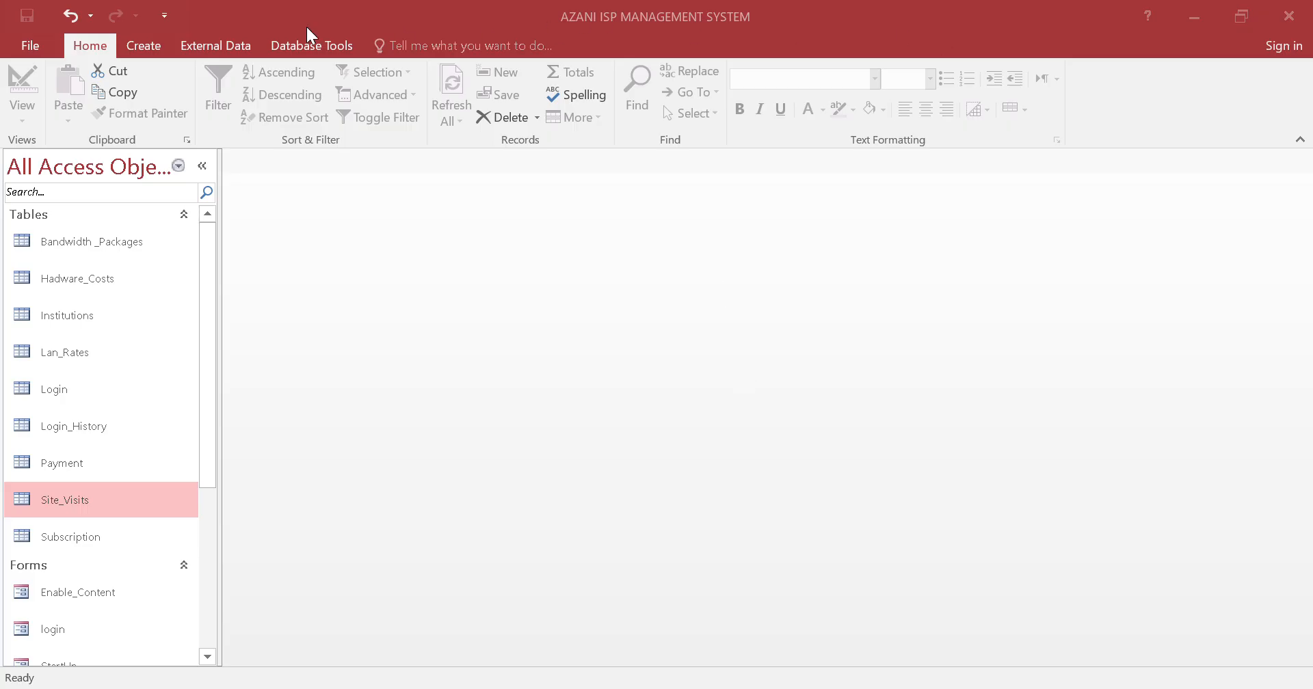
Create a query in Design View containing the Institutions, Site_Visits and Lan_Rates tables
click(147, 44)
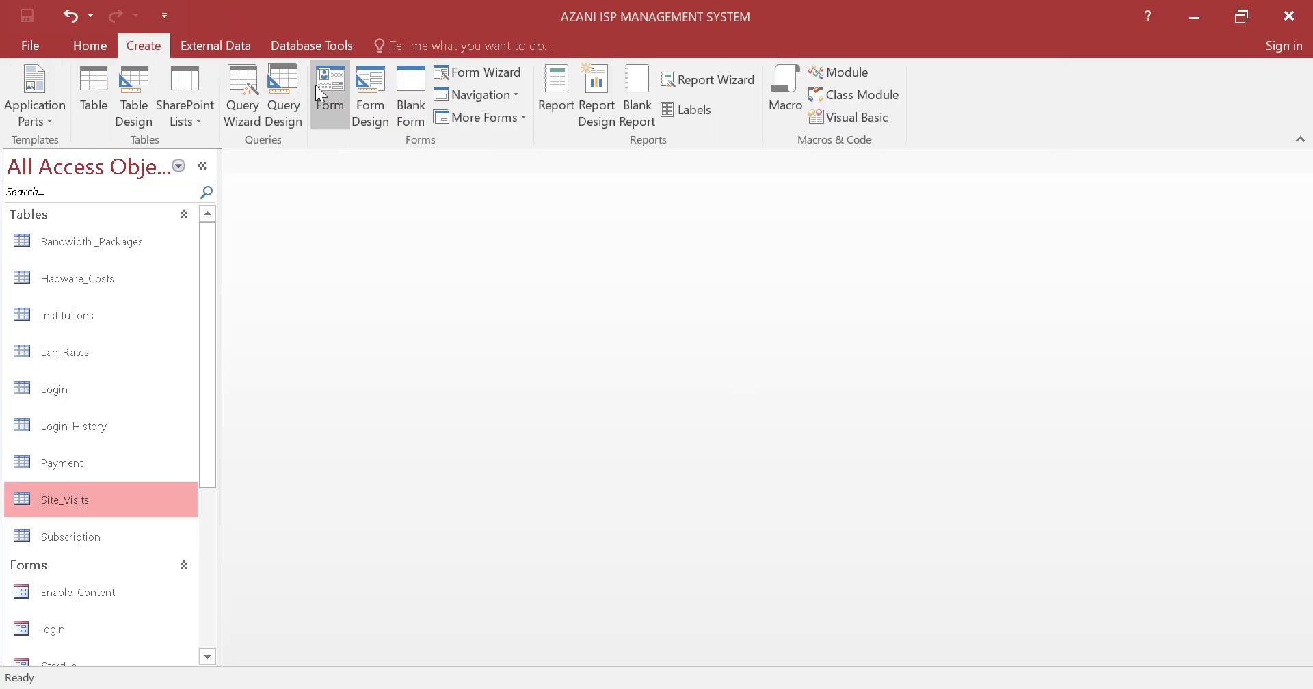
click(283, 99)
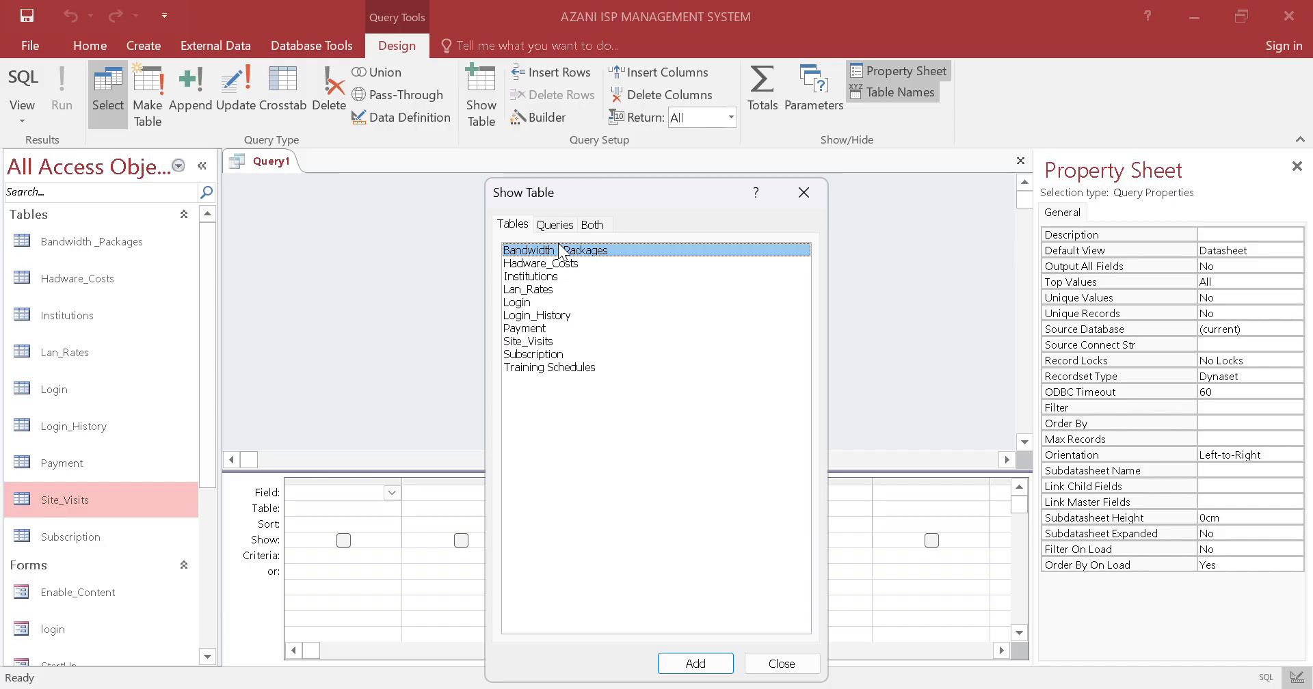
click(560, 279)
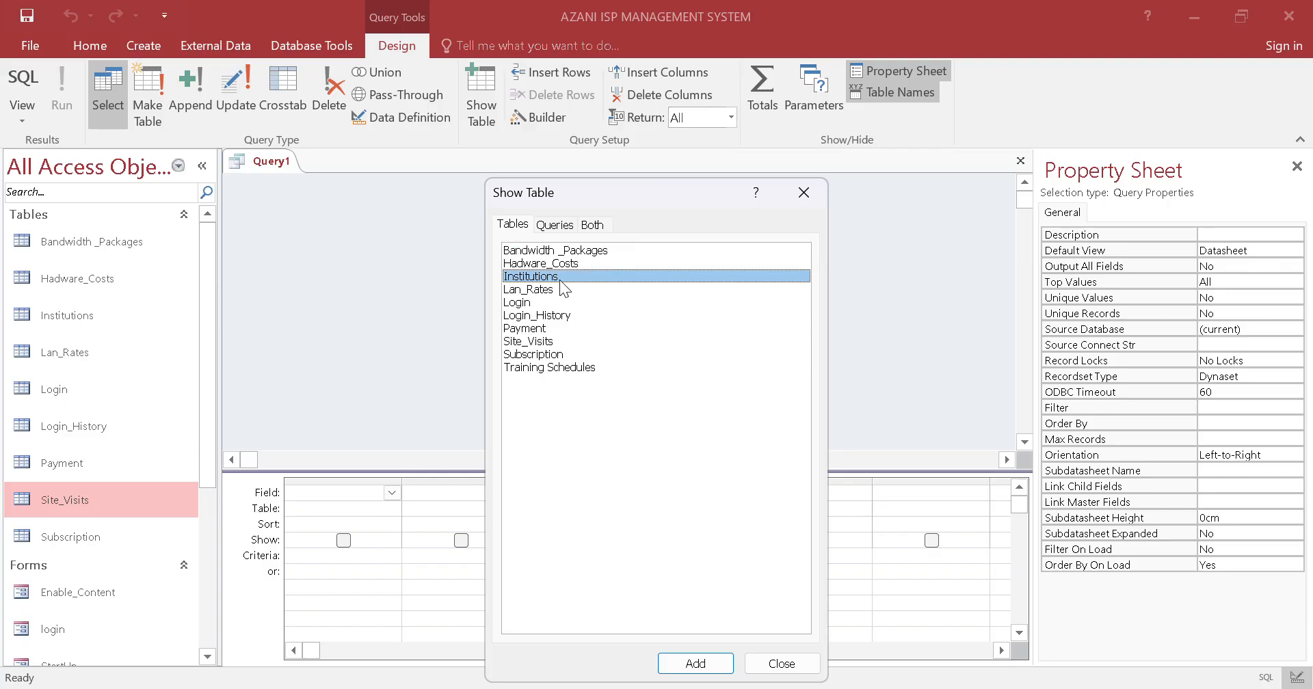
click(677, 663)
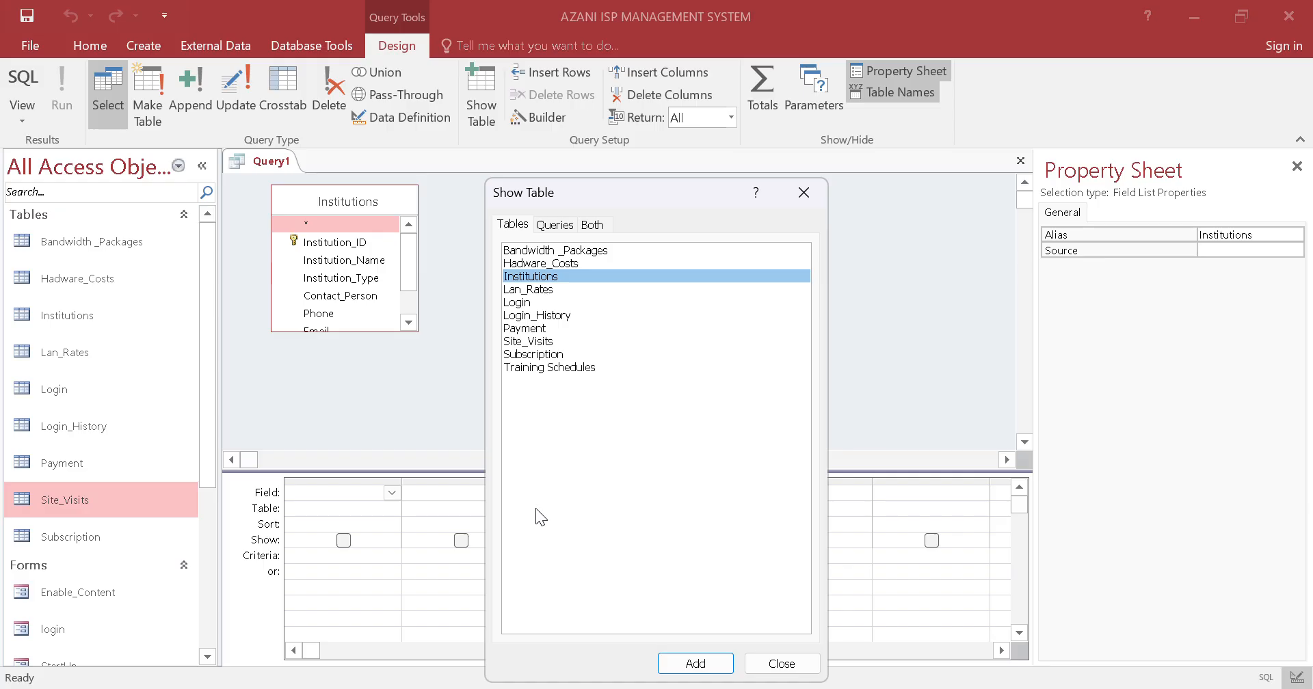
click(547, 342)
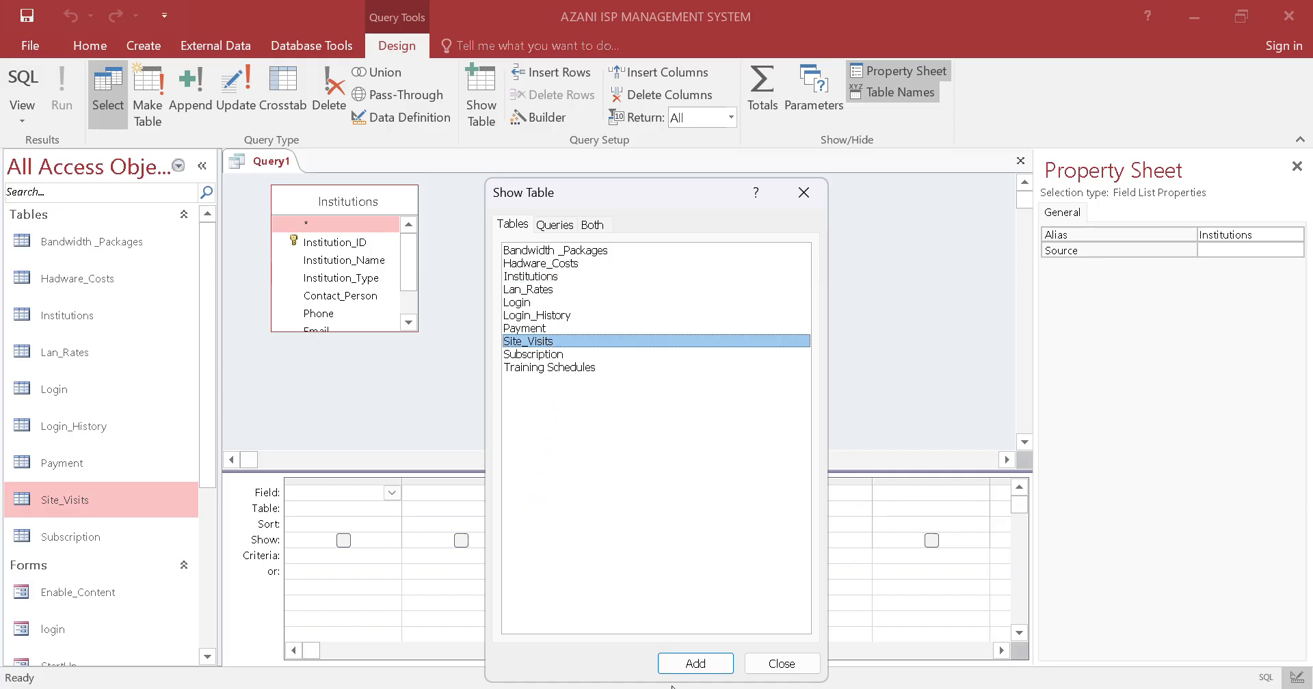
click(677, 666)
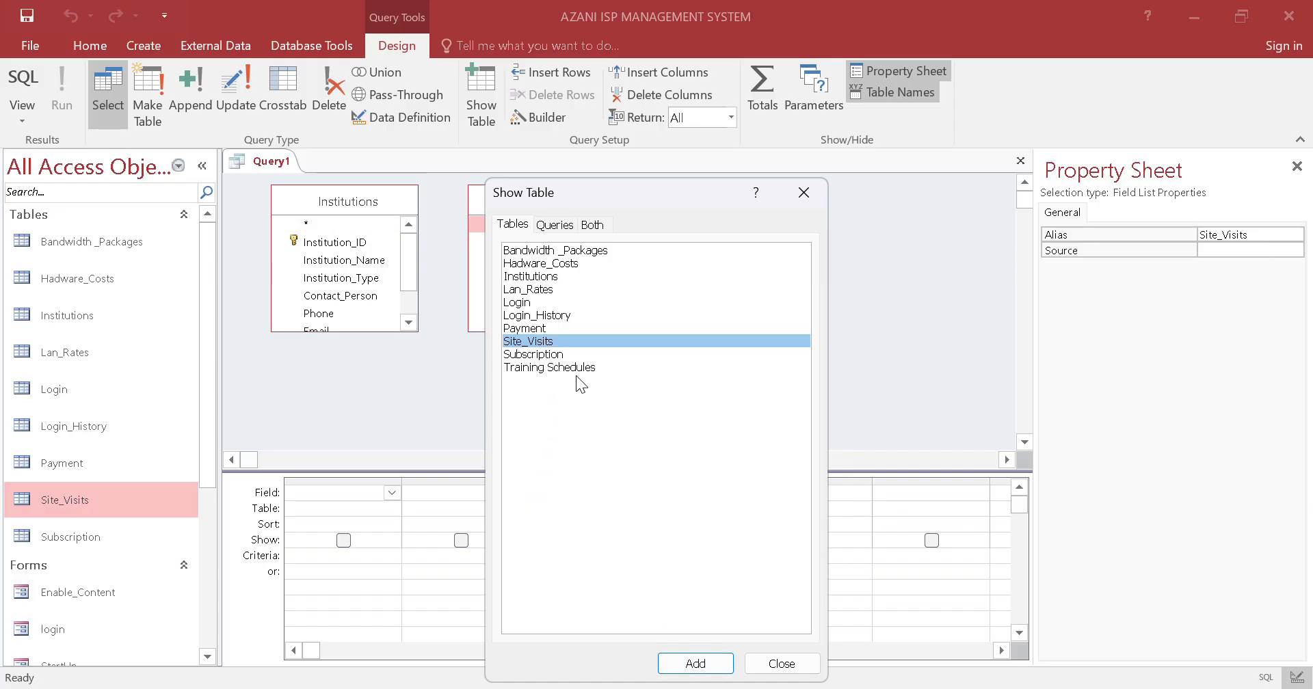
click(540, 289)
click(709, 664)
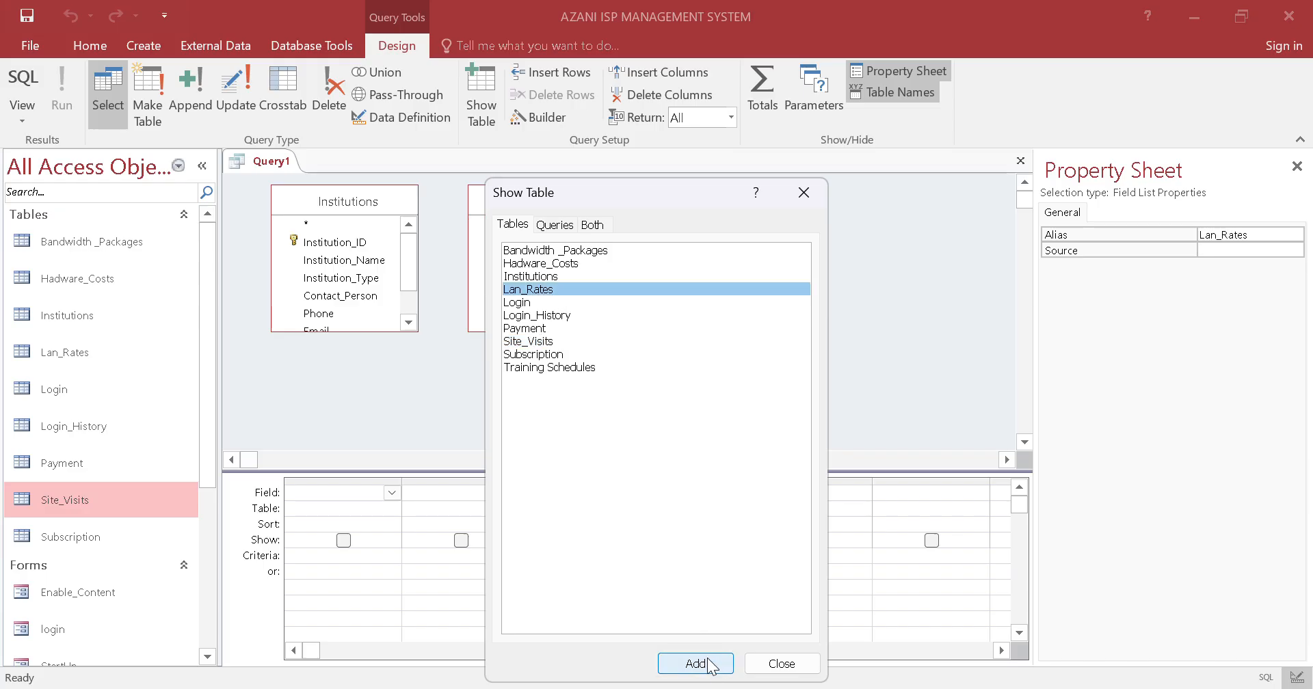
click(781, 663)
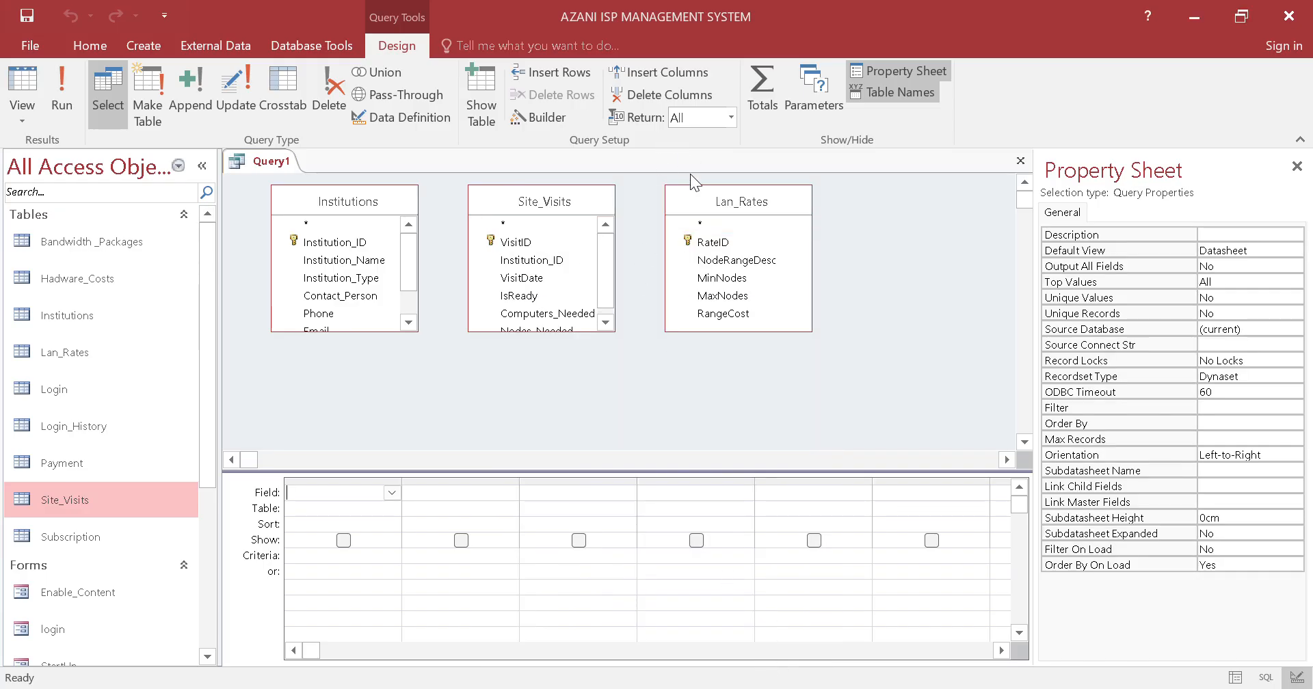
Spread out the three tables in the query design and add Institution_Name from Institutions as the first query field
drag(692, 194, 823, 252)
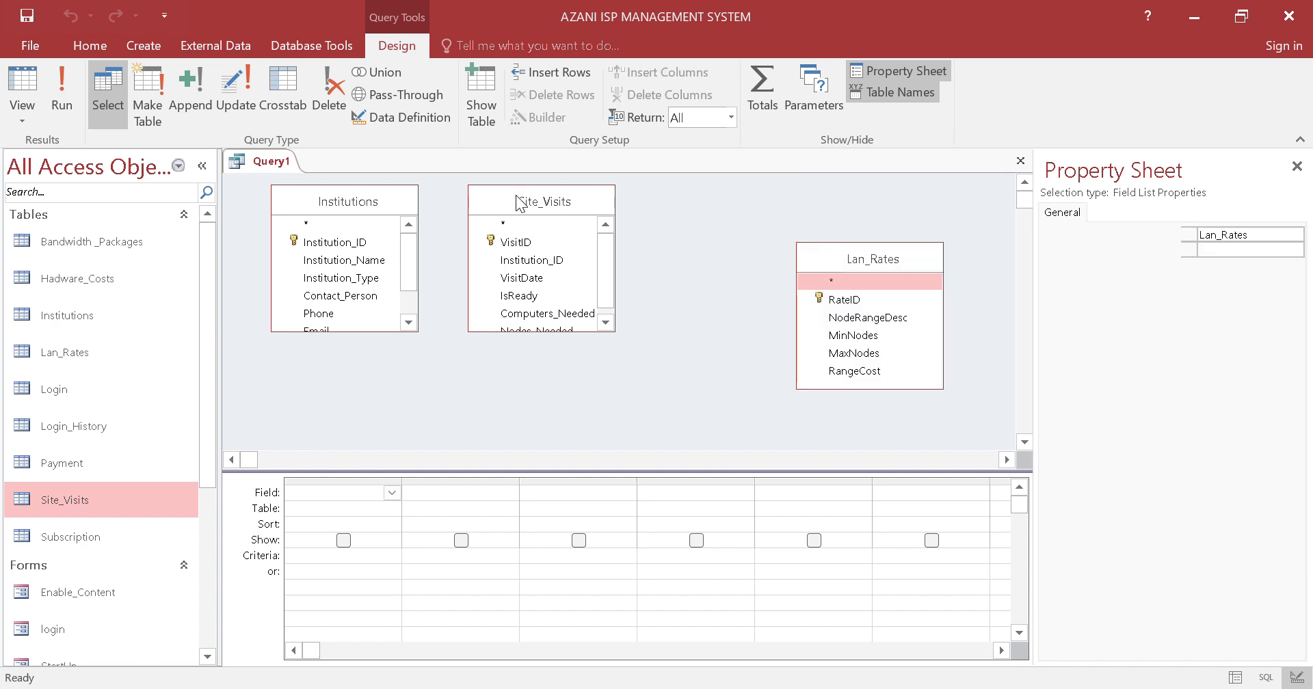
drag(517, 202, 546, 195)
drag(346, 202, 343, 225)
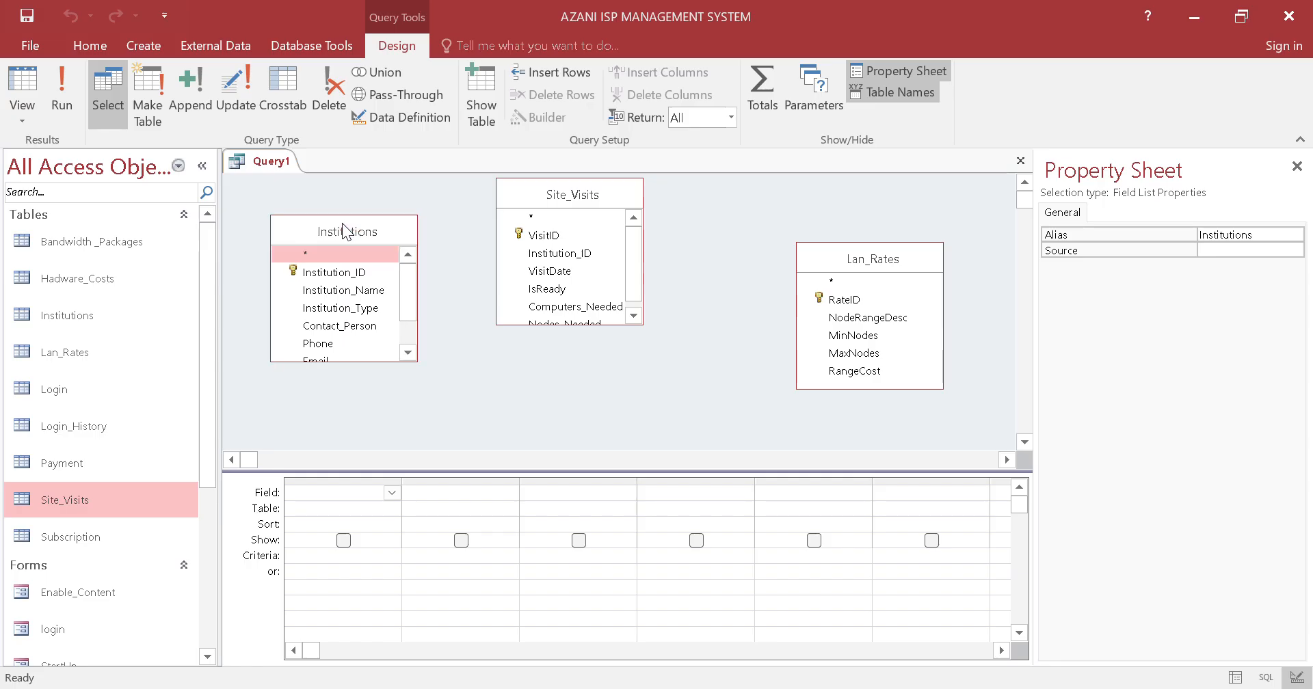
click(607, 377)
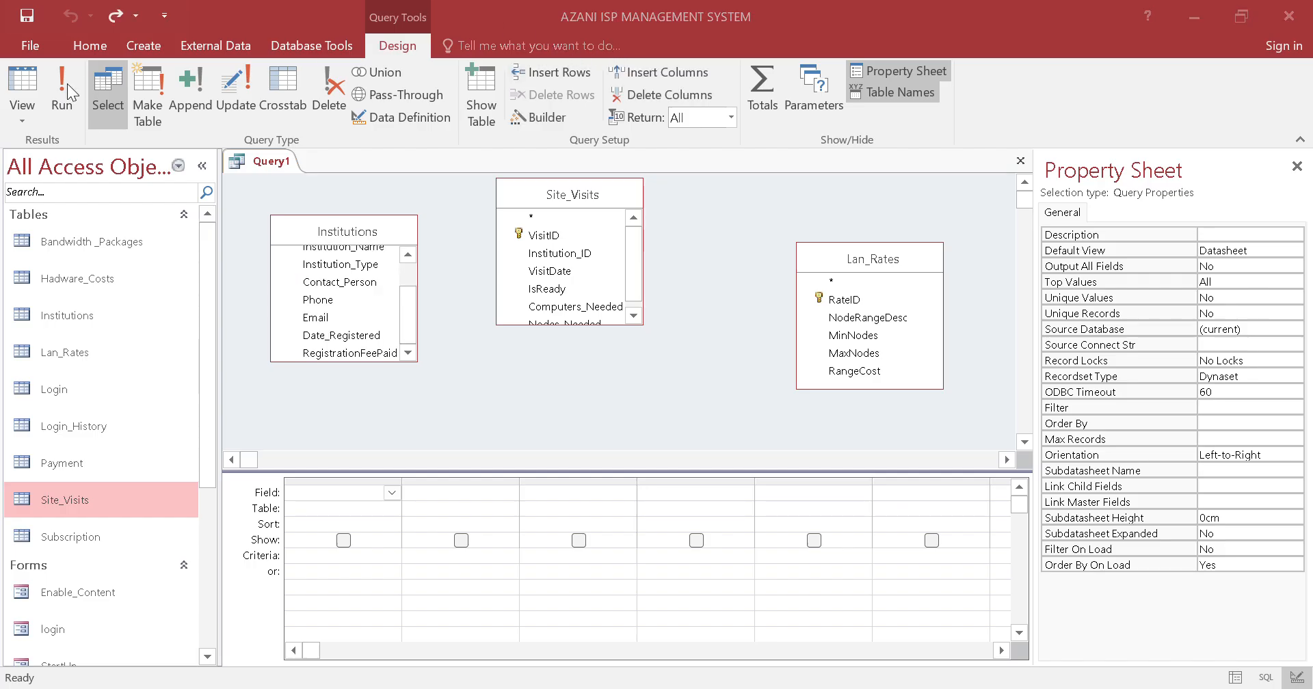
scroll(377, 284, up, 1)
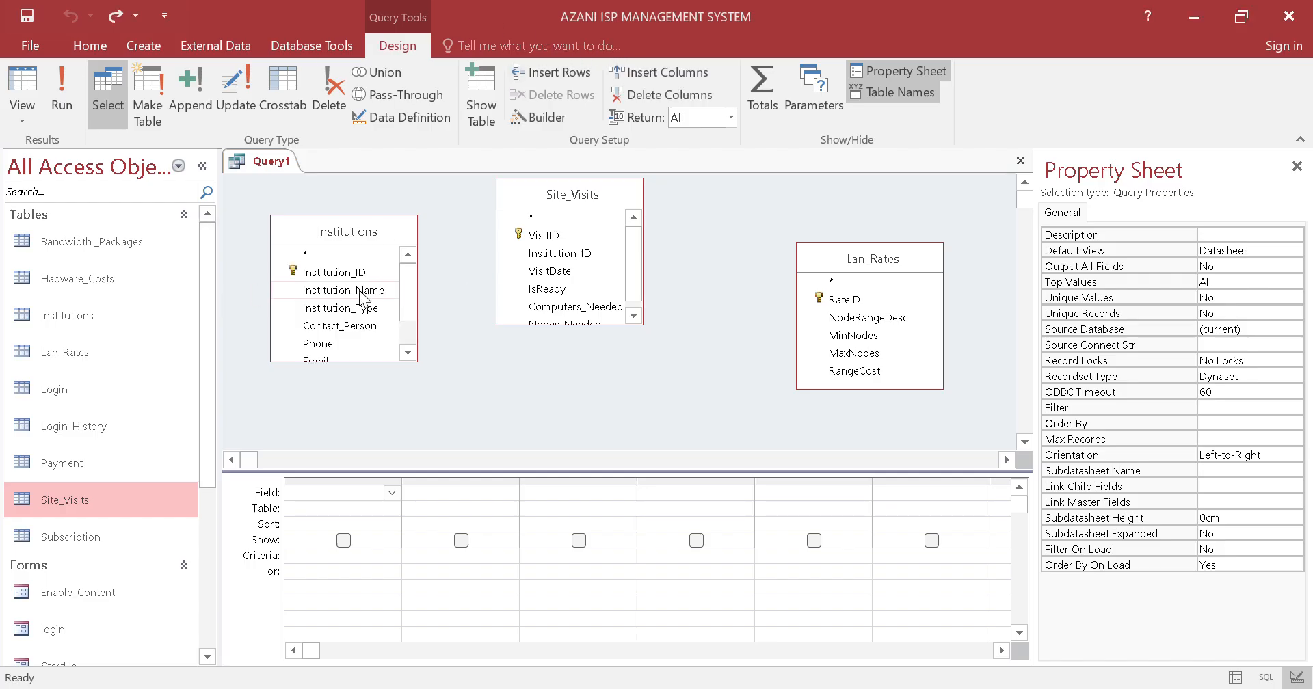
drag(379, 293, 344, 499)
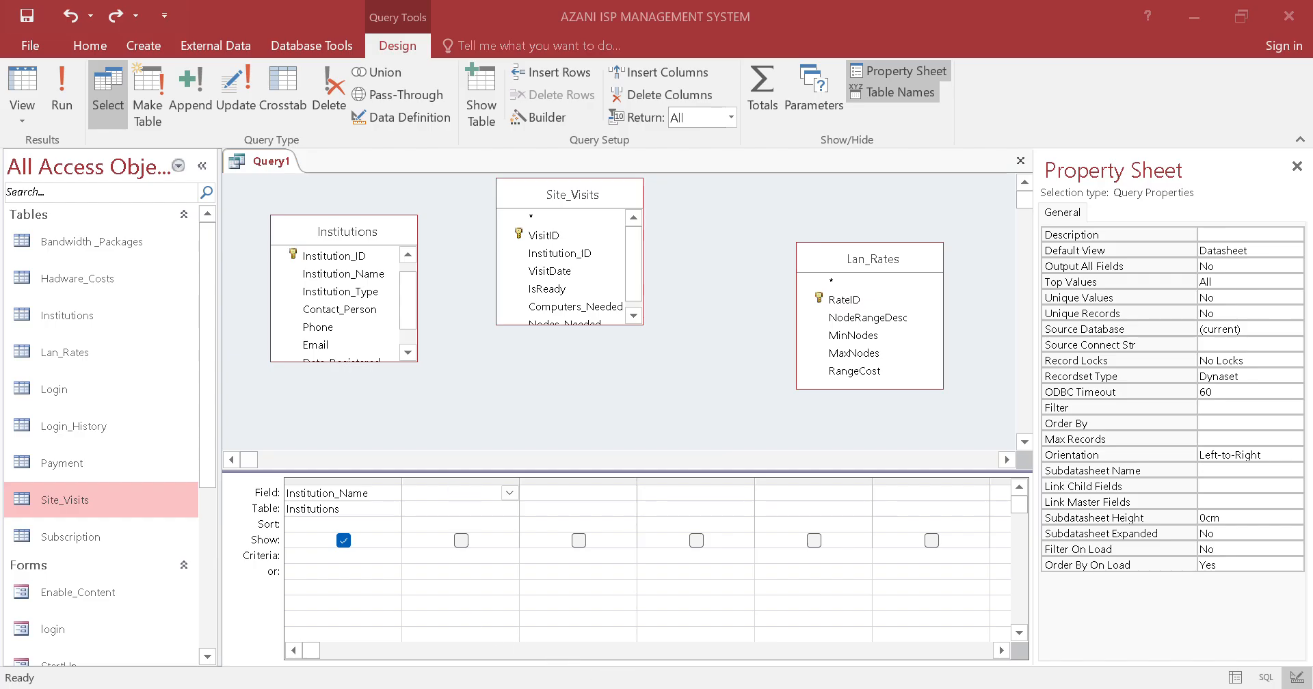
Switch to Notepad, copy the whole LanCost DLookUp expression line and return to the Access query
key(alt+Tab)
drag(971, 182, 83, 172)
key(ctrl+c)
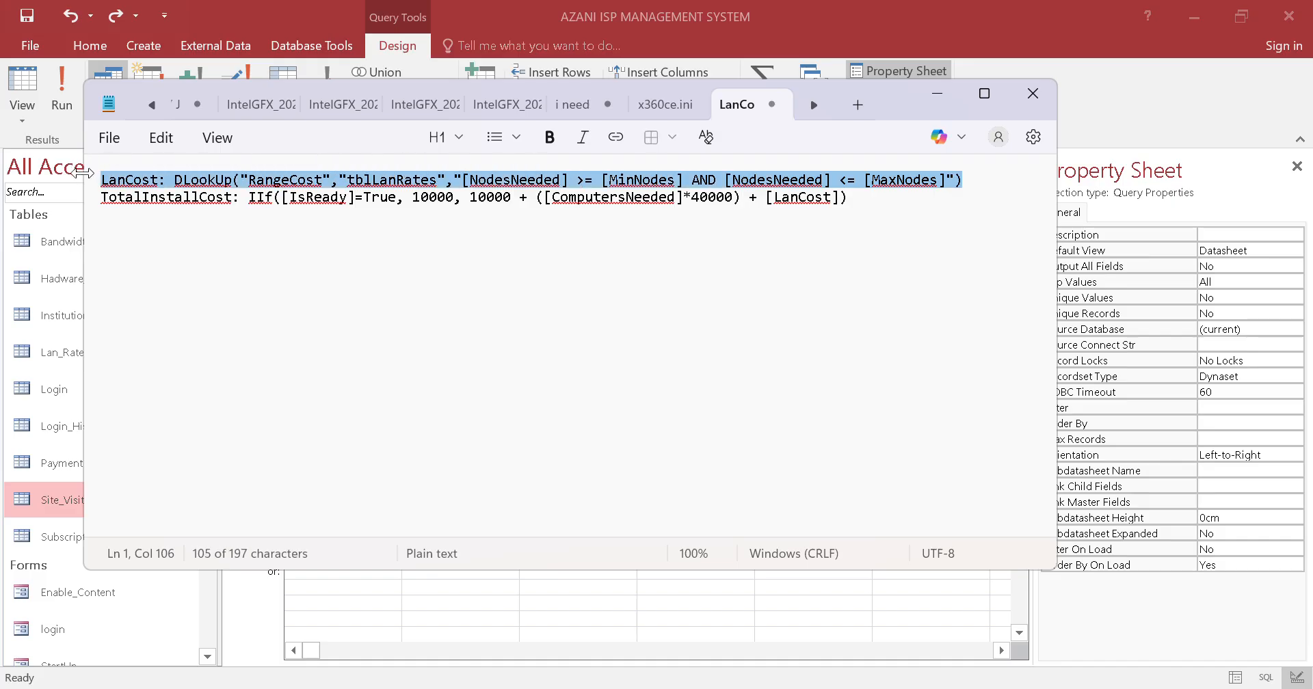
key(alt+Tab)
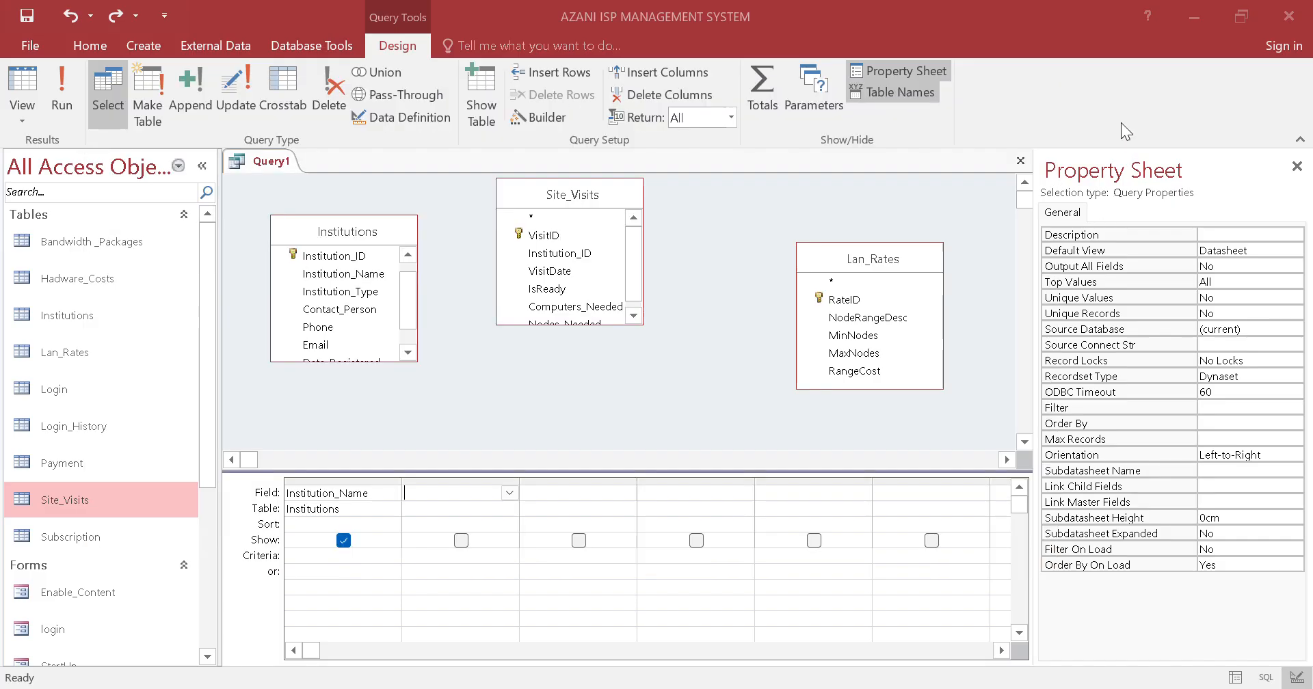
Define the second query column in the Expression Builder as LanCost: DLookUp("RangeCost","tblLanRates","[NodesNeeded] >= [MinNodes] AND [NodesNeeded] <= [MaxNodes]")
click(409, 493)
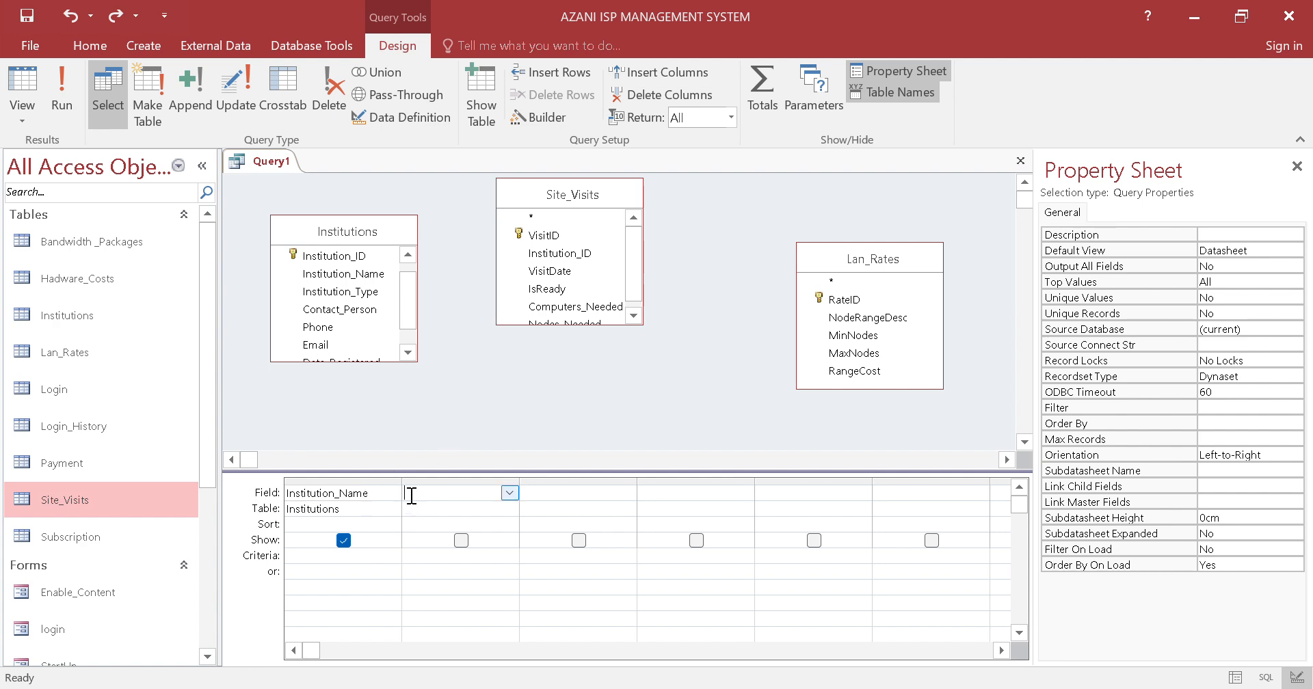
click(643, 81)
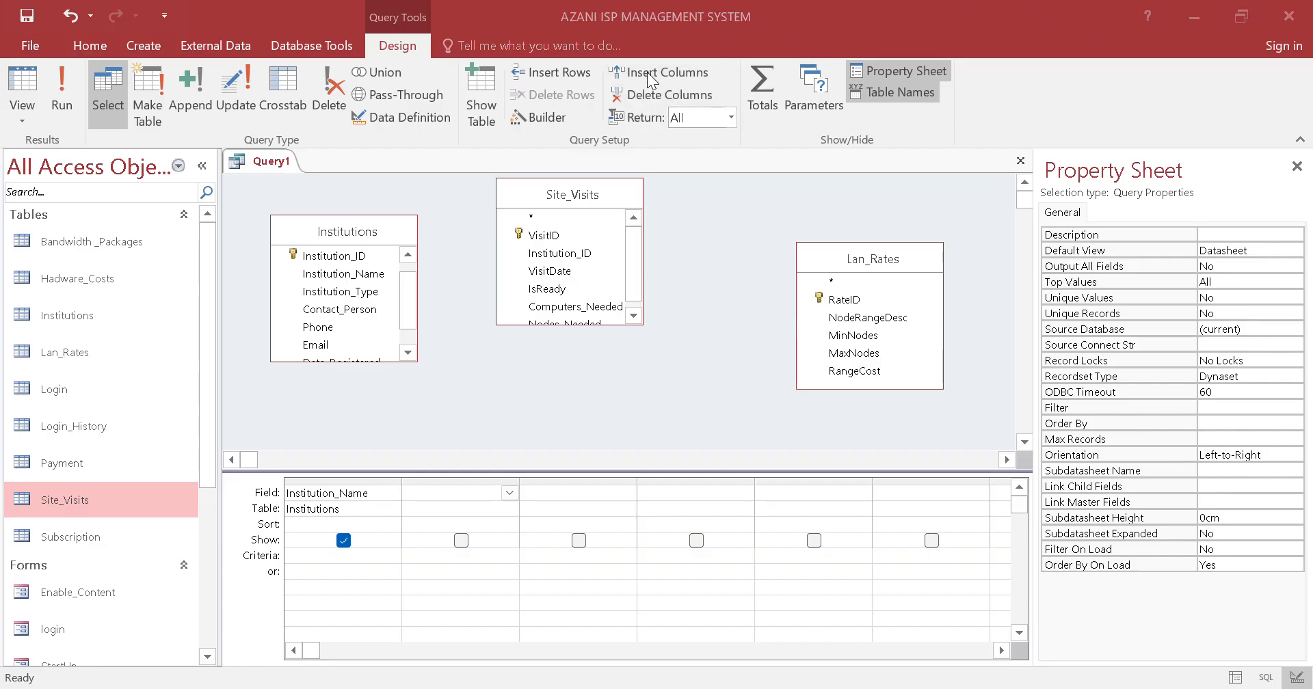
click(484, 490)
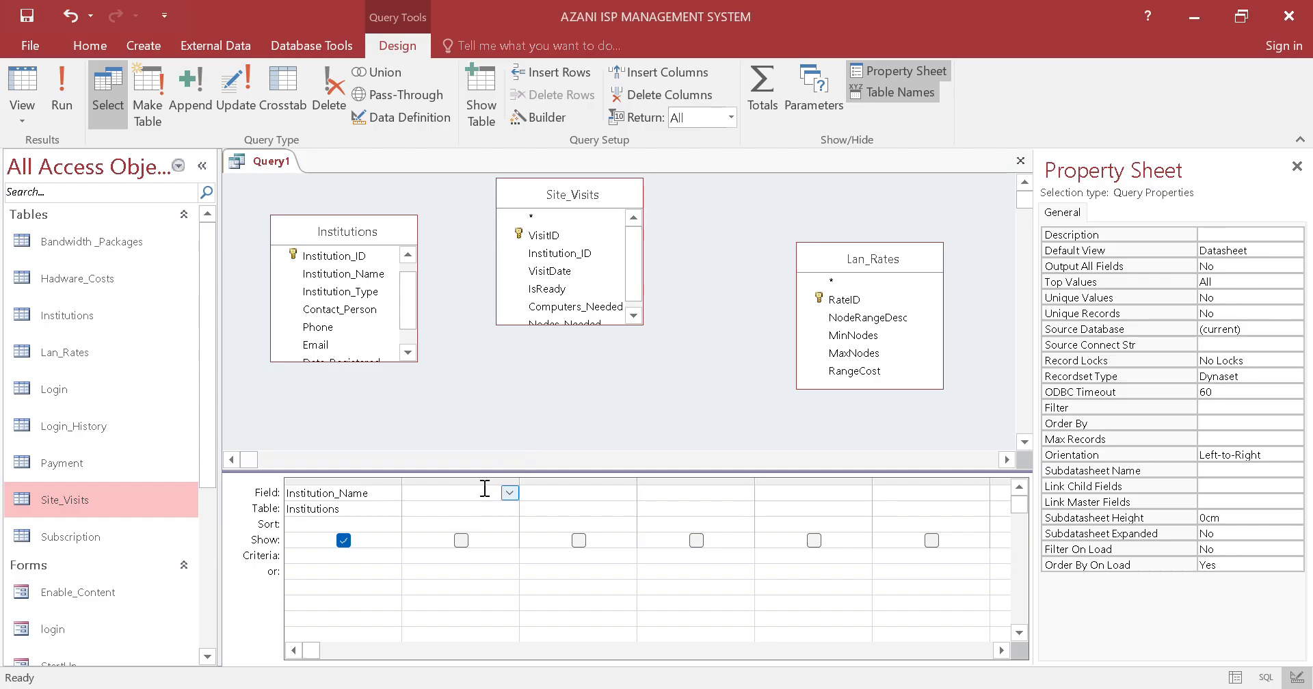
text(= [MaxNodes]"))
click(67, 19)
click(533, 115)
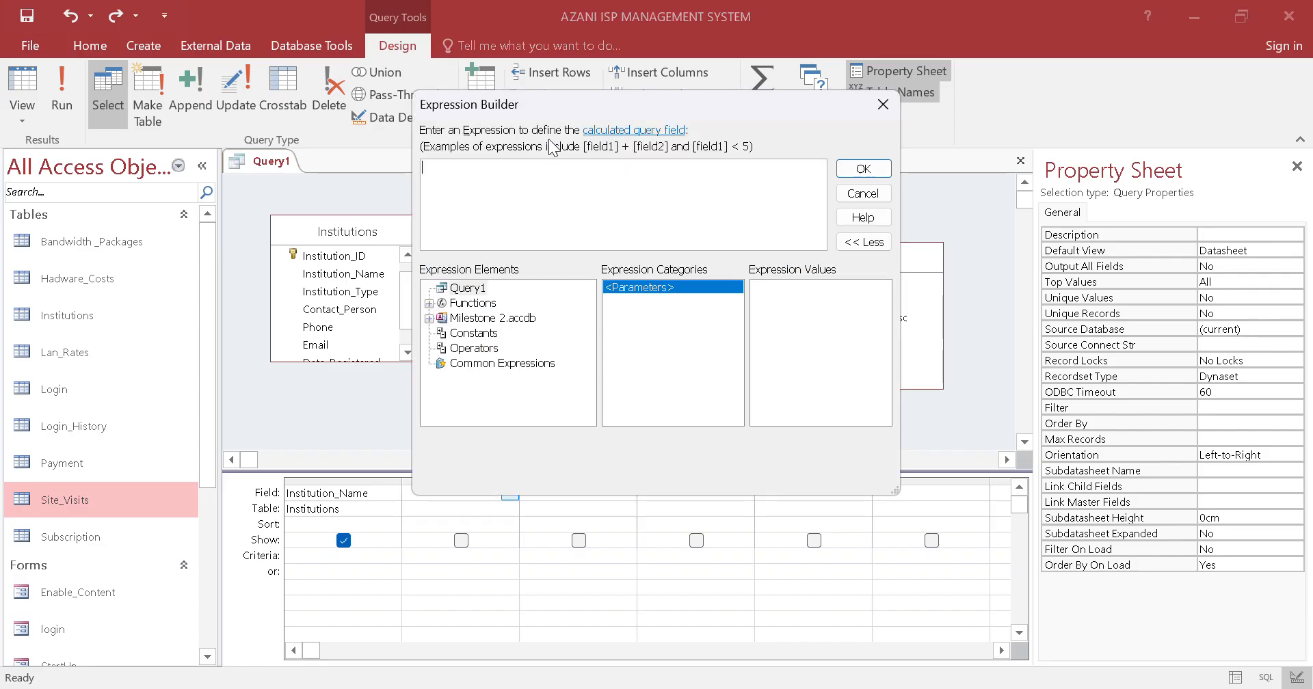
key(ctrl+v)
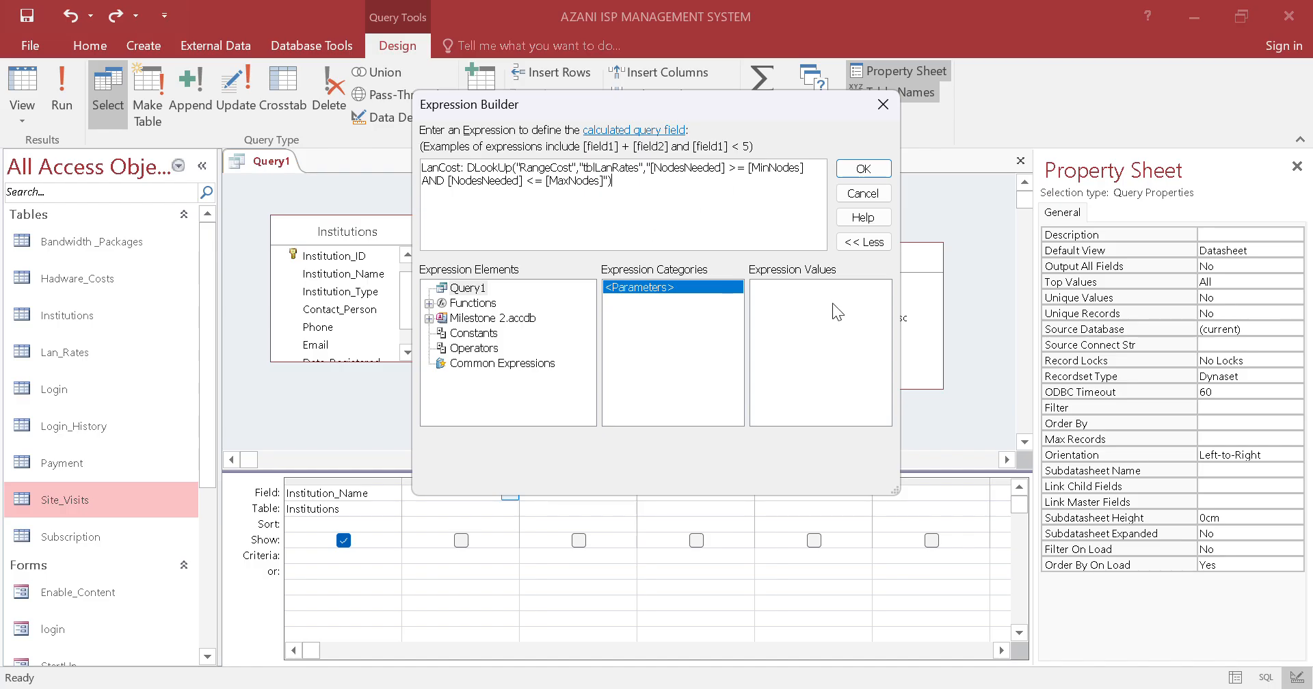
click(850, 168)
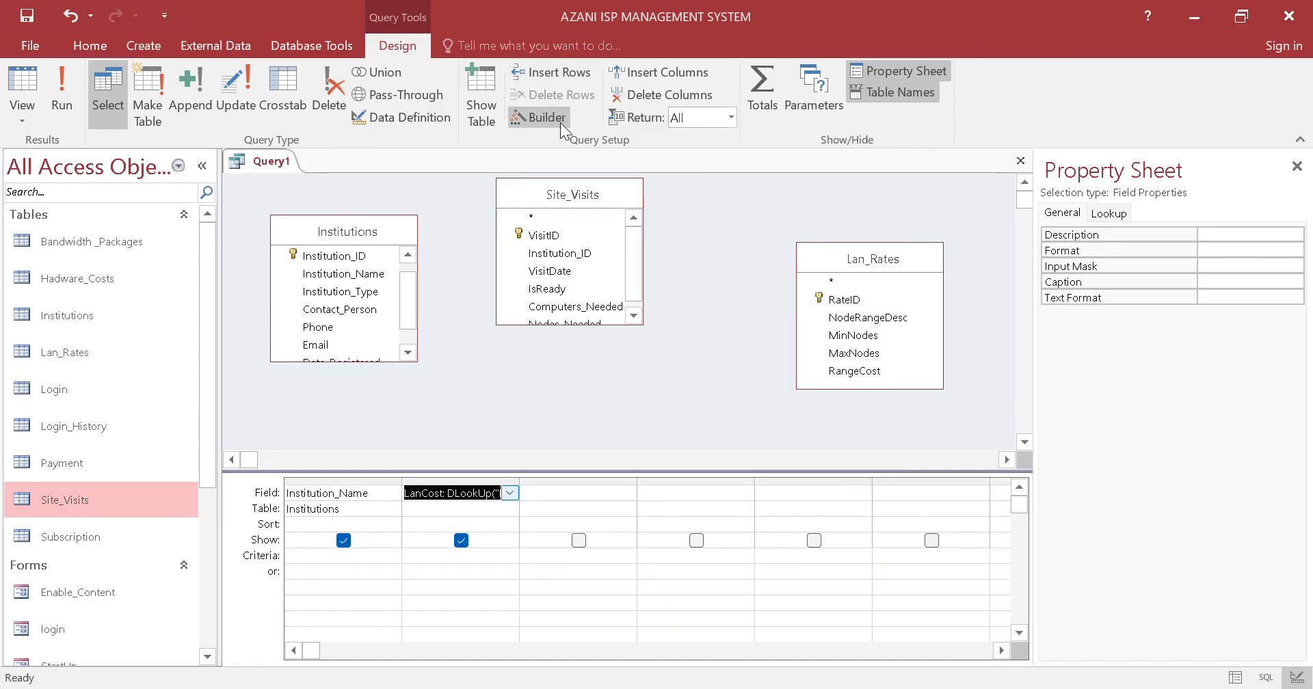
Select the empty third query column, switch to Notepad and copy the whole TotalInstallCost expression line
click(549, 494)
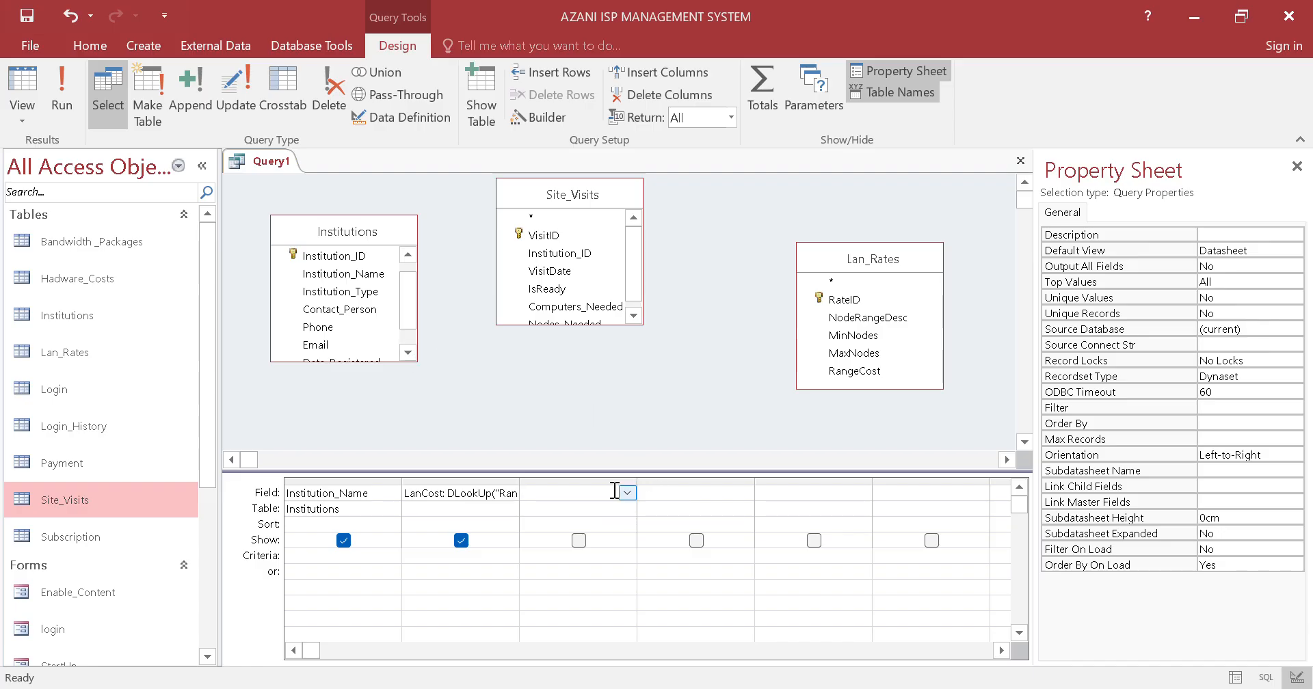
click(752, 688)
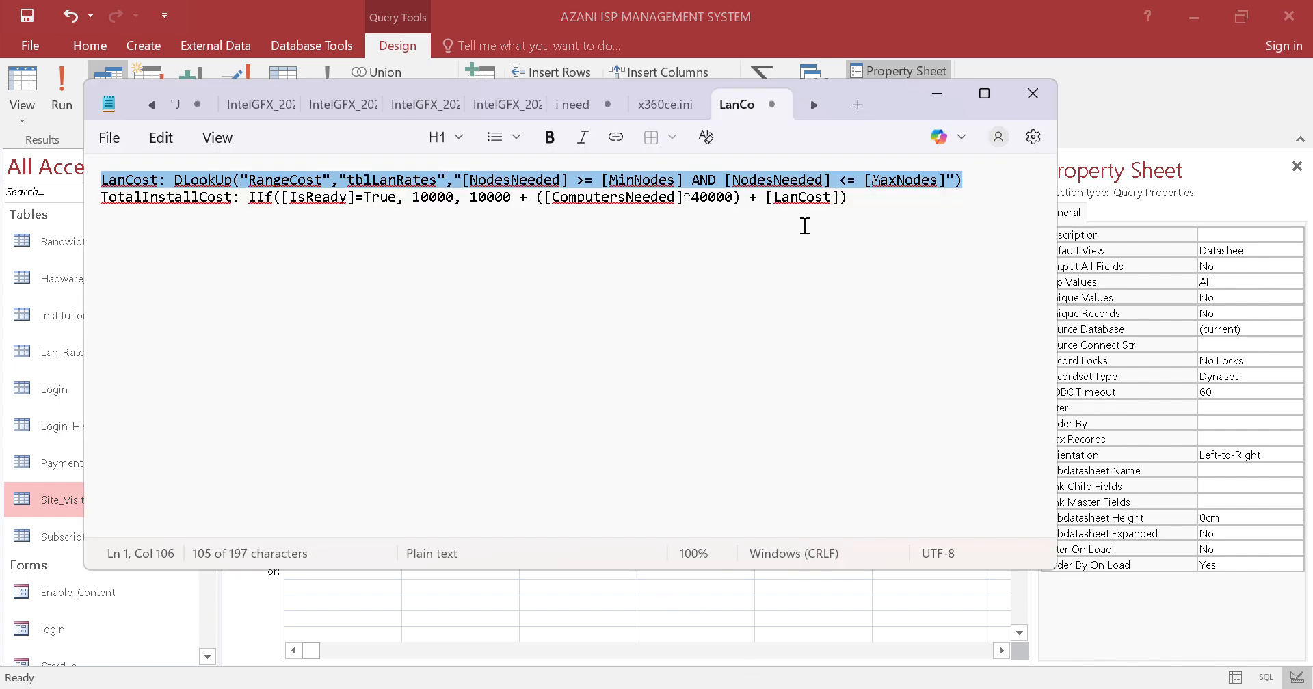
click(814, 243)
drag(859, 206, 89, 212)
key(ctrl+c)
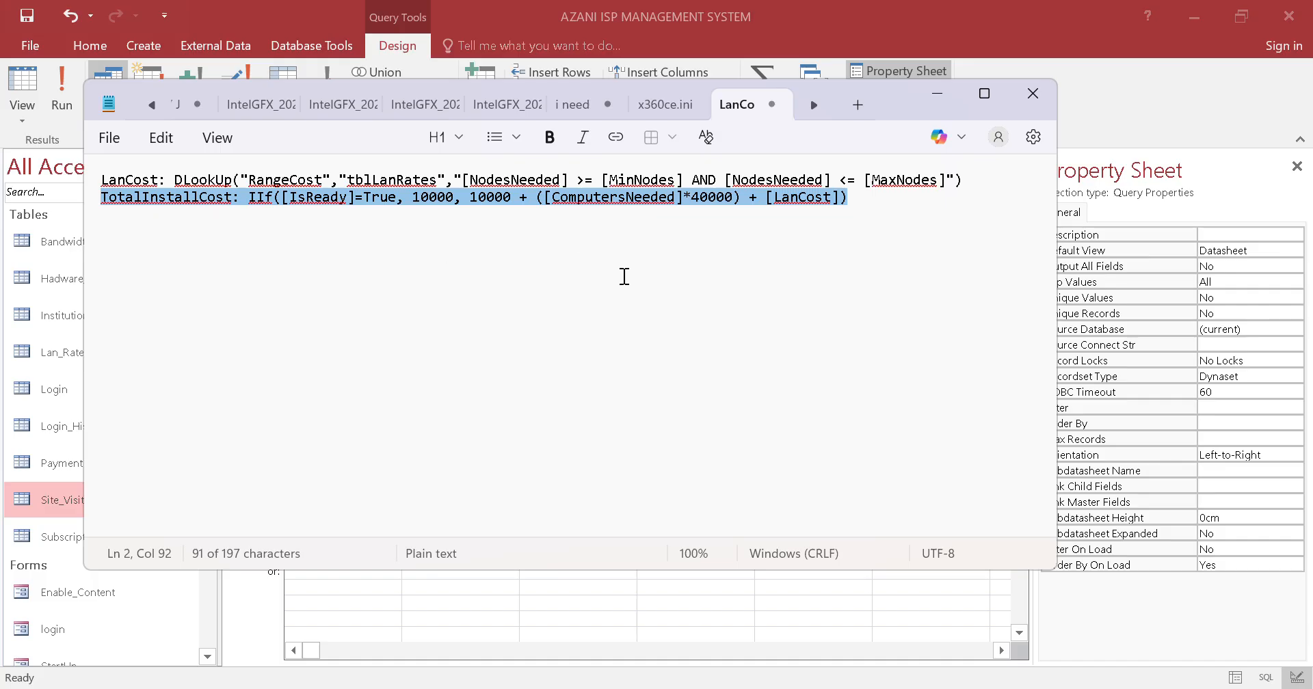
Examine the base cost, computer cost and LanCost parts of the TotalInstallCost expression in Notepad
click(585, 273)
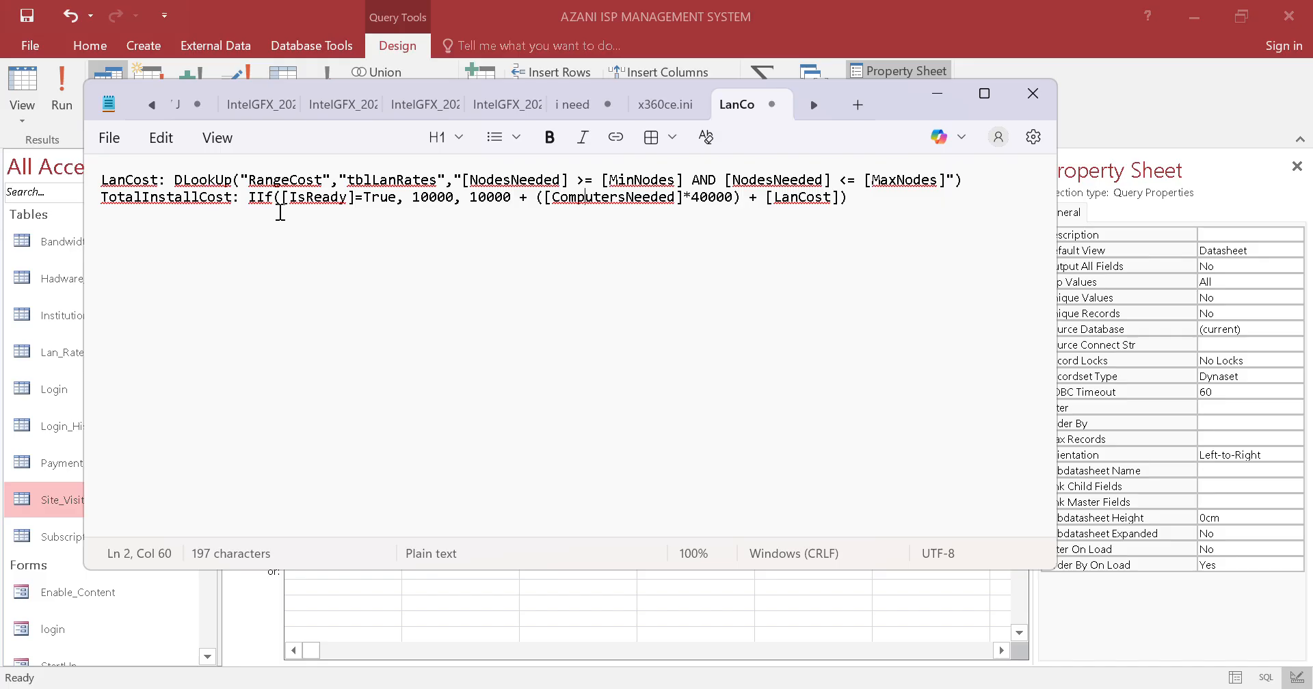
double_click(445, 199)
click(428, 199)
drag(545, 198, 673, 204)
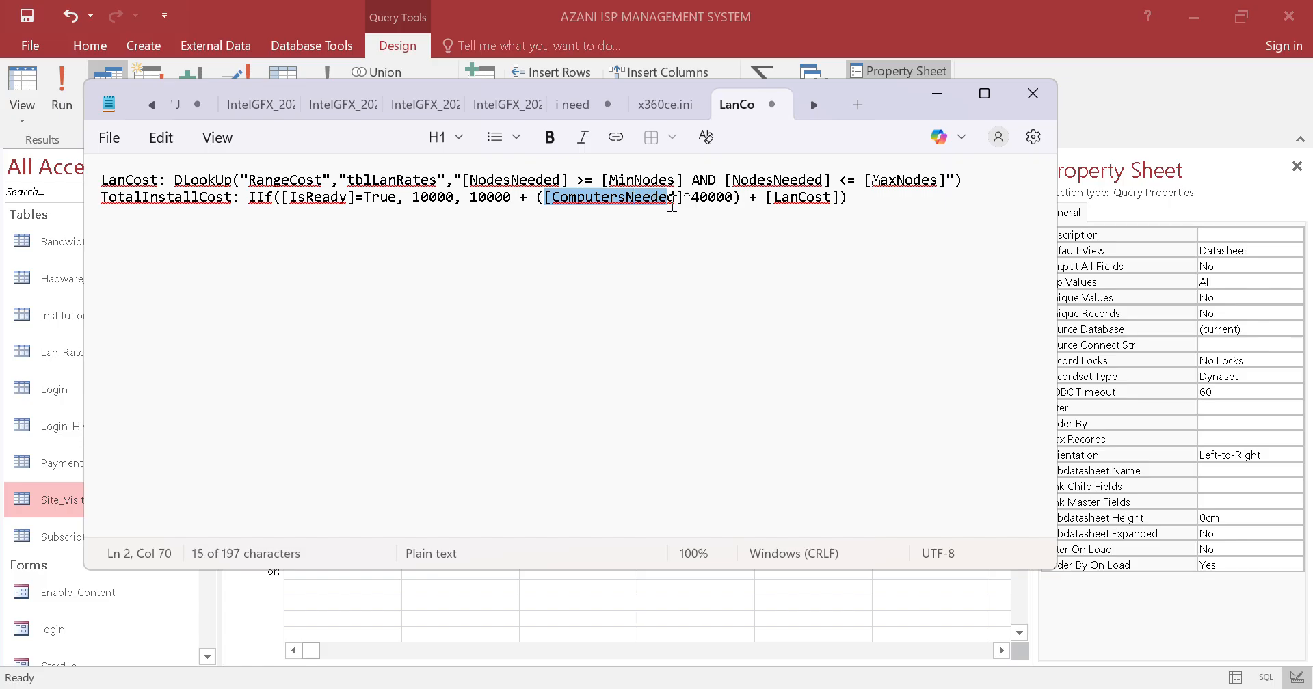
click(629, 199)
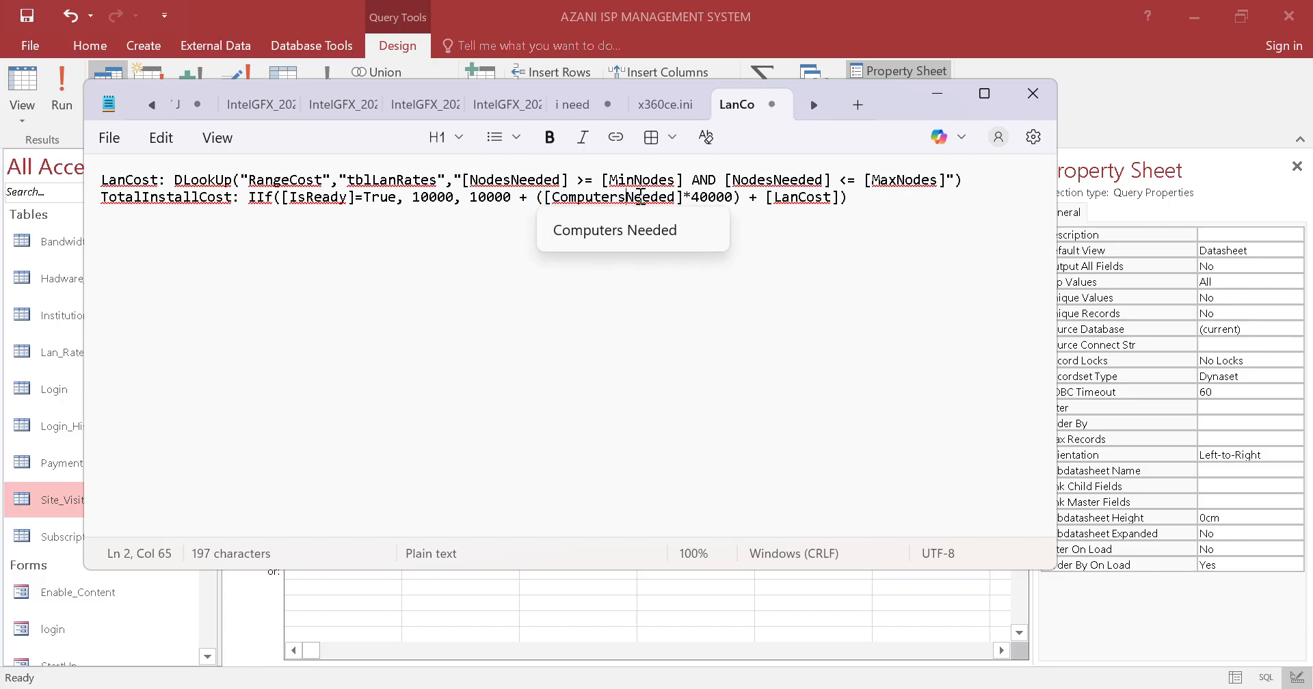
click(720, 198)
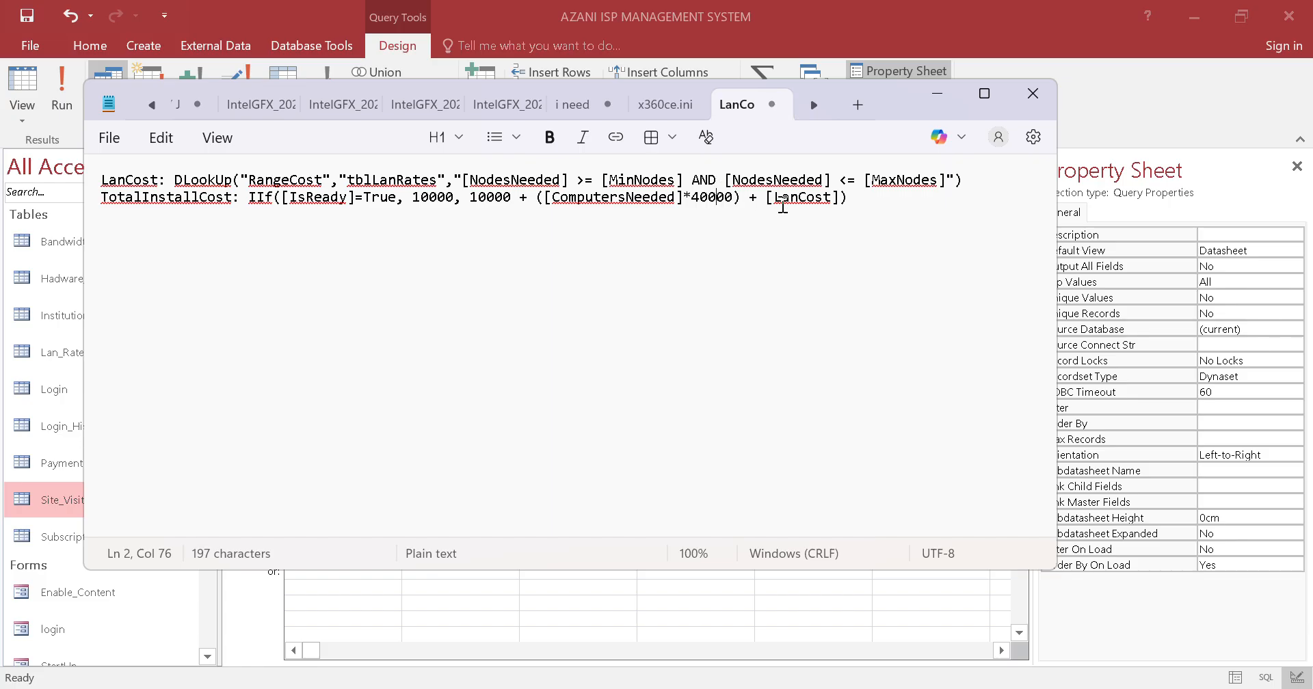
drag(757, 198, 849, 203)
click(808, 199)
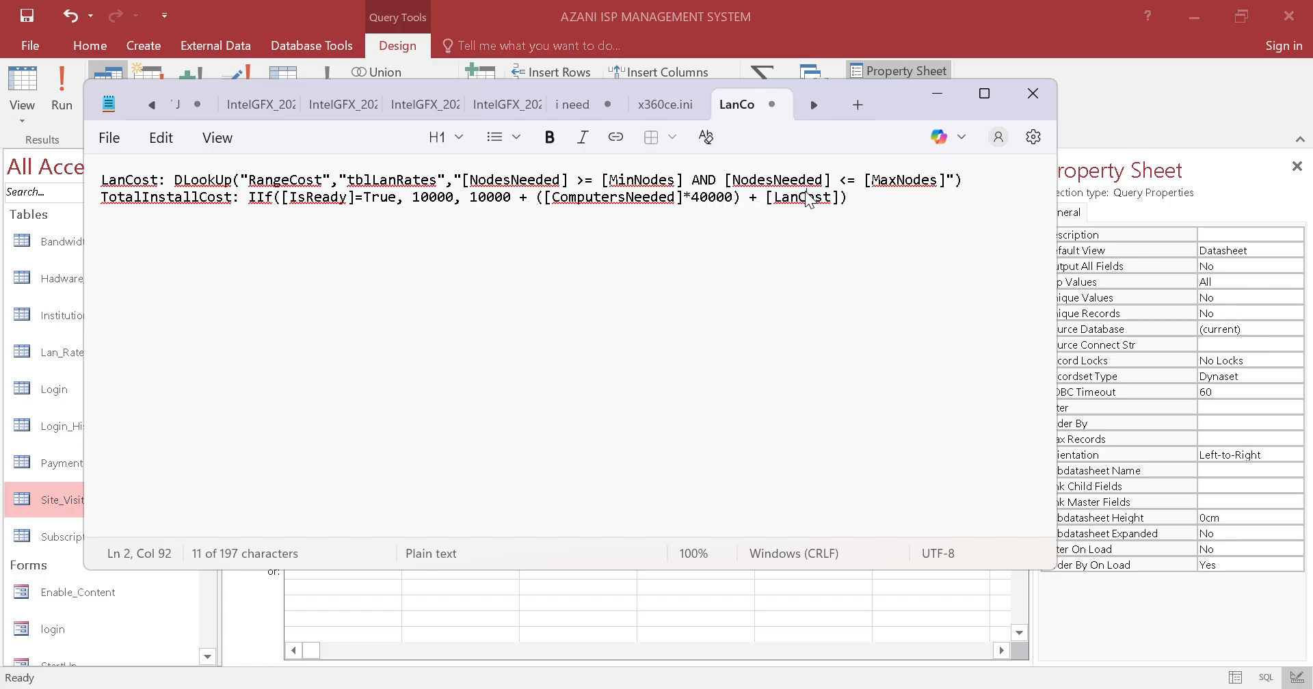
Return to the Access query and define its third column as TotalInstallCost: IIf([IsReady]=True, 10000, 10000 + ([ComputersNeeded]*40000) + [LanCost]) in the Expression Builder
click(937, 96)
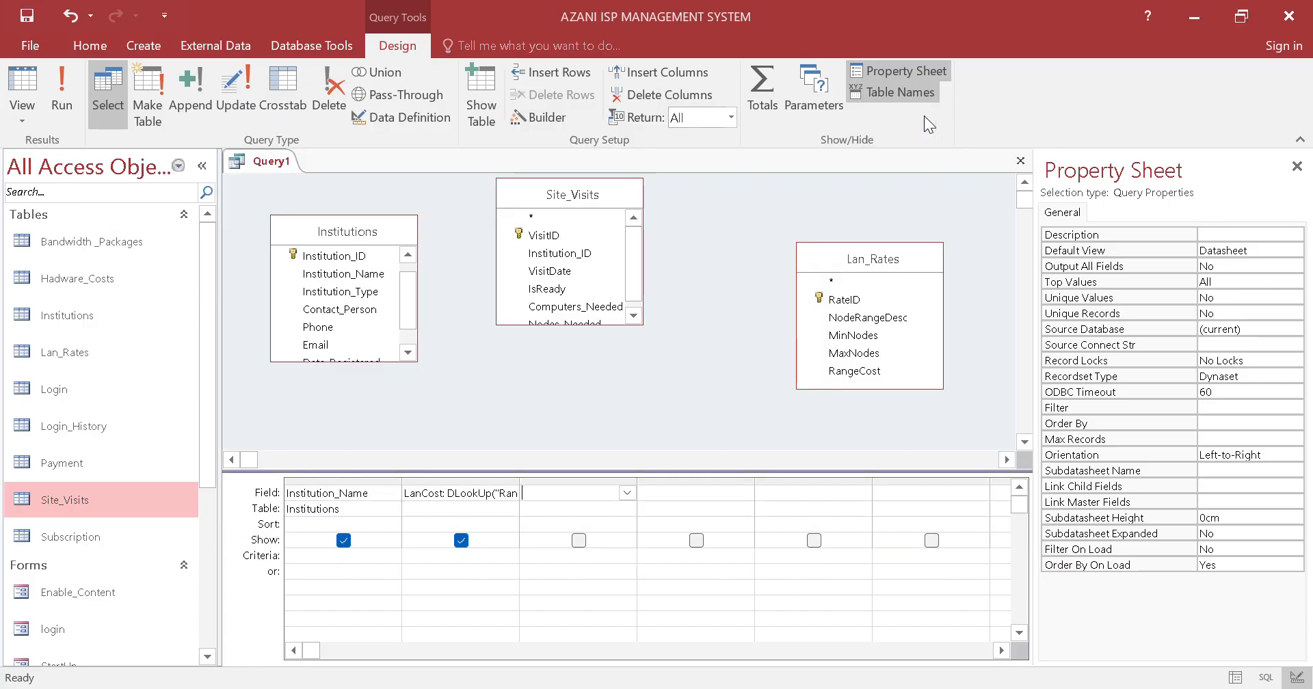
click(558, 113)
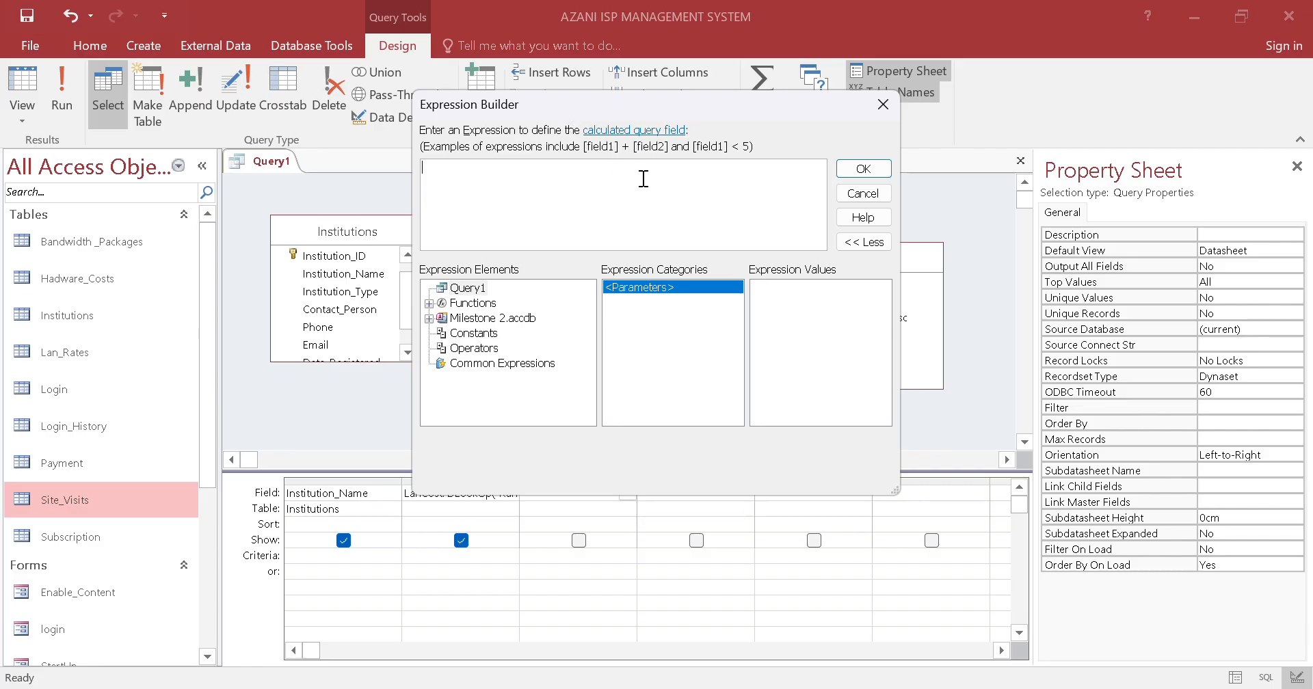
key(ctrl+v)
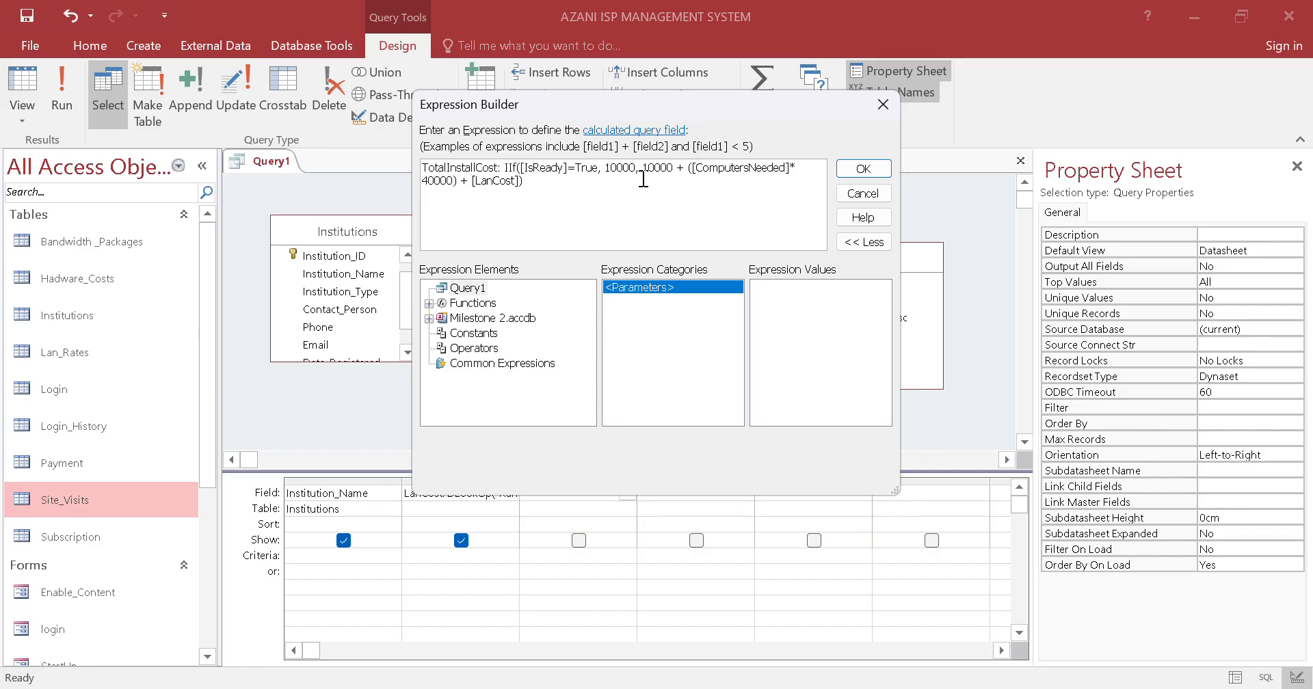
click(863, 168)
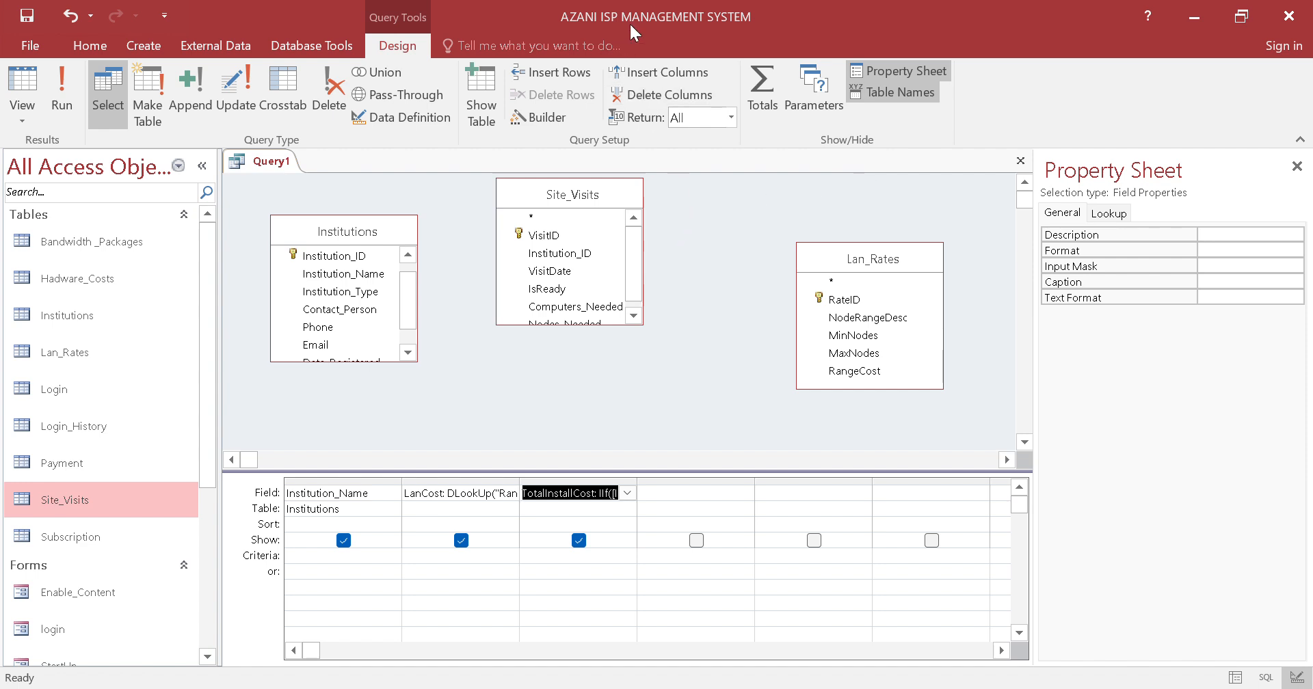
key(alt+Tab)
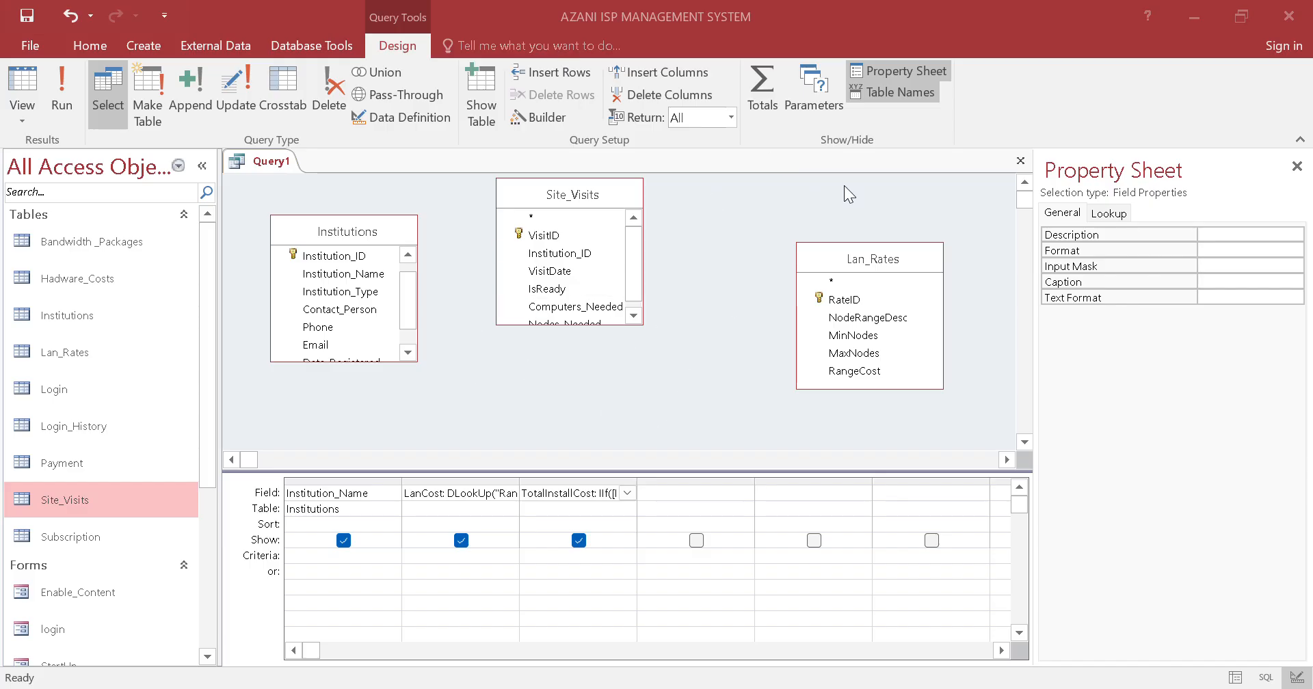
Save the query as TotalInstallationCost and close it
right_click(286, 161)
click(321, 171)
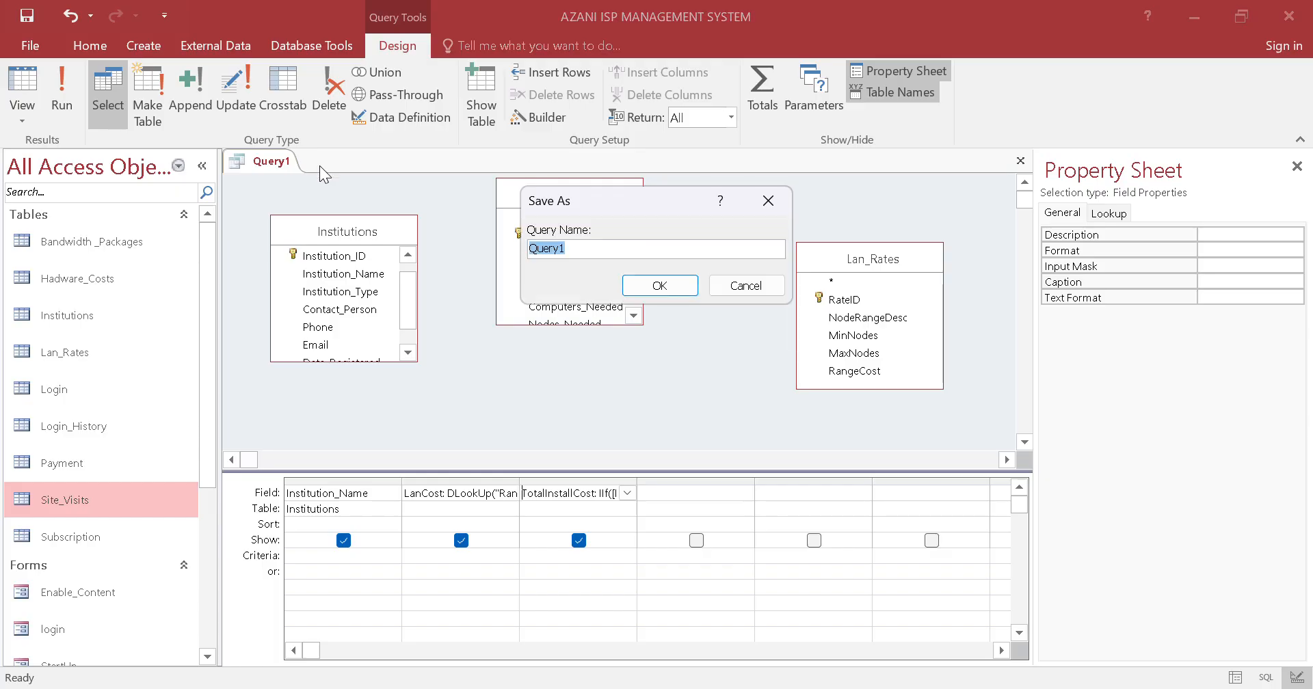
text(Tolal)
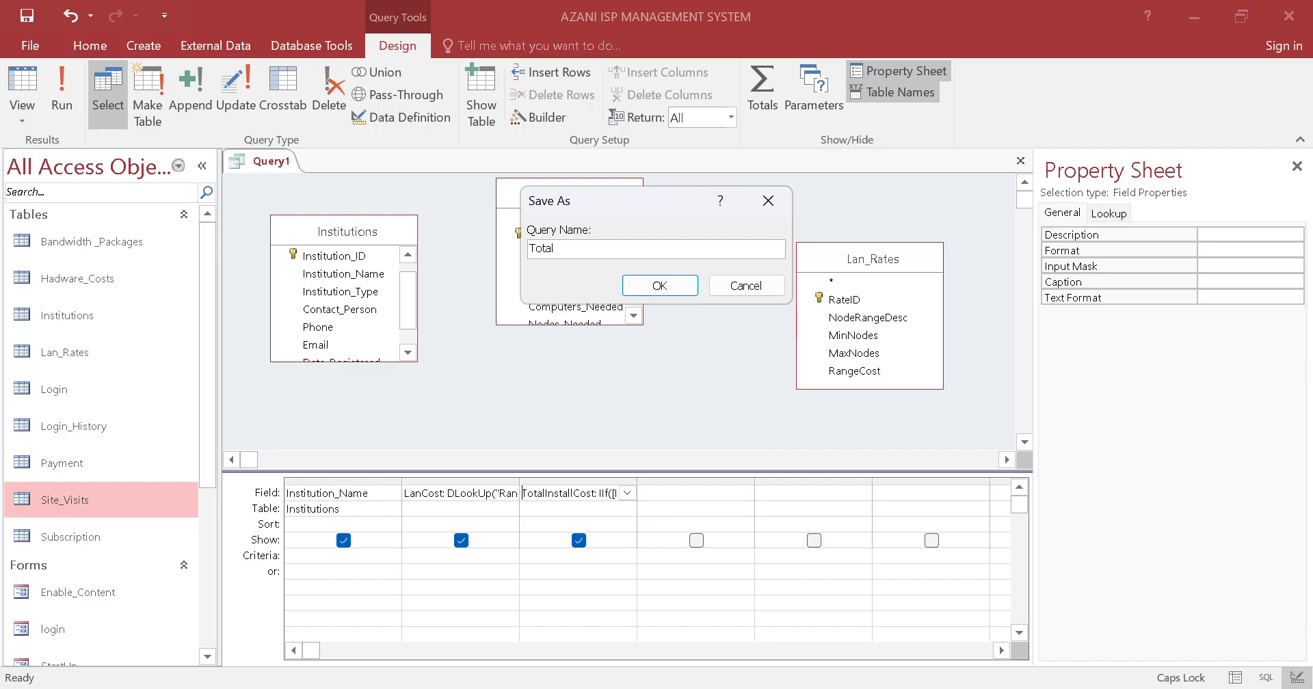
text(InstallationCost)
click(652, 285)
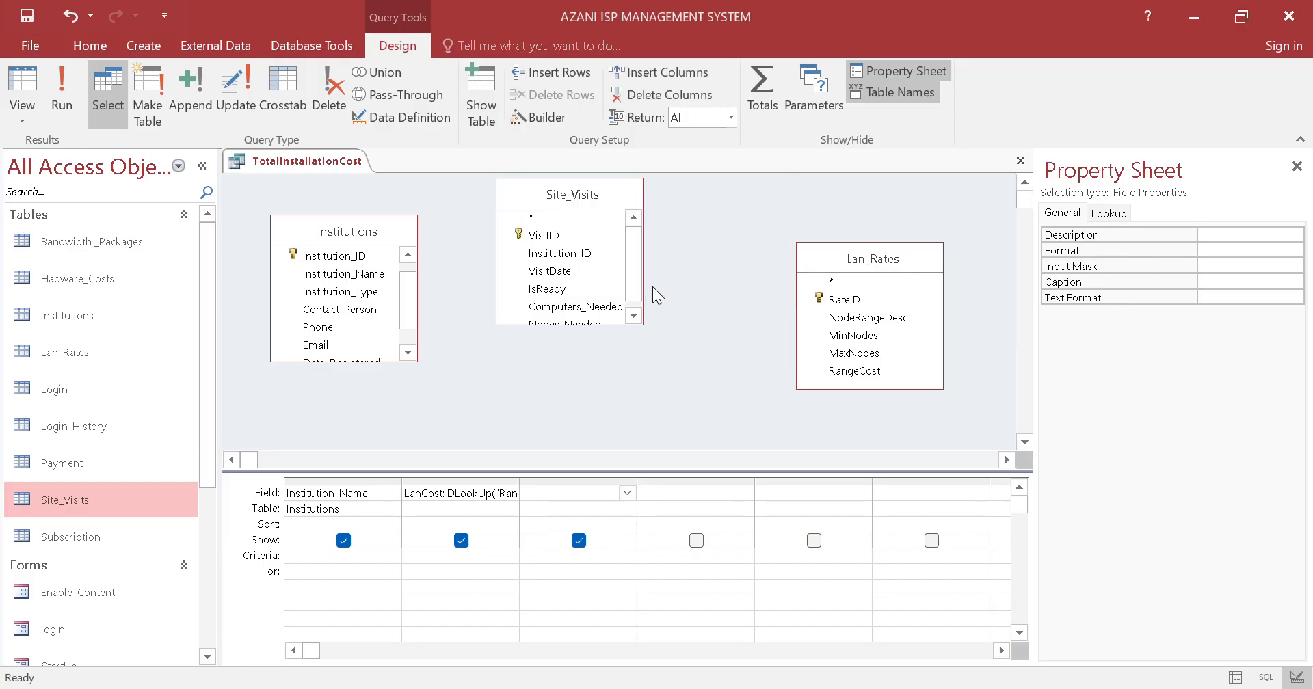
right_click(353, 162)
click(375, 191)
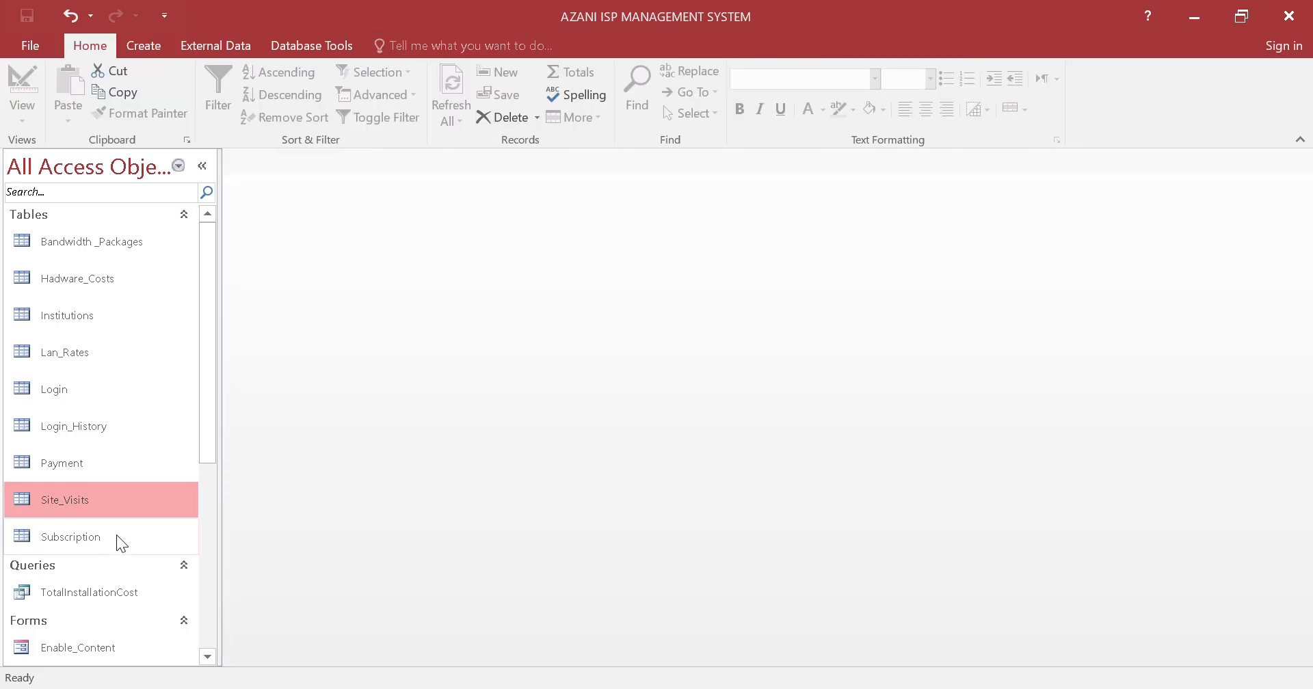
Run the TotalInstallationCost query with 5 as the ComputersNeeded parameter, dismissing the alerts
double_click(121, 591)
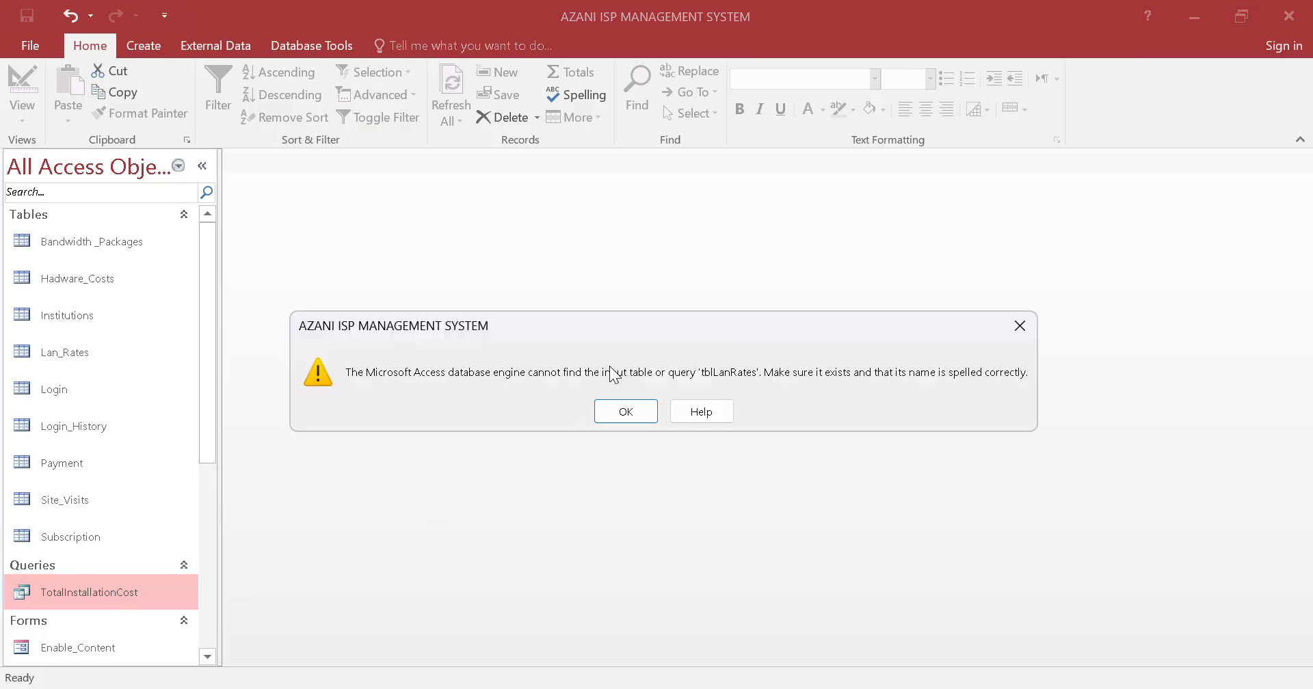
click(635, 412)
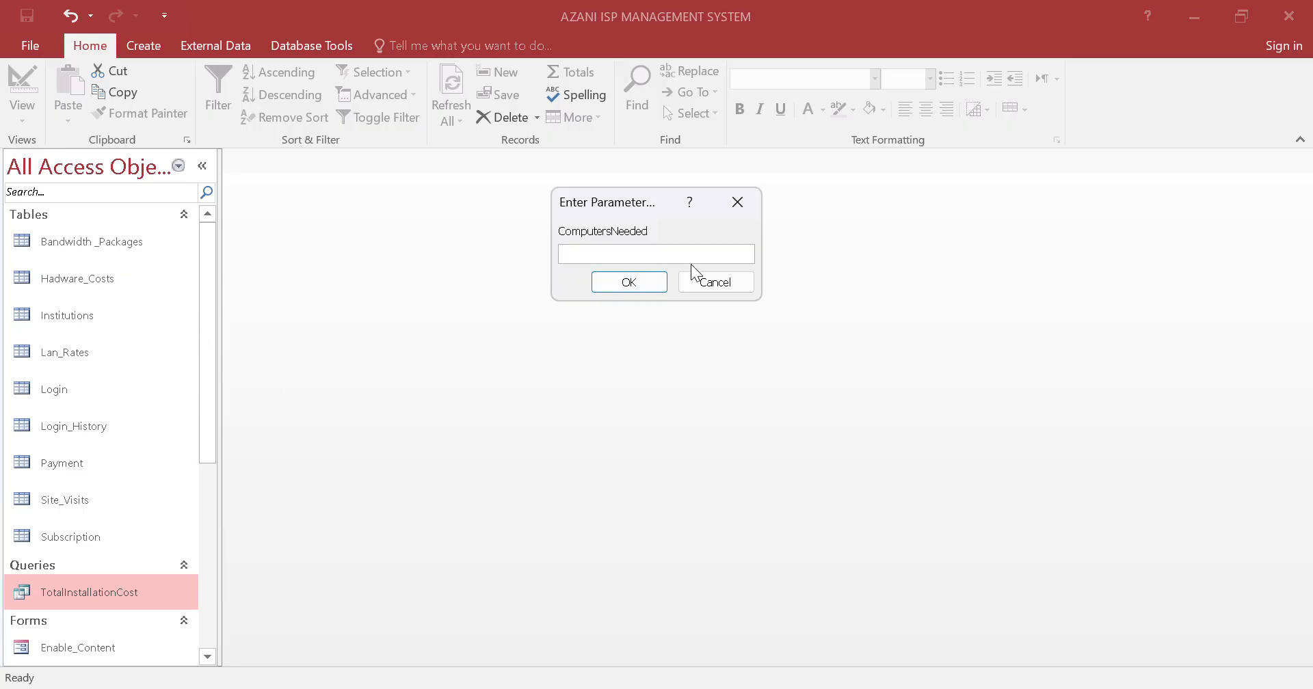
click(547, 35)
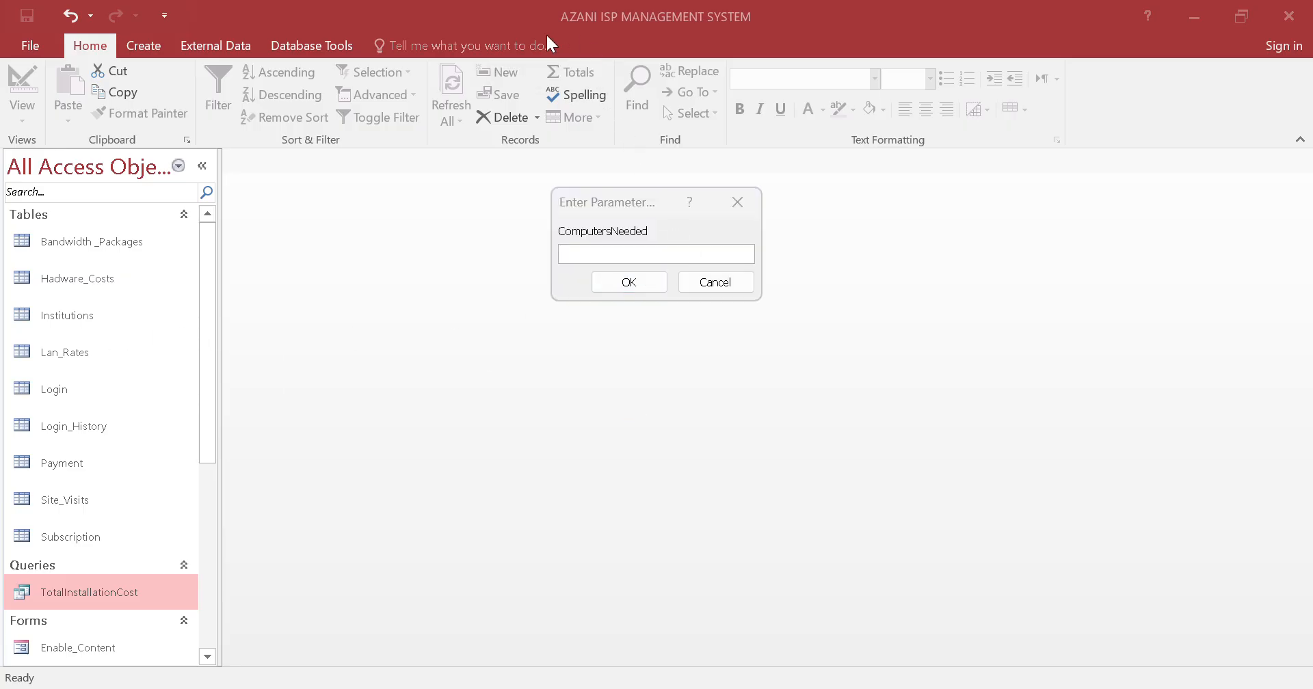
click(655, 252)
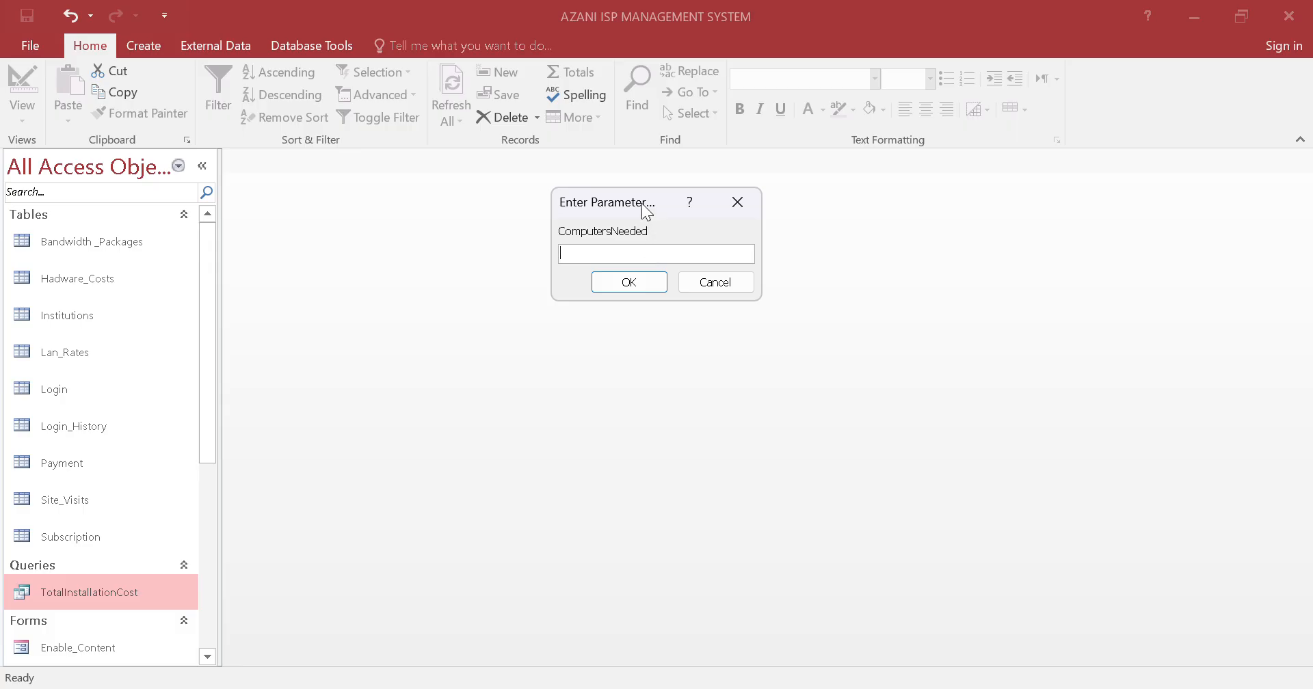
drag(646, 212, 538, 272)
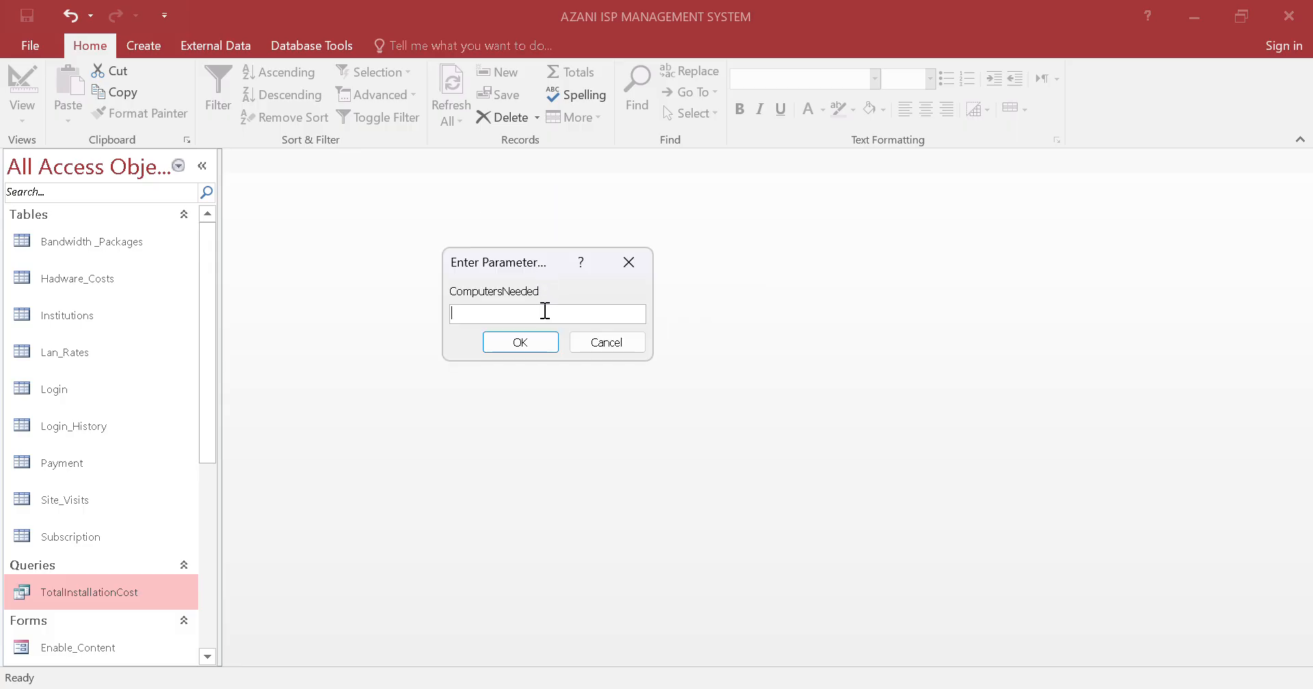
text(5)
click(521, 342)
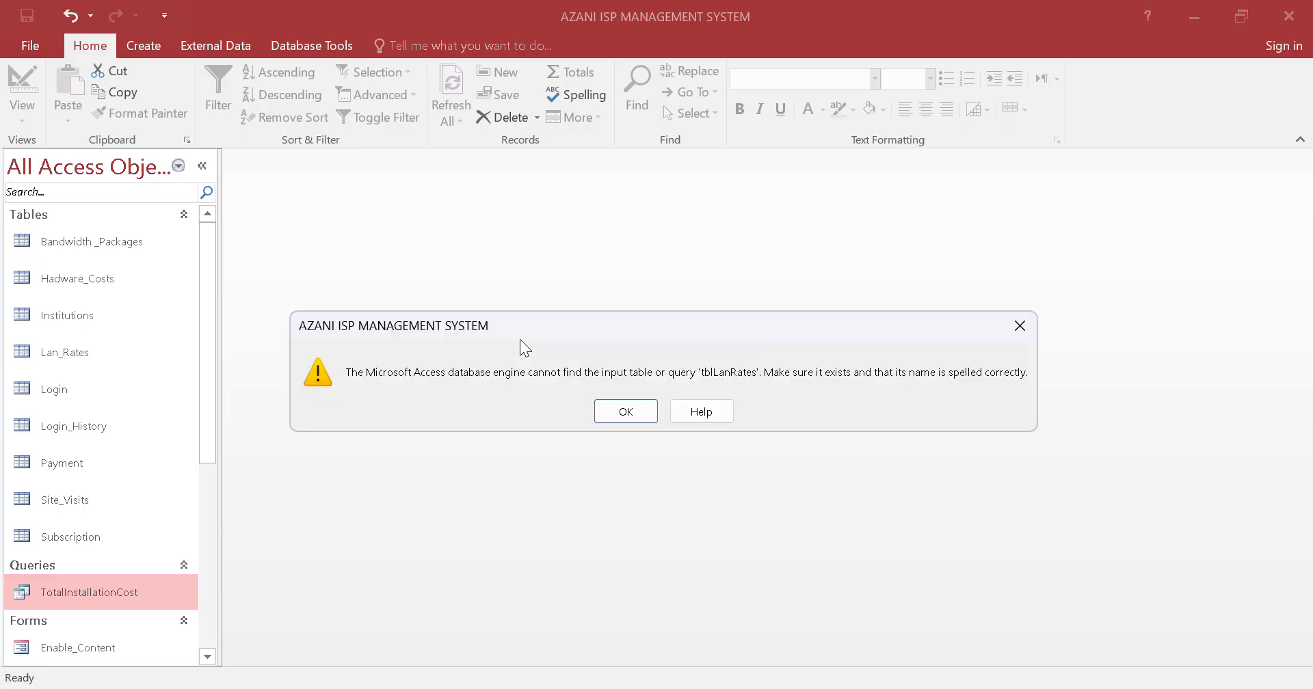
click(624, 411)
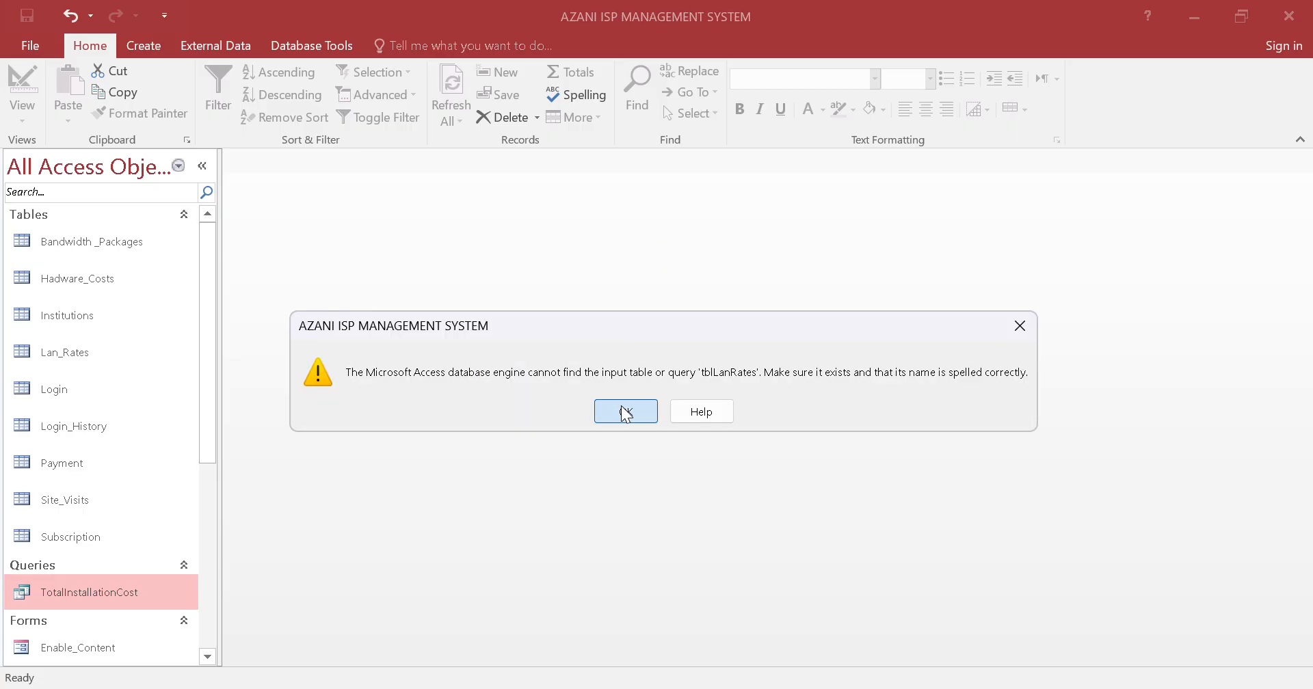
click(624, 410)
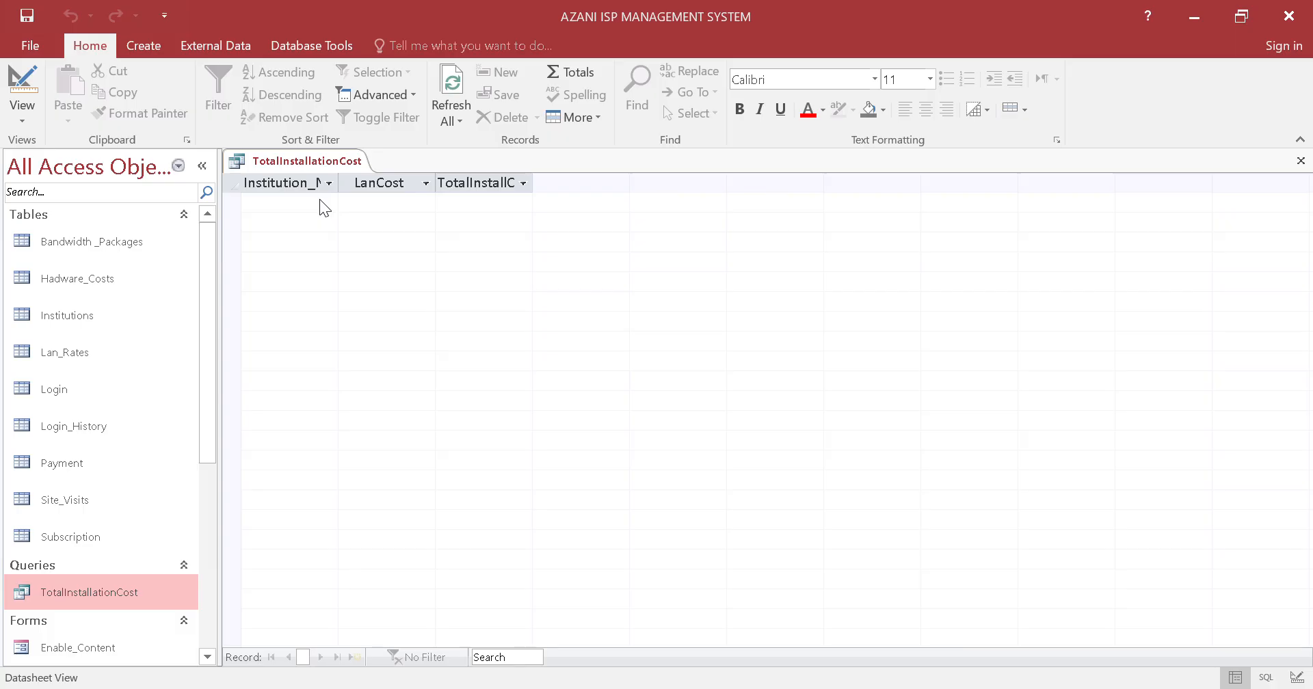
Try to view the LanCost column's filter options, dismiss the alerts and close the query results
click(422, 187)
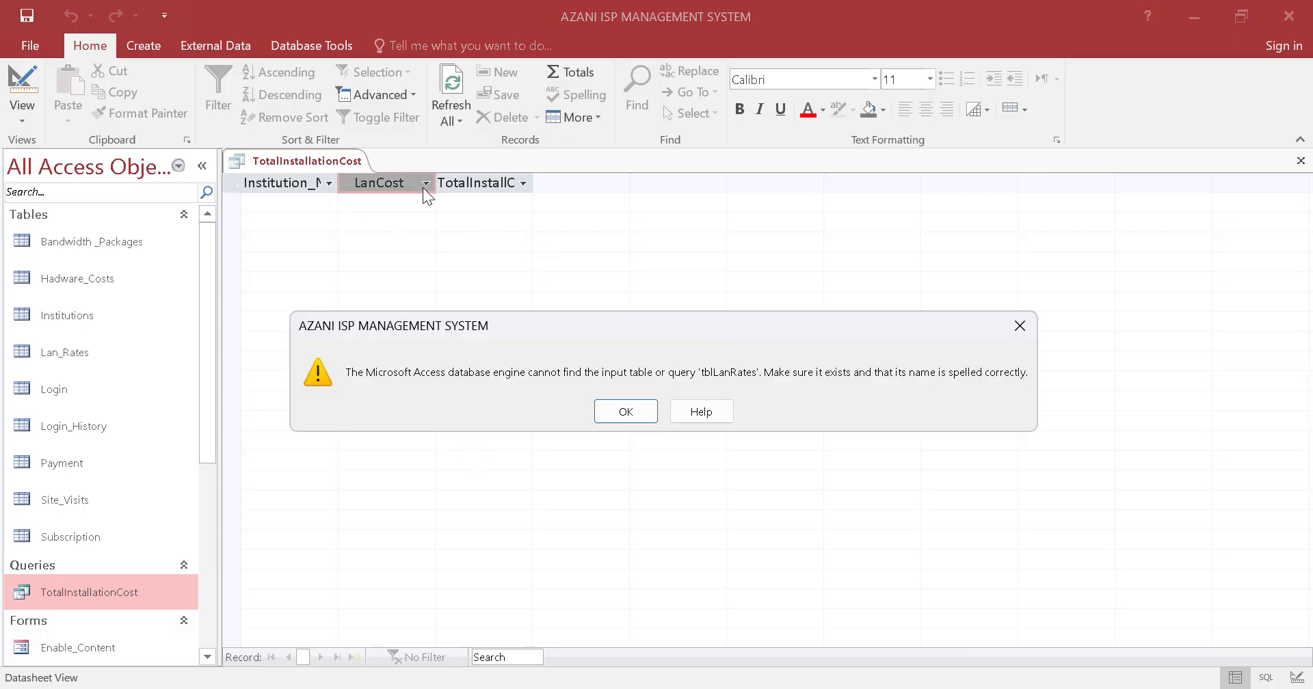
click(623, 410)
click(633, 405)
click(1015, 321)
click(1015, 321)
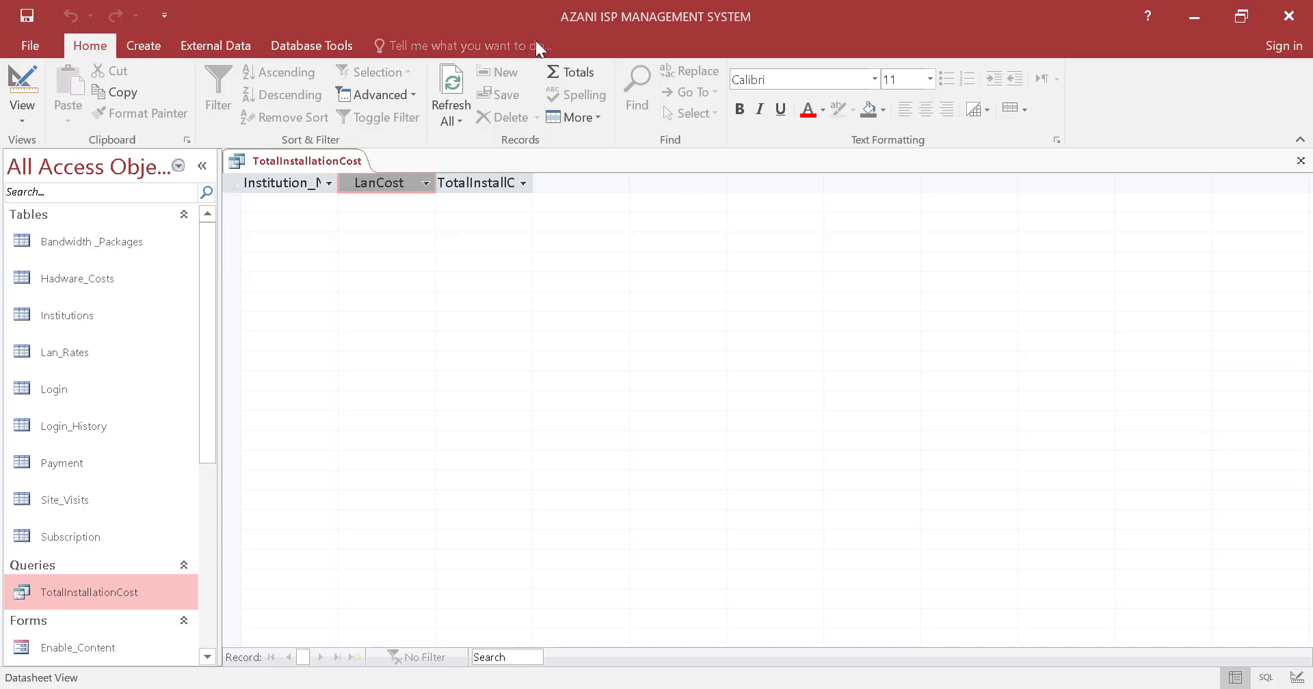
right_click(334, 162)
click(354, 176)
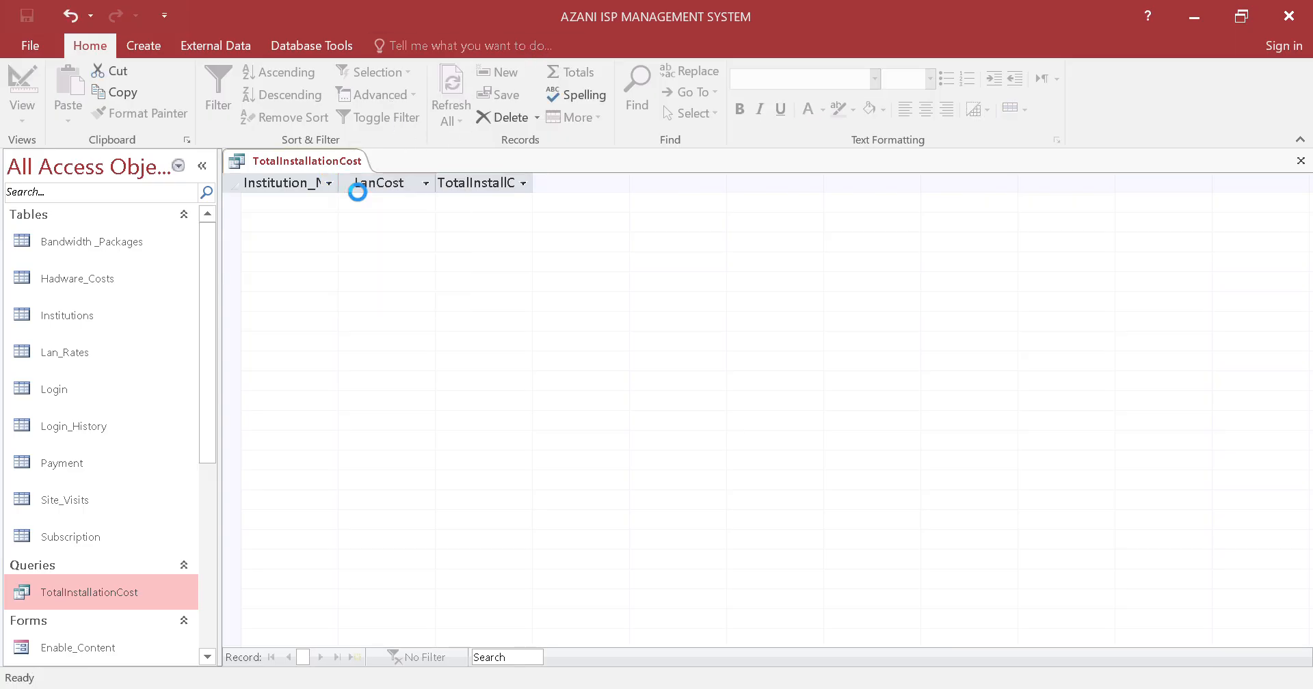
Start a new query in Design view
scroll(127, 457, down, 1)
click(157, 43)
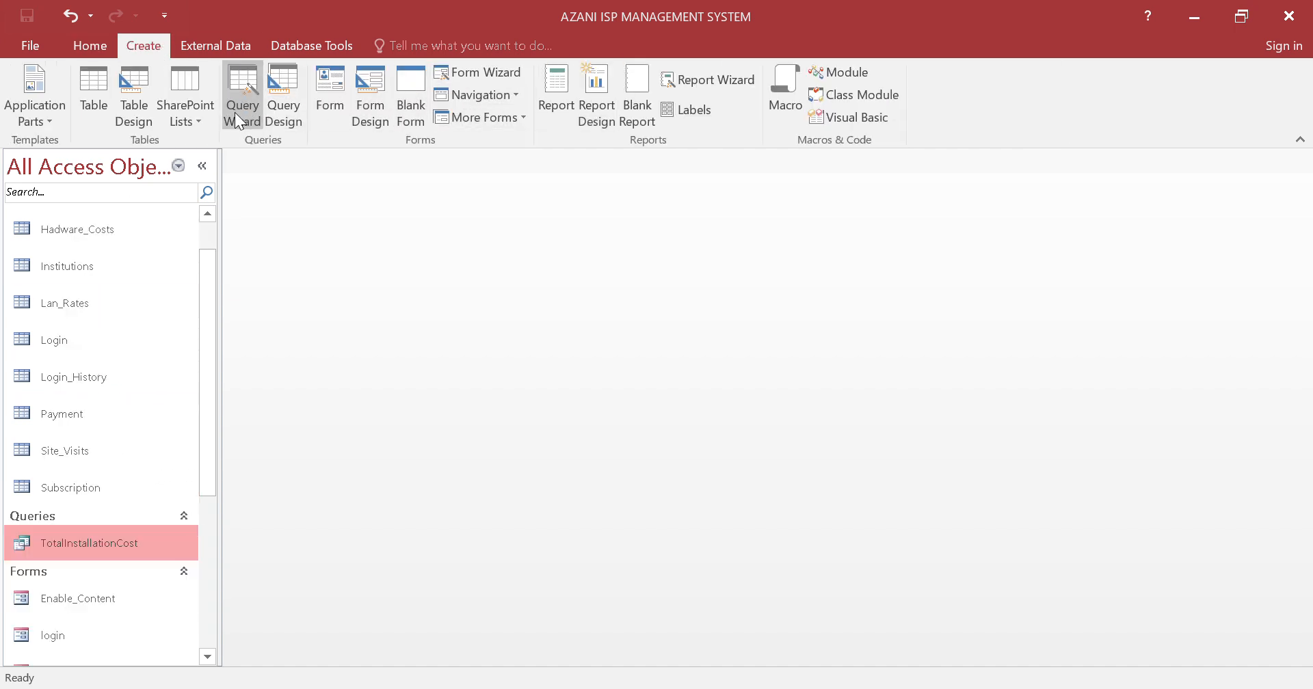
click(291, 96)
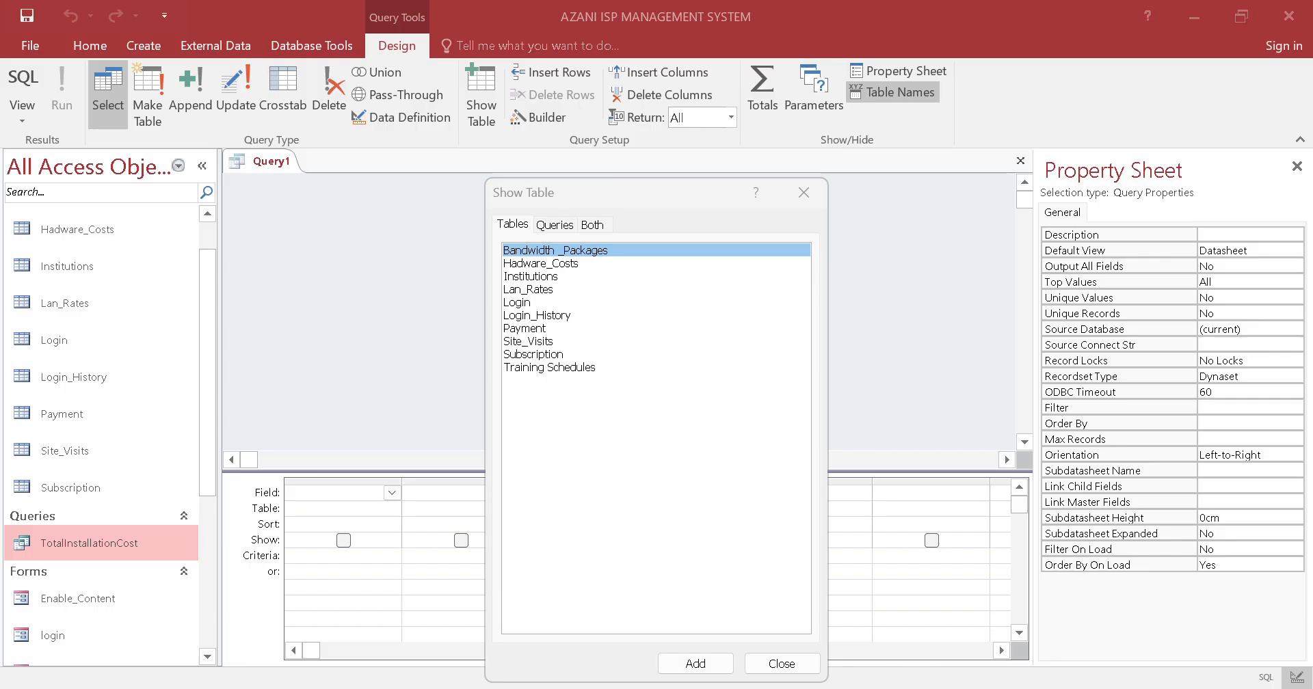
Add the Subscription and Bandwidth _Packages tables to the new query and close the table list
click(444, 688)
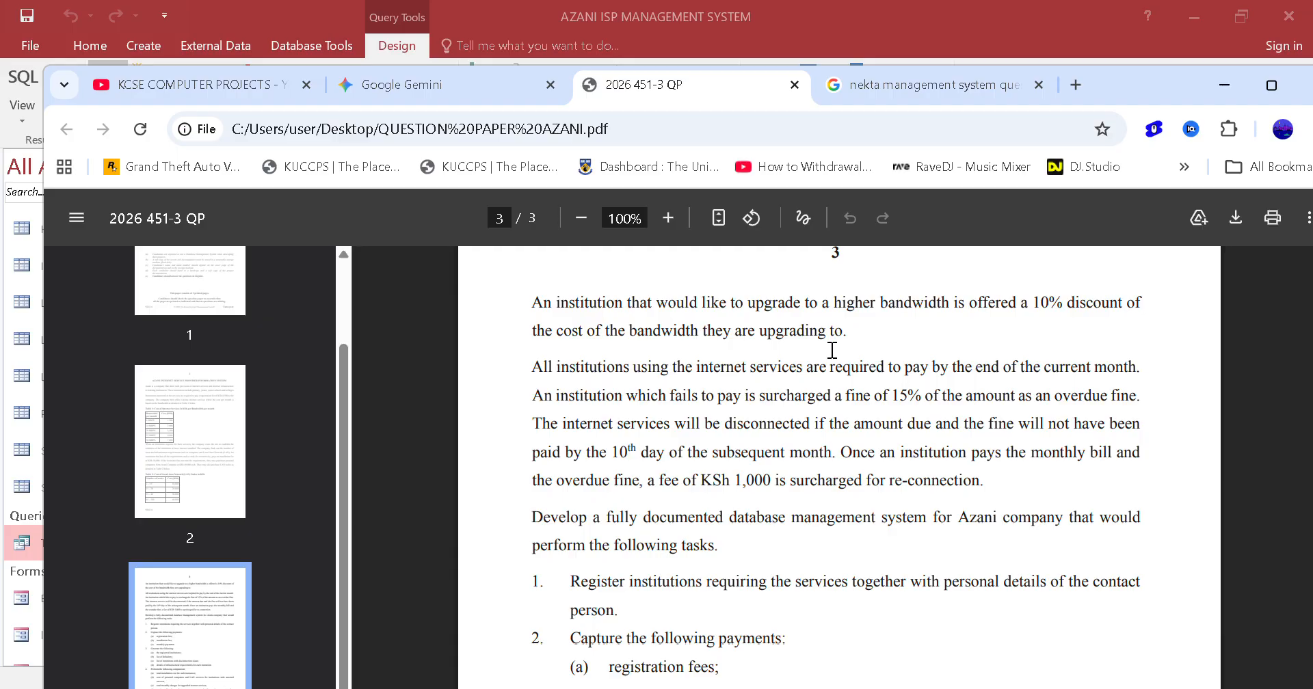
click(900, 33)
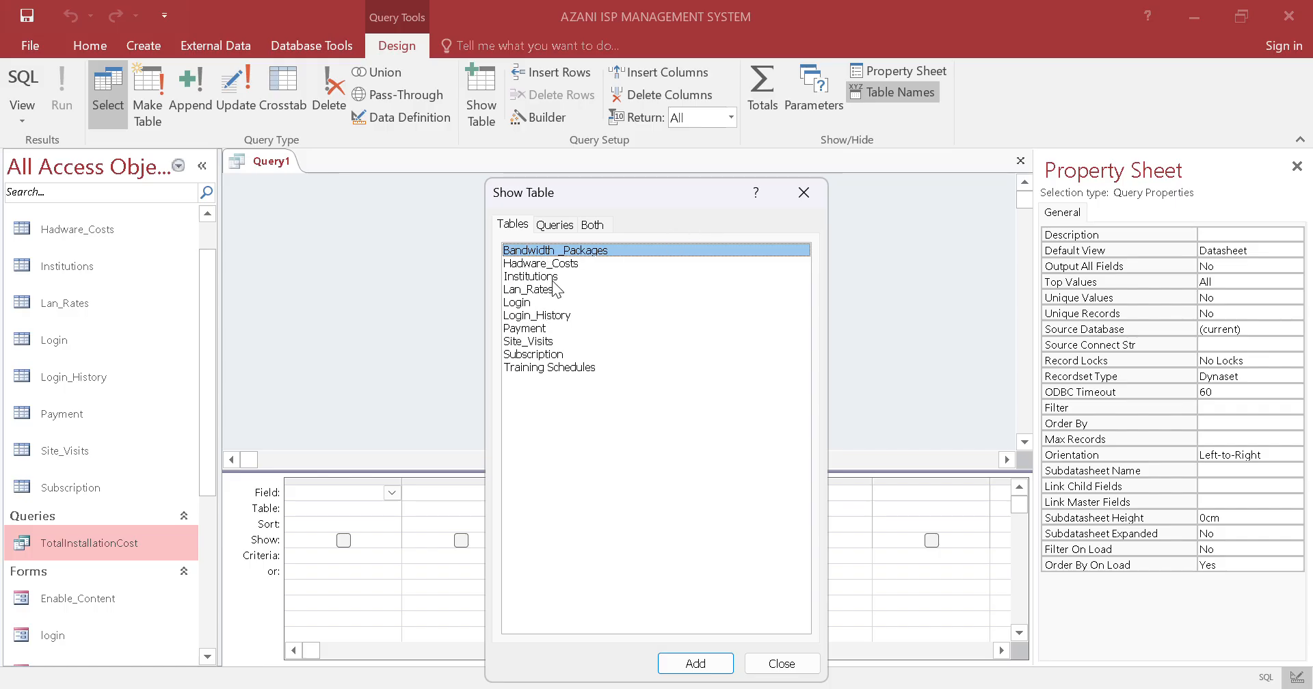
click(564, 352)
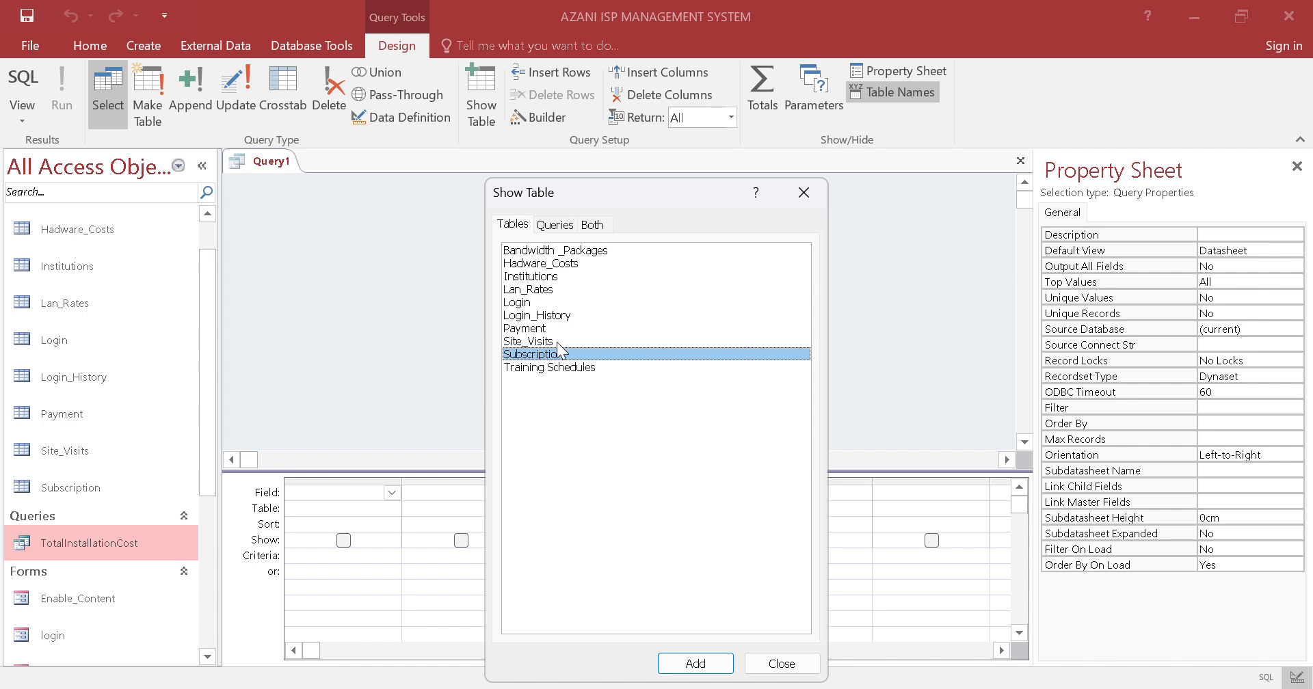
click(696, 663)
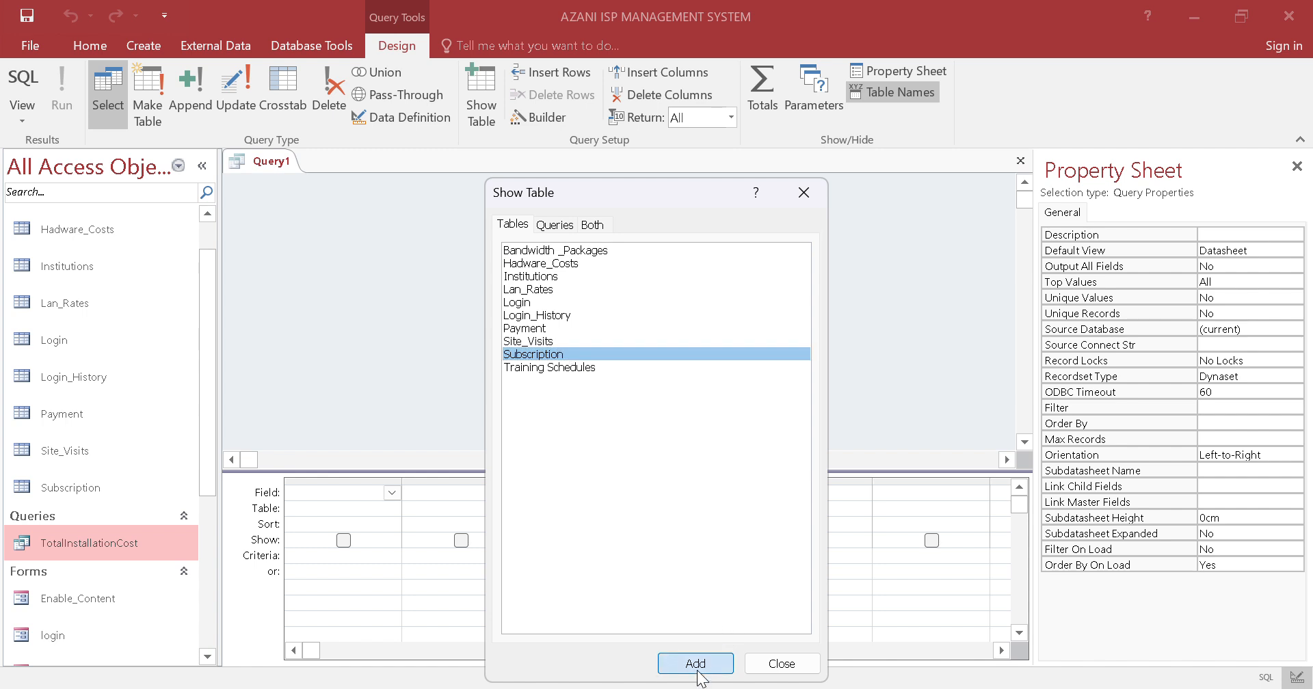
click(566, 251)
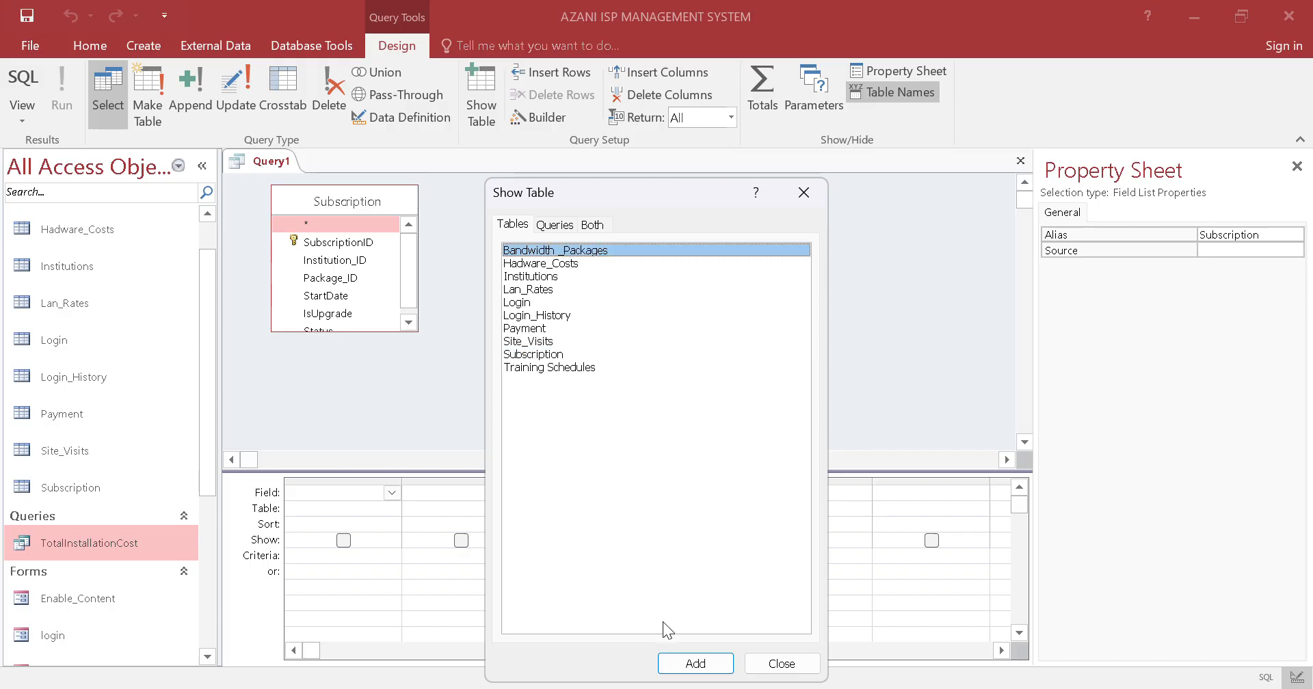
click(688, 663)
click(778, 664)
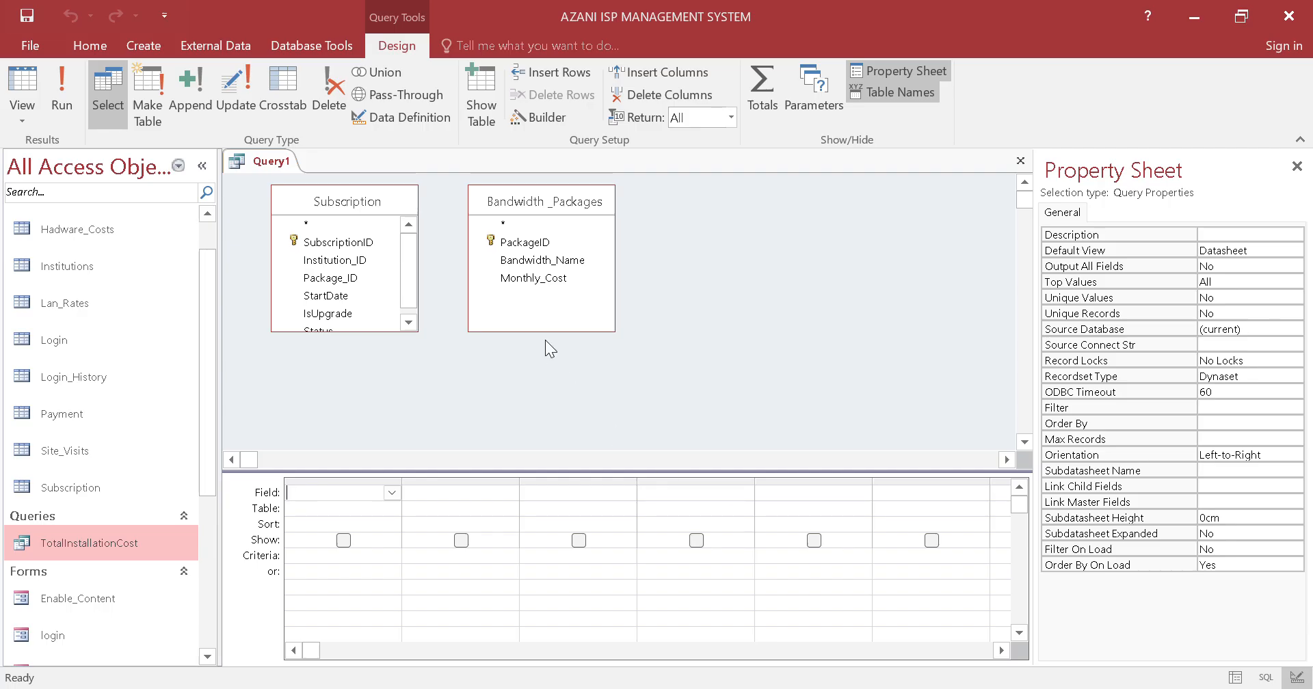
Add Institution_ID from Subscription and Bandwidth_Name from Bandwidth _Packages as the first two query columns
click(340, 260)
drag(340, 261, 363, 503)
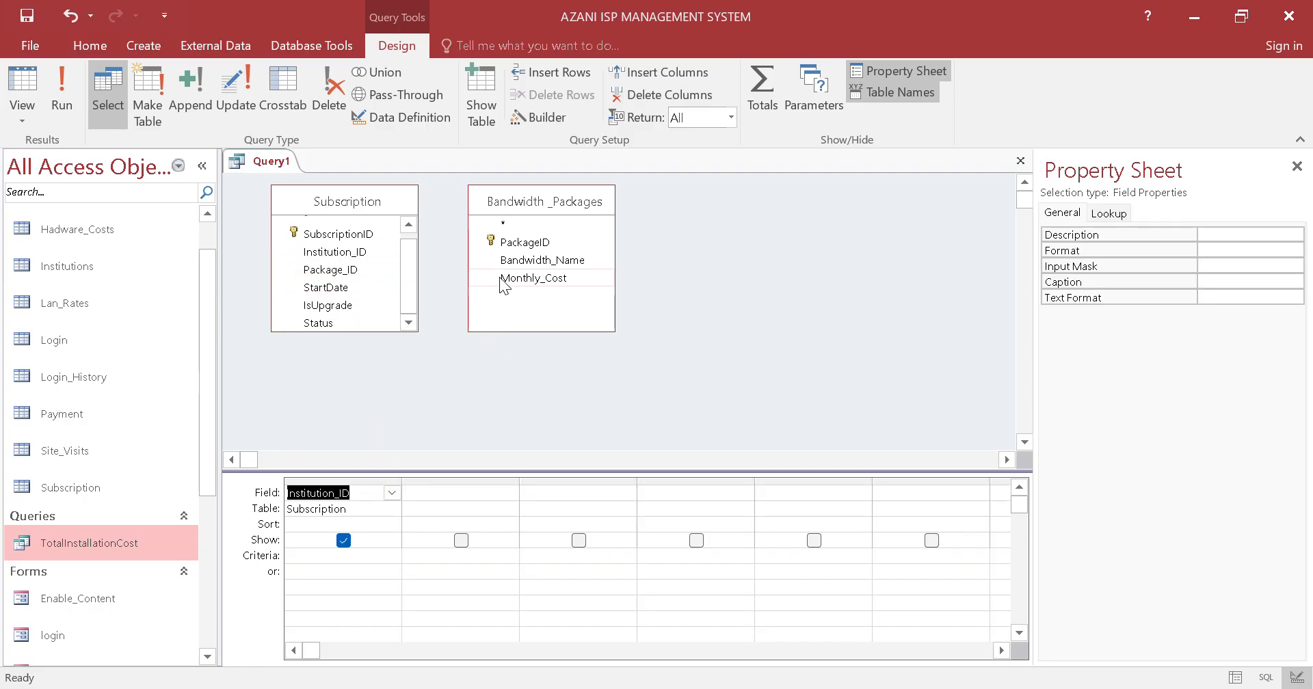
drag(506, 260, 458, 527)
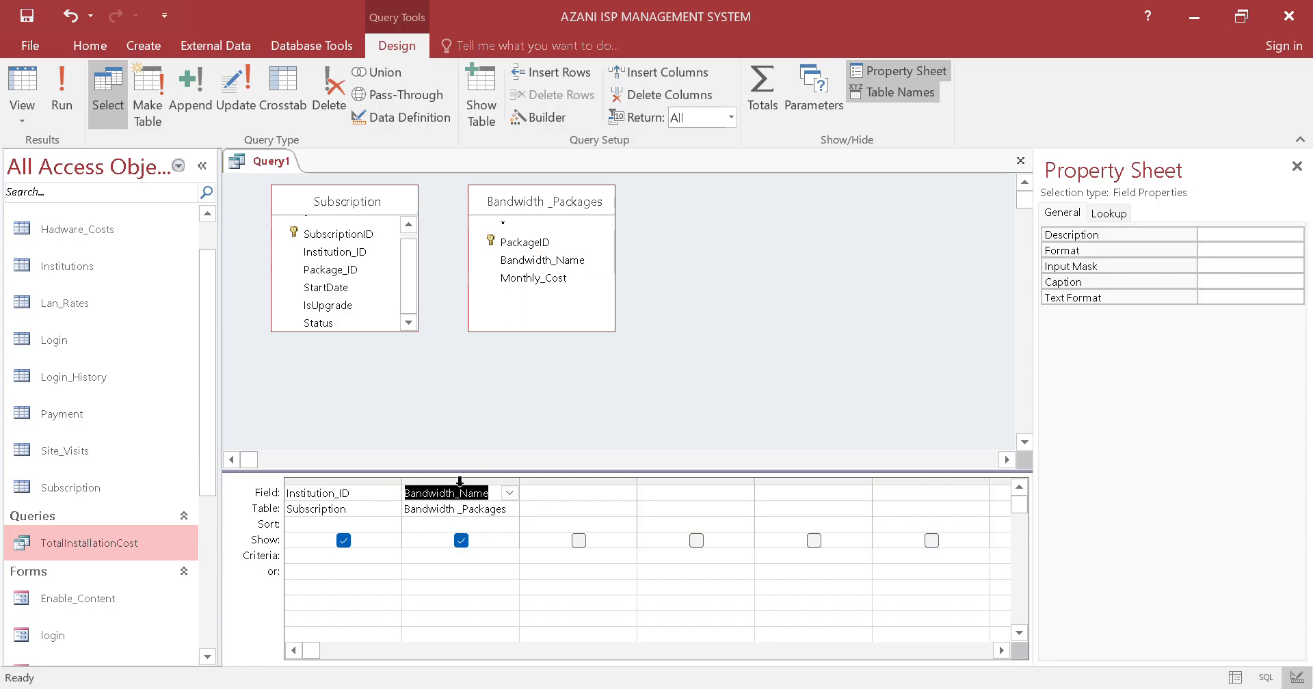
click(727, 227)
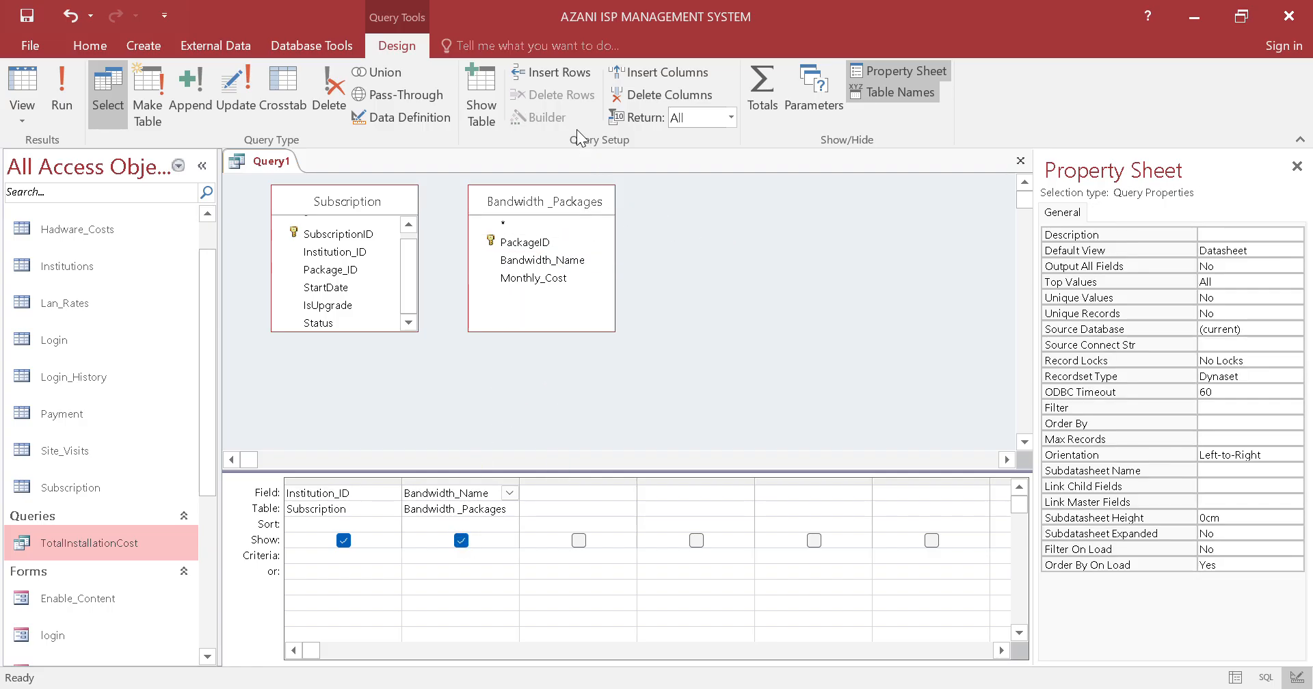
Review the question paper's rule on the discount for bandwidth upgrades, then return to the query's empty third column
click(615, 491)
key(alt+Tab)
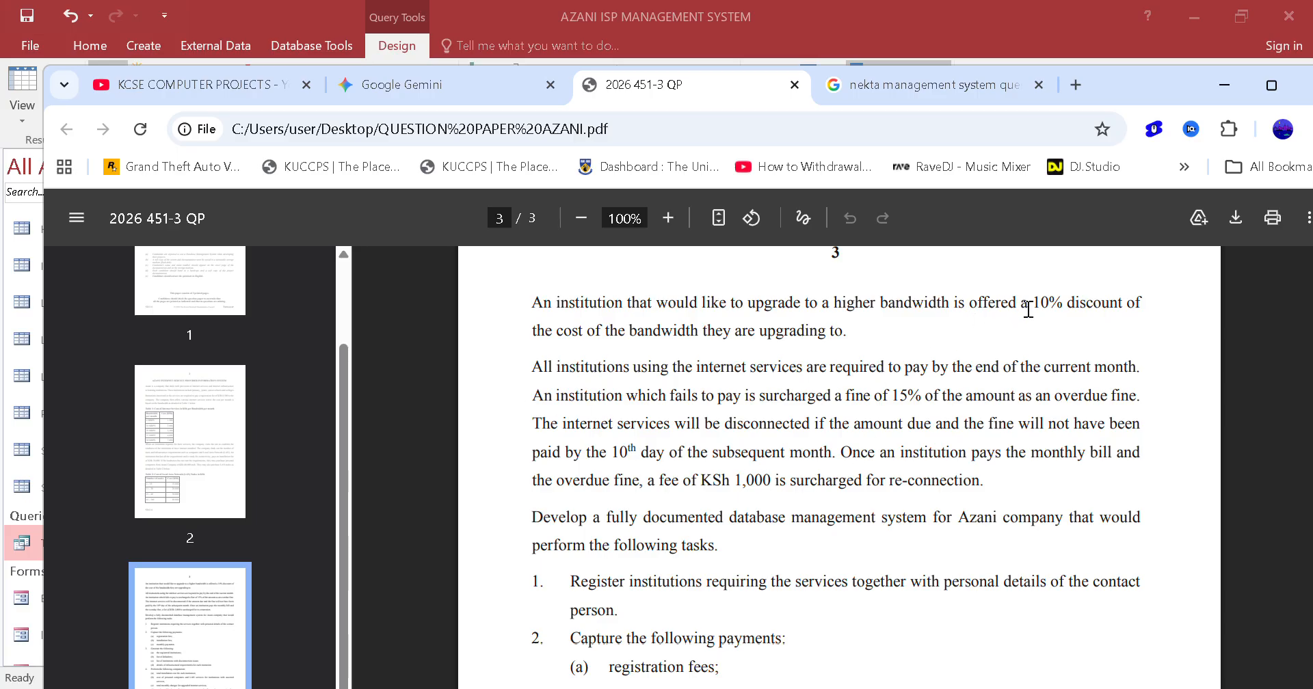
drag(1028, 309, 1176, 294)
click(1090, 311)
drag(532, 330, 724, 331)
click(922, 19)
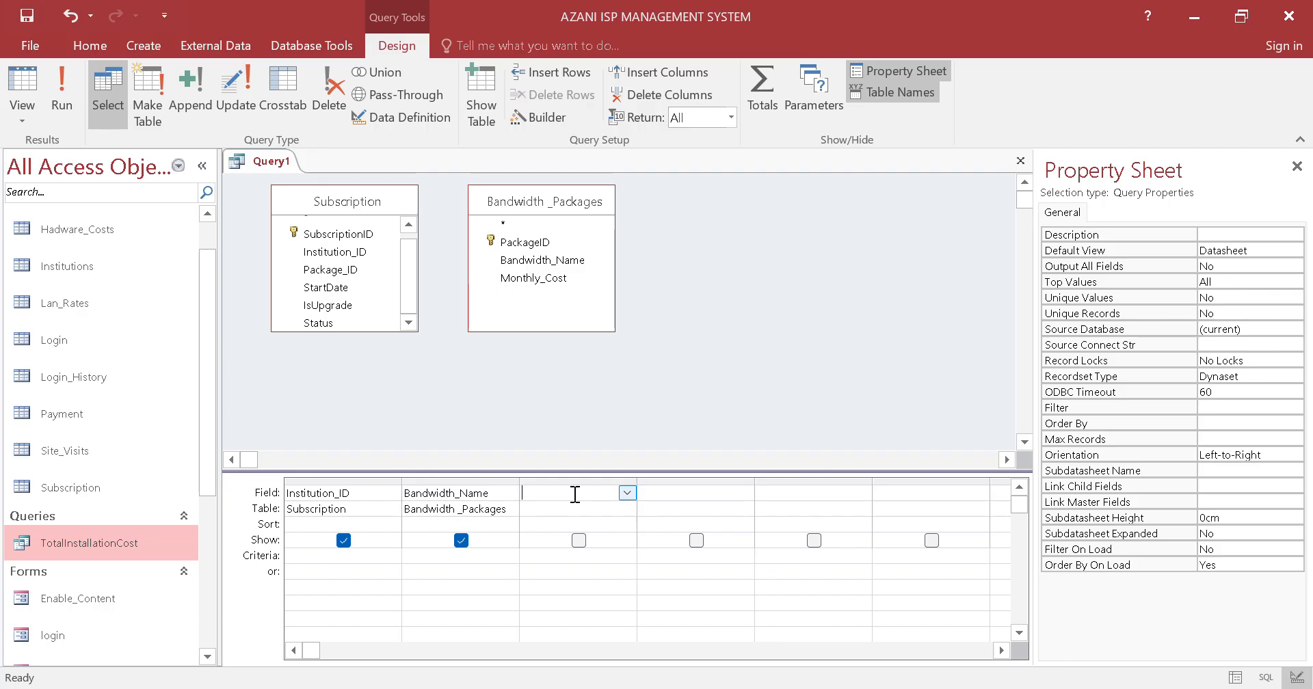
Try to add the FinalMonthlyBill expression copied from Notepad as the query's third column, and dismiss the alert
key(alt+Tab)
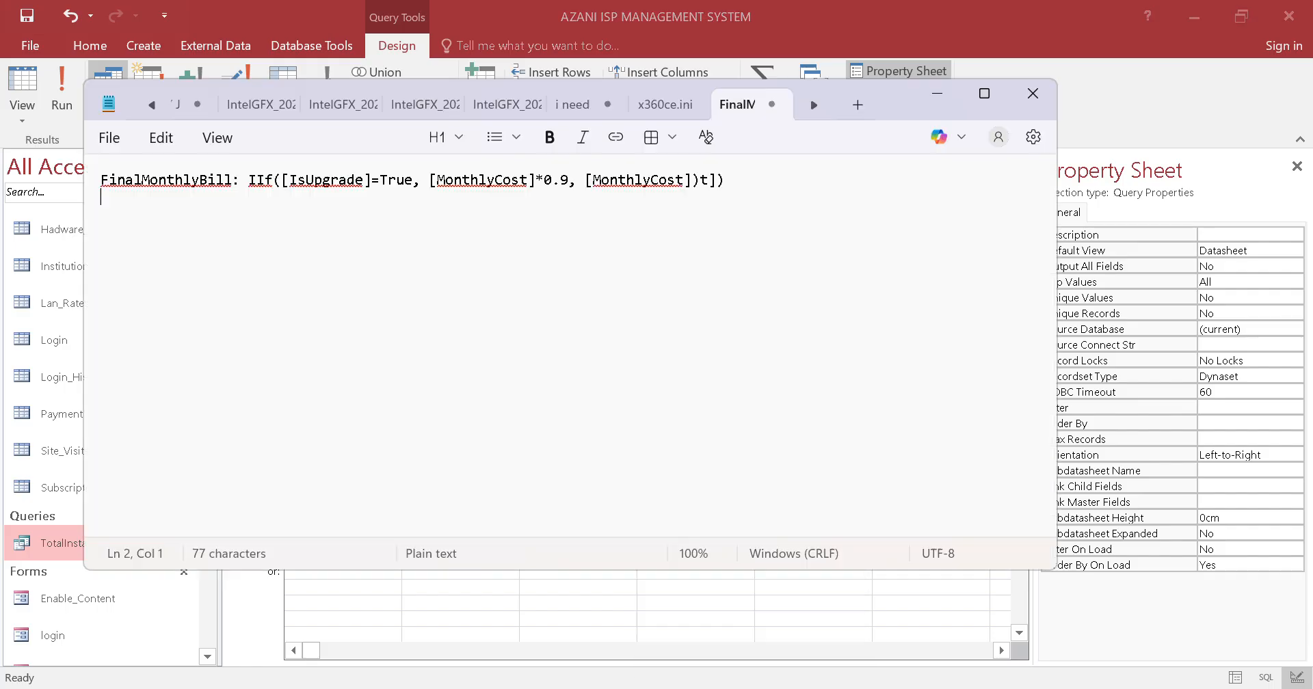
drag(740, 179, 41, 192)
key(ctrl+c)
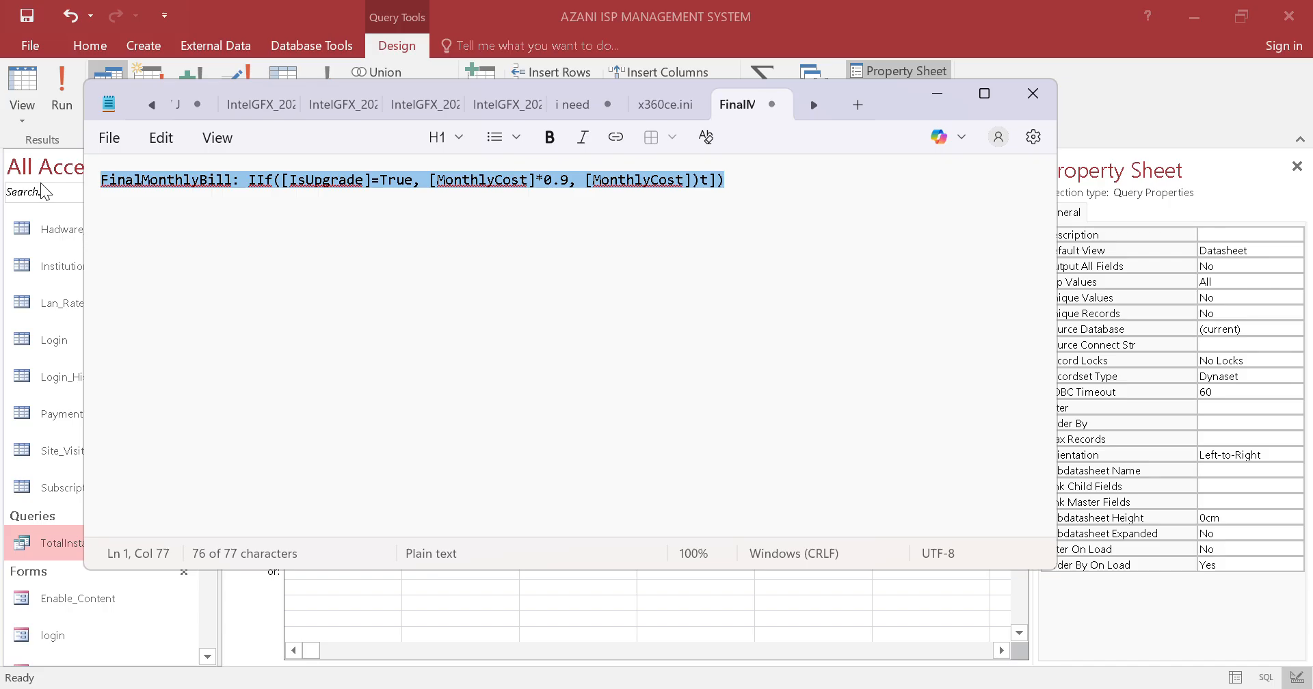
key(alt+Tab)
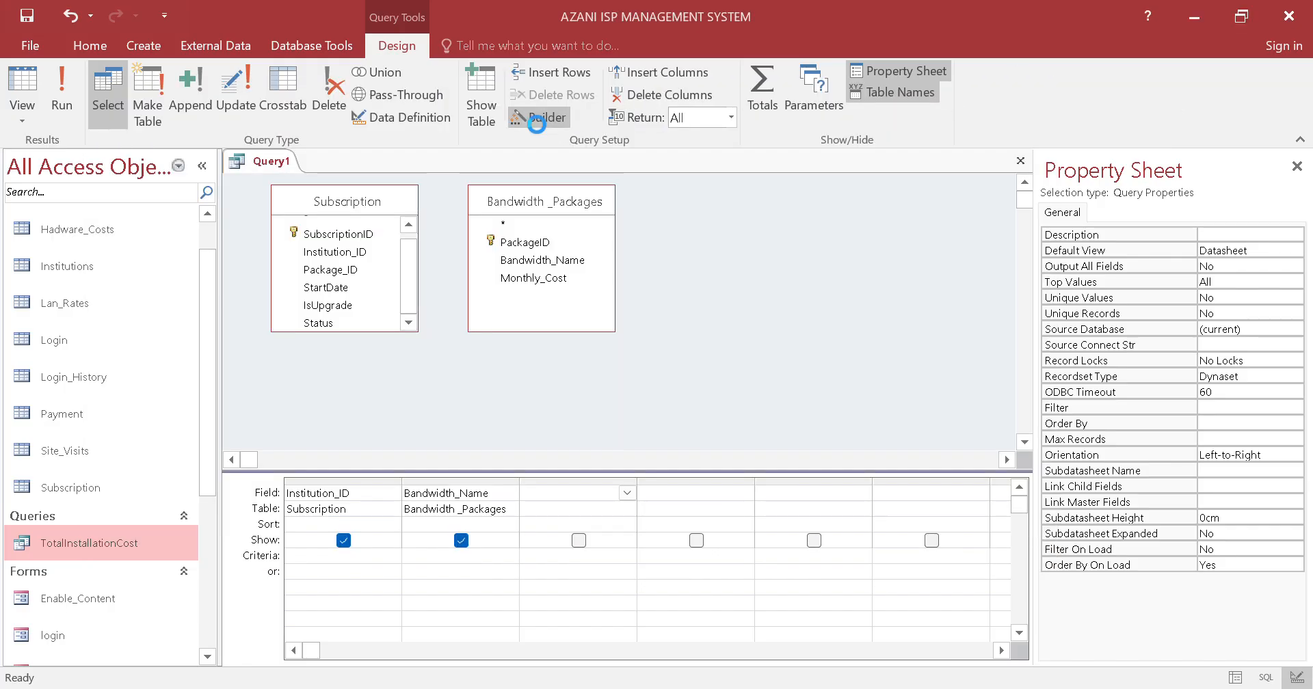
key(ctrl+v)
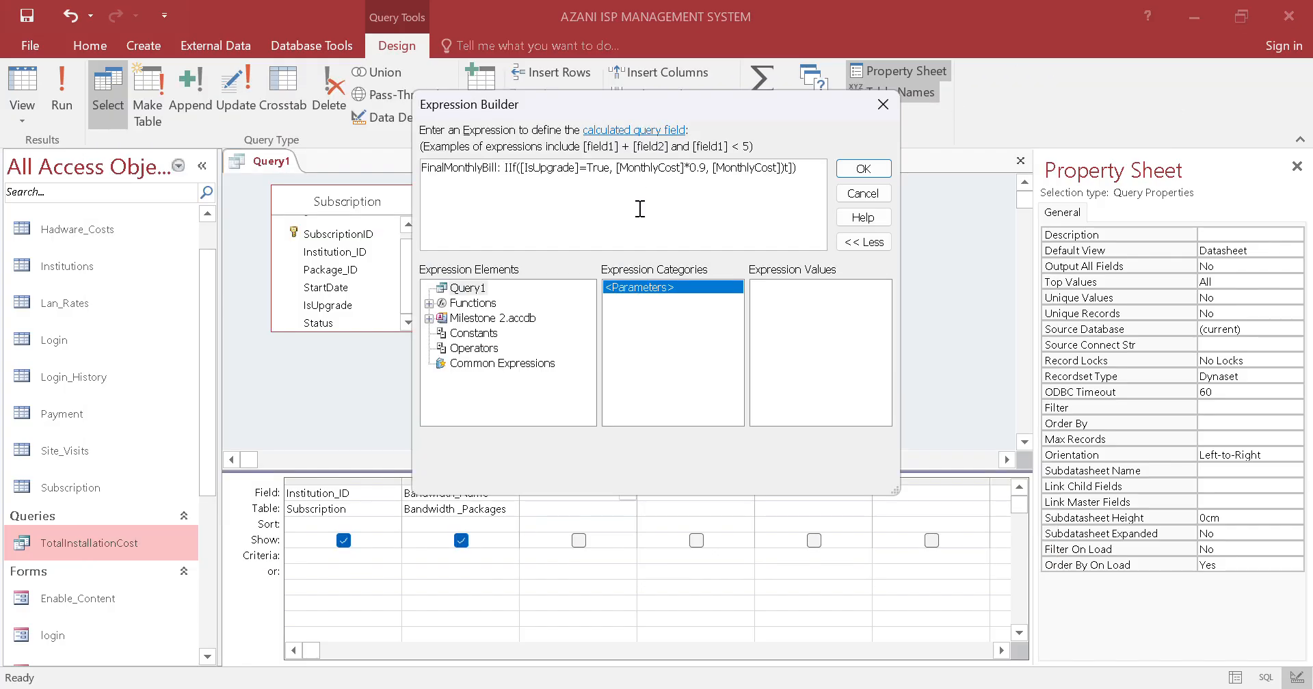
click(862, 168)
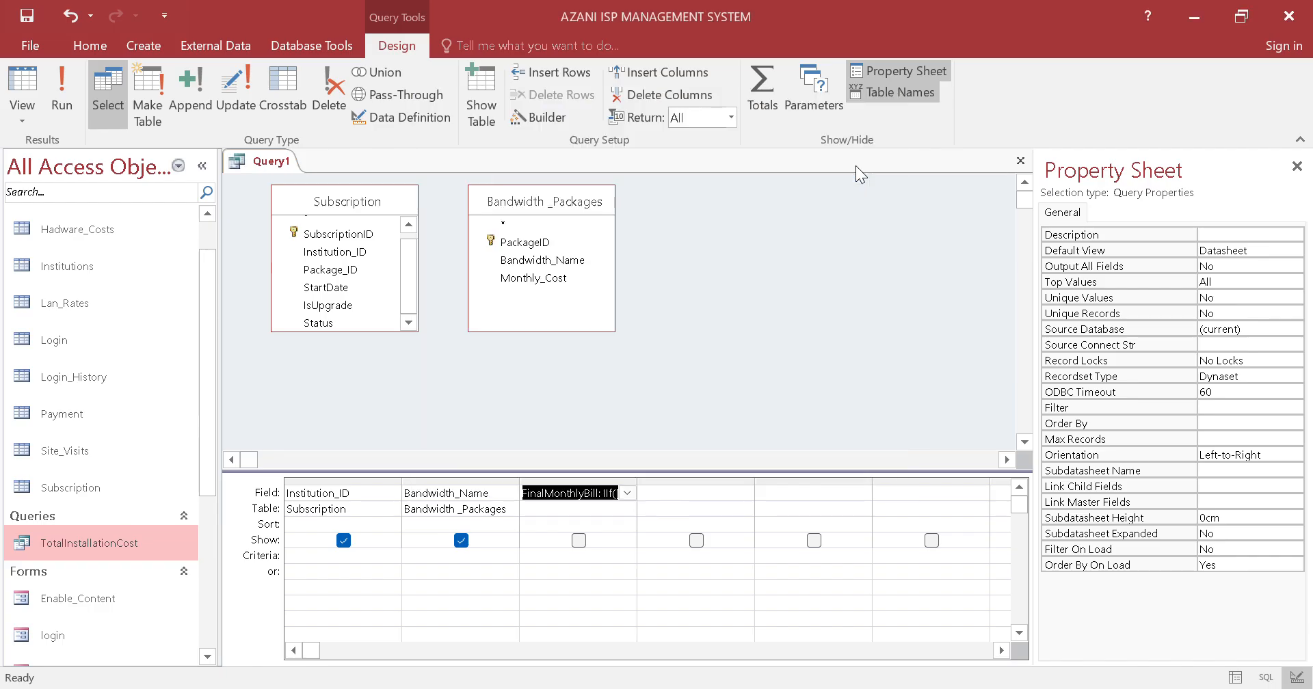
click(581, 540)
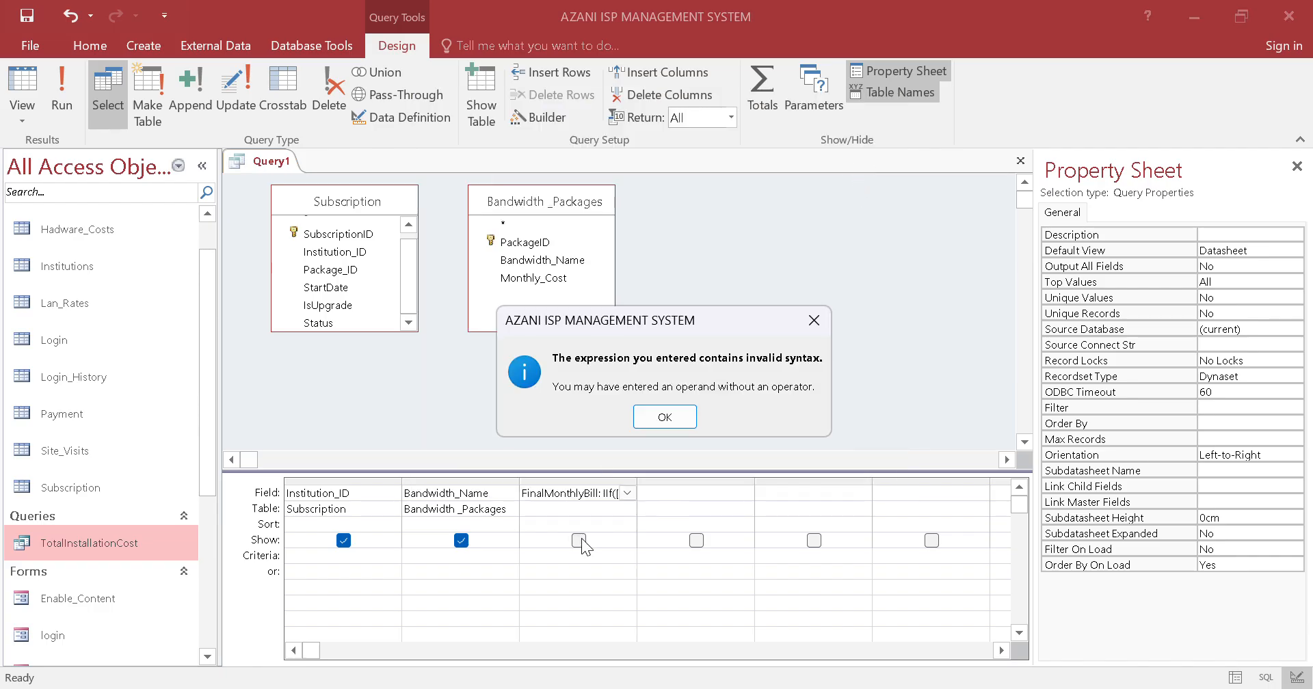
click(662, 417)
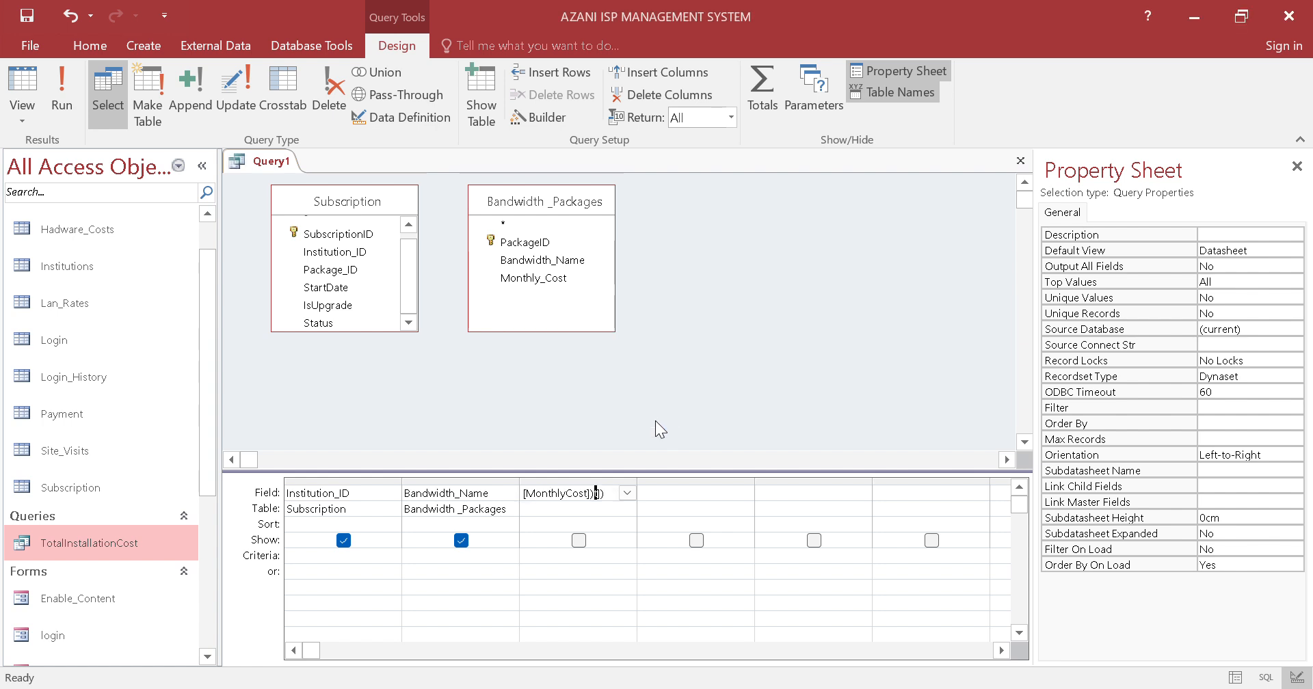
Undo the FinalMonthlyBill entry in the query's third column
click(607, 494)
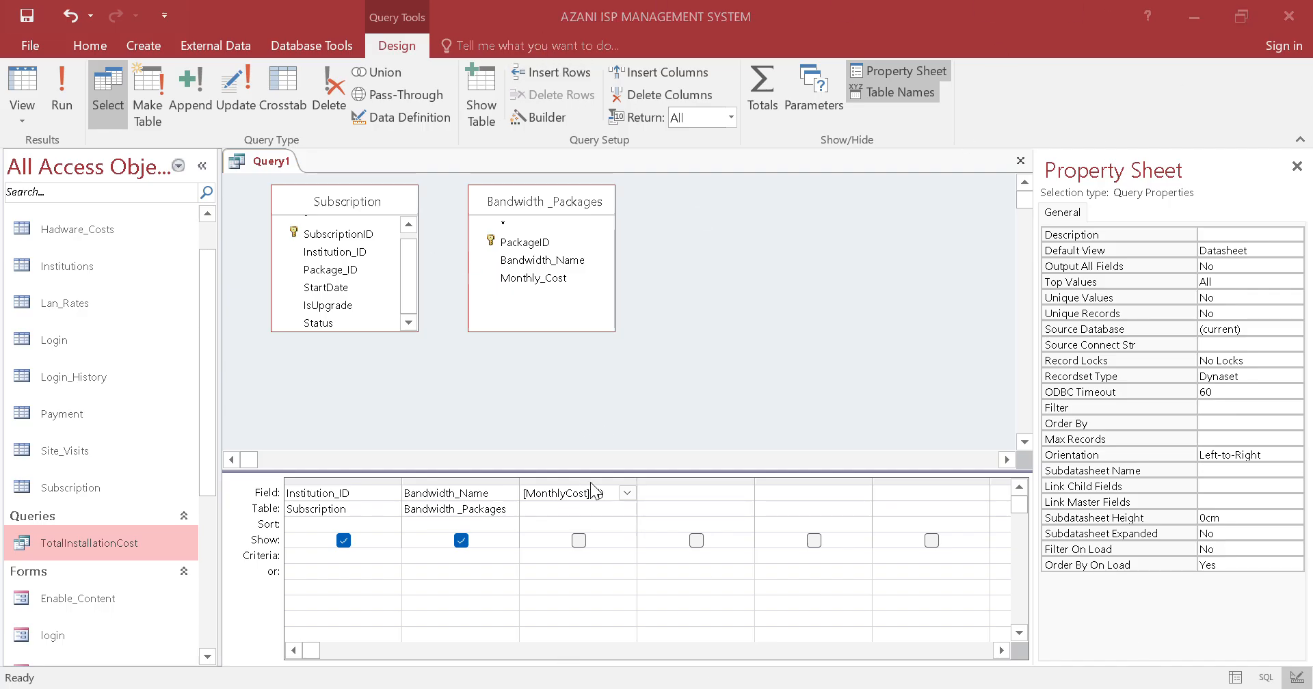
click(70, 12)
click(71, 15)
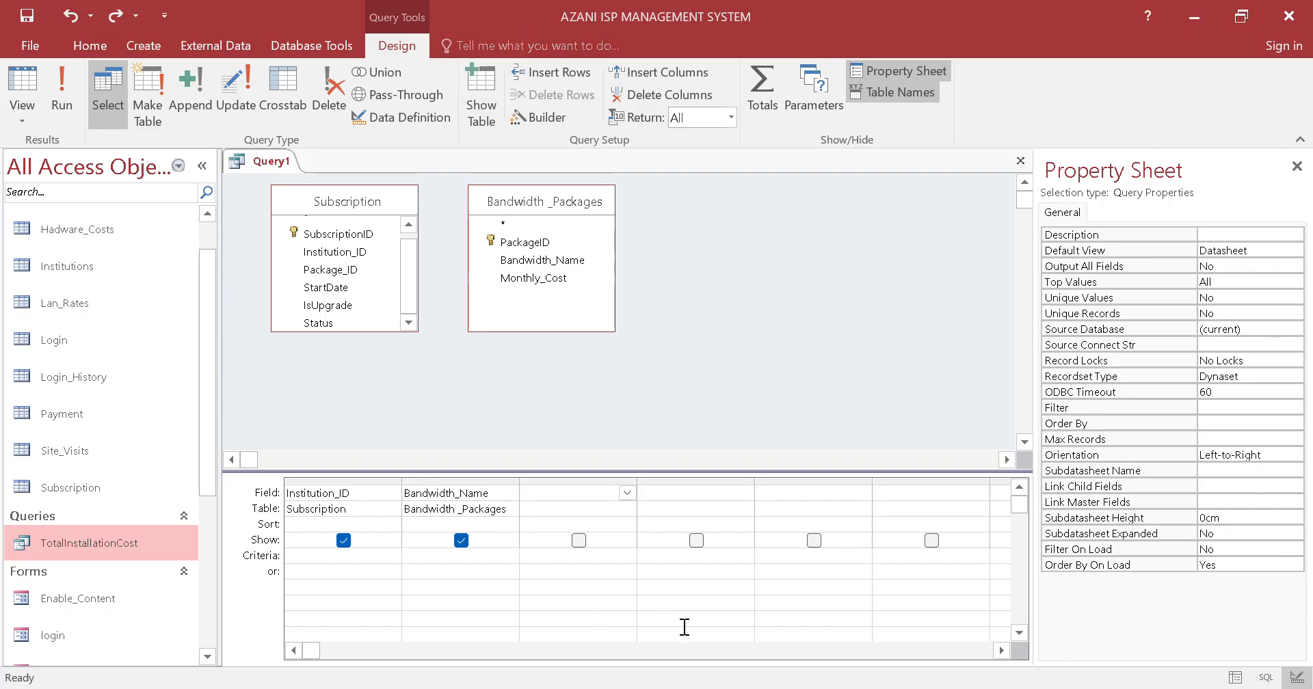
Copy the corrected expression from Notepad into the third column with the Expression Builder: FinalMonthlyBill: IIf([IsUpgrade]=True, [MonthlyCost]*0.9, [MonthlyCost])
click(686, 688)
drag(718, 194, 2, 199)
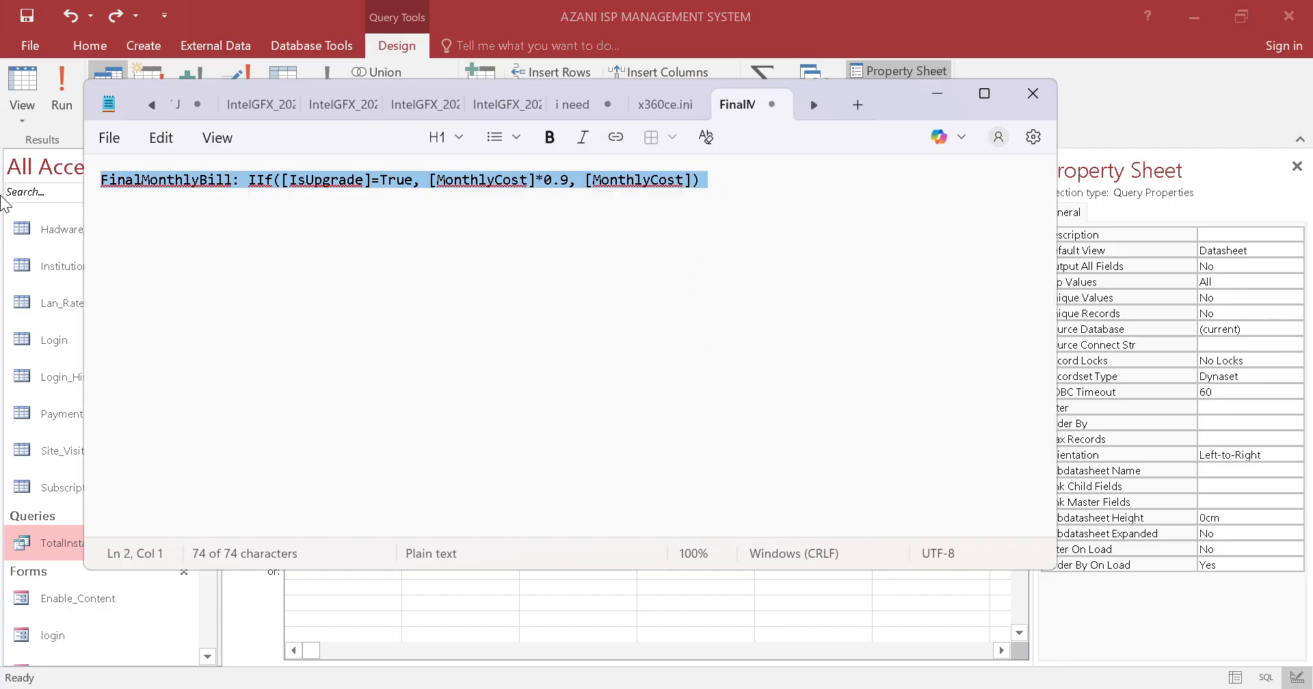
click(1221, 56)
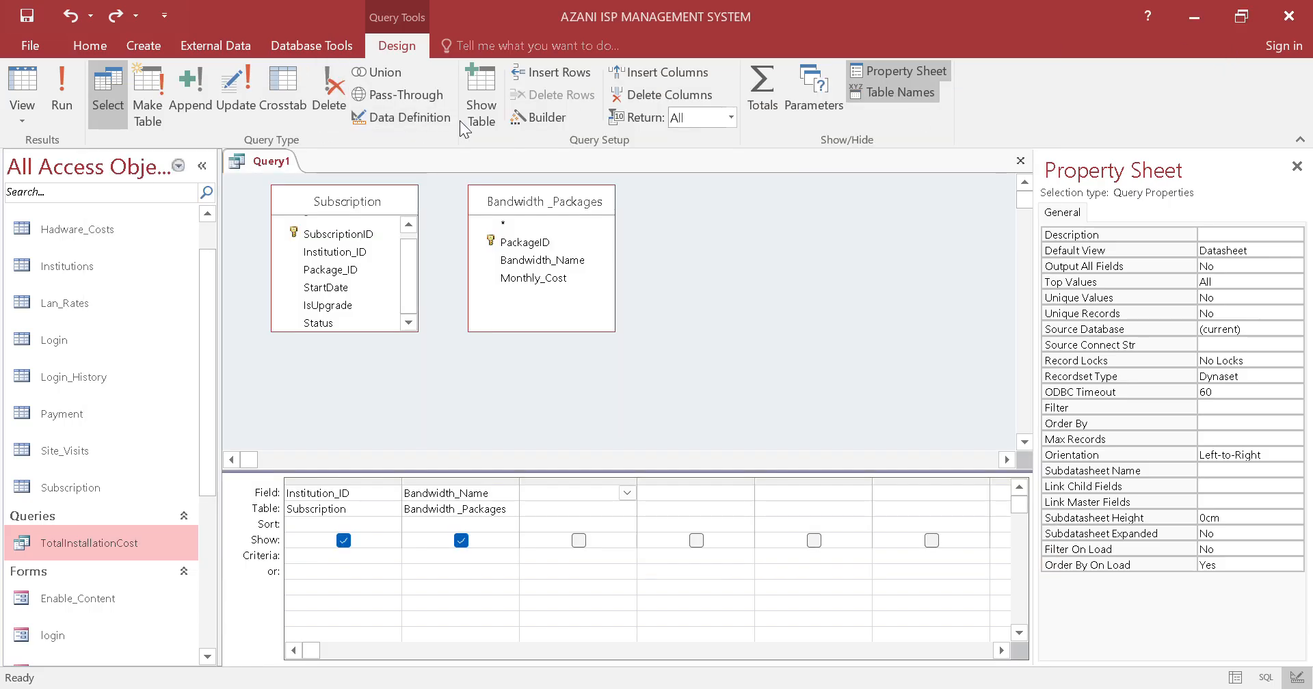
click(541, 117)
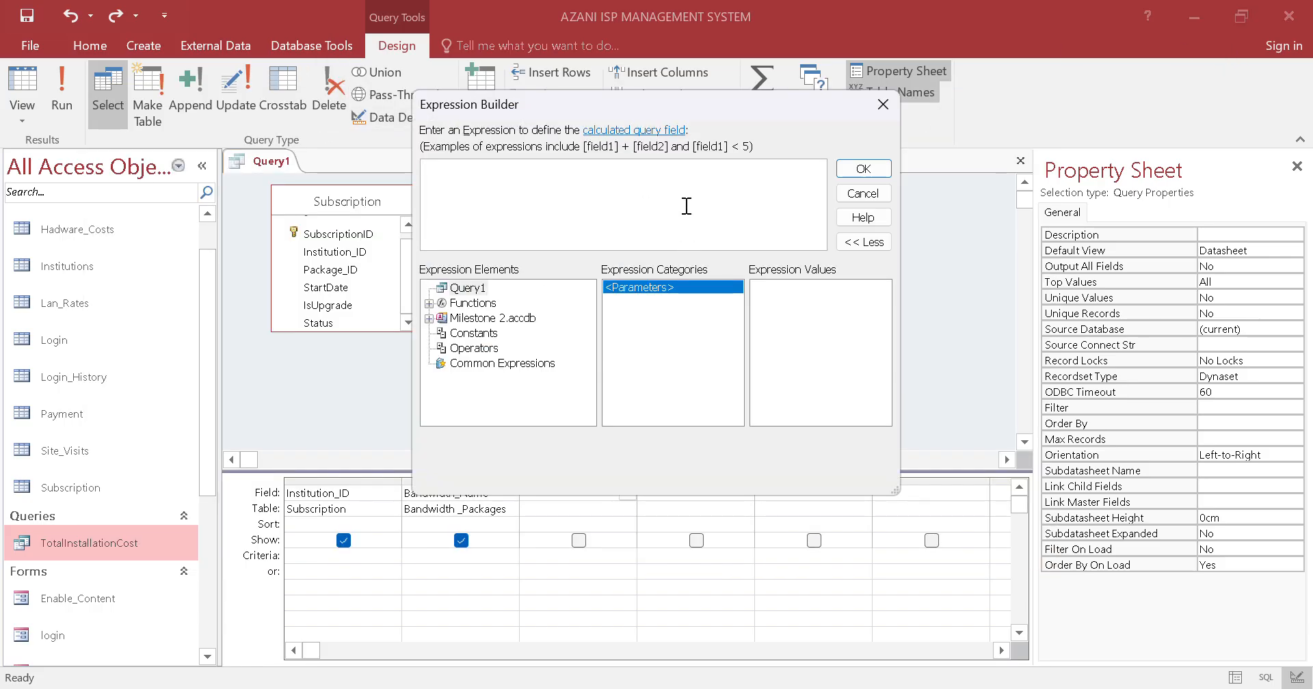
text(FinalMonthlyBill: IIf([IsUpgrade]=True,[Monthly_Cost]*0.9,[Monthly_Cost]))
click(863, 168)
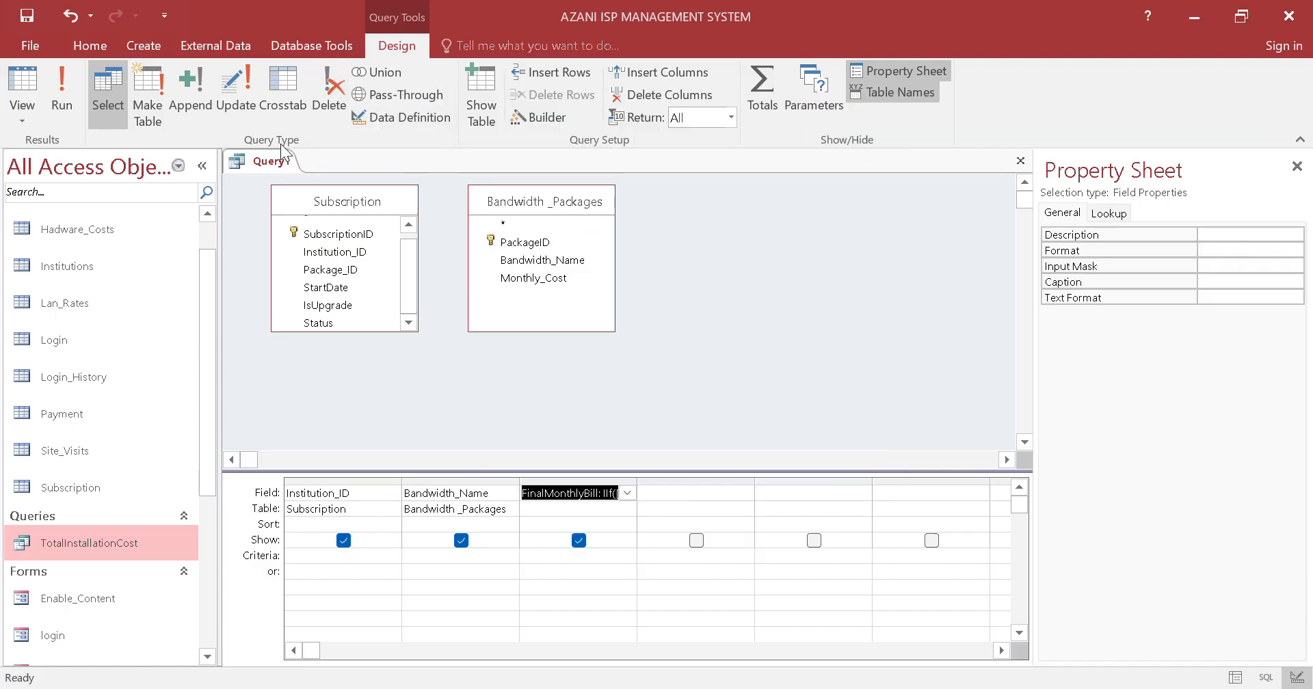
Save the query as MonthlyBilling
right_click(280, 161)
click(301, 171)
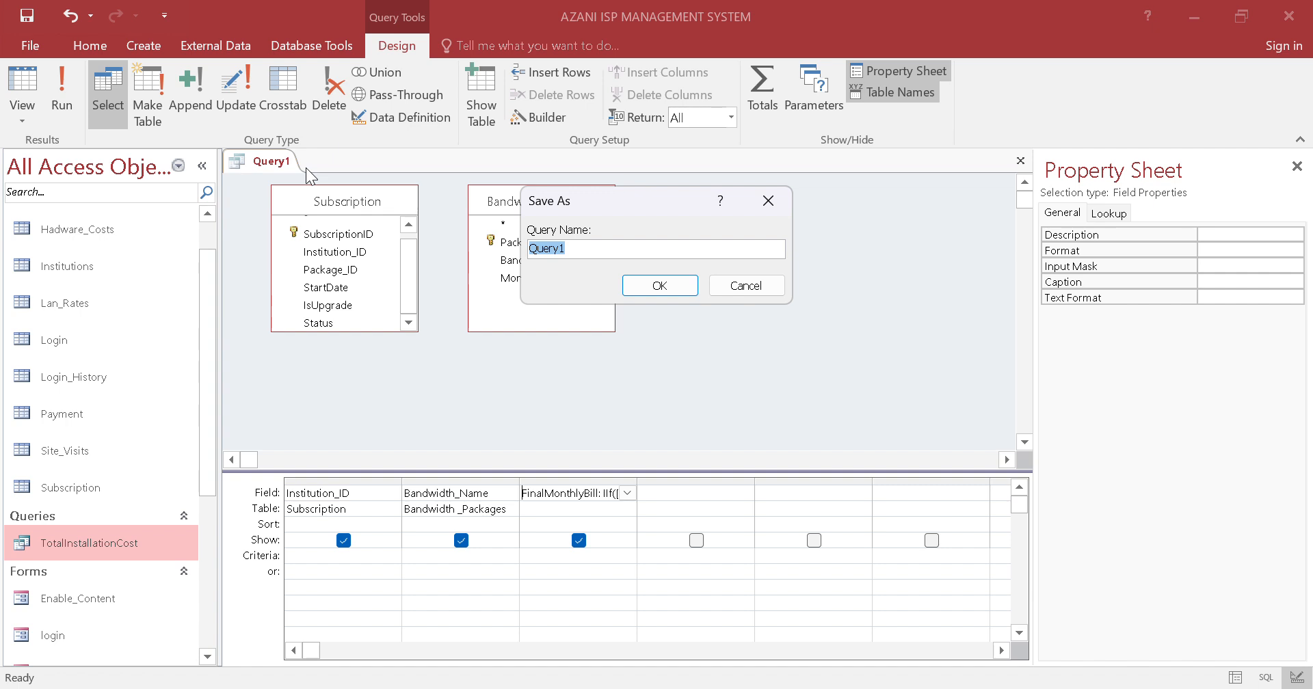
key(Caps_Lock)
text(M)
key(Caps_Lock)
text(onthly)
key(Caps_Lock)
text(B)
key(Caps_Lock)
text(illing)
click(645, 280)
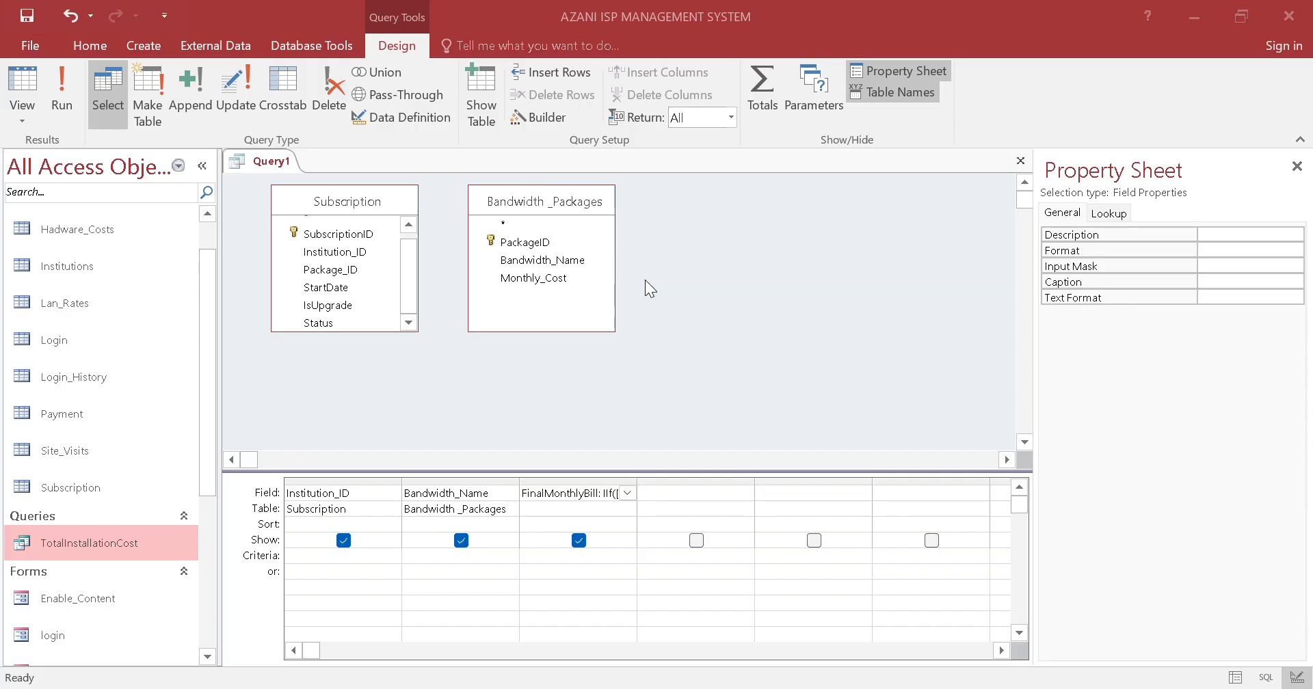
Close the MonthlyBilling query and start another new query in Design view
right_click(322, 164)
click(334, 202)
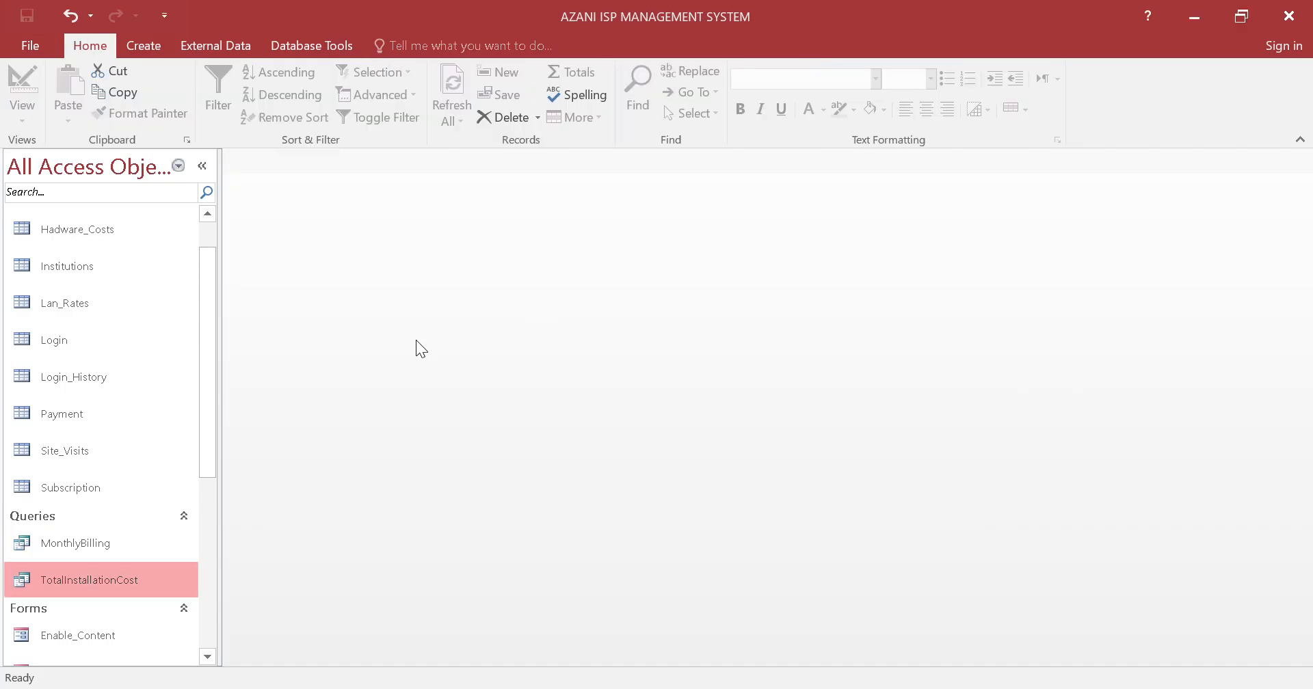
click(144, 46)
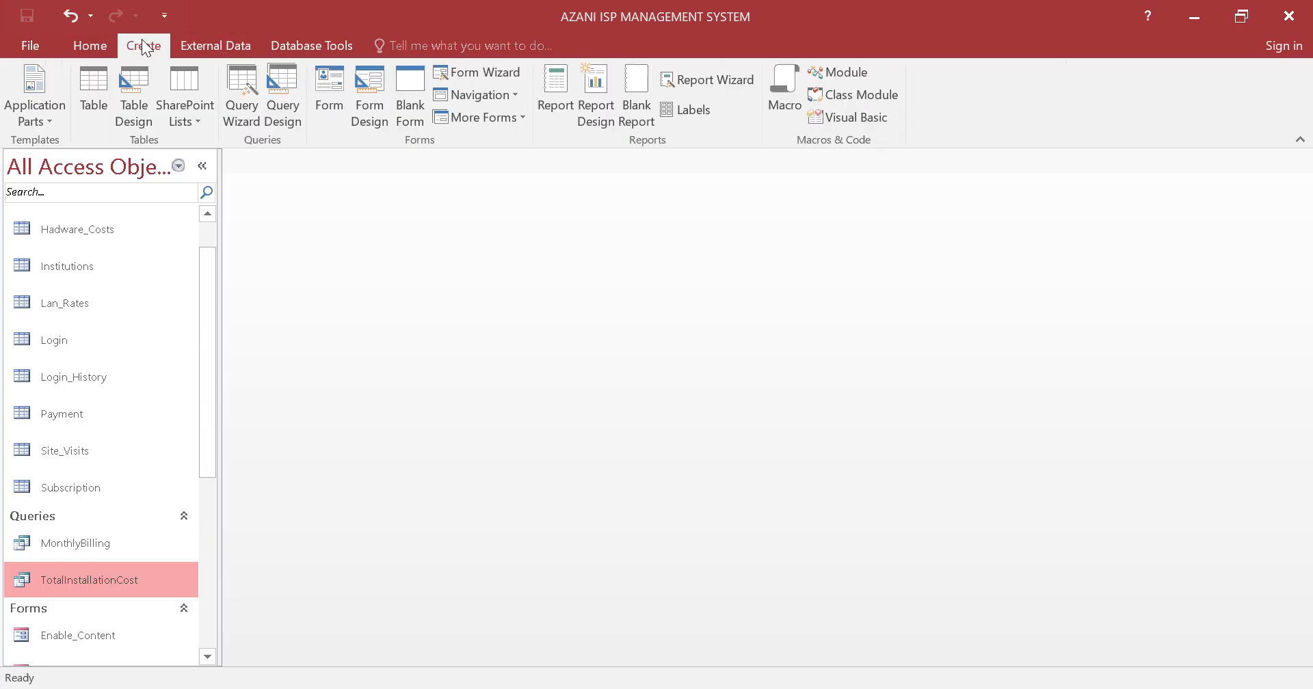
click(284, 89)
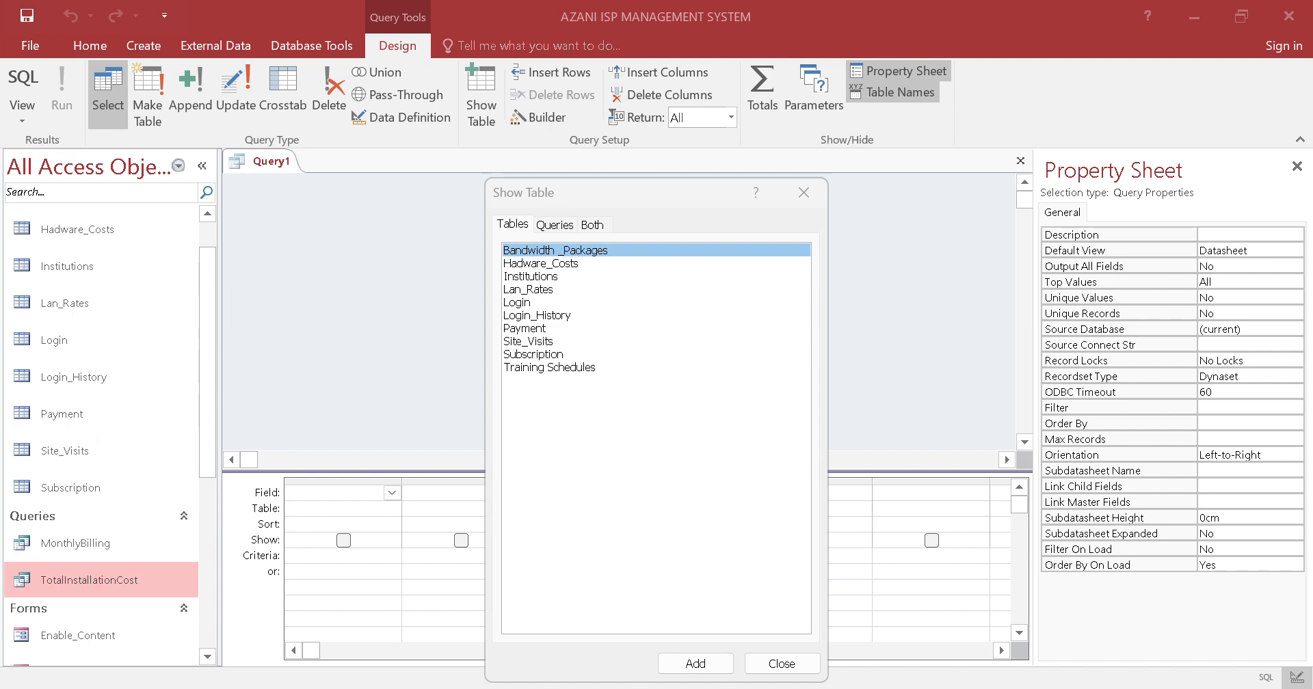
Switch to the question paper PDF in Chrome and read the rules on the payment deadline, overdue fine and service disconnection
click(291, 688)
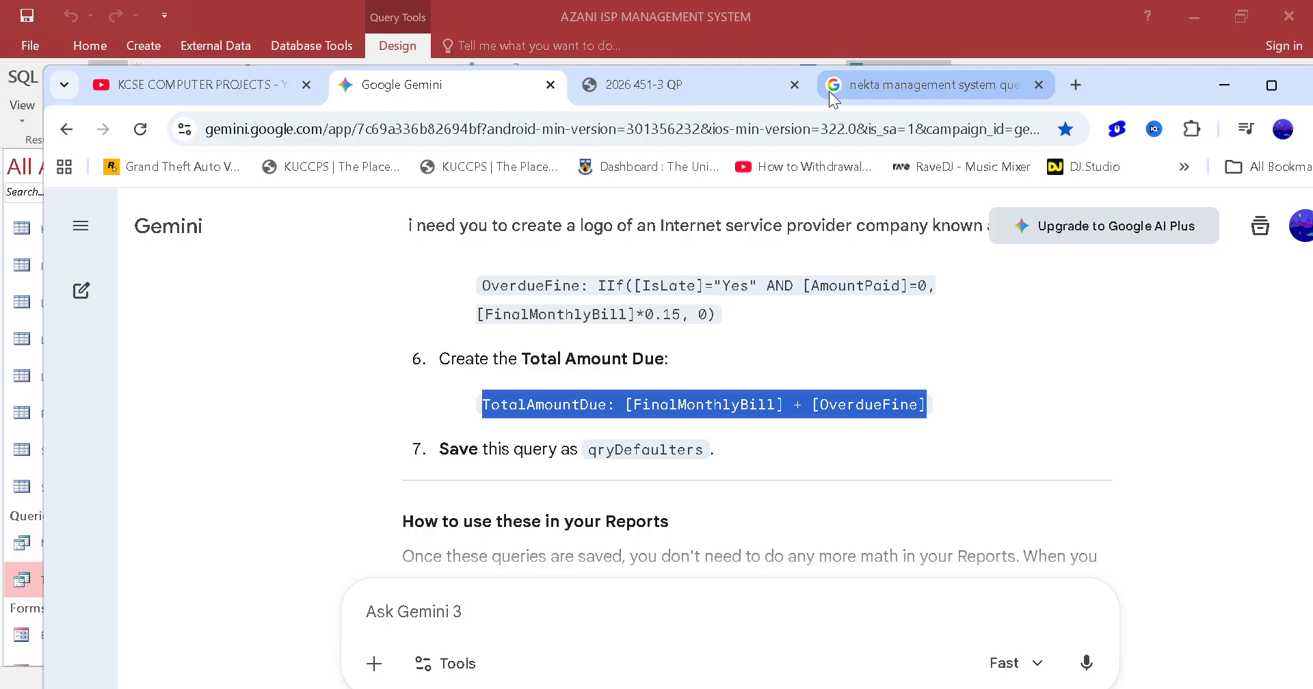
click(759, 92)
click(760, 91)
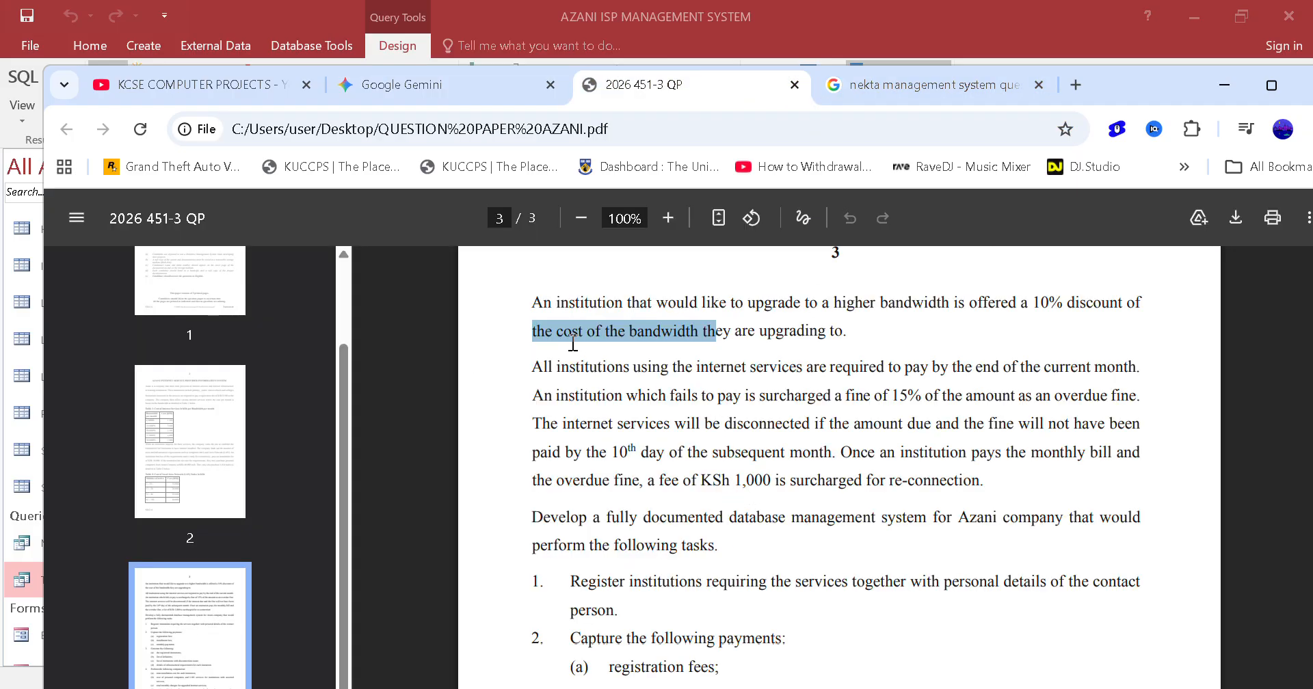
drag(533, 366, 1139, 367)
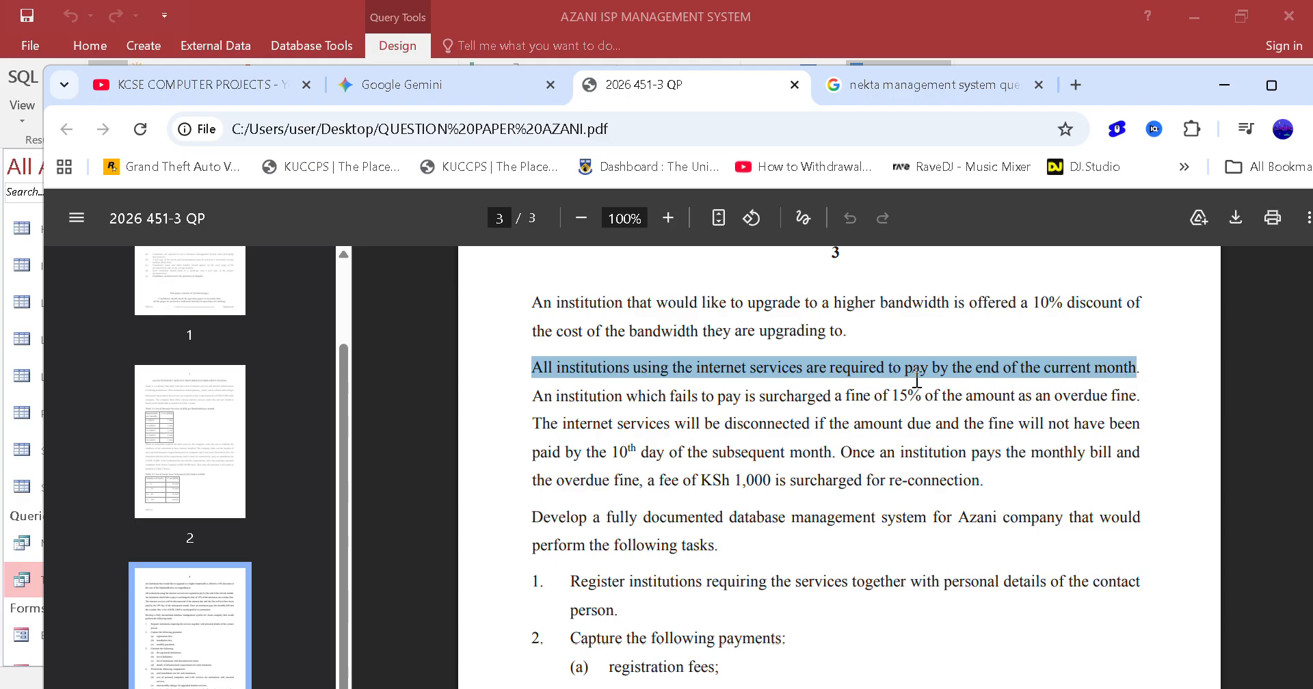
click(567, 410)
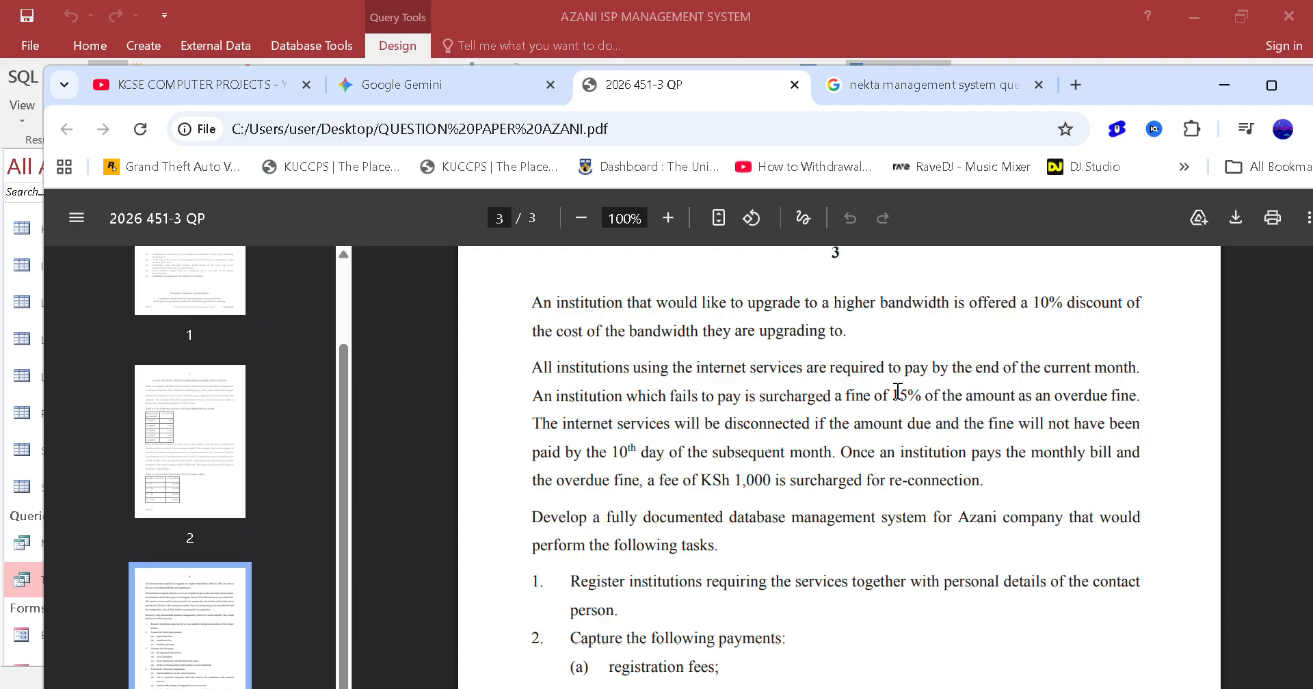
drag(900, 396, 1128, 396)
click(535, 409)
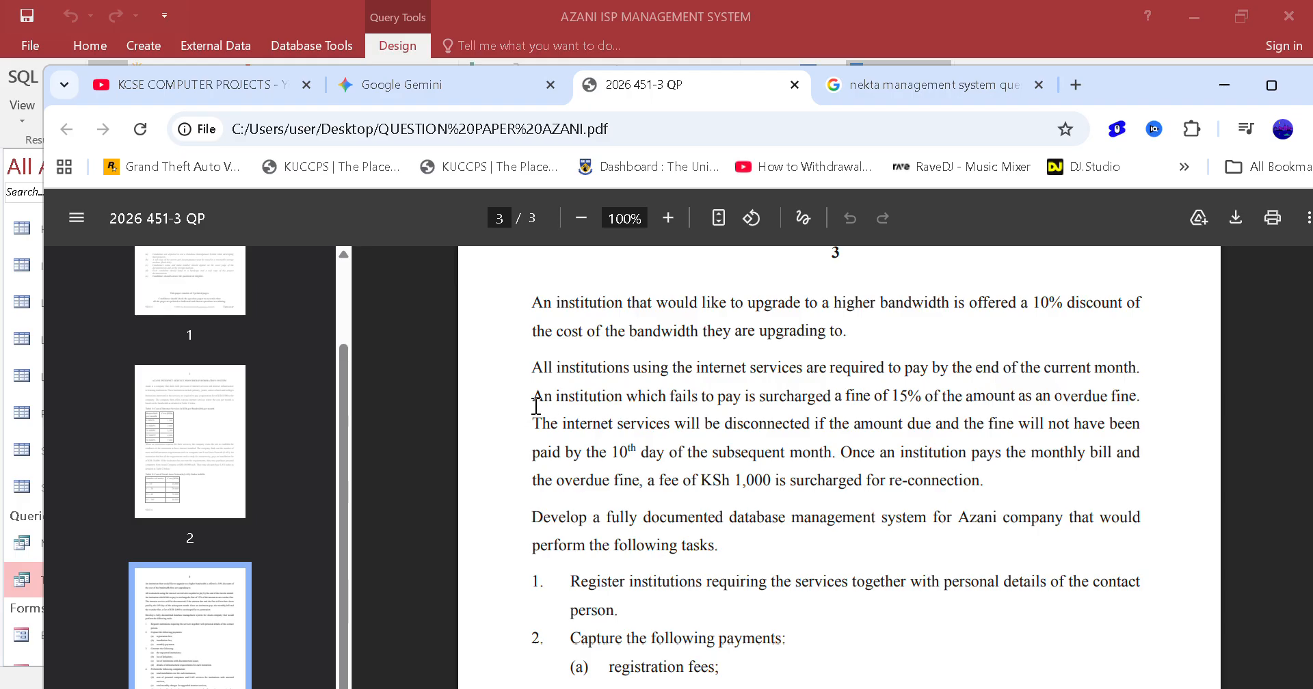
drag(550, 424, 1137, 424)
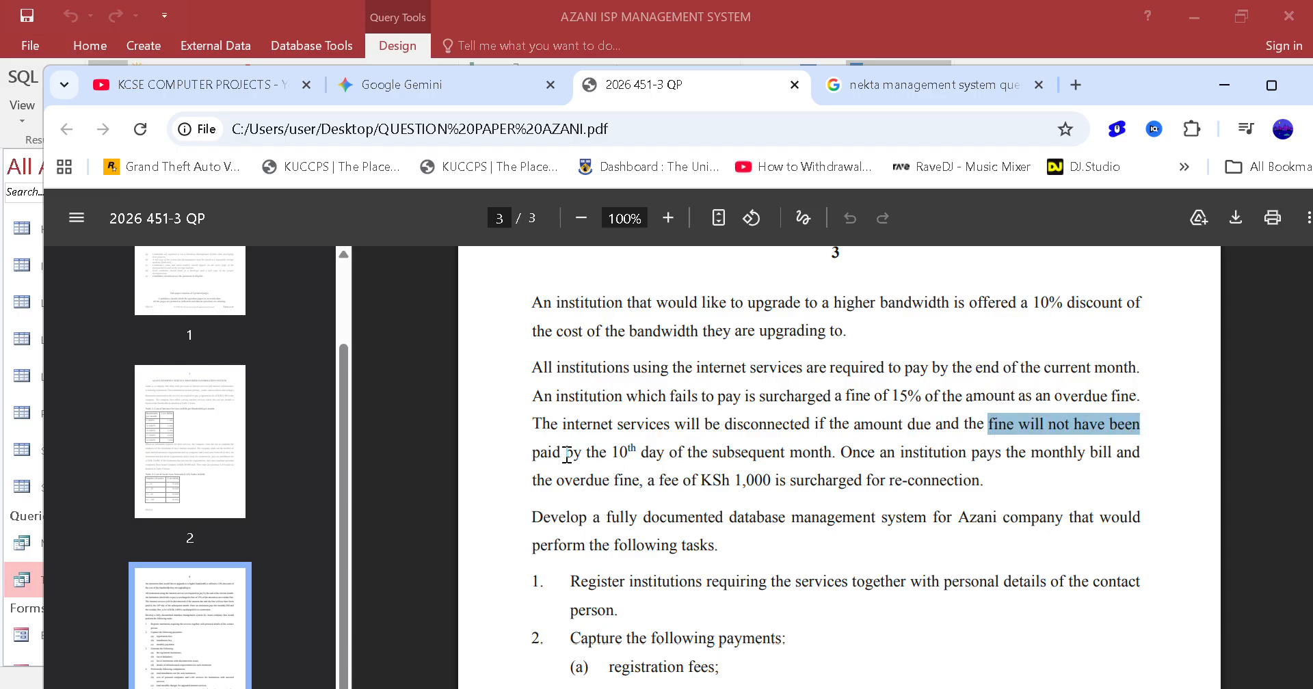
Read the disconnection deadline and re-connection fee rules, recheck the overdue fine rule, and return to Access
drag(574, 453, 1029, 453)
click(826, 455)
click(845, 453)
drag(845, 452, 1141, 453)
drag(556, 480, 694, 481)
click(695, 481)
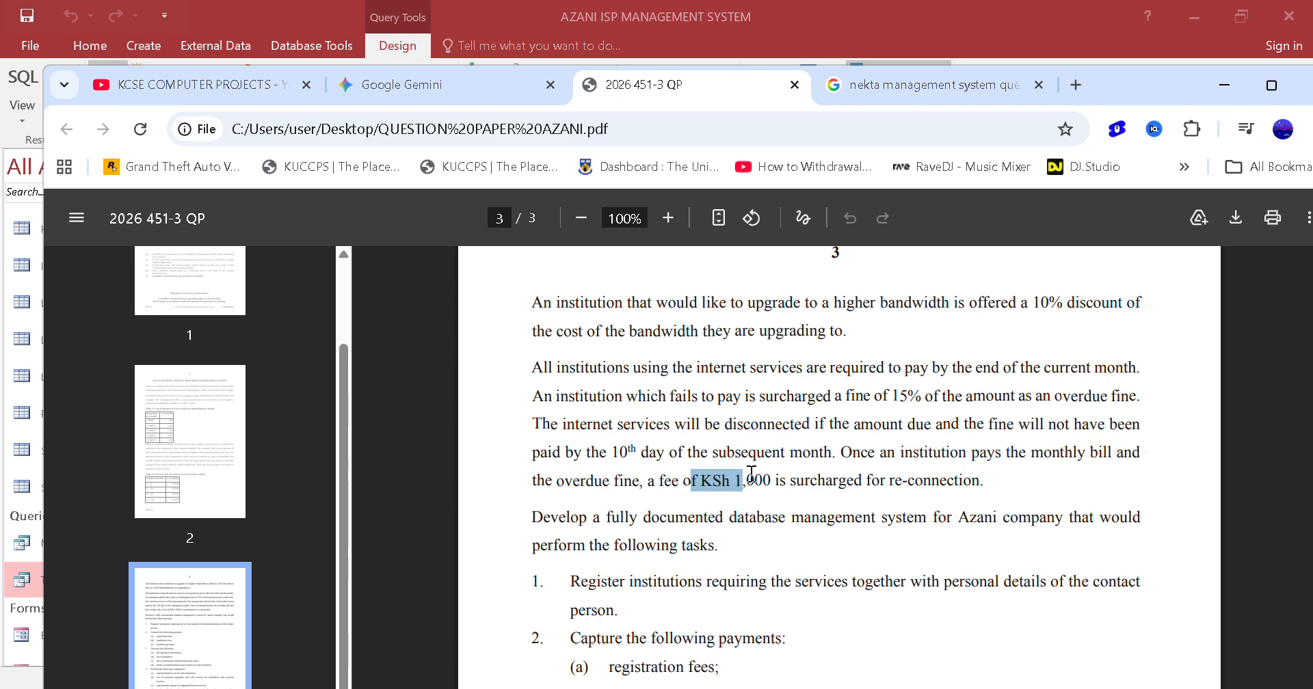
drag(751, 473, 981, 479)
click(963, 474)
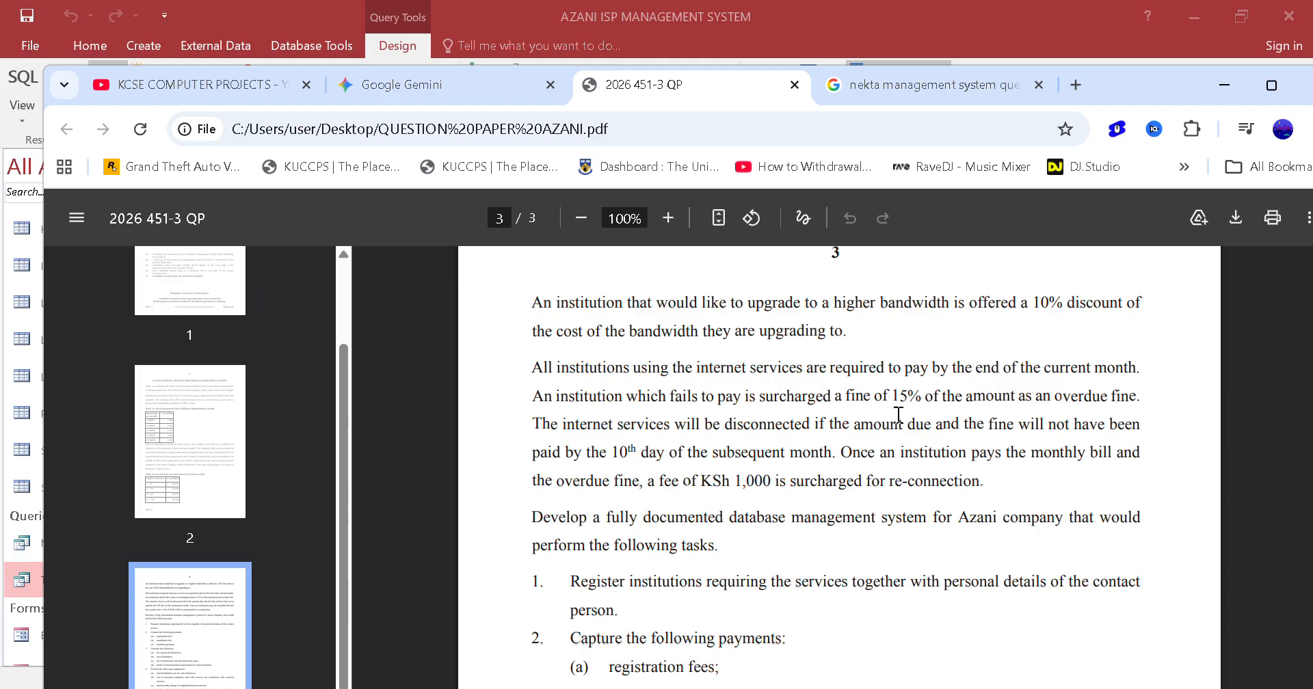
drag(882, 397, 1109, 382)
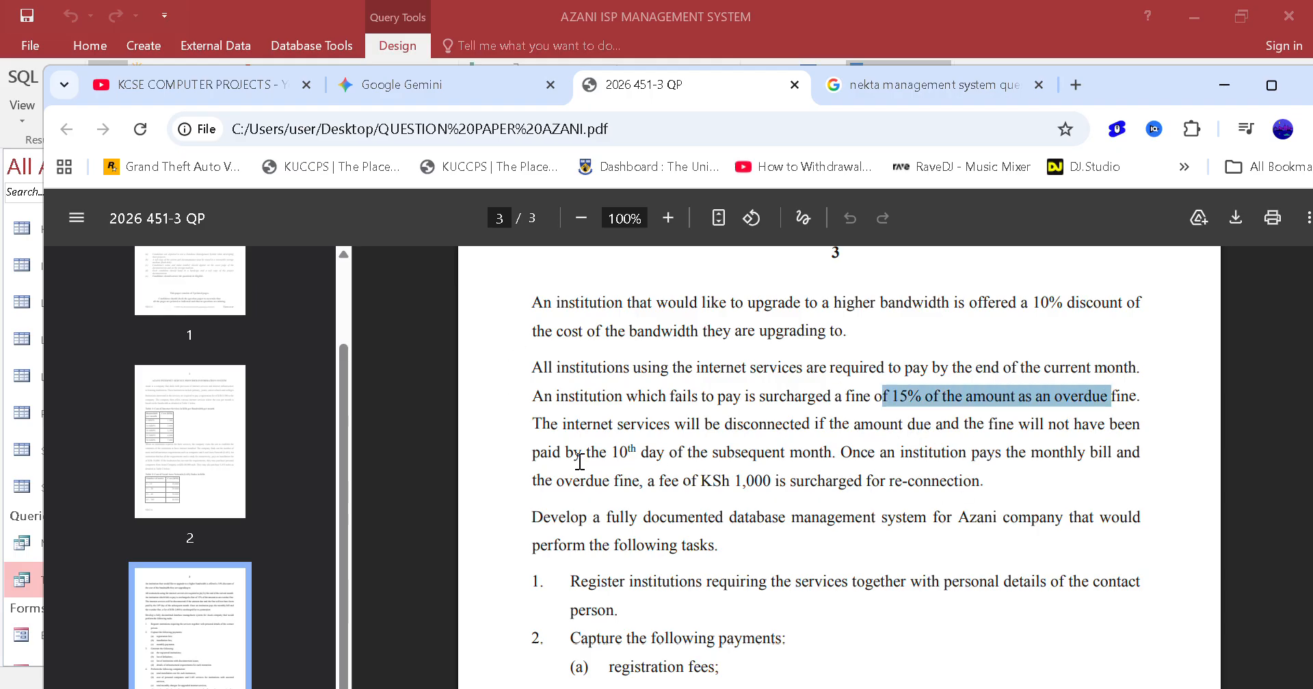
click(915, 415)
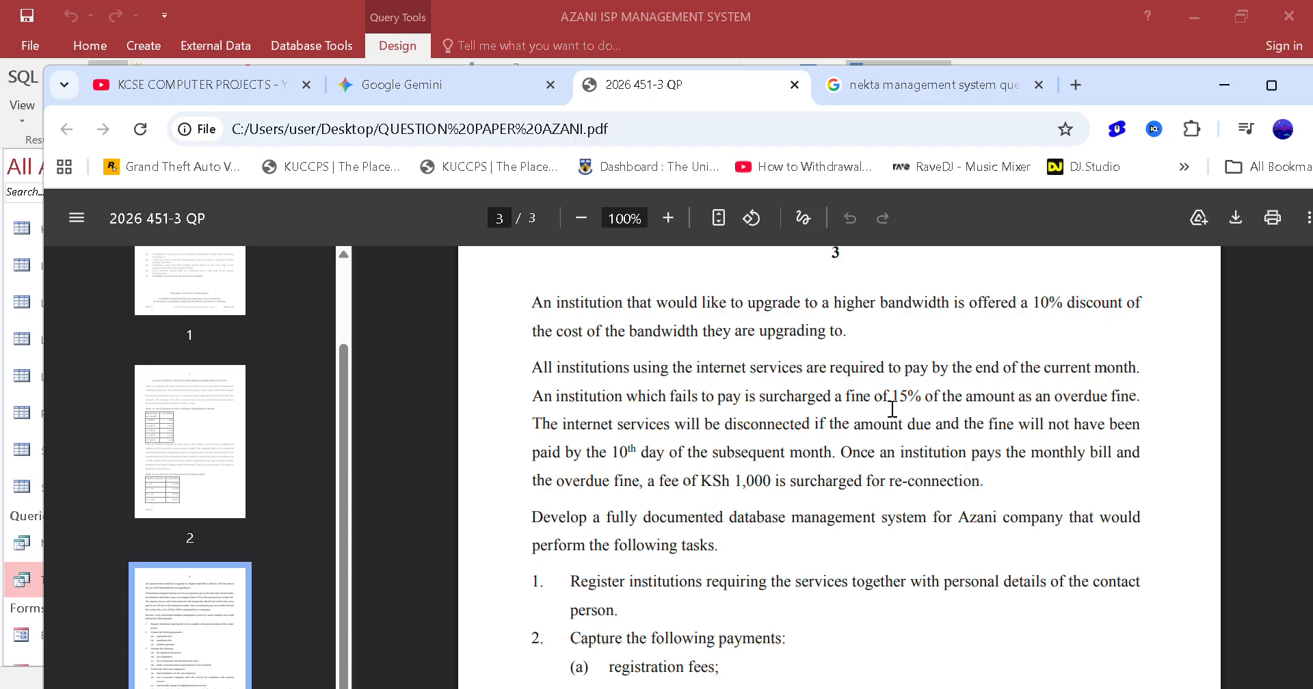
drag(575, 455, 1107, 452)
click(740, 378)
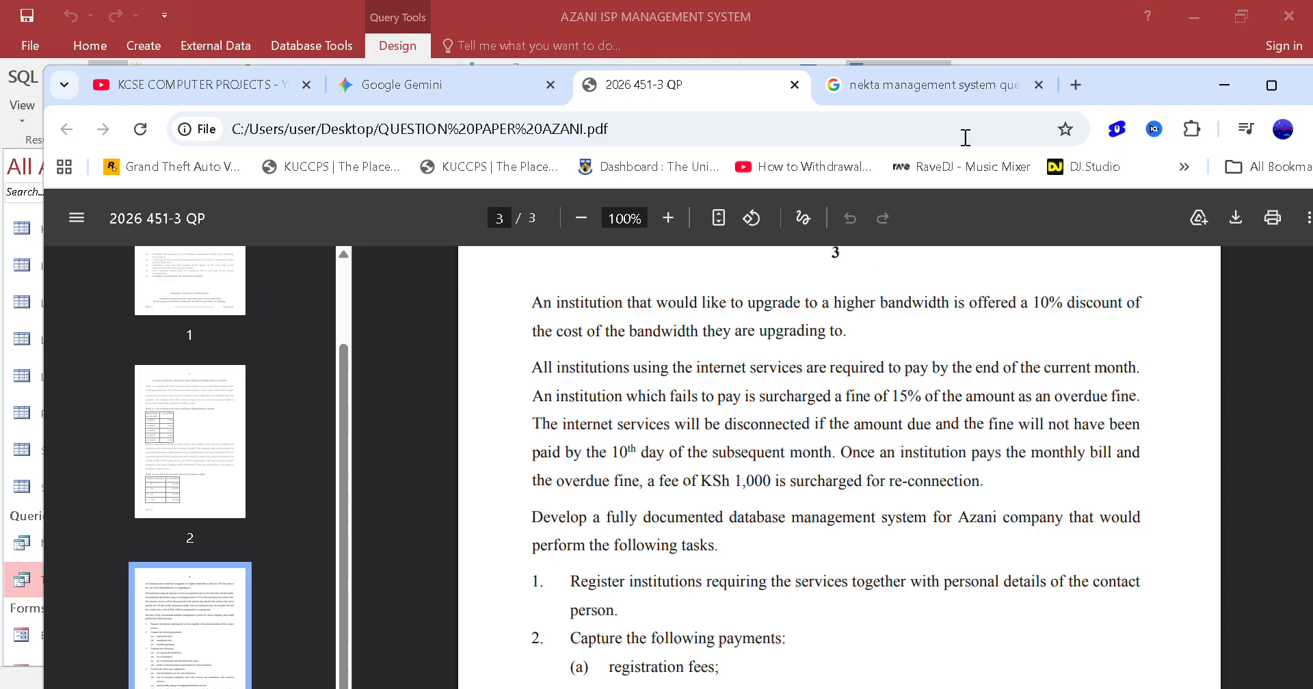
click(1229, 96)
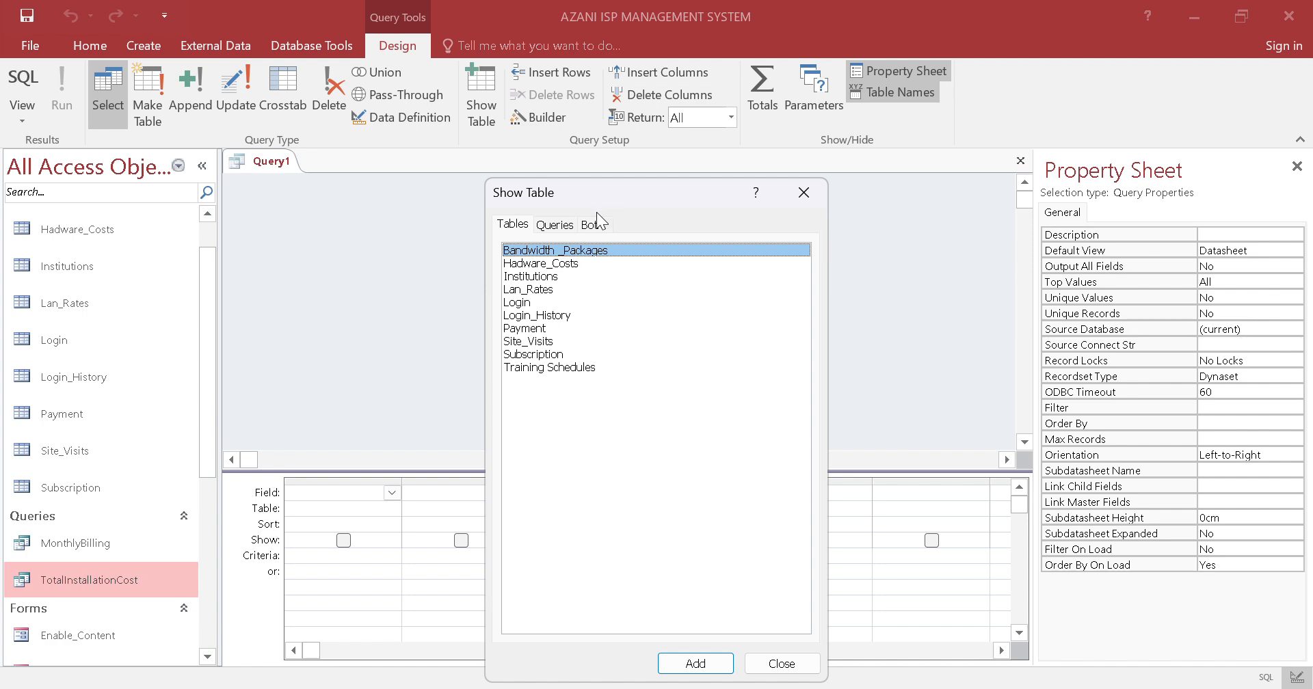
Add the MonthlyBilling query and the Payment table to the new query design
click(554, 225)
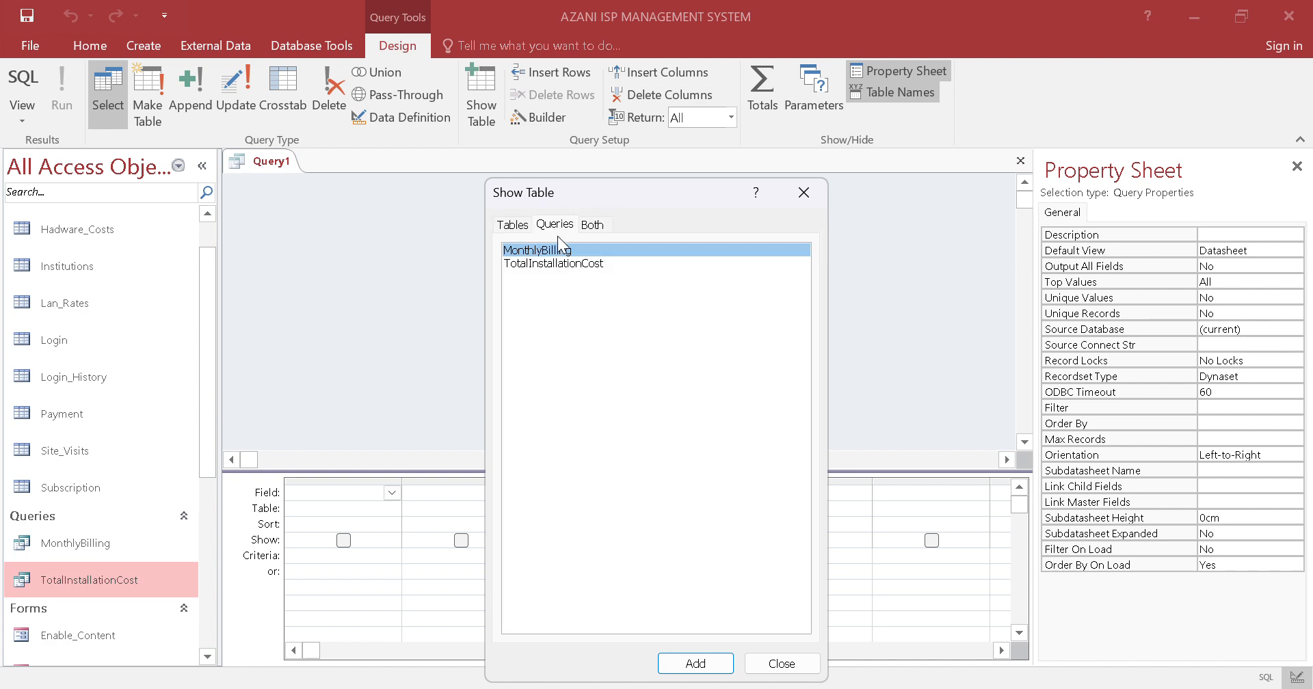
click(694, 662)
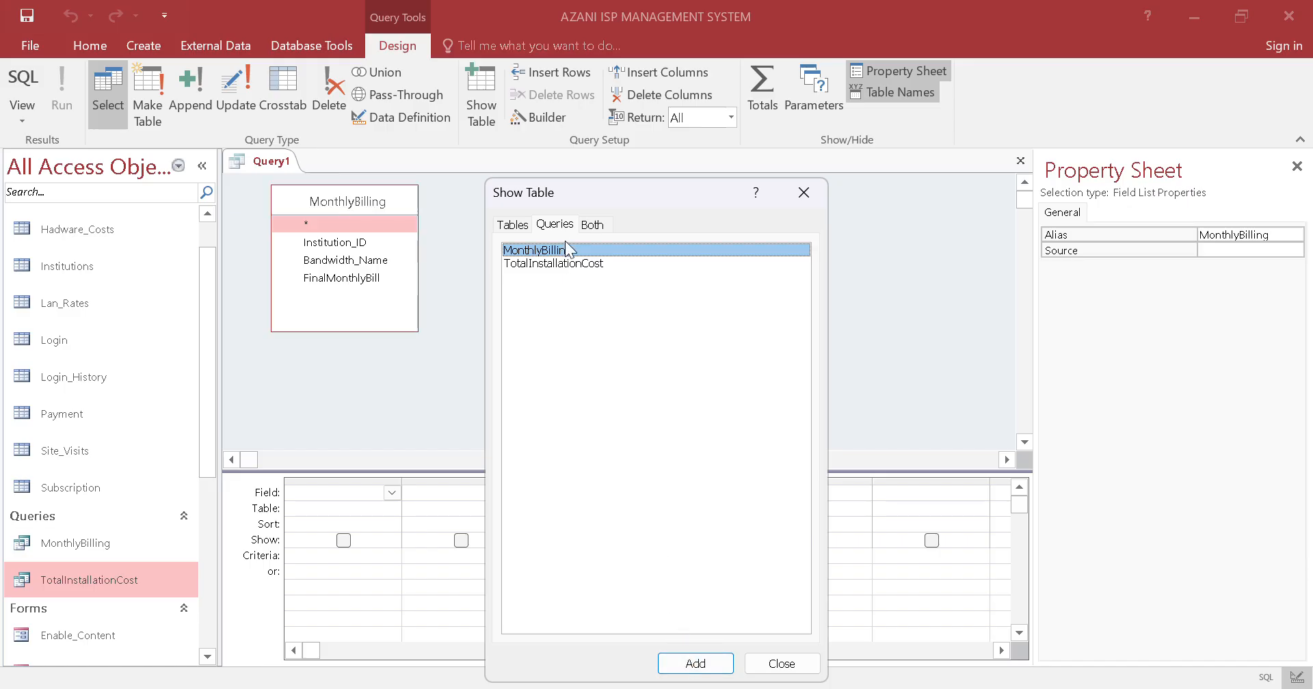
click(516, 229)
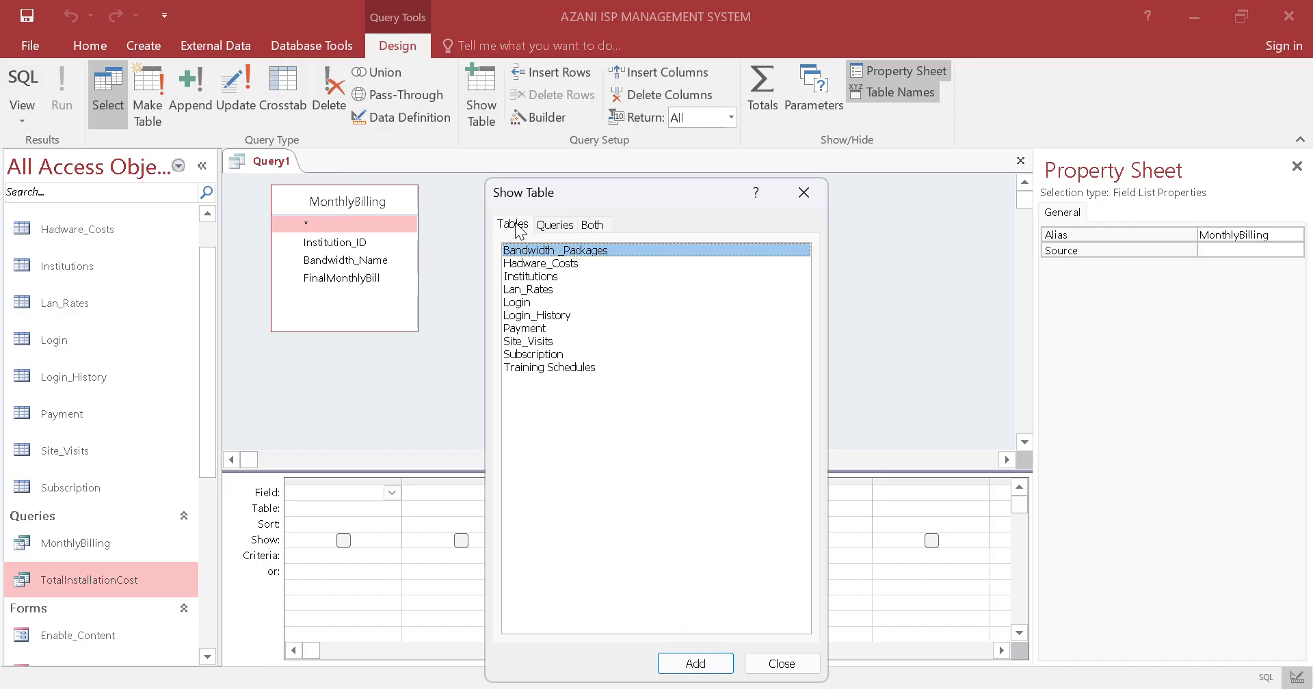
click(537, 335)
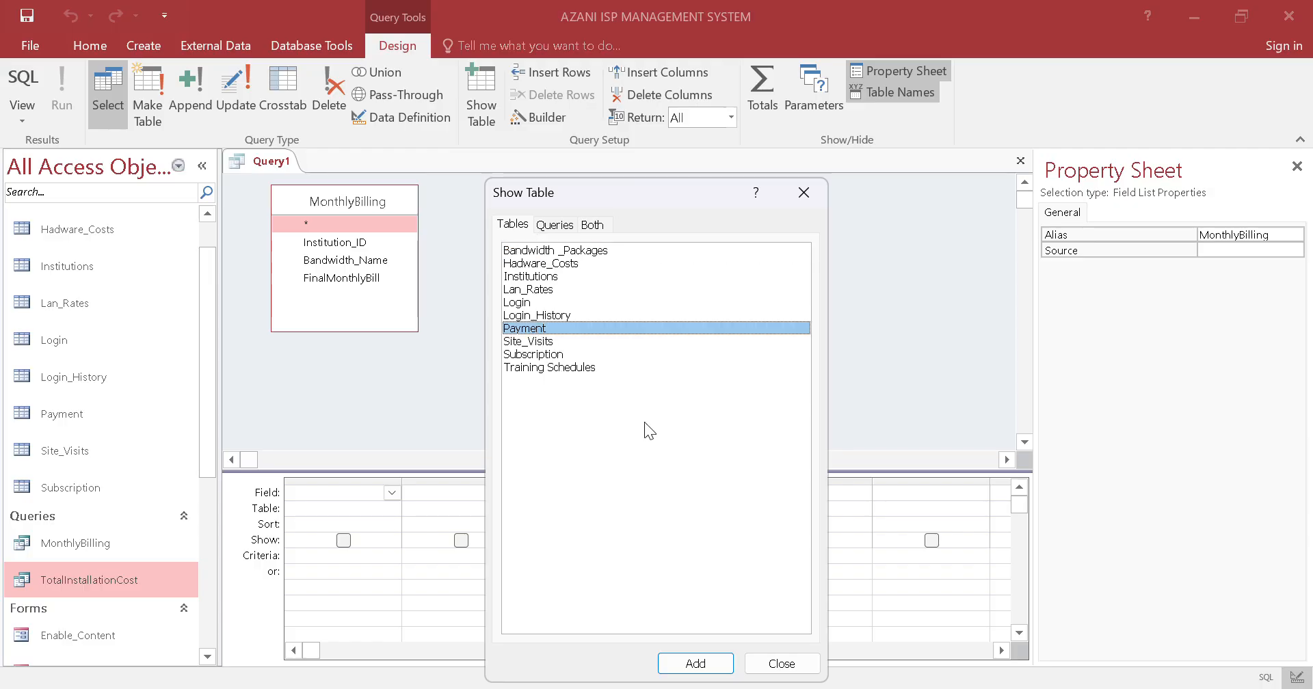
click(698, 665)
click(781, 663)
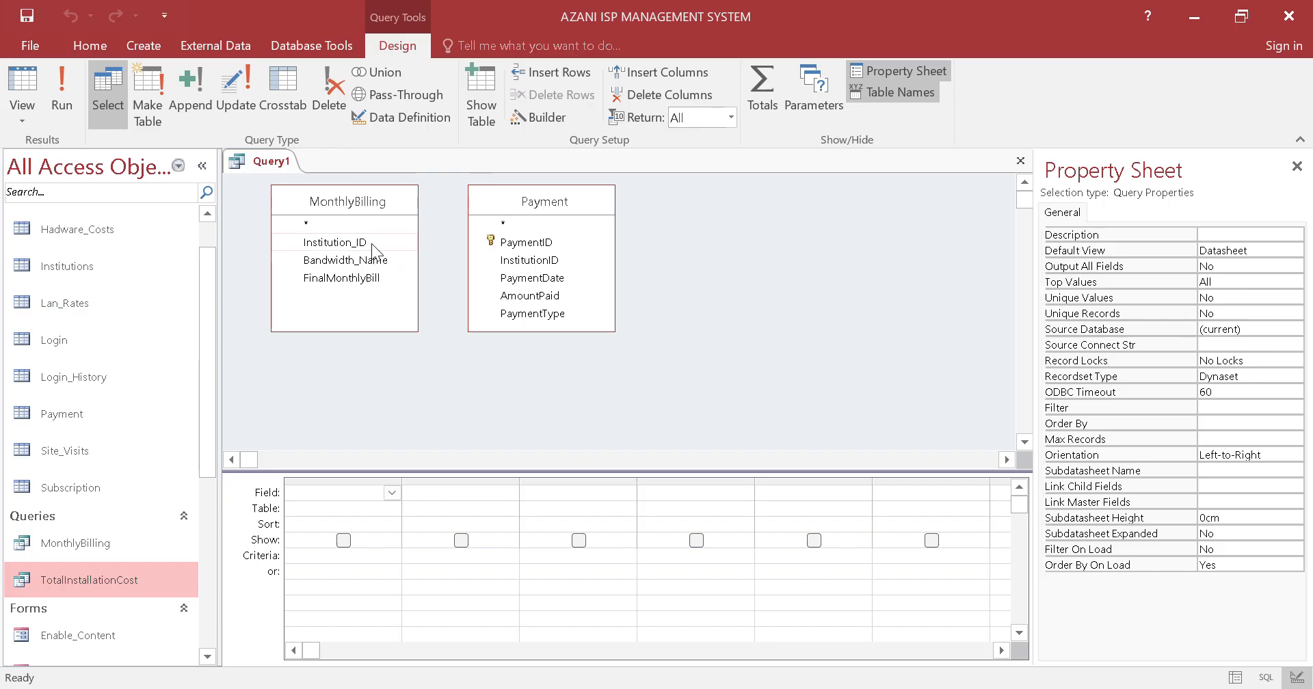
Join Institution_ID in MonthlyBilling to InstitutionID in Payment and reposition the Payment field list away from MonthlyBilling
drag(372, 243, 491, 260)
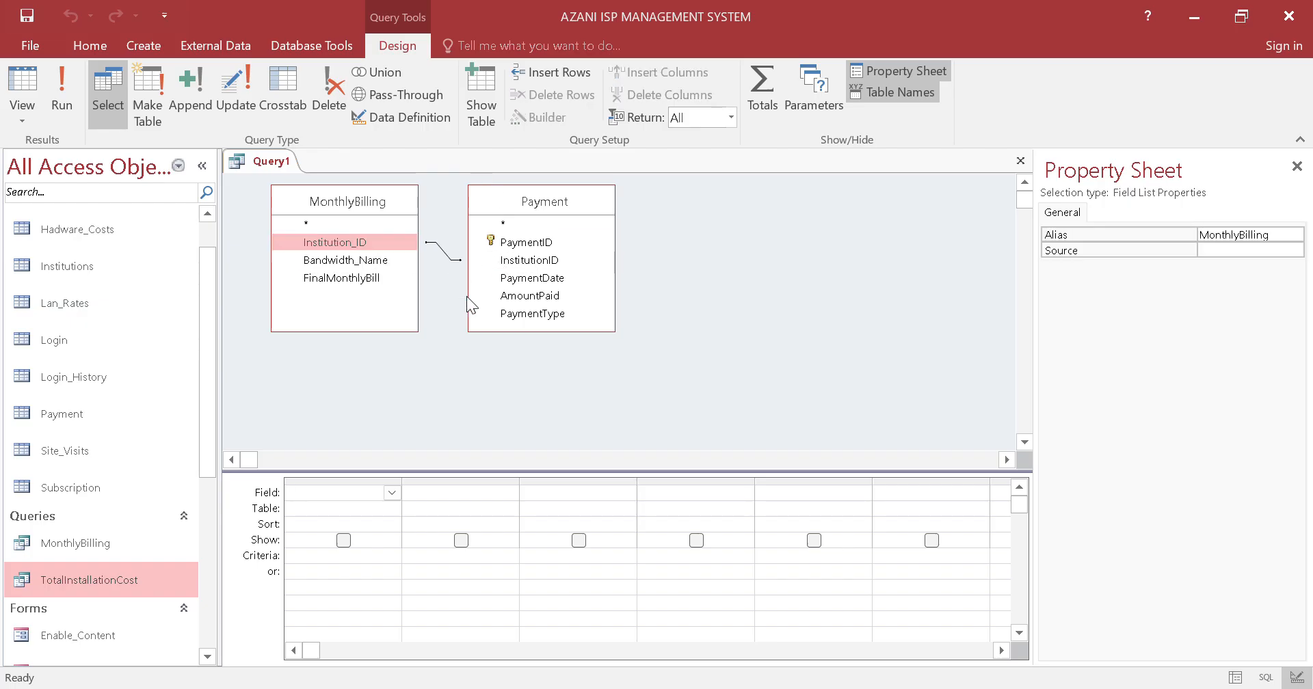
drag(514, 193, 771, 211)
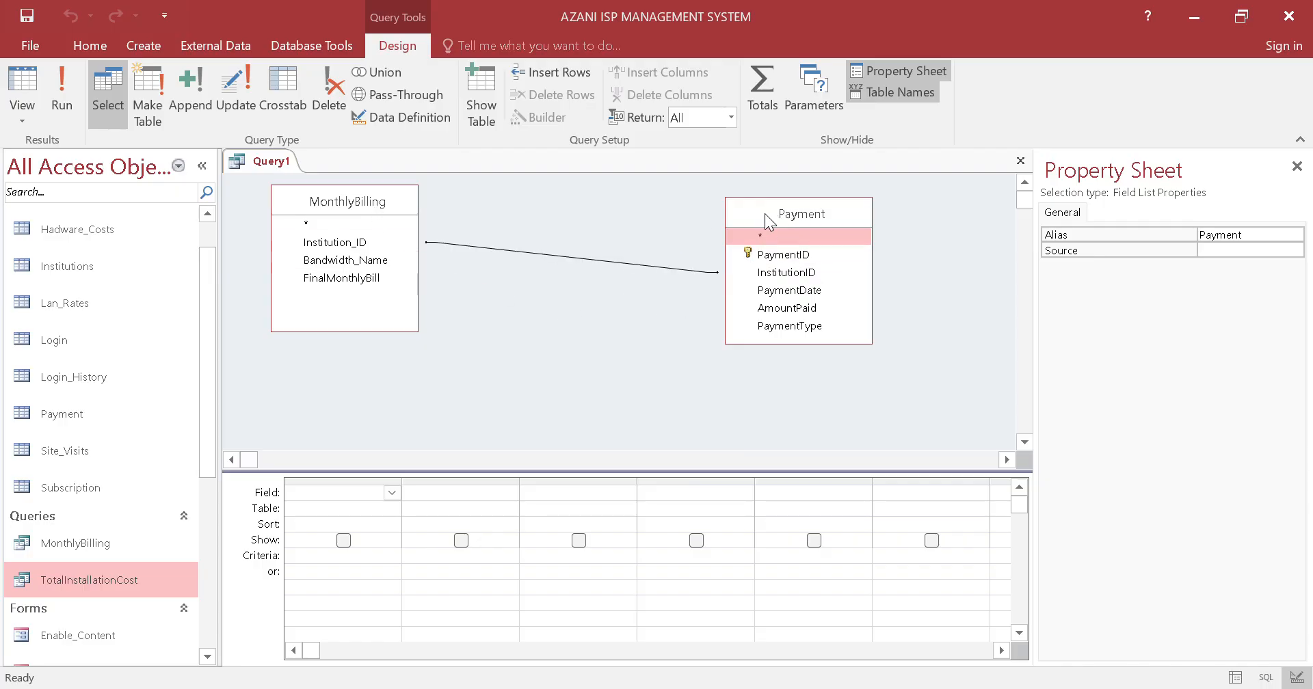
drag(765, 215, 643, 283)
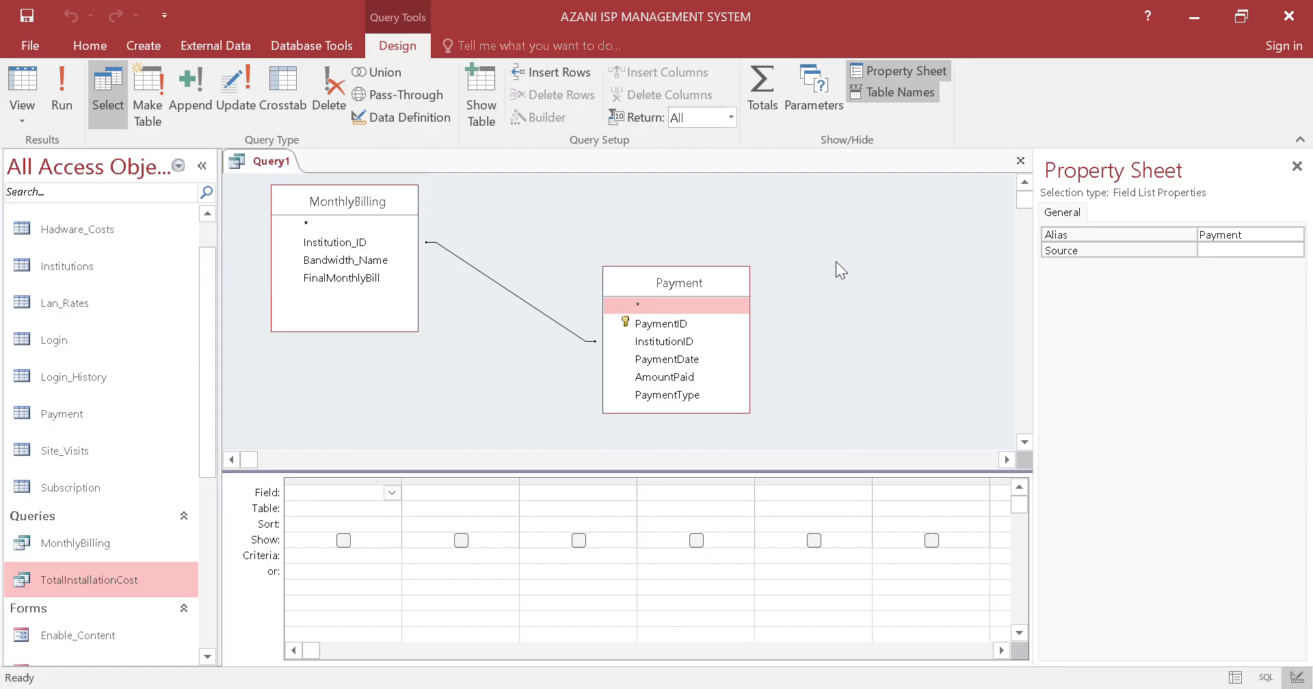
click(764, 278)
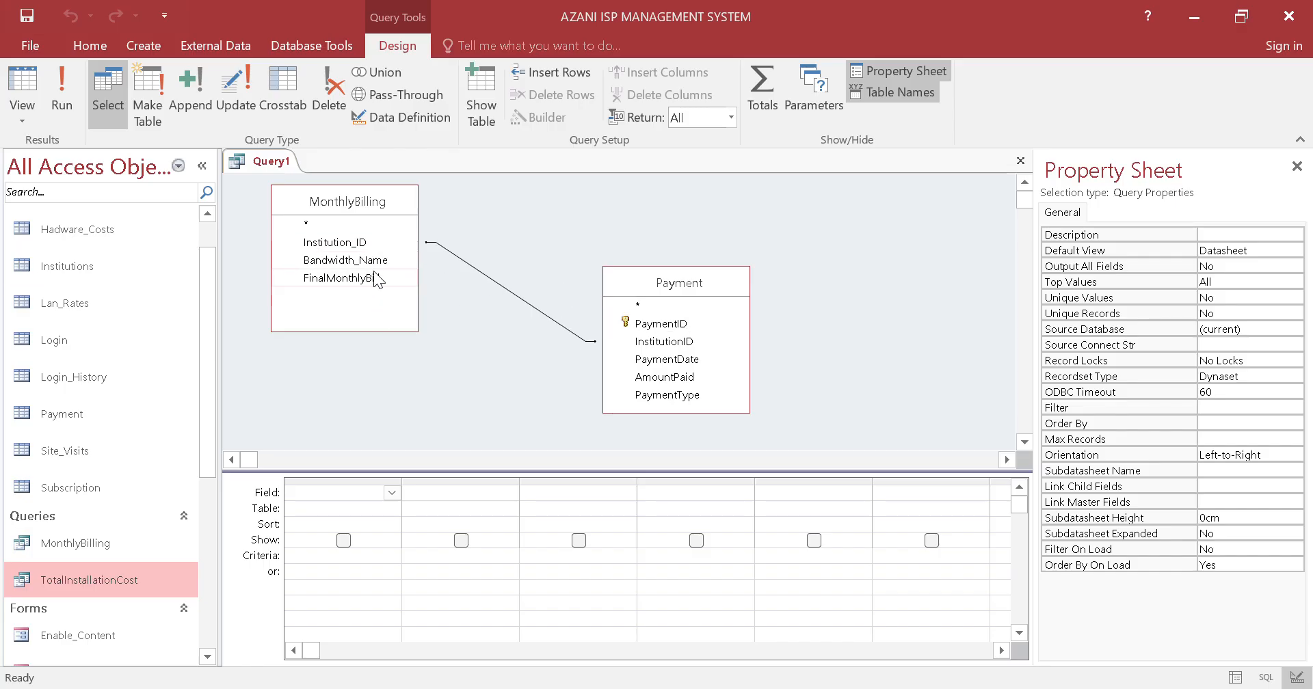
Add the FinalMonthlyBill field from MonthlyBilling to the second column of the query grid
drag(376, 279, 448, 492)
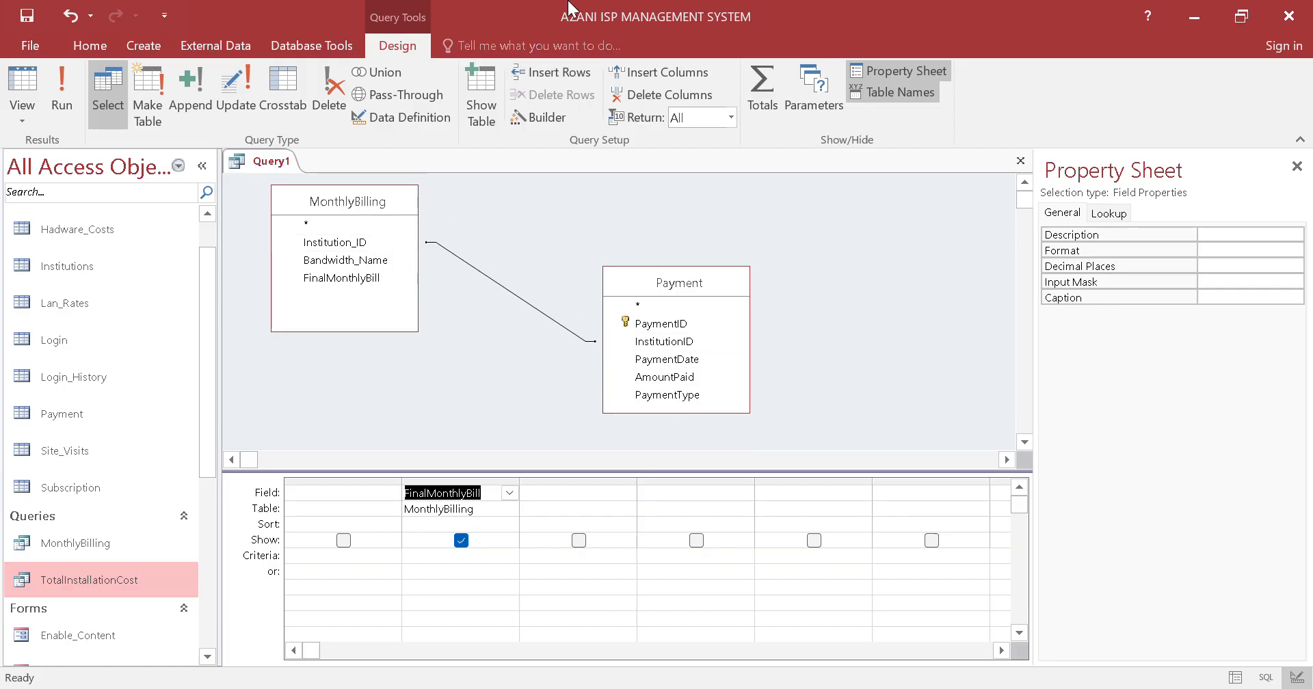
click(551, 39)
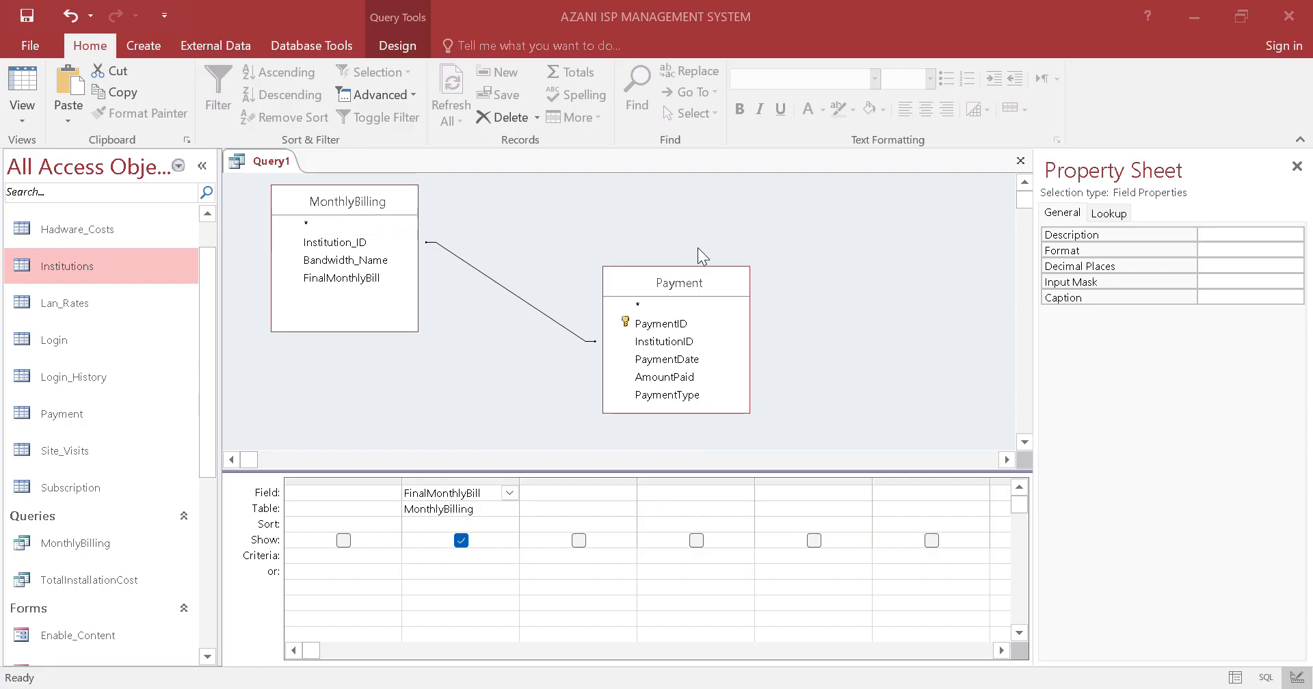
click(541, 199)
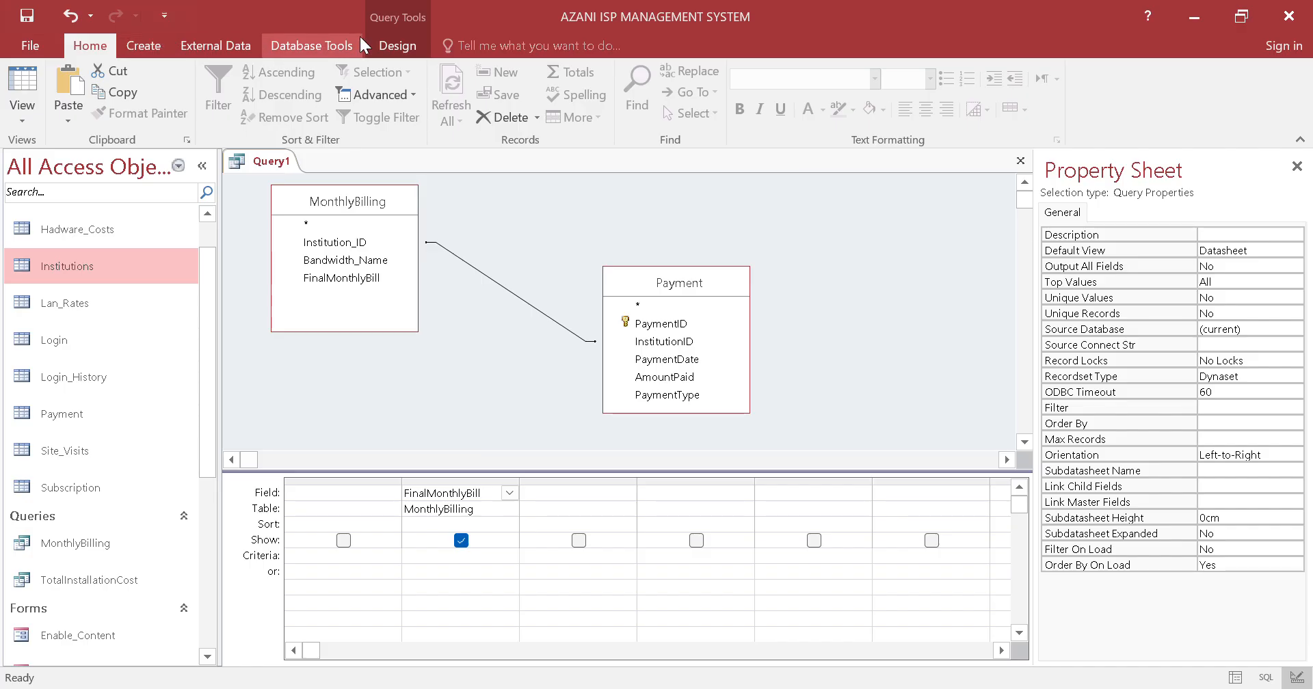
Add the Institutions table to the query design
click(380, 39)
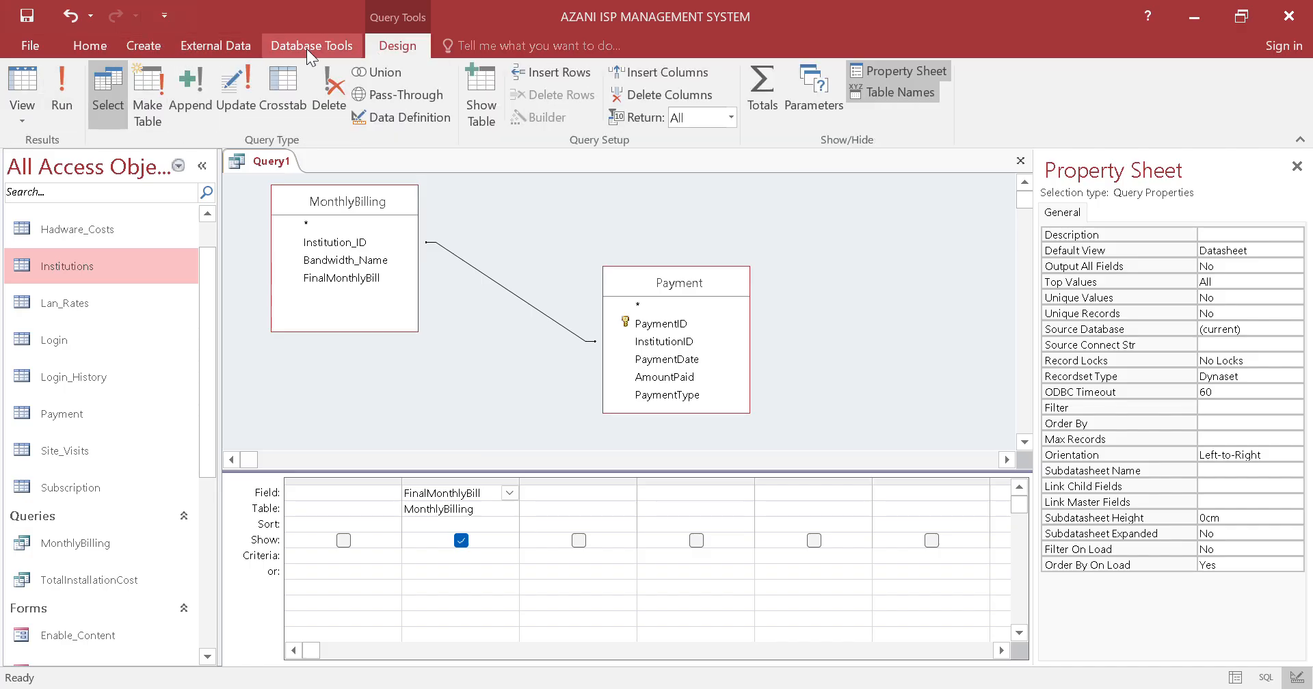
click(481, 106)
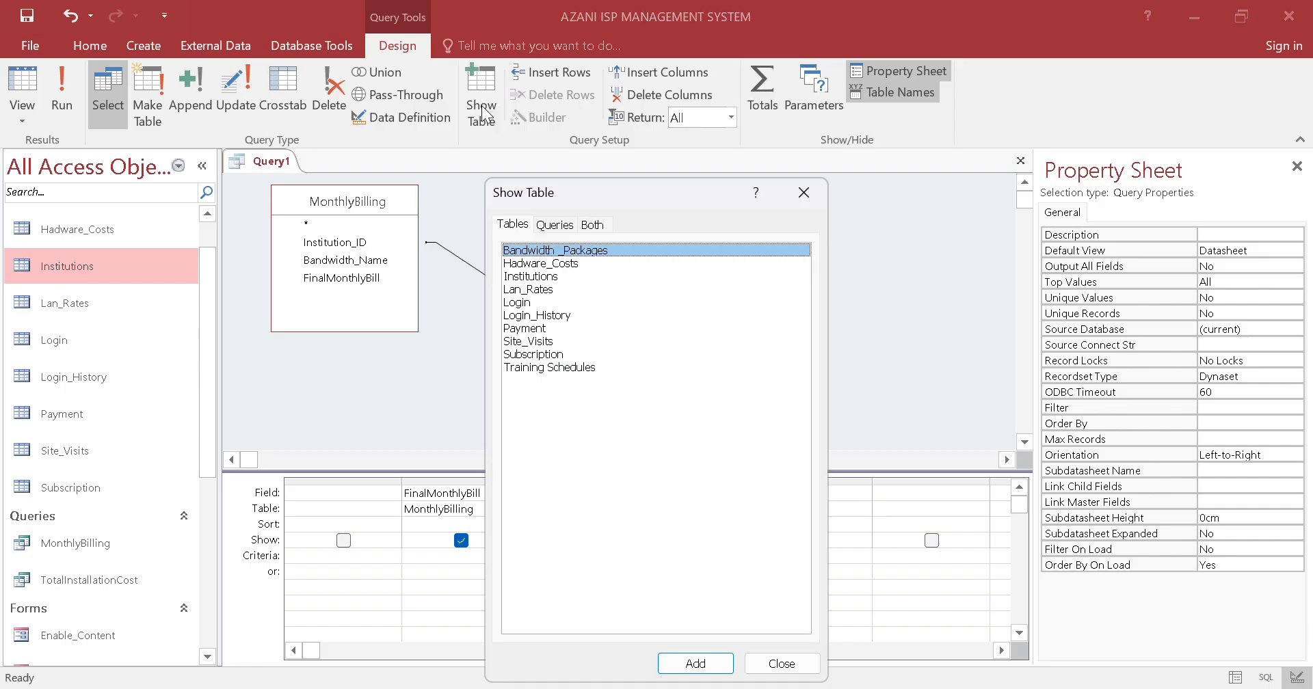
click(554, 276)
click(696, 664)
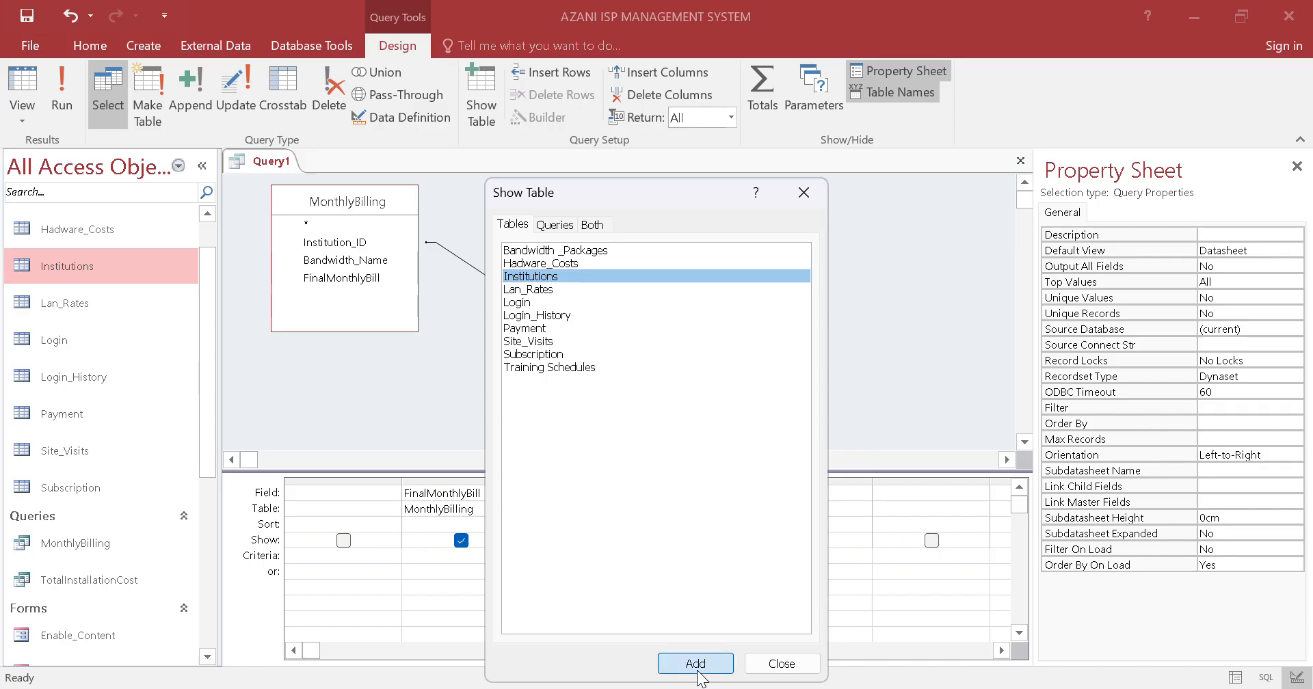
click(806, 664)
click(889, 263)
drag(872, 260, 304, 494)
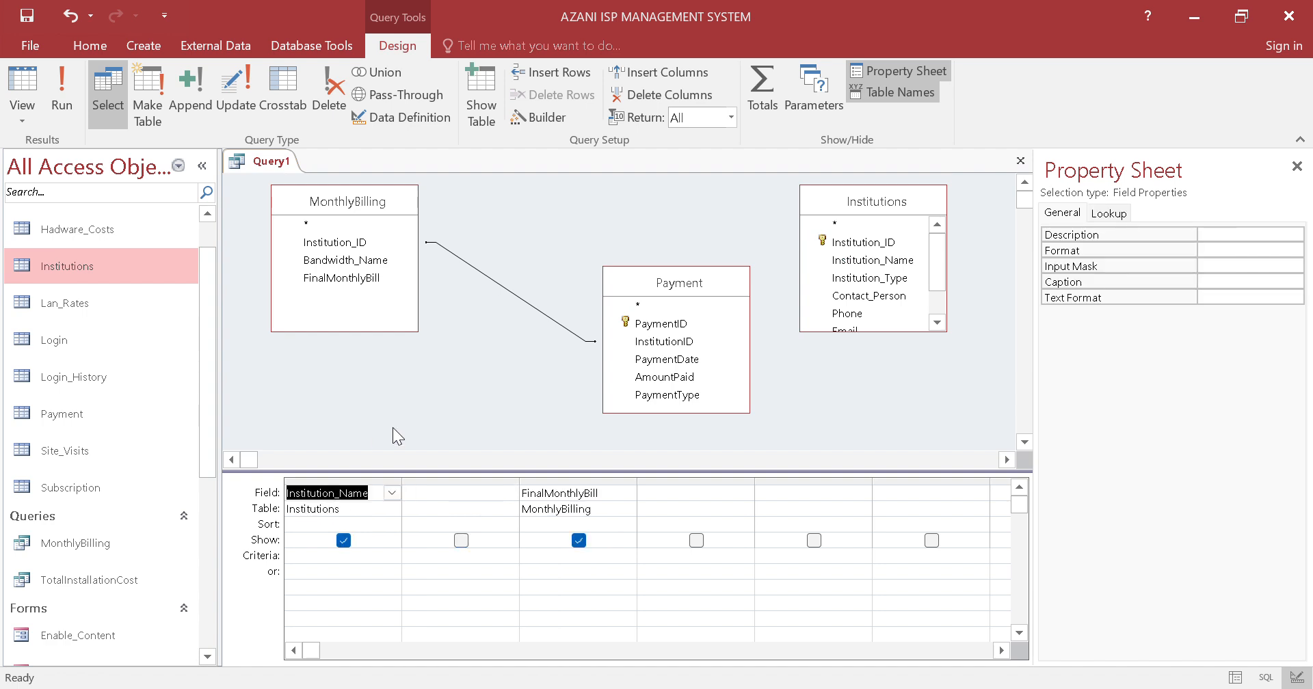
click(71, 16)
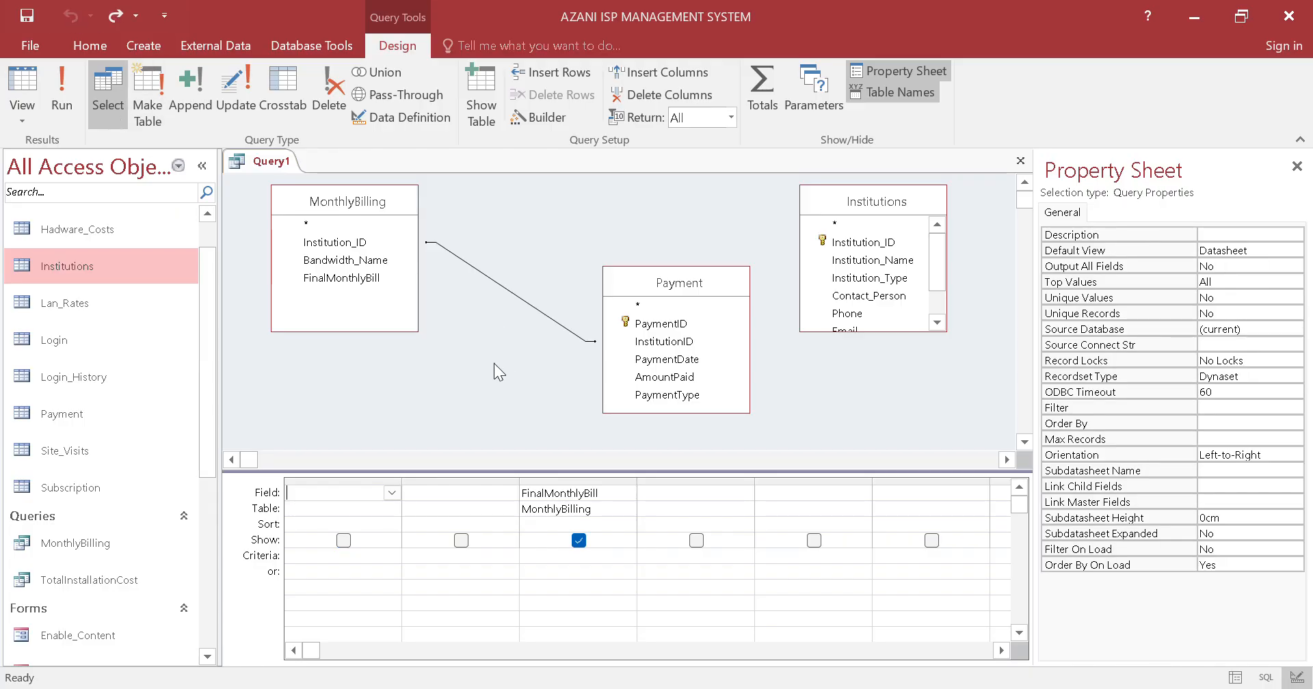
Place Institution_Name from Institutions in the query's first column and move the Payment and Institutions field lists closer to MonthlyBilling
drag(872, 260, 337, 504)
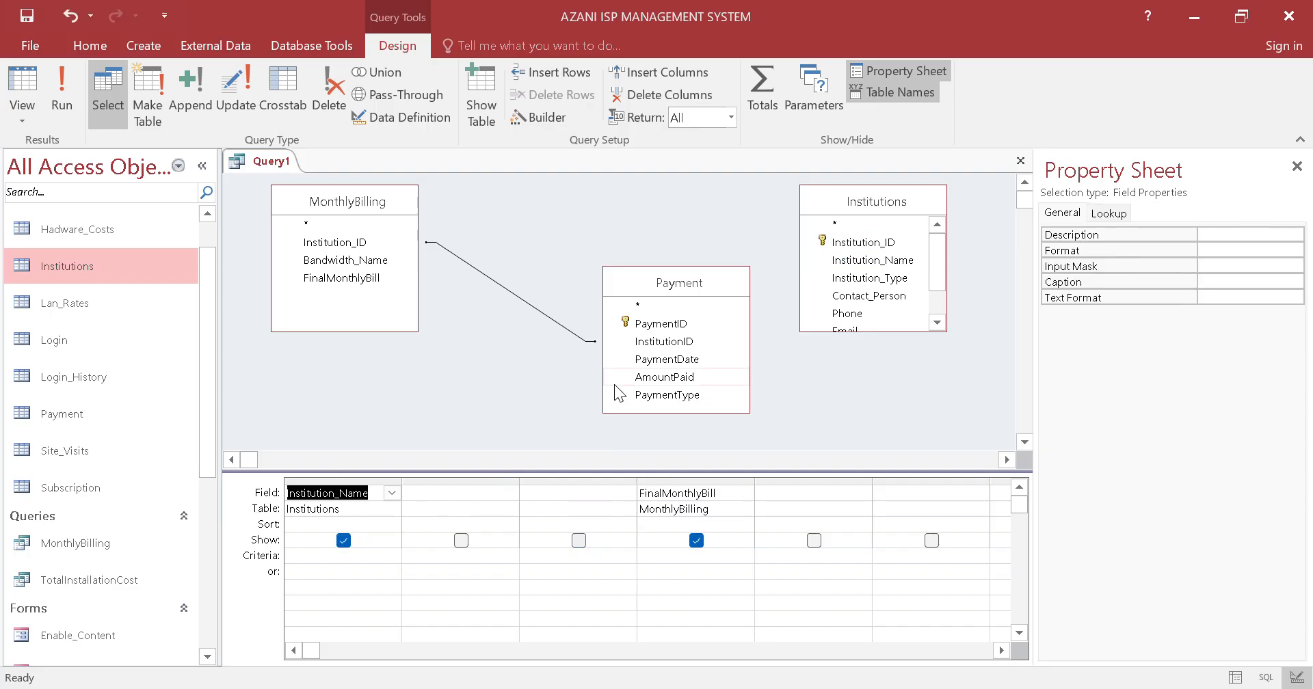
click(543, 334)
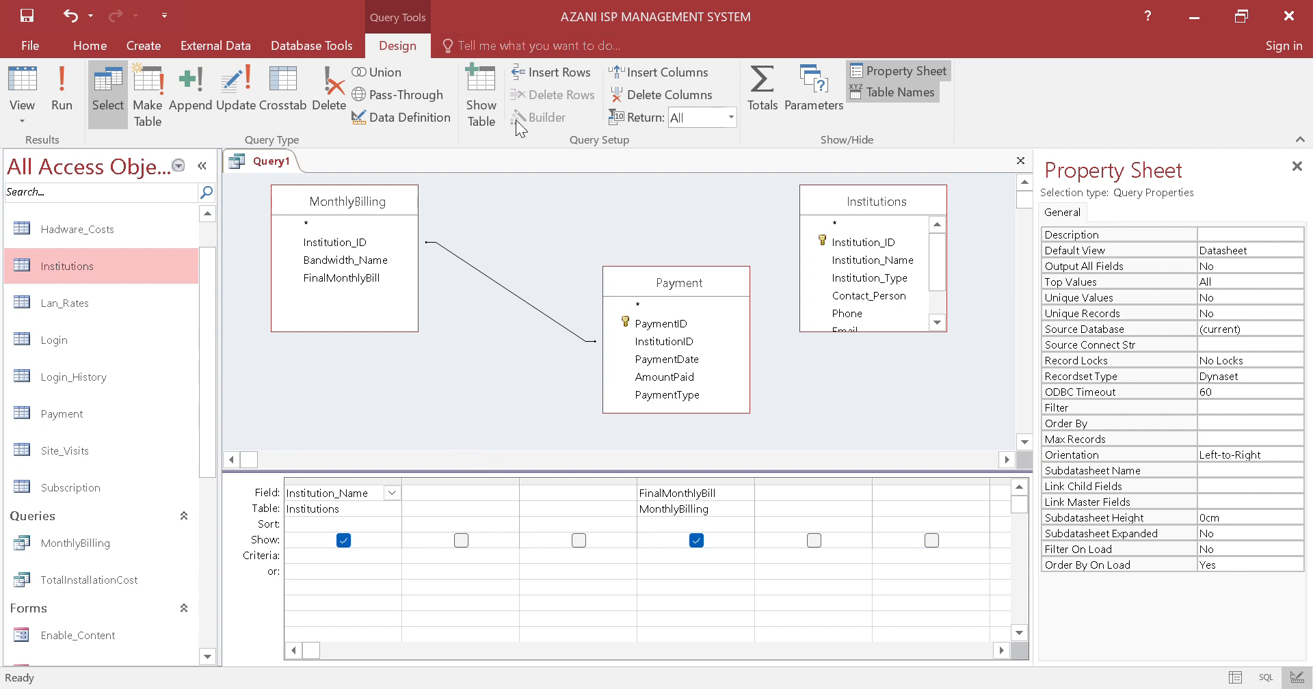
drag(643, 279, 517, 248)
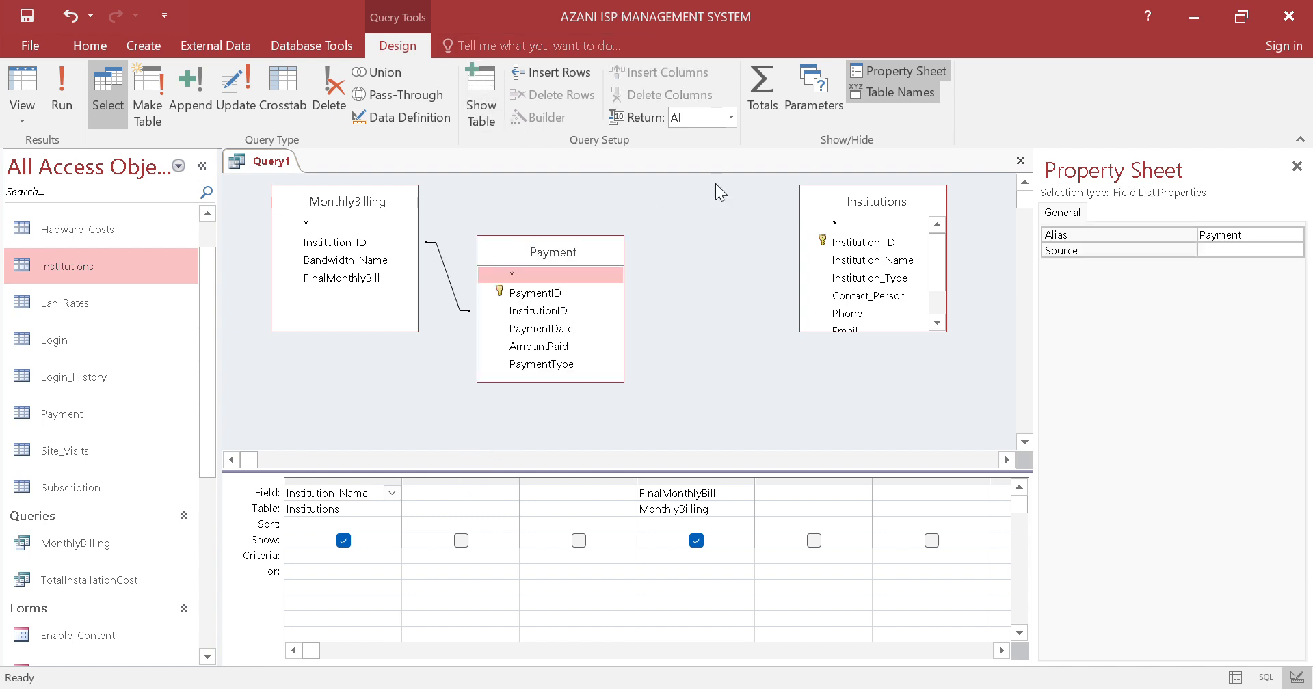
drag(912, 198, 803, 206)
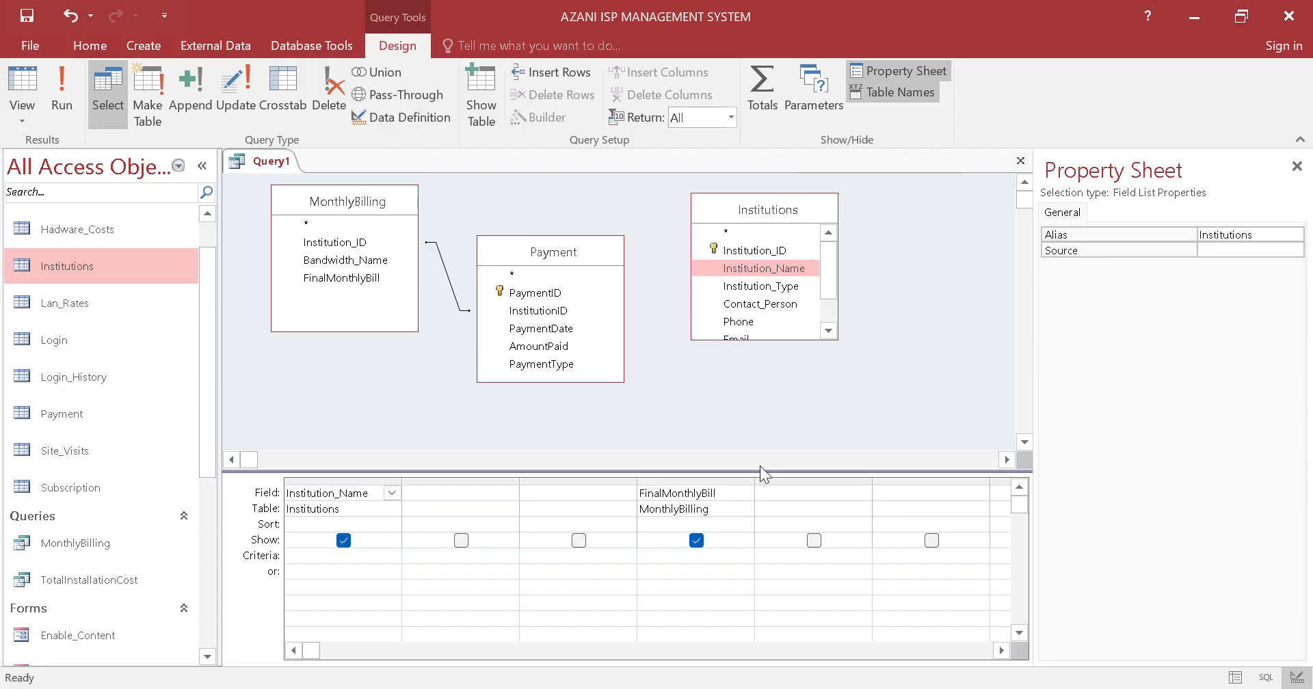
click(697, 543)
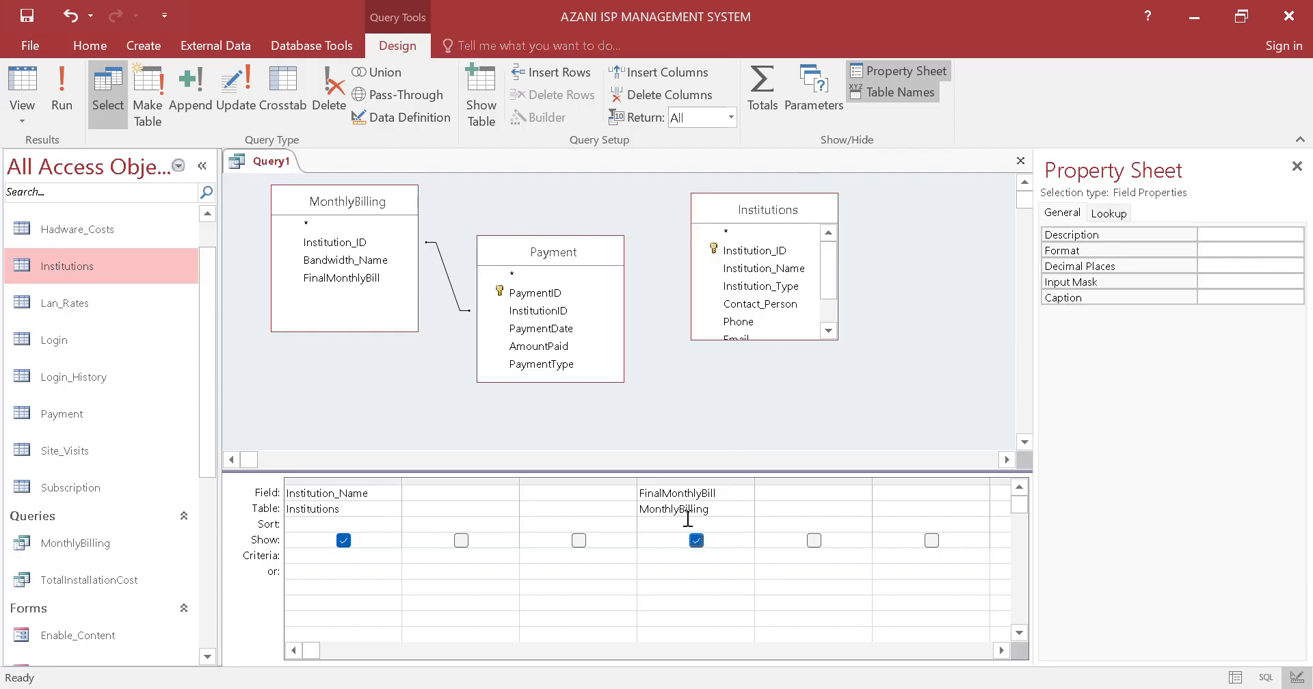
drag(701, 494, 671, 493)
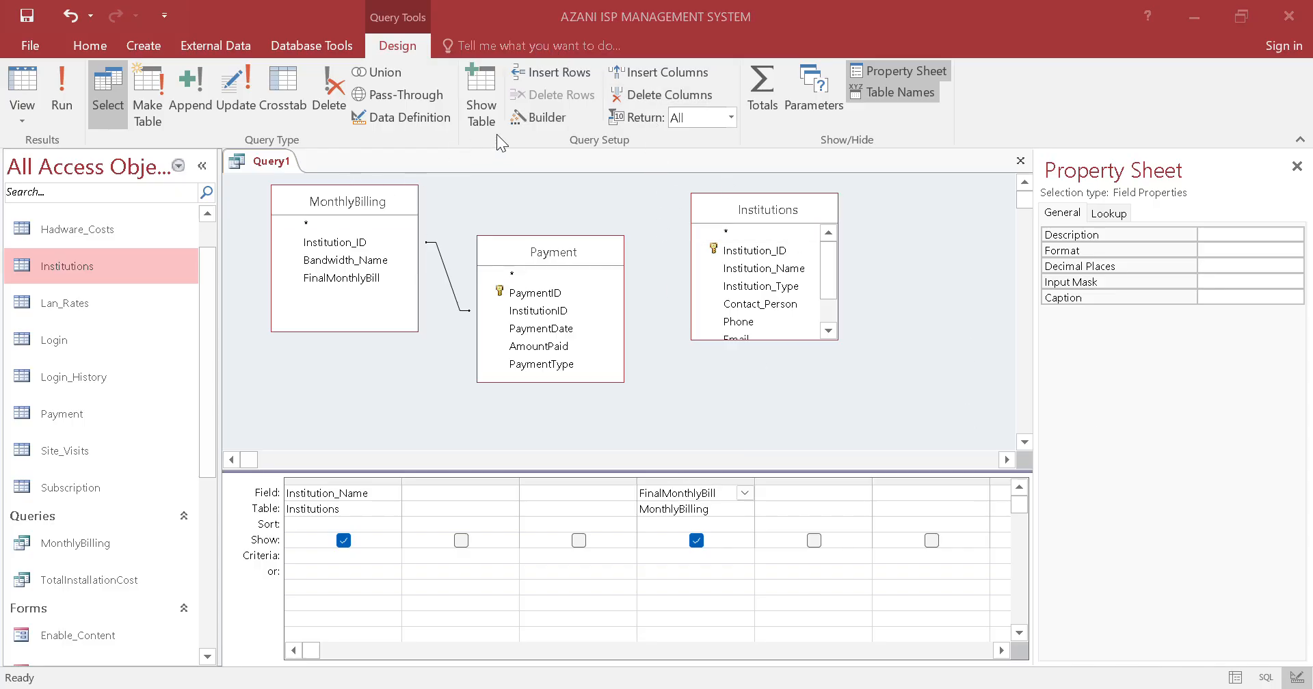
Open the FinalMonthlyBill column of the query in the Expression Builder and clear its expression
click(540, 116)
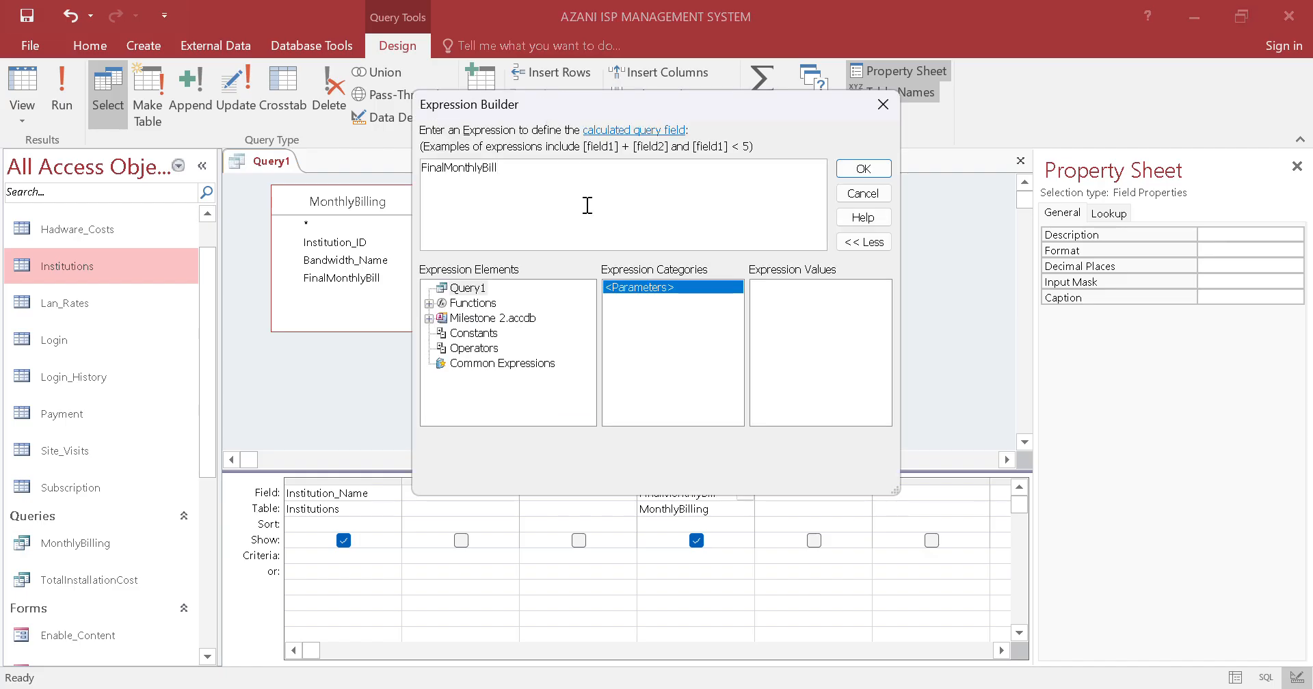
drag(577, 180, 260, 174)
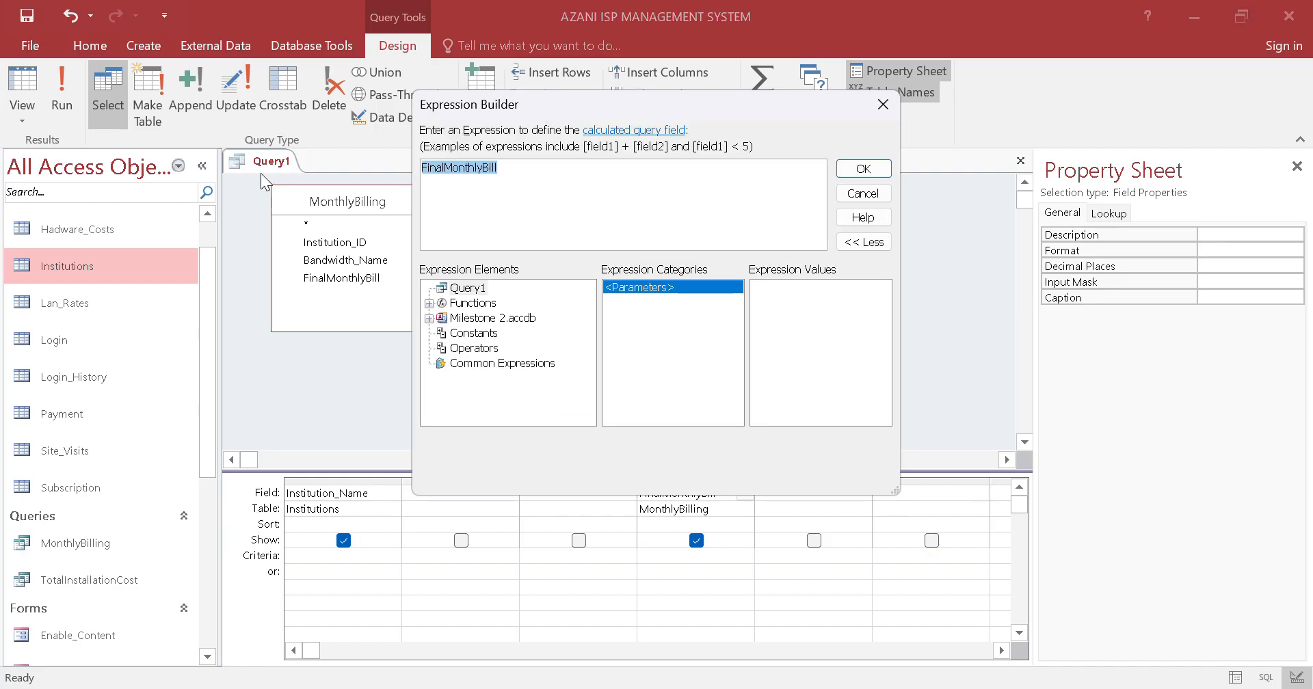
key(Delete)
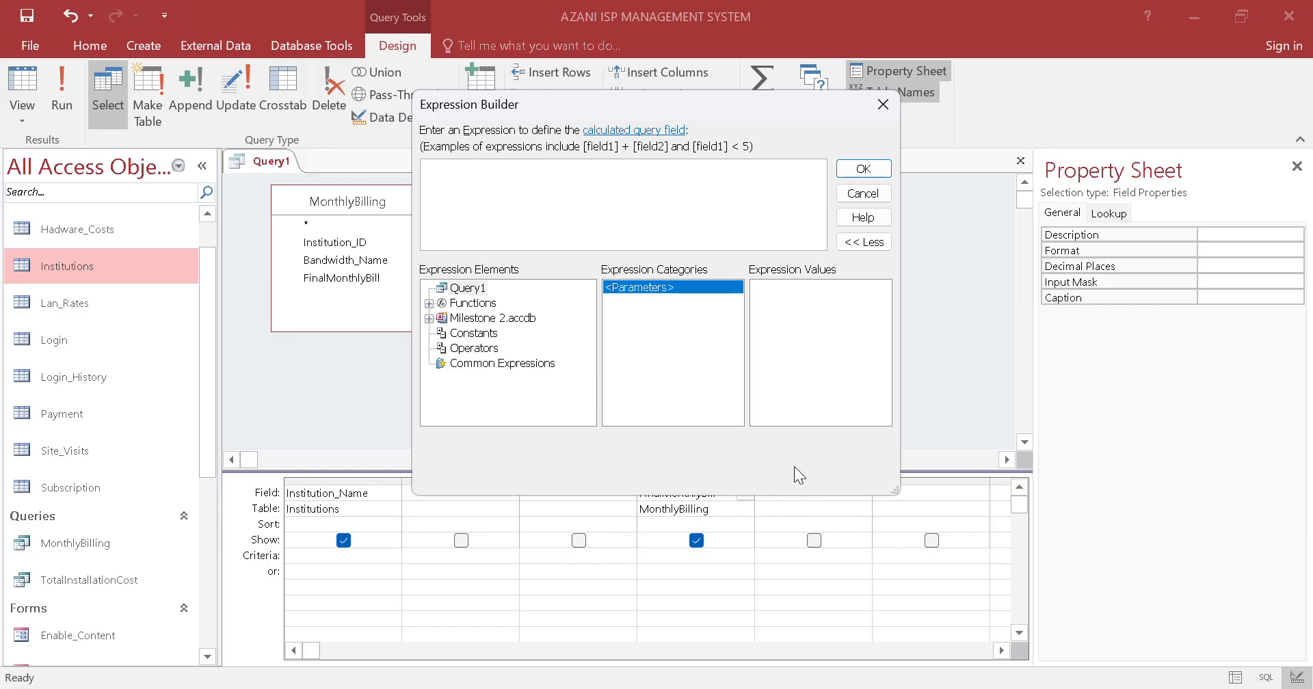
Switch to Notepad and copy the line IsLate: IIf(Day(Date())>10, "Yes", "No")
click(757, 680)
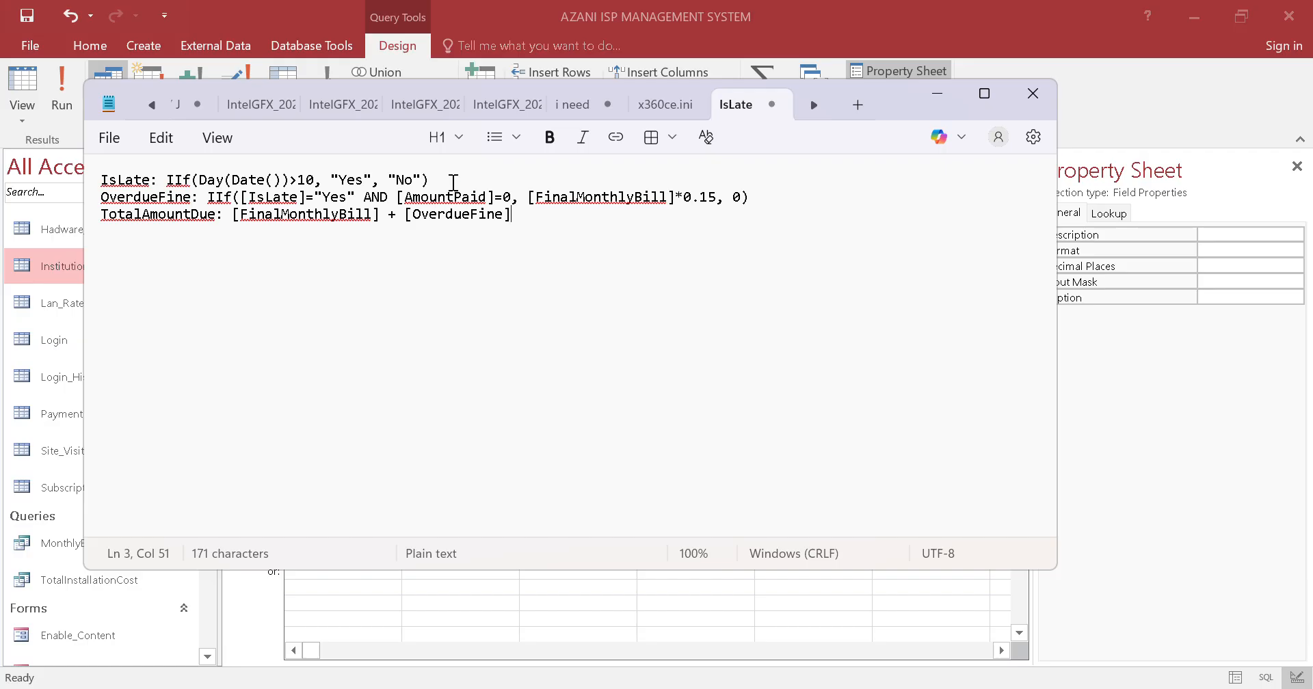
drag(444, 180, 225, 180)
click(274, 236)
click(583, 197)
click(435, 180)
drag(435, 180, 11, 185)
key(ctrl+c)
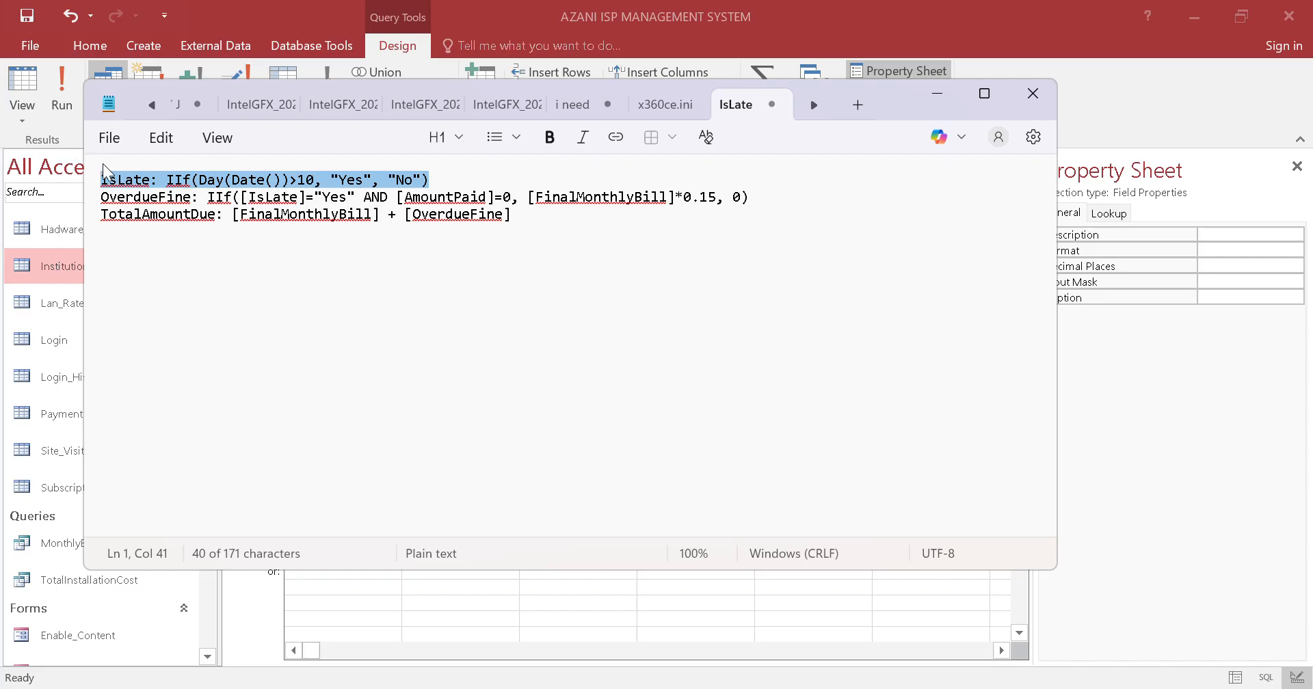
Return to Access and define the fourth query column with the copied IsLate expression
click(1198, 389)
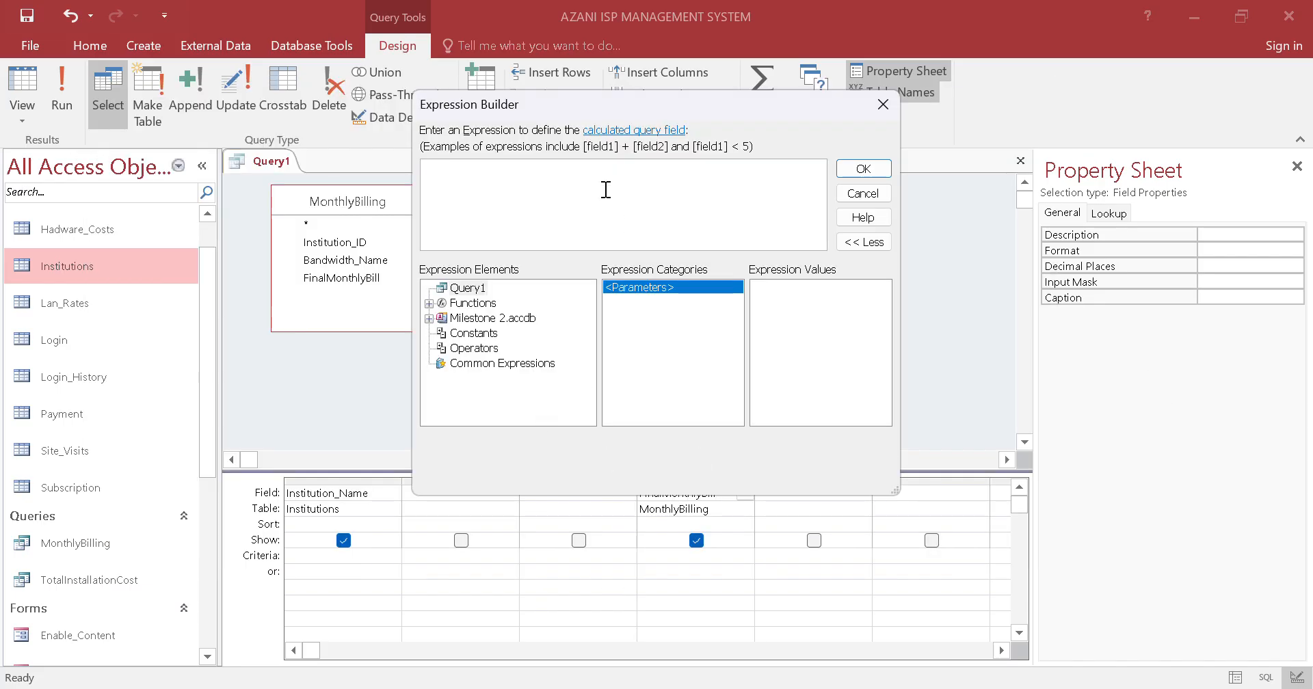
key(ctrl+v)
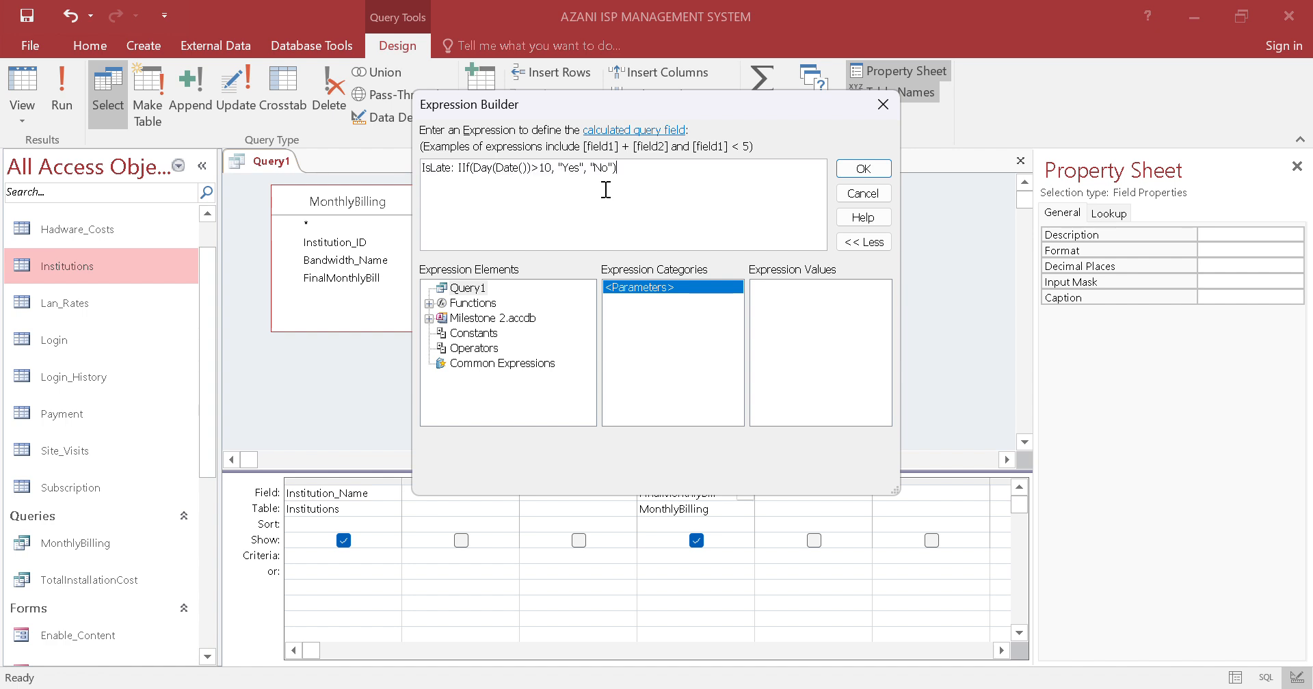
click(858, 169)
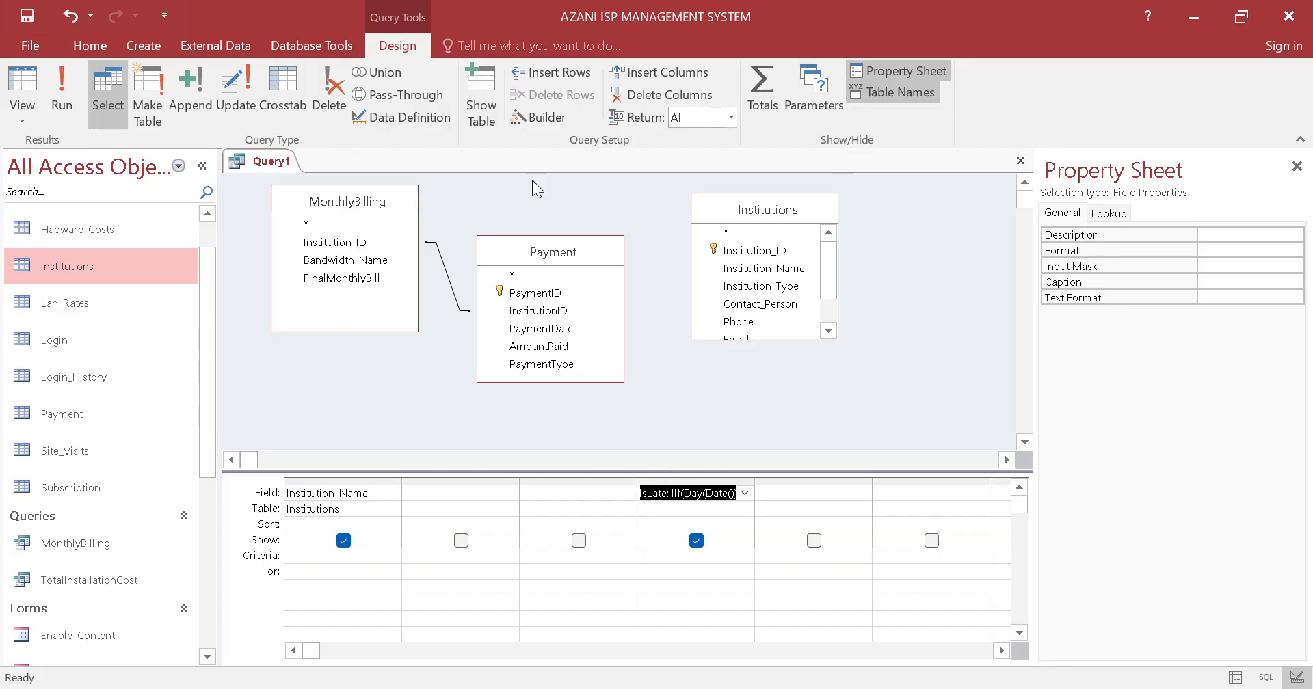
click(538, 119)
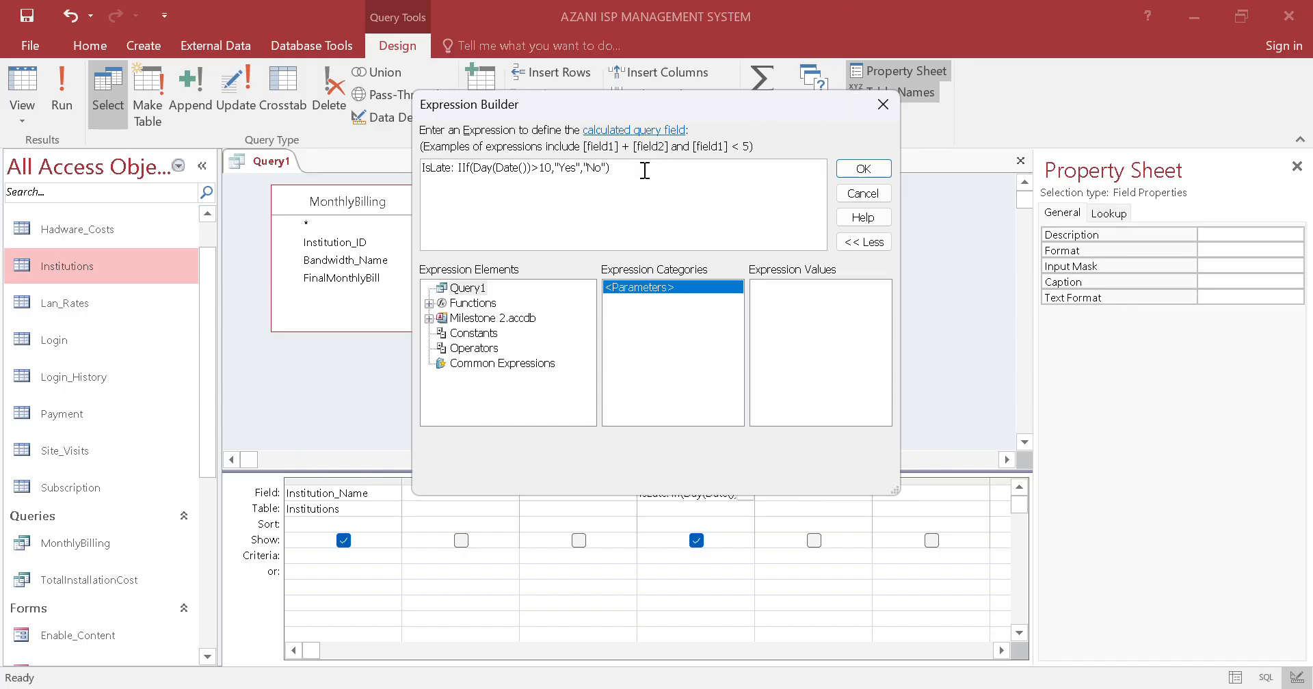
click(872, 168)
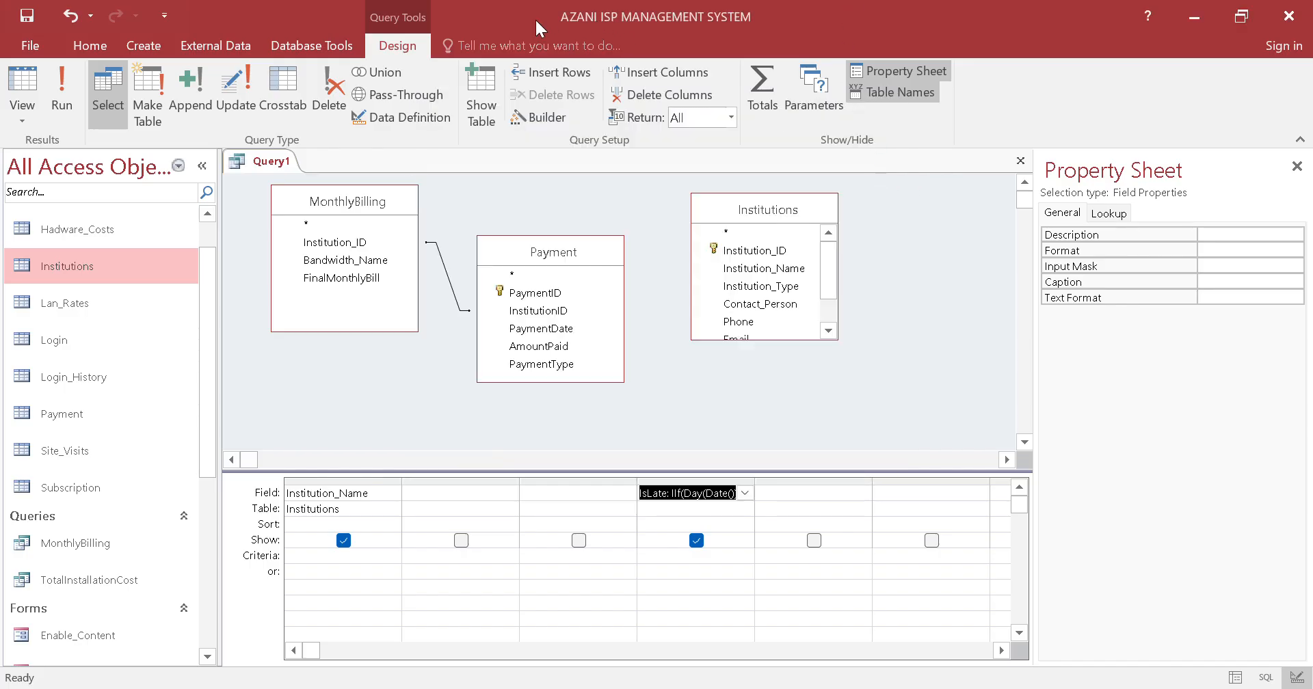
Define the fifth query column as OverdueFine: IIf([IsLate]="Yes" AND [AmountPaid]=0, [FinalMonthlyBill]*0.15, 0), copying the expression from Notepad
click(835, 494)
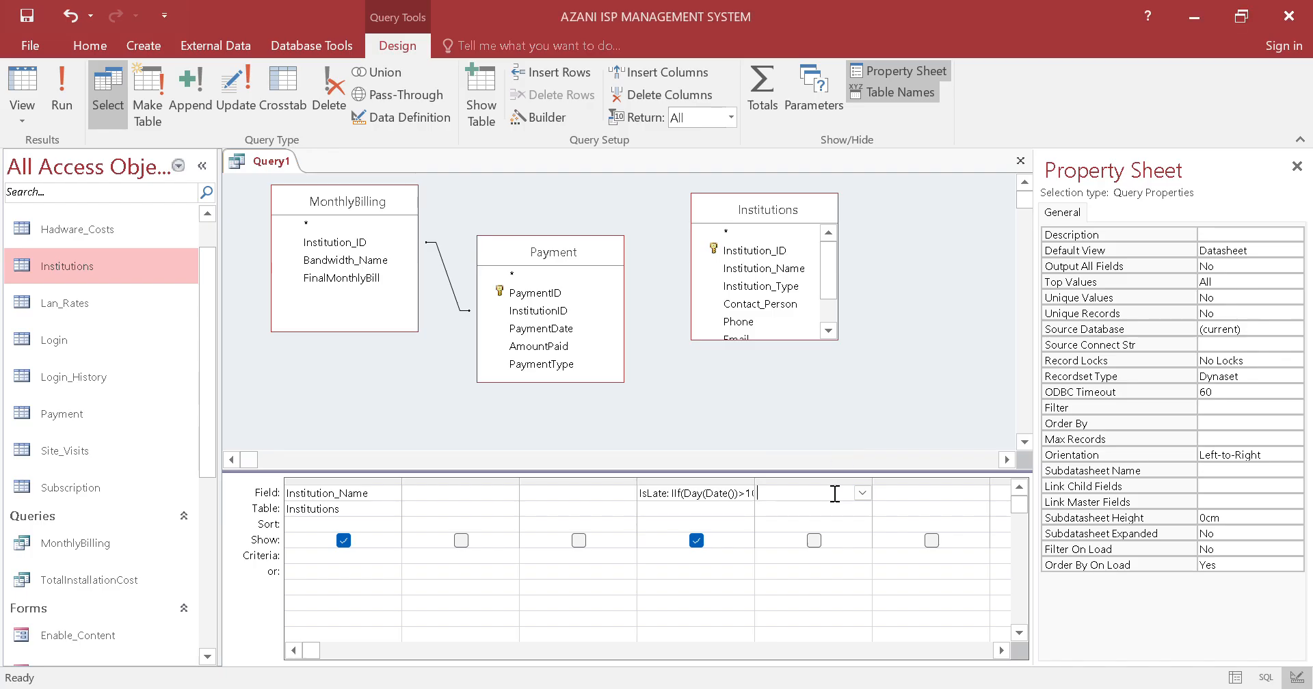
click(539, 117)
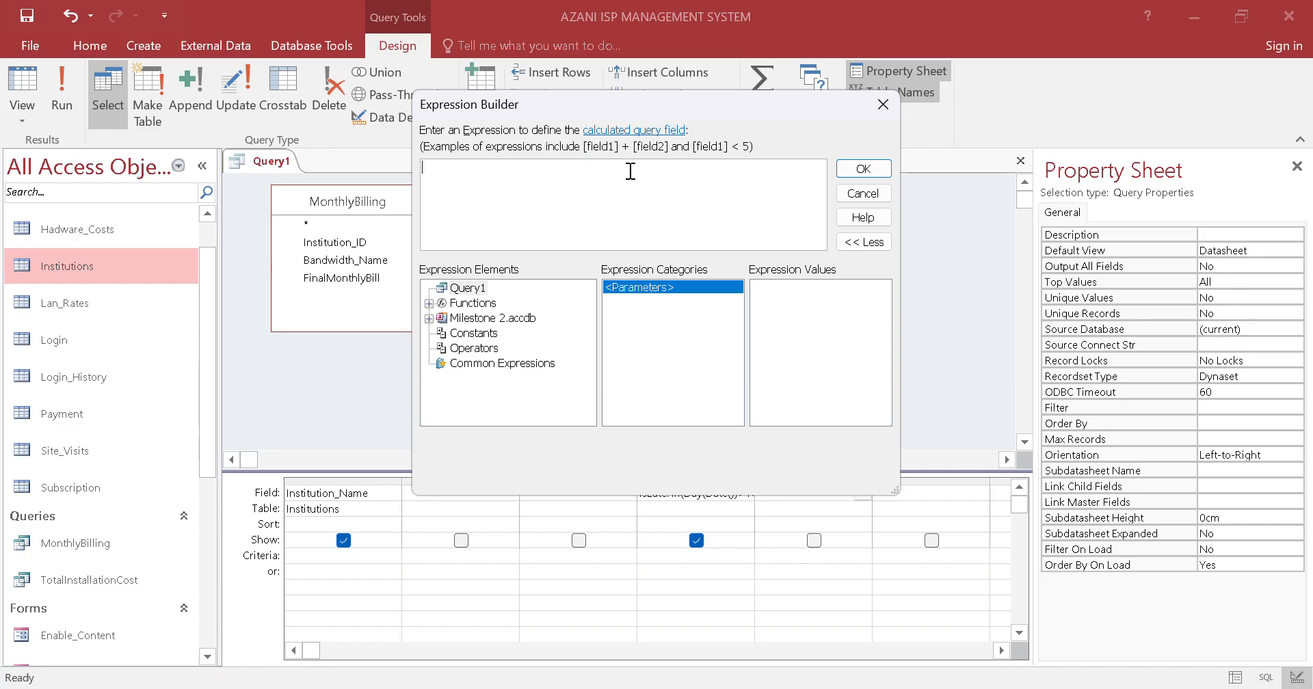
key(alt+Tab)
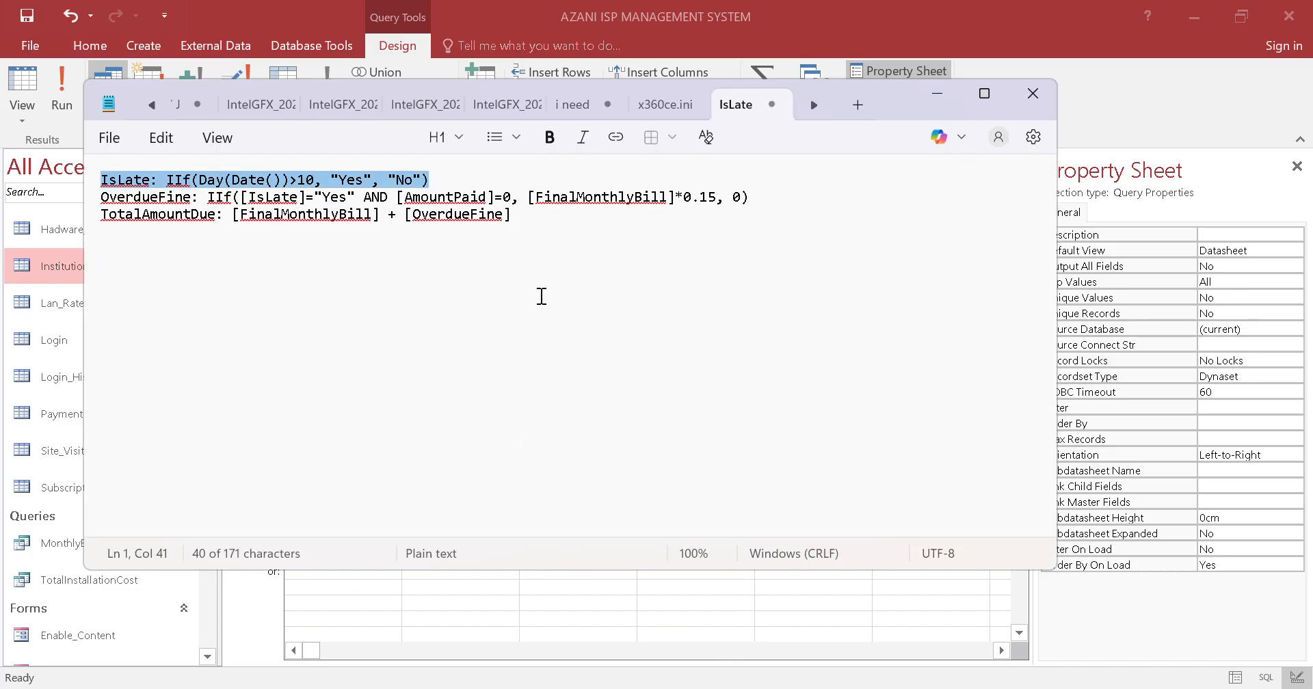
drag(777, 207, 725, 208)
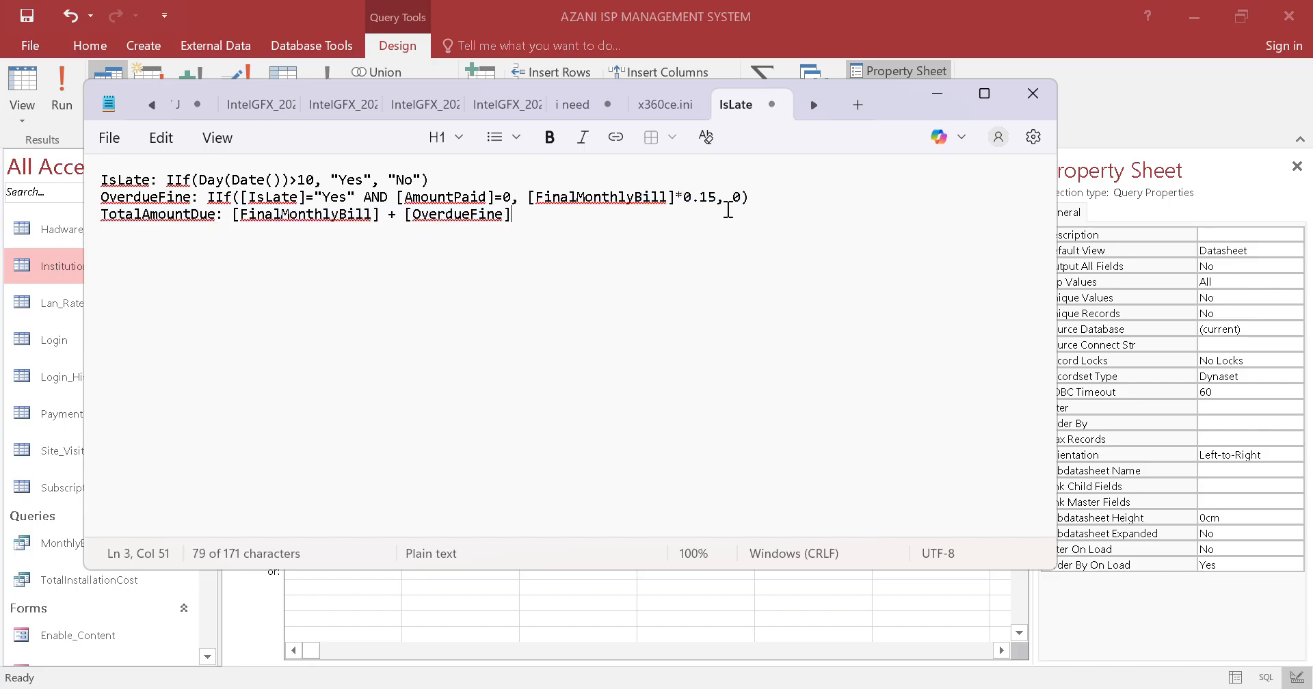
triple_click(92, 197)
key(ctrl+c)
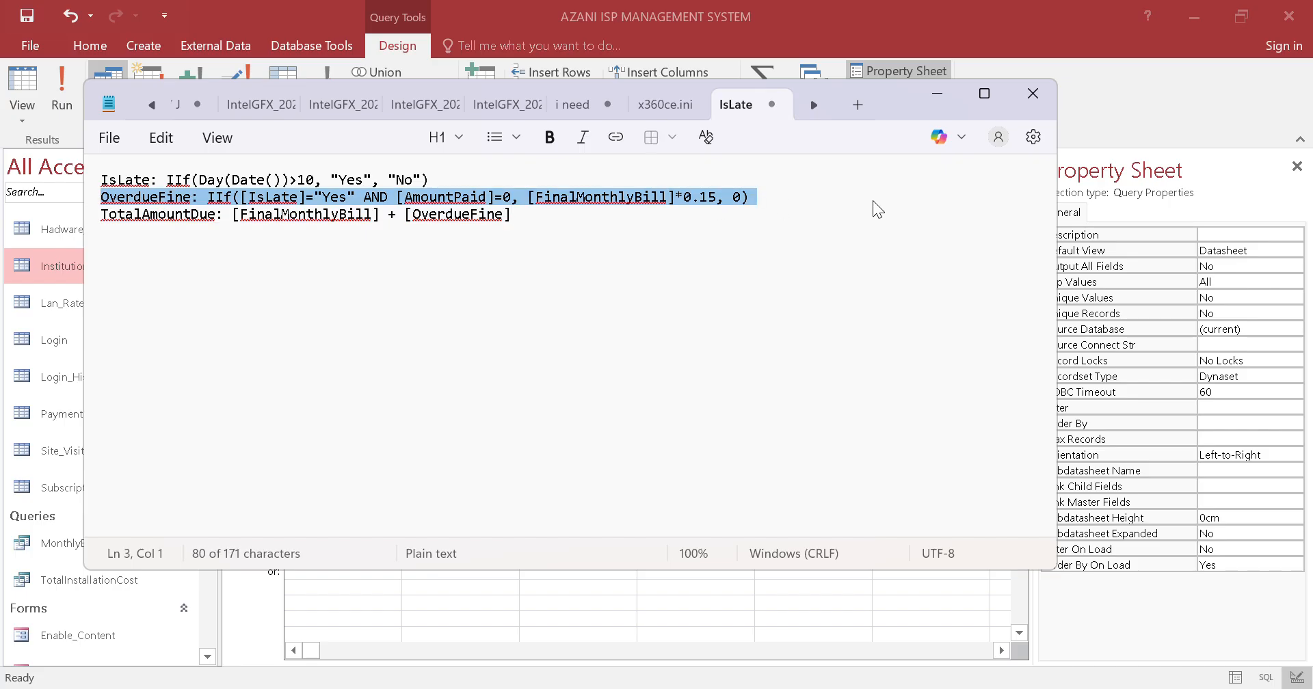
click(1069, 103)
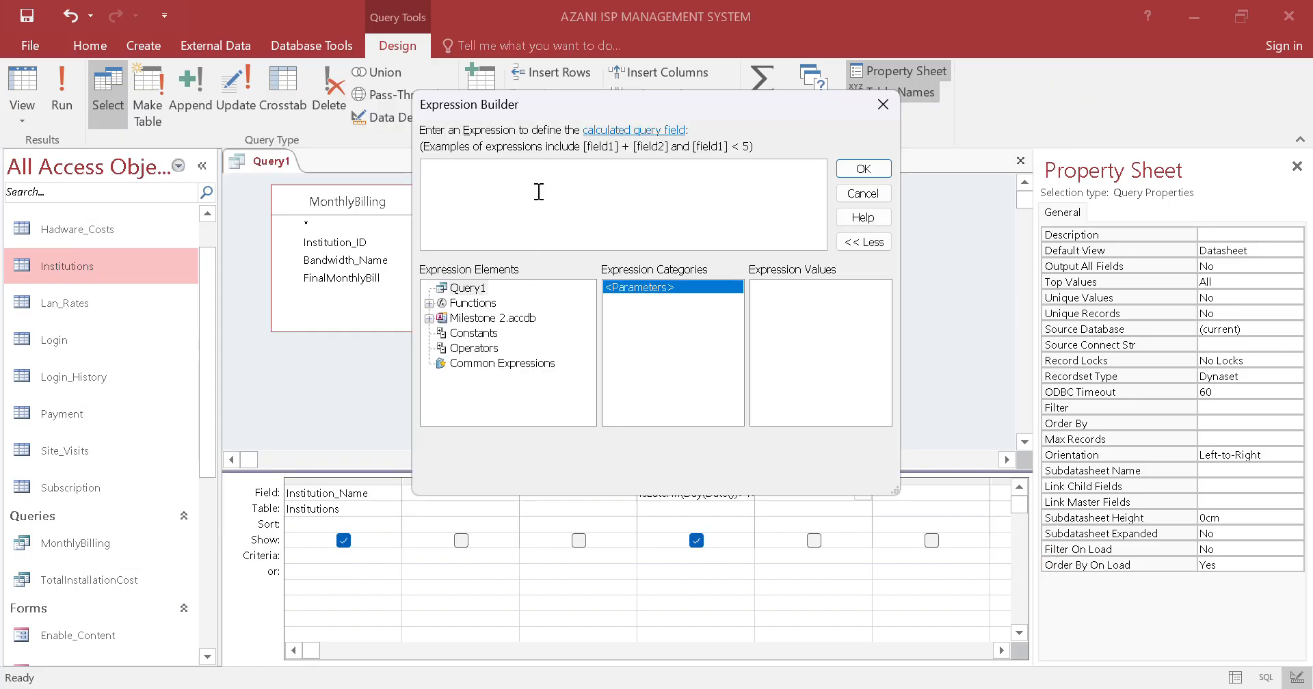
key(ctrl+v)
click(842, 175)
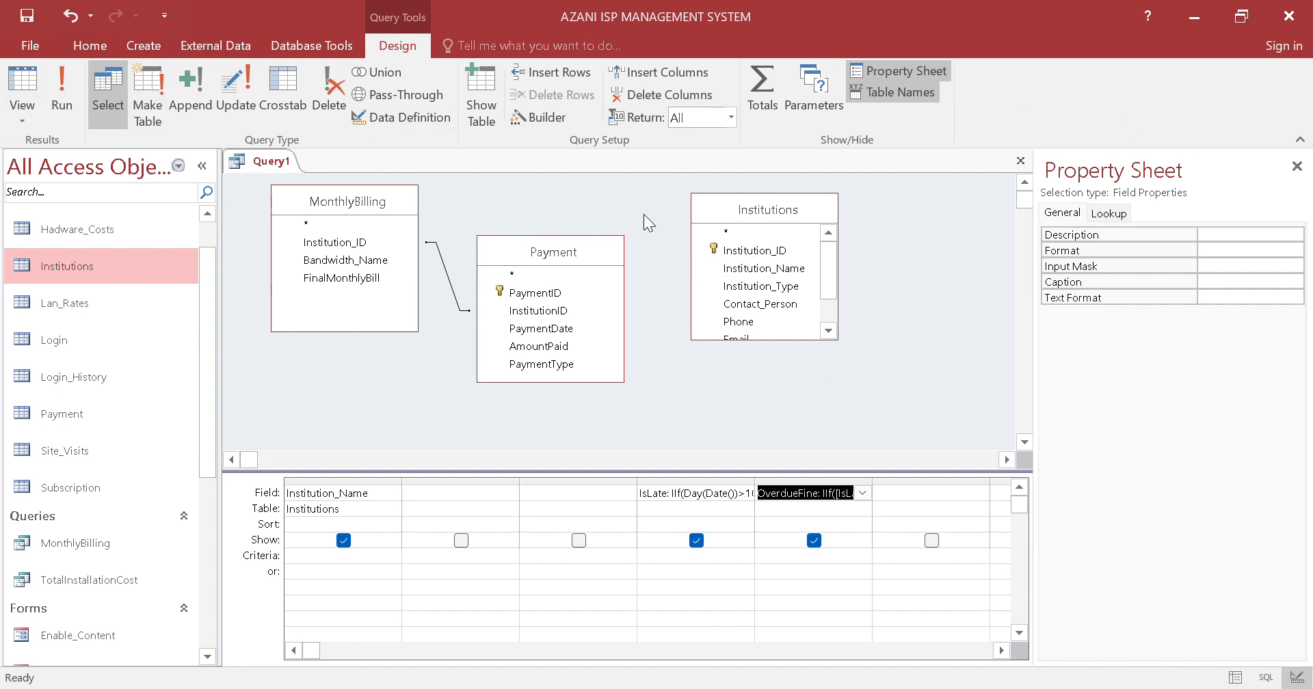
key(ctrl+s)
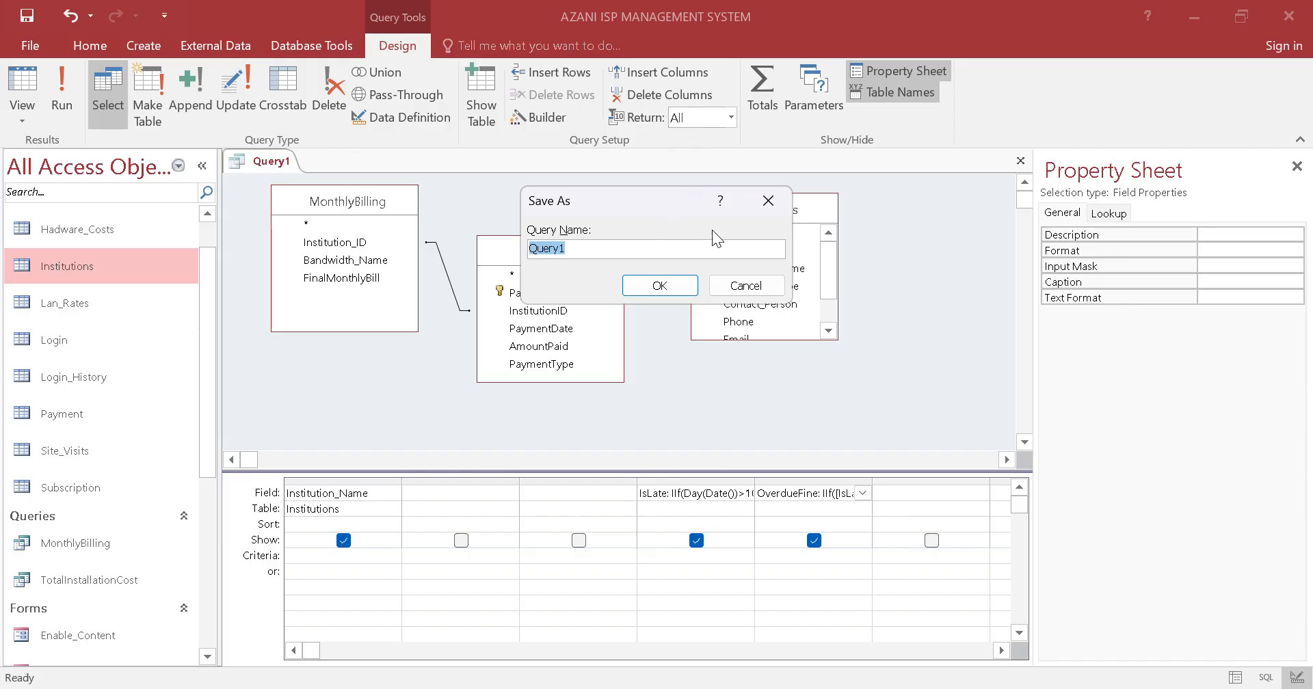
click(755, 200)
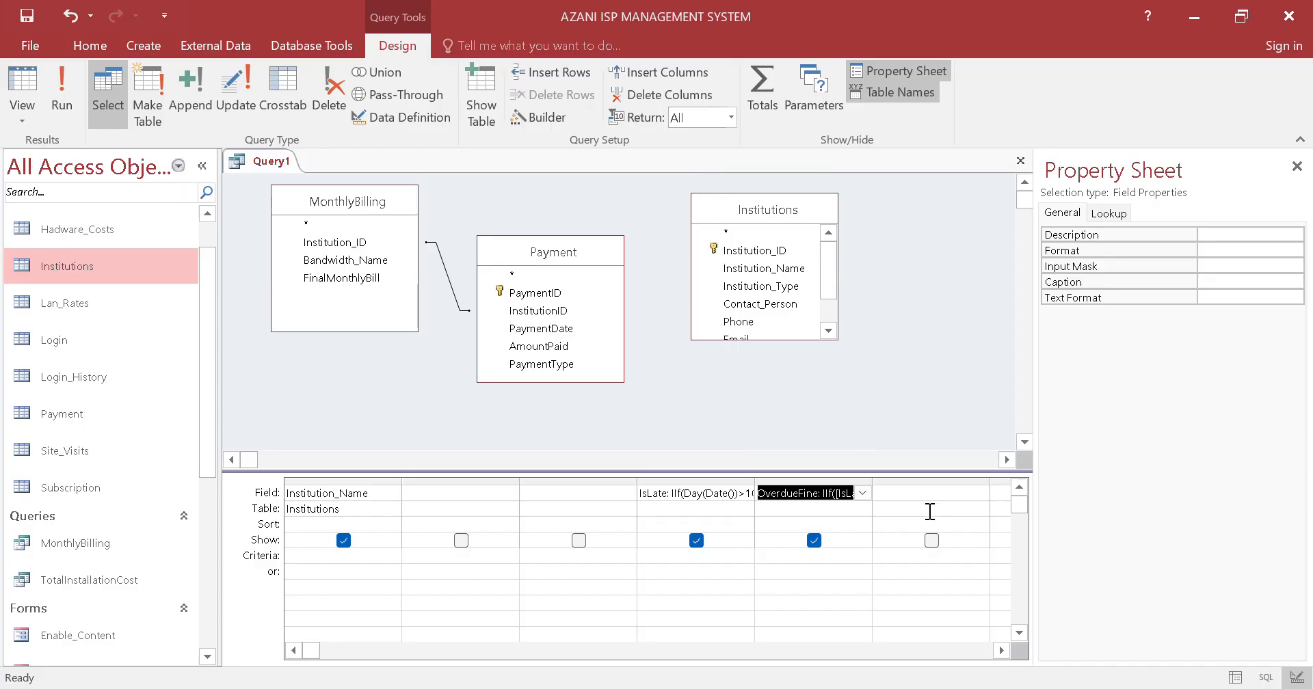
Define the sixth query column as TotalAmountDue: [FinalMonthlyBill] + [OverdueFine], copying the expression from Notepad
click(891, 488)
click(529, 117)
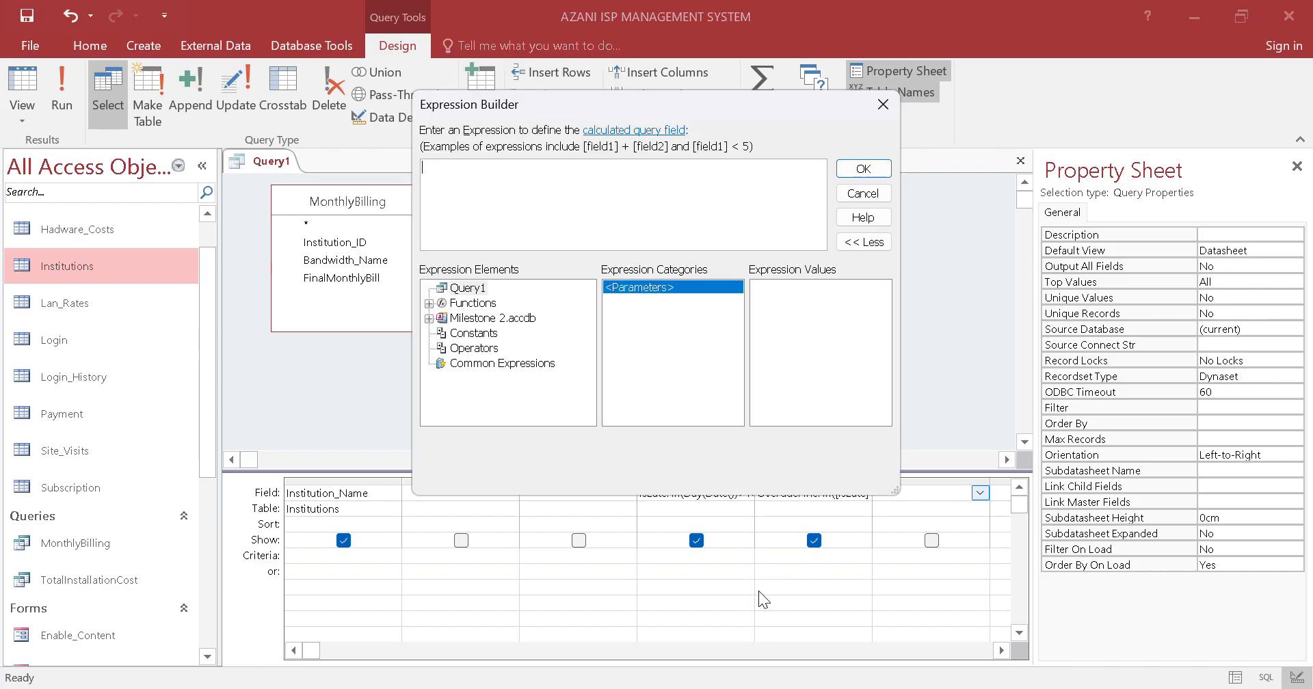
click(751, 686)
click(516, 276)
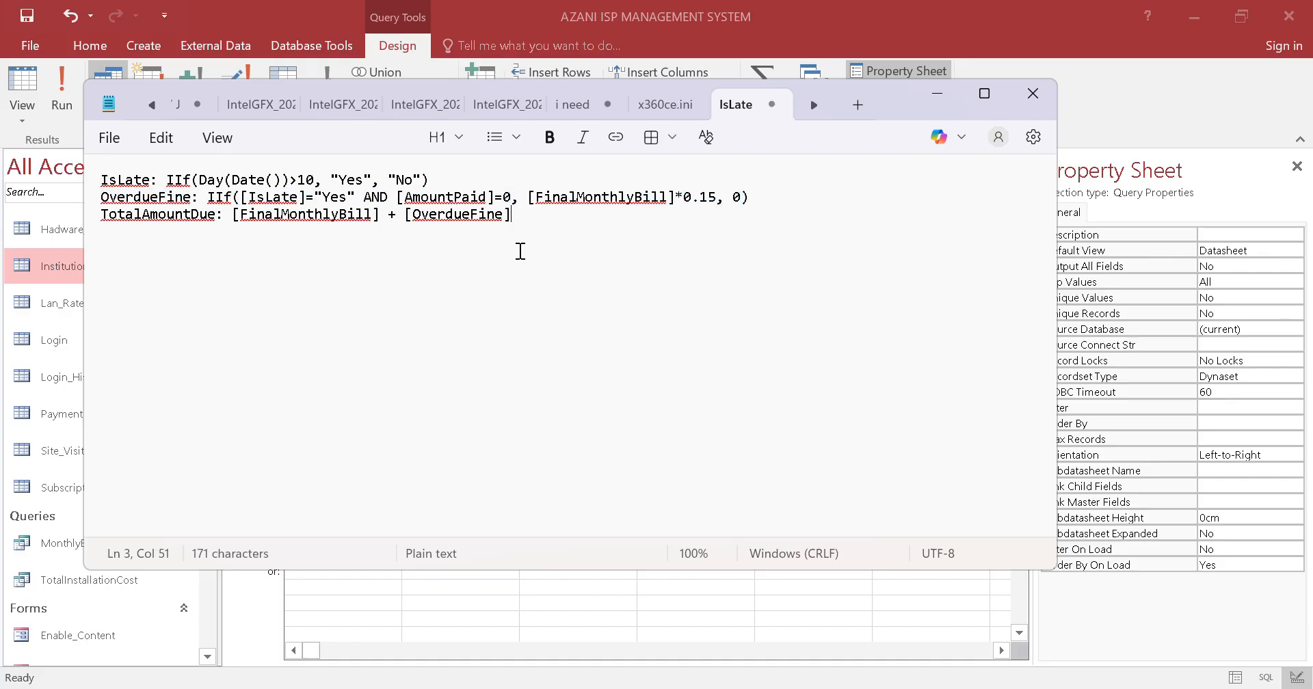
drag(521, 217, 69, 225)
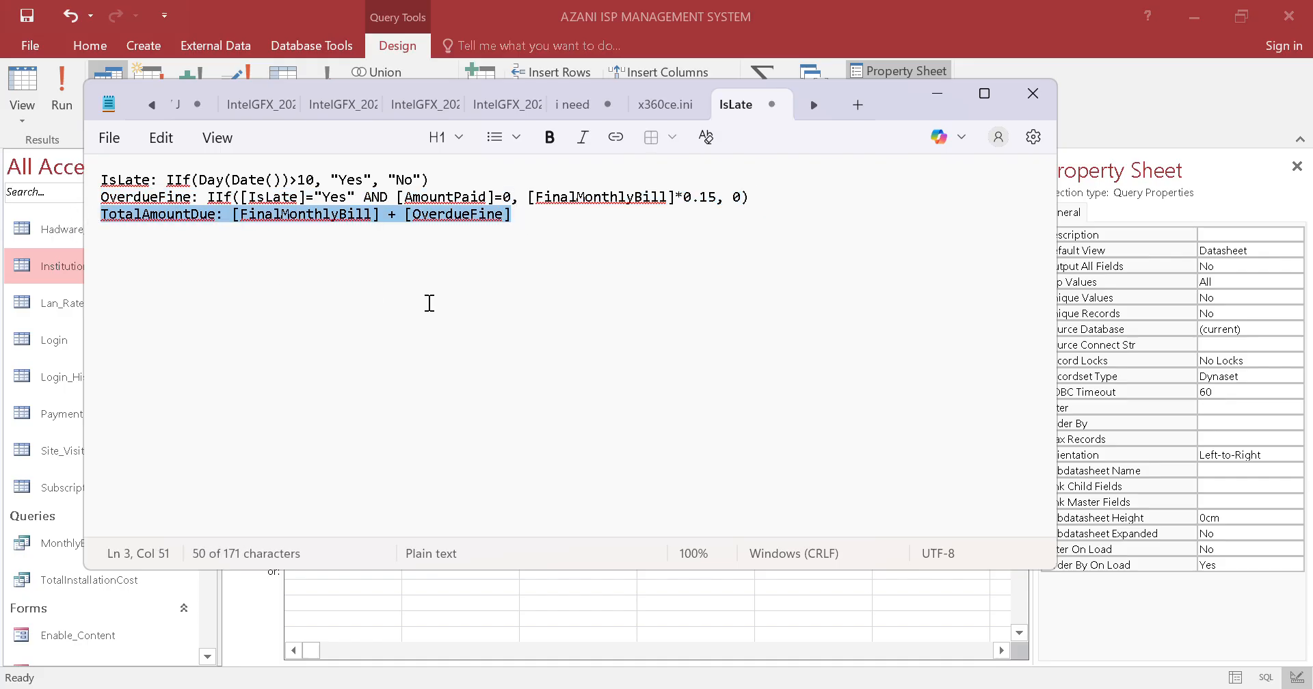
click(311, 215)
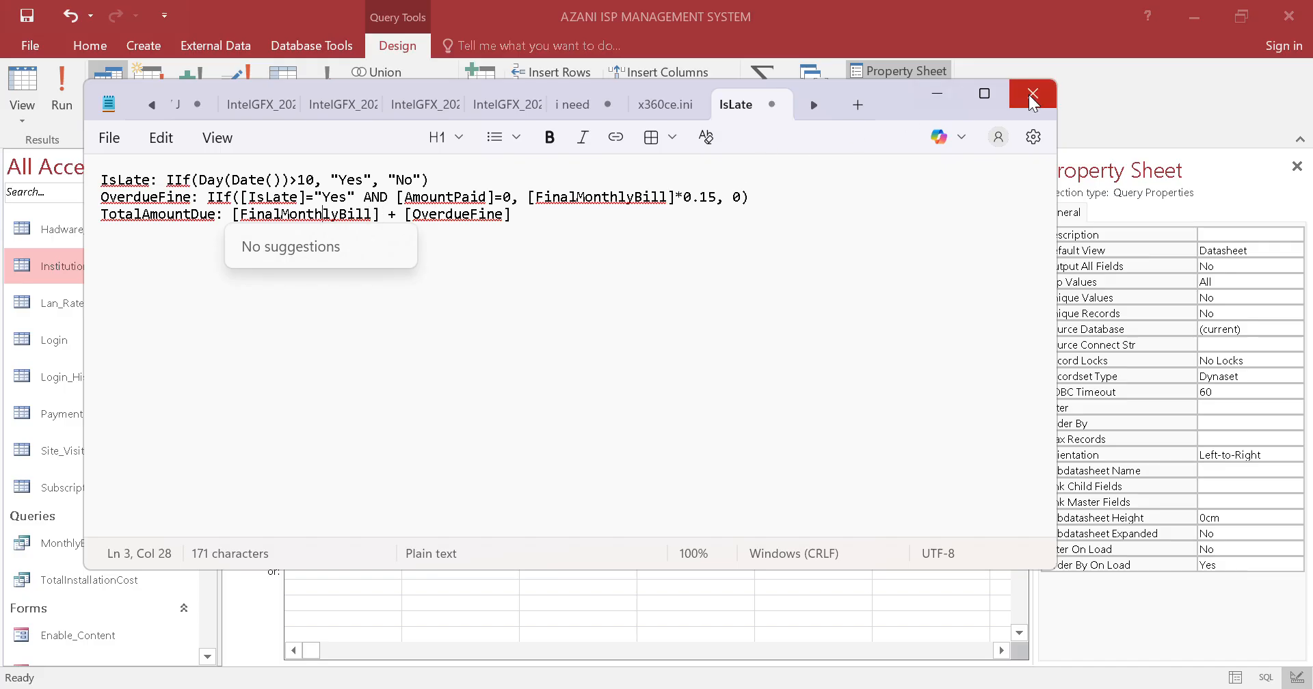
click(1113, 83)
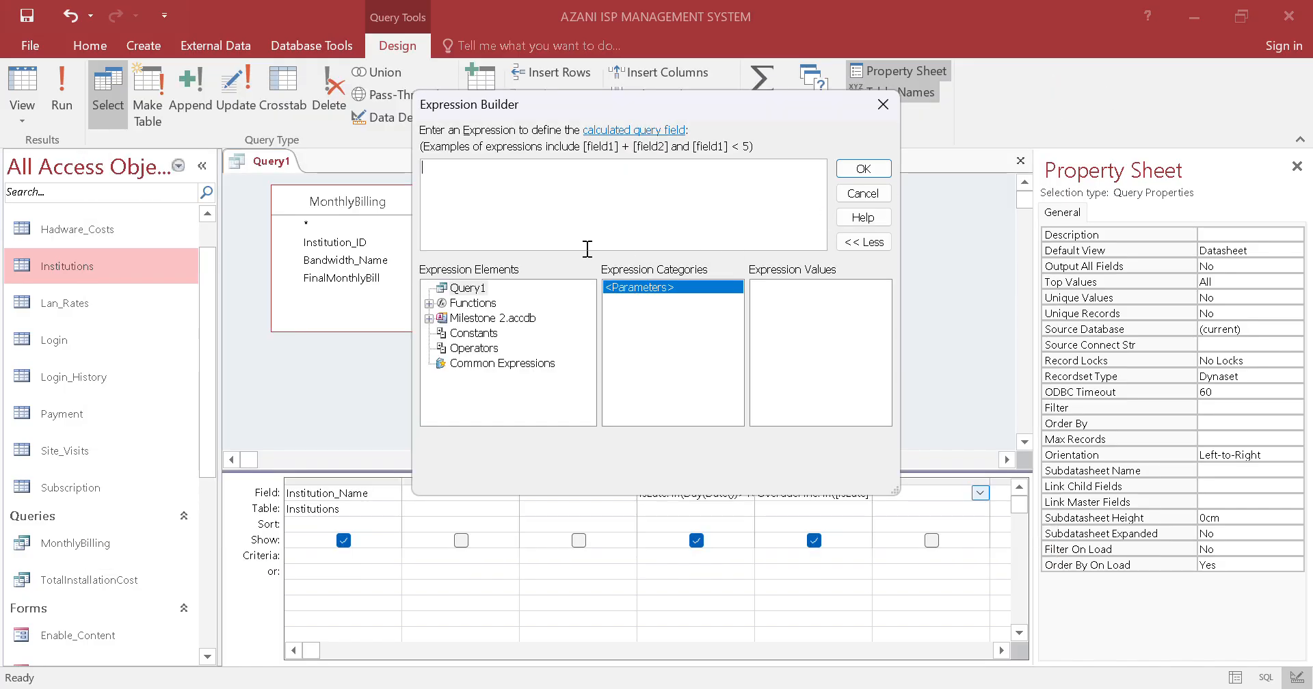
text(TotalAmountDue: [FinalMonthlyBill] + [OverdueFine])
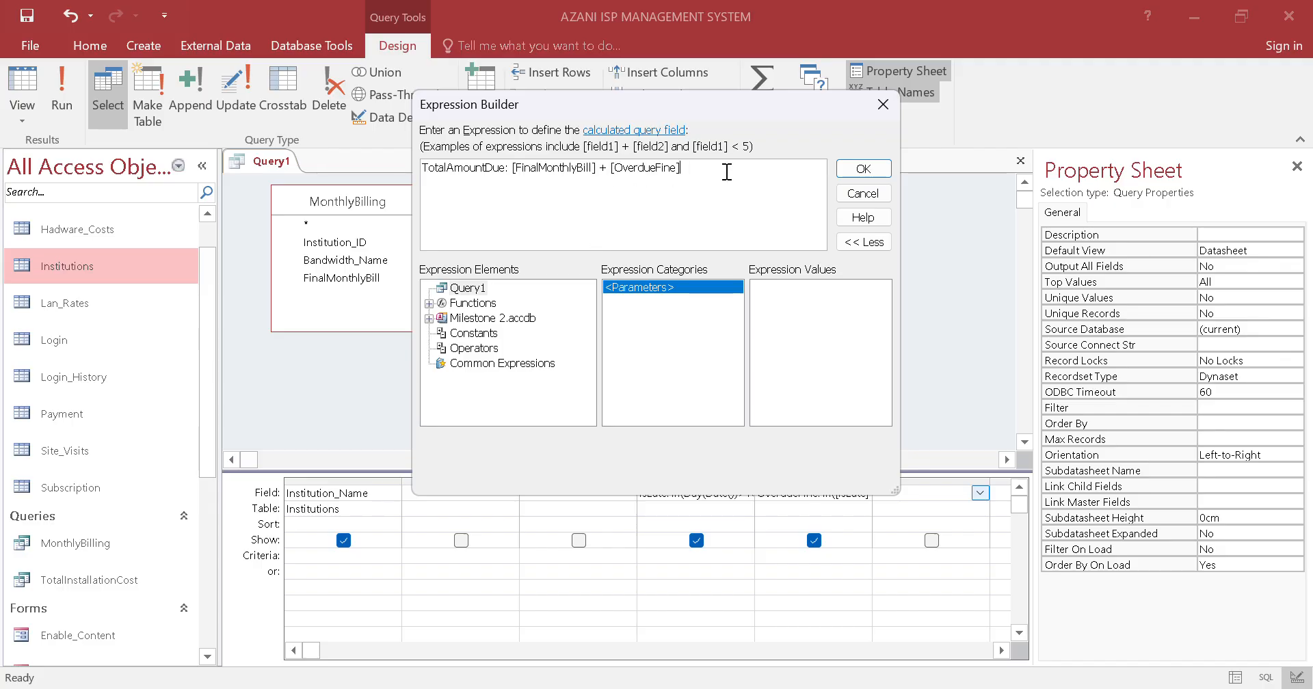
click(863, 168)
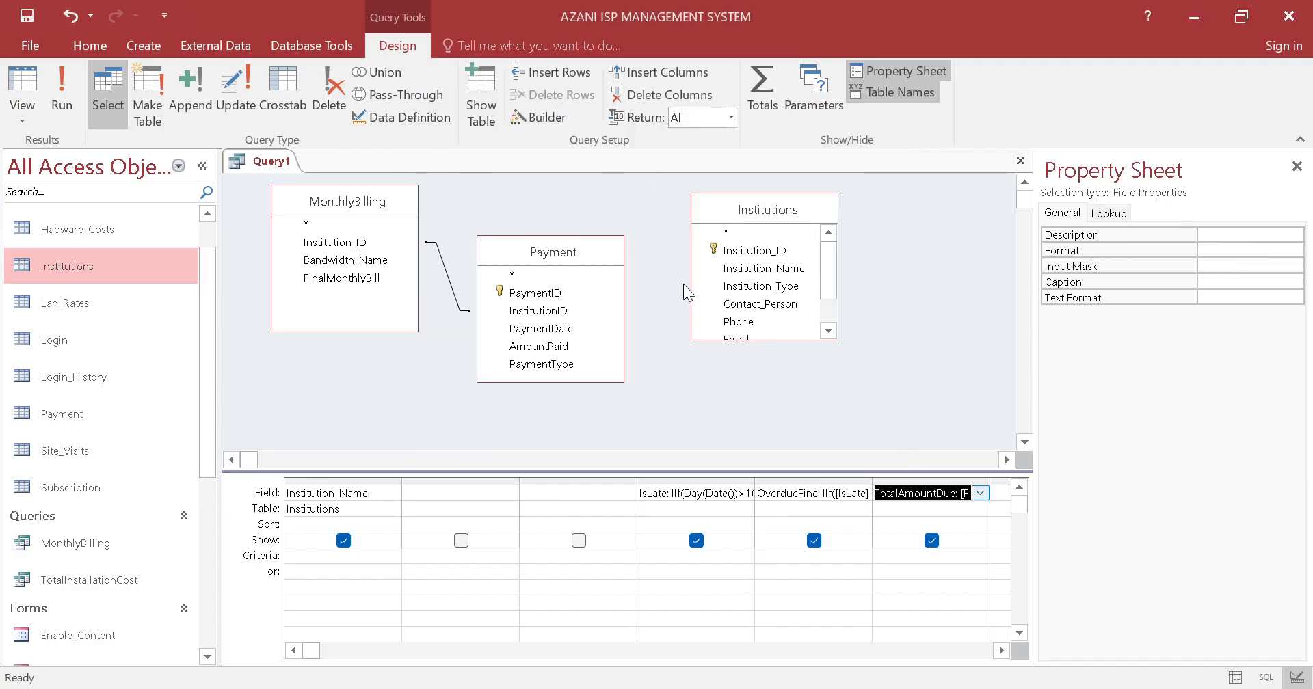
Place the FinalMonthlyBill field from MonthlyBilling in the query's second column
click(473, 494)
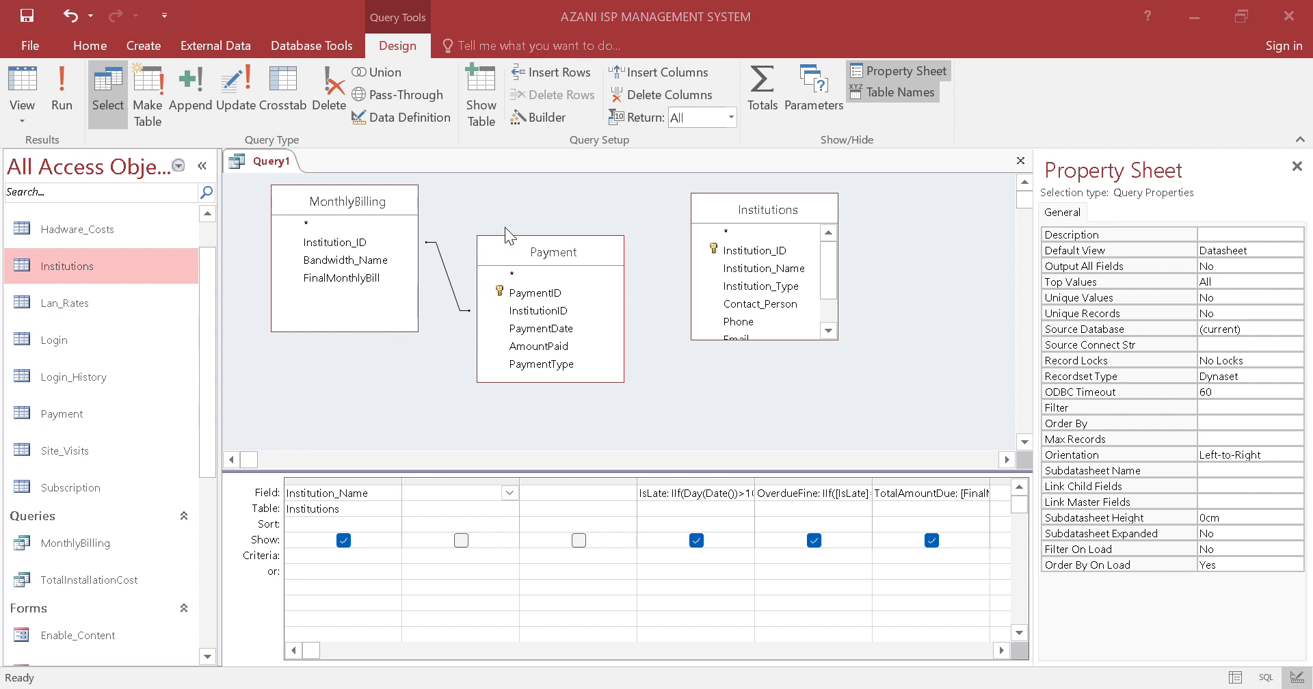
drag(359, 278, 441, 499)
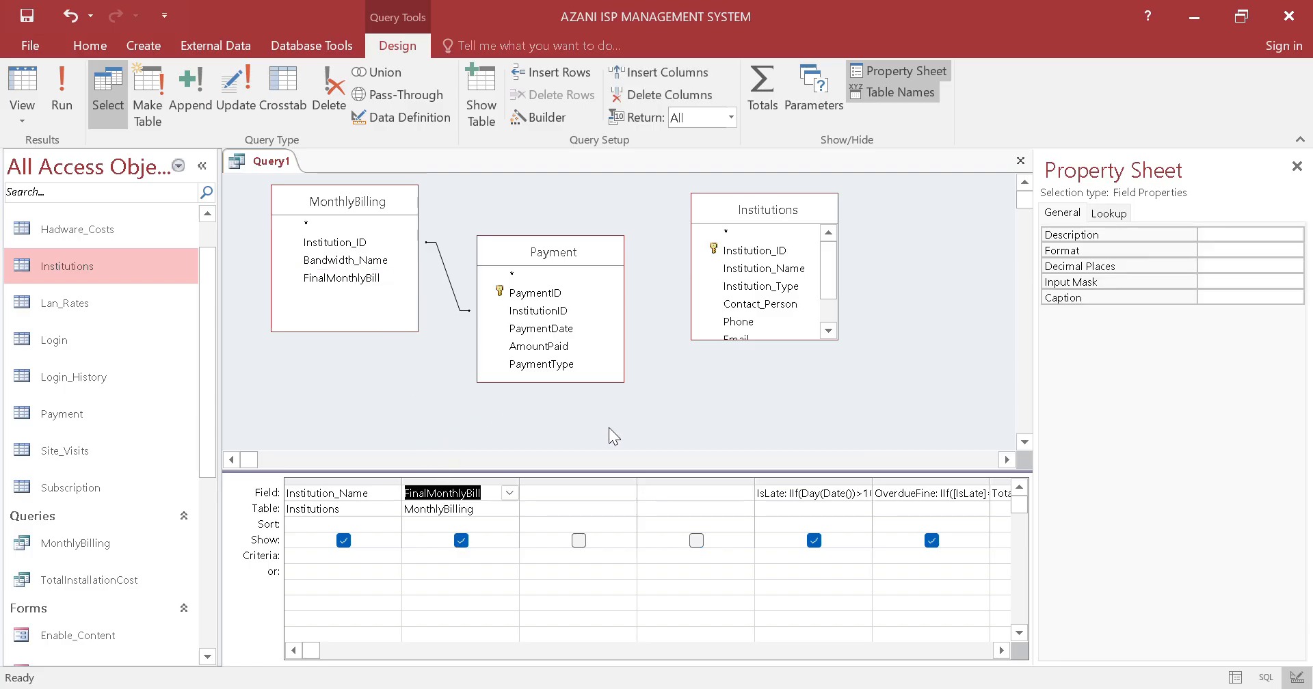
Save the query as Defaulters and close it
right_click(270, 162)
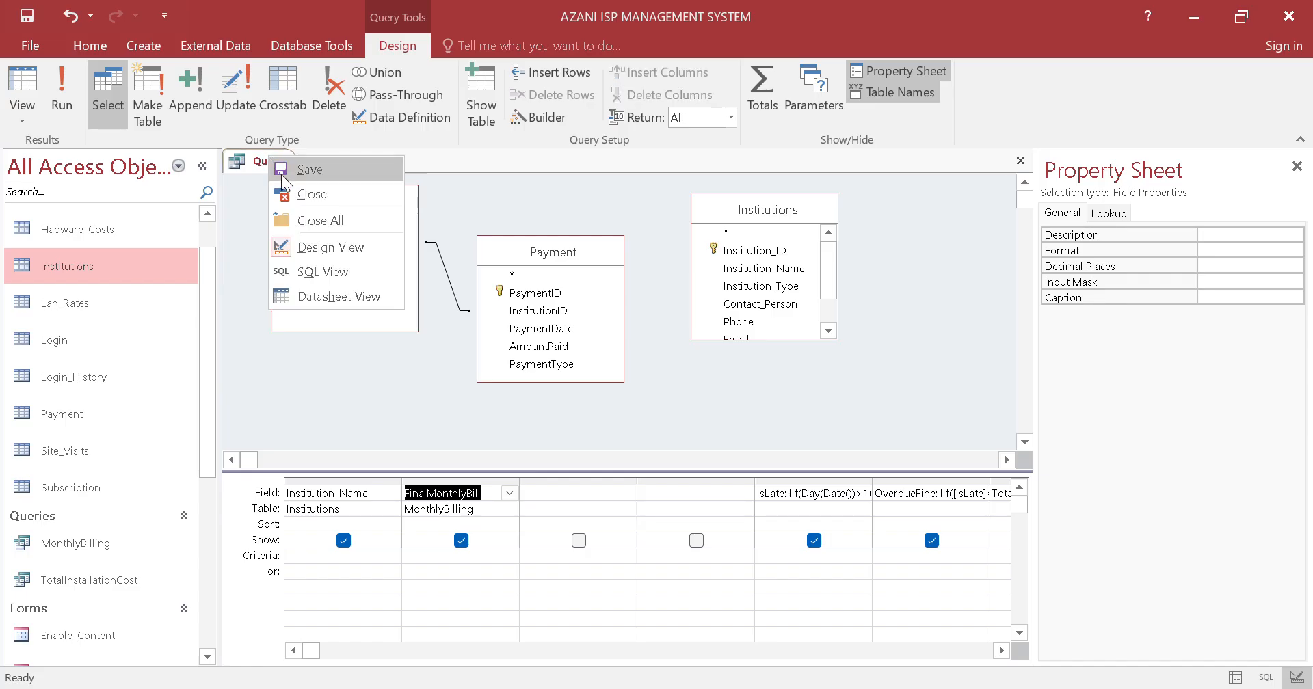
click(285, 177)
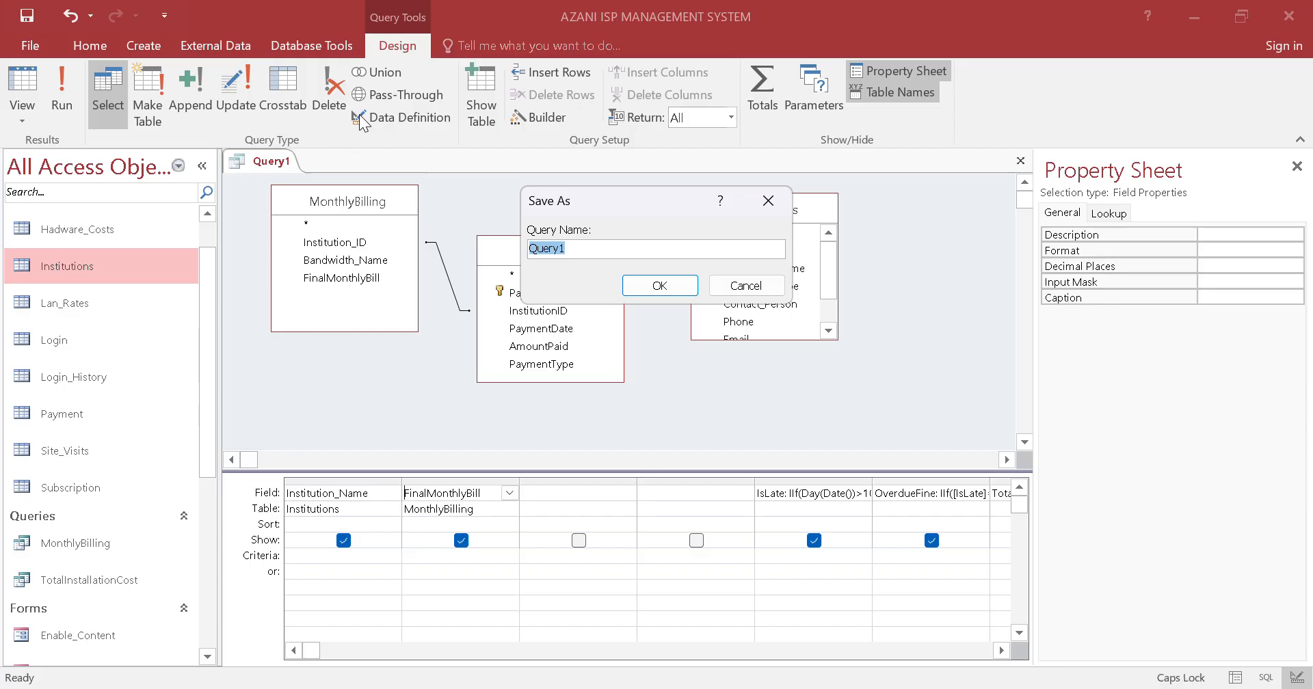
text(Defaulters)
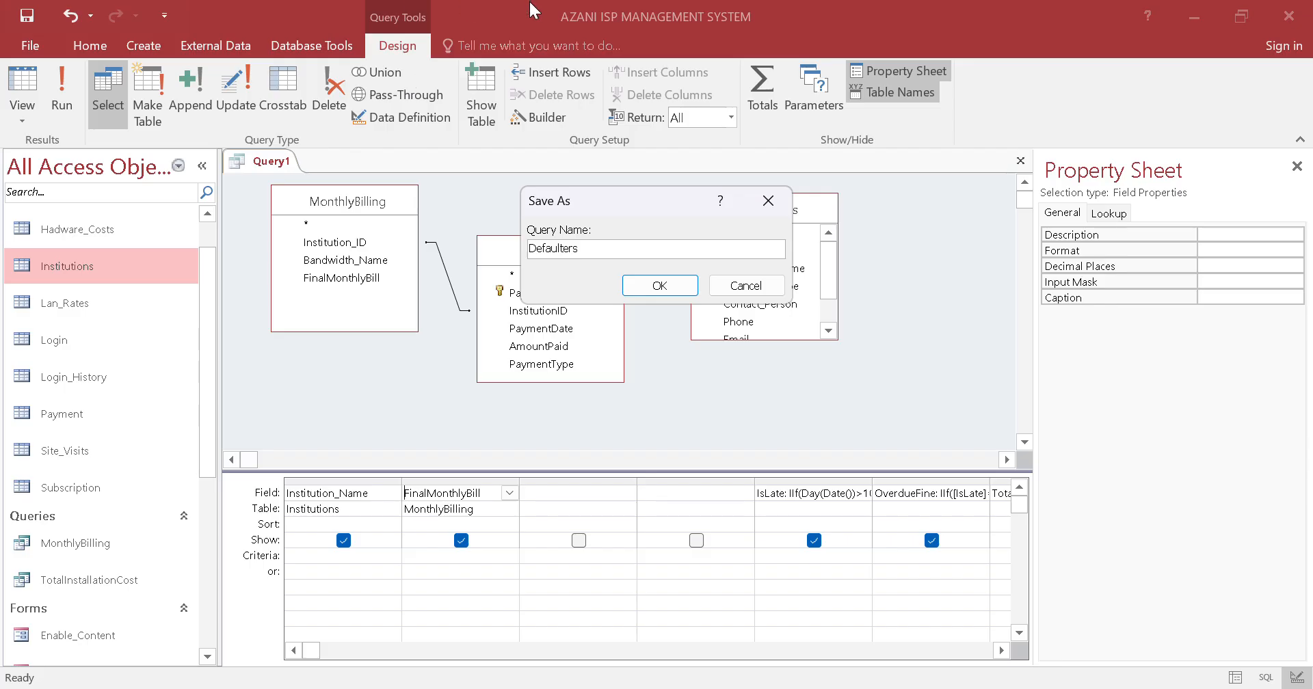
click(659, 285)
right_click(291, 169)
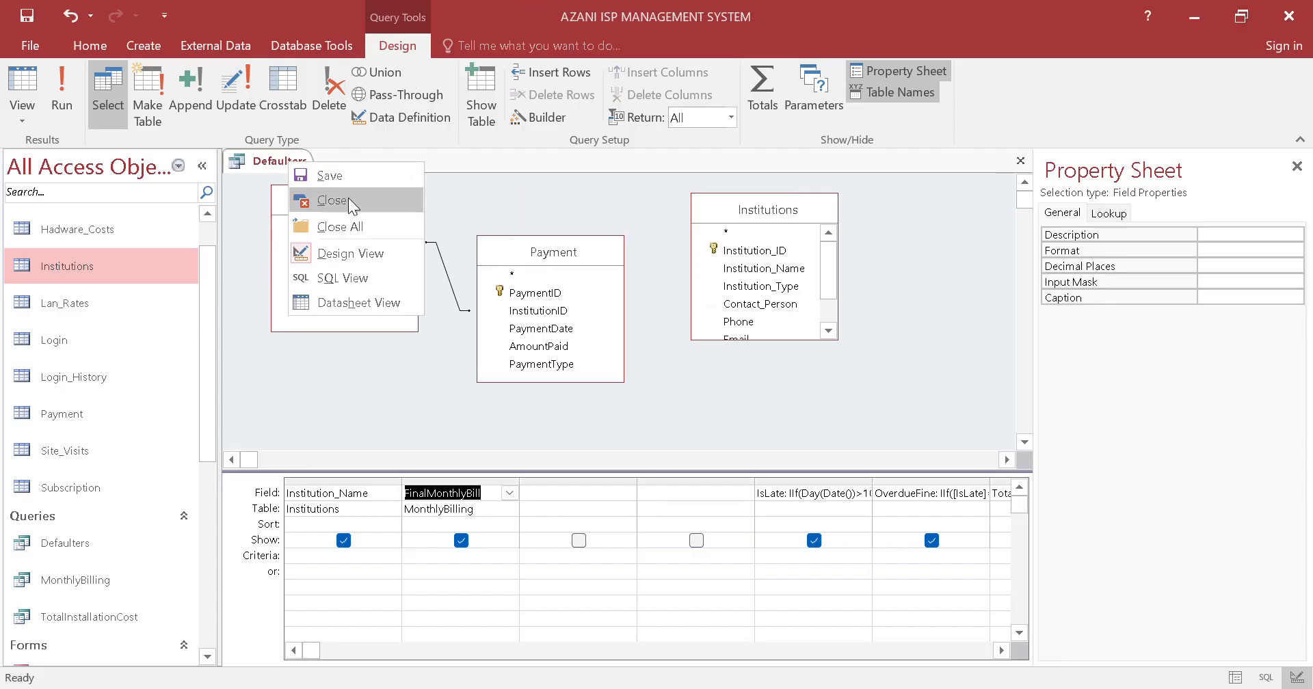
click(347, 198)
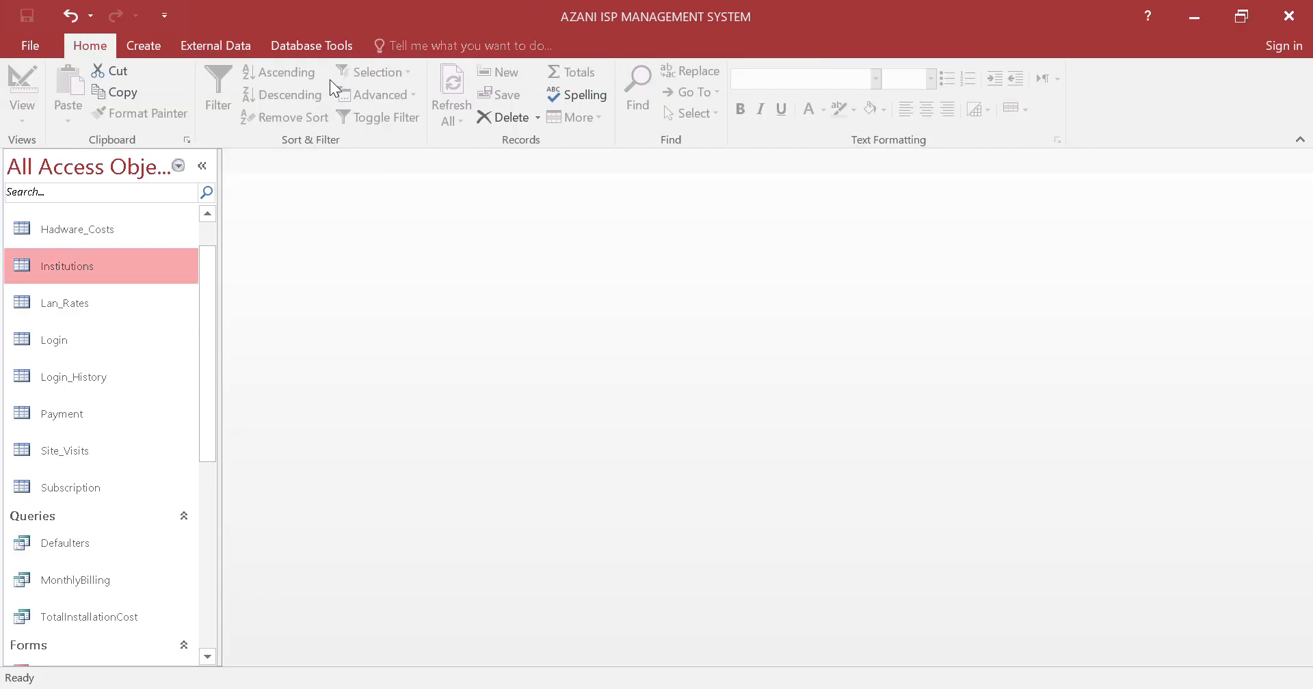
scroll(502, 315, down, 1)
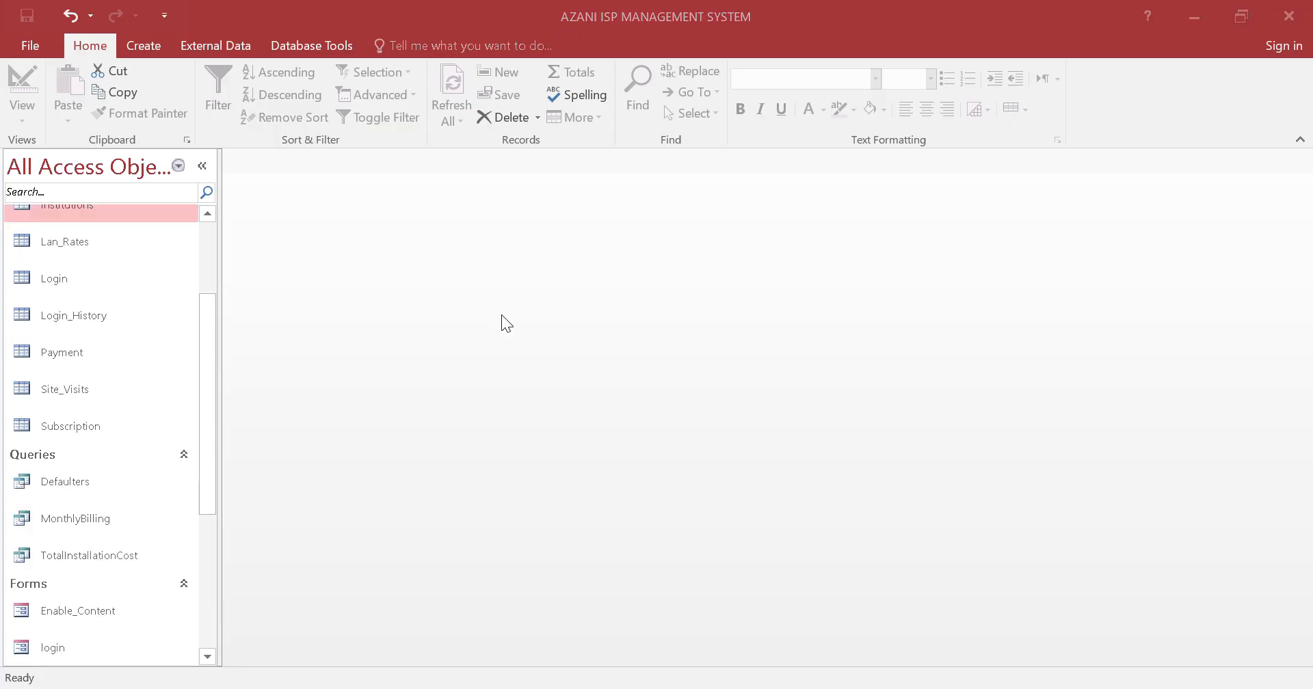
scroll(135, 479, down, 2)
scroll(117, 471, up, 3)
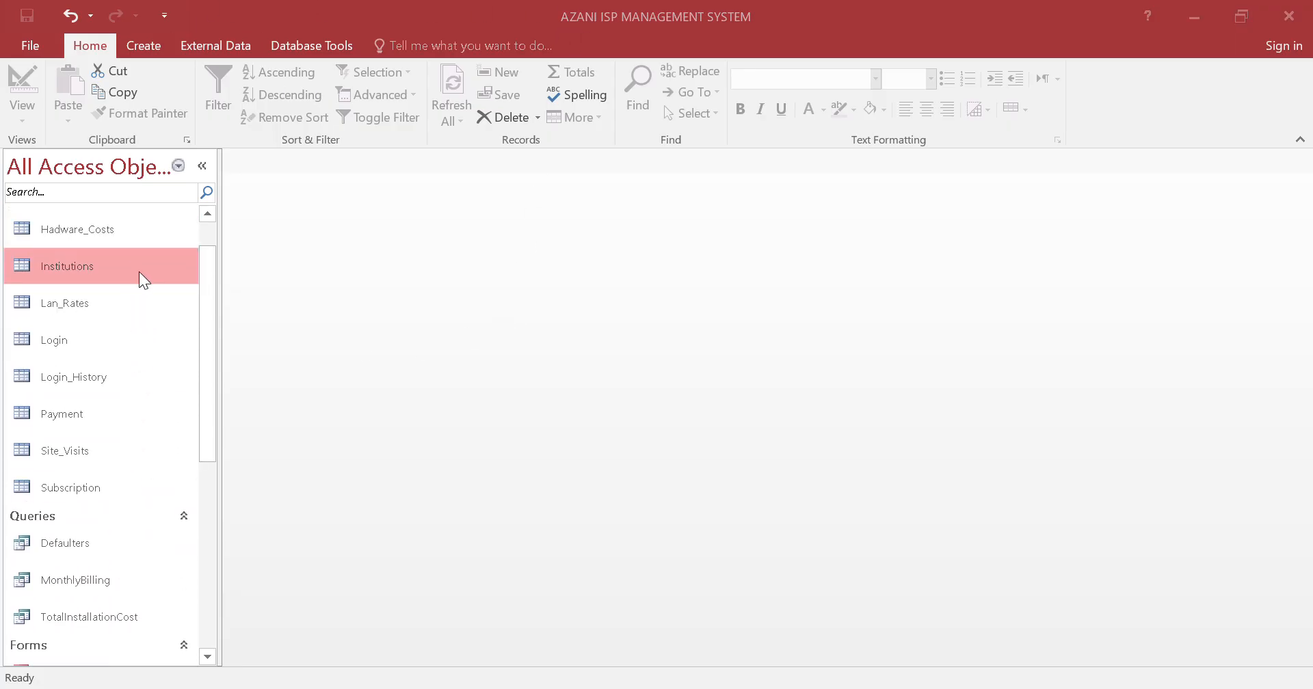
Review the tables, queries, forms, reports and macros listed in the database's navigation list
scroll(48, 478, down, 4)
scroll(59, 469, up, 1)
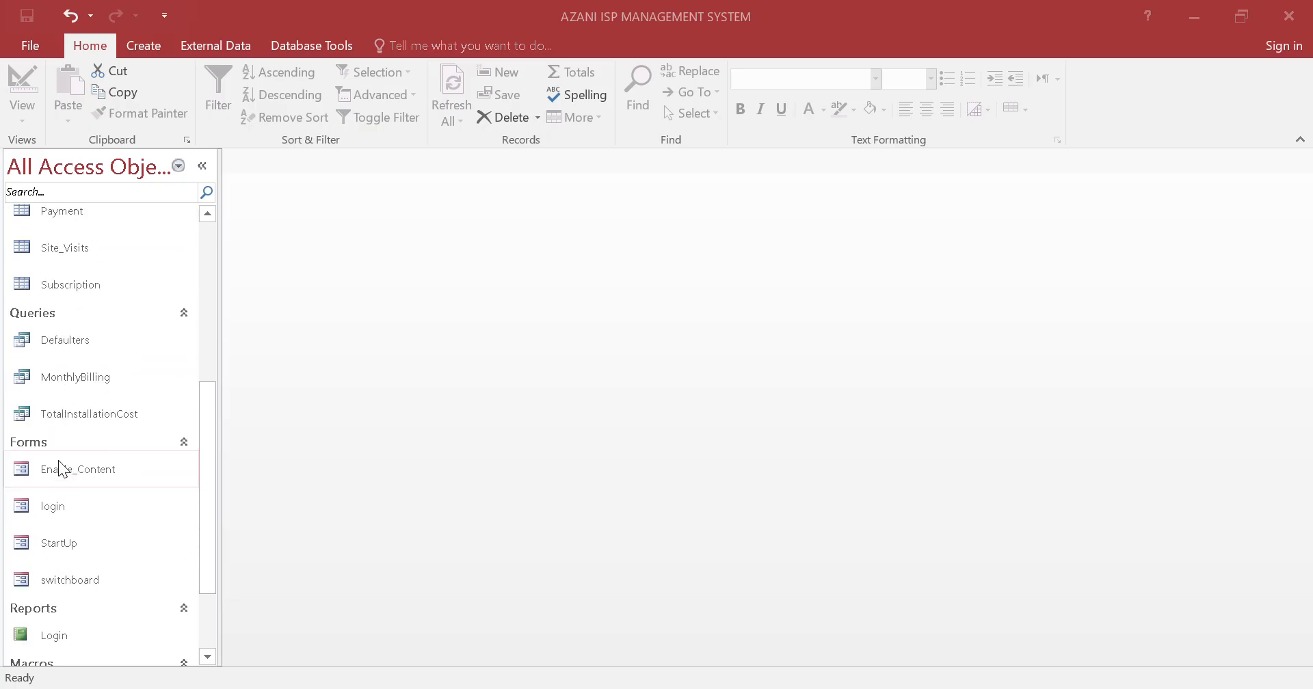
scroll(78, 494, down, 2)
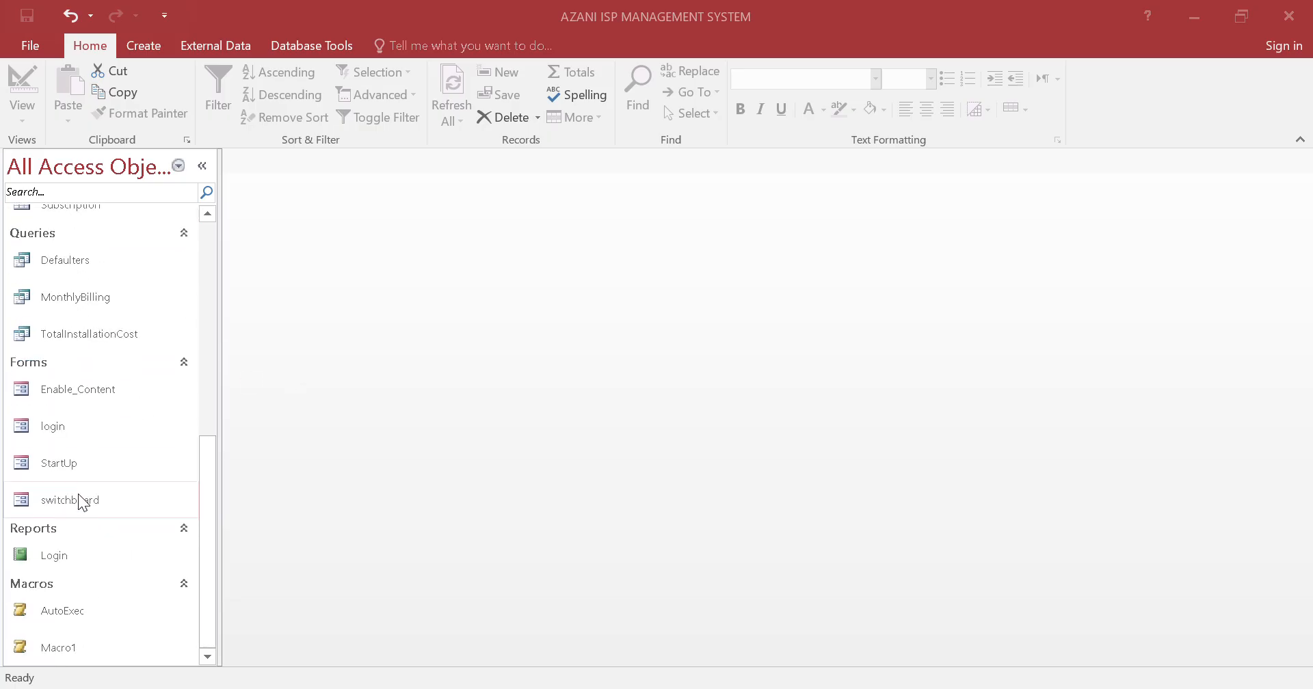
scroll(75, 452, up, 5)
scroll(85, 280, up, 1)
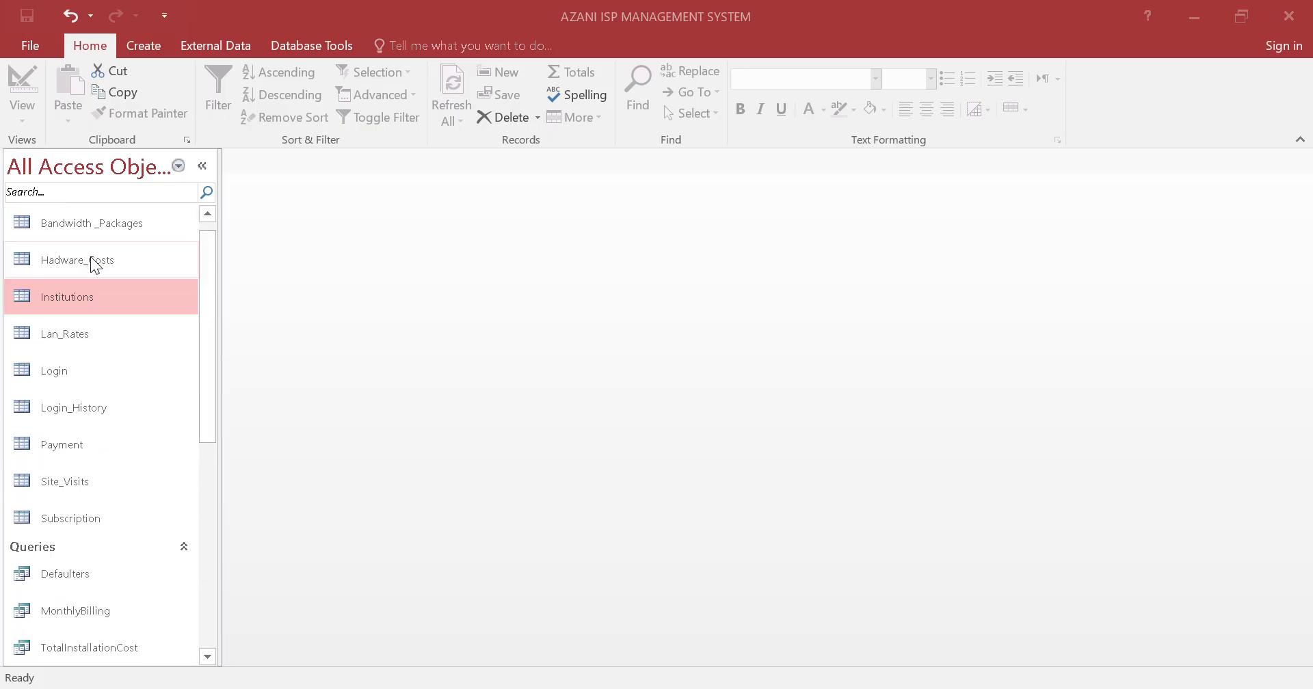
scroll(95, 265, up, 1)
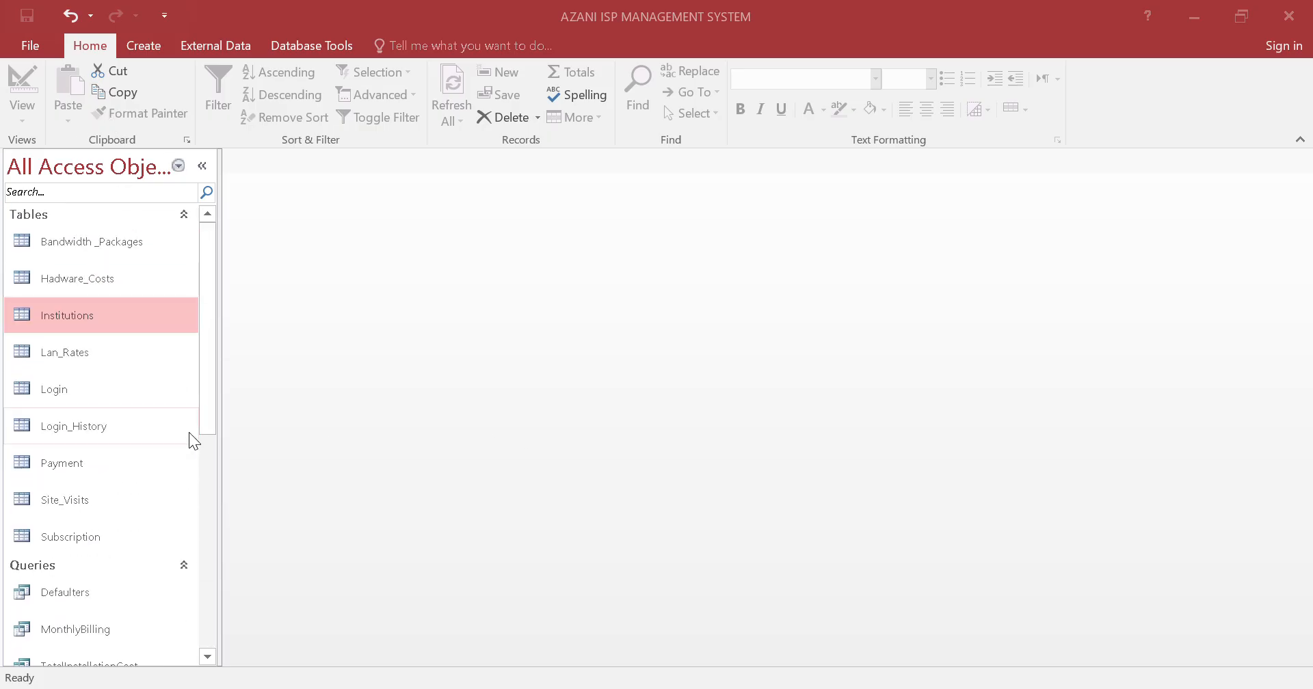
scroll(186, 436, down, 4)
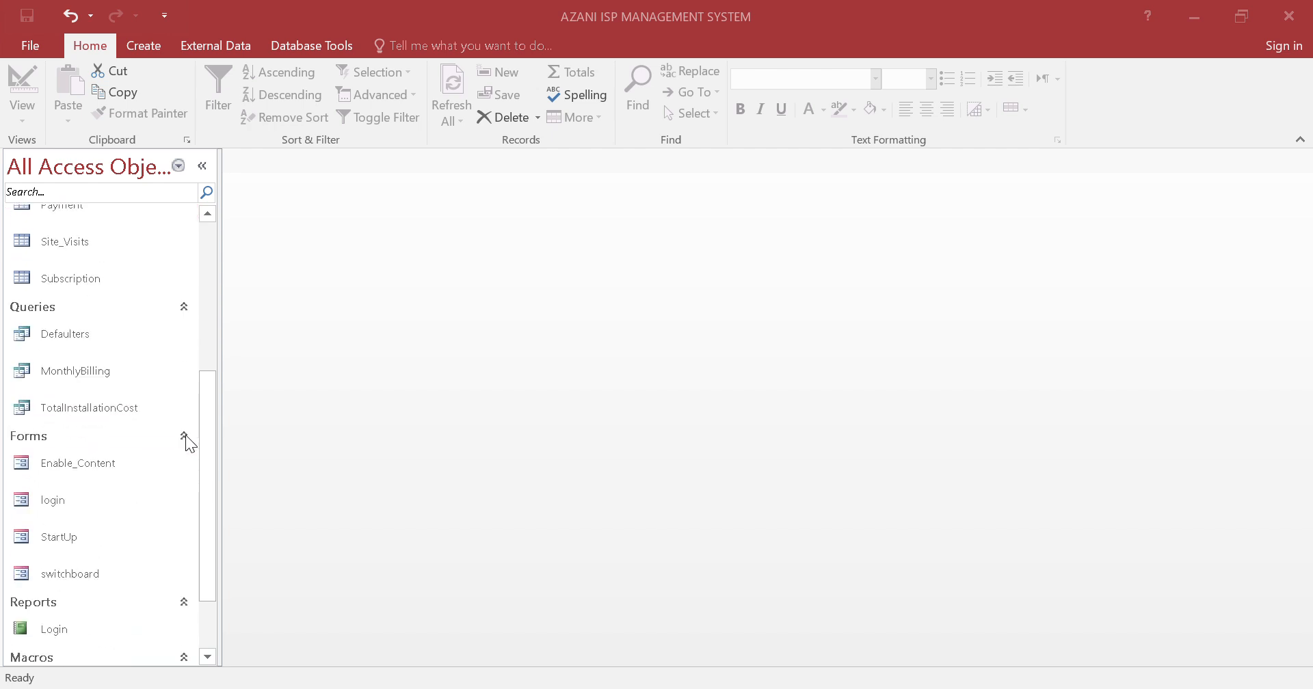
scroll(175, 434, up, 1)
scroll(139, 440, down, 3)
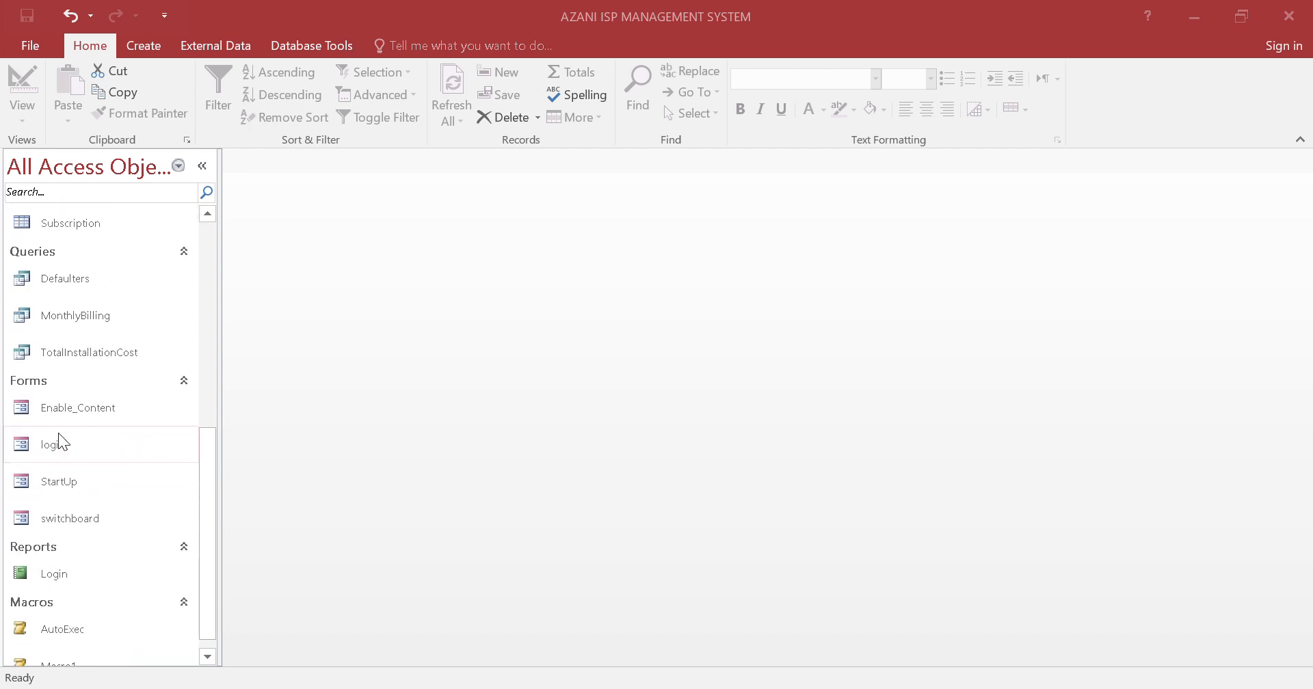
Open the StartUp form to reach the login form, and reposition the login window
click(97, 484)
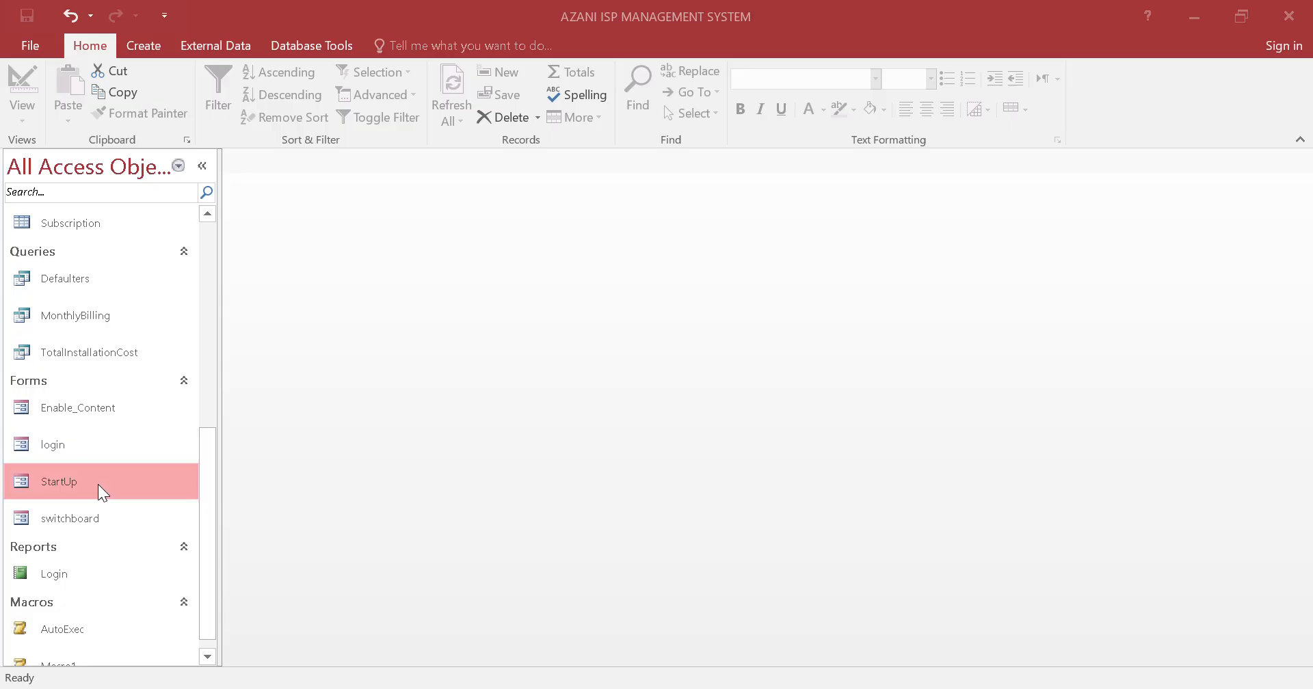
double_click(97, 484)
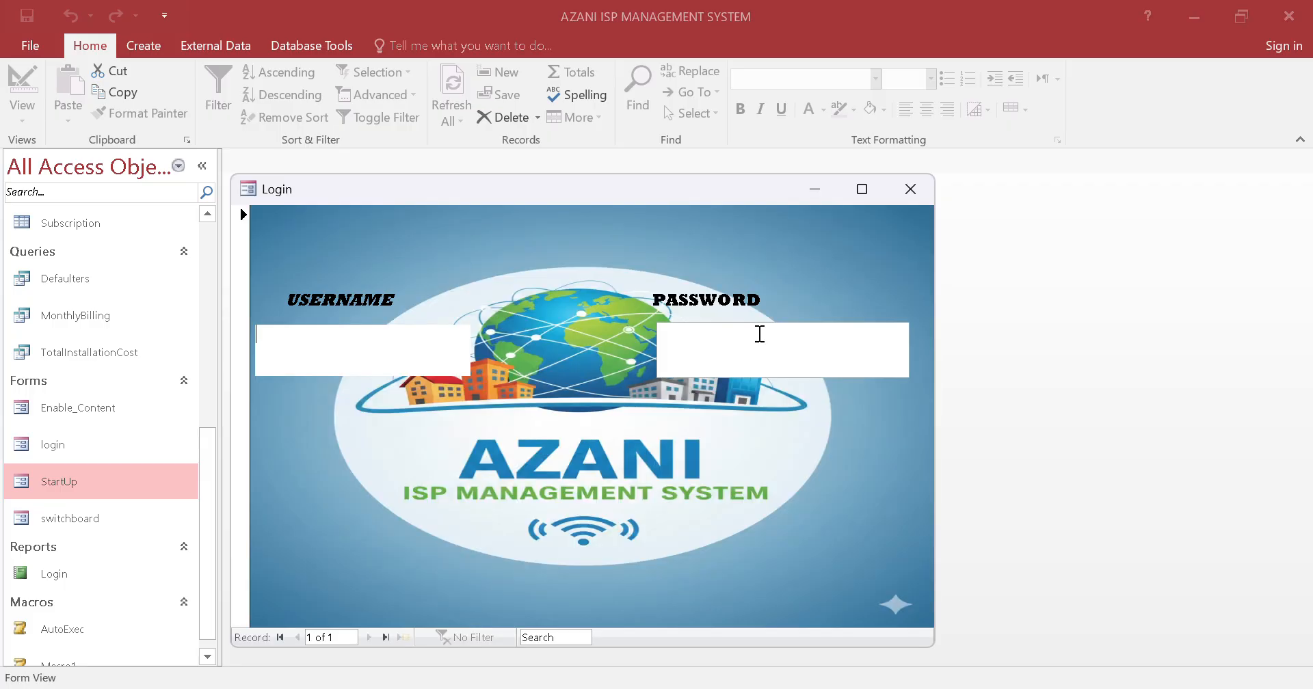
drag(498, 194, 578, 178)
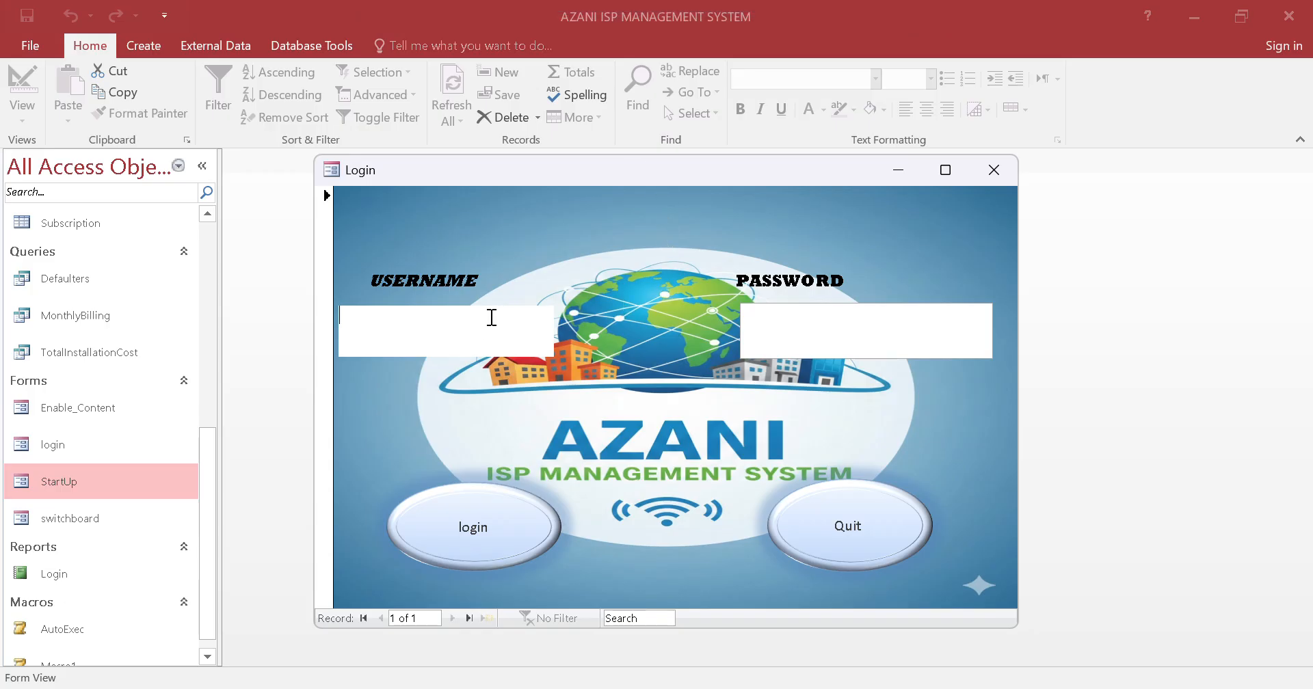
Try to log in with the username and account password, dismissing the macro error dialogs
text(us)
text(ername)
text(*****)
text(***)
click(454, 532)
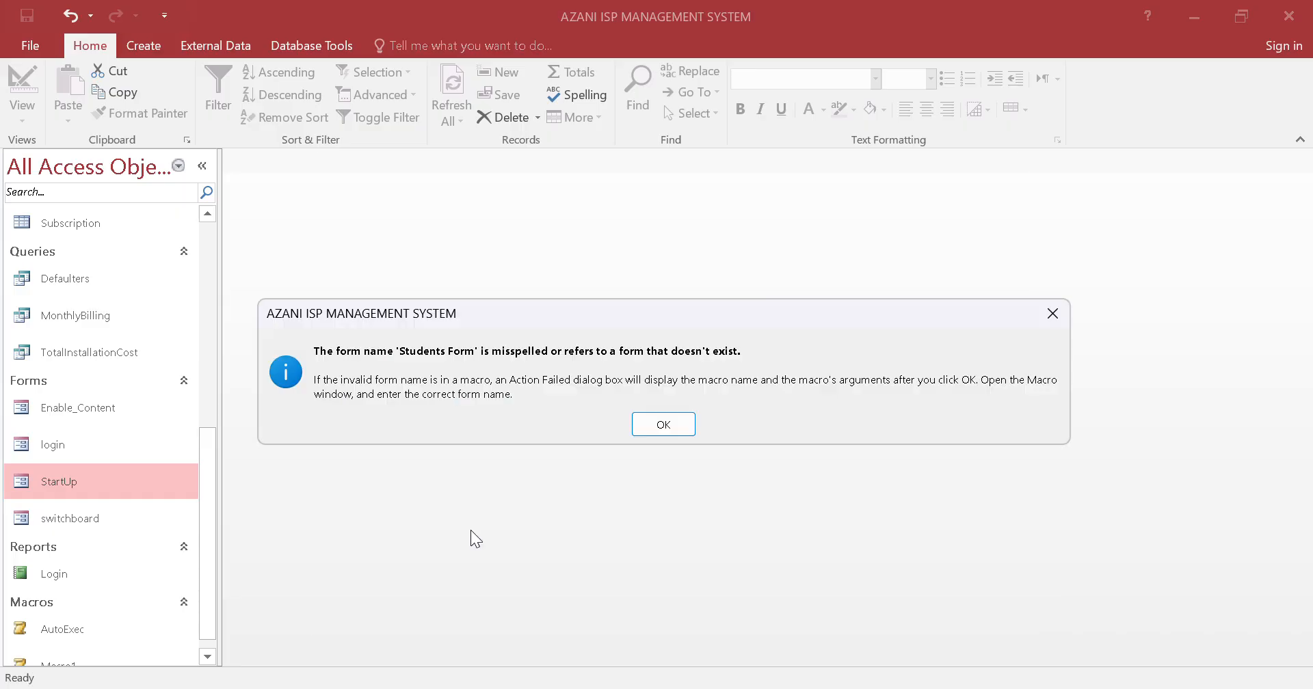
click(664, 426)
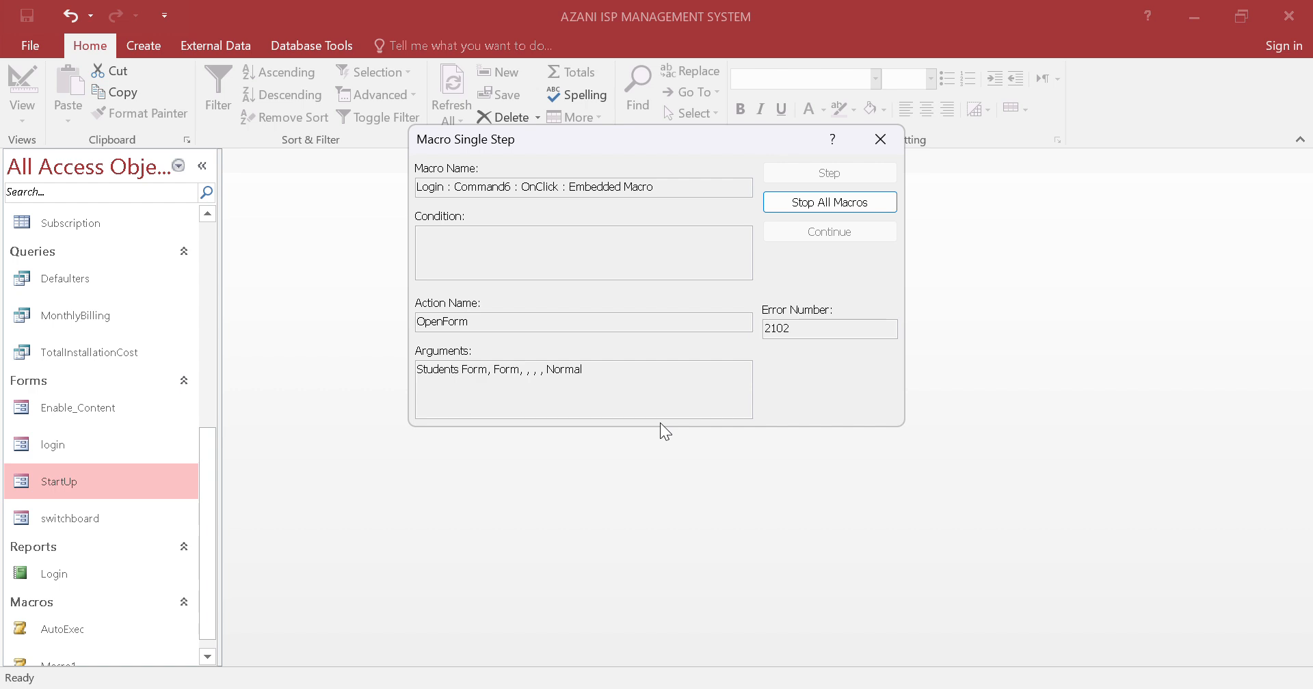
click(881, 141)
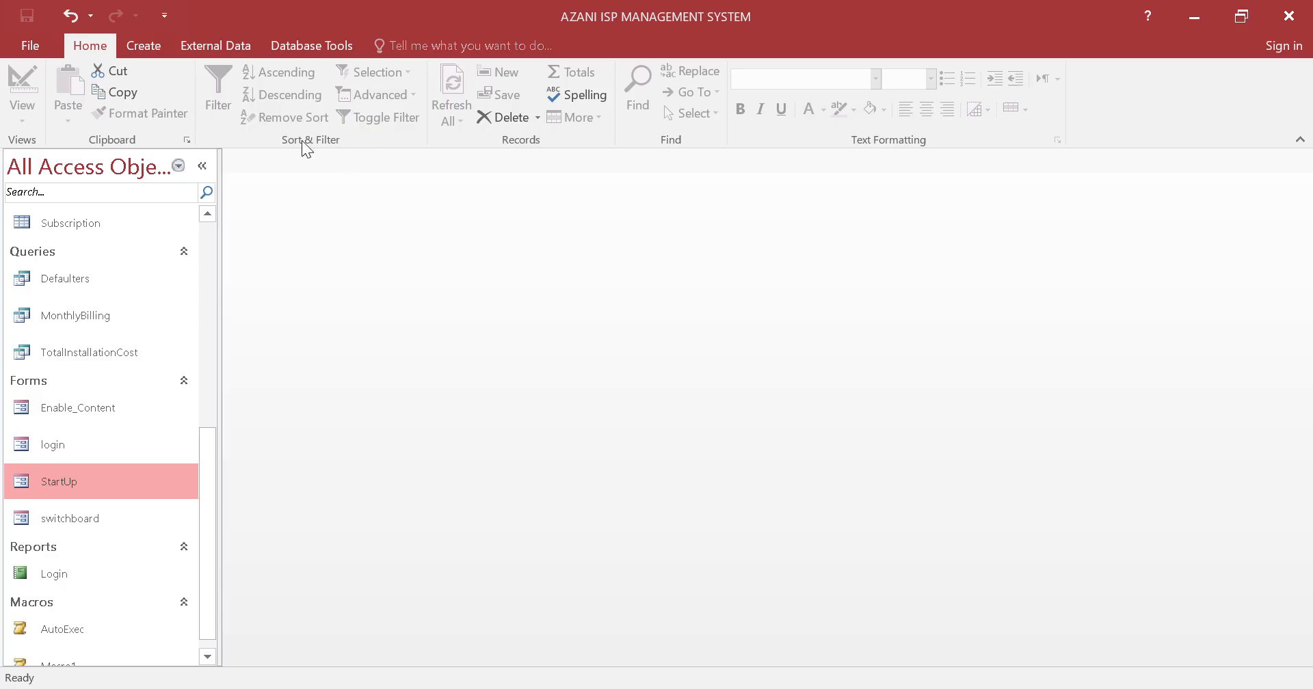
Open the Login, Login_History, Lan_Rates and Institutions tables in Datasheet View
scroll(138, 472, down, 1)
scroll(130, 457, up, 5)
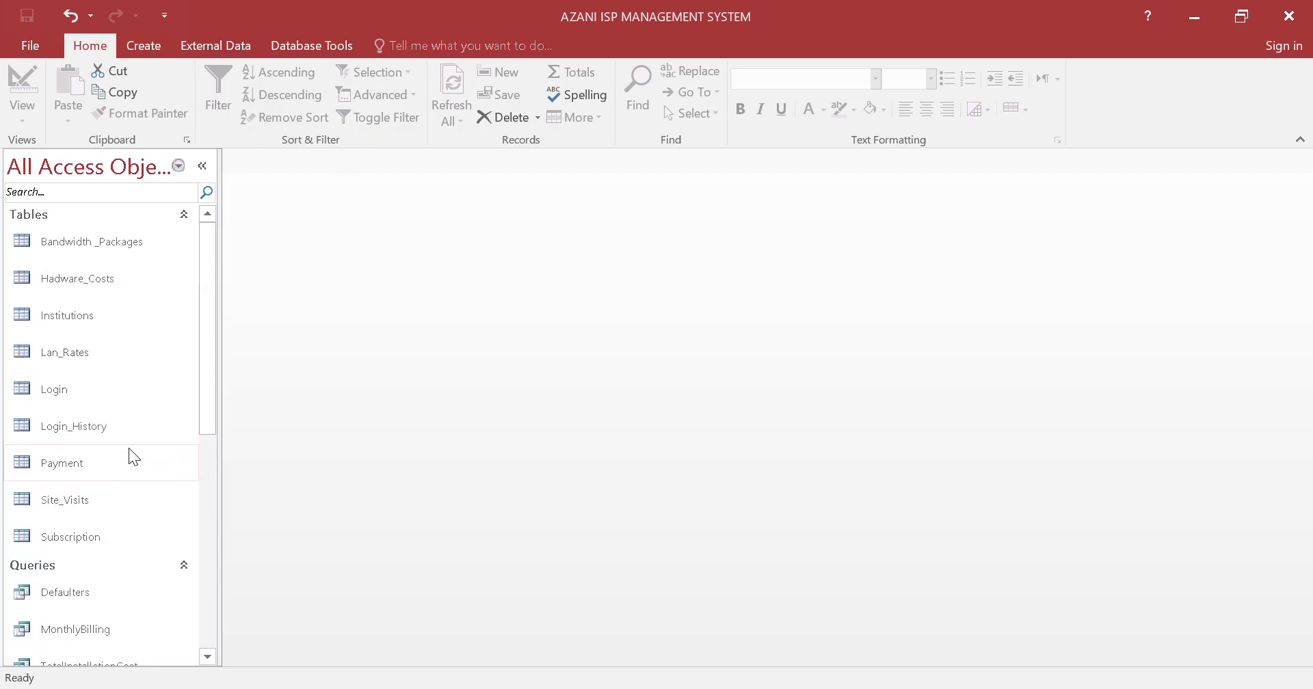
scroll(116, 347, down, 4)
scroll(108, 383, up, 1)
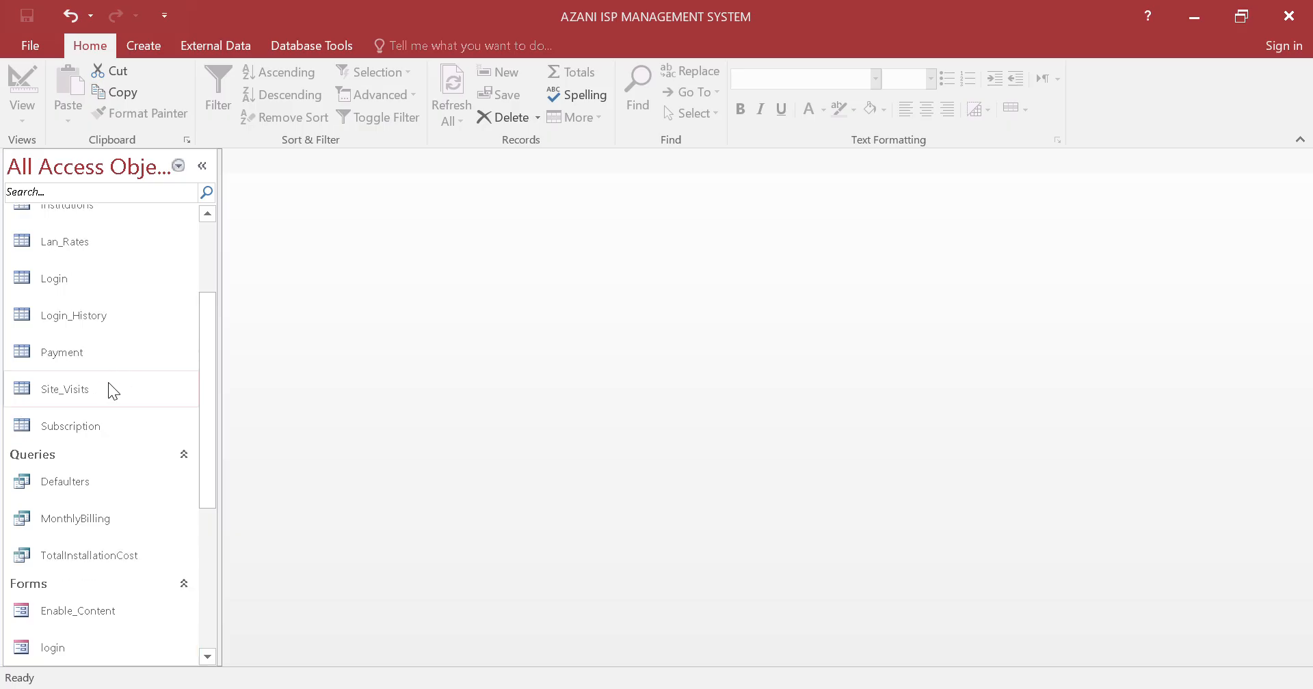
scroll(106, 431, up, 3)
scroll(108, 431, down, 8)
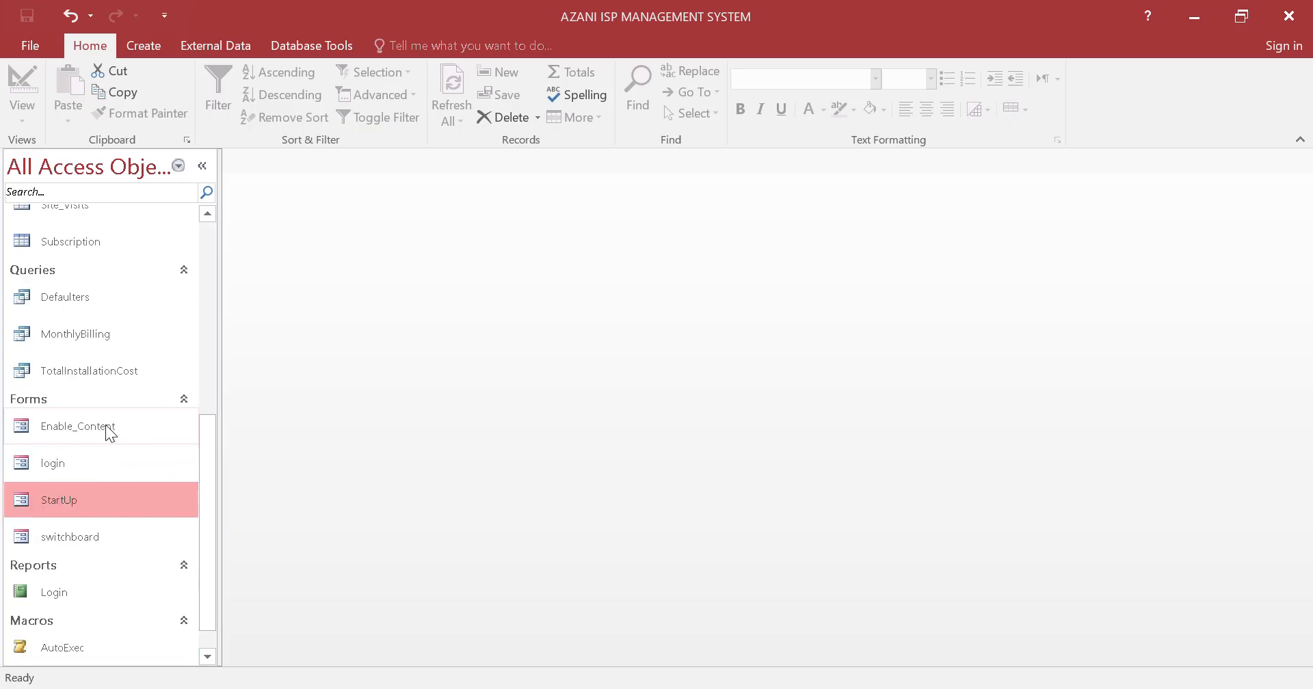
scroll(62, 465, up, 8)
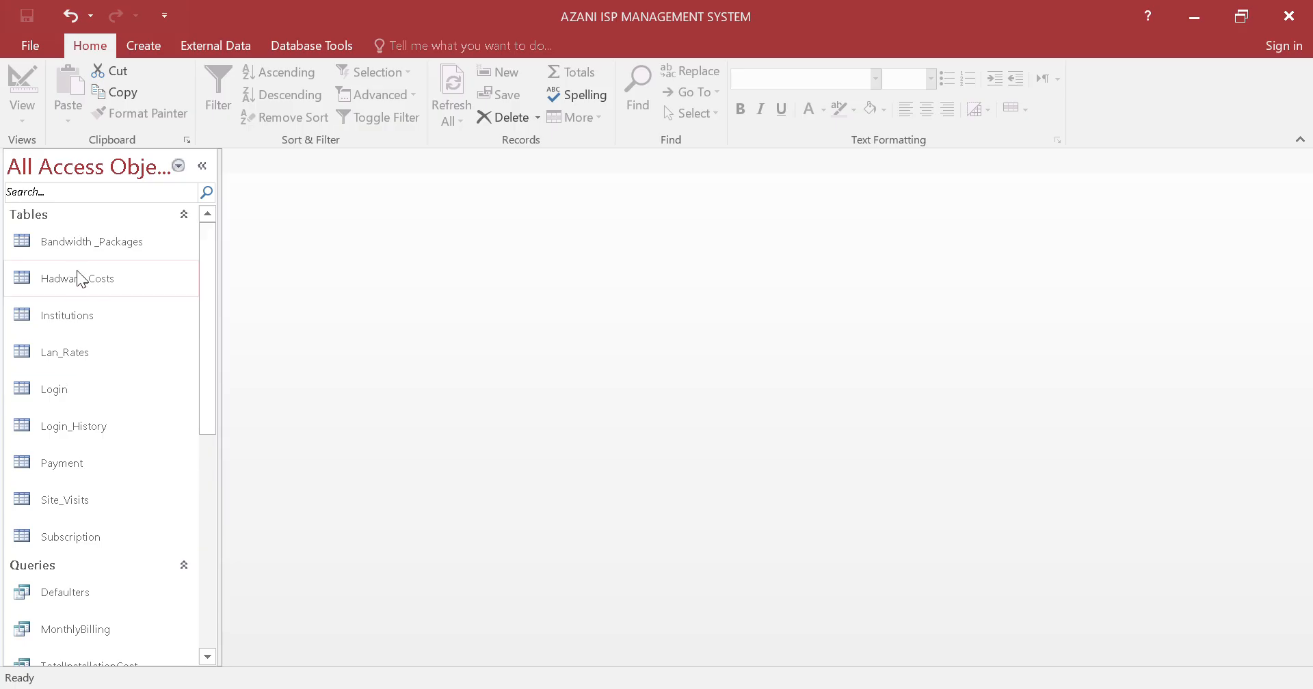
double_click(66, 387)
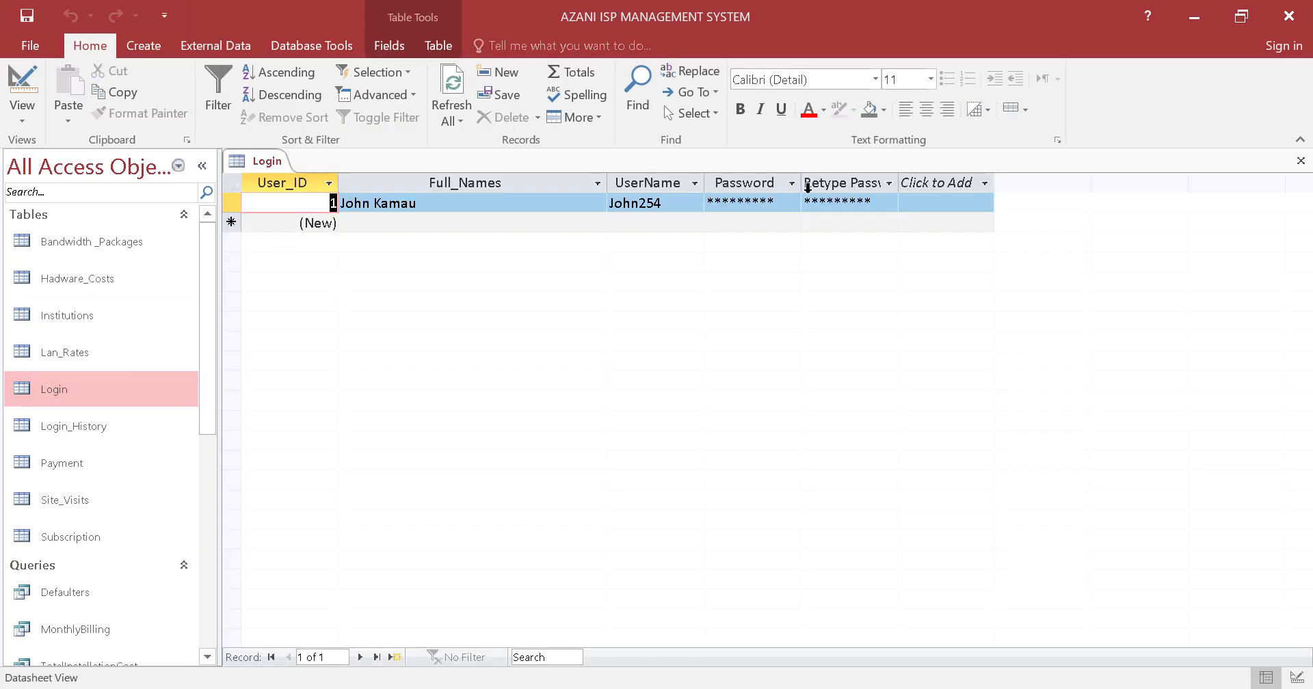
double_click(84, 425)
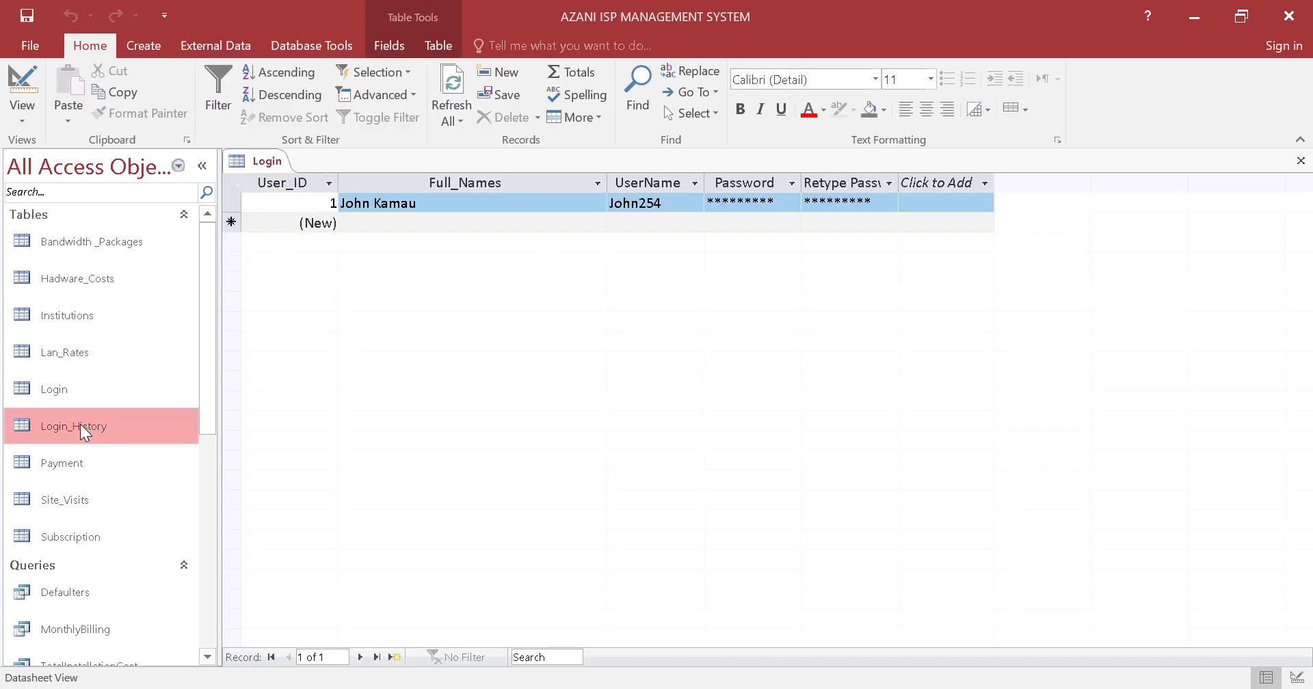
double_click(62, 352)
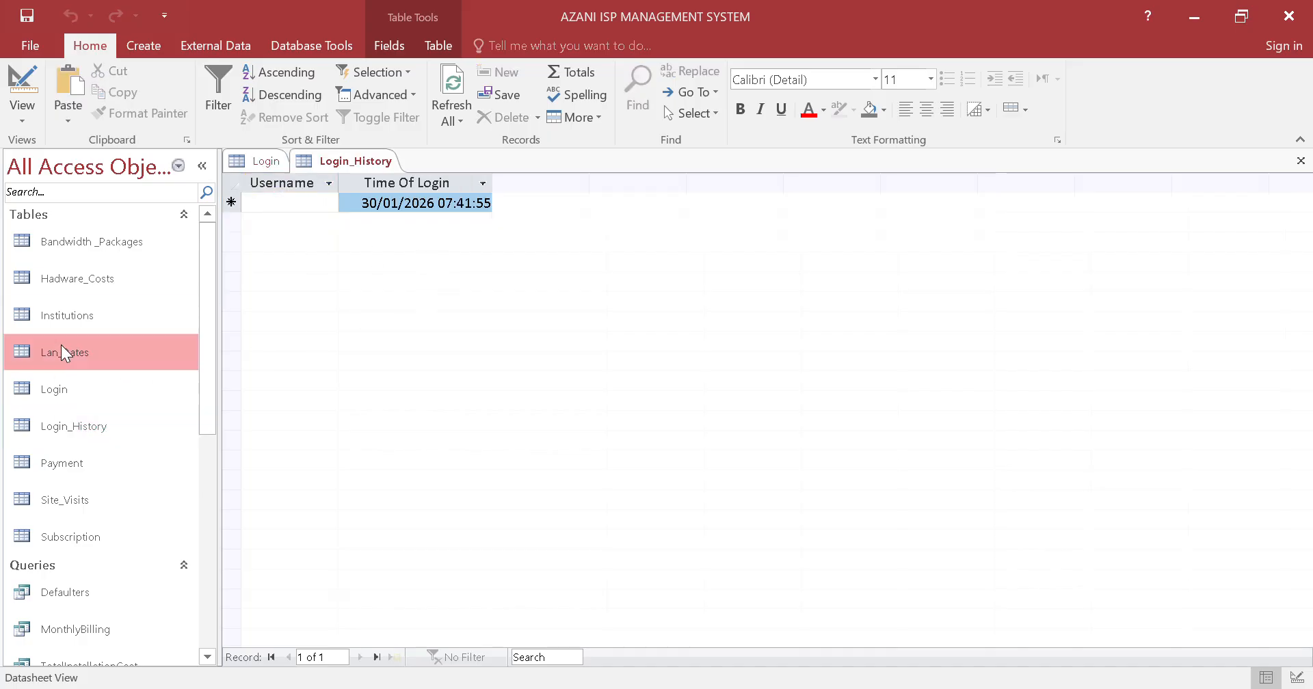
double_click(88, 316)
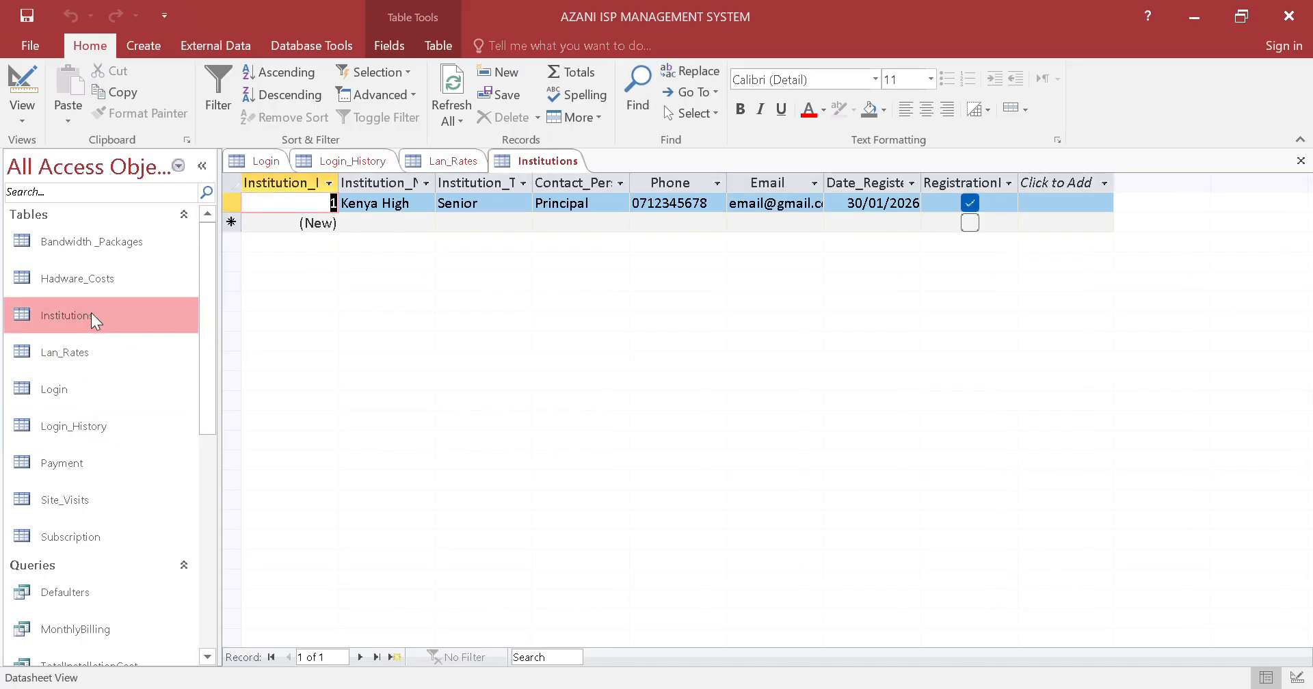
Open the Hadware_Costs, Bandwidth _Packages, Site_Visits, Subscription and Payment tables in Datasheet View
double_click(112, 278)
double_click(129, 242)
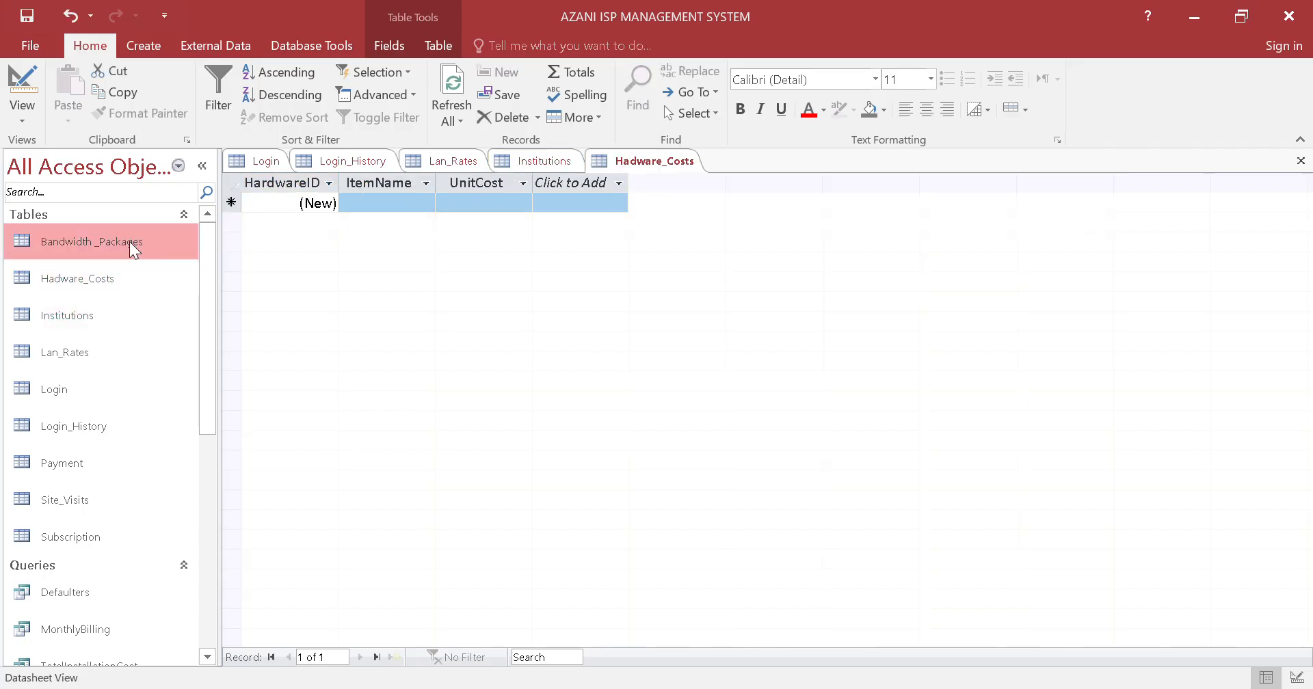
click(80, 501)
double_click(80, 498)
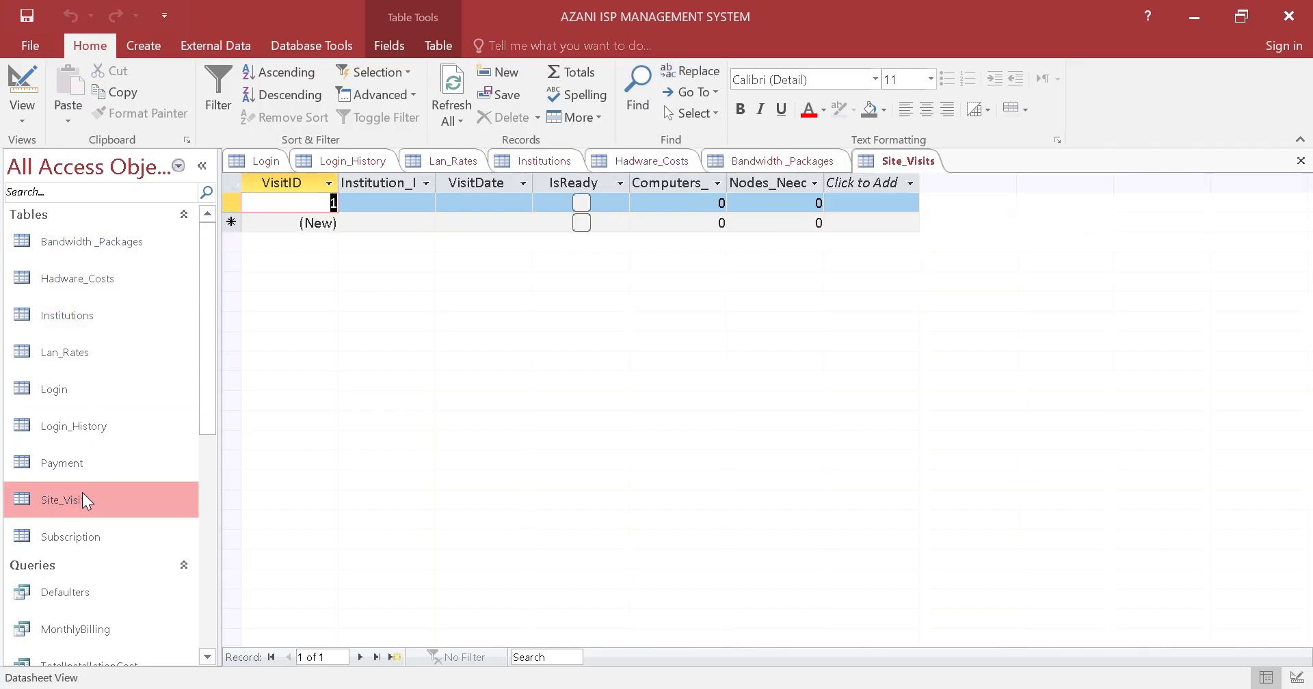
click(87, 528)
double_click(87, 499)
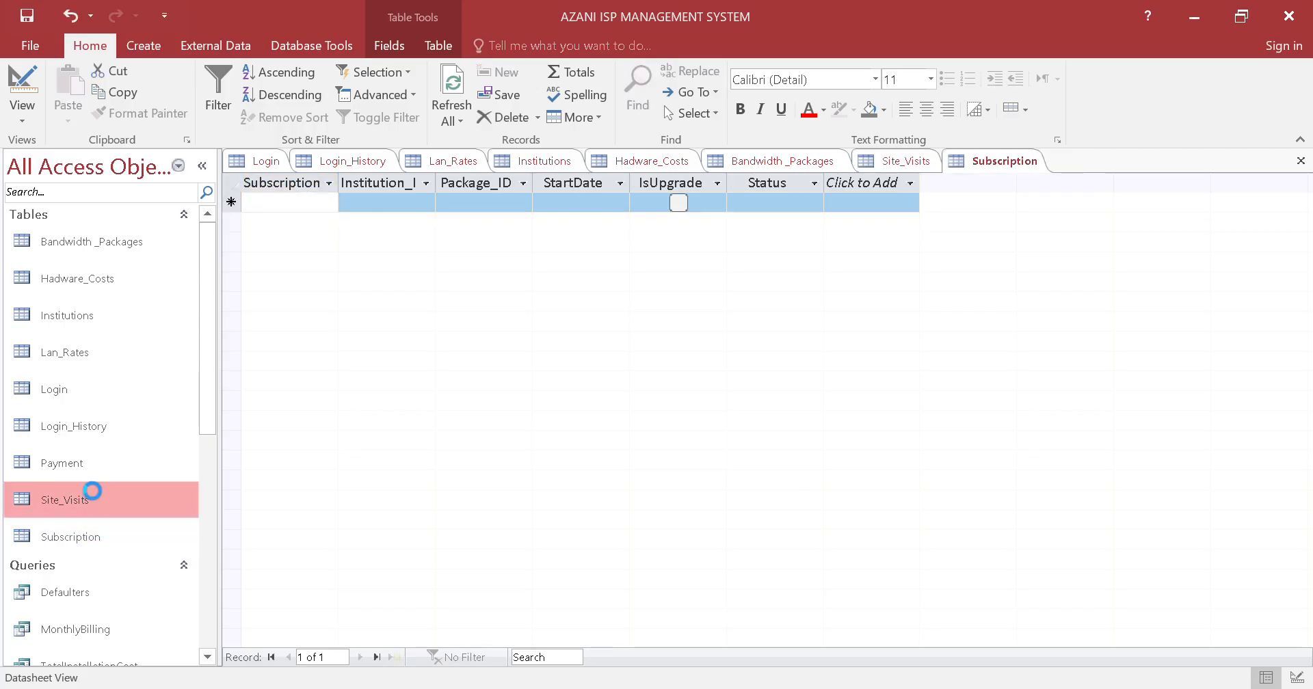
click(93, 469)
double_click(92, 466)
Run the Defaulters query with 6700 as the MonthlyCost parameter
scroll(109, 520, down, 1)
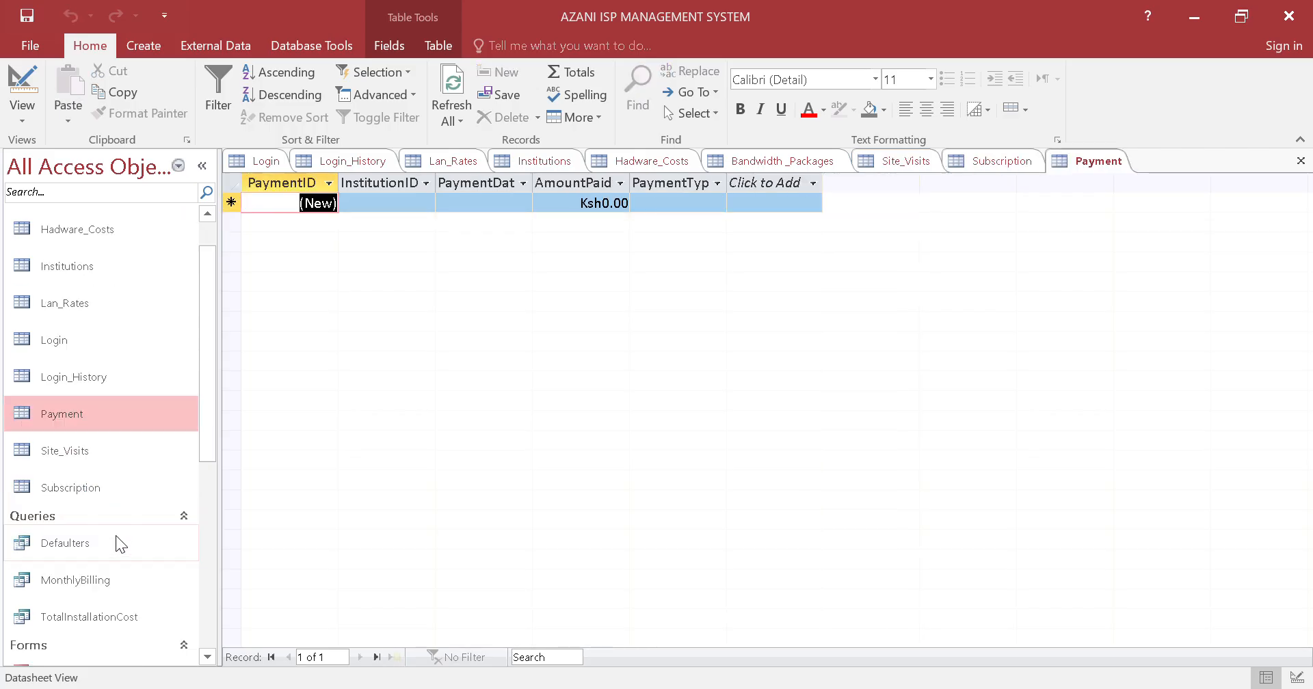
double_click(115, 529)
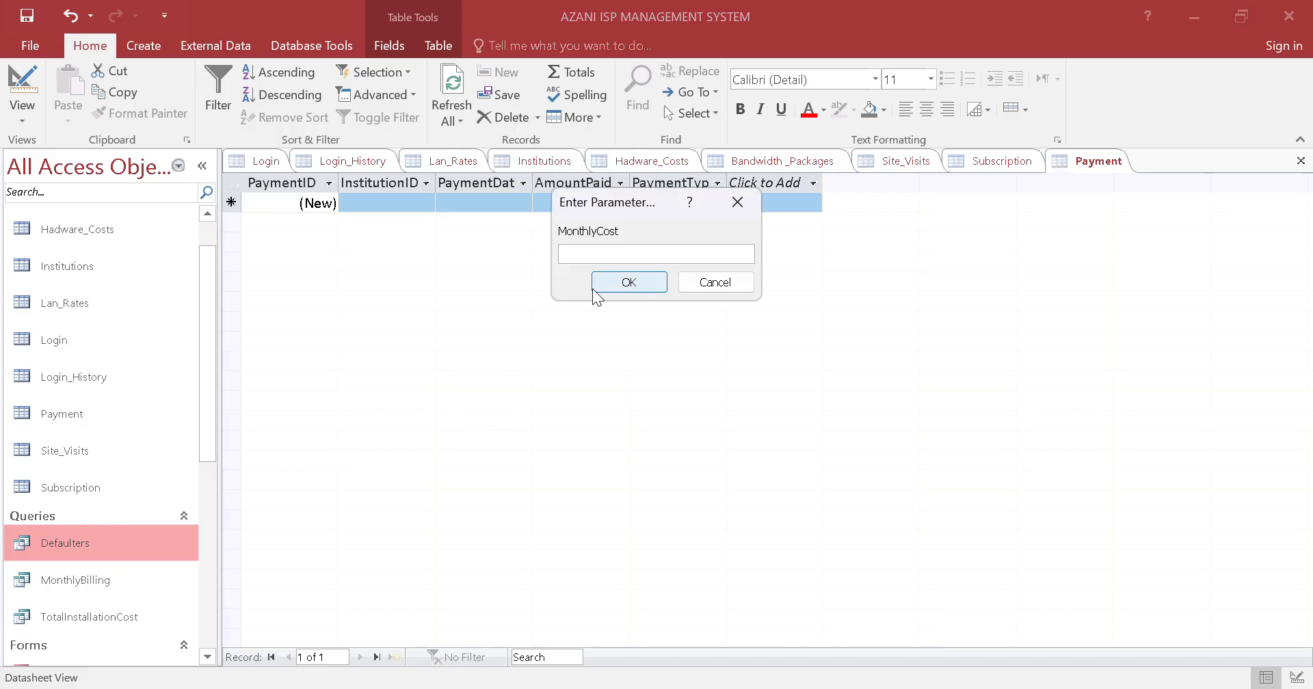
text(6700)
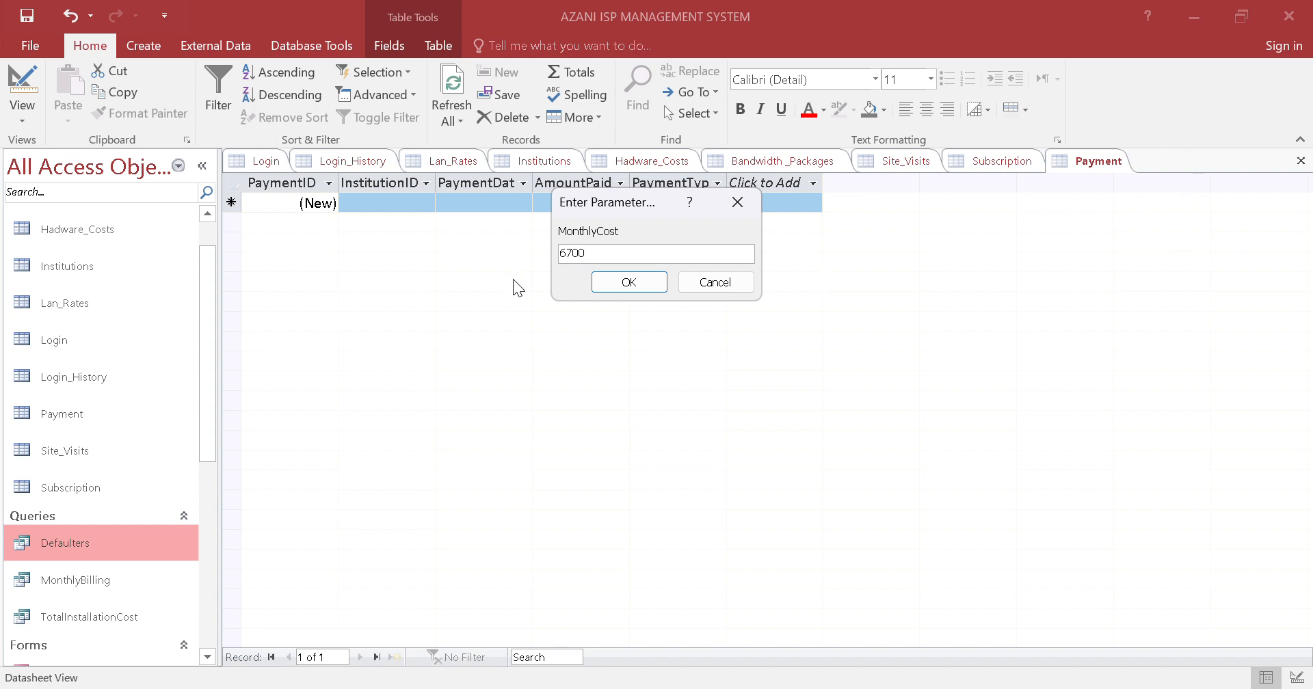
click(595, 282)
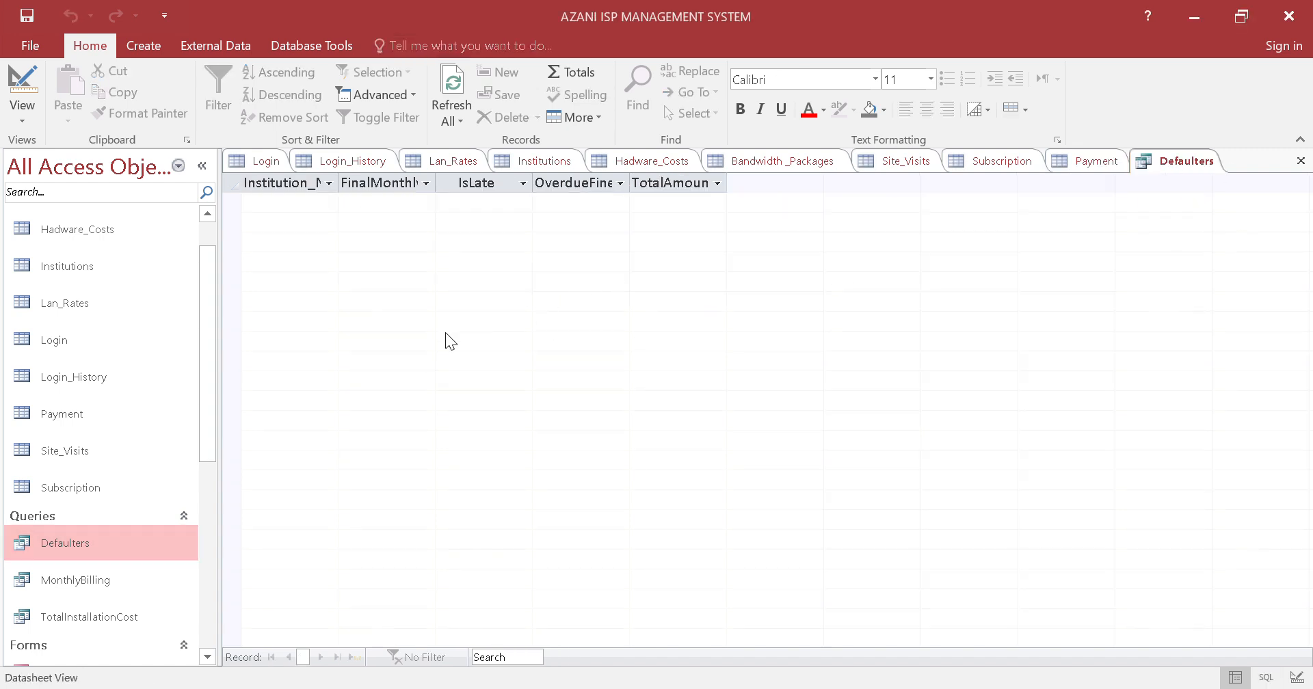
Run the MonthlyBilling query with 788 as the MonthlyCost parameter
double_click(109, 580)
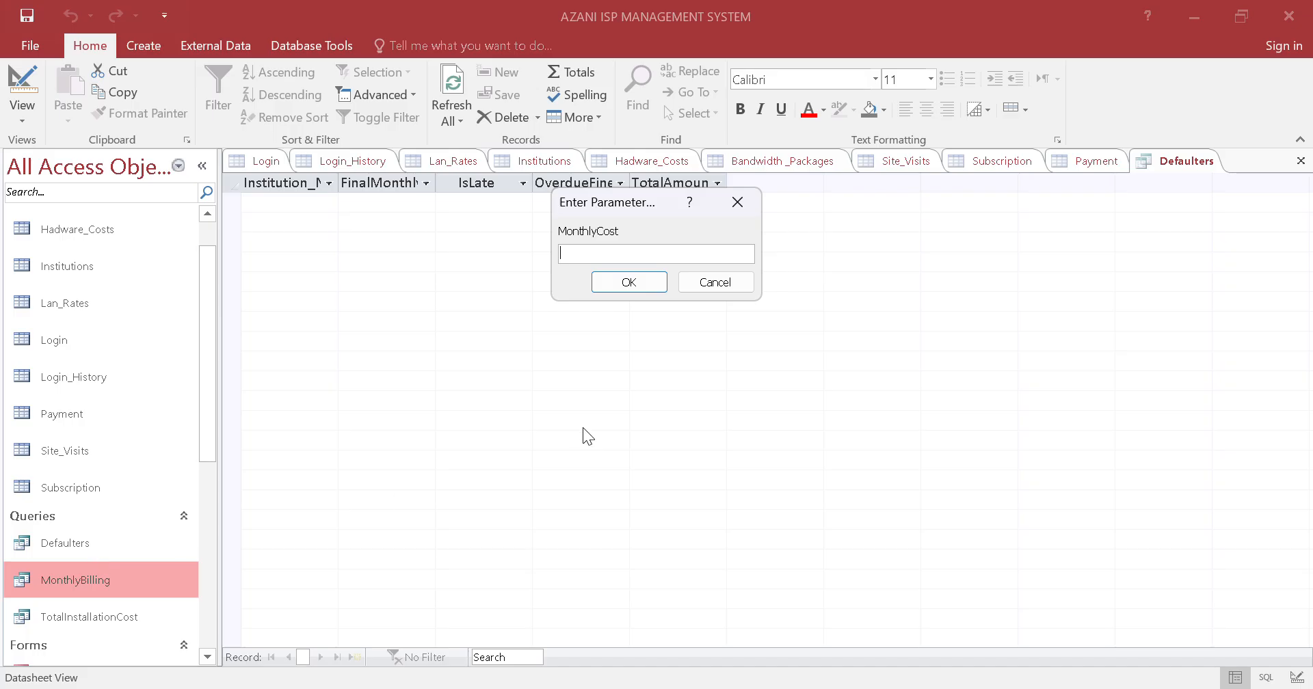
text(788)
click(647, 280)
Run the TotalInstallationCost query with 7 as the ComputersNeeded parameter, dismissing the error dialogs
double_click(116, 615)
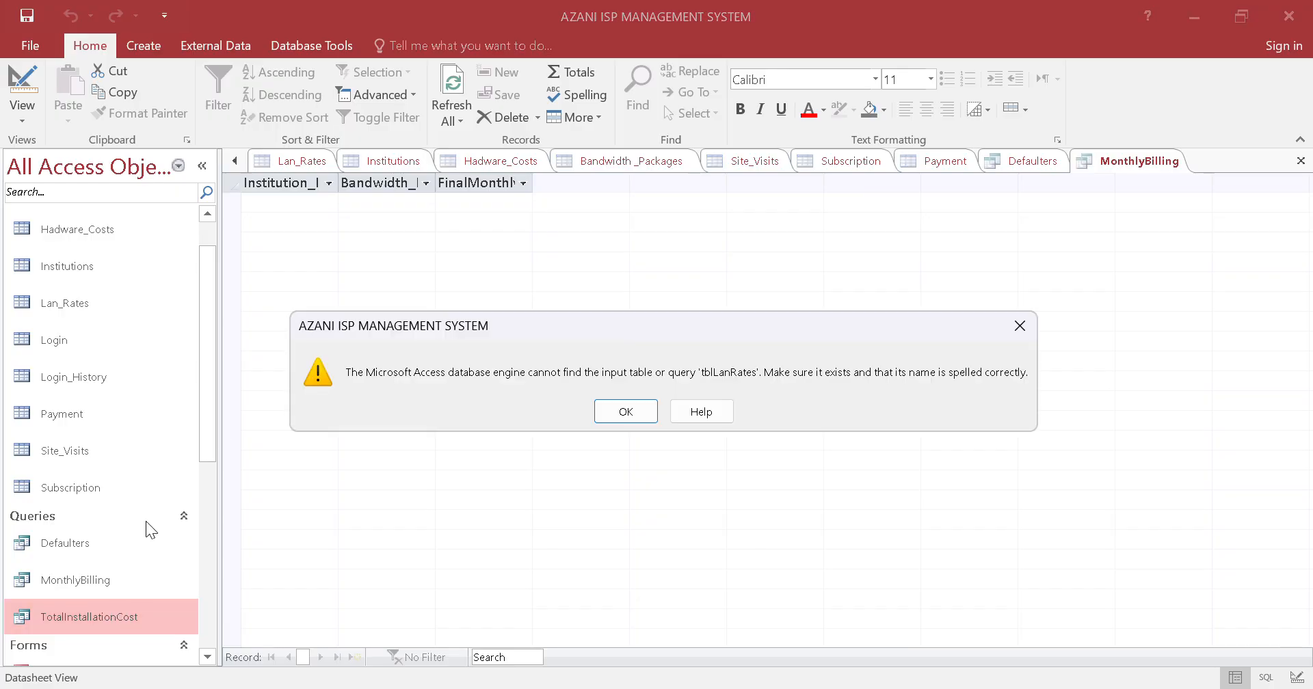
key(Return)
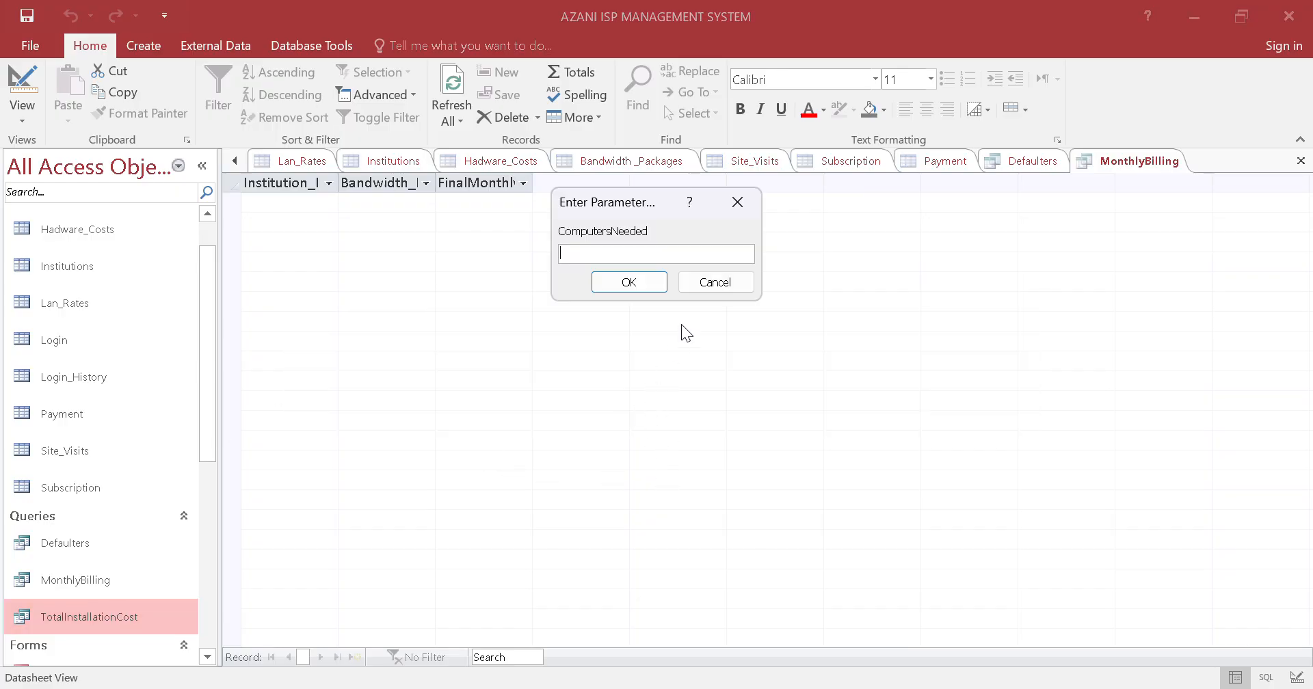
text(7)
click(635, 286)
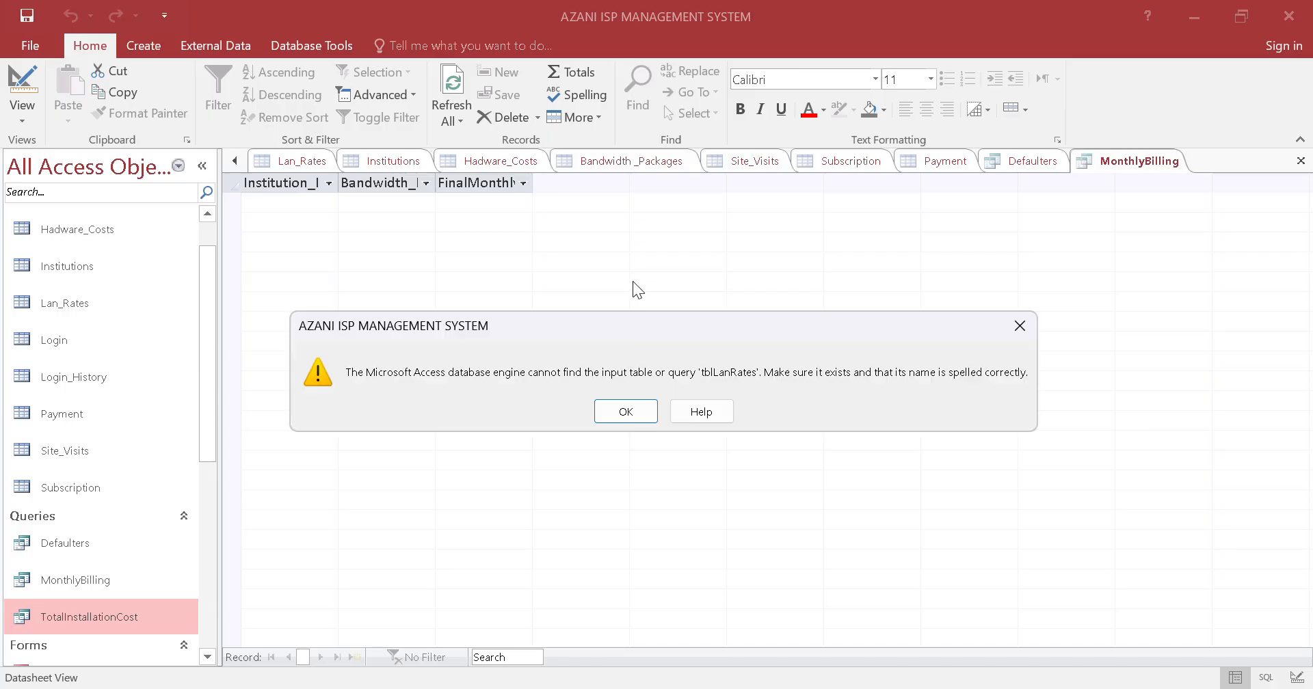
key(Return)
click(643, 404)
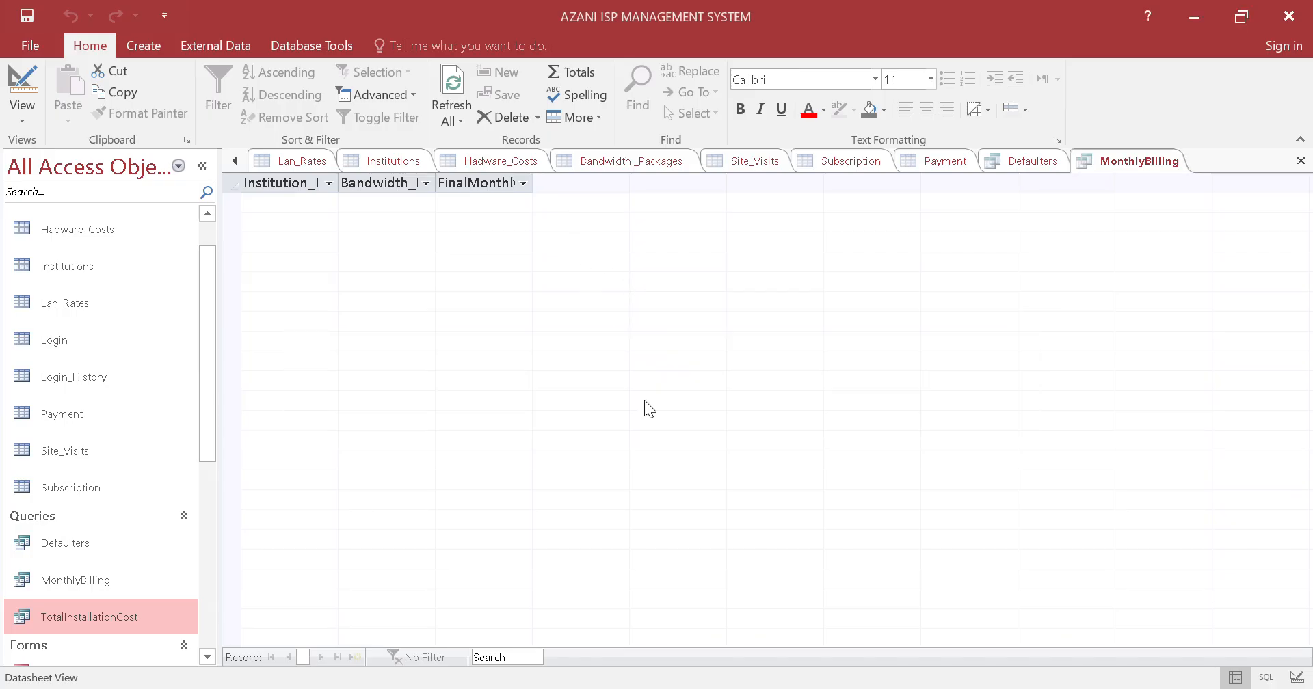
click(626, 411)
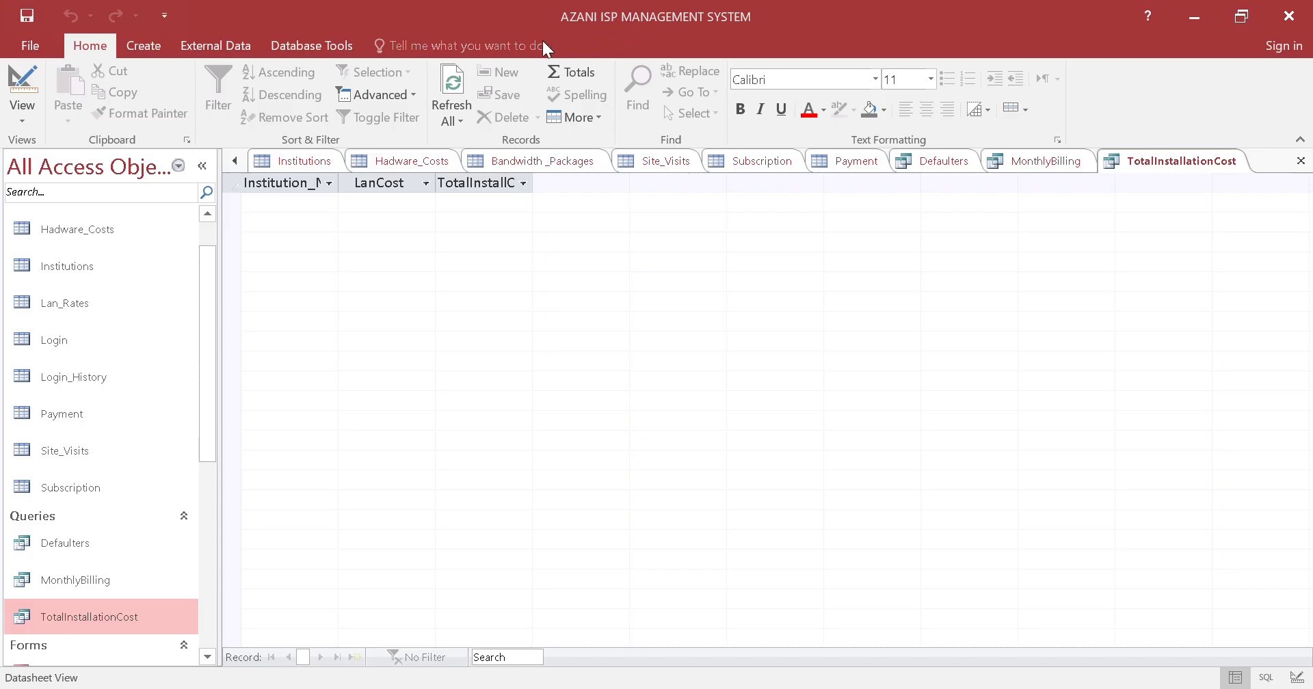
scroll(97, 321, up, 1)
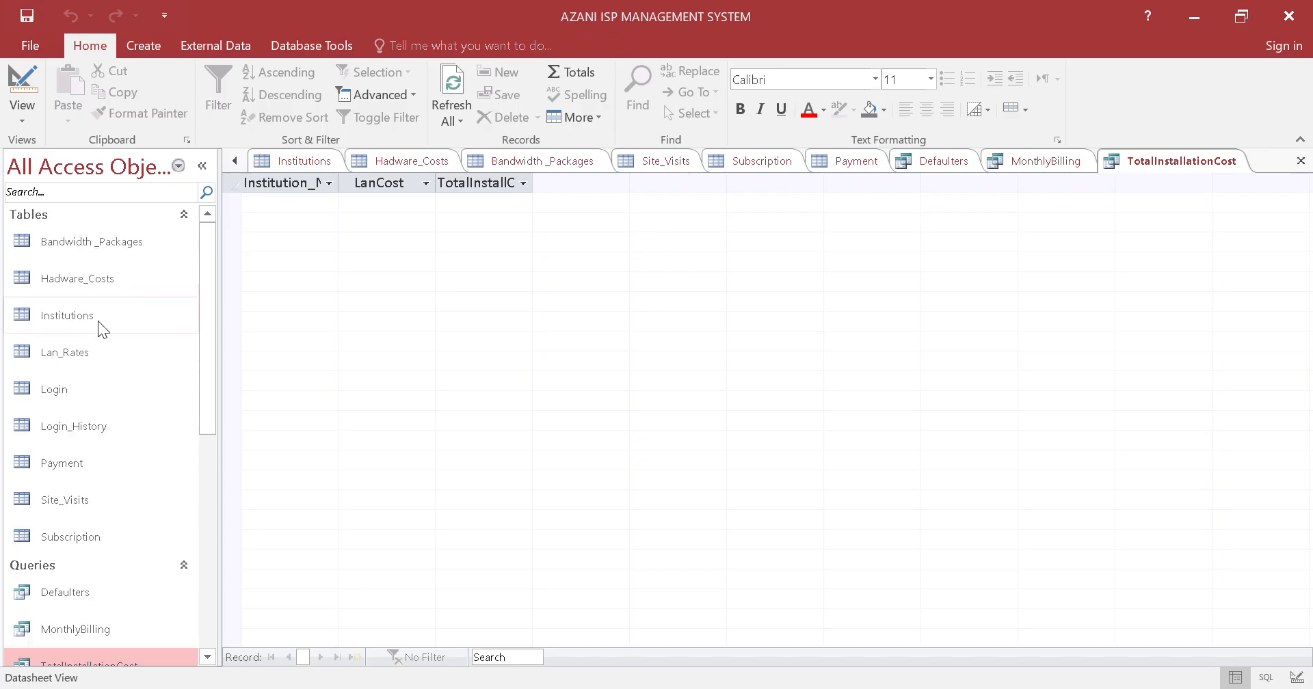
scroll(101, 322, down, 5)
scroll(107, 320, down, 1)
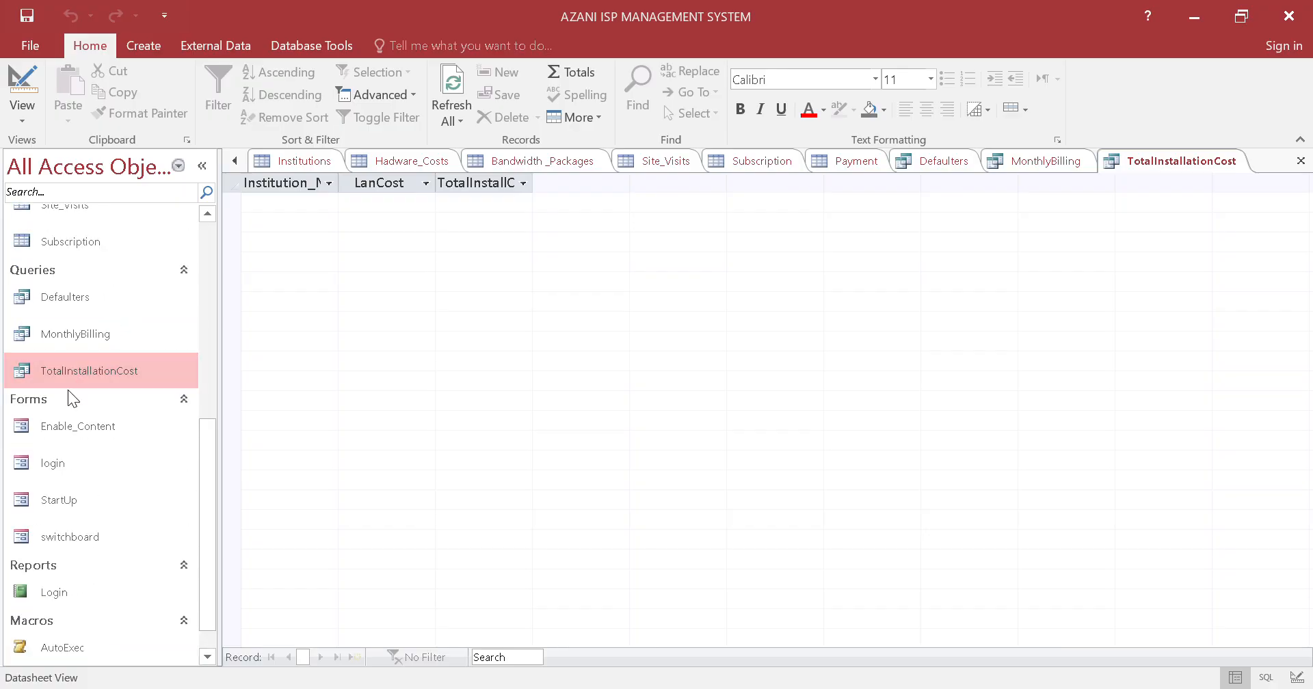